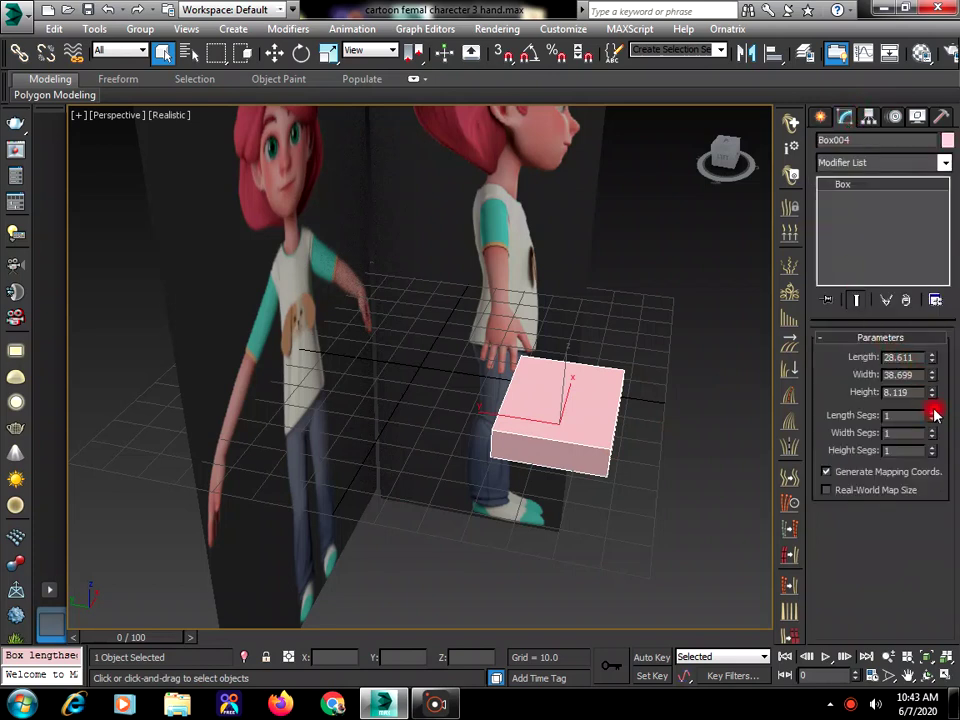
Set the box's width segments to 4, keeping one length segment.
{"action": "left_click", "coordinate": [932, 413]}
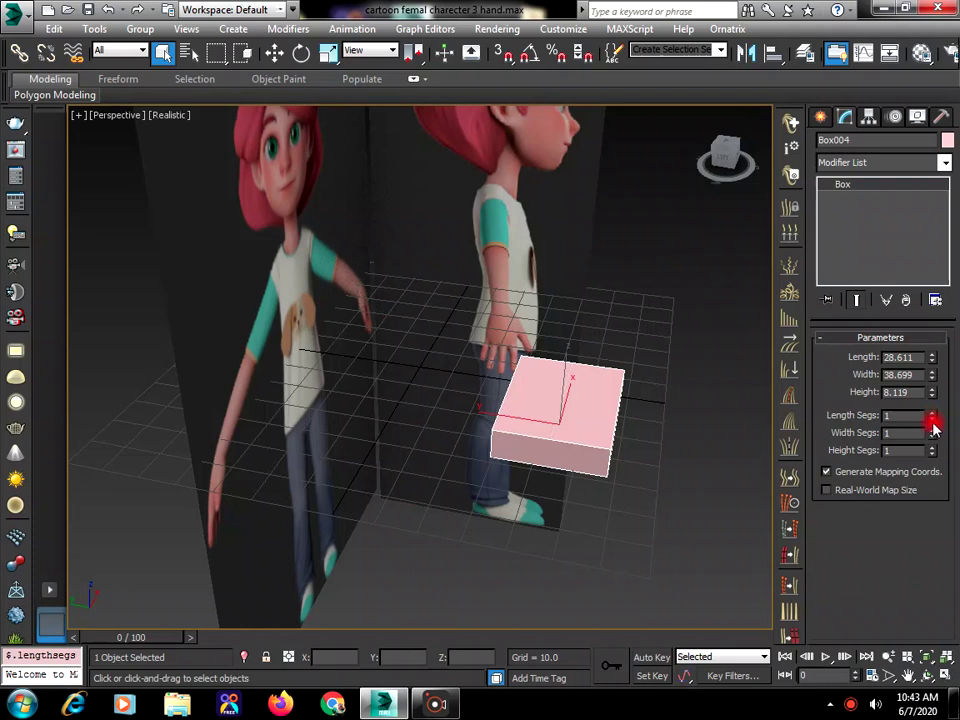
{"action": "left_click", "coordinate": [932, 429]}
{"action": "left_click", "coordinate": [932, 429]}
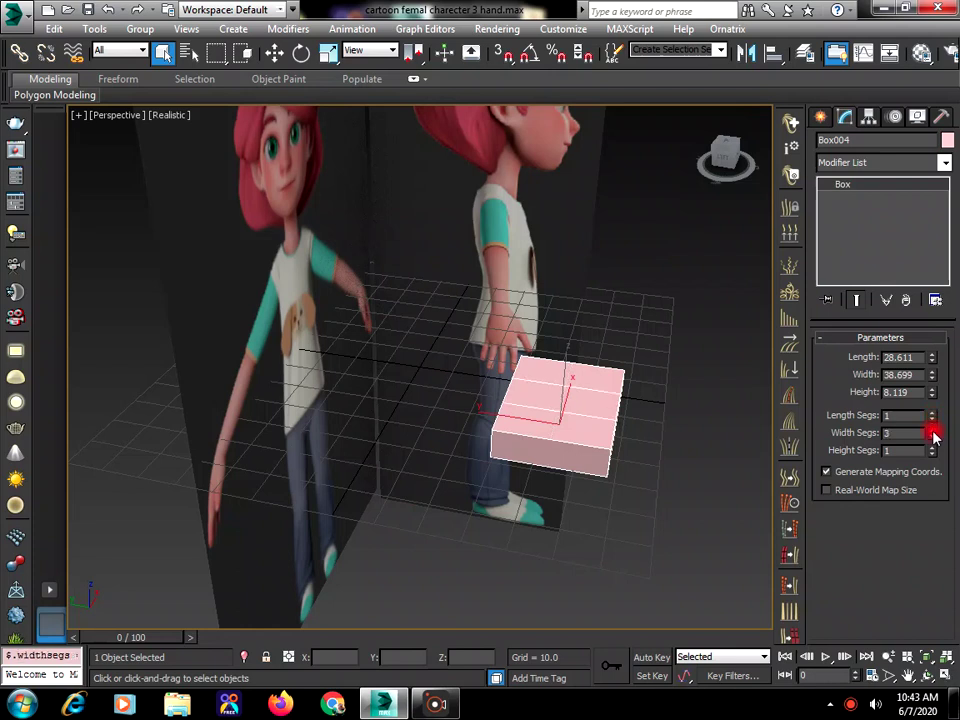
{"action": "left_click", "coordinate": [932, 429]}
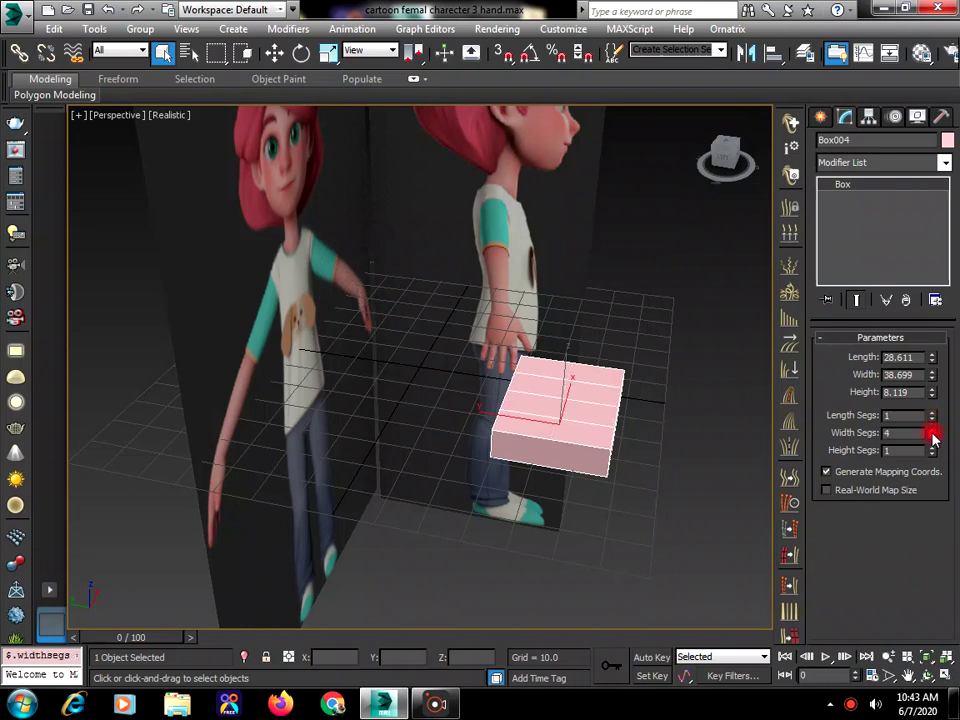
Convert the box to an Editable Poly and switch to vertex editing.
{"action": "right_click", "coordinate": [553, 377]}
{"action": "mouse_move", "coordinate": [654, 528]}
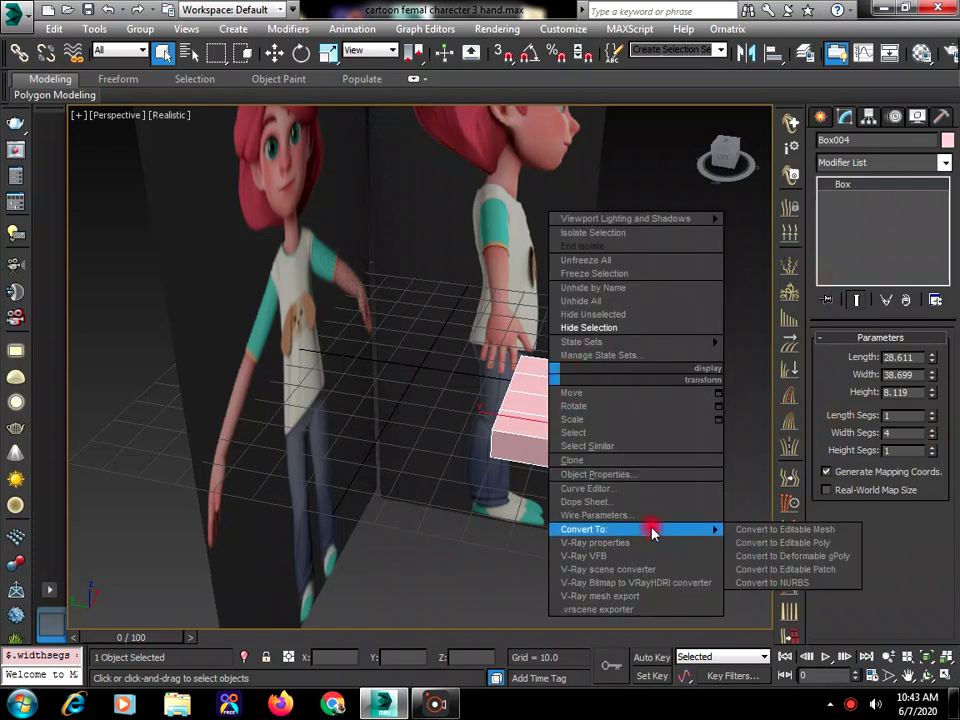
{"action": "left_click", "coordinate": [752, 542]}
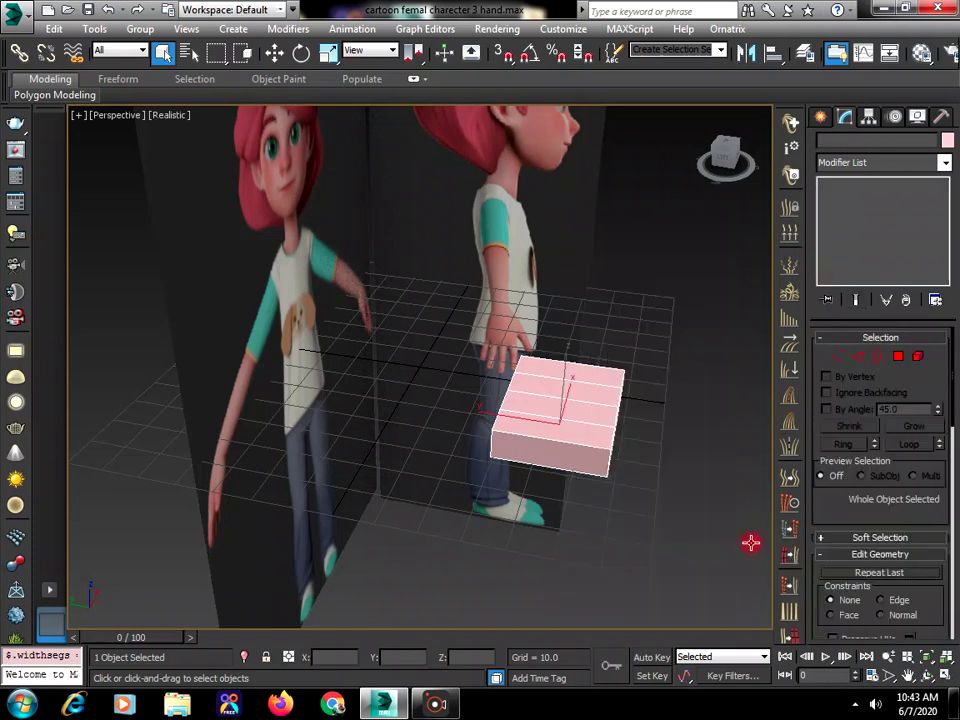
{"action": "left_click", "coordinate": [845, 360]}
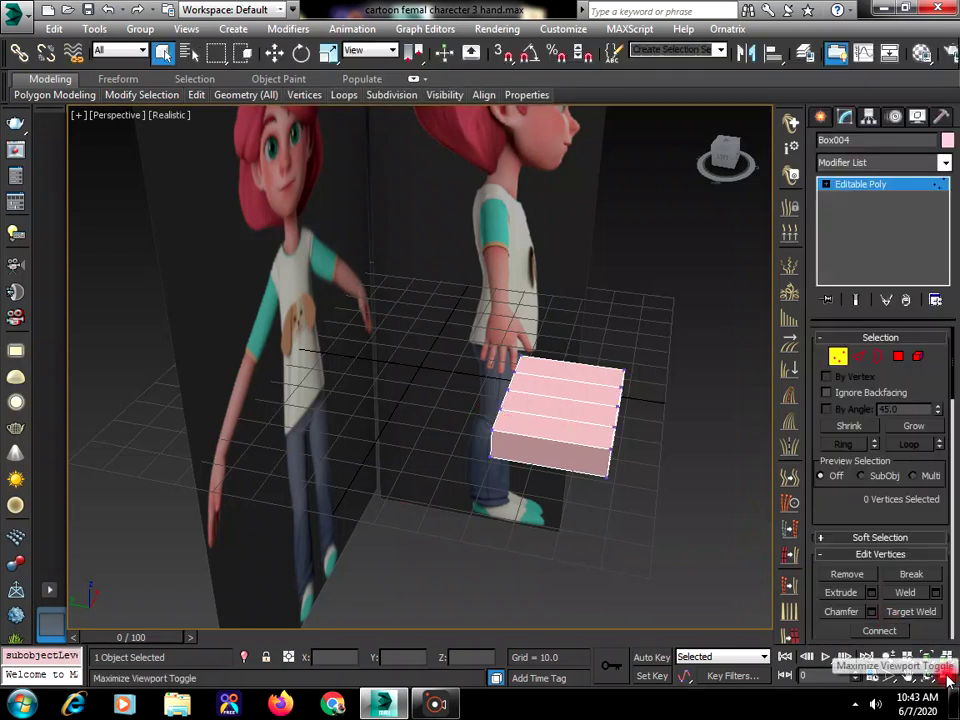
Scale the whole box along X to about 75% in the Top view.
{"action": "left_click", "coordinate": [946, 678]}
{"action": "left_click", "coordinate": [333, 312]}
{"action": "scroll", "coordinate": [326, 308], "scroll_direction": "down", "scroll_amount": 2}
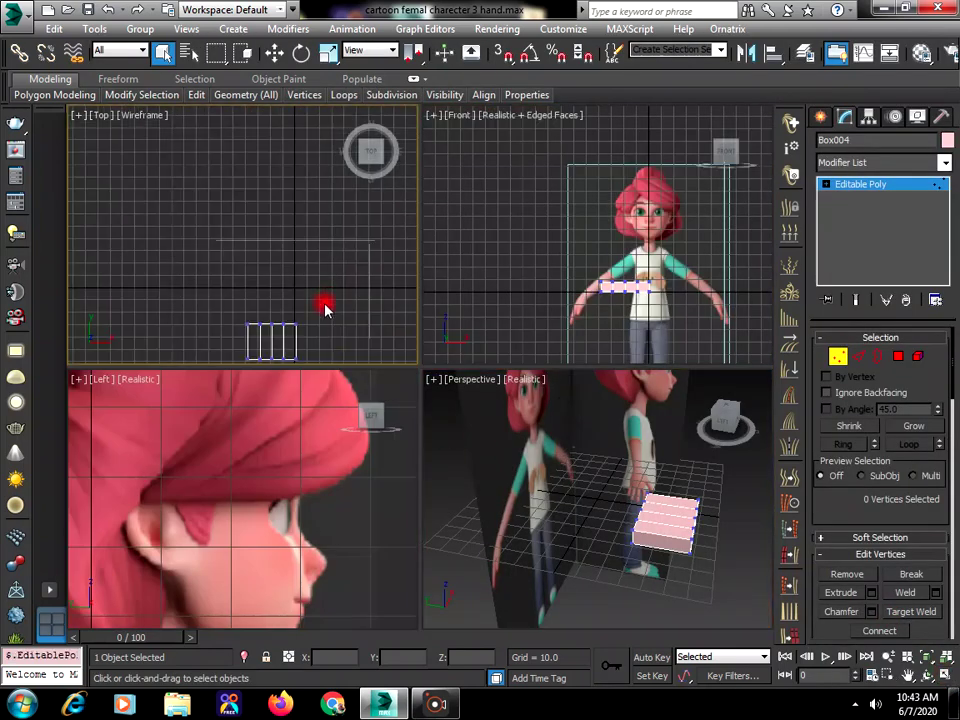
{"action": "left_click", "coordinate": [909, 677]}
{"action": "left_click_drag", "start_coordinate": [320, 290], "coordinate": [310, 229]}
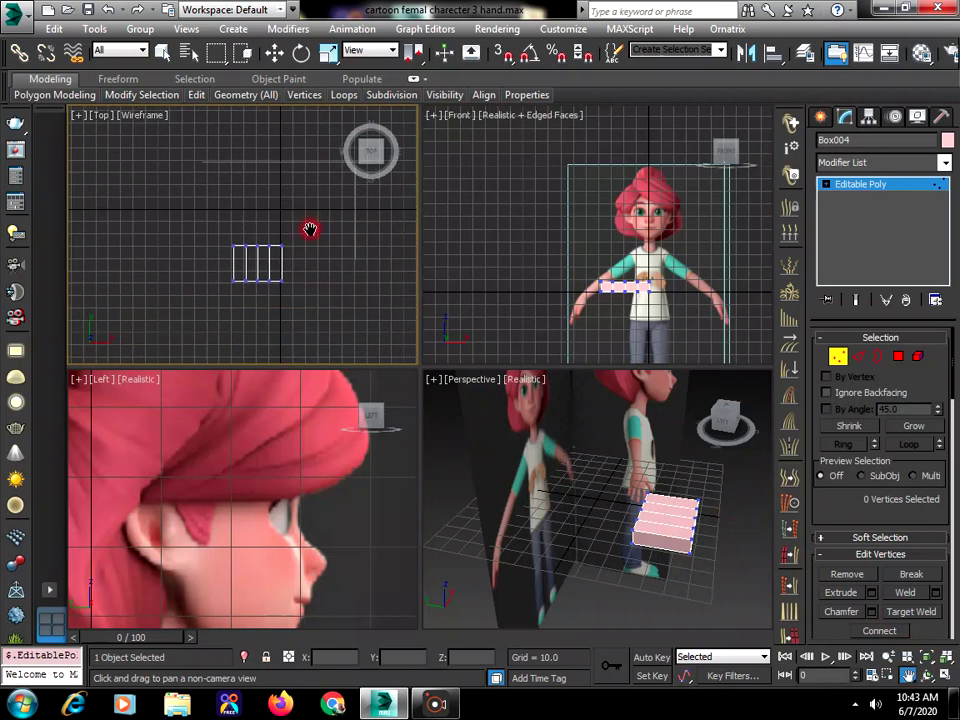
{"action": "right_click", "coordinate": [284, 296]}
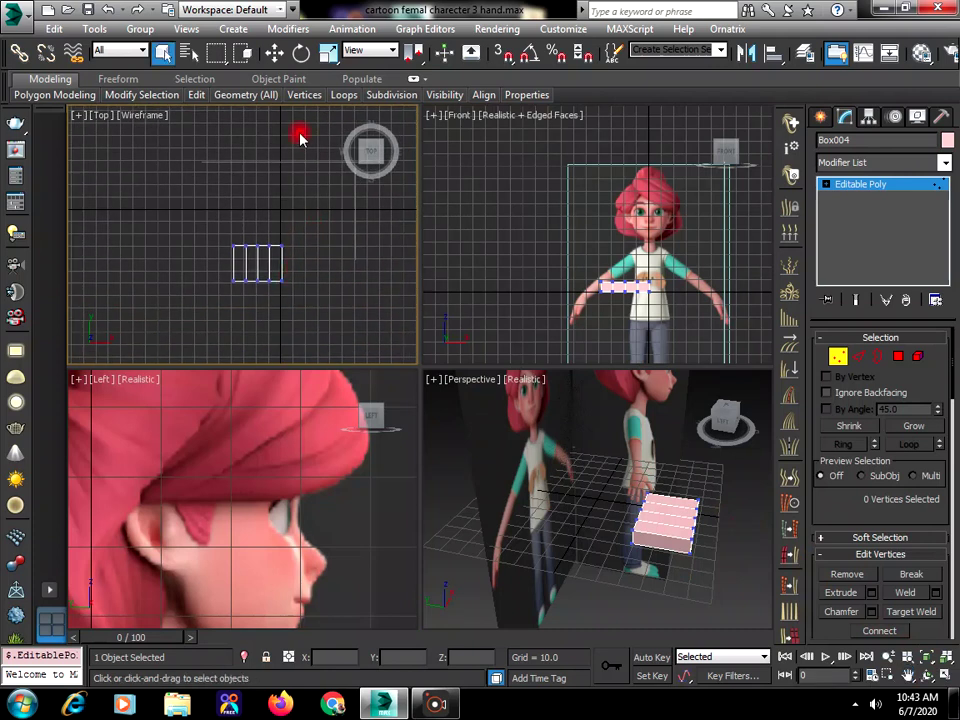
{"action": "left_click", "coordinate": [327, 52]}
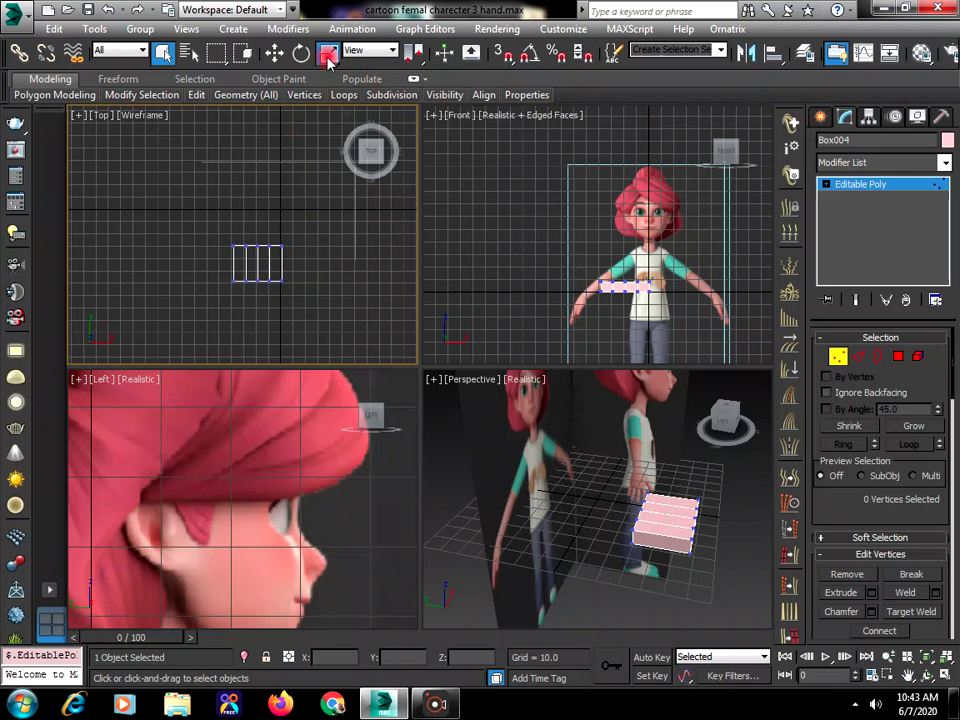
{"action": "left_click", "coordinate": [818, 117]}
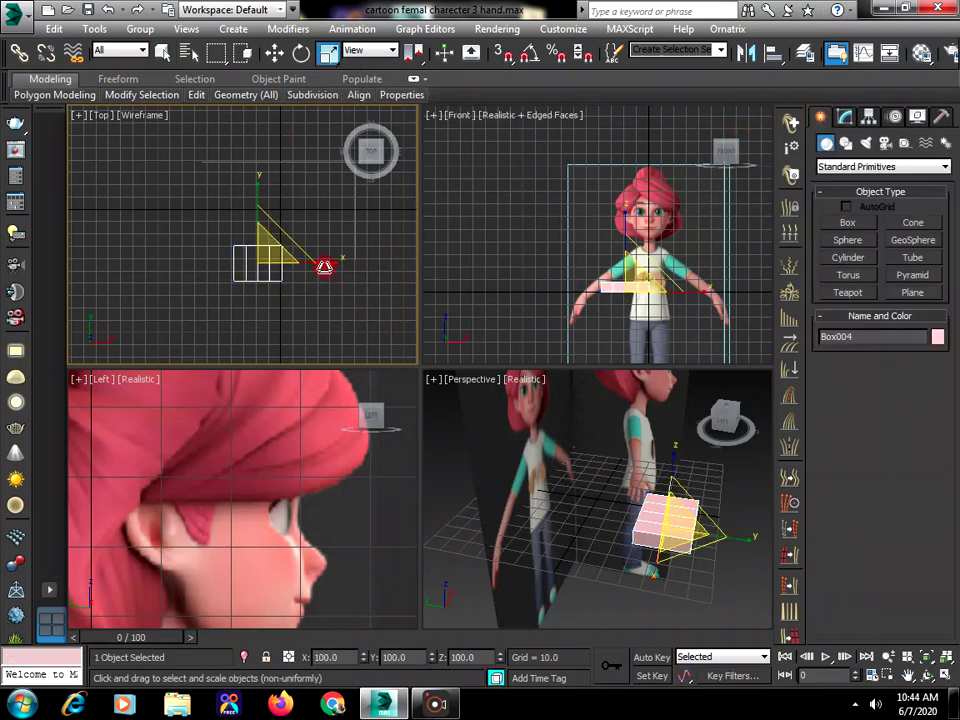
{"action": "left_click_drag", "start_coordinate": [317, 266], "coordinate": [303, 270]}
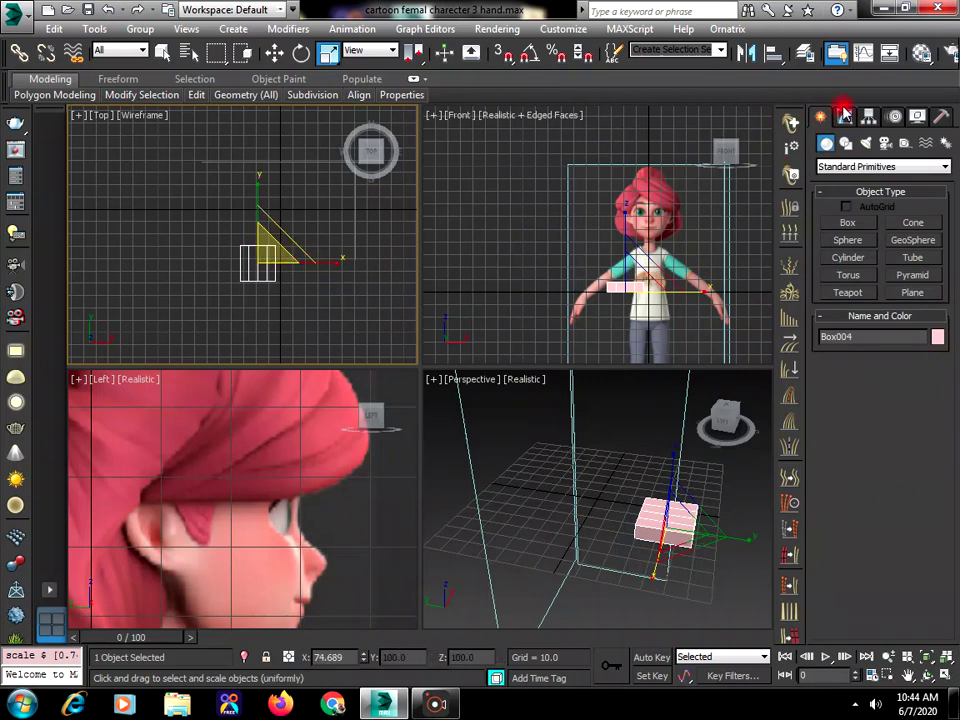
{"action": "left_click", "coordinate": [848, 222]}
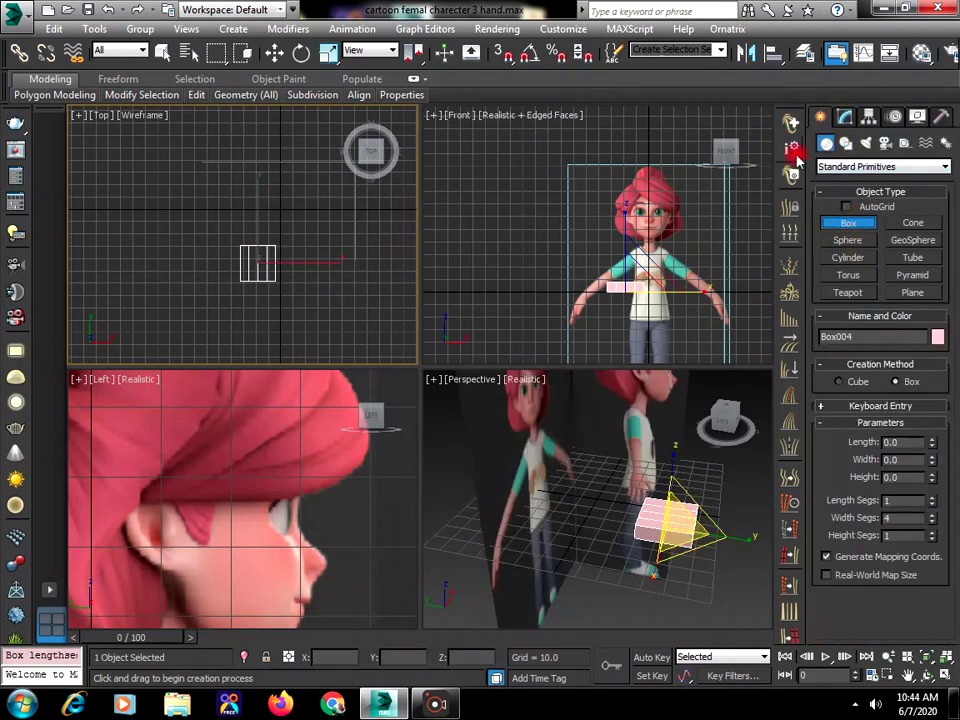
Taper the box in the Top view by uniformly scaling its lower row of ten vertices to about 82%.
{"action": "left_click", "coordinate": [845, 116]}
{"action": "left_click", "coordinate": [838, 356]}
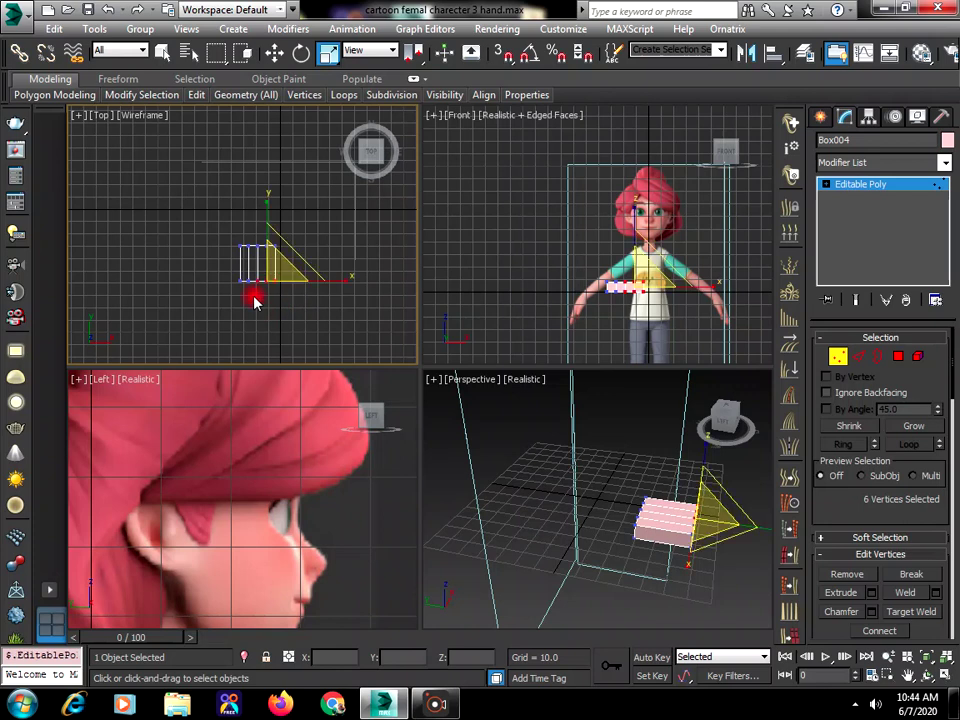
{"action": "left_click", "coordinate": [274, 53]}
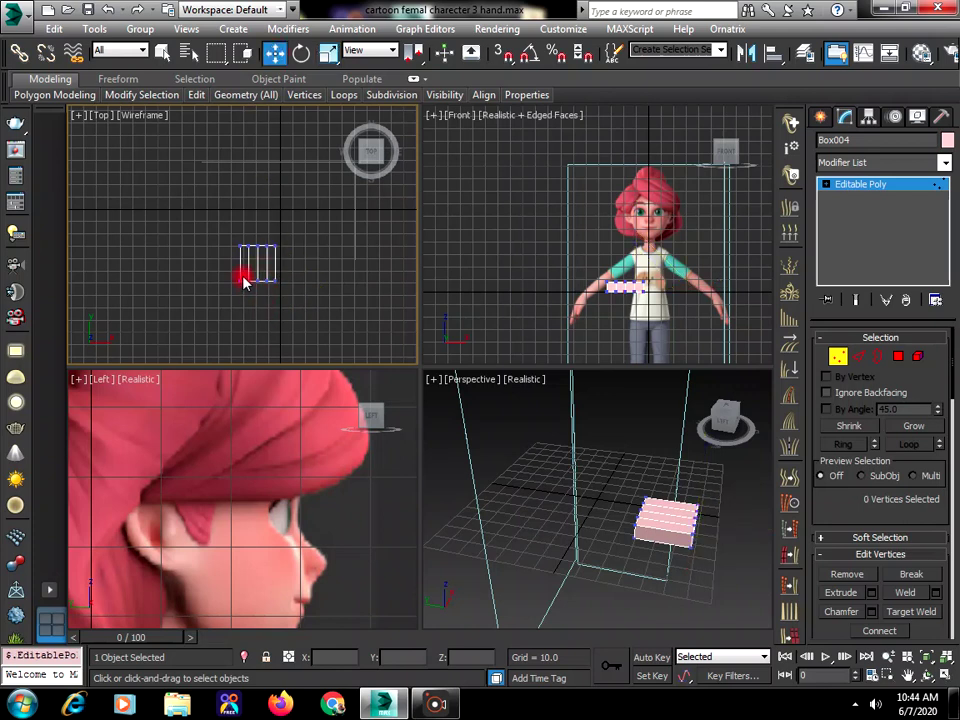
{"action": "scroll", "coordinate": [244, 280], "scroll_direction": "up", "scroll_amount": 4}
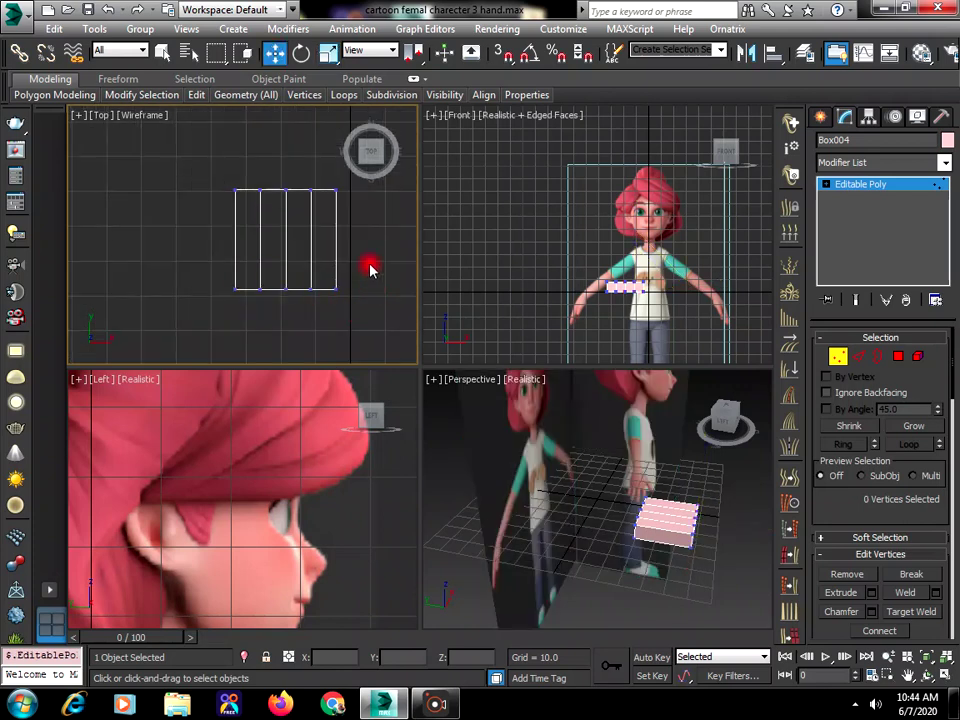
{"action": "left_click_drag", "start_coordinate": [370, 266], "coordinate": [197, 330]}
{"action": "left_click", "coordinate": [328, 53]}
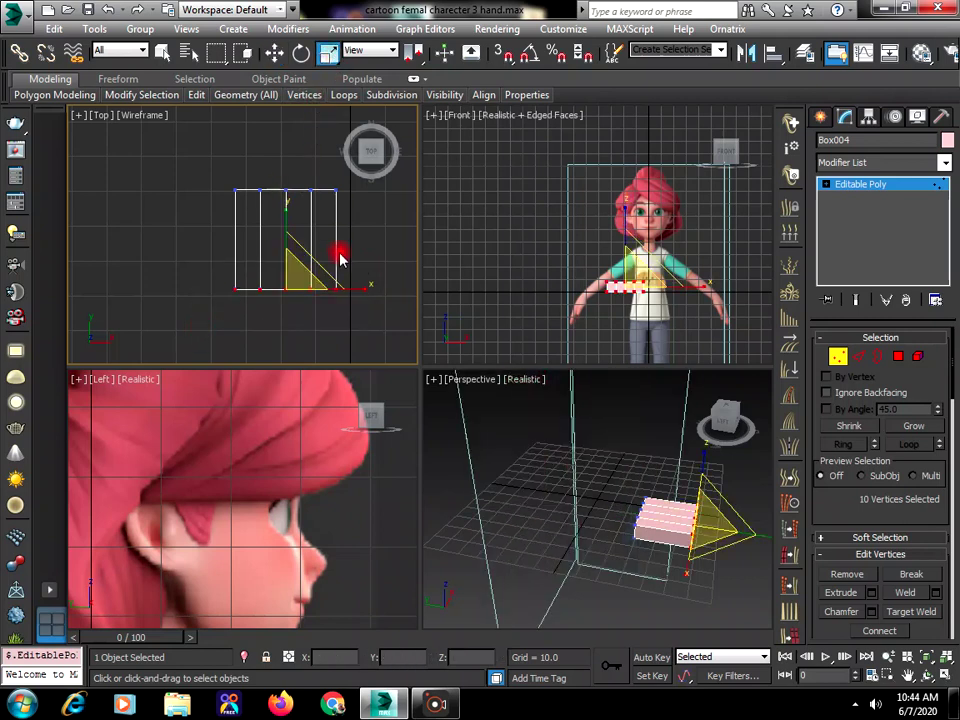
{"action": "left_click_drag", "start_coordinate": [298, 284], "coordinate": [298, 305]}
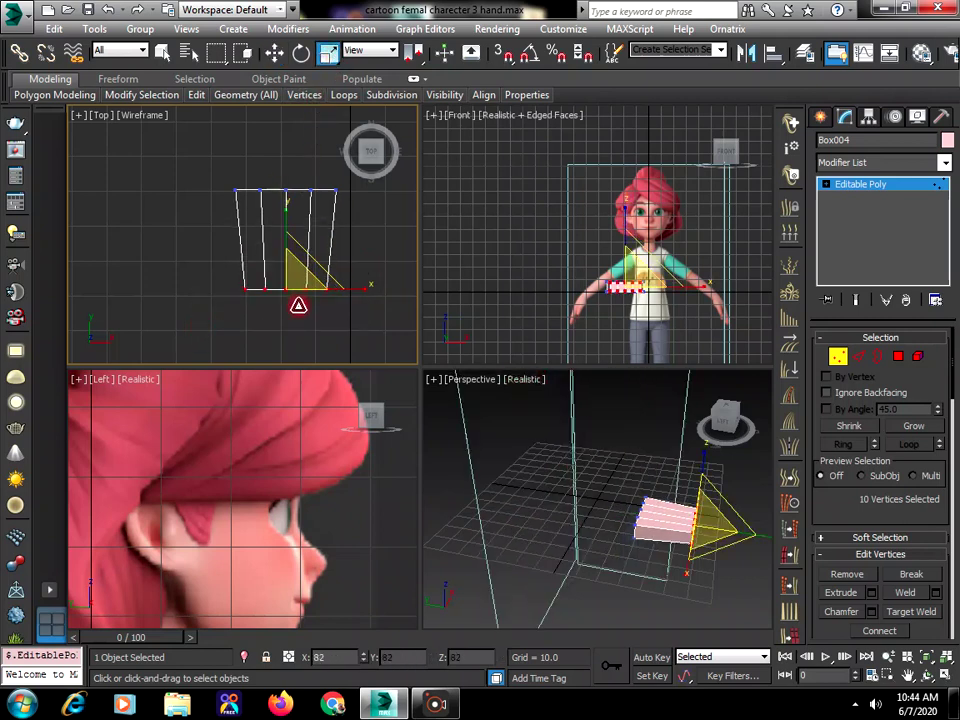
{"action": "left_click", "coordinate": [304, 314]}
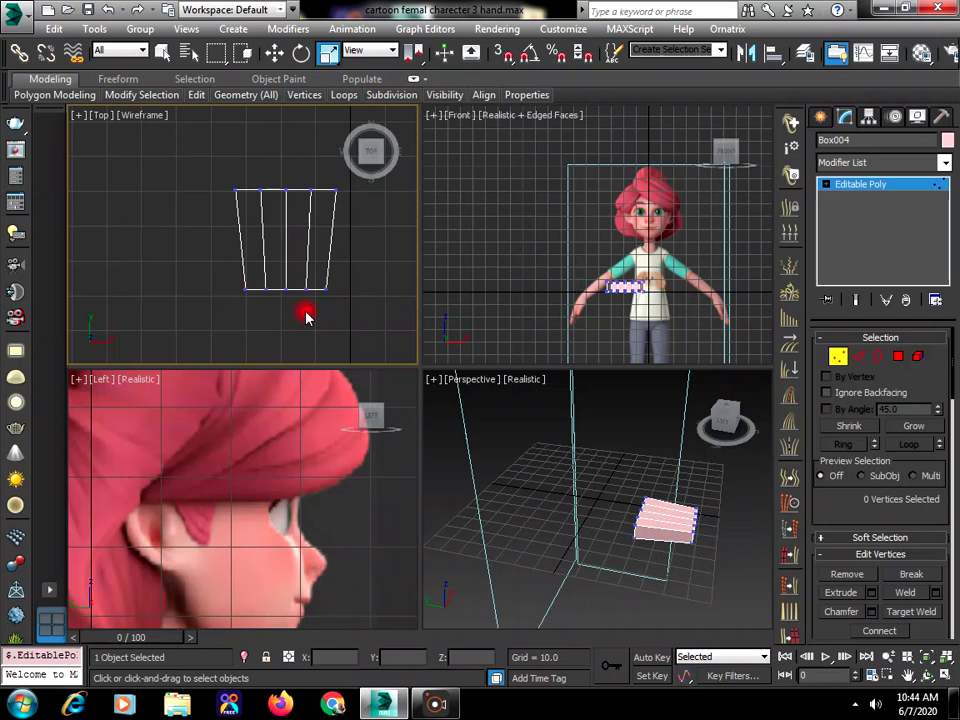
Round off the narrow end in the Top view by moving its outer vertices on both sides inward along Y.
{"action": "left_click", "coordinate": [274, 52]}
{"action": "left_click", "coordinate": [197, 295]}
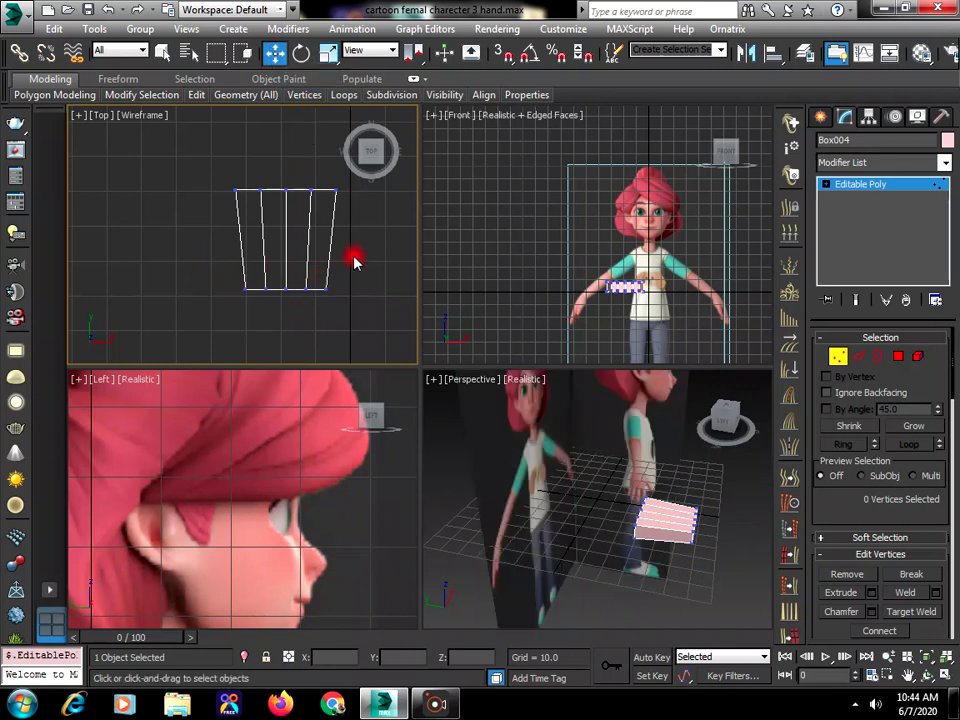
{"action": "left_click_drag", "start_coordinate": [353, 256], "coordinate": [305, 318]}
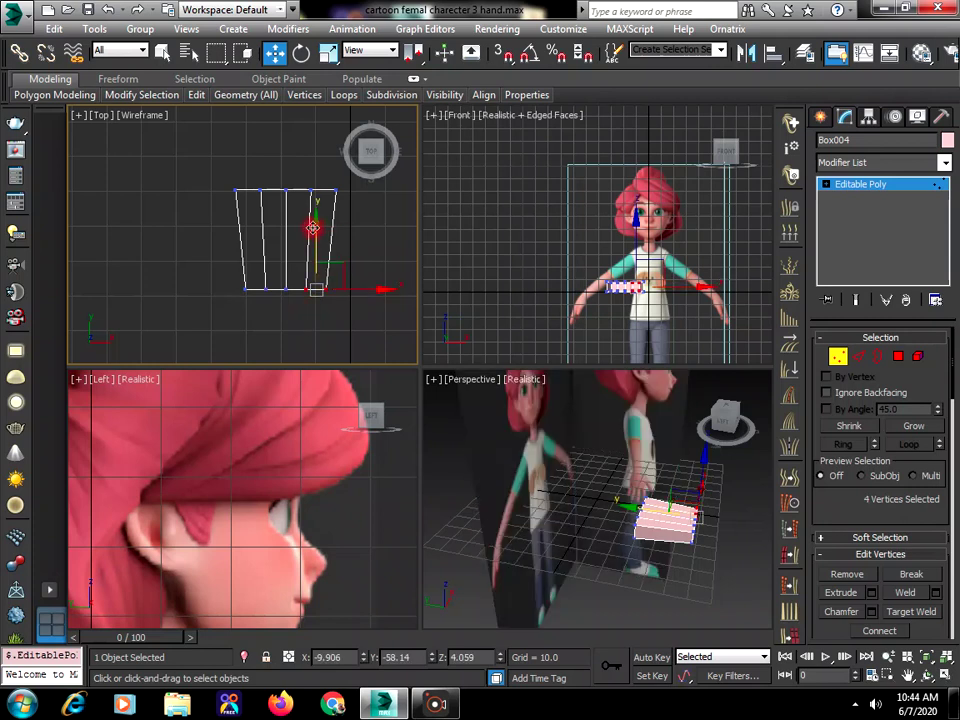
{"action": "mouse_move", "coordinate": [312, 228]}
{"action": "left_mouse_down"}
{"action": "mouse_move", "coordinate": [308, 302]}
{"action": "mouse_move", "coordinate": [320, 298]}
{"action": "mouse_move", "coordinate": [326, 236]}
{"action": "left_mouse_up"}
{"action": "left_click", "coordinate": [305, 300]}
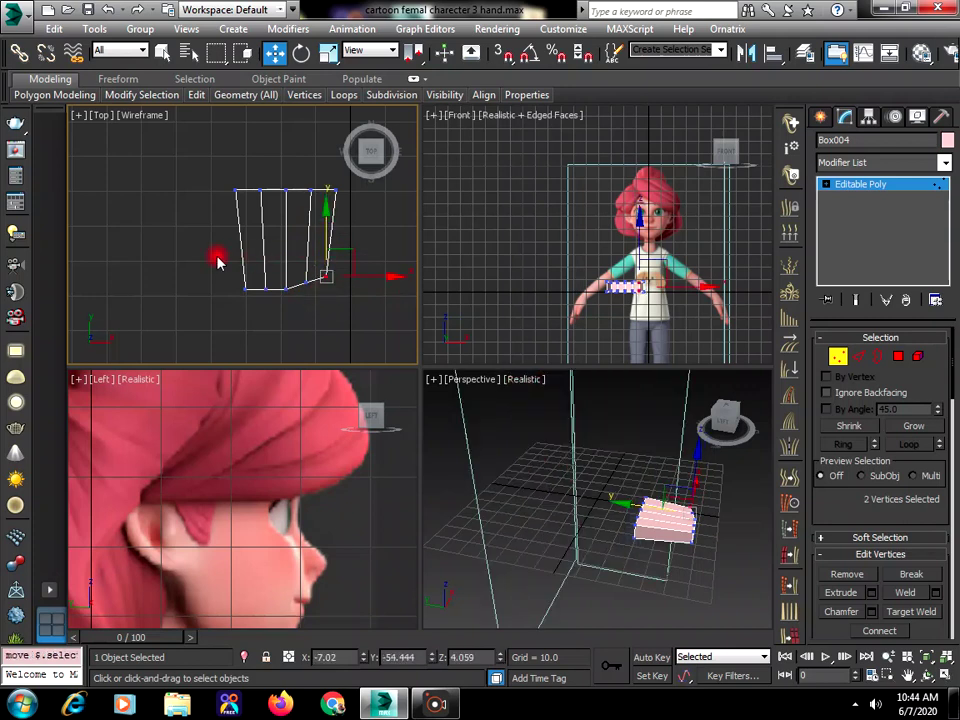
{"action": "left_click_drag", "start_coordinate": [216, 259], "coordinate": [250, 298]}
{"action": "left_click_drag", "start_coordinate": [246, 247], "coordinate": [244, 238]}
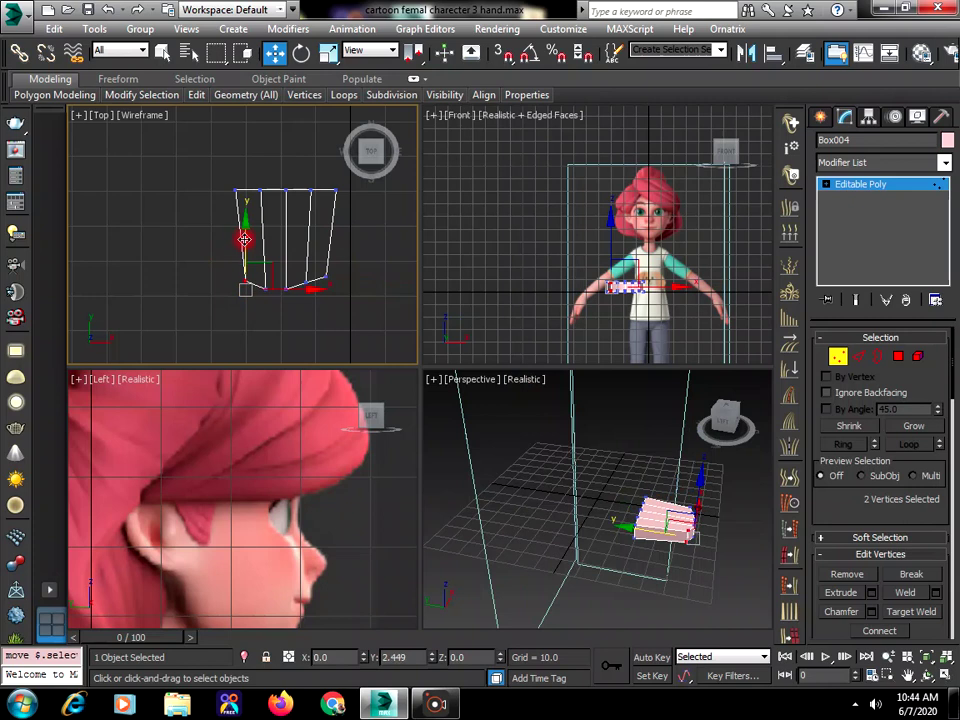
{"action": "left_click_drag", "start_coordinate": [244, 240], "coordinate": [245, 238]}
In the Perspective view, raise the vertex beside the corner on the wide end's upper edge to Z 9.256.
{"action": "left_click", "coordinate": [615, 407]}
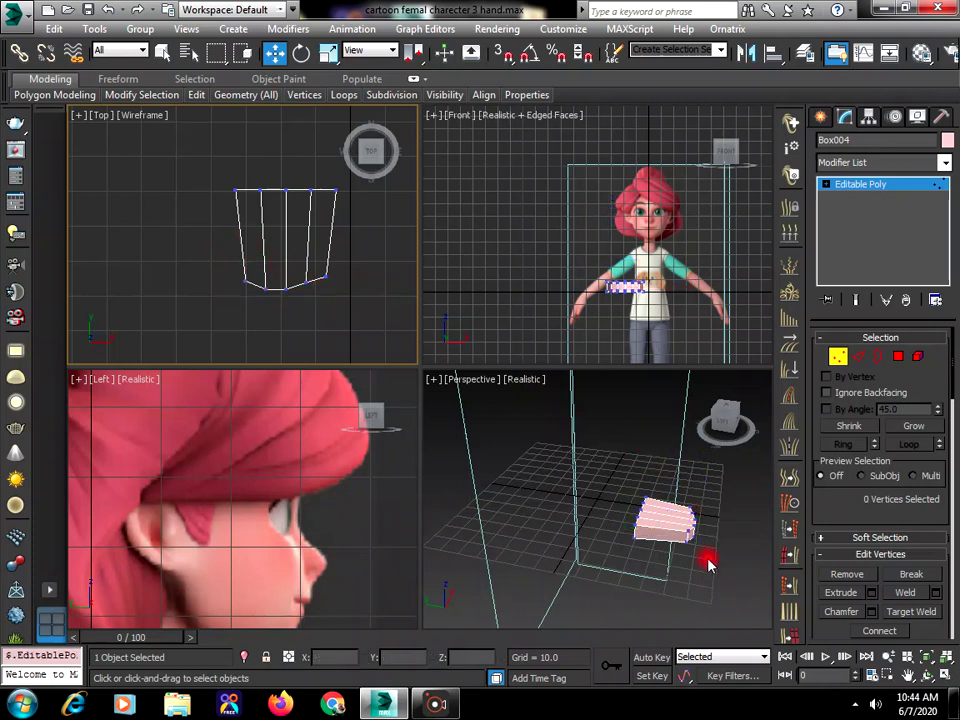
{"action": "left_click", "coordinate": [943, 678]}
{"action": "left_click", "coordinate": [927, 676]}
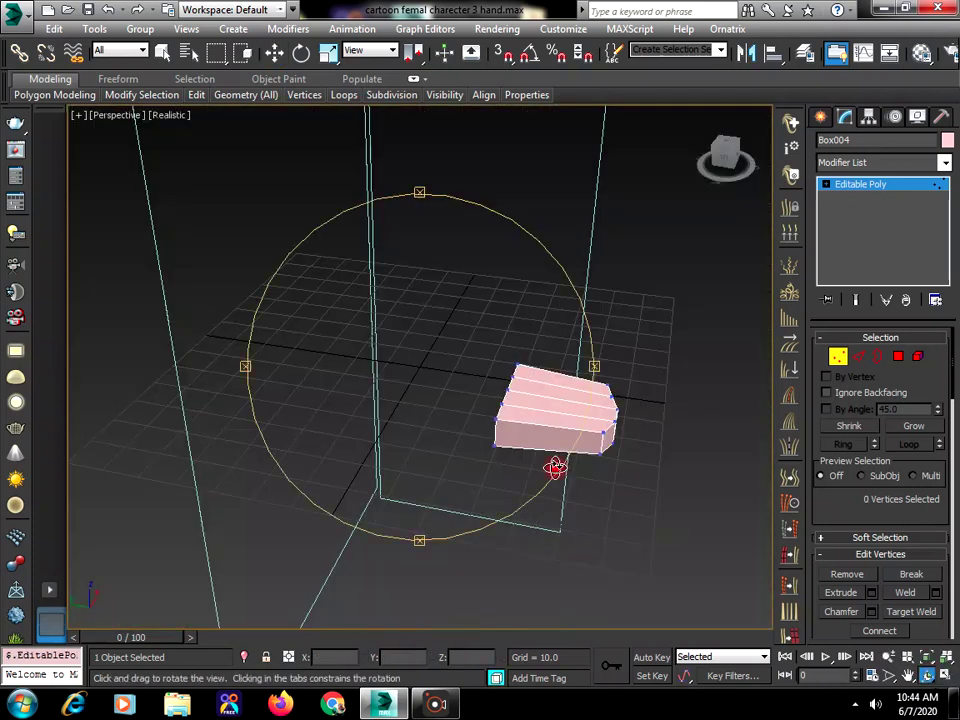
{"action": "left_click_drag", "start_coordinate": [557, 467], "coordinate": [669, 401]}
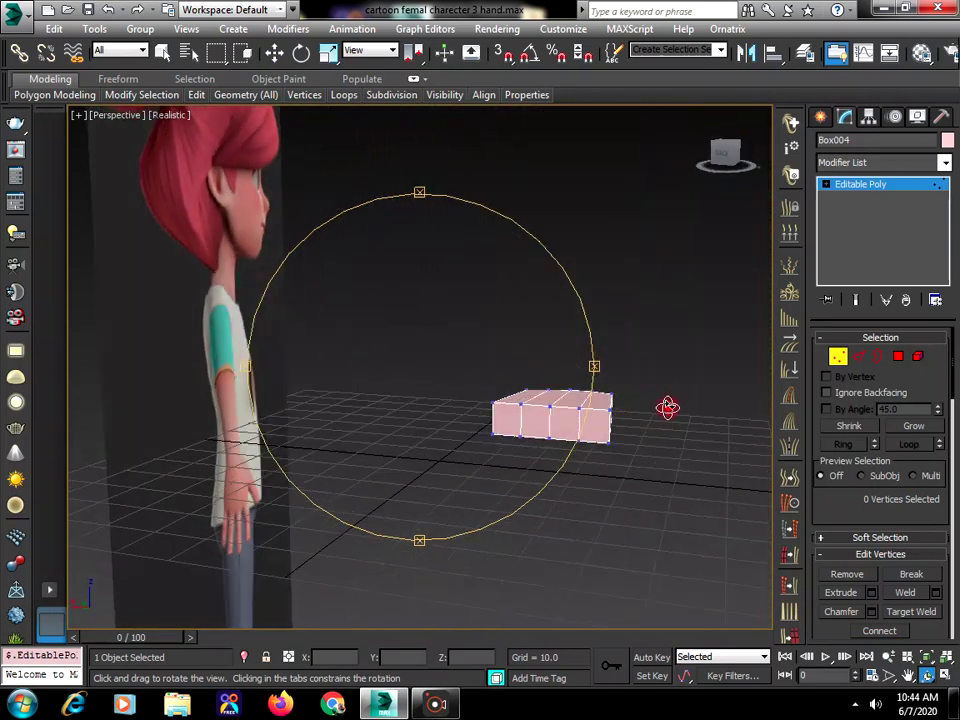
{"action": "right_click", "coordinate": [550, 439]}
{"action": "left_click", "coordinate": [518, 405]}
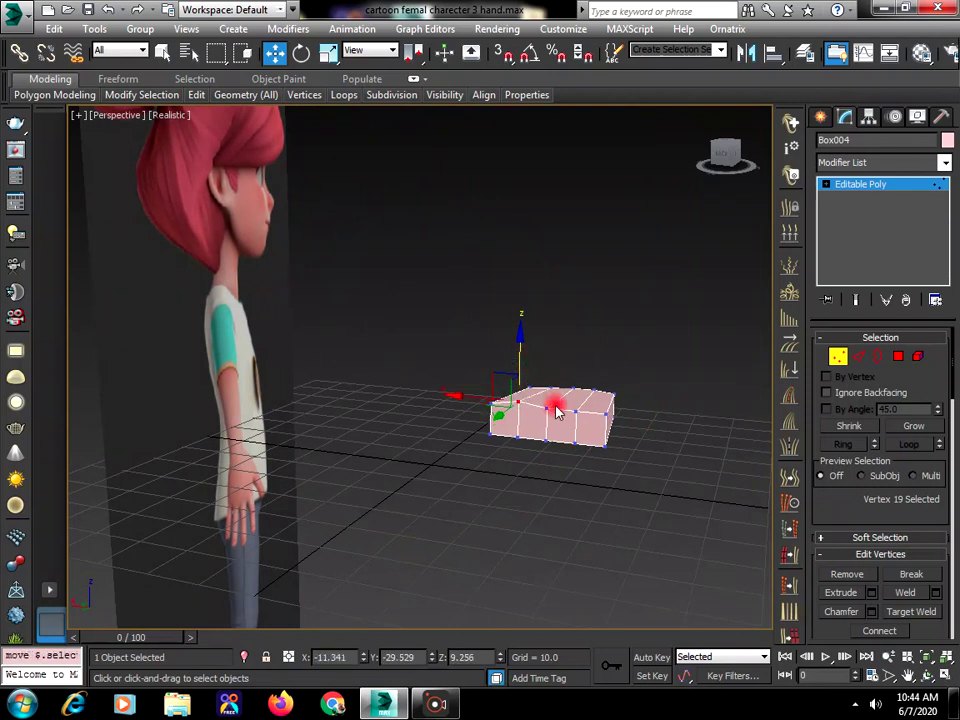
{"action": "left_click", "coordinate": [552, 404]}
{"action": "left_click_drag", "start_coordinate": [551, 363], "coordinate": [551, 350]}
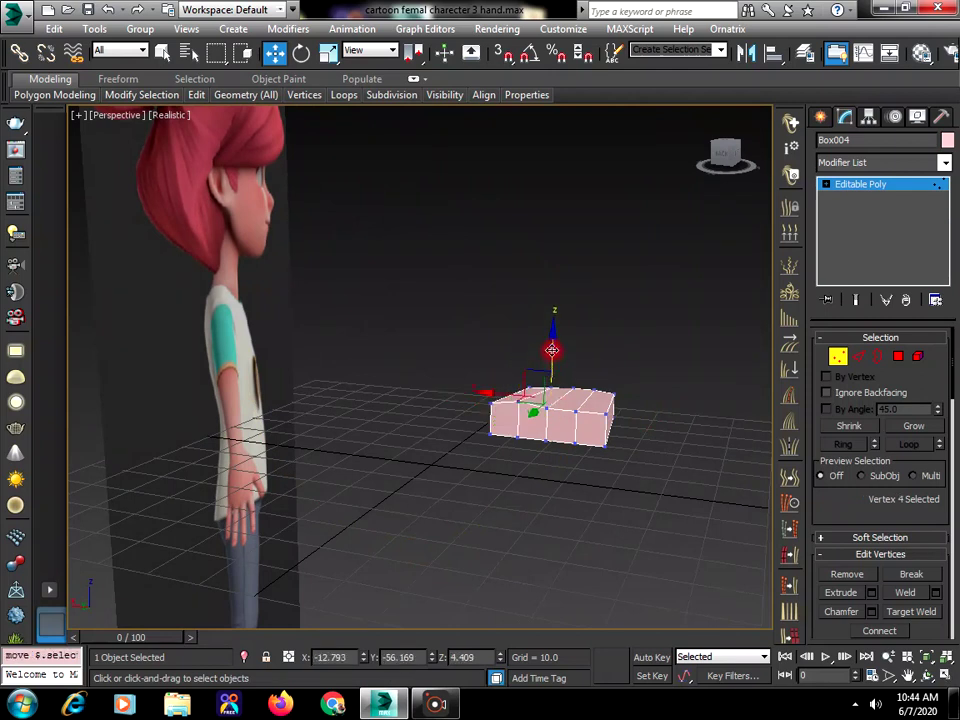
{"action": "left_click", "coordinate": [108, 9]}
{"action": "key", "text": "ctrl+z"}
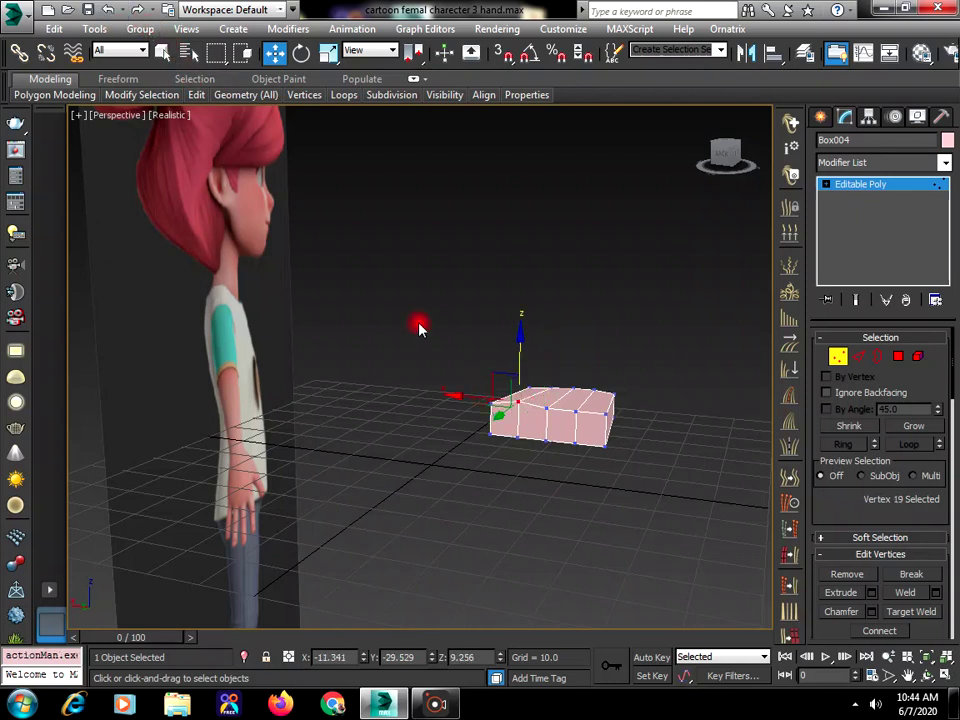
Raise the three inner vertices on the wide end's upper edge along Z to form an arch, highest in the middle.
{"action": "left_click", "coordinate": [548, 408], "text": "alt"}
{"action": "left_click_drag", "start_coordinate": [549, 356], "coordinate": [547, 350]}
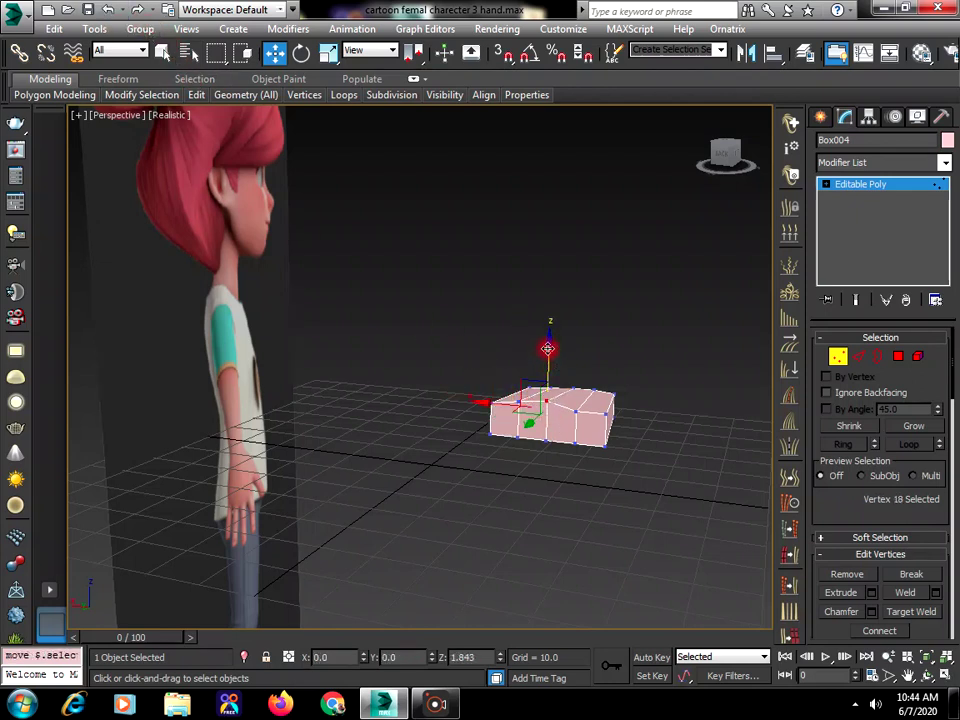
{"action": "left_click", "coordinate": [578, 410], "text": "alt"}
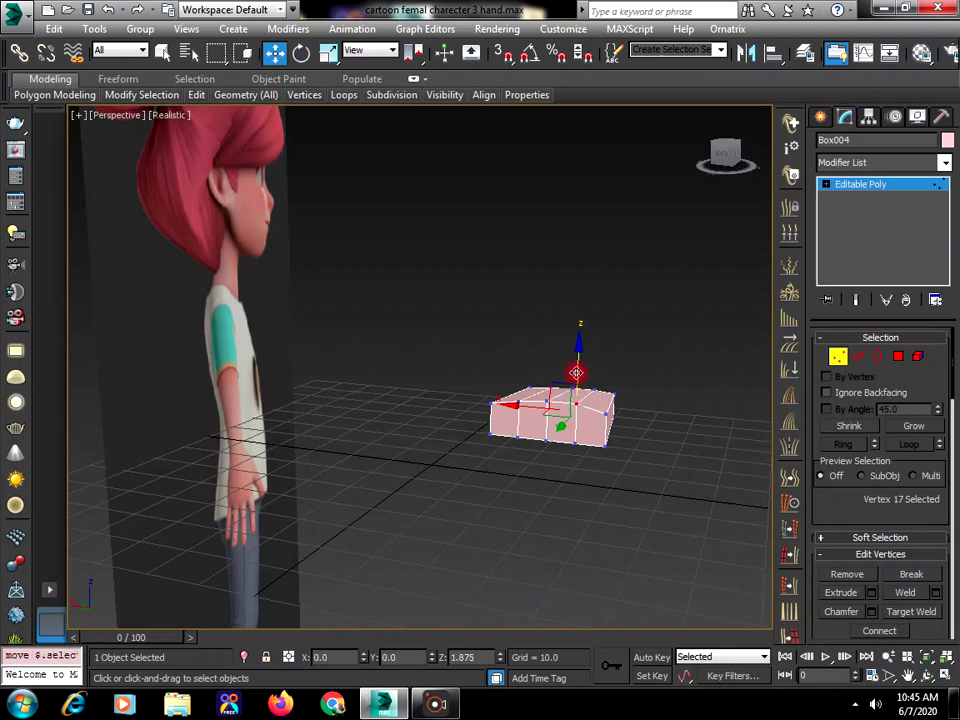
{"action": "left_click", "coordinate": [525, 408]}
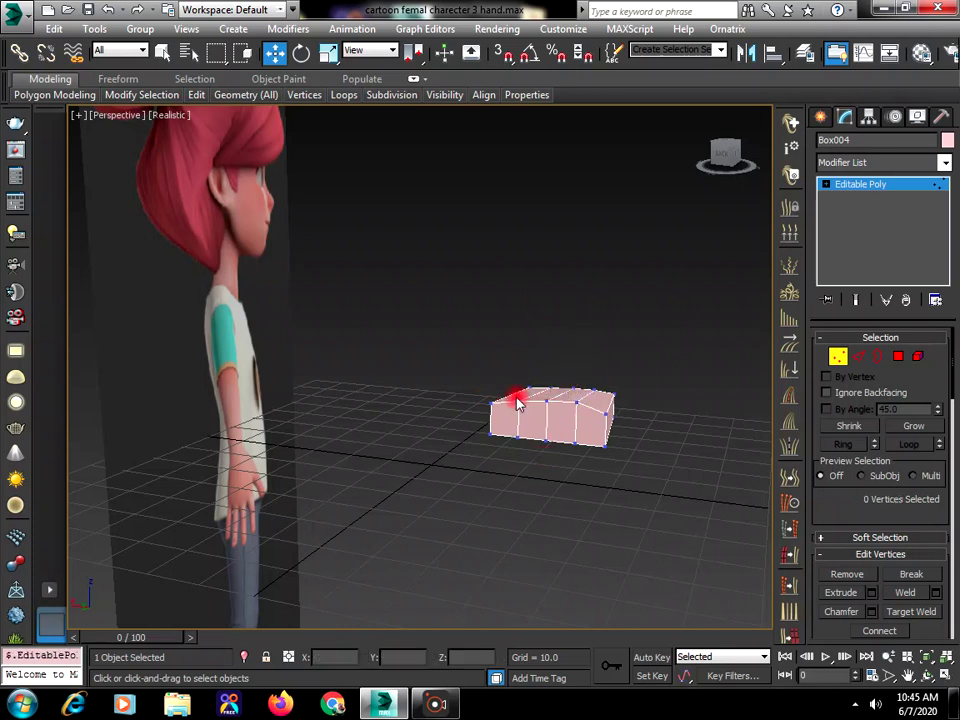
{"action": "left_click", "coordinate": [519, 400]}
{"action": "left_click_drag", "start_coordinate": [519, 400], "coordinate": [548, 346]}
{"action": "left_click", "coordinate": [544, 401]}
Lower the three inner vertices on the palm's wide-end lower edge along Z to -3.854.
{"action": "left_click", "coordinate": [519, 437]}
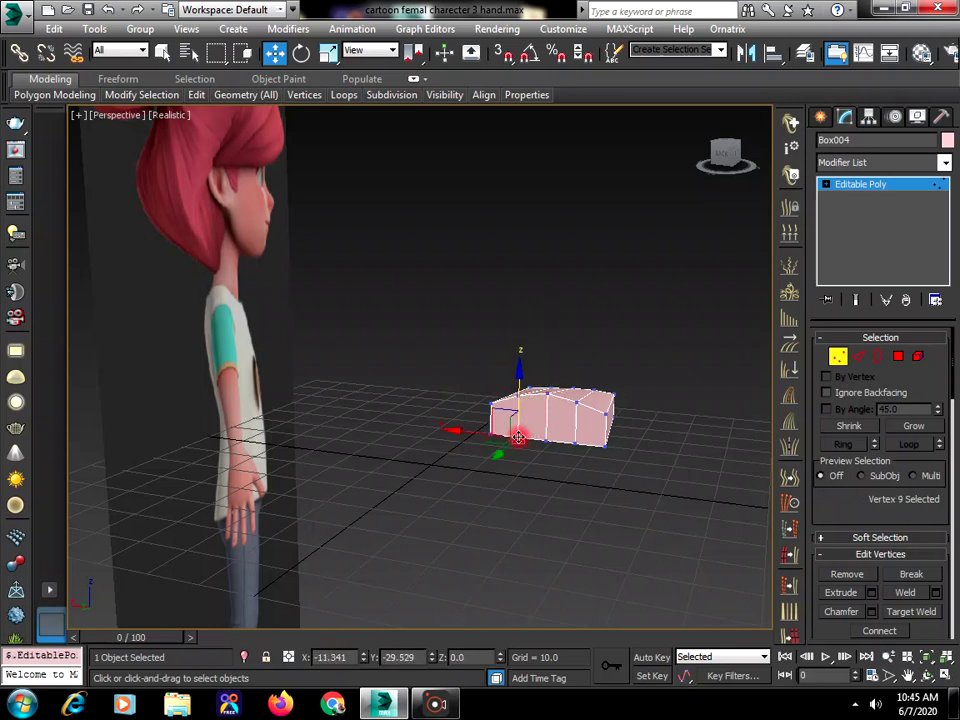
{"action": "left_click", "coordinate": [545, 442], "text": "ctrl"}
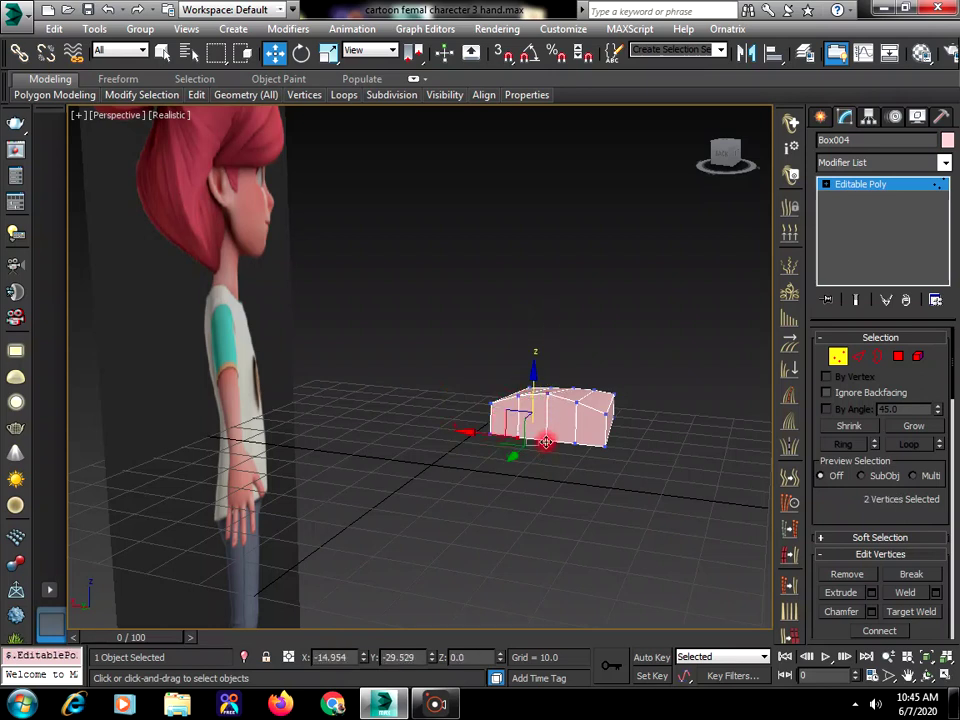
{"action": "left_click", "coordinate": [569, 450], "text": "ctrl"}
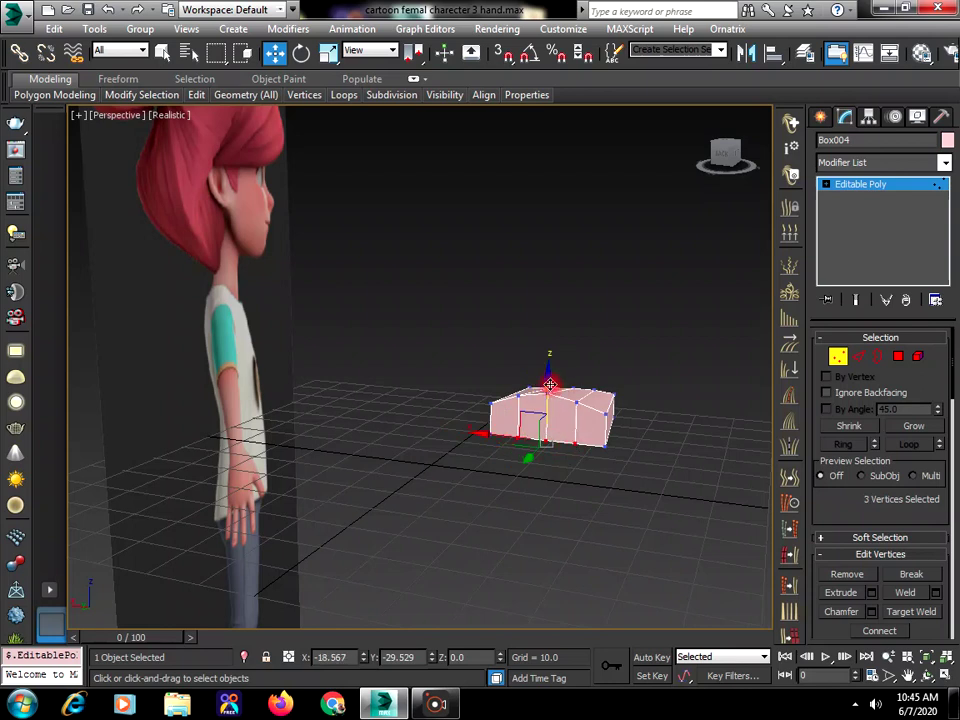
{"action": "left_click_drag", "start_coordinate": [551, 388], "coordinate": [503, 438]}
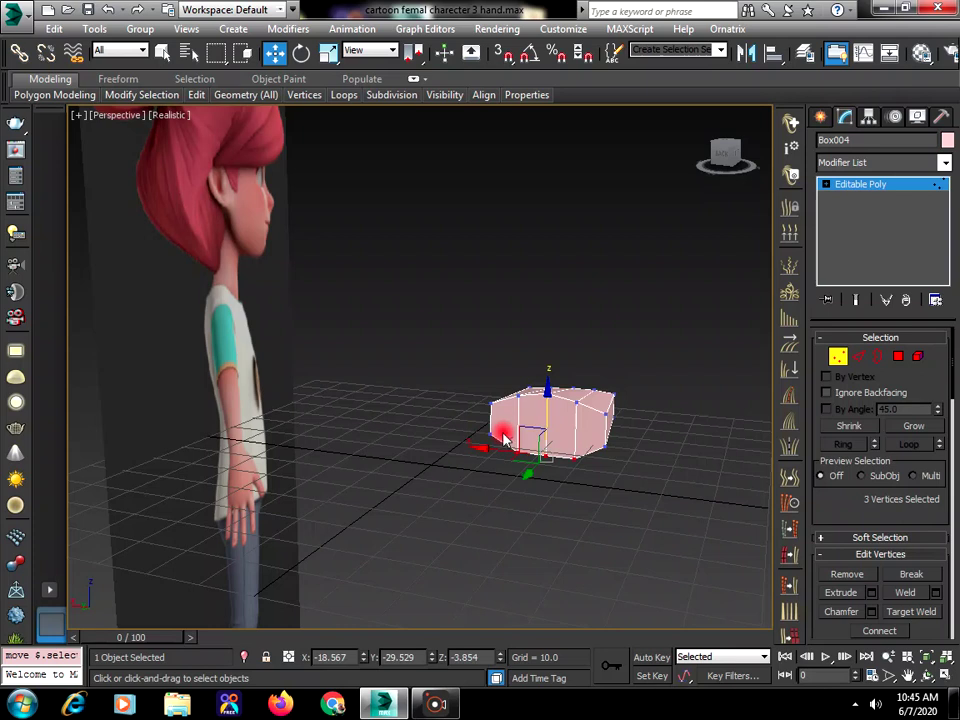
Narrow the palm's wide end by moving the upper and lower corner vertices on both sides inward along X.
{"action": "left_click", "coordinate": [486, 406]}
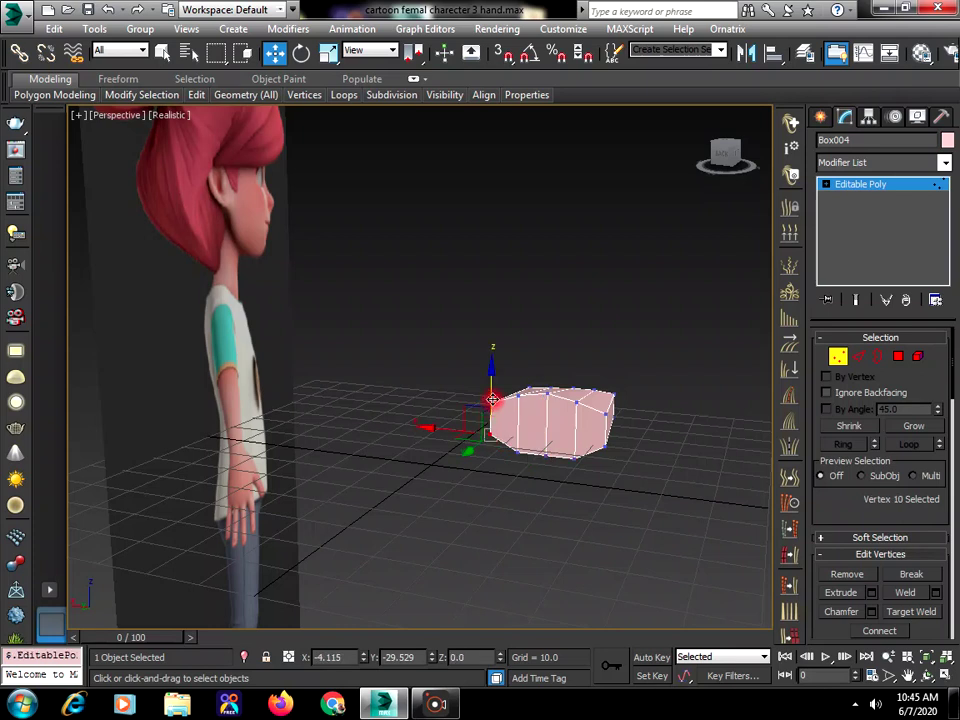
{"action": "left_click", "coordinate": [492, 433]}
{"action": "left_click", "coordinate": [491, 402]}
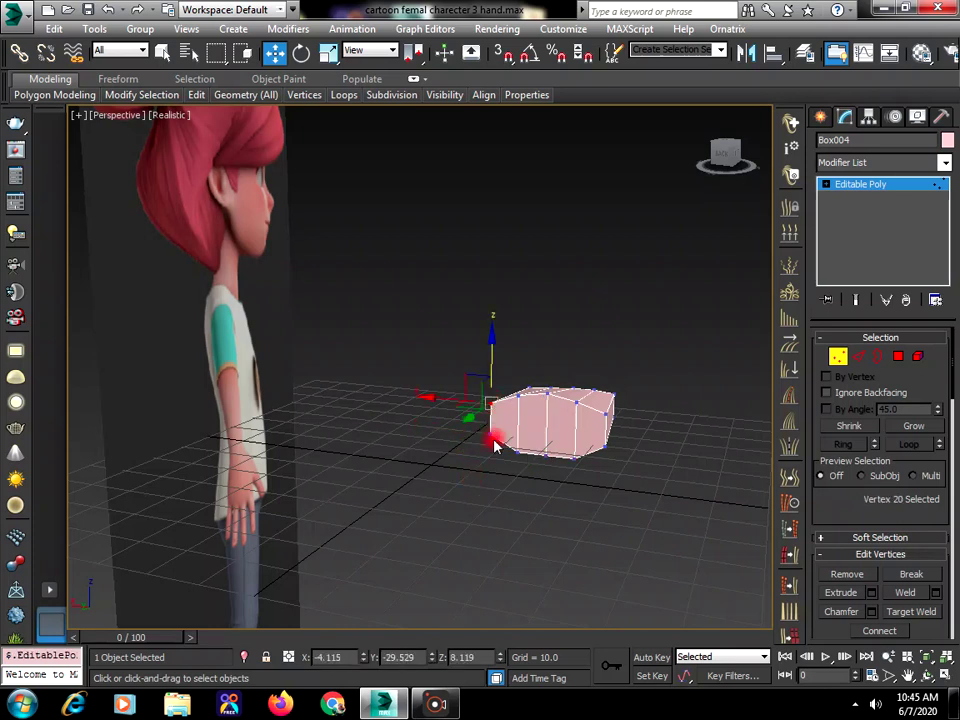
{"action": "left_click", "coordinate": [486, 431], "text": "ctrl"}
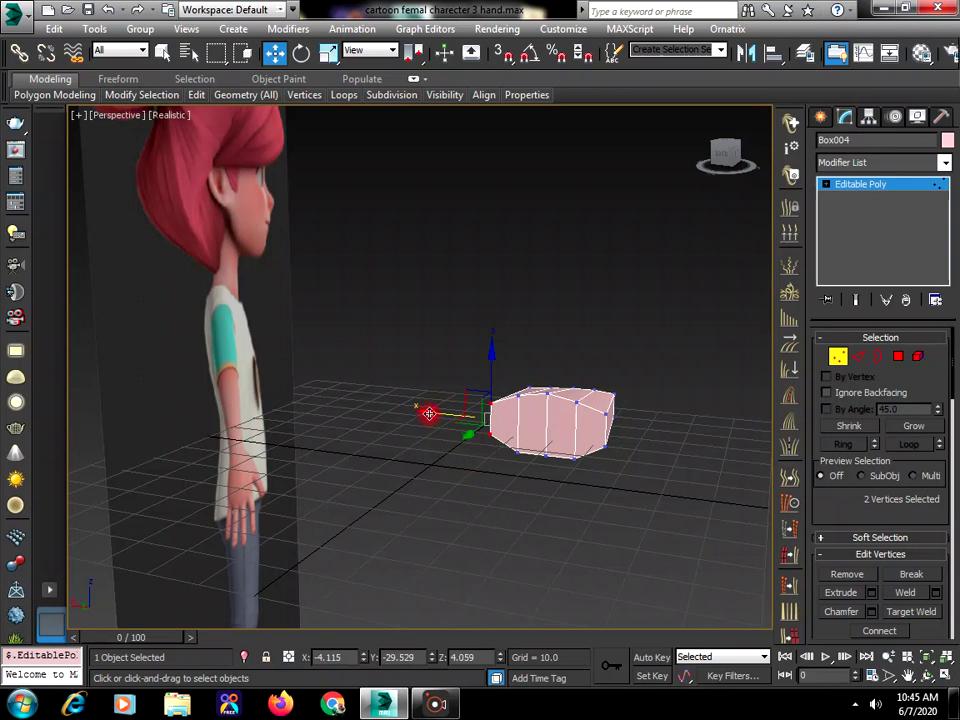
{"action": "left_click_drag", "start_coordinate": [429, 413], "coordinate": [431, 414]}
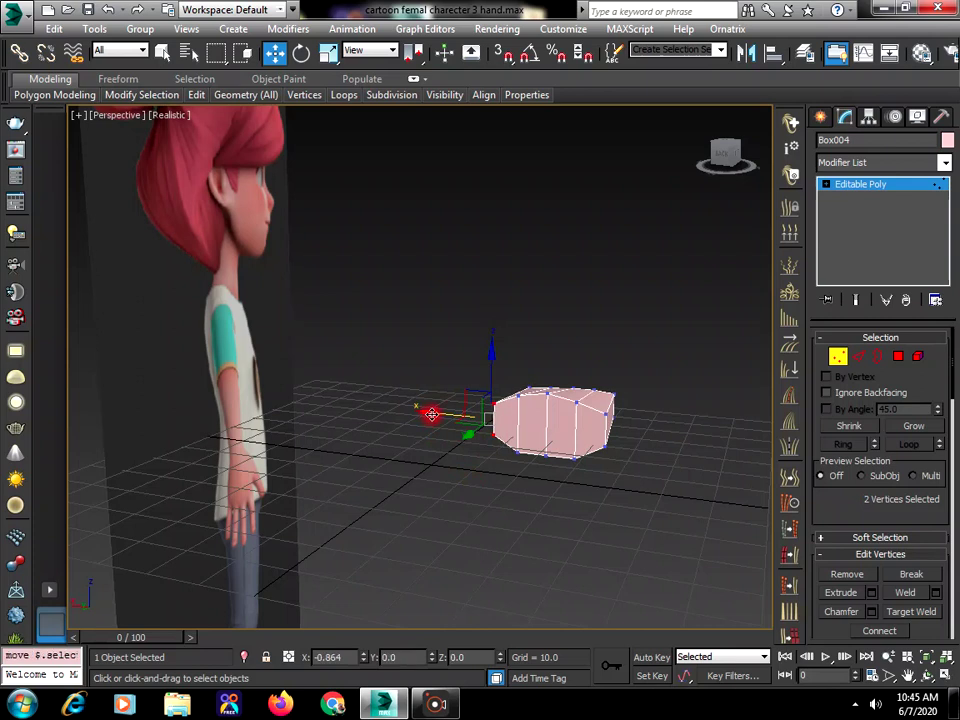
{"action": "left_click", "coordinate": [606, 426]}
{"action": "left_click", "coordinate": [605, 402], "text": "ctrl"}
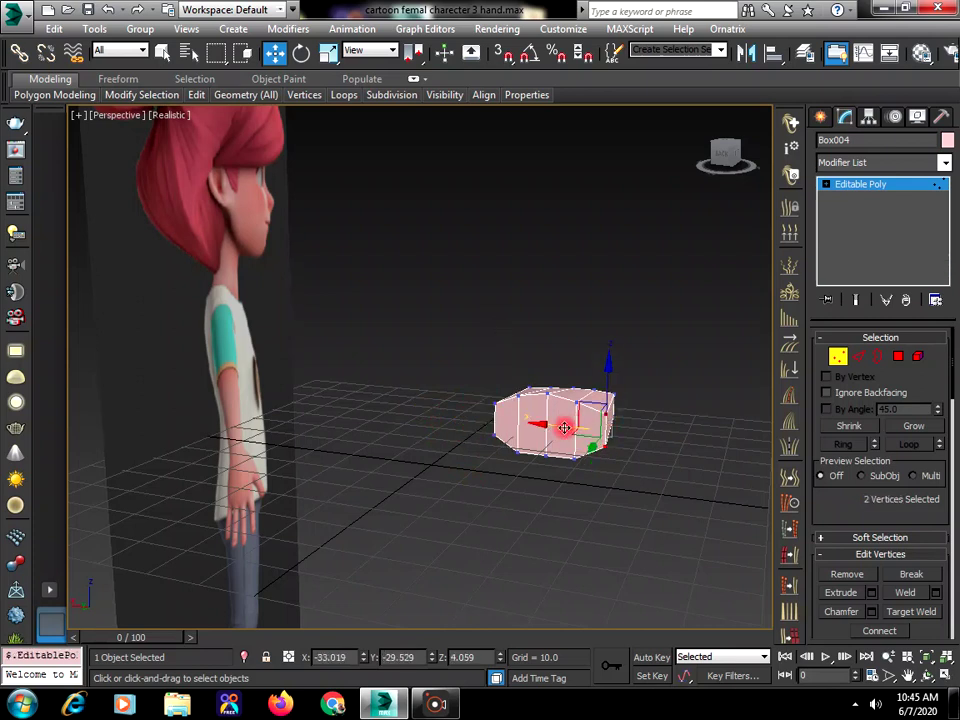
{"action": "left_click_drag", "start_coordinate": [568, 424], "coordinate": [438, 449]}
Leave vertex editing and create a box about 8.2 long, 10 wide and 7.2 high in the Perspective view beside the palm's narrow end.
{"action": "left_click", "coordinate": [930, 675]}
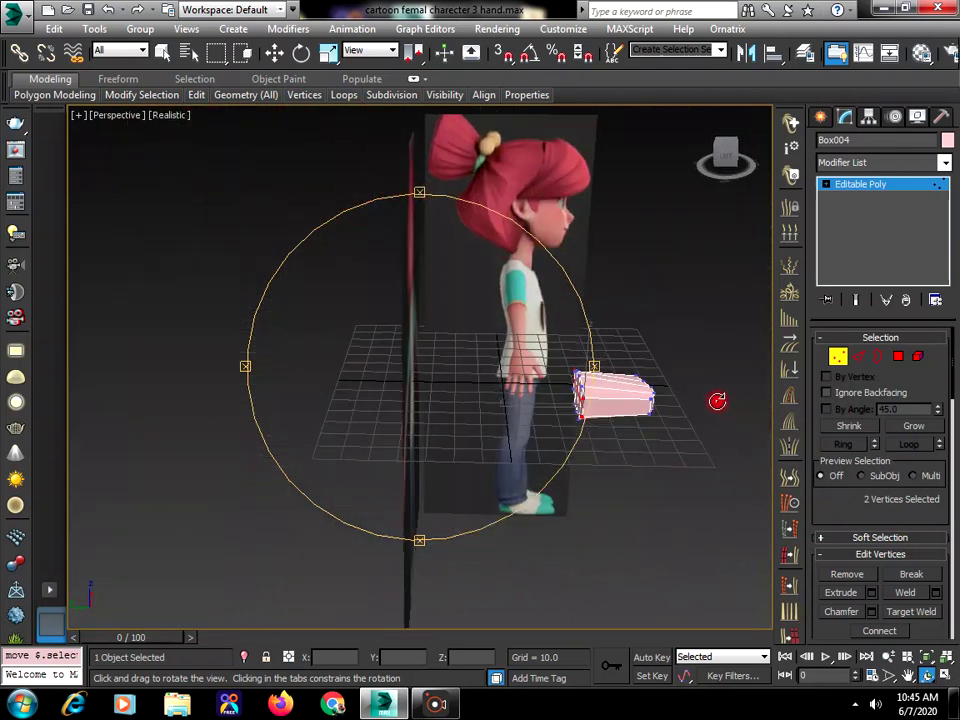
{"action": "left_click_drag", "start_coordinate": [717, 401], "coordinate": [739, 428]}
{"action": "scroll", "coordinate": [739, 427], "scroll_direction": "up", "scroll_amount": 6}
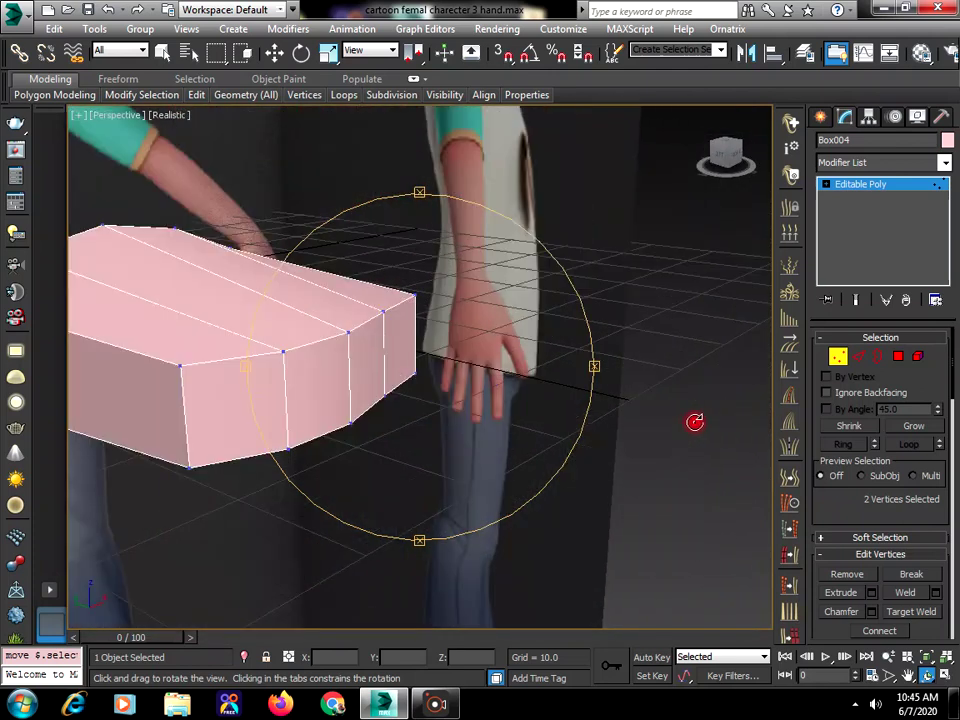
{"action": "left_click_drag", "start_coordinate": [450, 377], "coordinate": [454, 405]}
{"action": "right_click", "coordinate": [712, 380]}
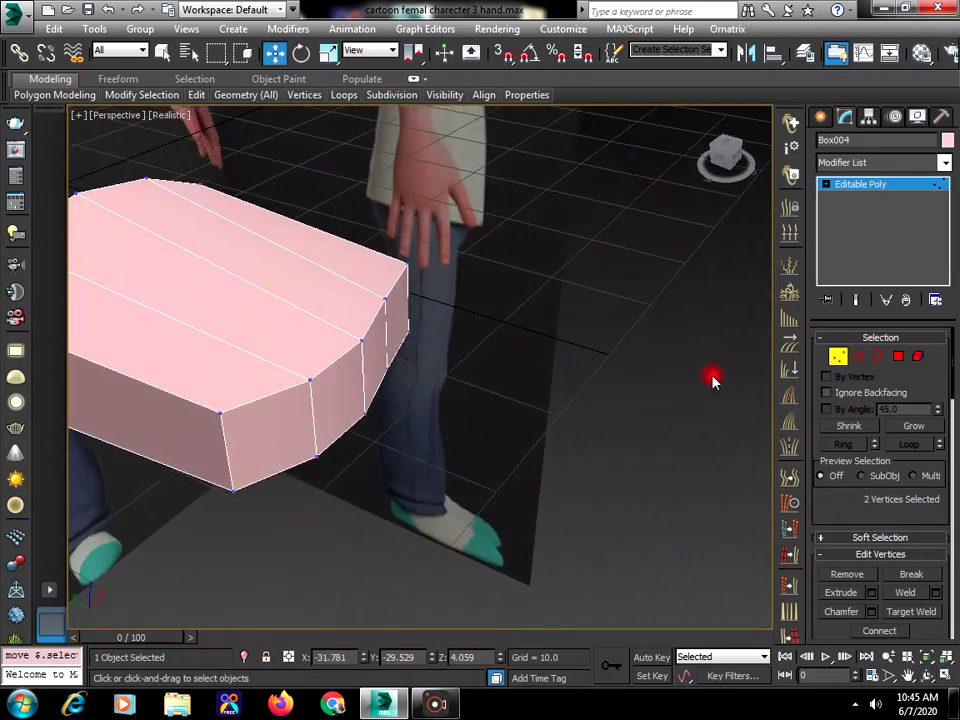
{"action": "left_click", "coordinate": [821, 119]}
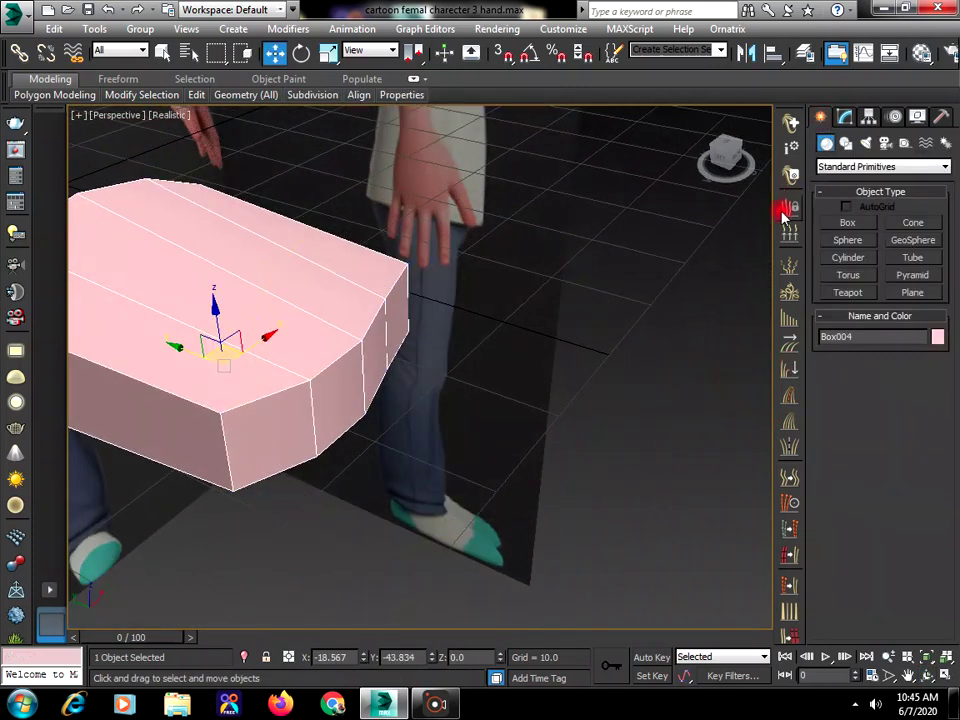
{"action": "left_click", "coordinate": [940, 657]}
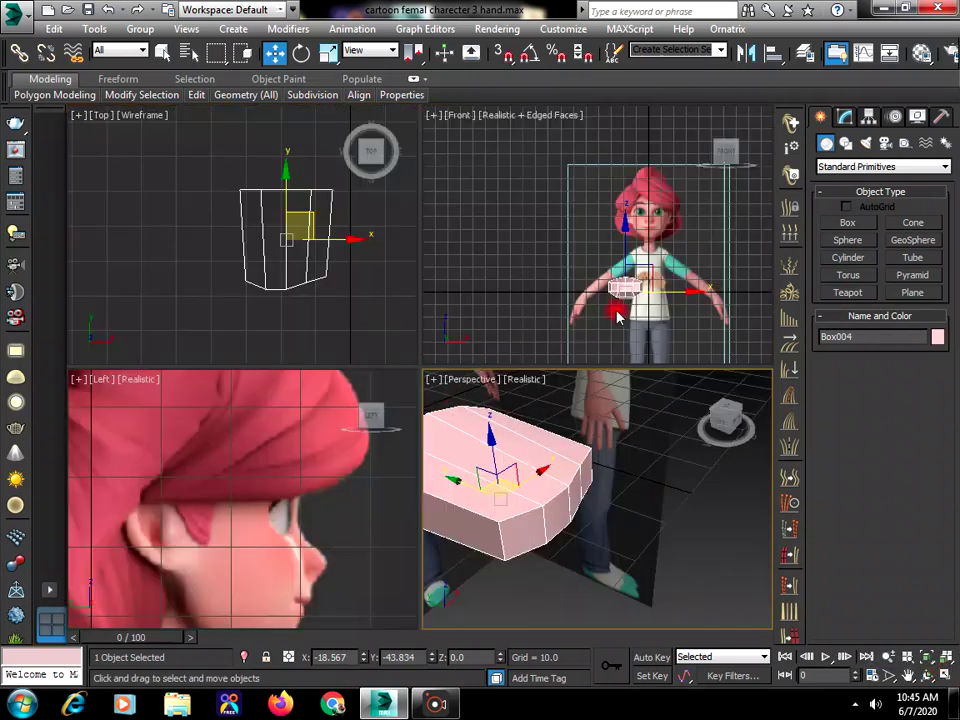
{"action": "left_click", "coordinate": [652, 320]}
{"action": "left_click", "coordinate": [831, 222]}
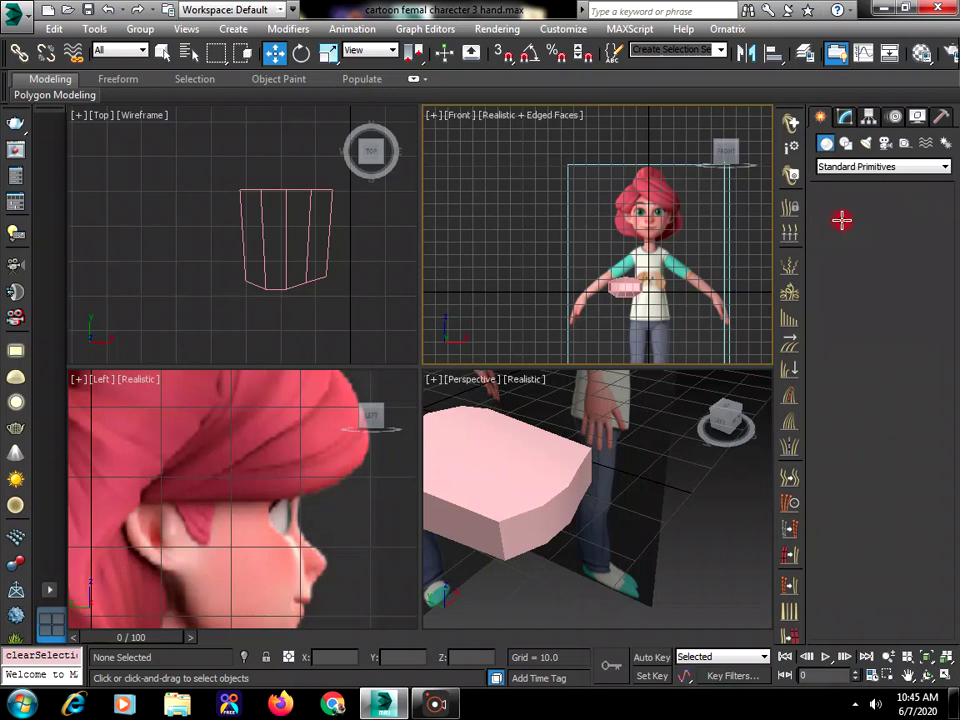
{"action": "left_click_drag", "start_coordinate": [643, 516], "coordinate": [647, 580]}
{"action": "left_click", "coordinate": [639, 530]}
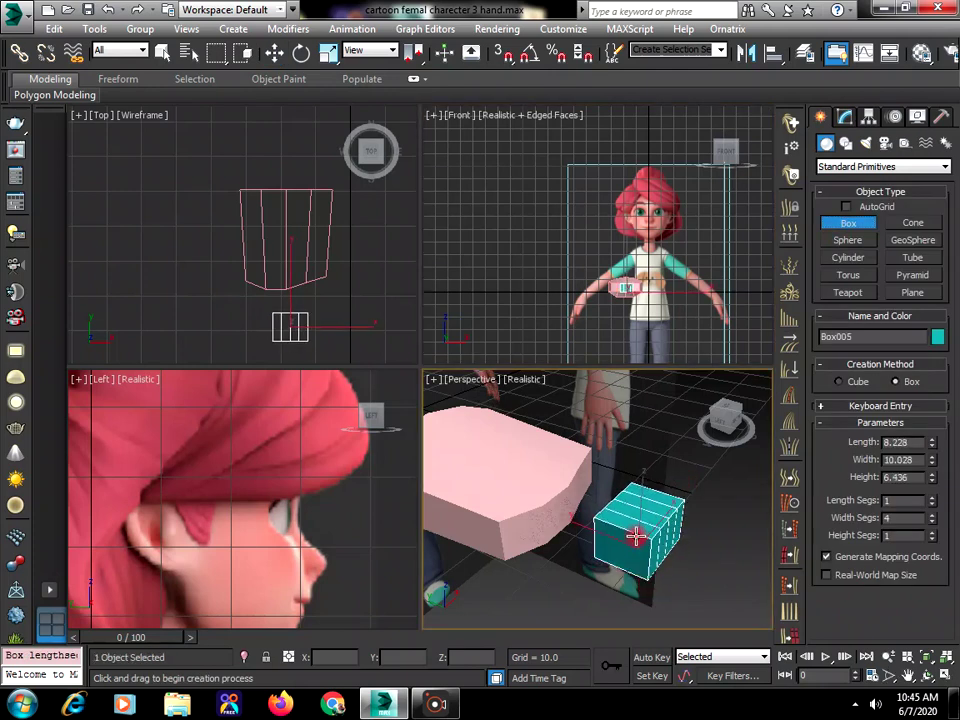
{"action": "right_click", "coordinate": [636, 533]}
Set the new box's width segments to 1 and convert it to an Editable Poly.
{"action": "left_click", "coordinate": [845, 117]}
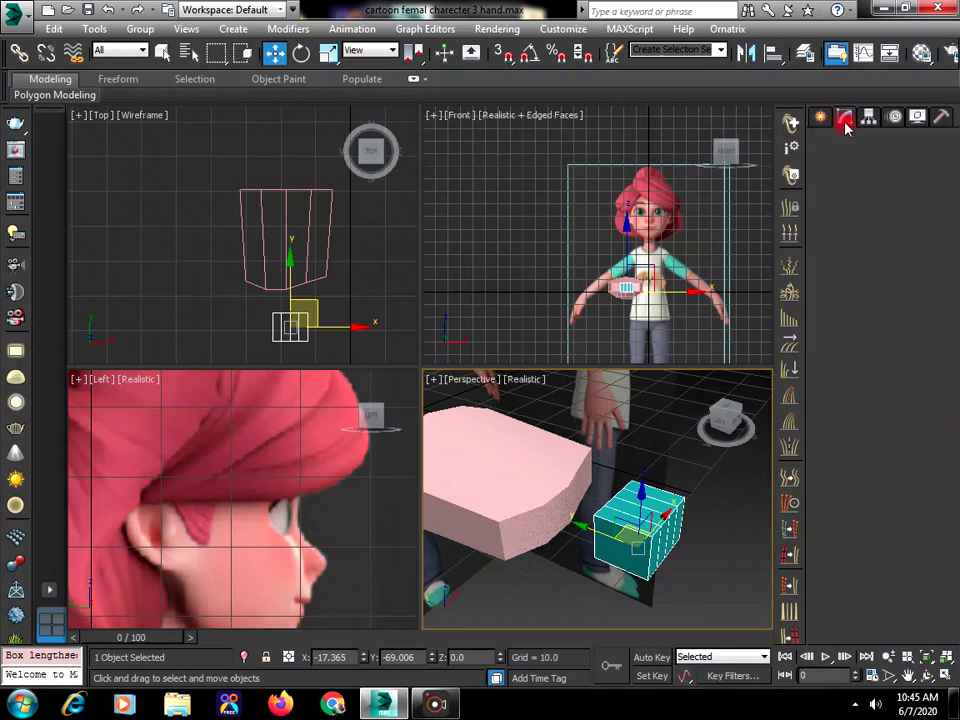
{"action": "left_click", "coordinate": [931, 430]}
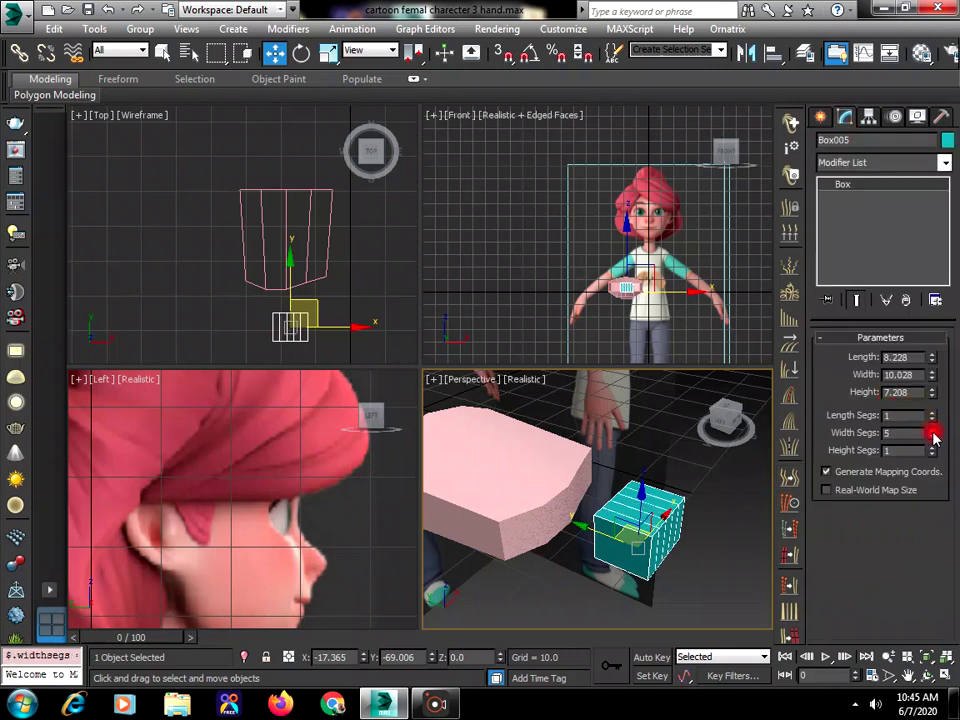
{"action": "left_click", "coordinate": [932, 438]}
{"action": "left_click", "coordinate": [932, 438]}
{"action": "left_click", "coordinate": [932, 438]}
{"action": "left_click", "coordinate": [932, 438]}
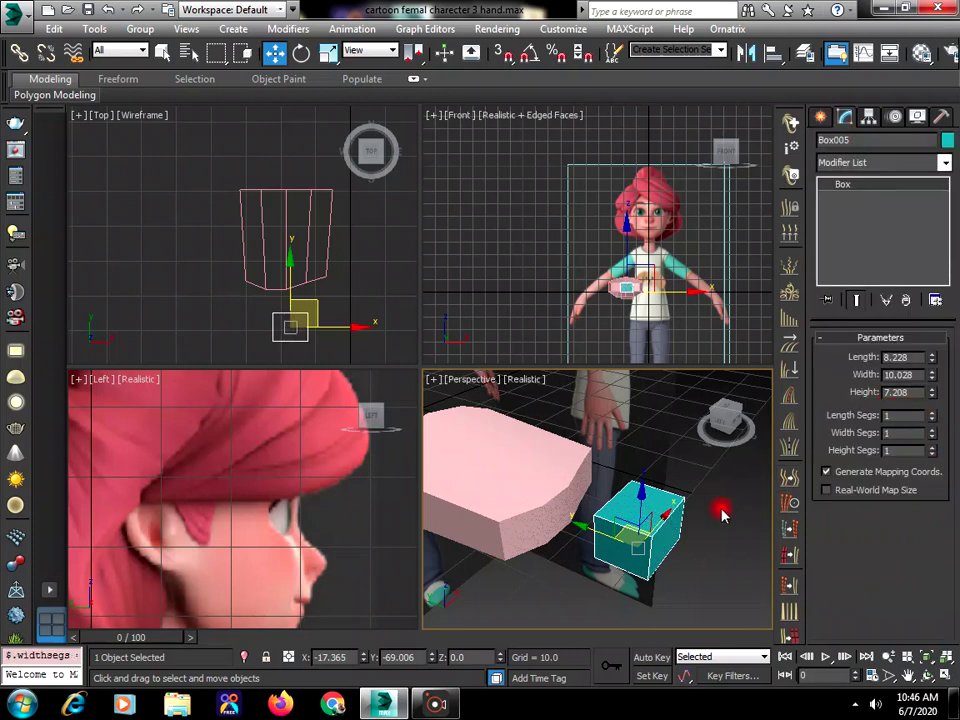
{"action": "right_click", "coordinate": [638, 445]}
{"action": "mouse_move", "coordinate": [724, 600]}
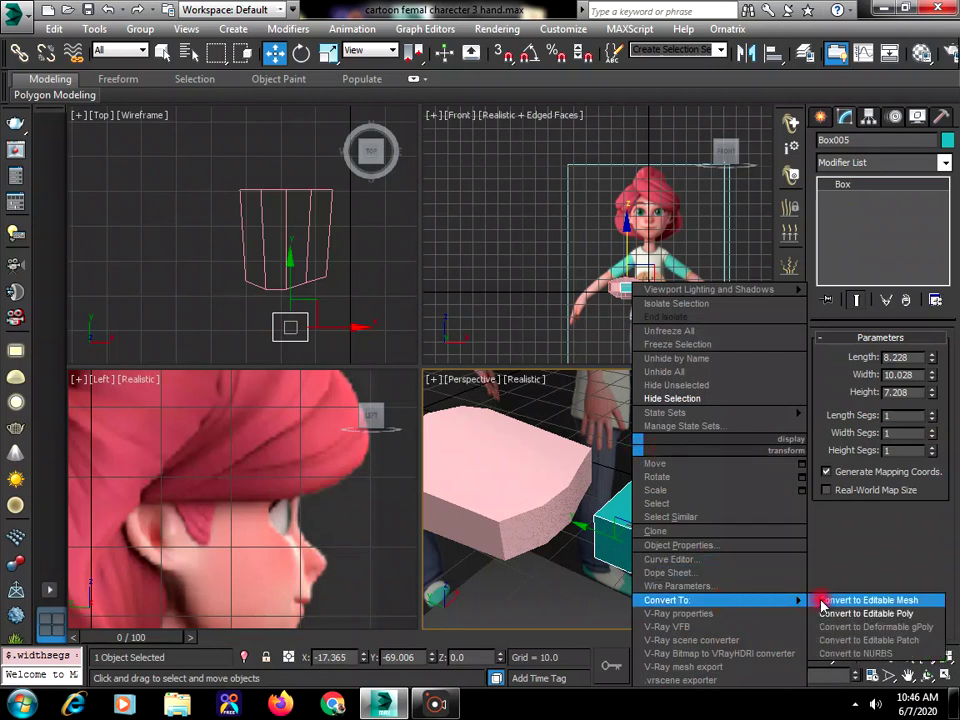
{"action": "left_click", "coordinate": [835, 613]}
Slim the finger box in the Front view by moving its right vertices inward to X -16.115 and raising its lower vertices to Z 1.235.
{"action": "left_click", "coordinate": [312, 318]}
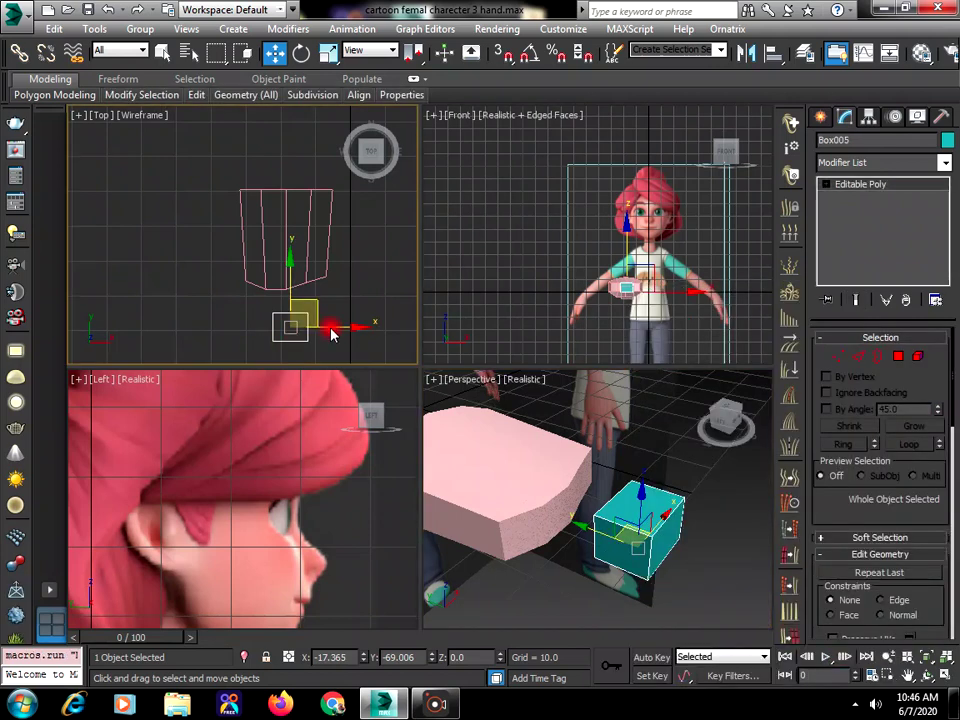
{"action": "left_click", "coordinate": [835, 358]}
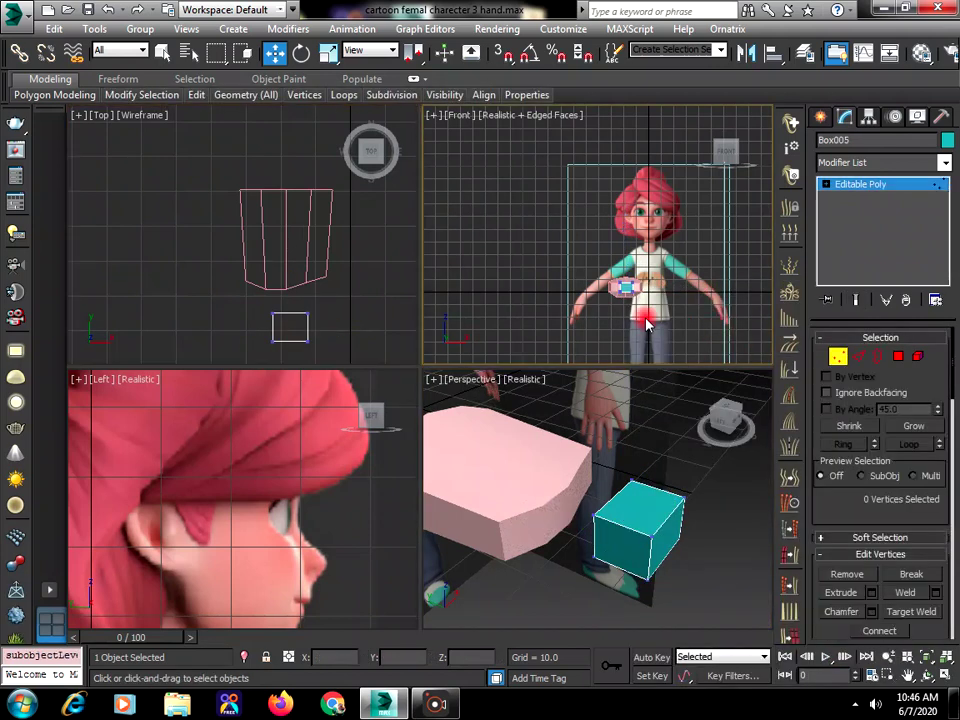
{"action": "scroll", "coordinate": [640, 300], "scroll_direction": "up", "scroll_amount": 5}
{"action": "left_click_drag", "start_coordinate": [648, 242], "coordinate": [640, 284]}
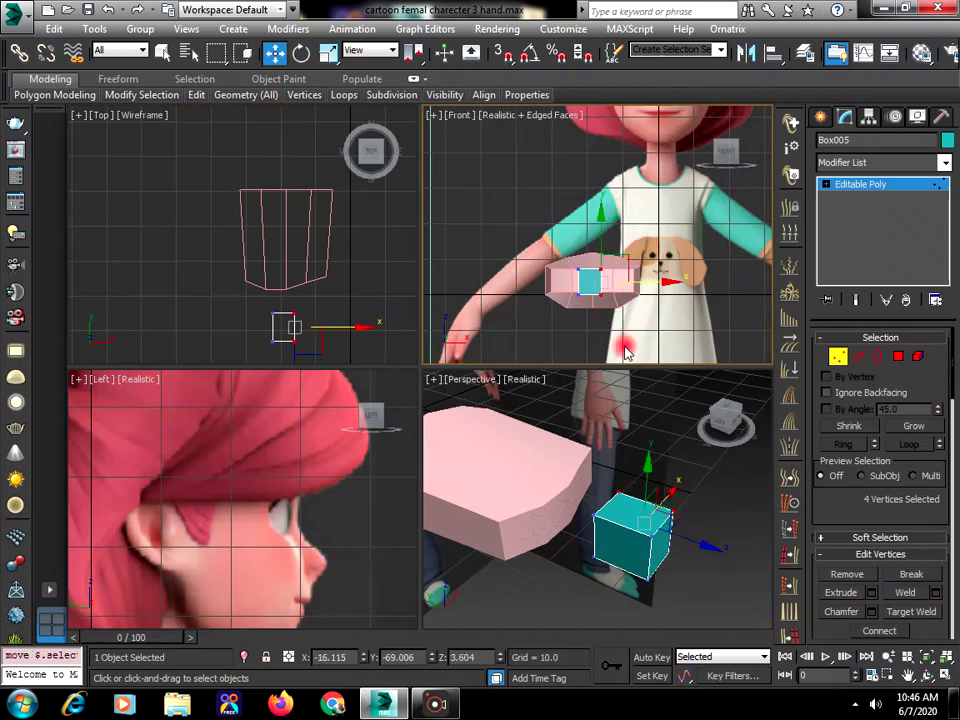
{"action": "left_click_drag", "start_coordinate": [627, 347], "coordinate": [557, 293]}
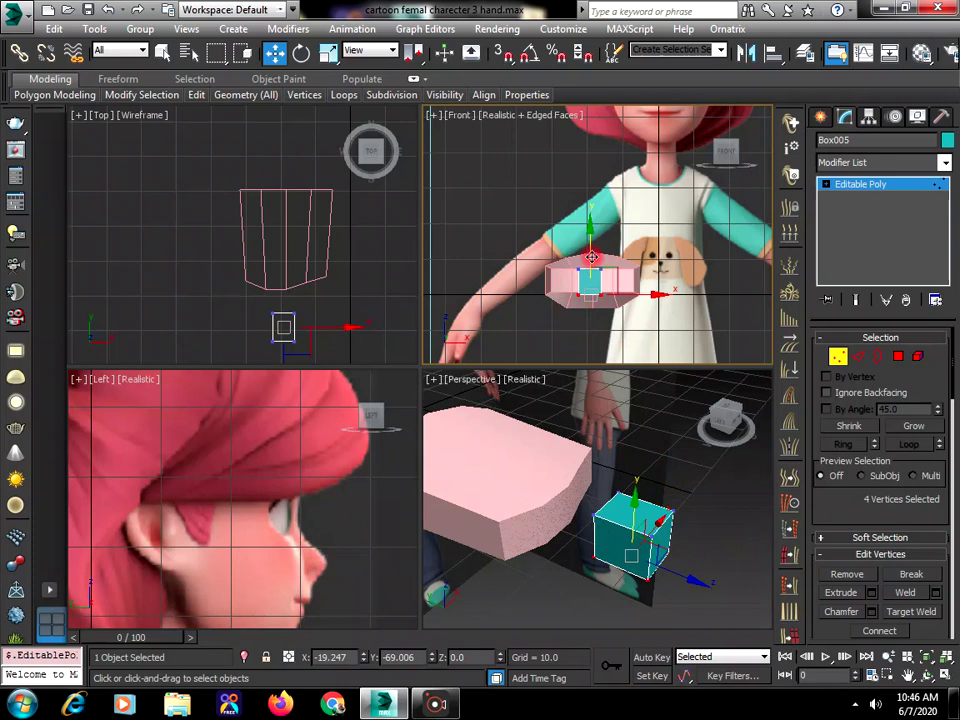
{"action": "left_click_drag", "start_coordinate": [590, 256], "coordinate": [623, 246]}
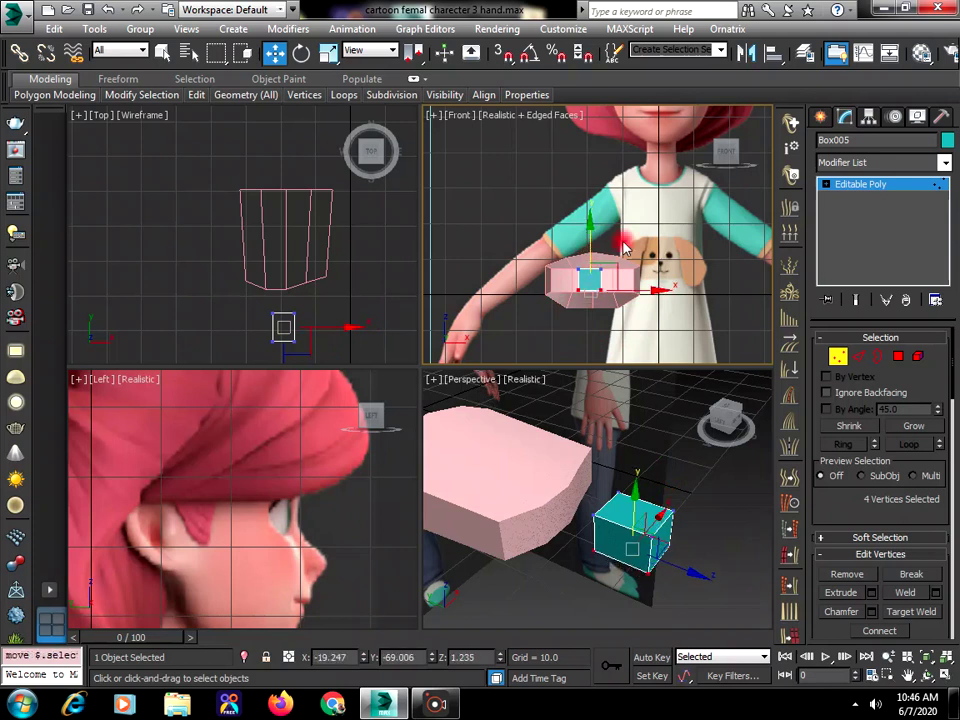
Leave vertex editing and move the finger box to X -19.943, Y -63.88, against the palm's narrow end.
{"action": "left_click", "coordinate": [818, 118]}
{"action": "left_click_drag", "start_coordinate": [634, 294], "coordinate": [697, 543]}
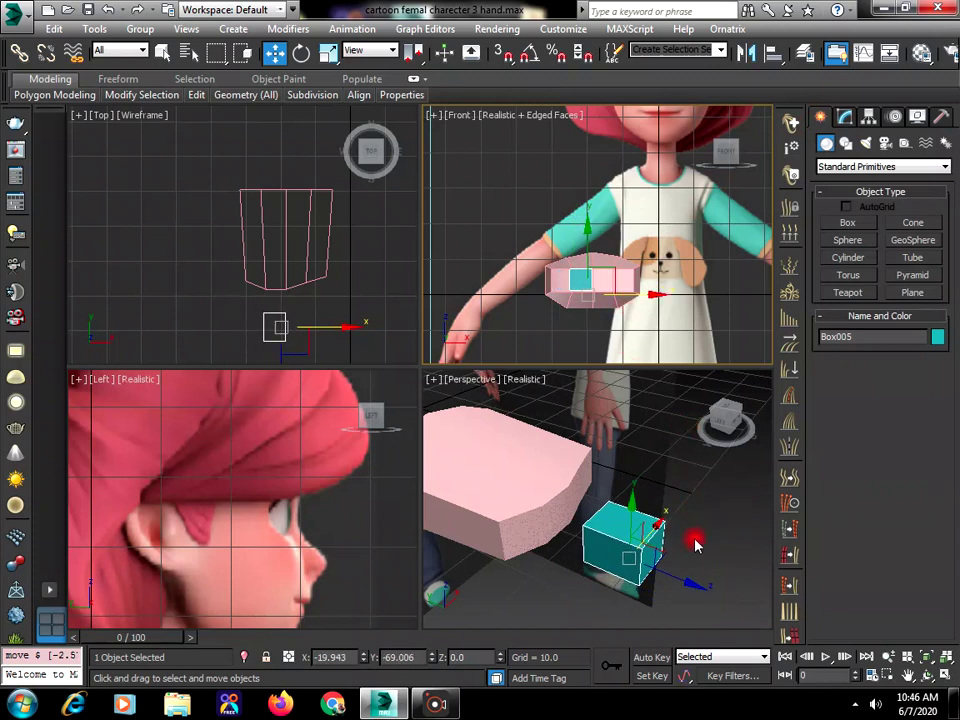
{"action": "left_click", "coordinate": [664, 553]}
{"action": "left_click", "coordinate": [643, 546]}
{"action": "mouse_move", "coordinate": [594, 553]}
{"action": "left_mouse_down"}
{"action": "mouse_move", "coordinate": [556, 535]}
{"action": "mouse_move", "coordinate": [565, 526]}
{"action": "mouse_move", "coordinate": [583, 537]}
{"action": "left_mouse_up"}
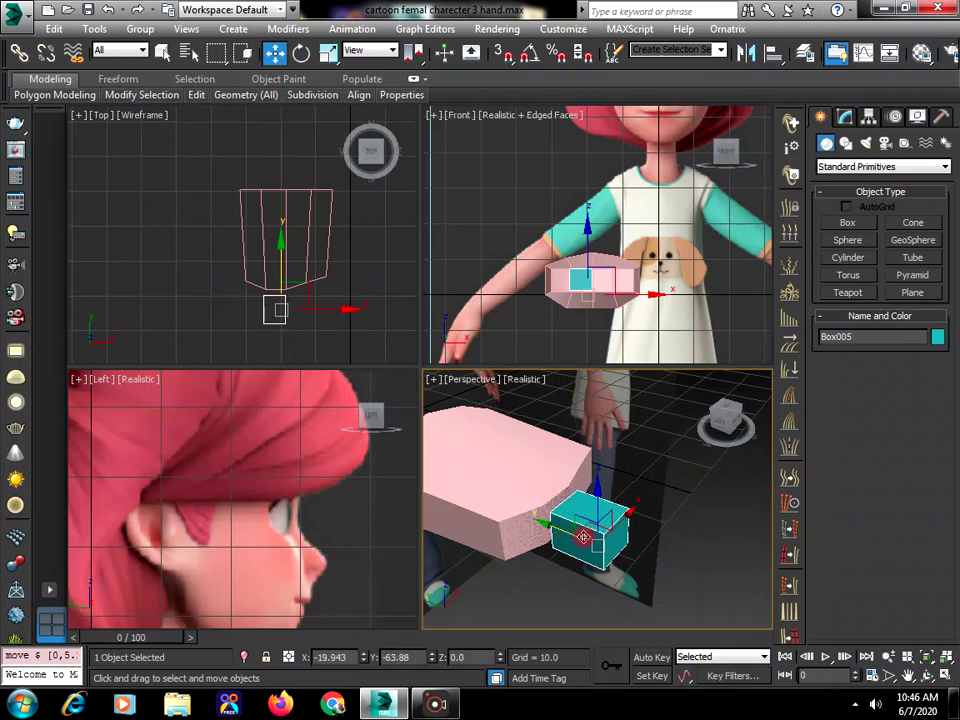
{"action": "left_click", "coordinate": [349, 326]}
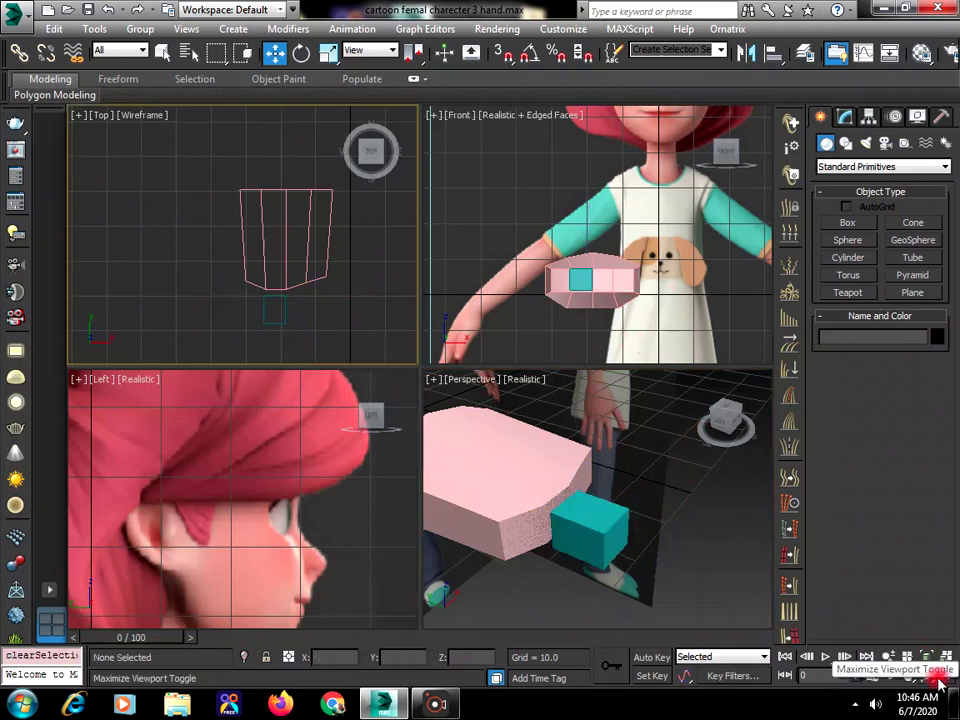
Extrude the outer end polygon of the finger box by 7.055 in the Perspective view.
{"action": "left_click", "coordinate": [768, 618]}
{"action": "left_click", "coordinate": [945, 676]}
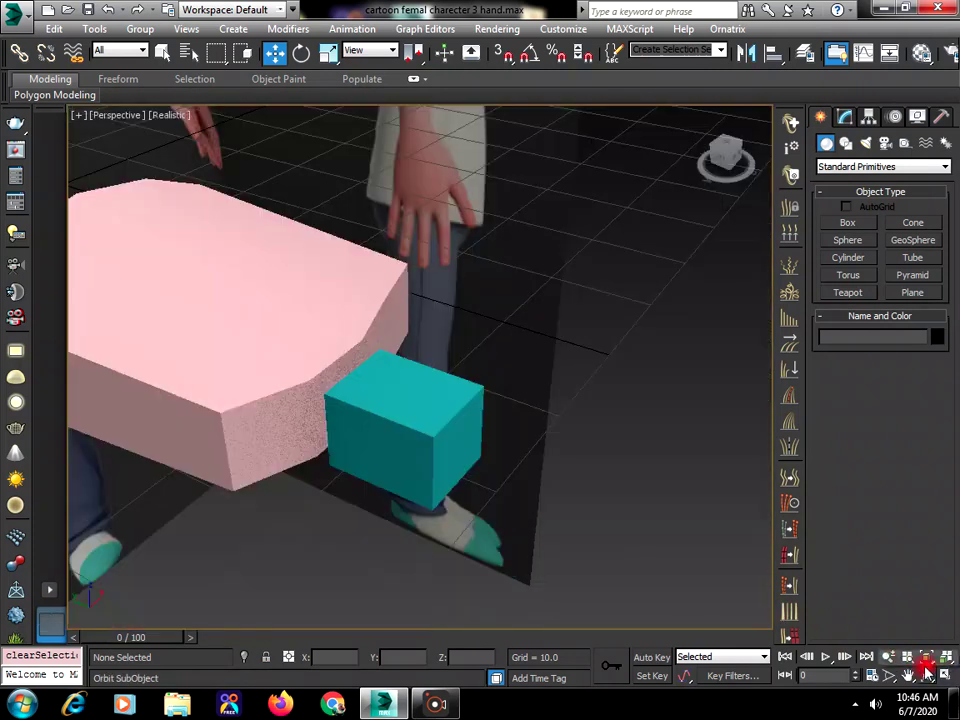
{"action": "left_click", "coordinate": [927, 676]}
{"action": "left_click_drag", "start_coordinate": [714, 525], "coordinate": [441, 388]}
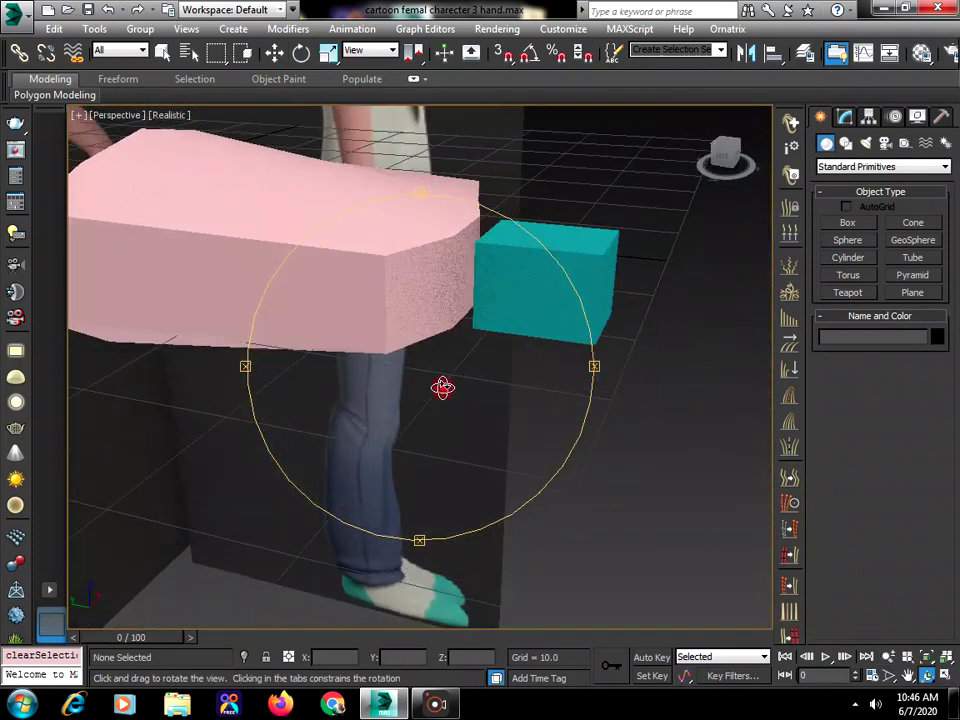
{"action": "key", "text": "w"}
{"action": "left_click", "coordinate": [573, 269]}
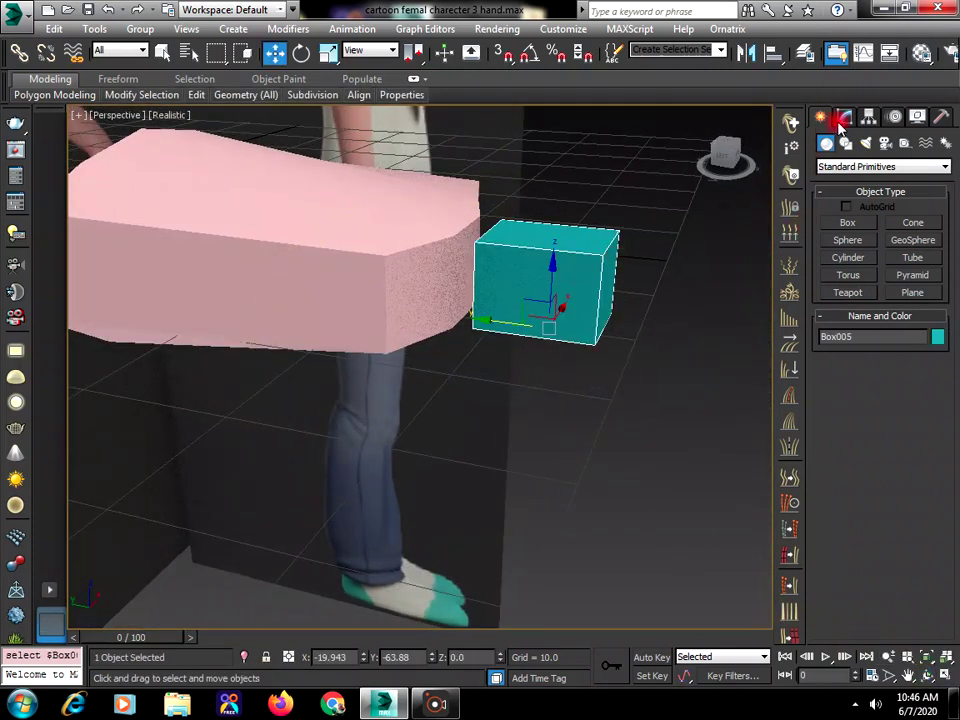
{"action": "left_click", "coordinate": [843, 118]}
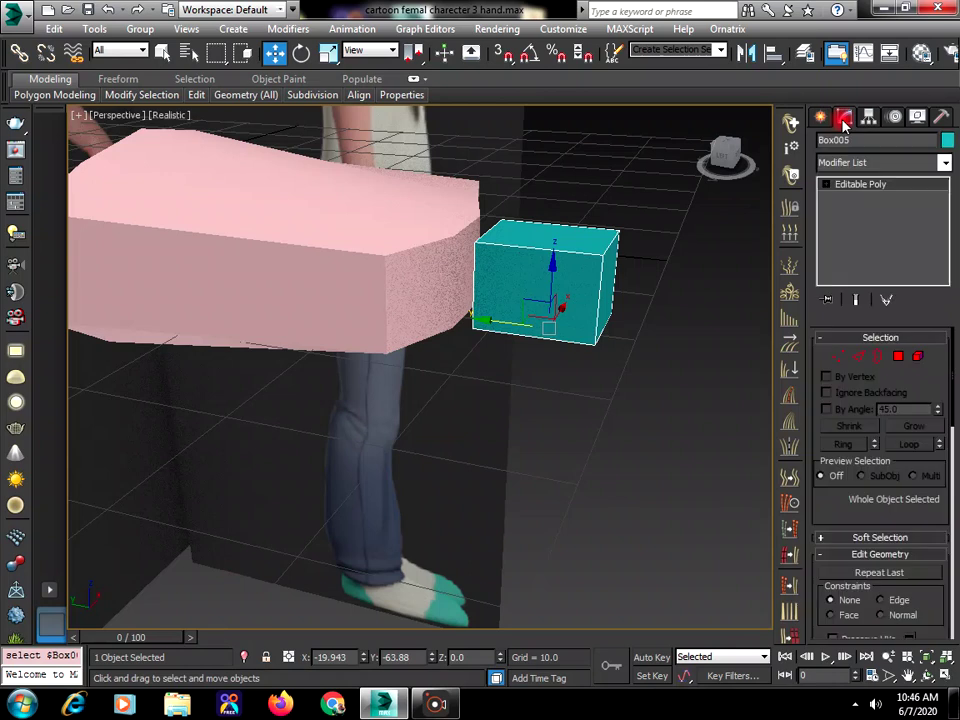
{"action": "left_click", "coordinate": [895, 358]}
{"action": "left_click", "coordinate": [614, 269]}
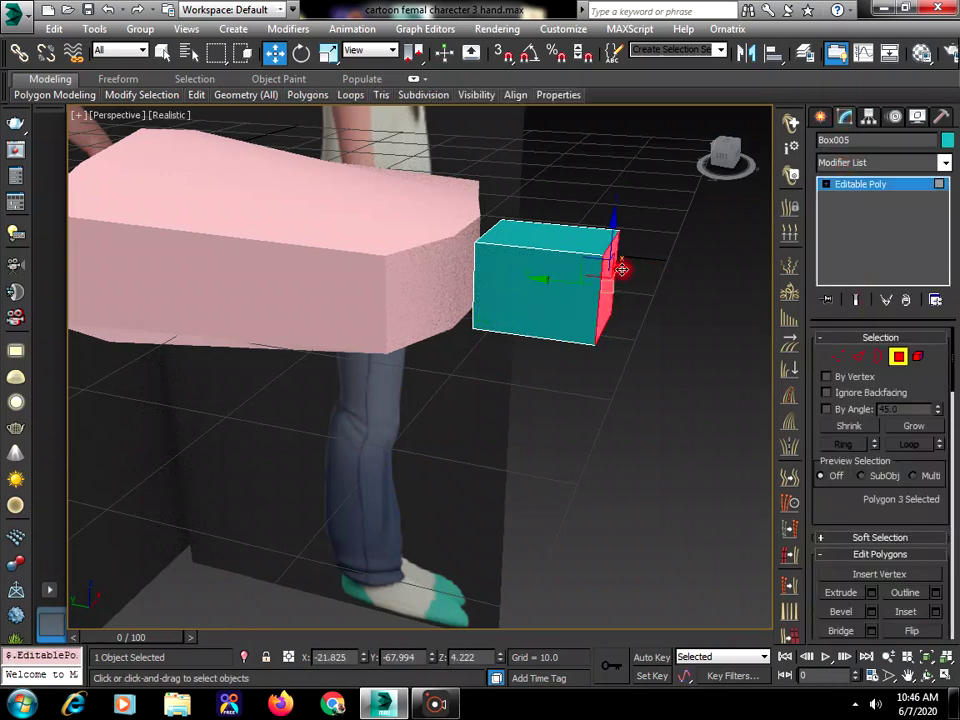
{"action": "left_click", "coordinate": [874, 593]}
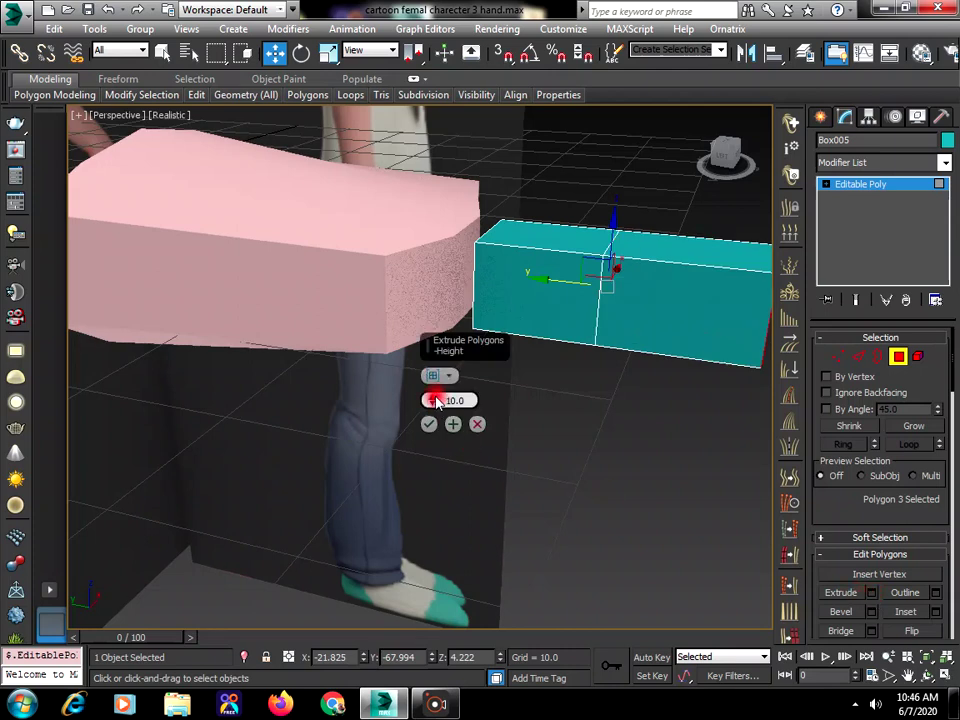
{"action": "left_click_drag", "start_coordinate": [435, 401], "coordinate": [432, 405]}
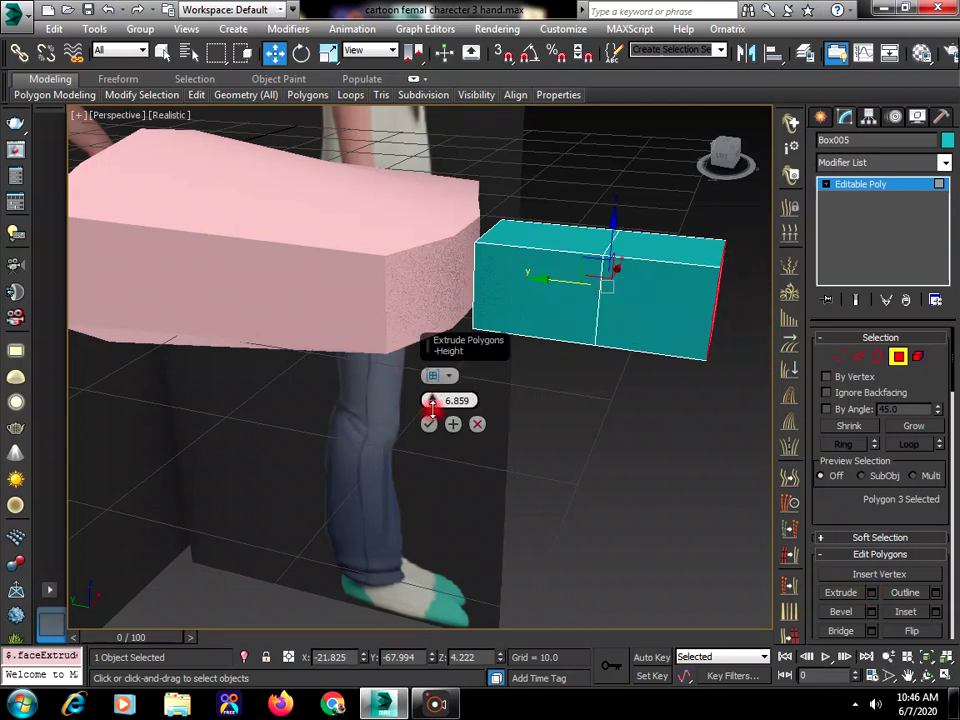
{"action": "left_click", "coordinate": [428, 424]}
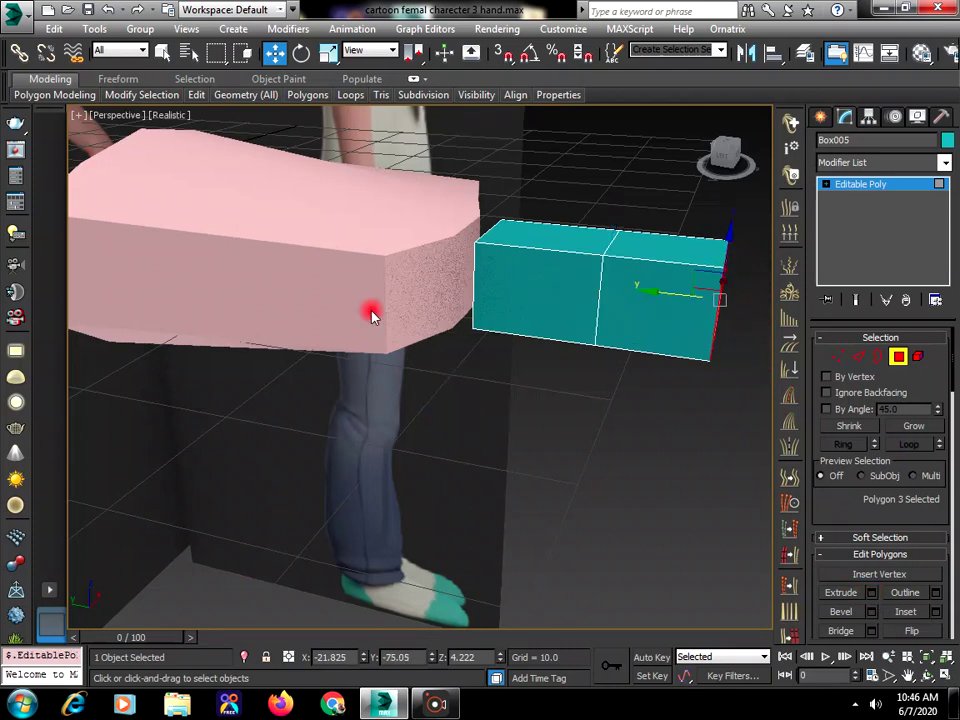
Scale the finger's end polygon to 72 percent and extrude it by another 7.055.
{"action": "left_click", "coordinate": [330, 54]}
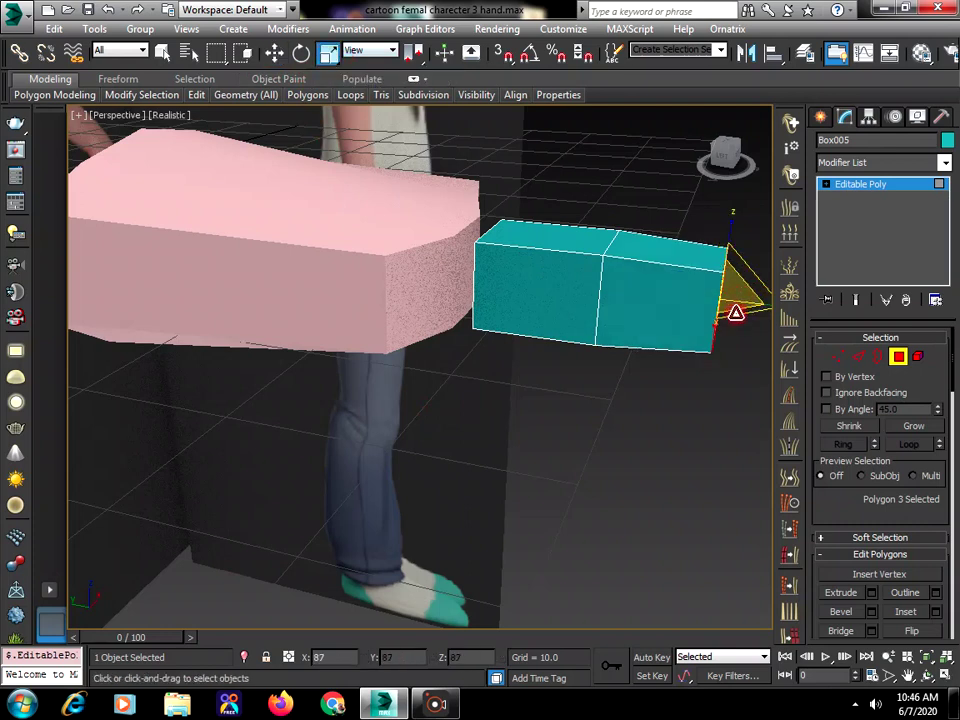
{"action": "left_click_drag", "start_coordinate": [735, 313], "coordinate": [736, 329]}
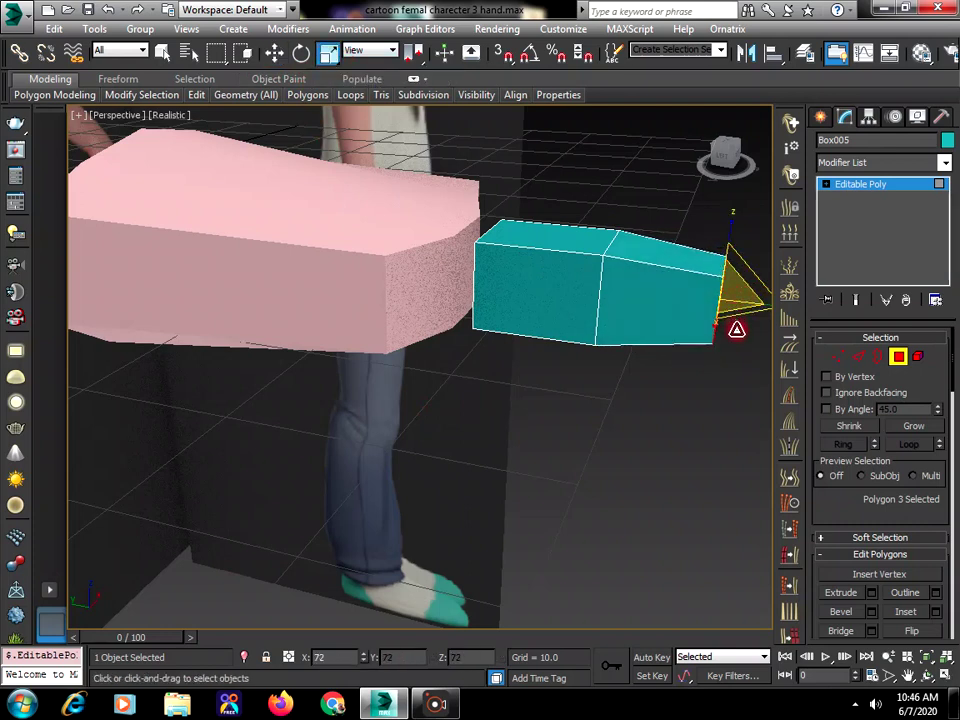
{"action": "left_click", "coordinate": [908, 676]}
{"action": "left_click_drag", "start_coordinate": [516, 433], "coordinate": [446, 453]}
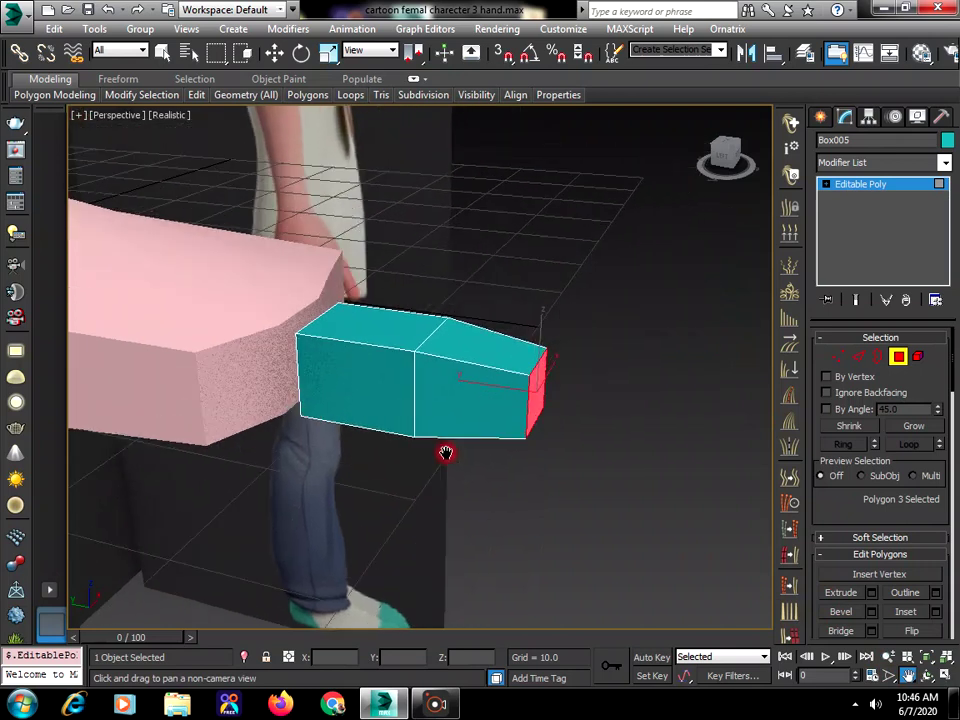
{"action": "left_click", "coordinate": [871, 593]}
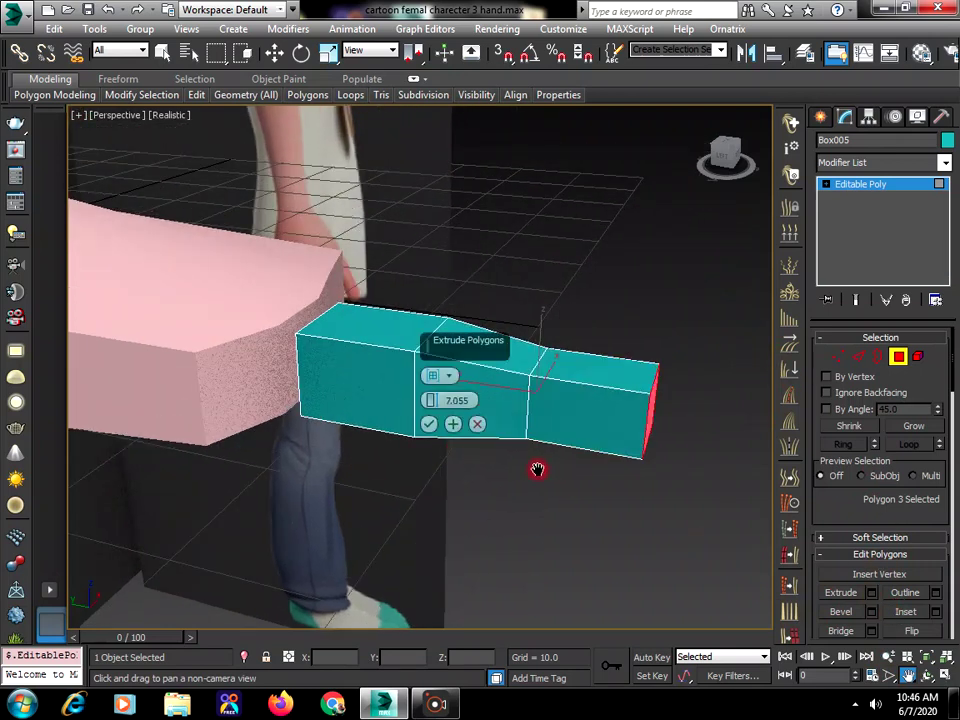
{"action": "left_click", "coordinate": [429, 424]}
Shrink the new fingertip polygon and rotate it slightly so its upper edge tilts outward.
{"action": "key", "text": "r"}
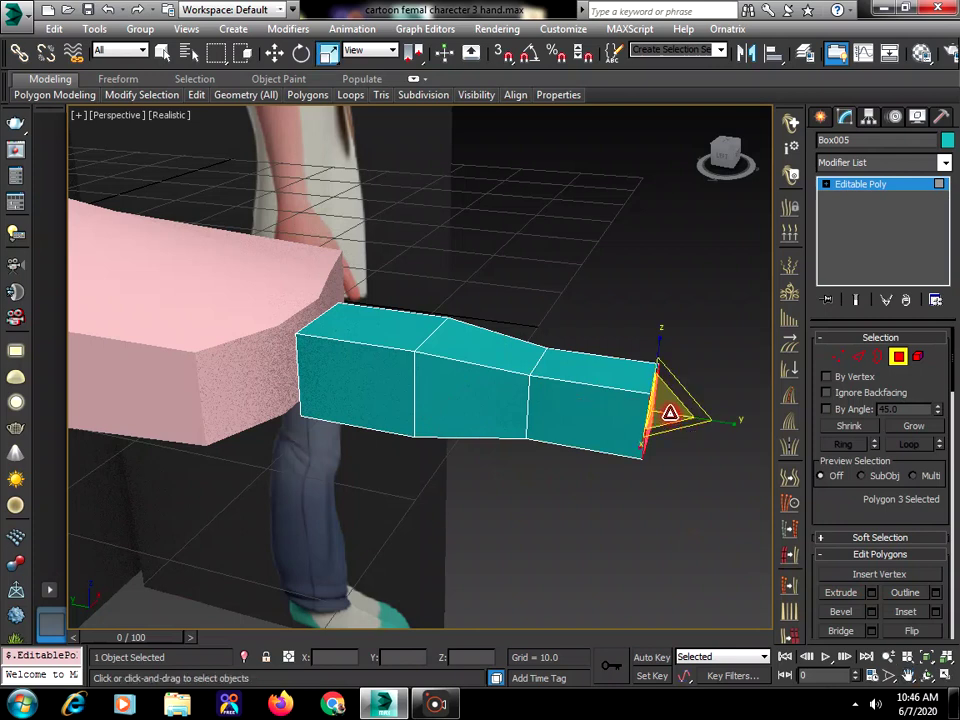
{"action": "left_click_drag", "start_coordinate": [666, 408], "coordinate": [666, 443]}
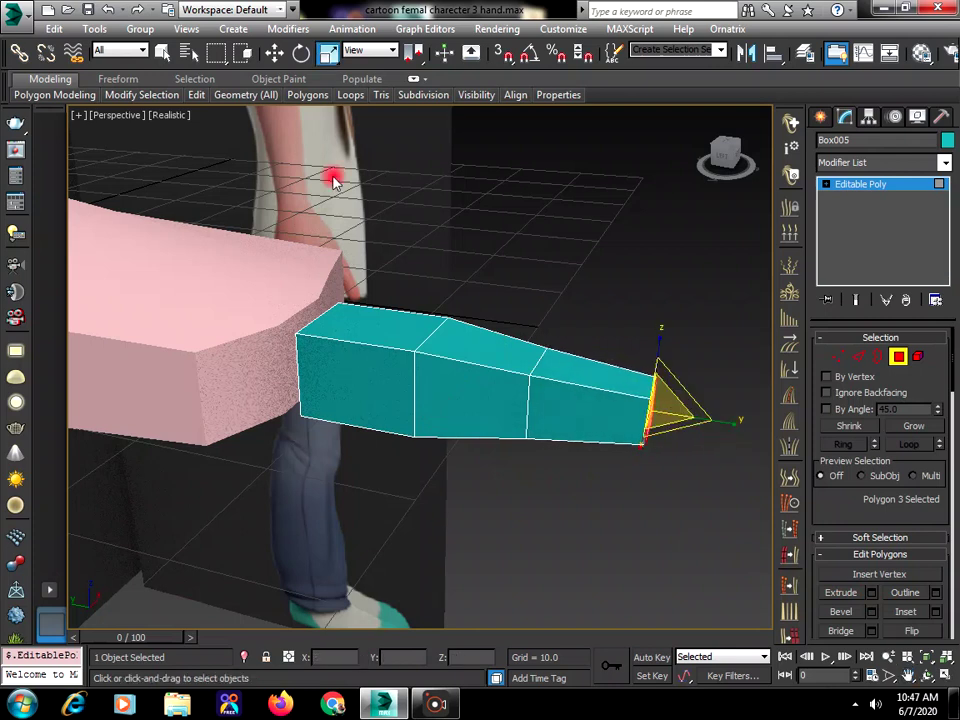
{"action": "key", "text": "e"}
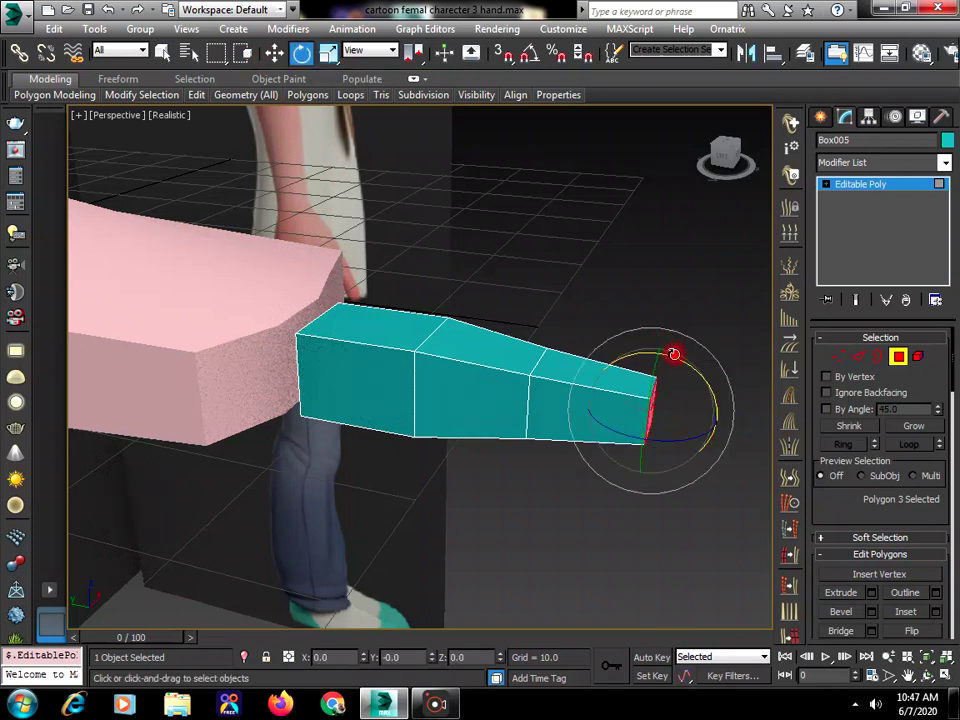
{"action": "left_click_drag", "start_coordinate": [672, 350], "coordinate": [705, 406]}
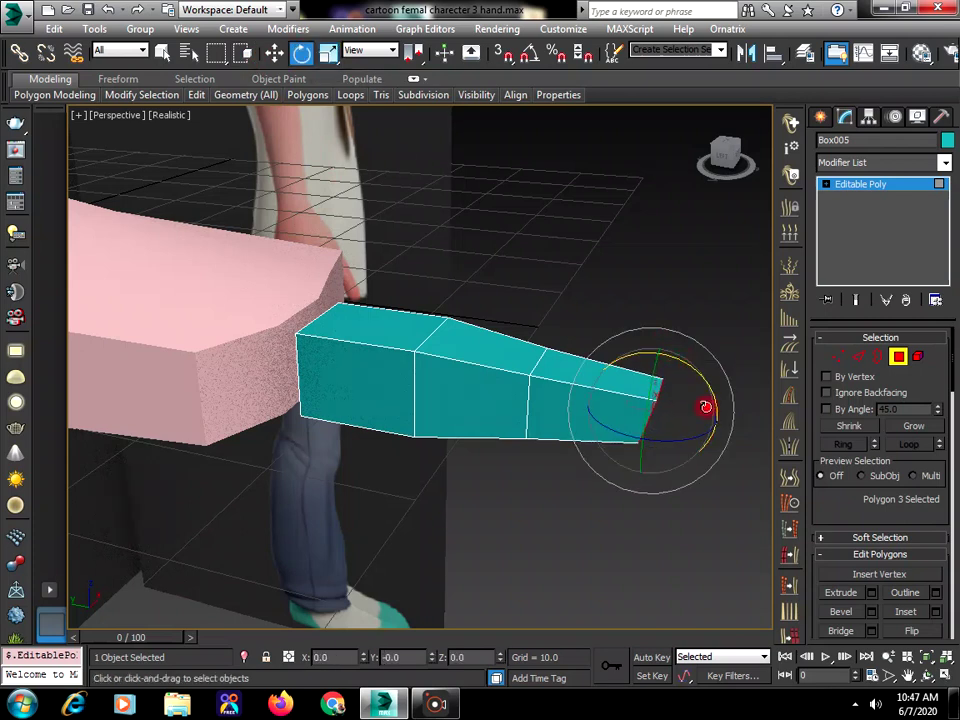
Scale the four vertices at the finger's first joint to 87 percent in the Top view and leave vertex editing.
{"action": "key", "text": "alt+w"}
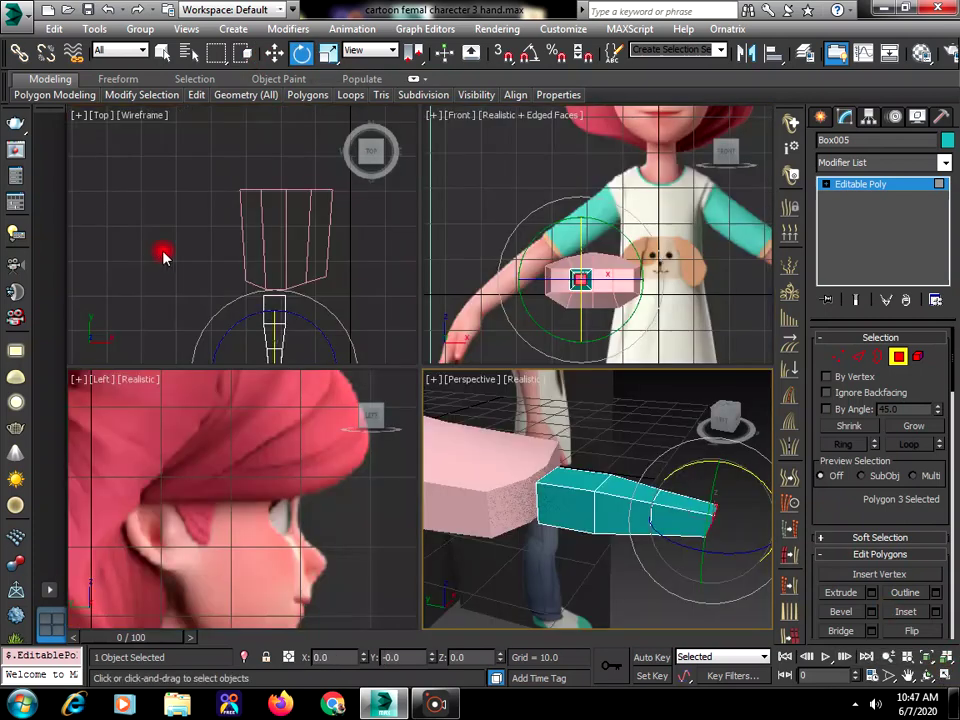
{"action": "left_click", "coordinate": [373, 345]}
{"action": "left_click", "coordinate": [835, 358]}
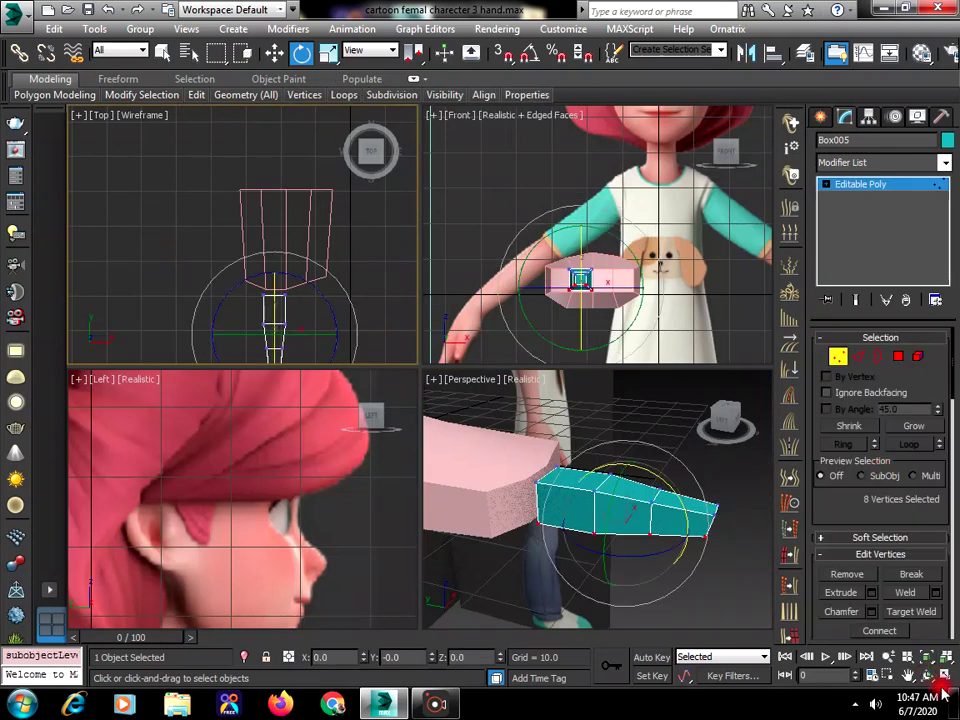
{"action": "left_click", "coordinate": [907, 677]}
{"action": "left_click_drag", "start_coordinate": [326, 285], "coordinate": [253, 195]}
{"action": "scroll", "coordinate": [270, 225], "scroll_direction": "up", "scroll_amount": 2}
{"action": "key", "text": "e"}
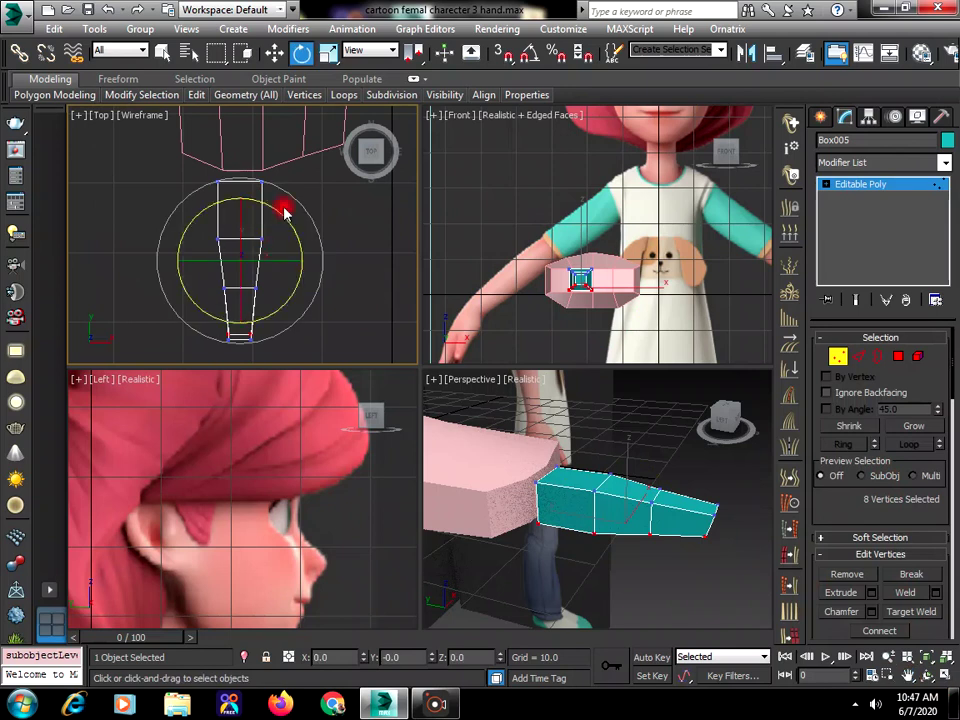
{"action": "key", "text": "w"}
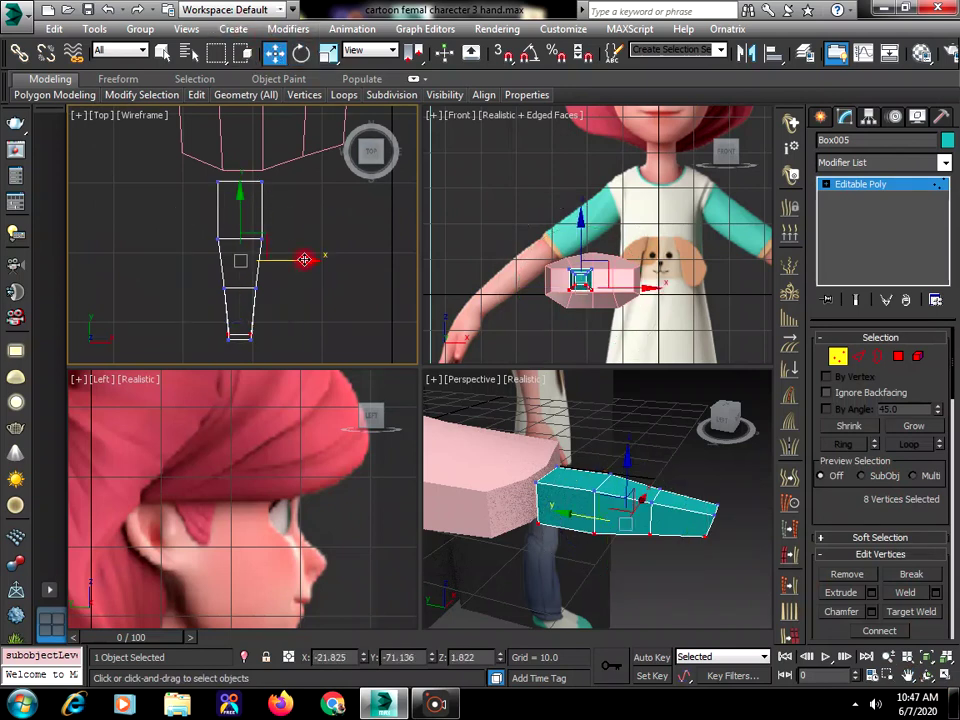
{"action": "left_click_drag", "start_coordinate": [285, 215], "coordinate": [196, 256]}
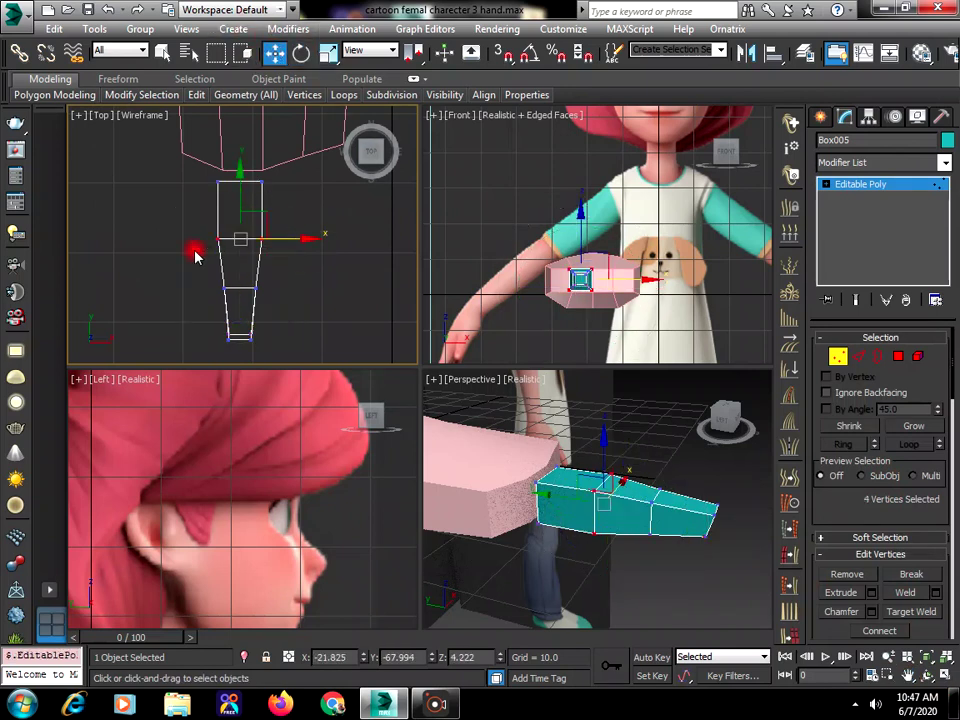
{"action": "key", "text": "r"}
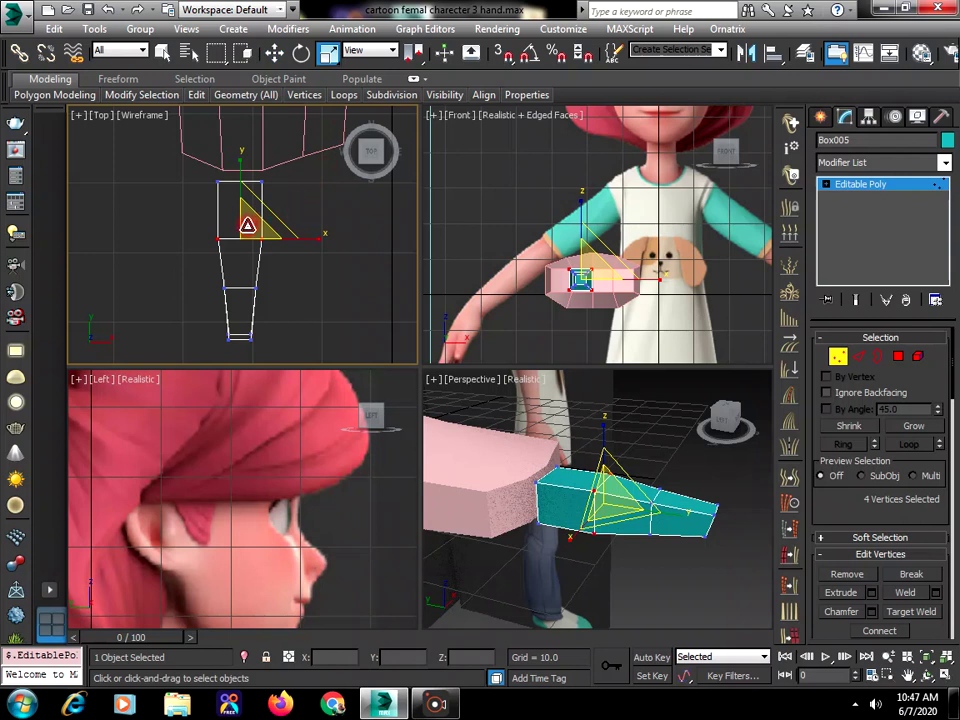
{"action": "left_click_drag", "start_coordinate": [247, 225], "coordinate": [248, 235]}
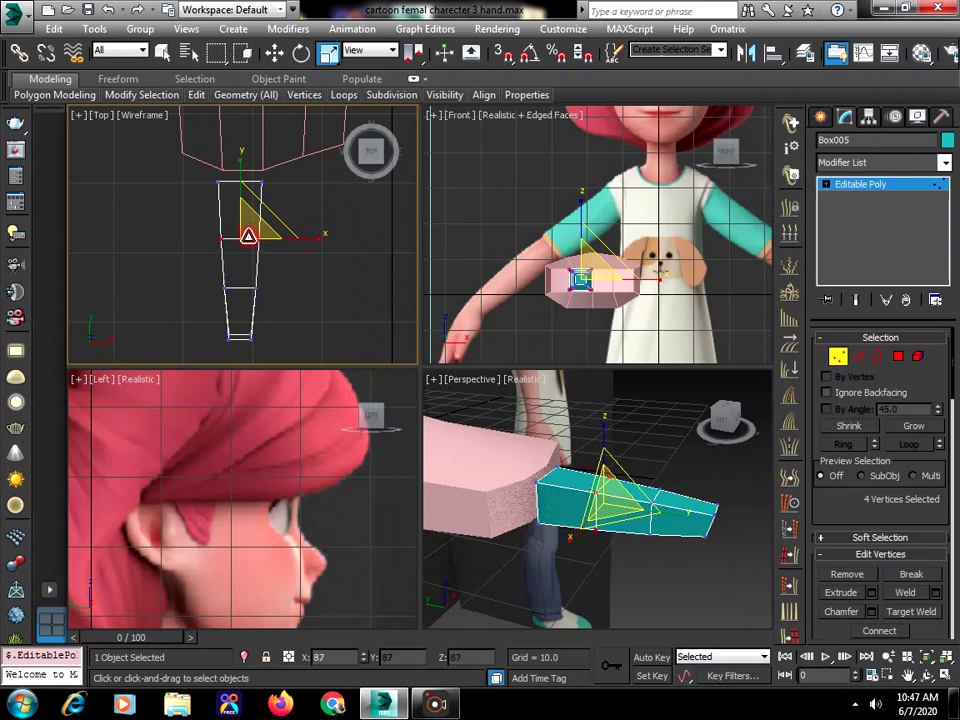
{"action": "left_click", "coordinate": [478, 260]}
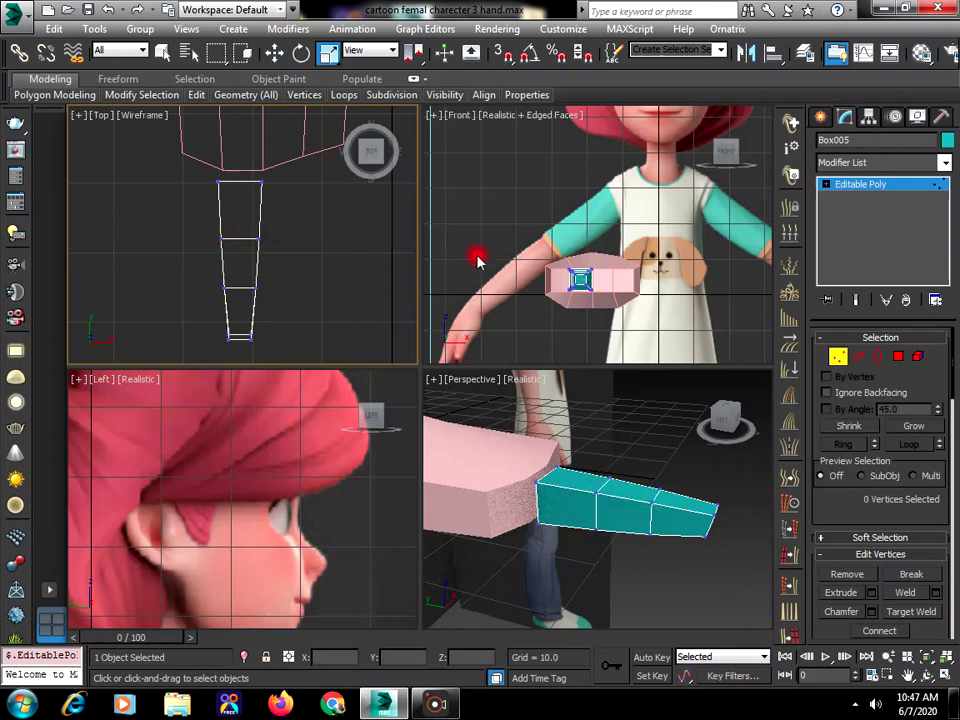
{"action": "left_click", "coordinate": [713, 594]}
{"action": "left_click", "coordinate": [822, 119]}
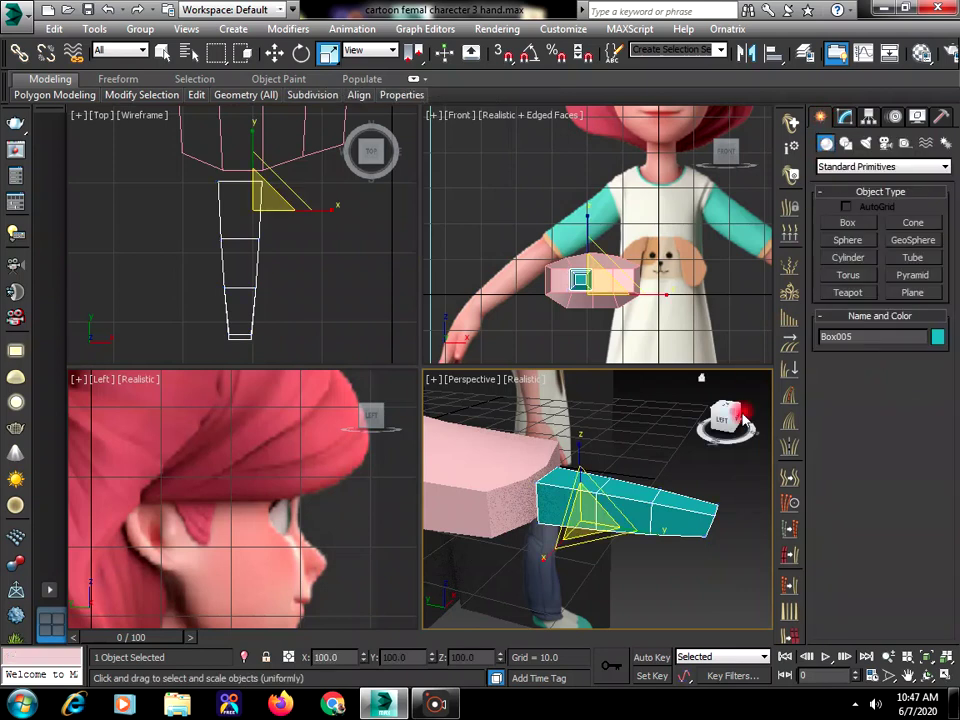
Add three edge loops to the finger with Swift Loop: mid-fingertip, just beyond the first joint and just before the second, and leave edge editing.
{"action": "left_click", "coordinate": [713, 557]}
{"action": "left_click", "coordinate": [680, 519]}
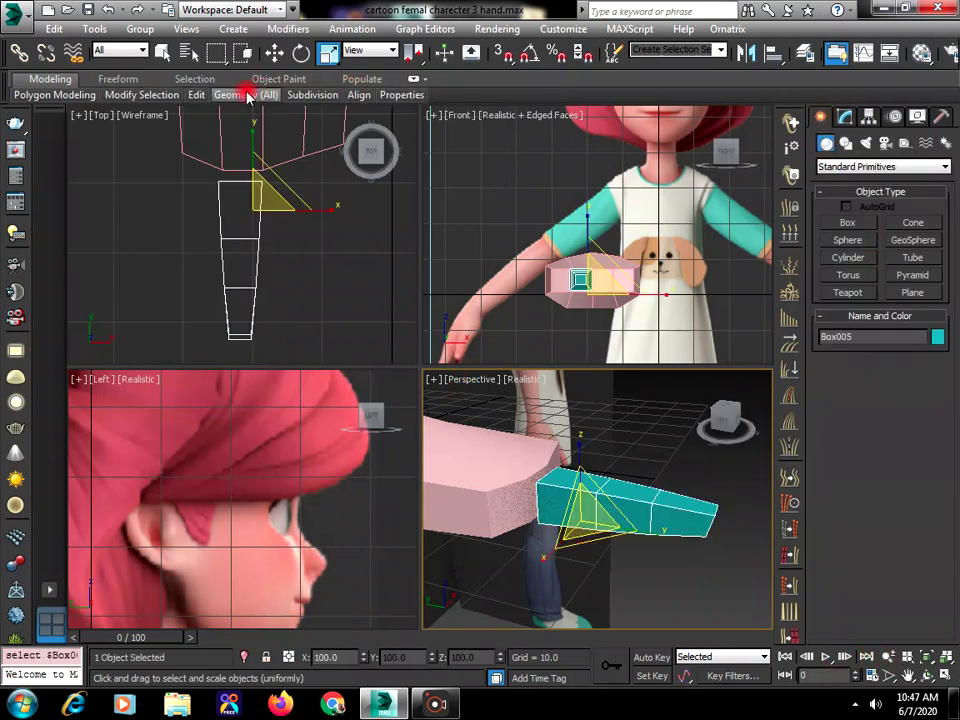
{"action": "mouse_move", "coordinate": [203, 95]}
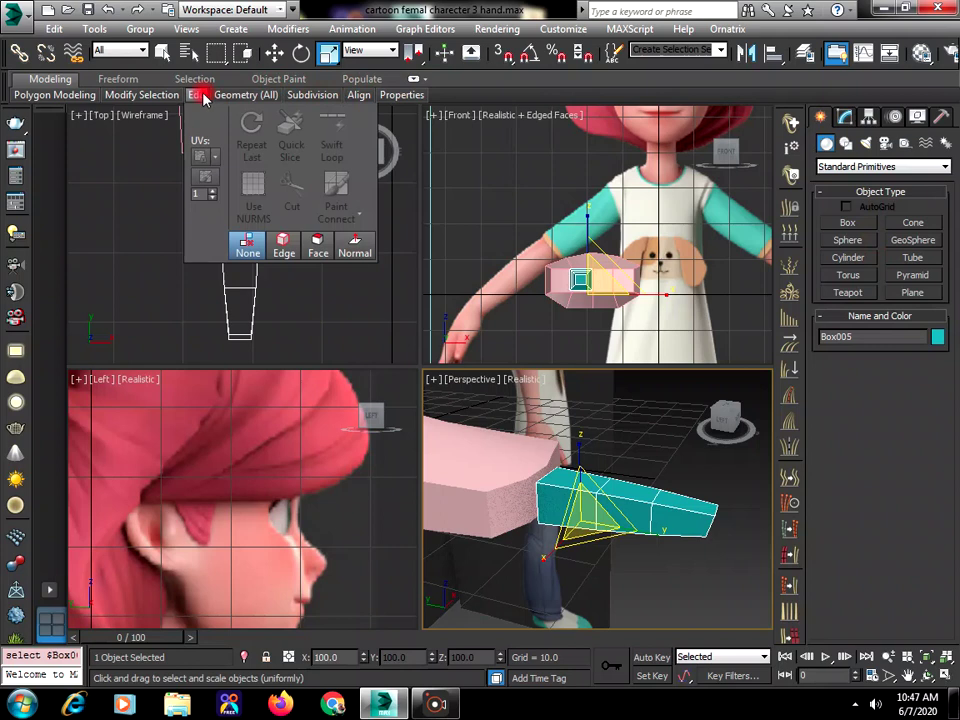
{"action": "left_click", "coordinate": [846, 117]}
{"action": "left_click", "coordinate": [860, 358]}
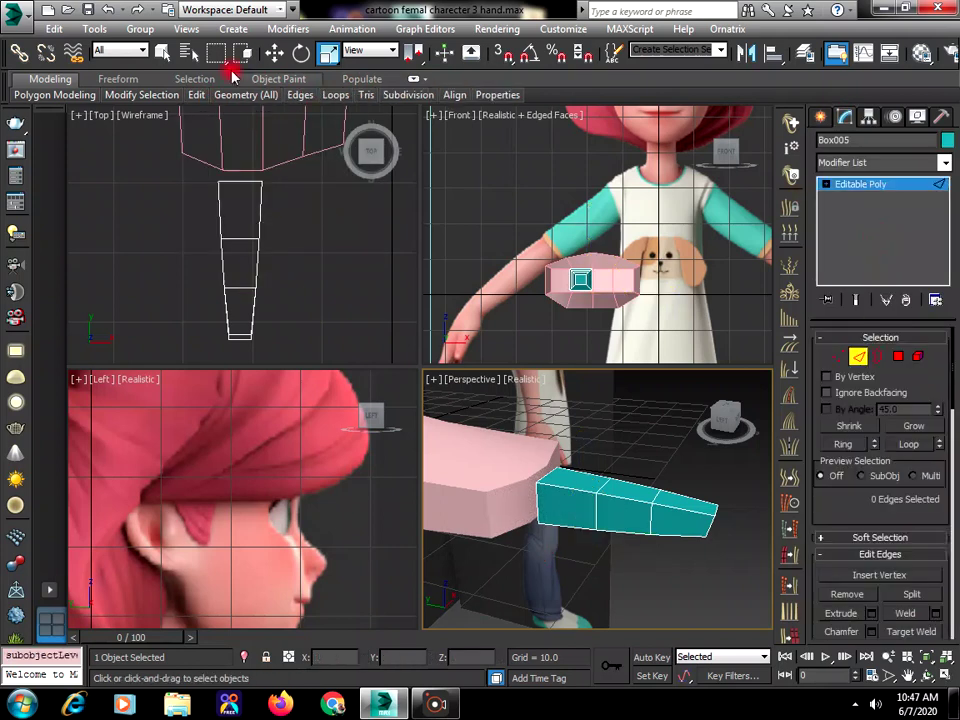
{"action": "mouse_move", "coordinate": [205, 103]}
{"action": "left_click", "coordinate": [332, 140]}
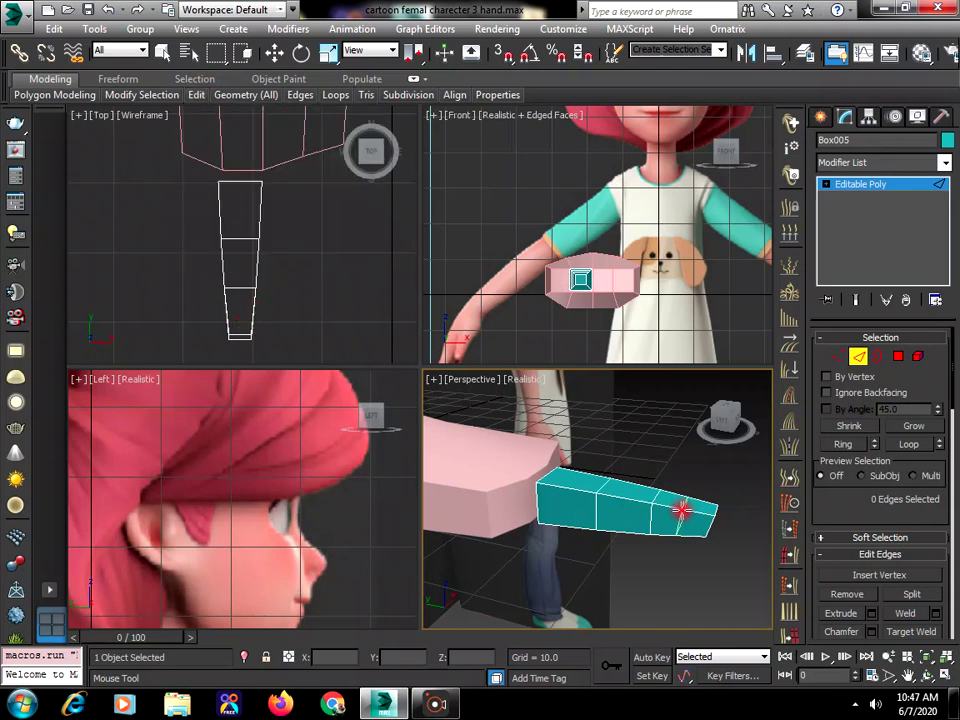
{"action": "left_click", "coordinate": [681, 511]}
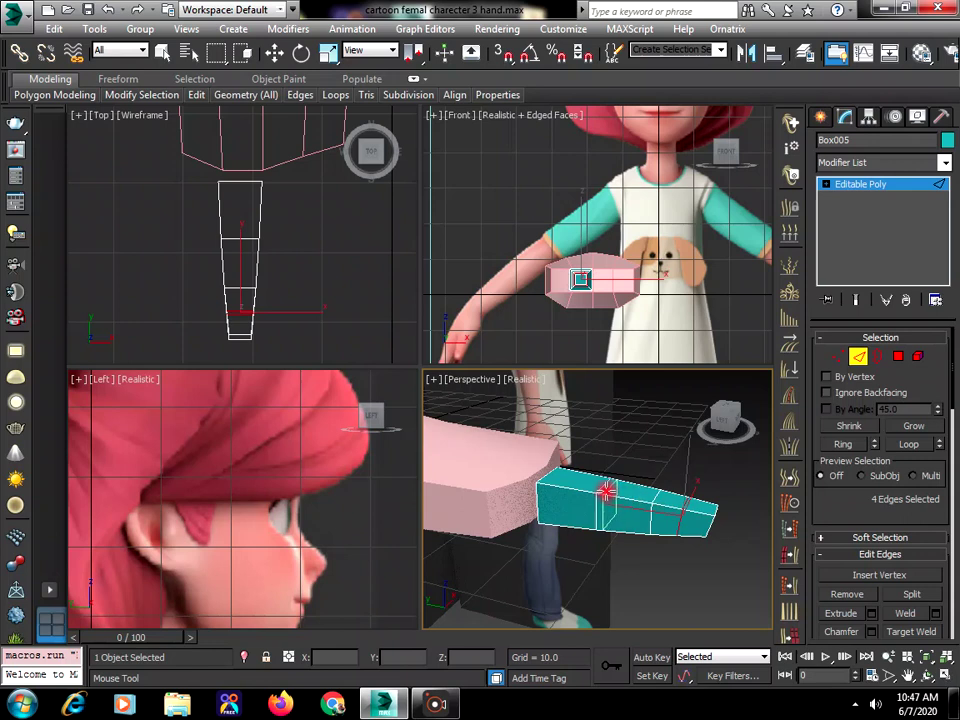
{"action": "left_click", "coordinate": [606, 490]}
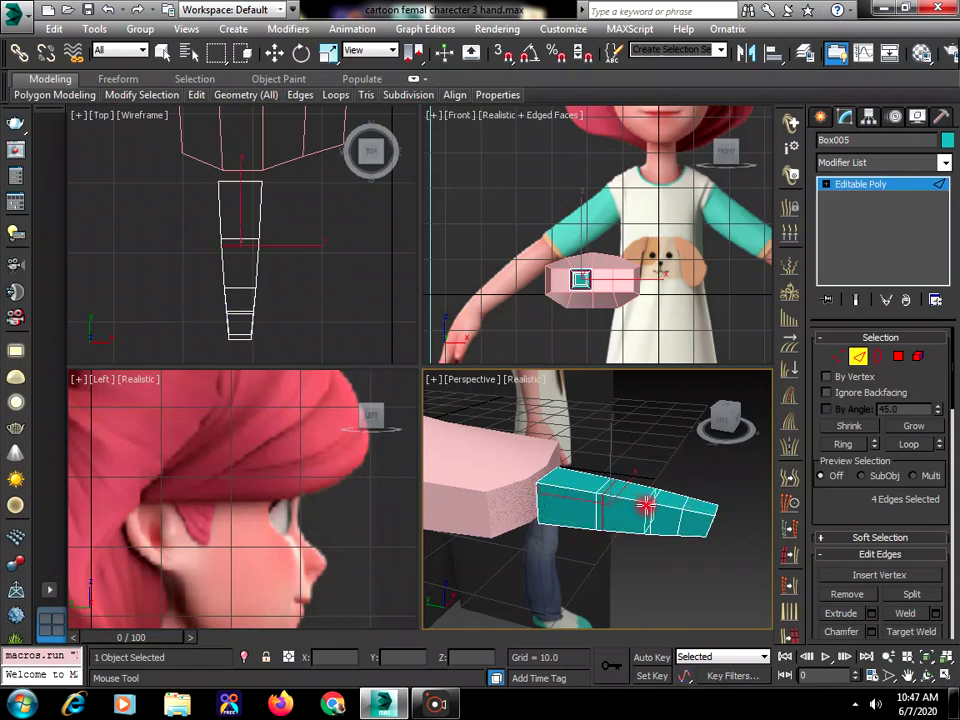
{"action": "key", "text": "w"}
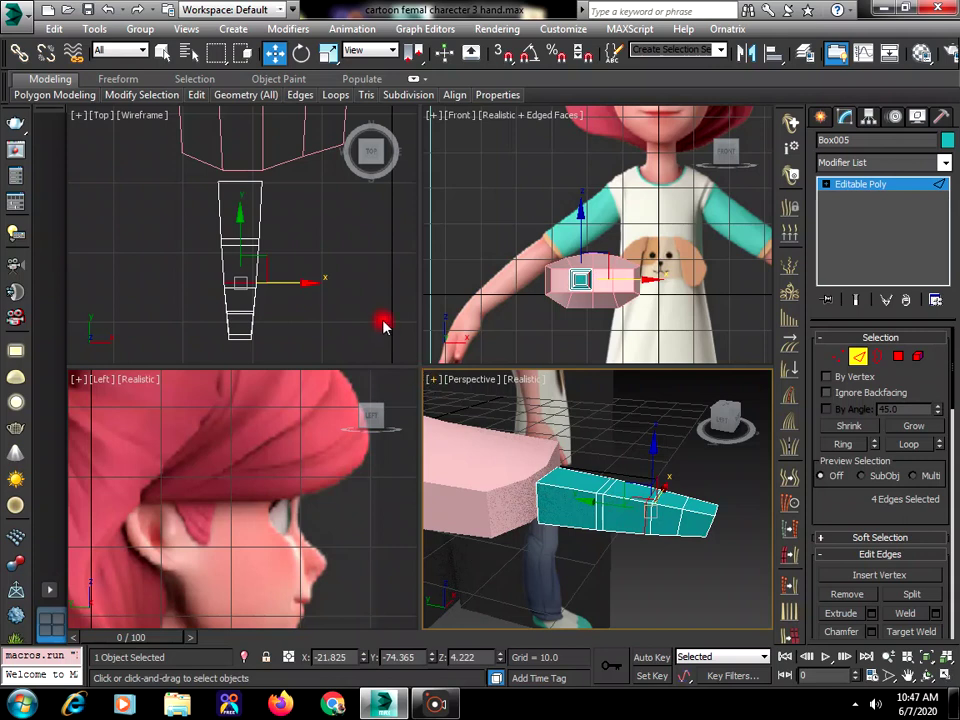
{"action": "left_click", "coordinate": [383, 325]}
{"action": "left_click", "coordinate": [858, 357]}
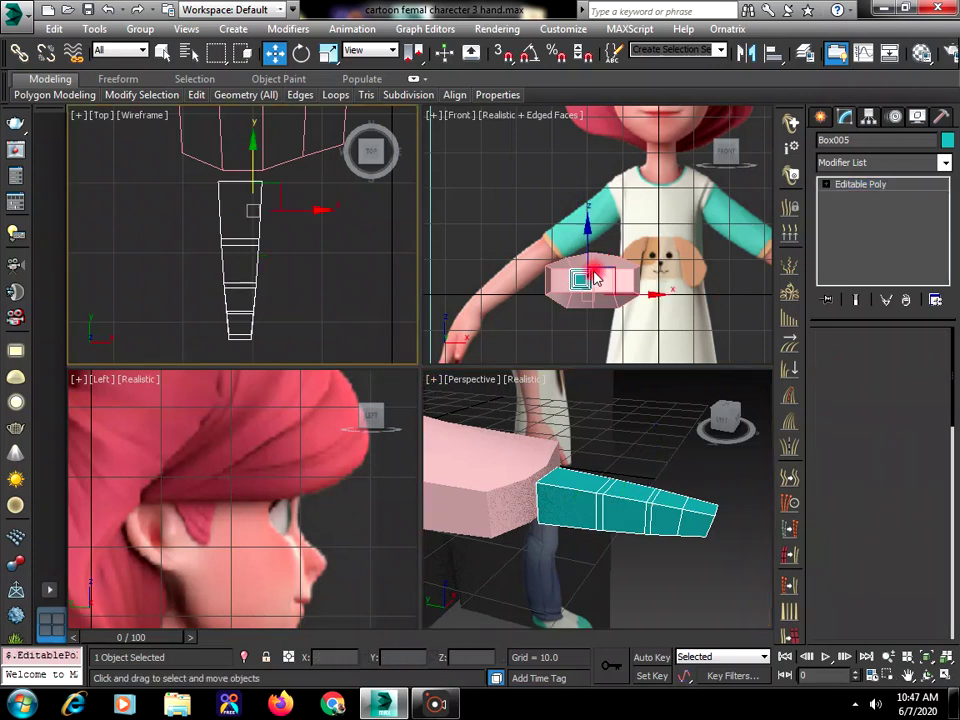
Shrink the tip-side edge loop of the joint nearest the palm slightly in the Top view, and leave edge editing.
{"action": "left_click", "coordinate": [268, 238]}
{"action": "scroll", "coordinate": [268, 238], "scroll_direction": "up", "scroll_amount": 5}
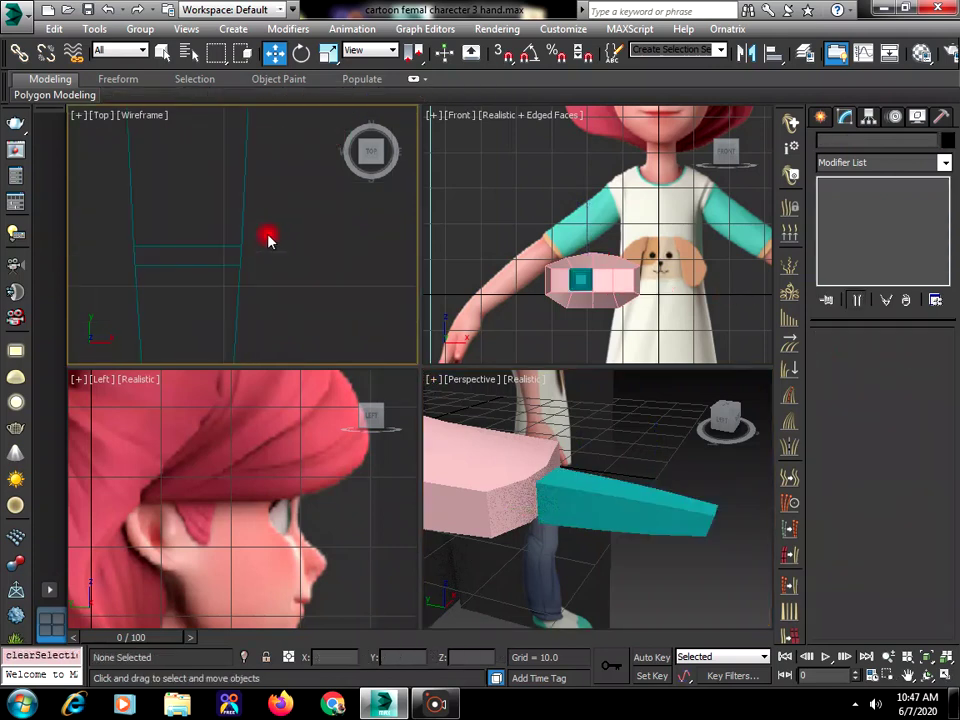
{"action": "left_click", "coordinate": [186, 266]}
{"action": "key", "text": "ctrl+d"}
{"action": "left_click", "coordinate": [255, 232]}
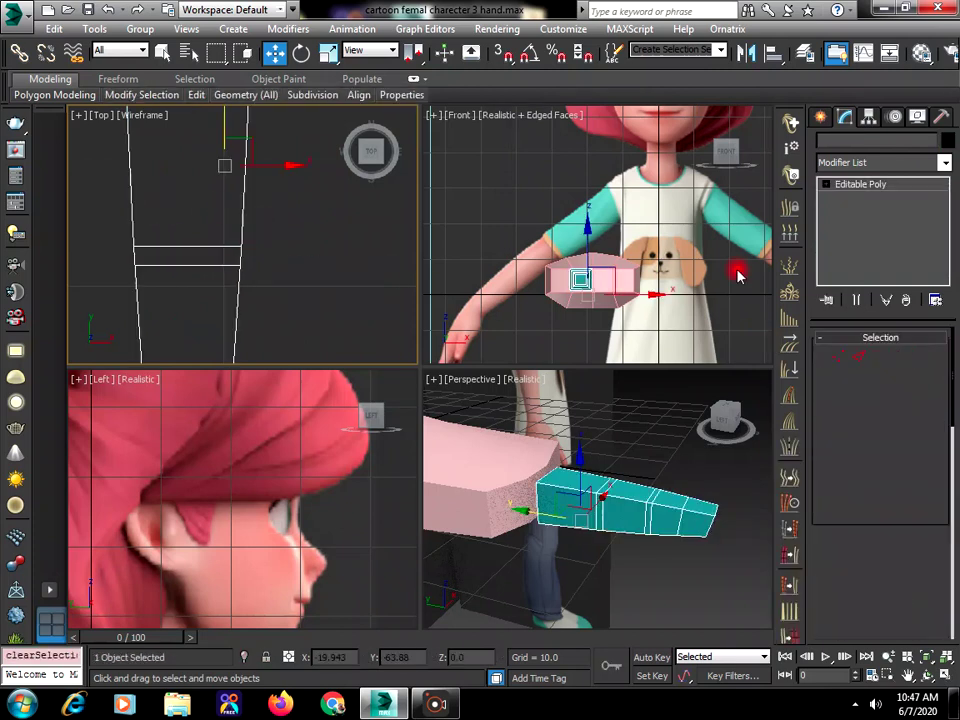
{"action": "left_click", "coordinate": [857, 356]}
{"action": "double_click", "coordinate": [217, 266]}
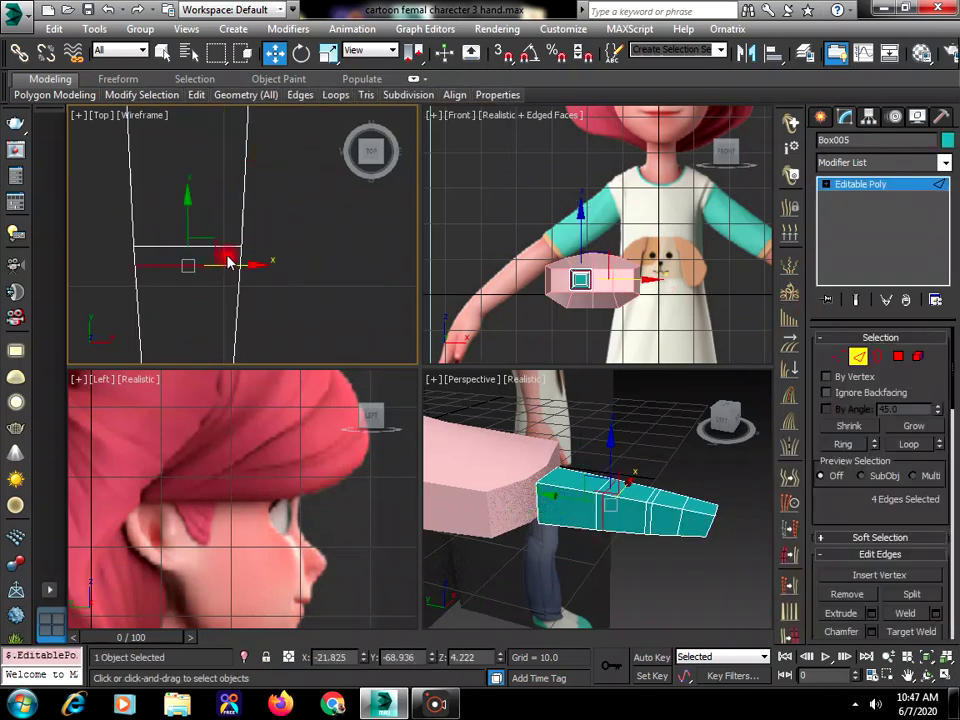
{"action": "key", "text": "r"}
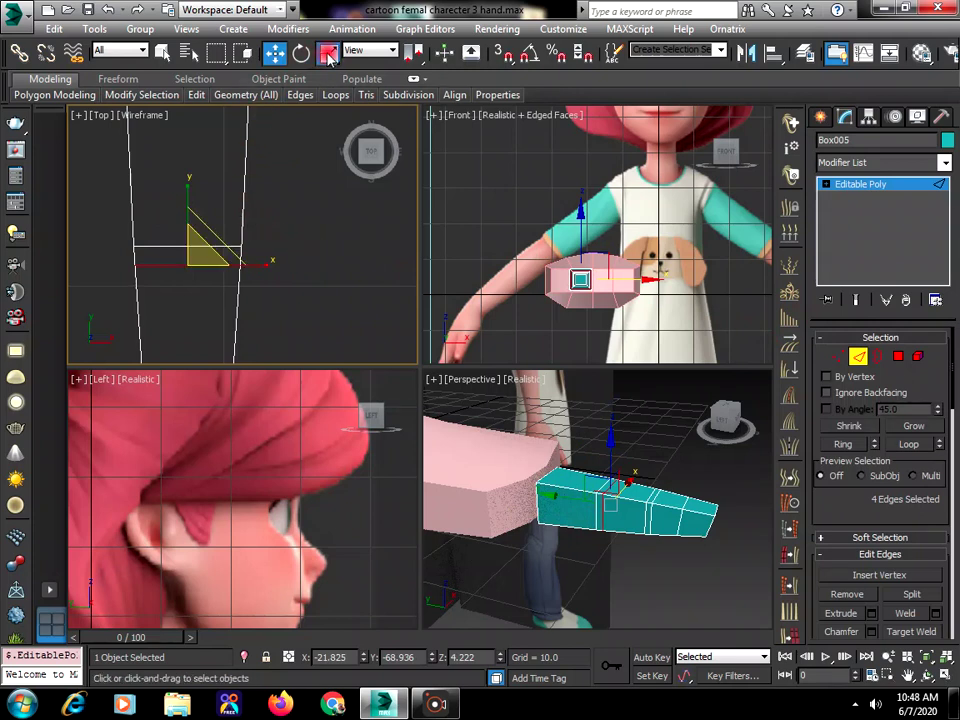
{"action": "left_click_drag", "start_coordinate": [200, 260], "coordinate": [200, 265]}
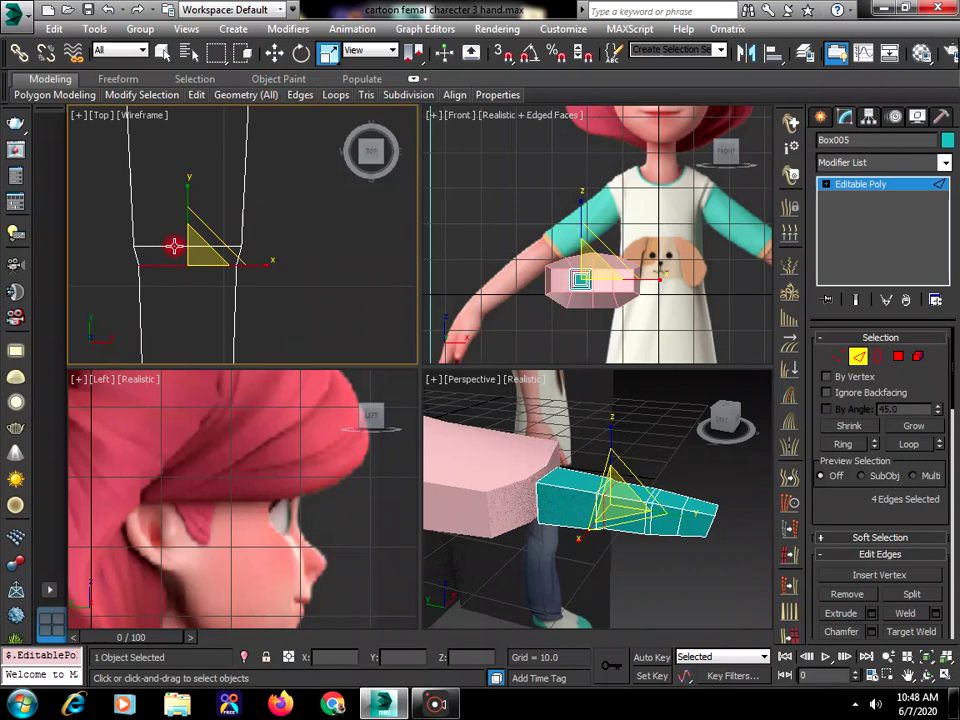
{"action": "left_click", "coordinate": [860, 357]}
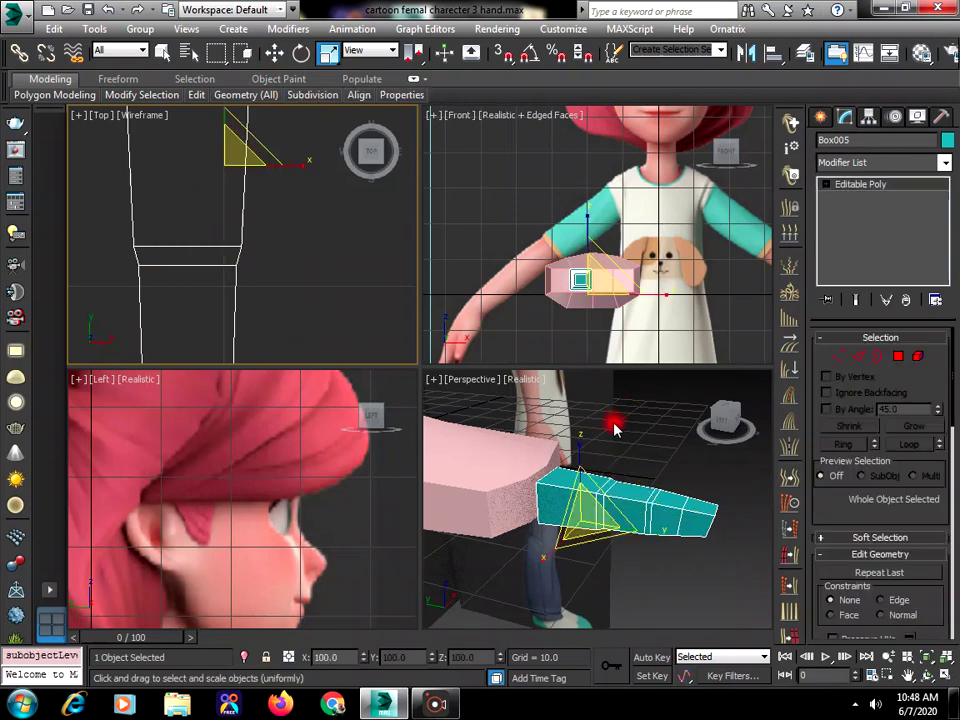
Add two edge loops with Swift Loop: one just beyond the joint nearest the palm and one midway across the outer joint.
{"action": "mouse_move", "coordinate": [196, 94]}
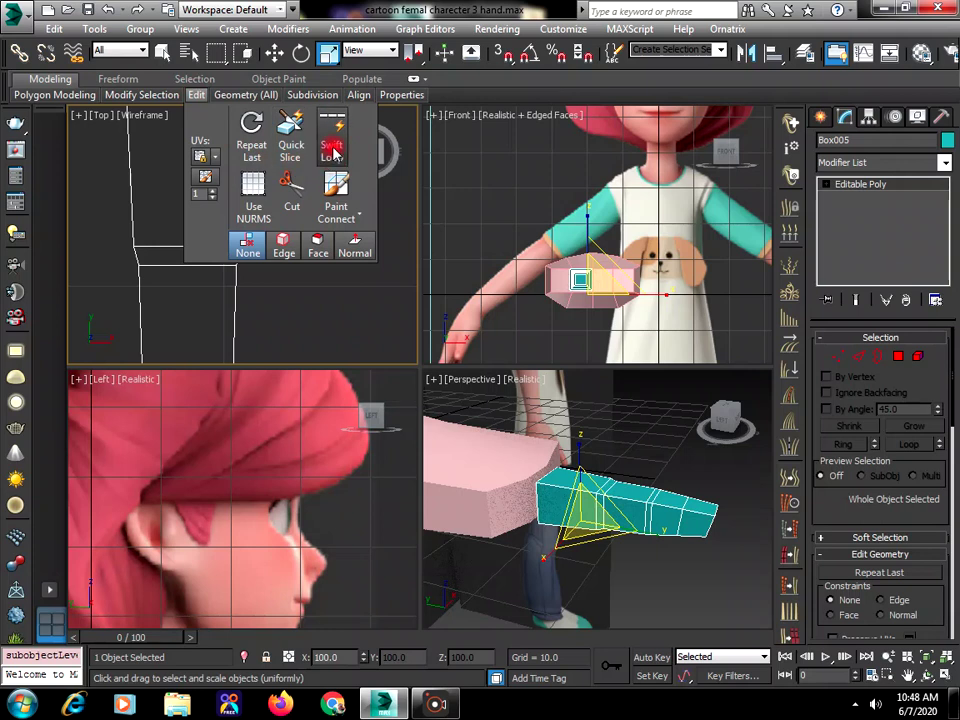
{"action": "left_click", "coordinate": [333, 150]}
{"action": "left_click", "coordinate": [612, 497]}
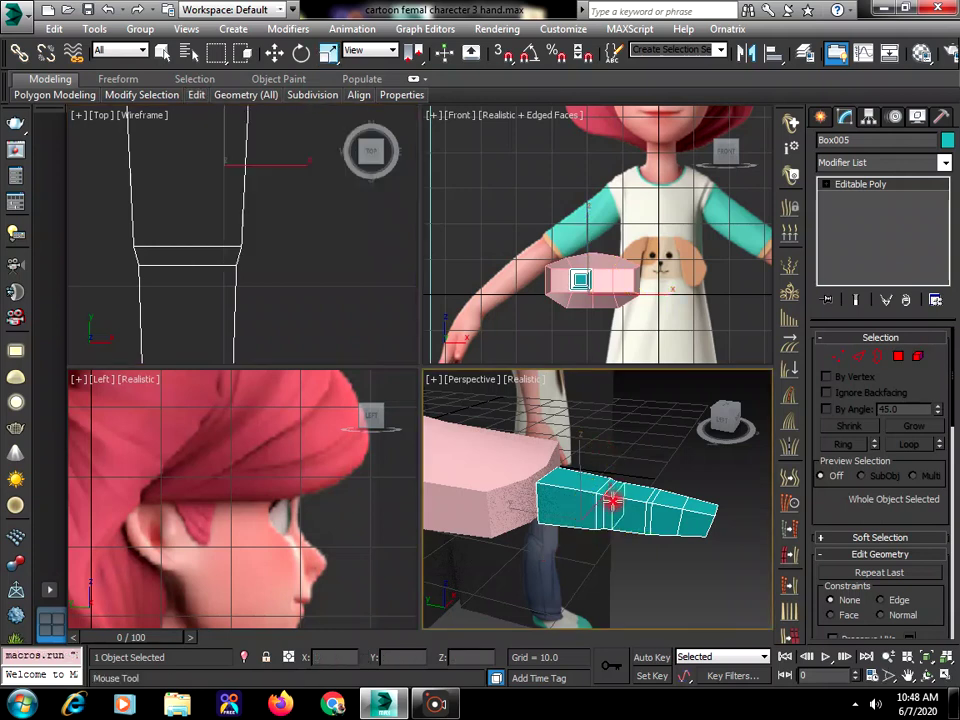
{"action": "left_click", "coordinate": [612, 500]}
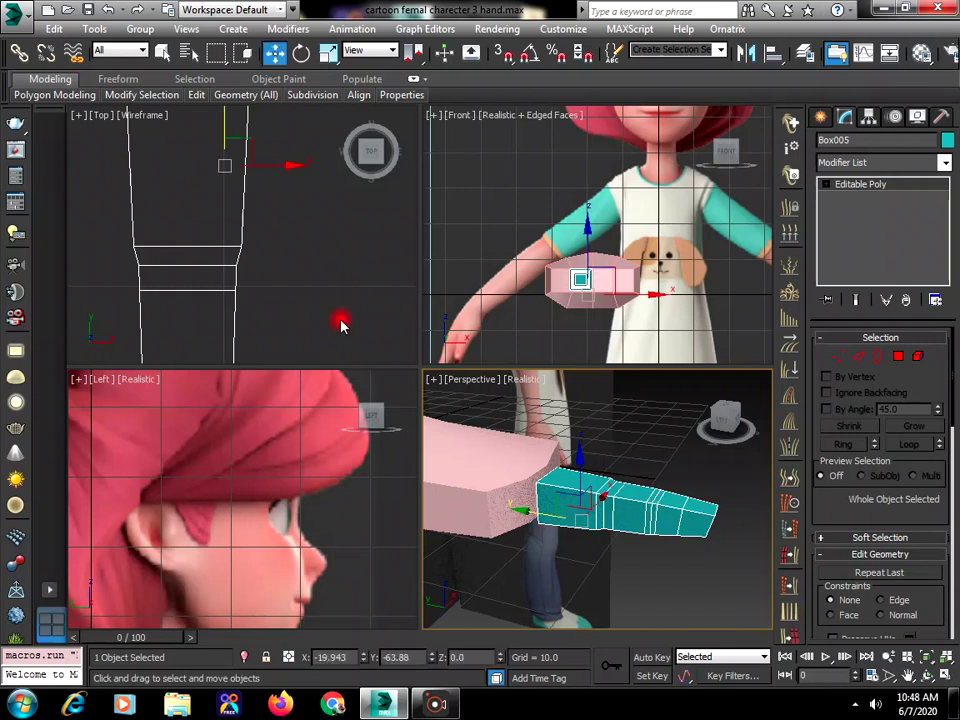
Scale the new edge loop just beyond the joint nearest the palm to 102 percent in the Top view.
{"action": "left_click", "coordinate": [339, 323]}
{"action": "left_click", "coordinate": [914, 677]}
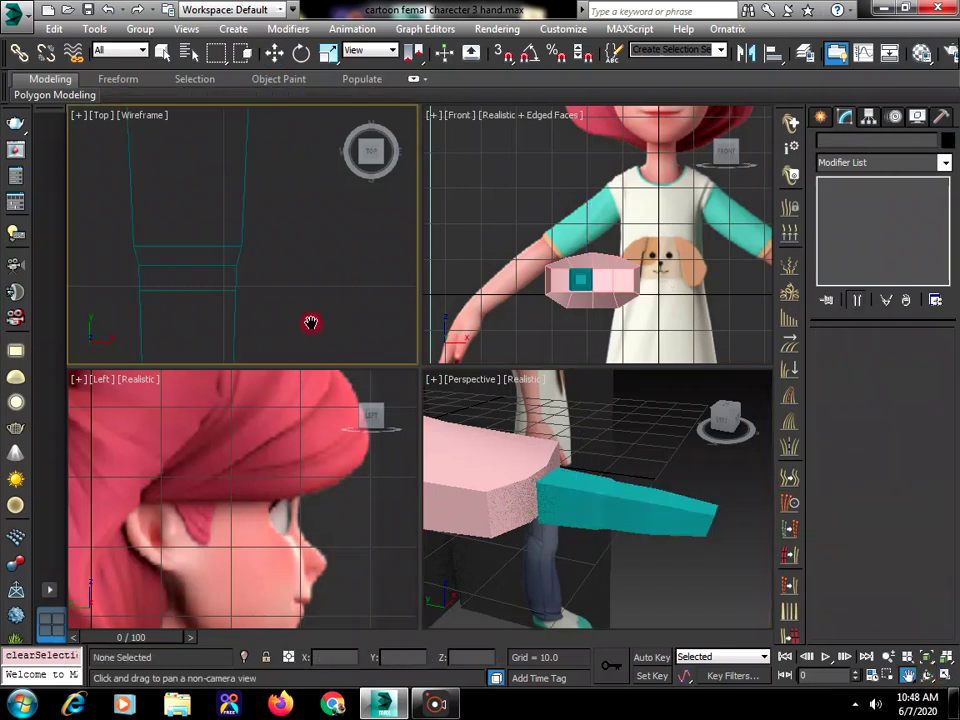
{"action": "left_click_drag", "start_coordinate": [311, 326], "coordinate": [302, 255]}
{"action": "right_click", "coordinate": [257, 231]}
{"action": "left_click", "coordinate": [262, 234]}
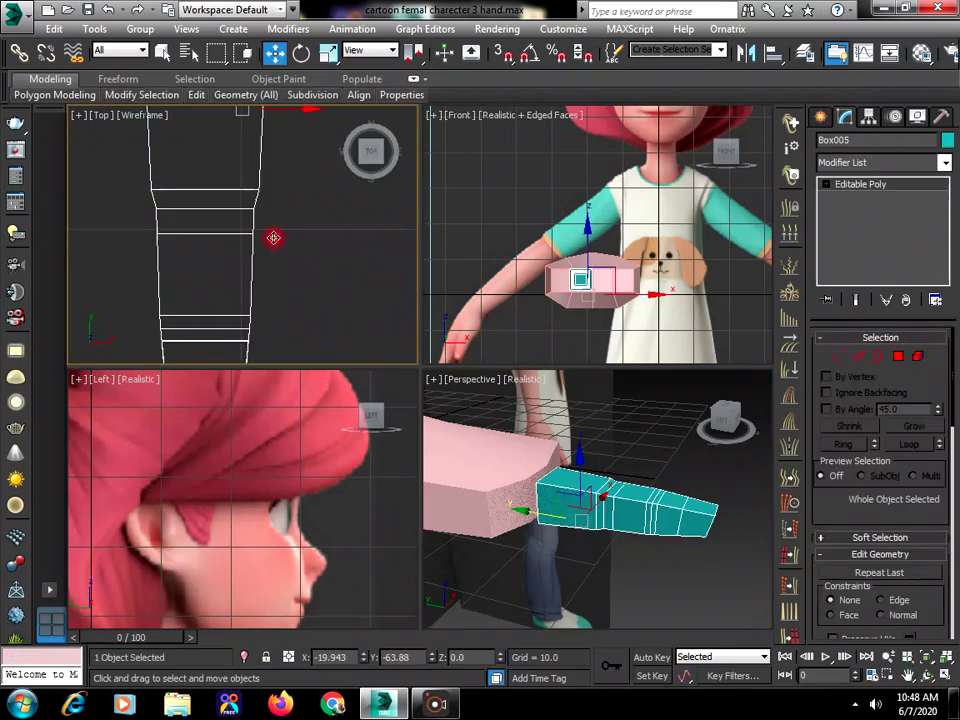
{"action": "left_click", "coordinate": [859, 358]}
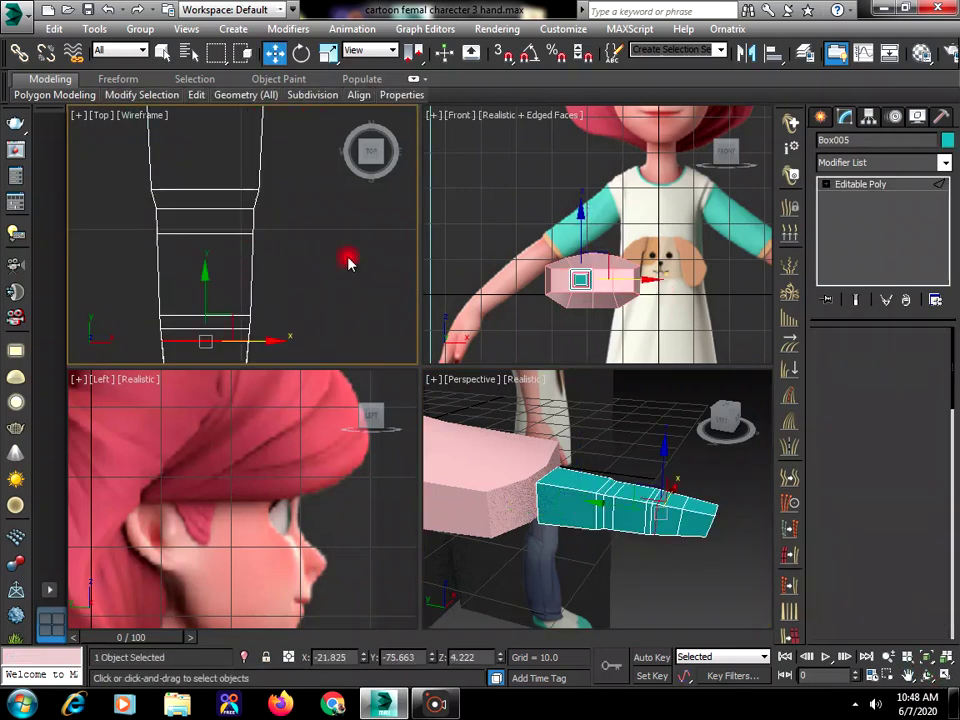
{"action": "double_click", "coordinate": [208, 234]}
{"action": "left_click", "coordinate": [328, 53]}
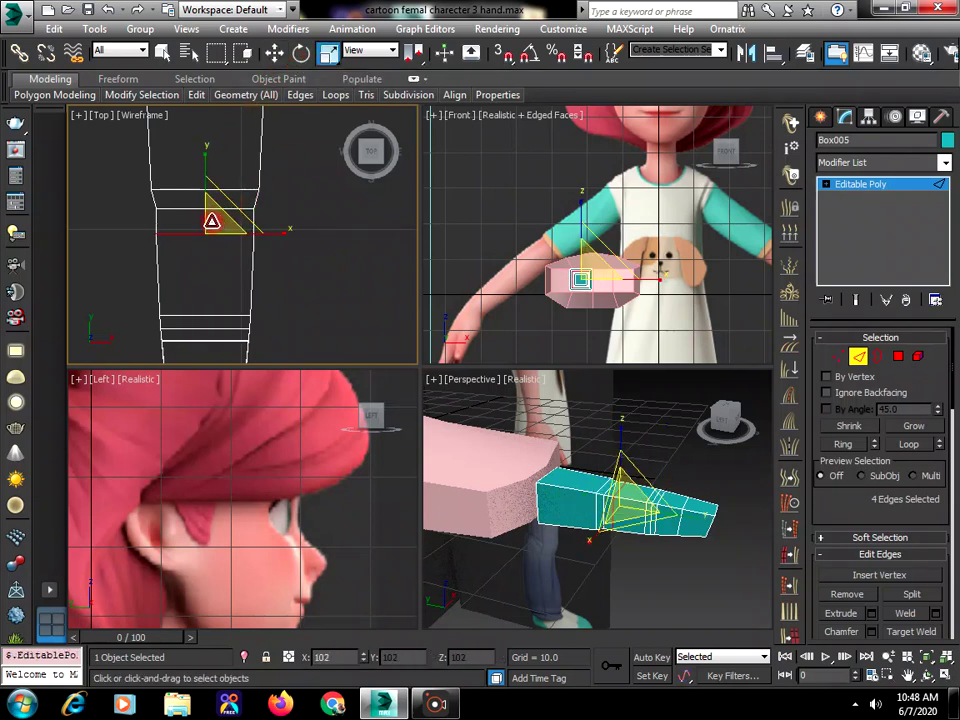
Select the middle edge loop of the finger's outer joint and scale it to 95 percent.
{"action": "left_click", "coordinate": [218, 332]}
{"action": "left_click", "coordinate": [216, 326]}
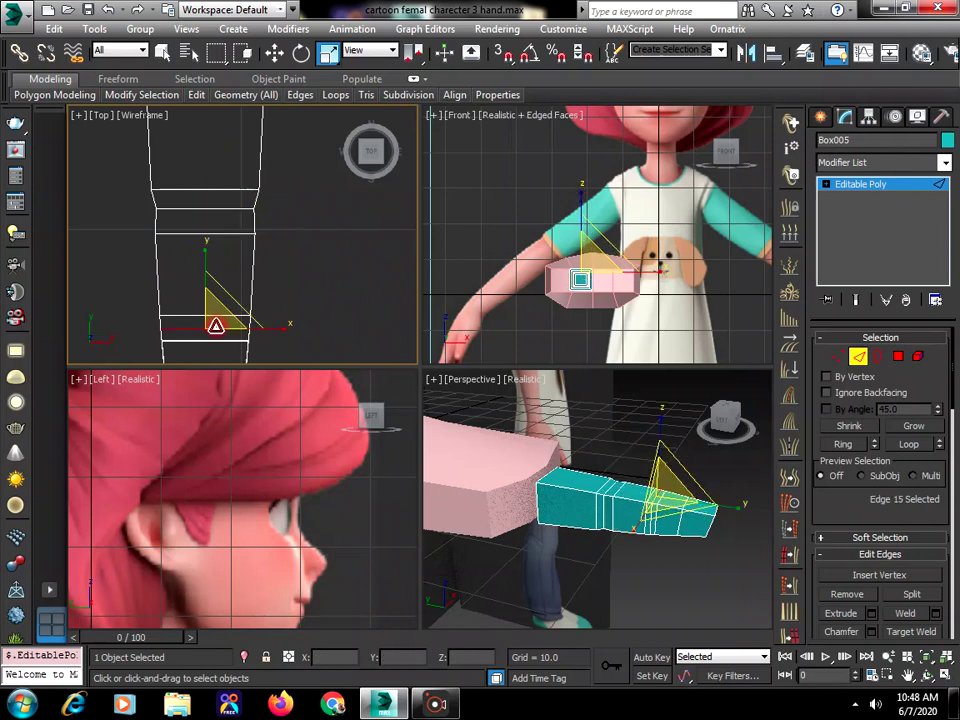
{"action": "left_click", "coordinate": [200, 328]}
{"action": "left_click", "coordinate": [850, 444]}
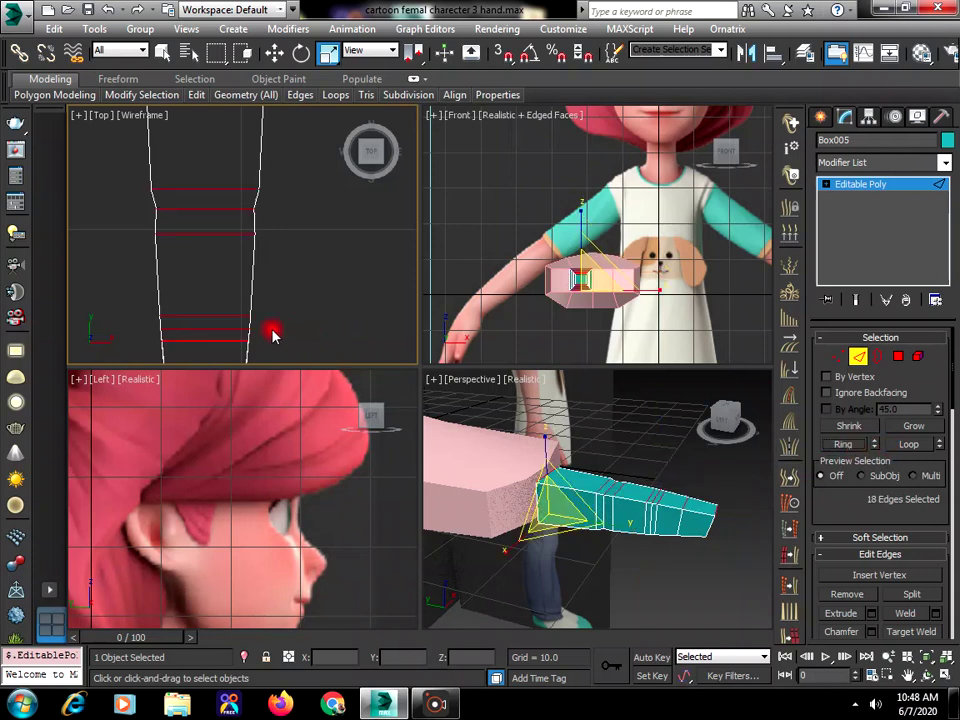
{"action": "left_click", "coordinate": [221, 328]}
{"action": "left_click", "coordinate": [910, 450]}
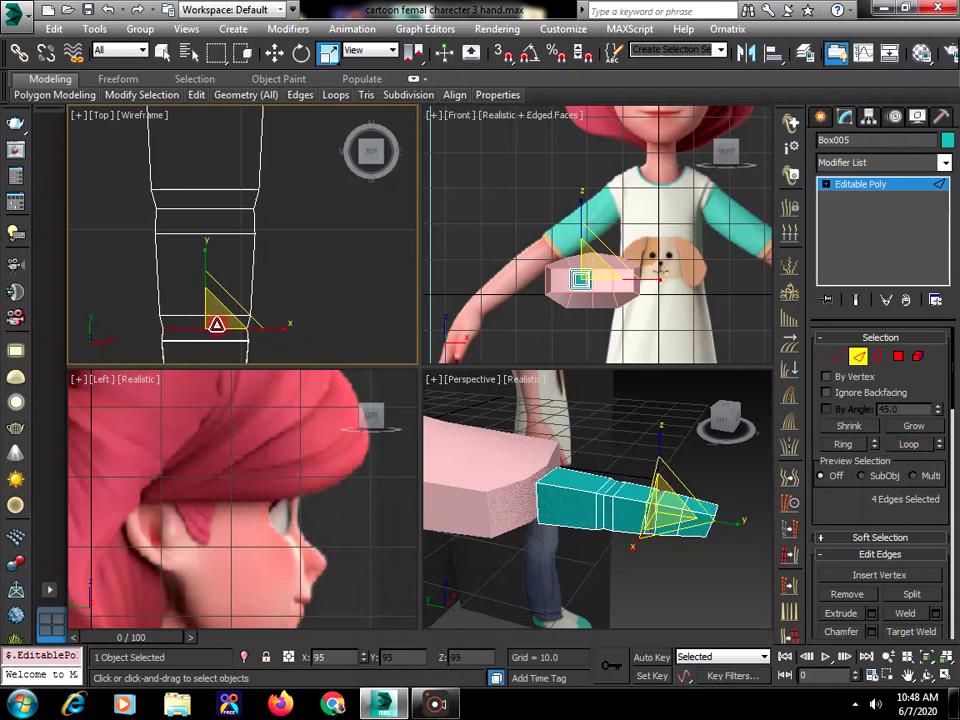
Lower the twelve vertices of the finger's outer joint by 0.427 along Z in the Perspective view.
{"action": "left_click", "coordinate": [838, 356]}
{"action": "left_click", "coordinate": [928, 675]}
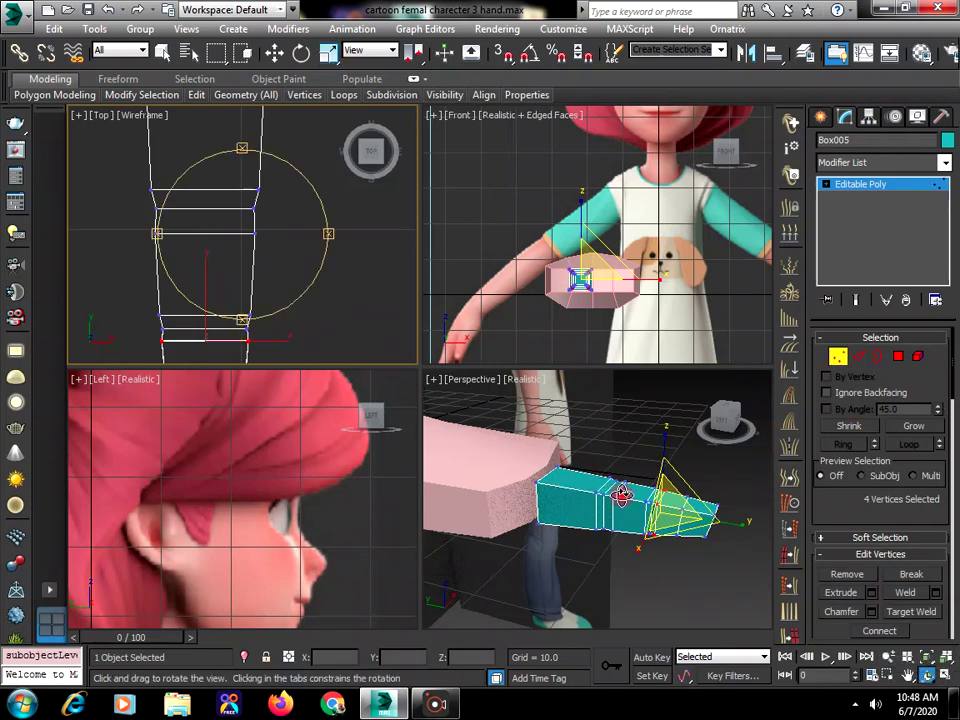
{"action": "left_click_drag", "start_coordinate": [615, 499], "coordinate": [654, 476]}
{"action": "right_click", "coordinate": [722, 561]}
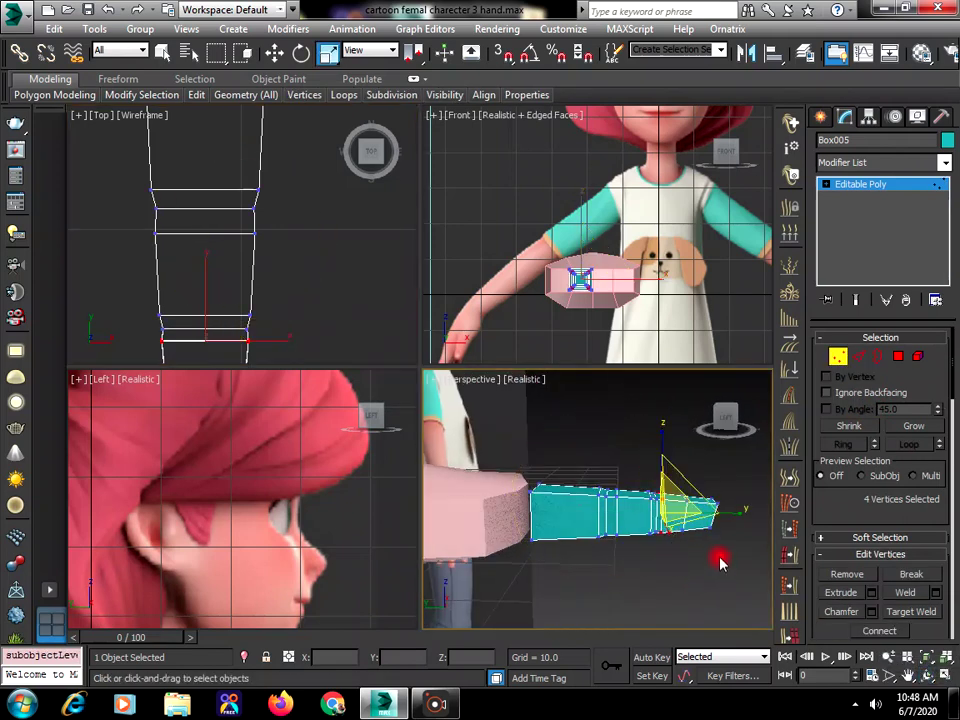
{"action": "left_click", "coordinate": [722, 561]}
{"action": "left_click", "coordinate": [274, 52]}
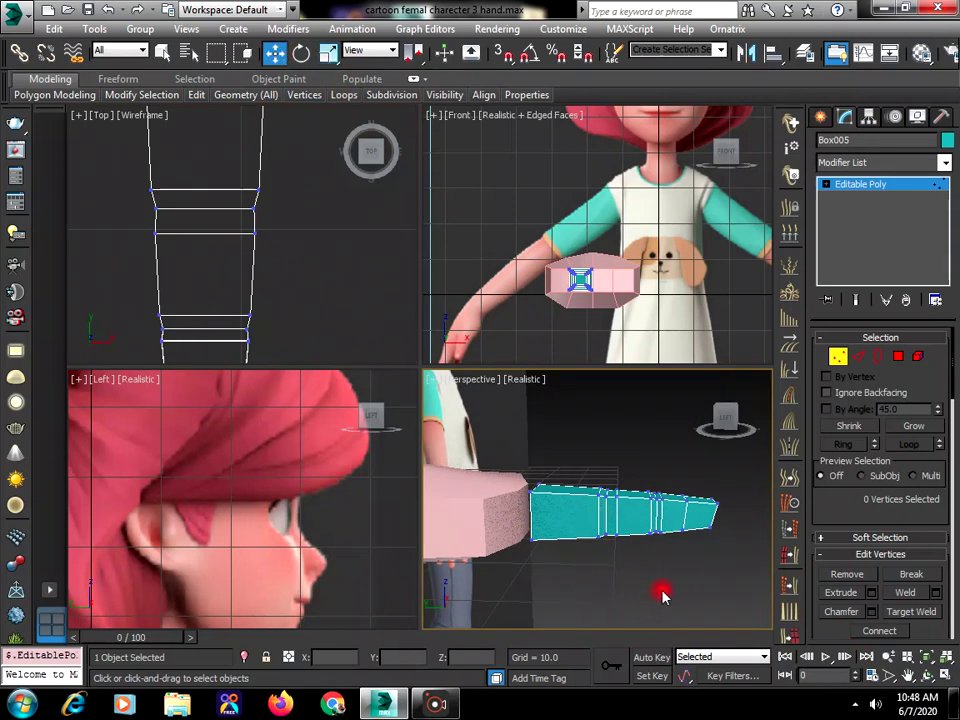
{"action": "left_click_drag", "start_coordinate": [628, 467], "coordinate": [668, 556]}
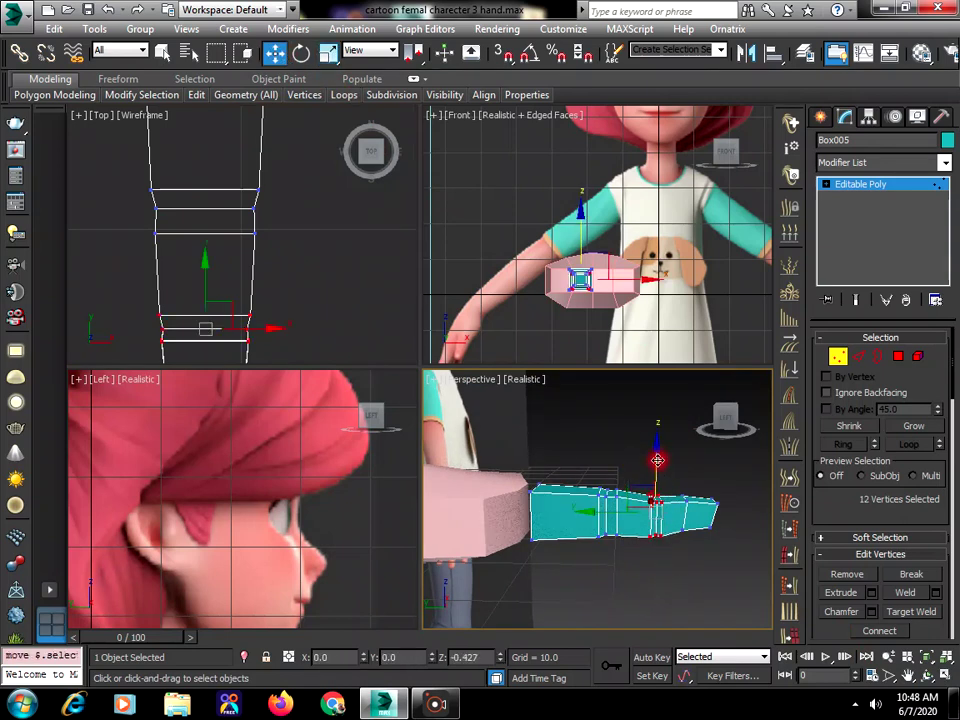
Lower the mid-fingertip vertices slightly and the four vertices at the finger's end by 1.397 to bend the finger downward.
{"action": "left_click", "coordinate": [684, 487]}
{"action": "left_click_drag", "start_coordinate": [670, 483], "coordinate": [696, 536]}
{"action": "left_click_drag", "start_coordinate": [684, 457], "coordinate": [690, 472]}
{"action": "left_click", "coordinate": [726, 513]}
{"action": "left_click_drag", "start_coordinate": [726, 513], "coordinate": [706, 548]}
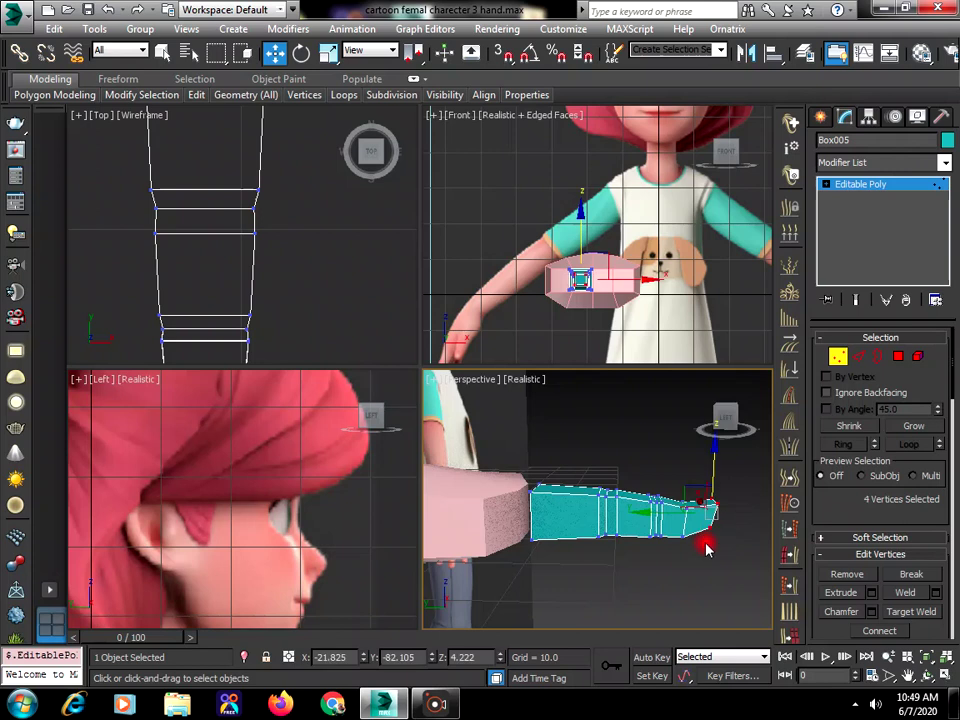
{"action": "left_click_drag", "start_coordinate": [710, 472], "coordinate": [708, 479]}
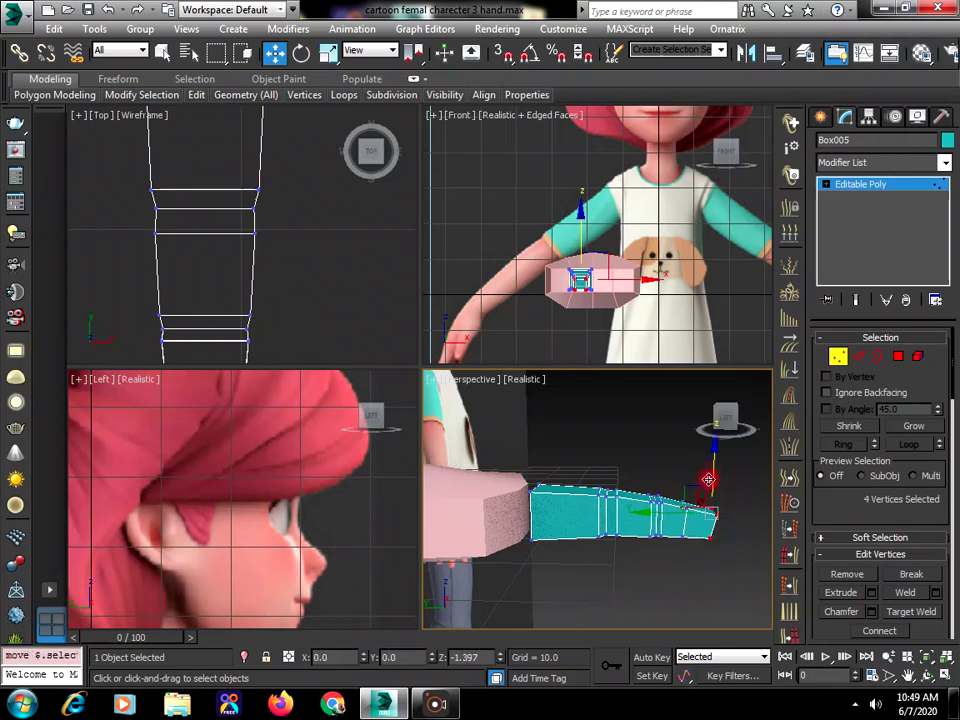
Raise the twelve vertices of the joint nearest the palm slightly along Z and clear the selection.
{"action": "left_click_drag", "start_coordinate": [615, 568], "coordinate": [579, 482]}
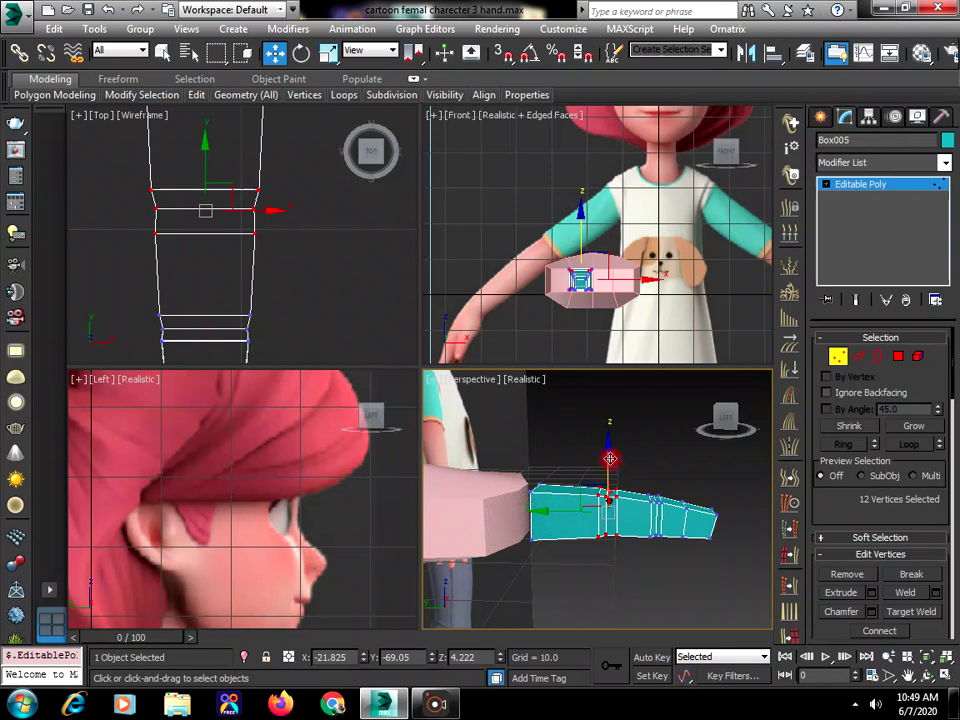
{"action": "left_click_drag", "start_coordinate": [609, 457], "coordinate": [613, 458]}
{"action": "left_click", "coordinate": [686, 588]}
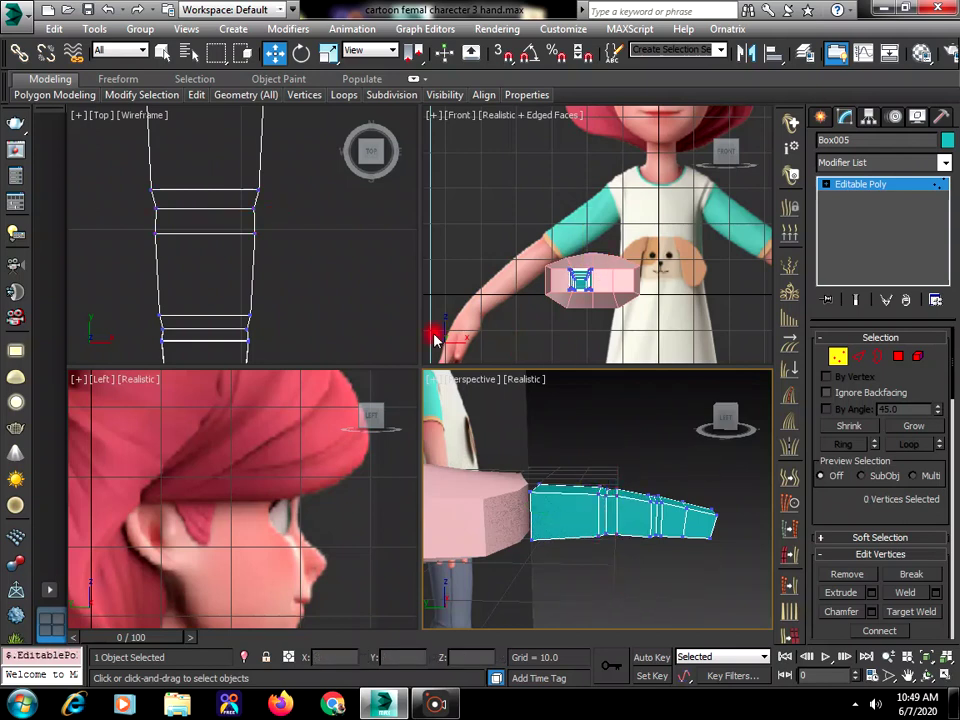
Preview the finger with NURMS smoothing in a maximized Perspective view, and turn the smoothing back off.
{"action": "mouse_move", "coordinate": [196, 94]}
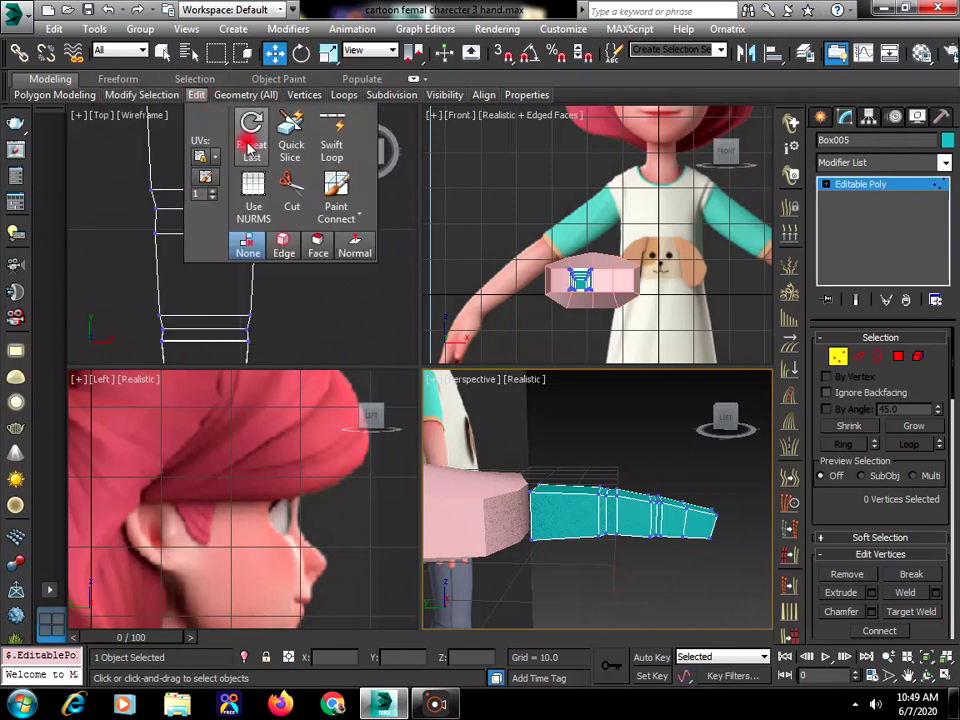
{"action": "left_click", "coordinate": [253, 190]}
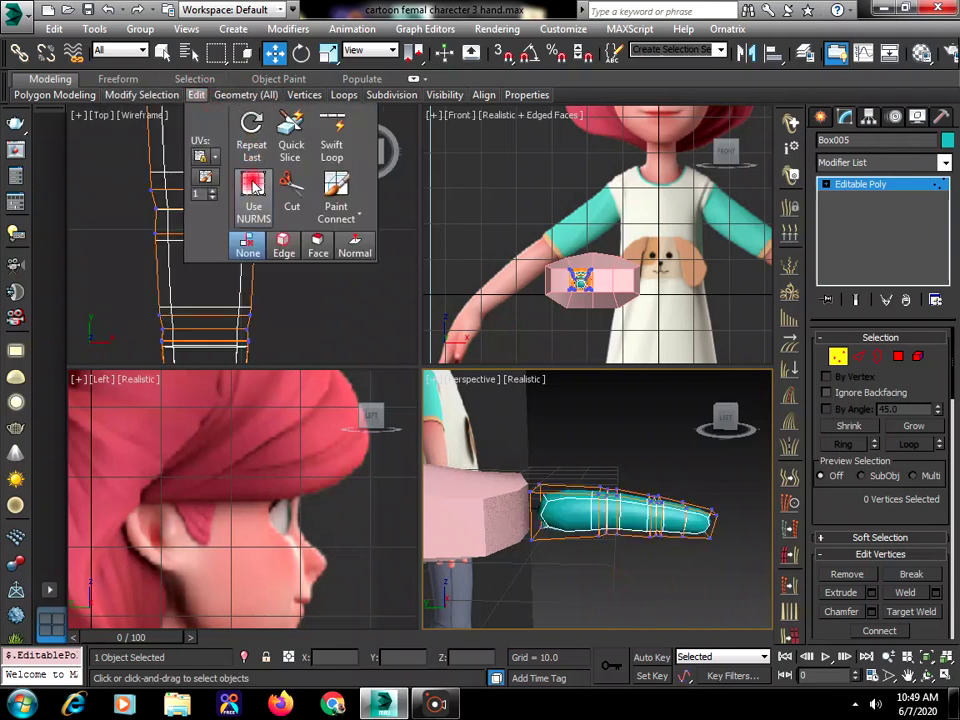
{"action": "left_click", "coordinate": [944, 678]}
{"action": "left_click", "coordinate": [927, 676]}
{"action": "left_click_drag", "start_coordinate": [540, 440], "coordinate": [495, 440]}
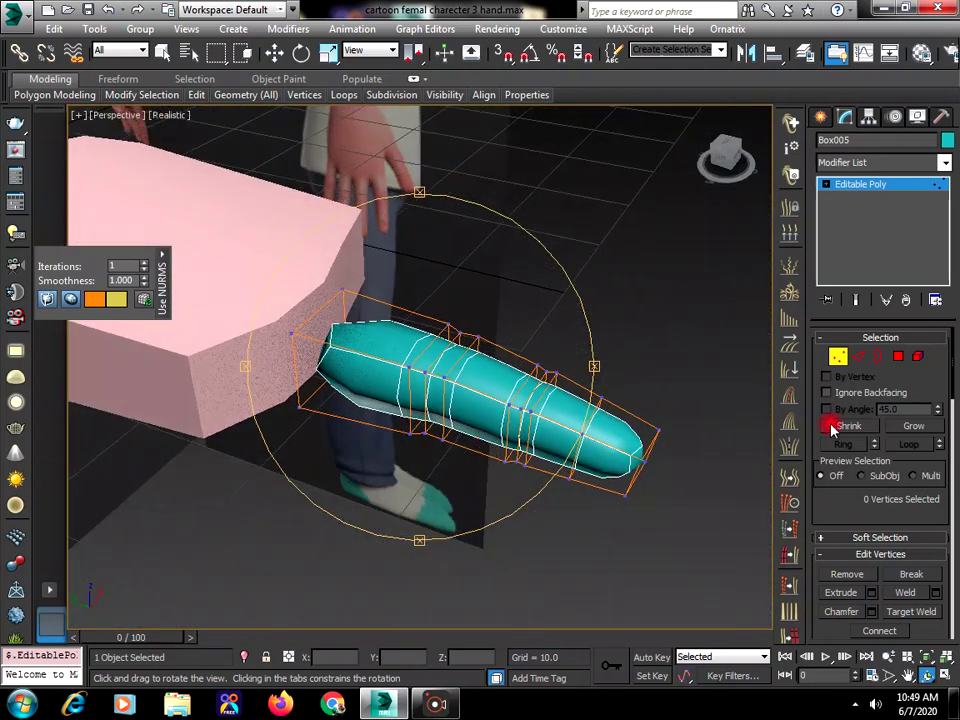
{"action": "left_click", "coordinate": [196, 94]}
{"action": "left_click", "coordinate": [252, 198]}
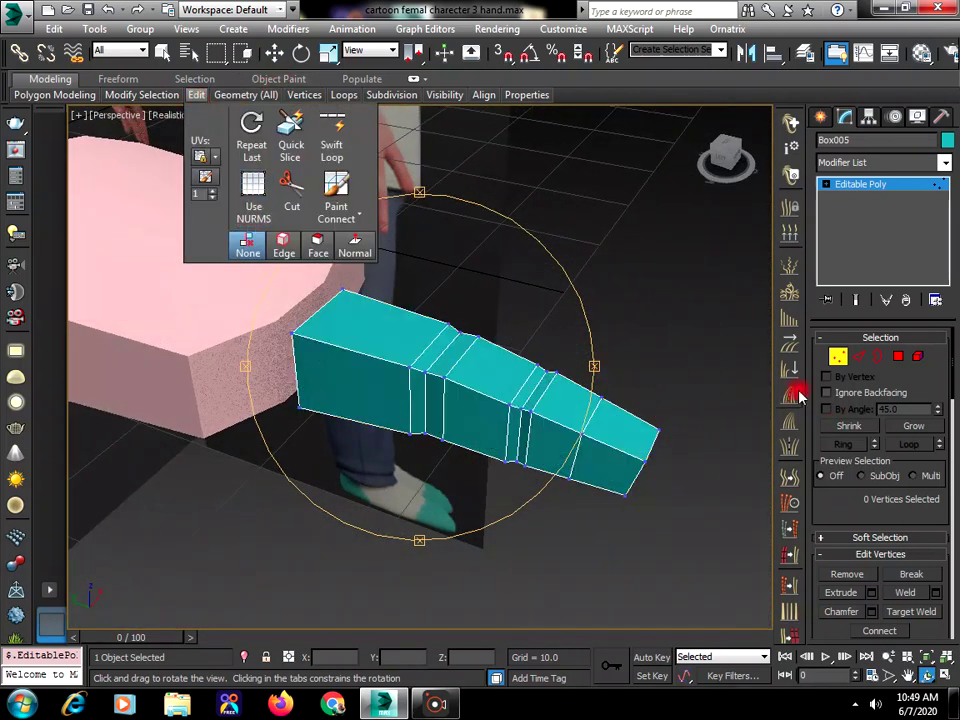
Extrude the fingertip's upper polygon by 0.184 as a nail base and shift it slightly toward the finger's end.
{"action": "left_click", "coordinate": [898, 356]}
{"action": "key", "text": "w"}
{"action": "left_click", "coordinate": [621, 422]}
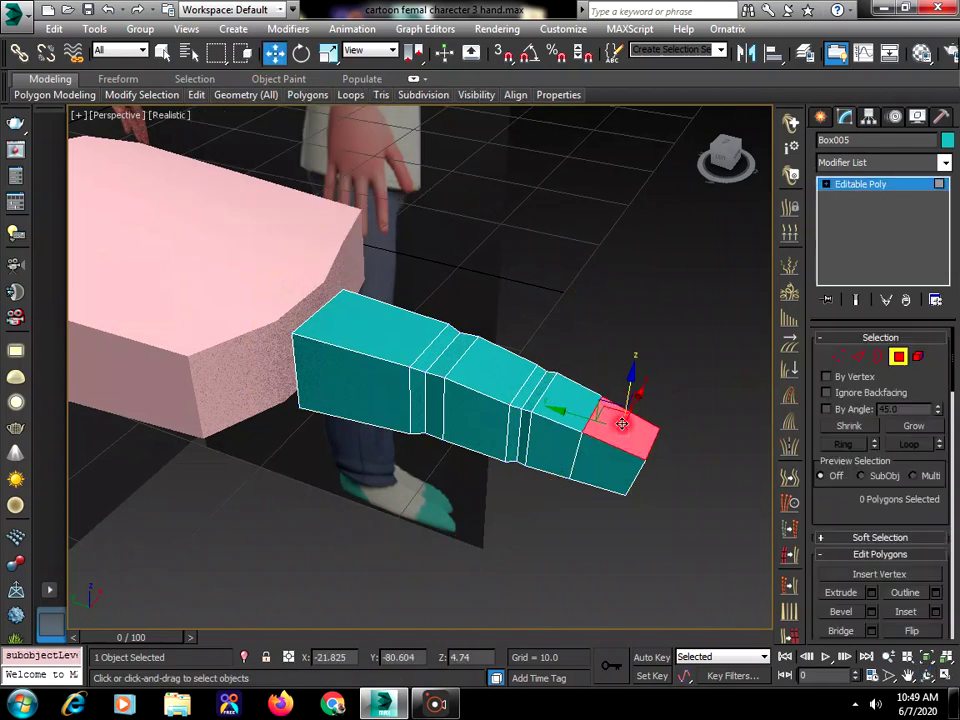
{"action": "left_click", "coordinate": [873, 593]}
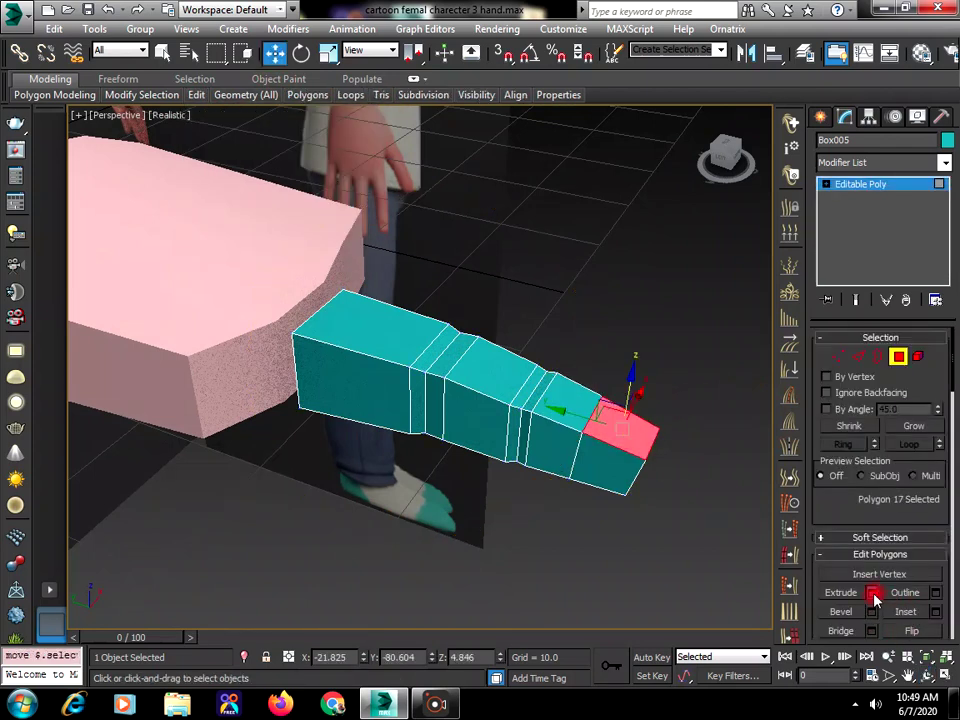
{"action": "left_click_drag", "start_coordinate": [436, 400], "coordinate": [434, 426]}
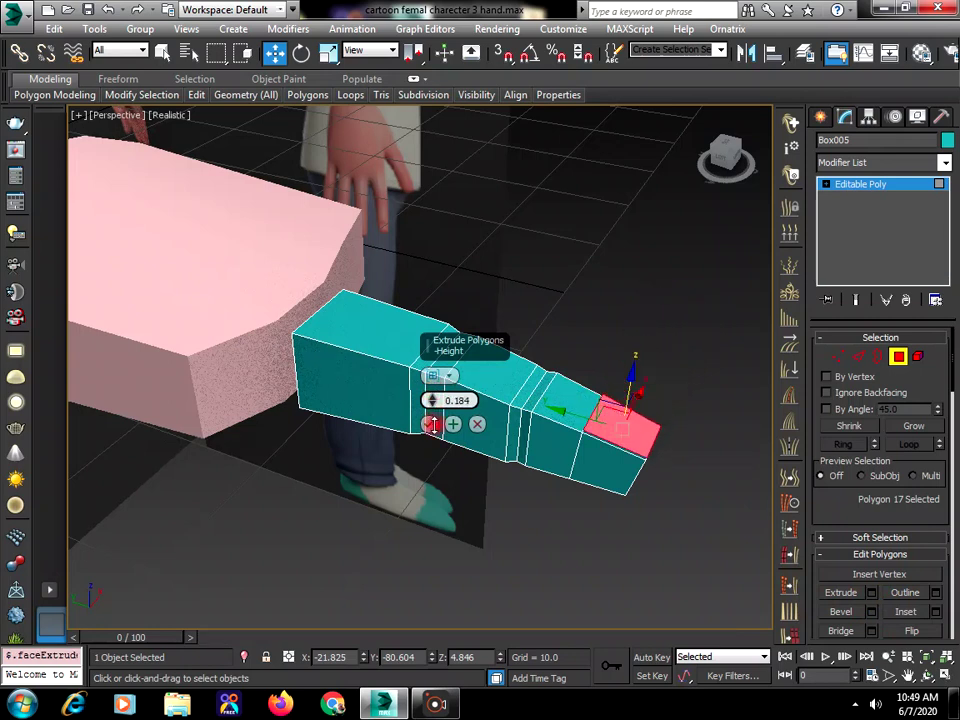
{"action": "left_click", "coordinate": [922, 677]}
{"action": "left_click_drag", "start_coordinate": [525, 420], "coordinate": [651, 428]}
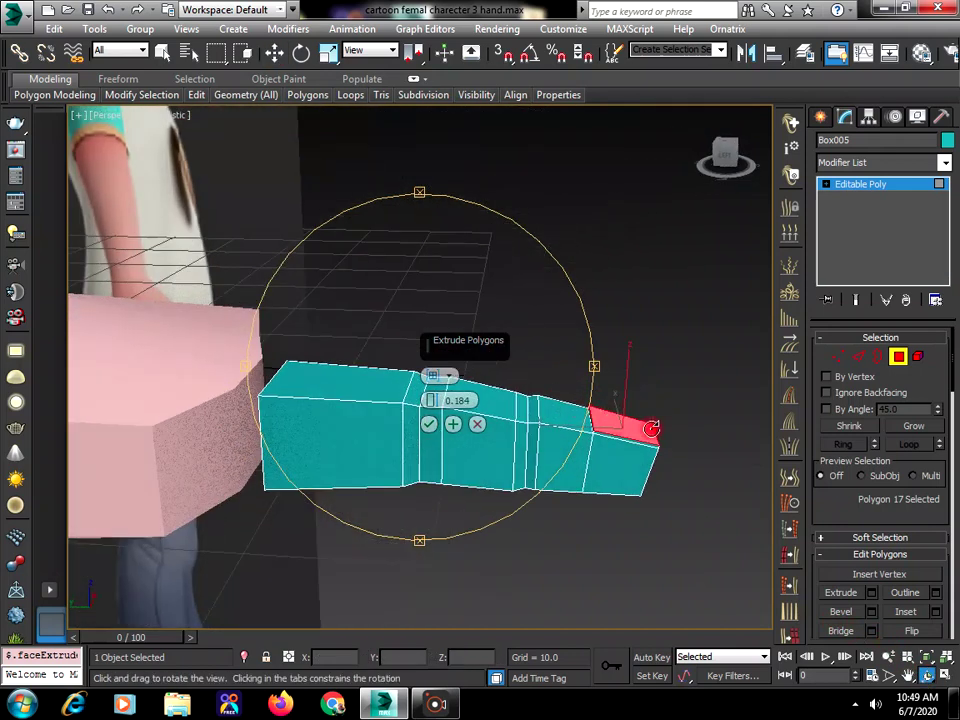
{"action": "key", "text": "z"}
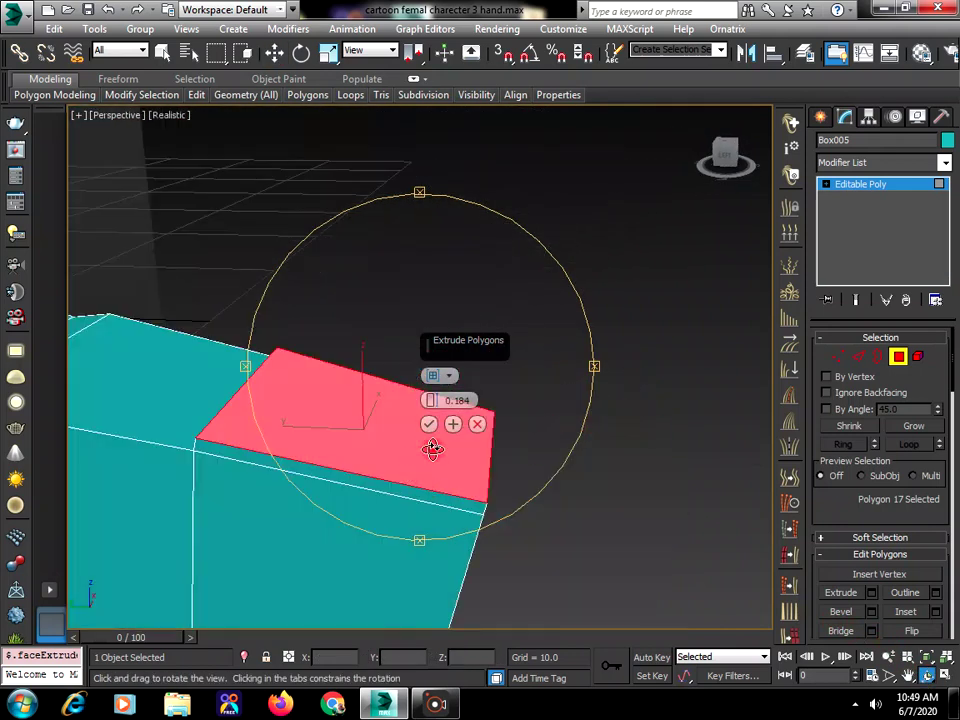
{"action": "left_click", "coordinate": [430, 424]}
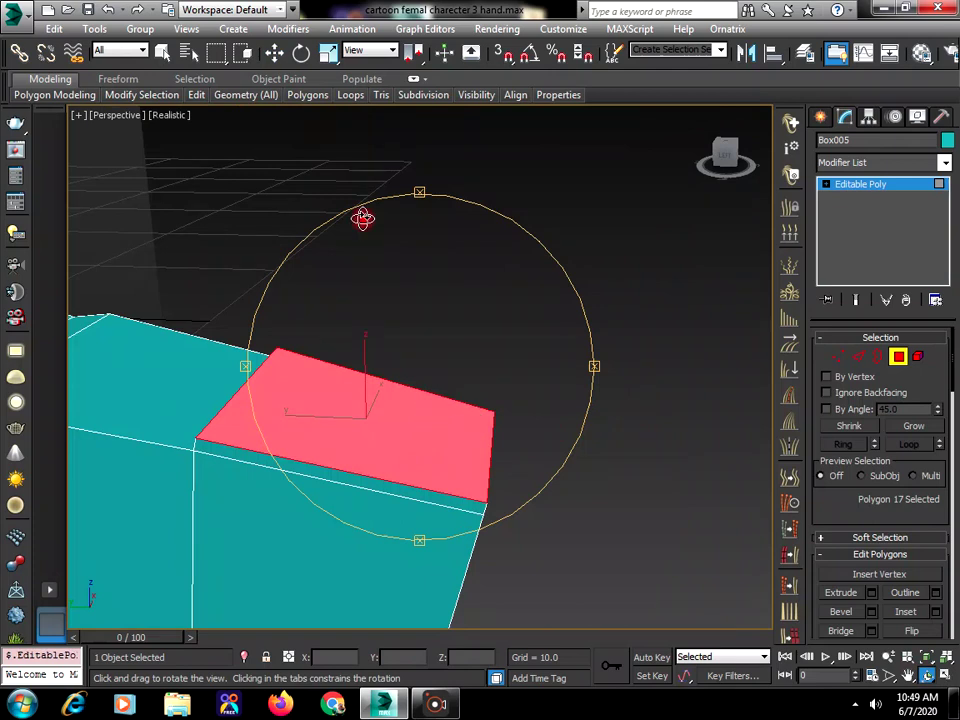
{"action": "left_click", "coordinate": [278, 54]}
{"action": "left_click_drag", "start_coordinate": [311, 413], "coordinate": [369, 279]}
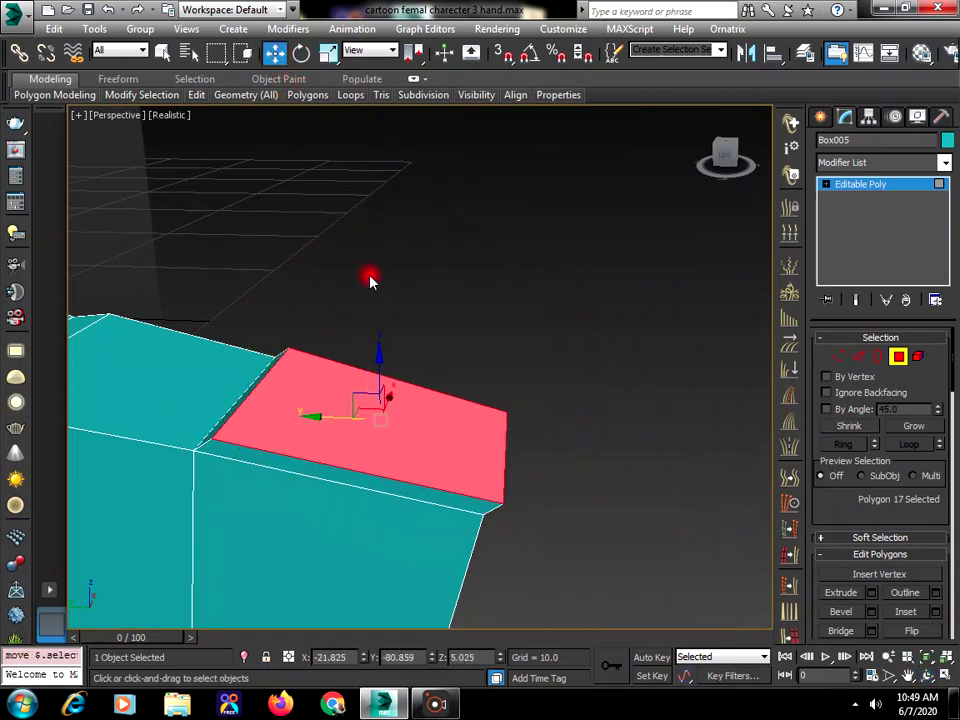
Lower the selected nail polygon on the fingertip slightly along Z.
{"action": "left_click", "coordinate": [330, 55]}
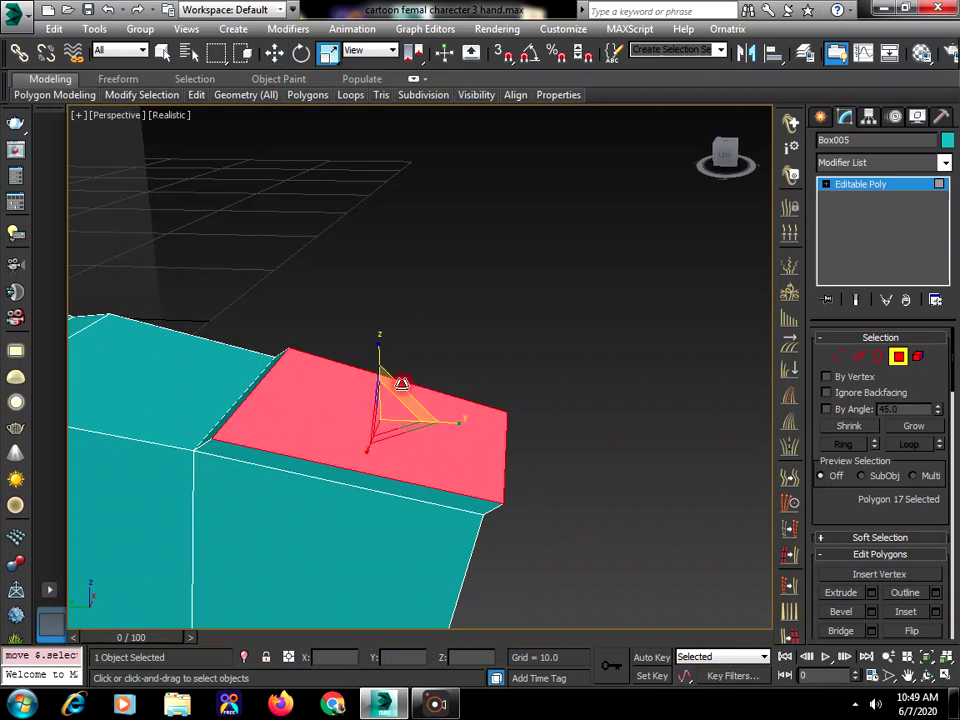
{"action": "left_click", "coordinate": [274, 55]}
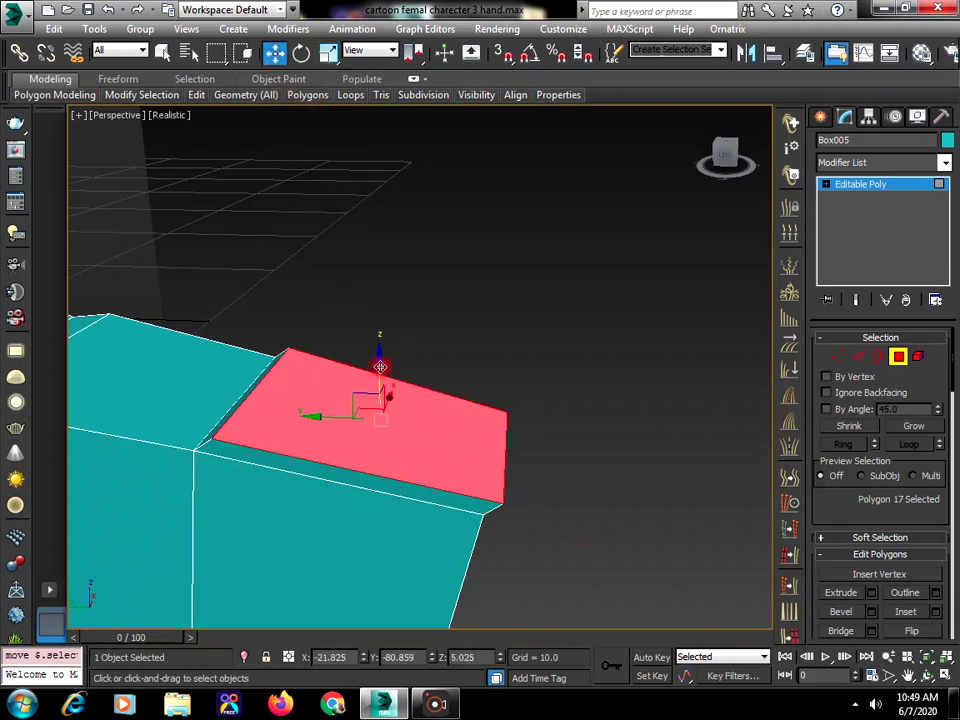
{"action": "left_click_drag", "start_coordinate": [380, 367], "coordinate": [378, 382]}
Scale the nail polygon to 89% along X to narrow it across the fingertip.
{"action": "left_click", "coordinate": [927, 676]}
{"action": "left_click_drag", "start_coordinate": [450, 429], "coordinate": [471, 520]}
{"action": "scroll", "coordinate": [435, 422], "scroll_direction": "down", "scroll_amount": 5}
{"action": "scroll", "coordinate": [428, 438], "scroll_direction": "up", "scroll_amount": 4}
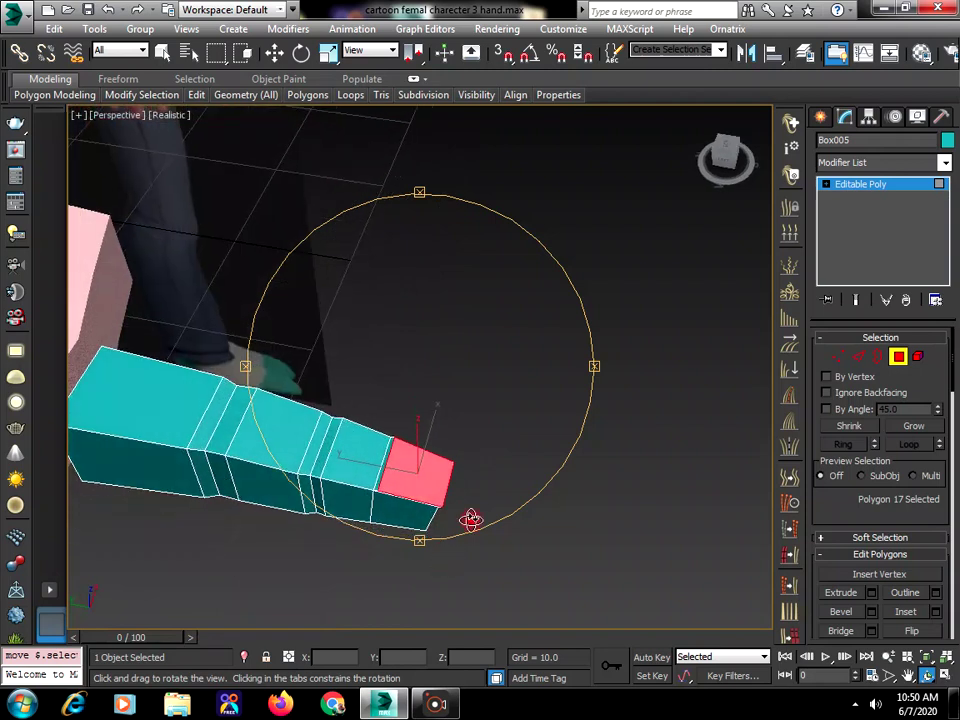
{"action": "right_click", "coordinate": [471, 520]}
{"action": "left_click", "coordinate": [329, 53]}
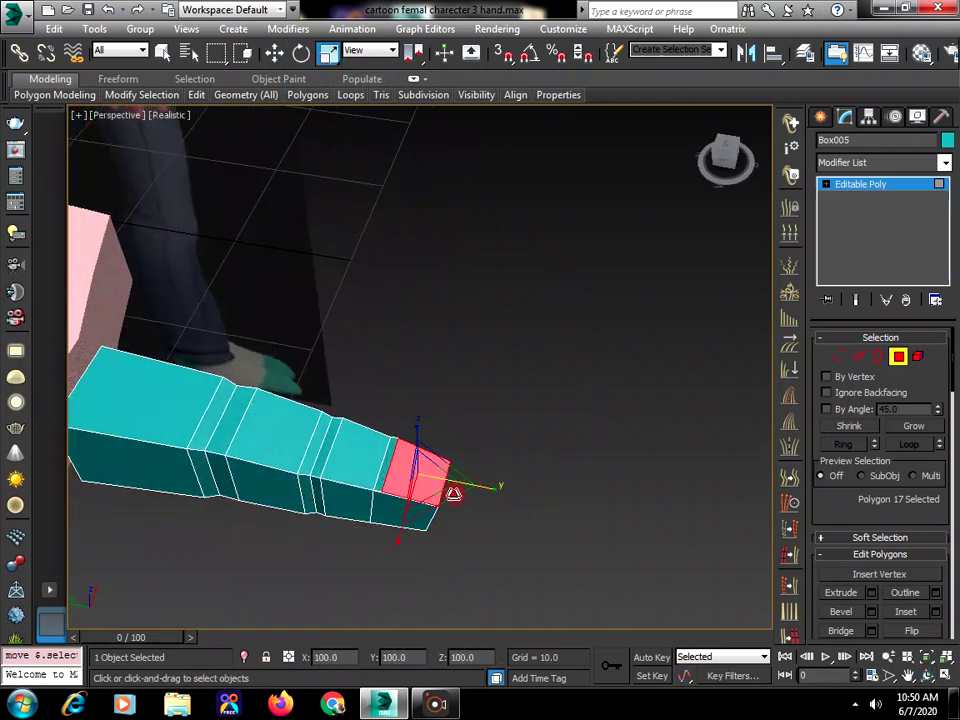
{"action": "left_click_drag", "start_coordinate": [395, 539], "coordinate": [393, 533]}
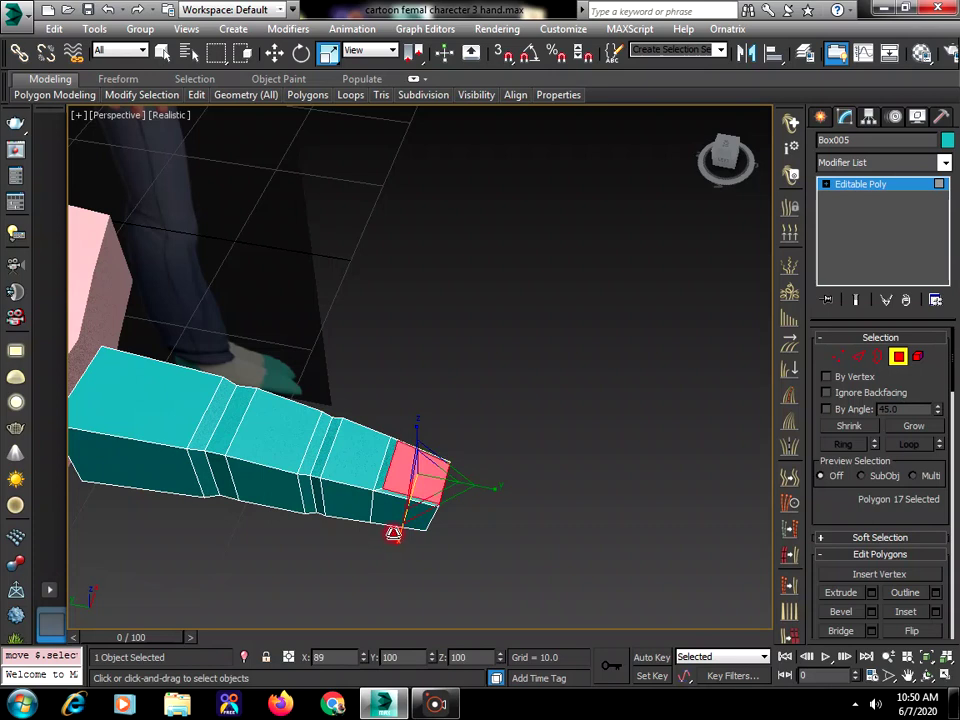
Turn on NURMS smoothing for the finger and examine the rounded shape beside the palm with nothing selected.
{"action": "left_click", "coordinate": [927, 675]}
{"action": "left_click_drag", "start_coordinate": [480, 446], "coordinate": [489, 407]}
{"action": "right_click", "coordinate": [414, 274]}
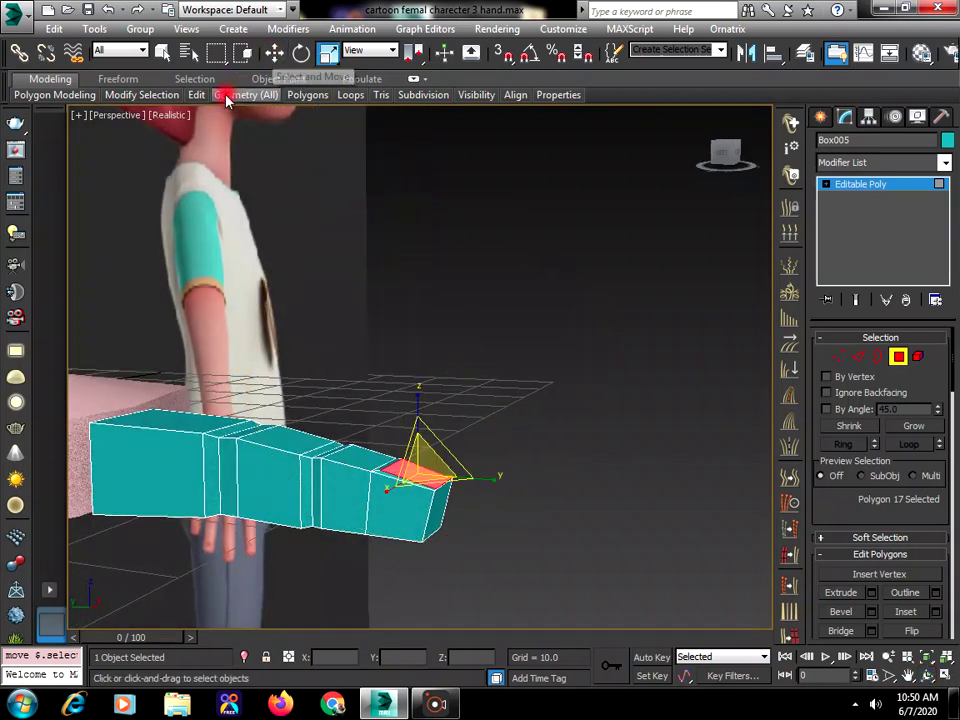
{"action": "mouse_move", "coordinate": [197, 95]}
{"action": "left_click", "coordinate": [255, 190]}
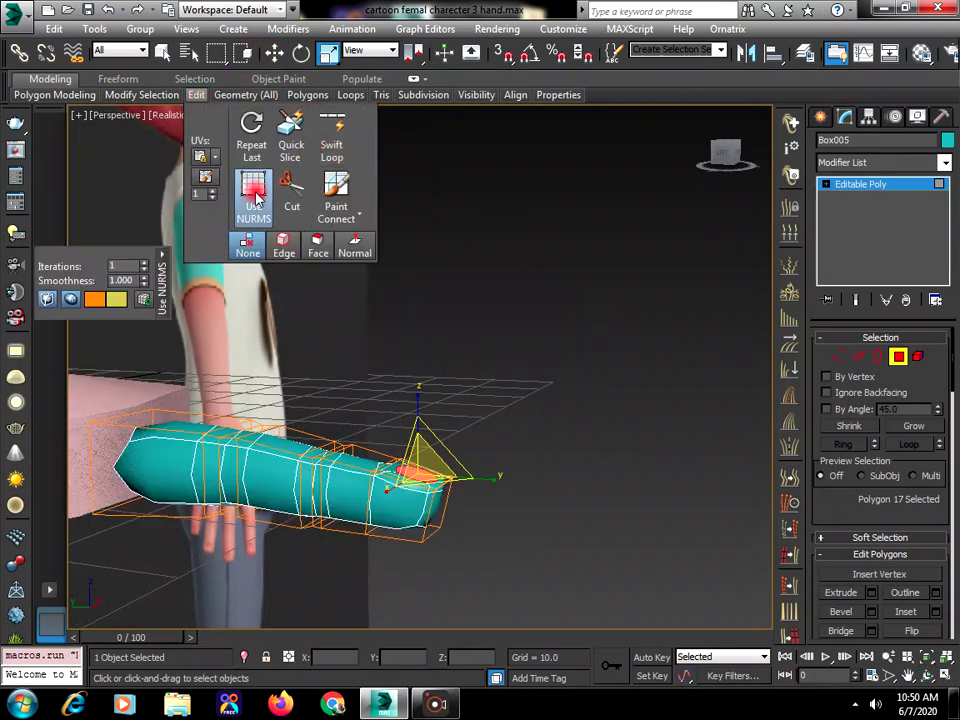
{"action": "left_click", "coordinate": [820, 117]}
{"action": "left_click", "coordinate": [635, 494]}
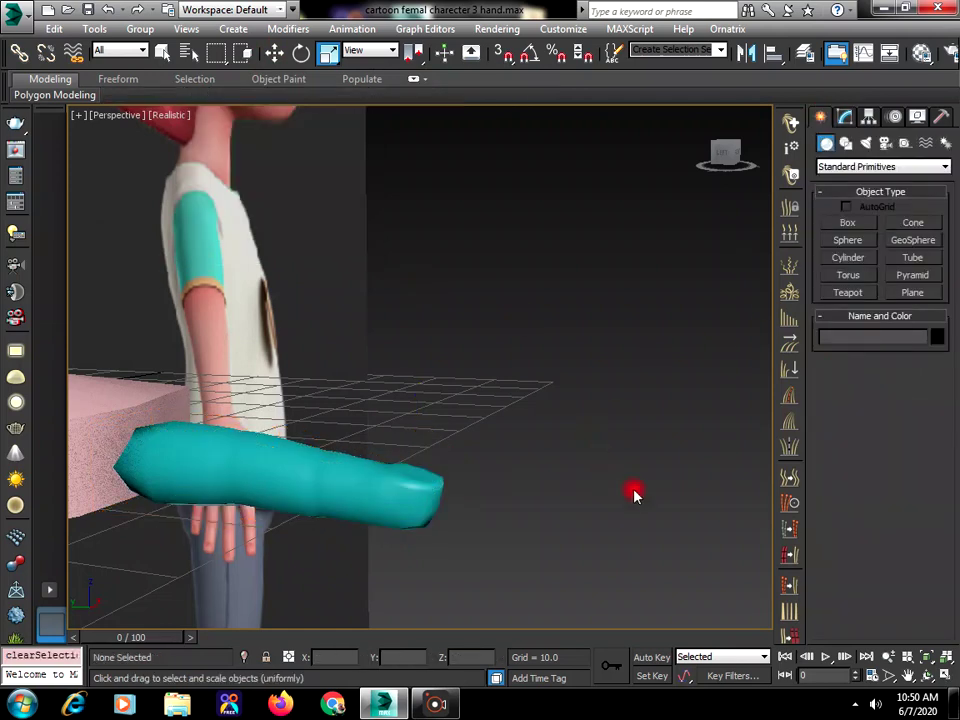
{"action": "left_click", "coordinate": [930, 676]}
{"action": "left_click_drag", "start_coordinate": [546, 516], "coordinate": [384, 493]}
{"action": "key", "text": "r"}
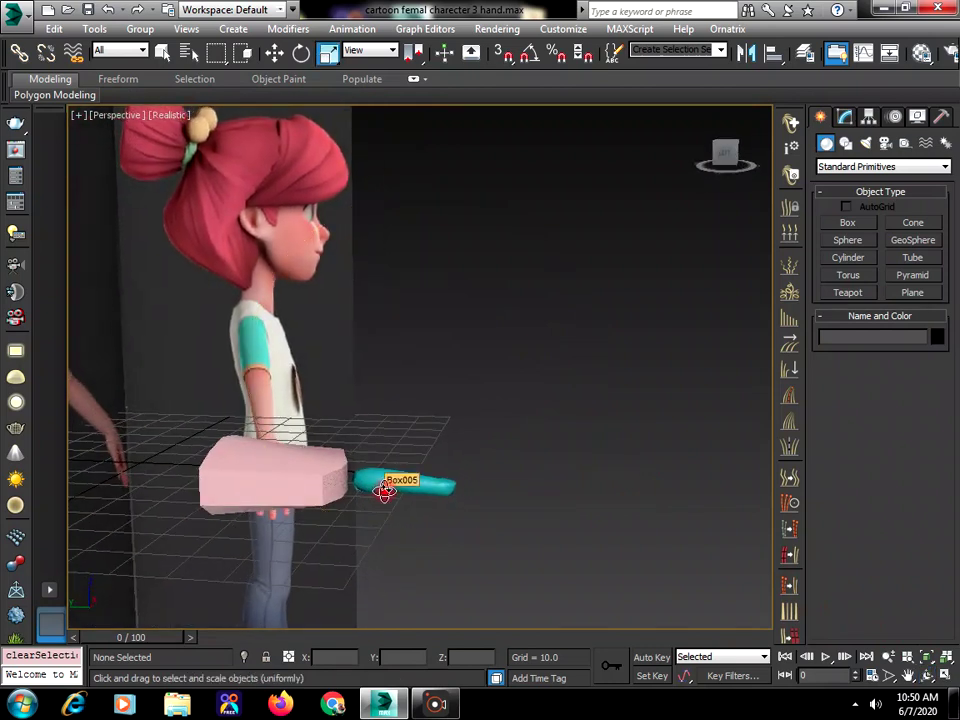
Reselect the finger, enter its edge level and turn NURMS smoothing off.
{"action": "left_click", "coordinate": [384, 491]}
{"action": "mouse_move", "coordinate": [198, 95]}
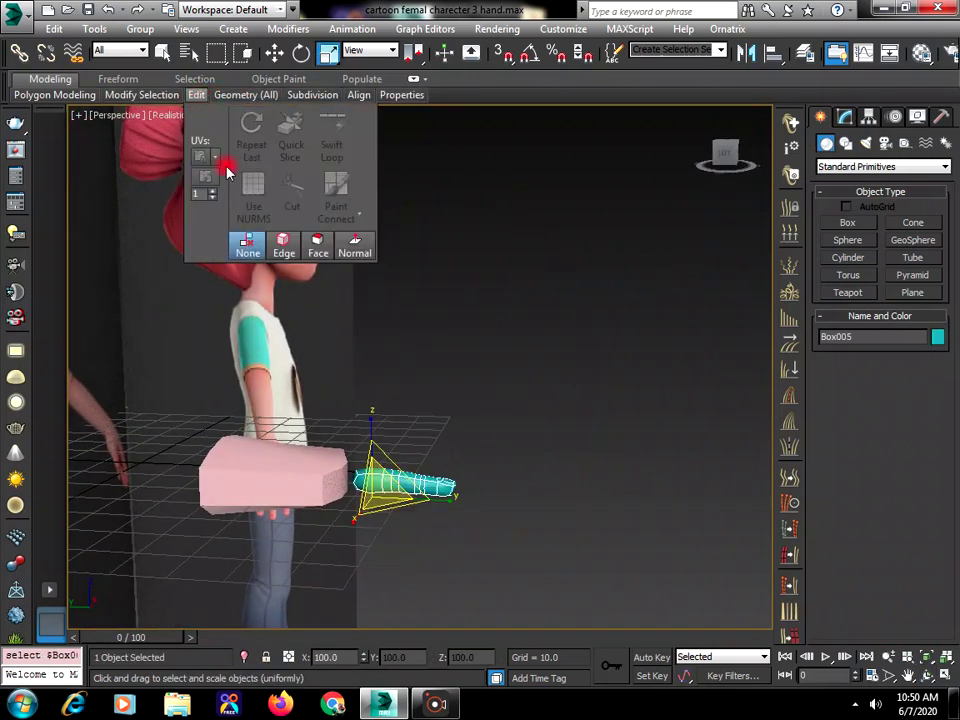
{"action": "left_click", "coordinate": [845, 118]}
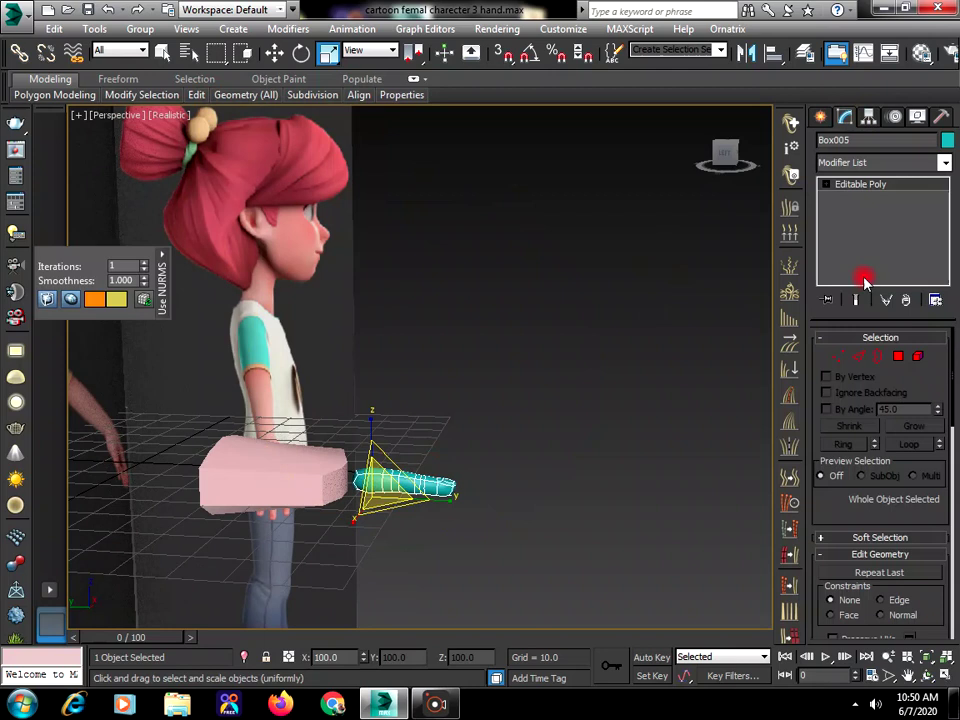
{"action": "left_click", "coordinate": [858, 356]}
{"action": "mouse_move", "coordinate": [198, 95]}
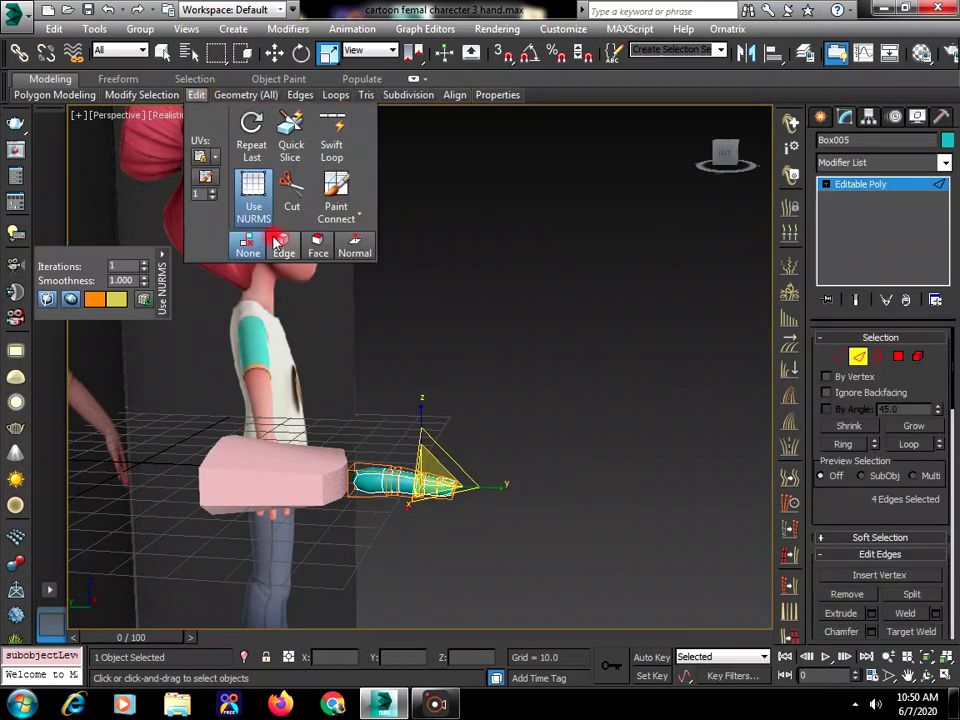
{"action": "left_click", "coordinate": [253, 195]}
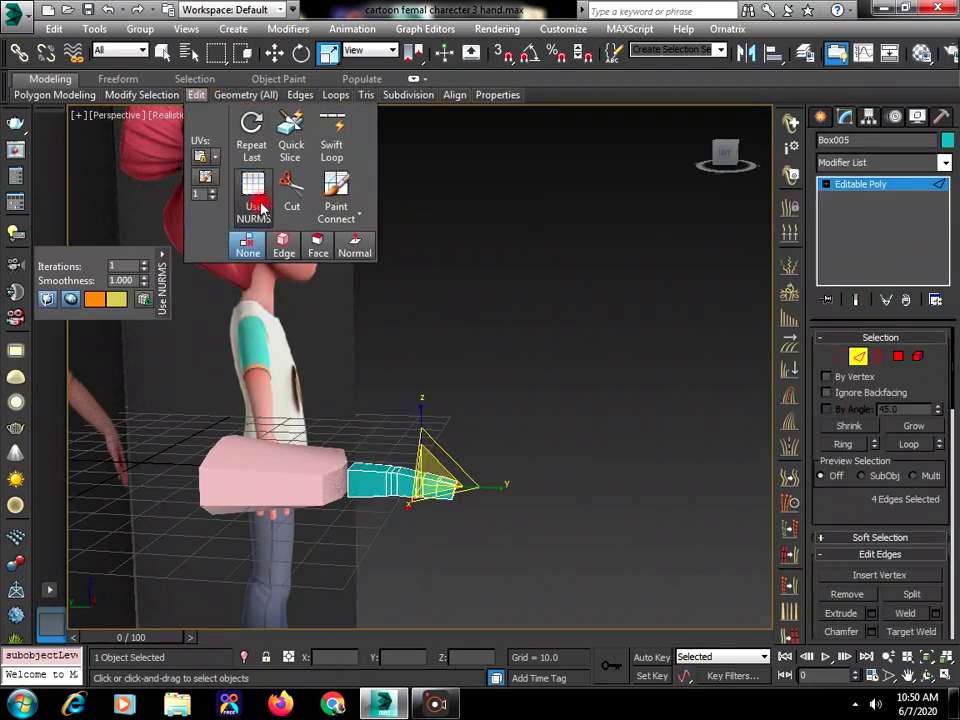
{"action": "left_click", "coordinate": [926, 677]}
{"action": "left_click_drag", "start_coordinate": [377, 437], "coordinate": [559, 517]}
{"action": "right_click", "coordinate": [559, 517]}
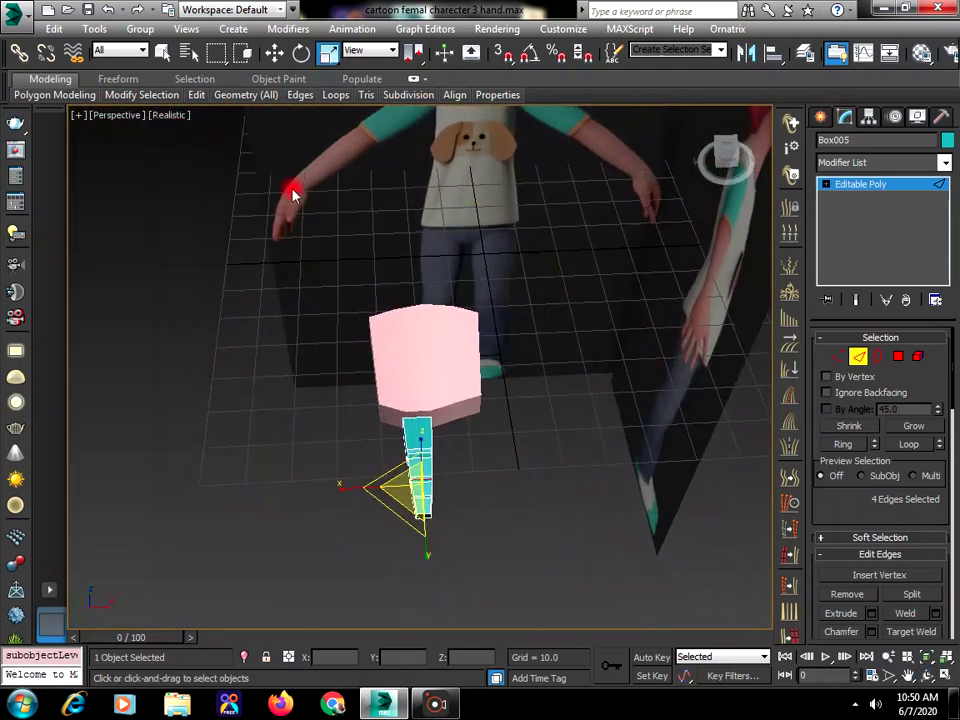
{"action": "left_click", "coordinate": [274, 52]}
{"action": "left_click", "coordinate": [519, 429]}
{"action": "left_click", "coordinate": [419, 447]}
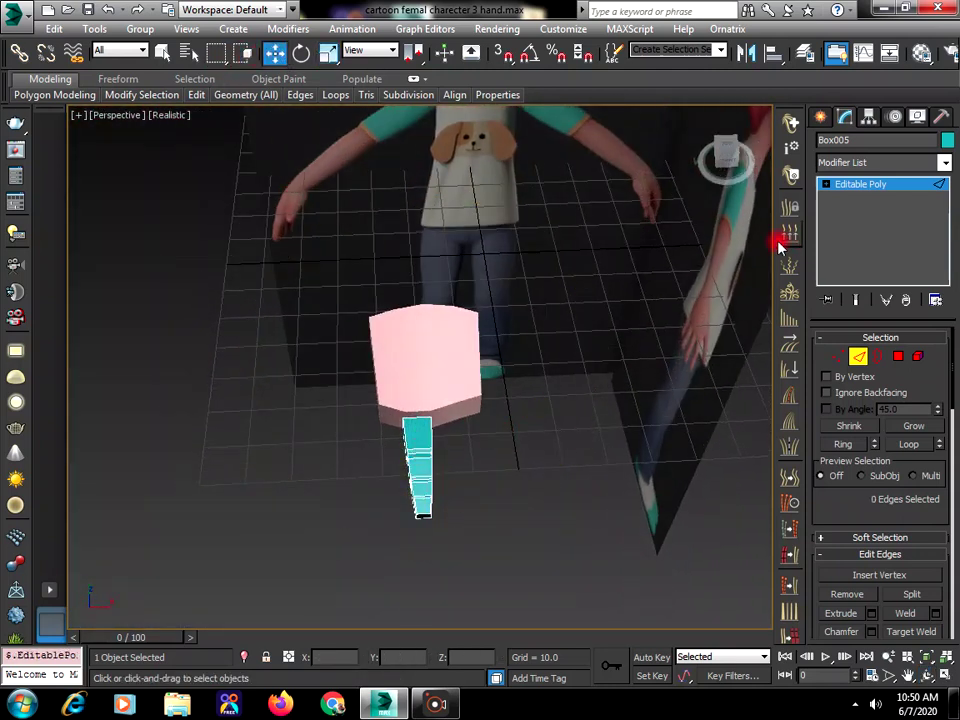
{"action": "left_click", "coordinate": [420, 436]}
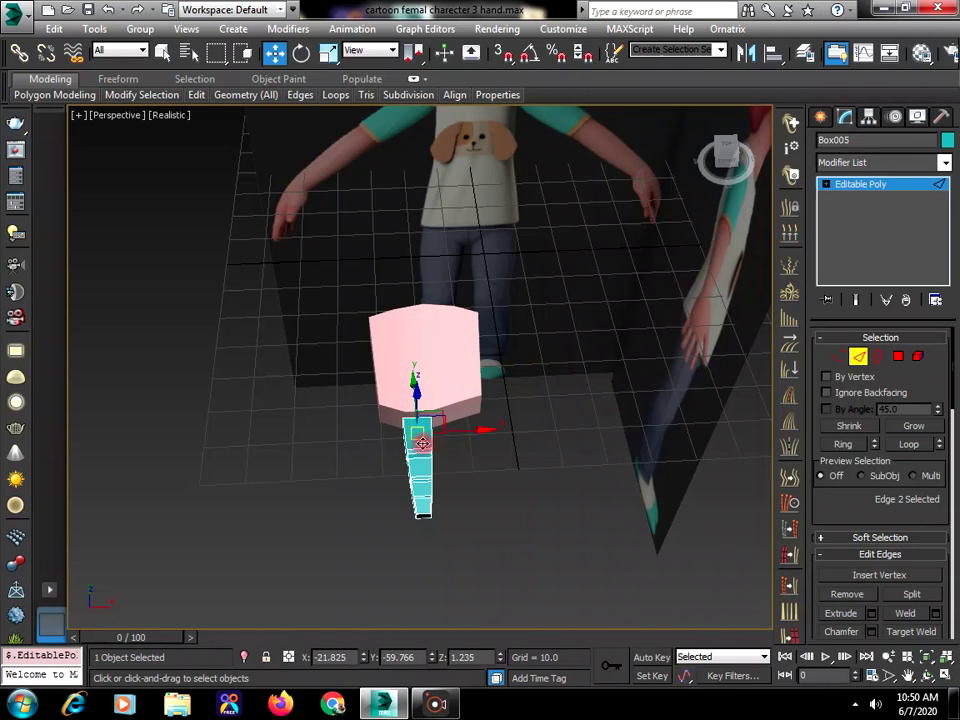
{"action": "left_click", "coordinate": [467, 433]}
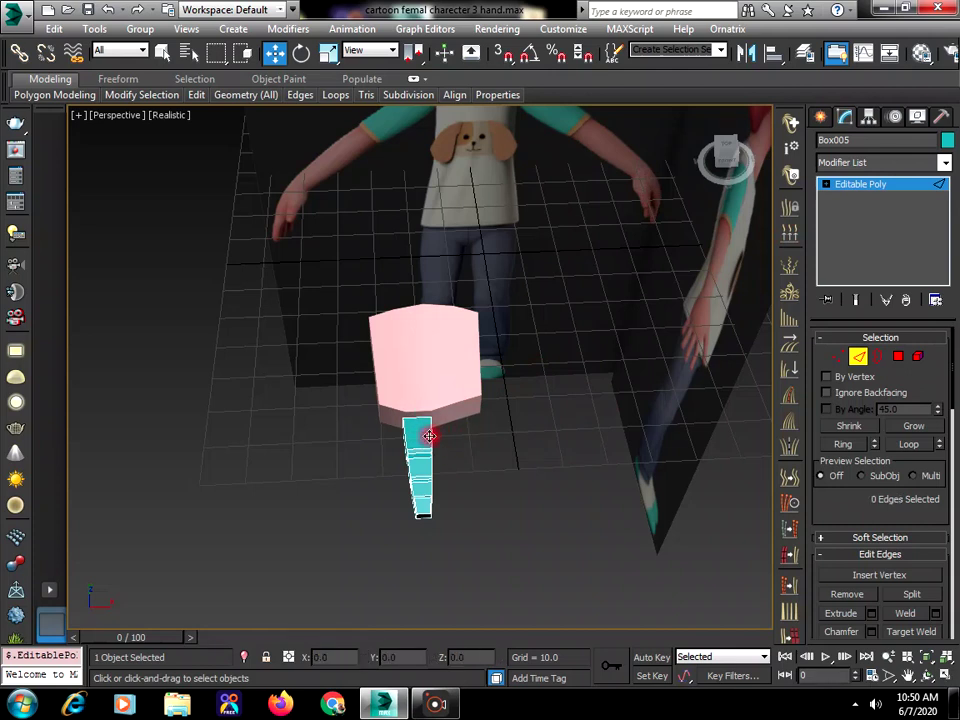
{"action": "left_click", "coordinate": [422, 437]}
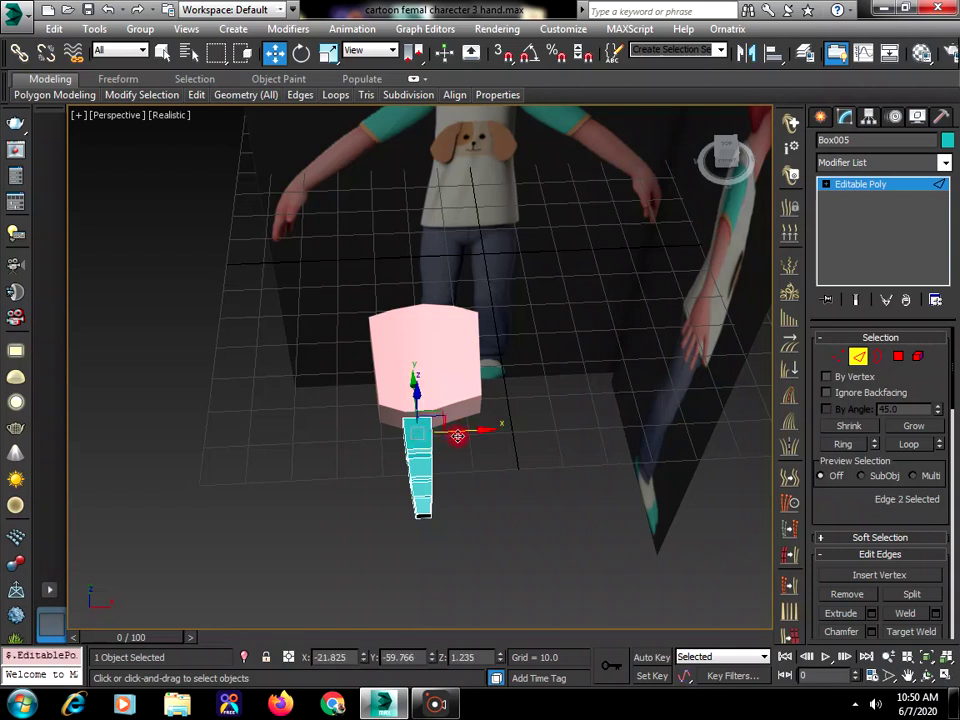
{"action": "left_click", "coordinate": [447, 433]}
{"action": "left_click", "coordinate": [412, 436]}
Leave edge editing and clone the whole finger sideways along X in front of the palm as one independent copy.
{"action": "left_click", "coordinate": [820, 117]}
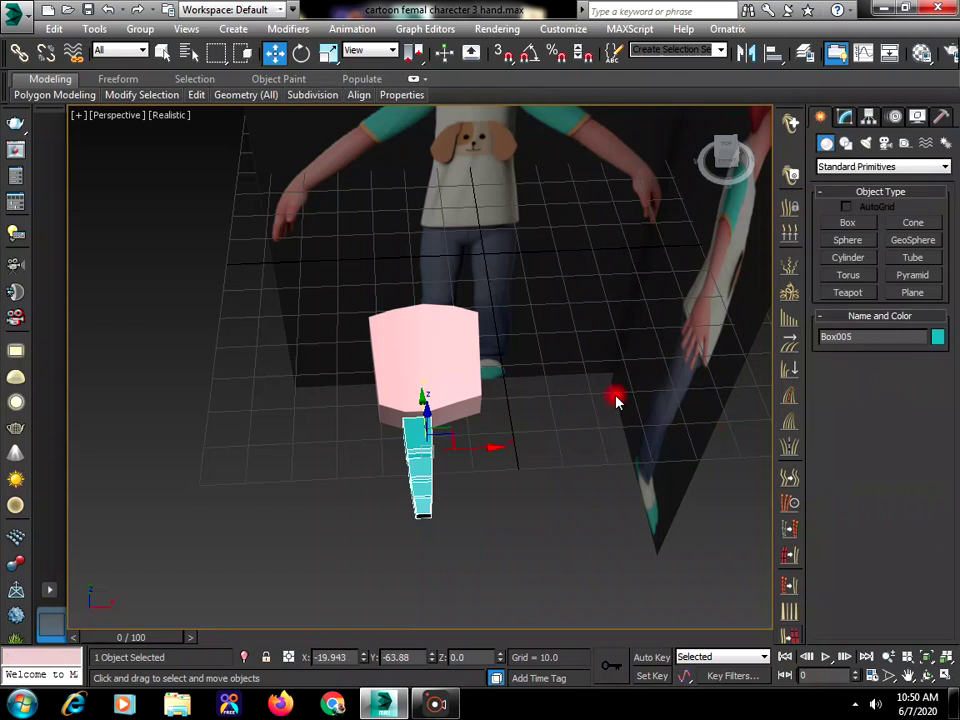
{"action": "left_click", "coordinate": [470, 447]}
{"action": "left_click", "coordinate": [419, 437]}
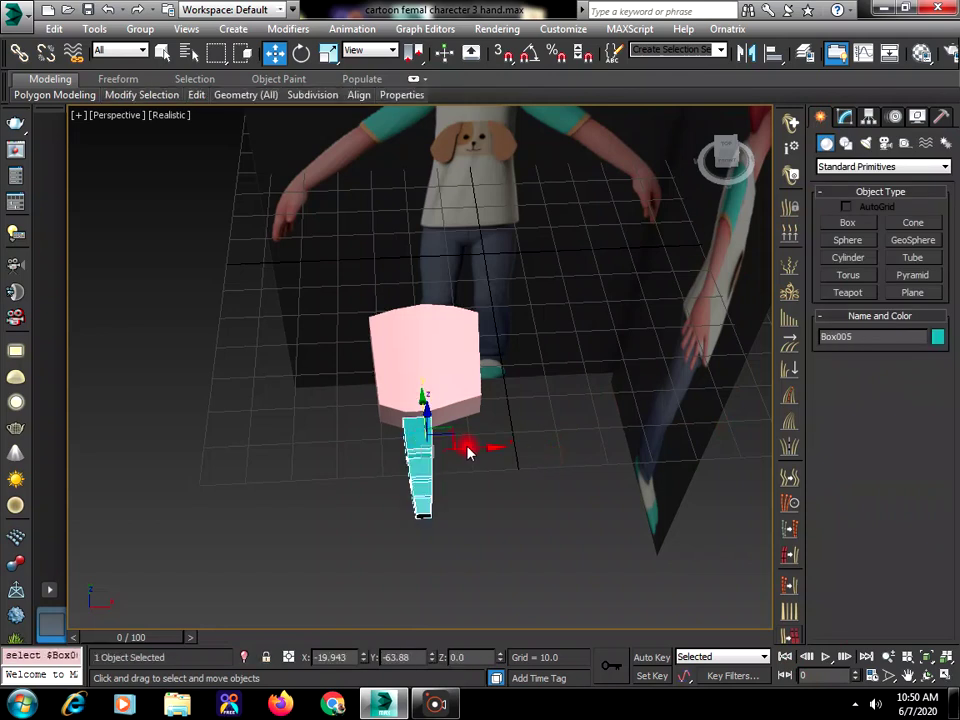
{"action": "left_click_drag", "start_coordinate": [467, 447], "coordinate": [507, 455], "text": "shift"}
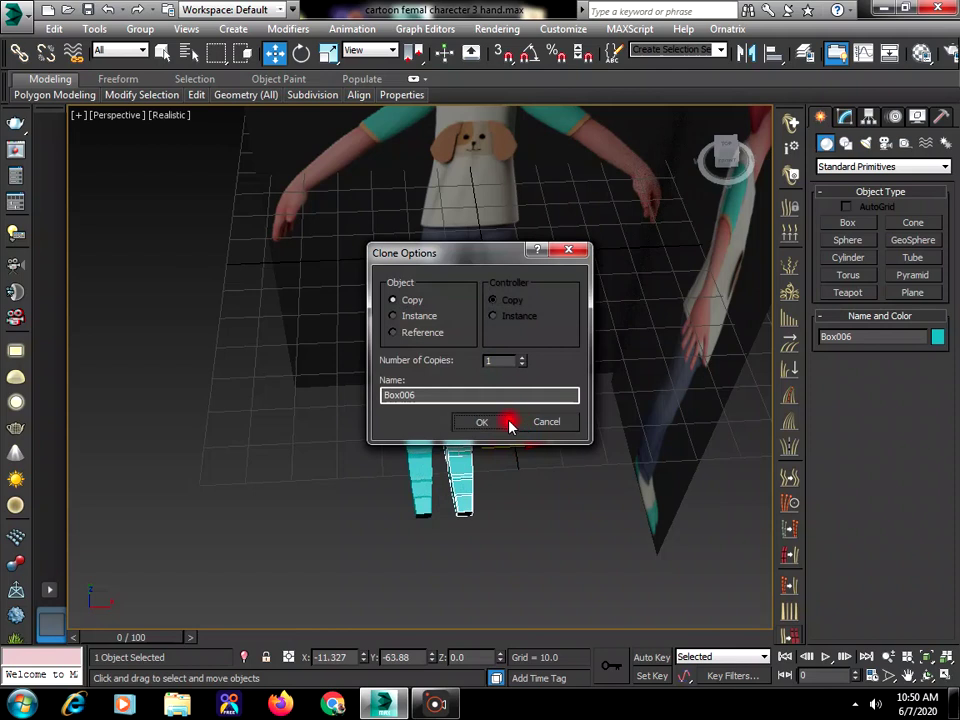
{"action": "left_click", "coordinate": [506, 423]}
Move the original finger -6.249 along X, away from the copy, toward the palm's outer corner.
{"action": "left_click", "coordinate": [927, 676]}
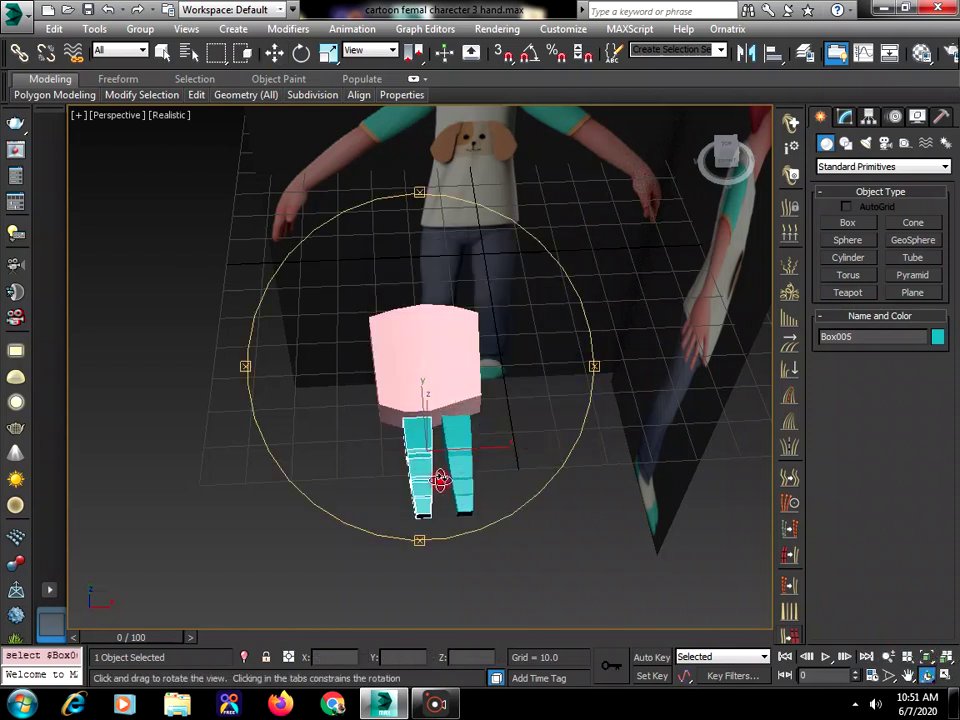
{"action": "left_click_drag", "start_coordinate": [440, 480], "coordinate": [381, 482]}
{"action": "right_click", "coordinate": [381, 482]}
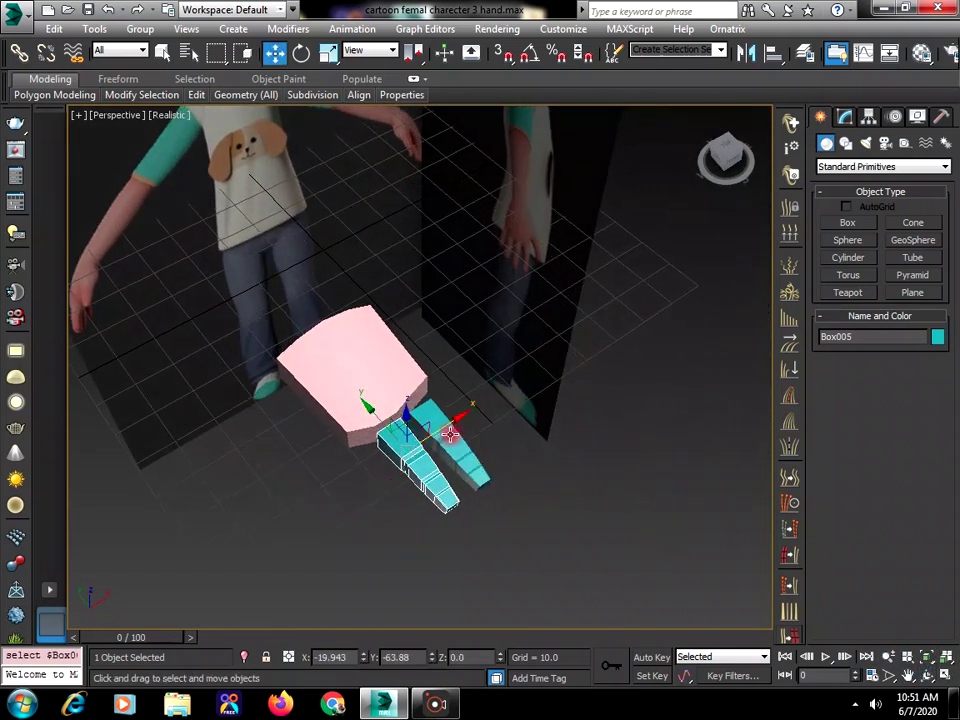
{"action": "left_click_drag", "start_coordinate": [451, 425], "coordinate": [429, 440]}
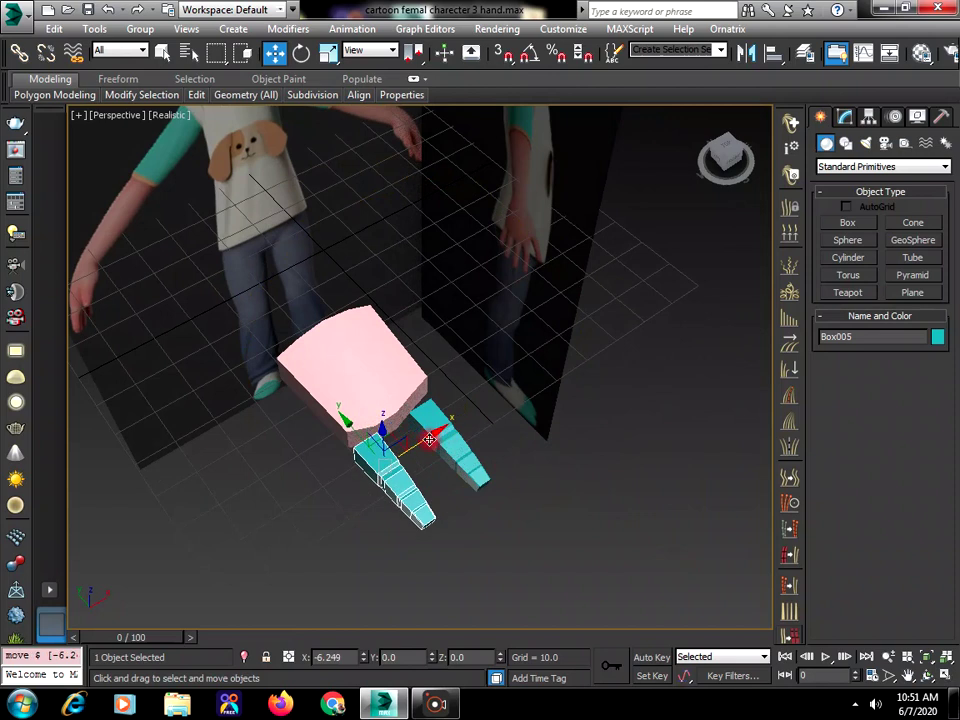
Rotate the original finger about -10.4 degrees around Z so its tip points outward from the copy.
{"action": "left_click", "coordinate": [927, 676]}
{"action": "left_click_drag", "start_coordinate": [375, 454], "coordinate": [336, 499]}
{"action": "right_click", "coordinate": [336, 499]}
{"action": "left_click", "coordinate": [301, 52]}
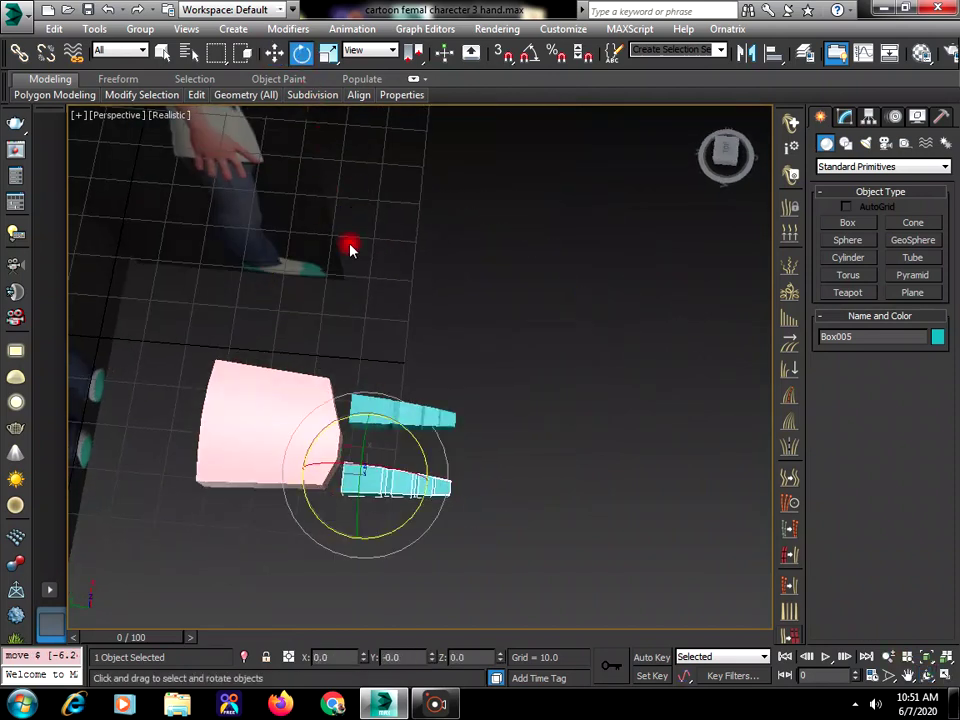
{"action": "left_click_drag", "start_coordinate": [396, 529], "coordinate": [383, 541]}
Move the outer finger about 1.6 along Y against the palm and rotate it further outward to about -15.3 degrees around Z.
{"action": "left_click", "coordinate": [273, 53]}
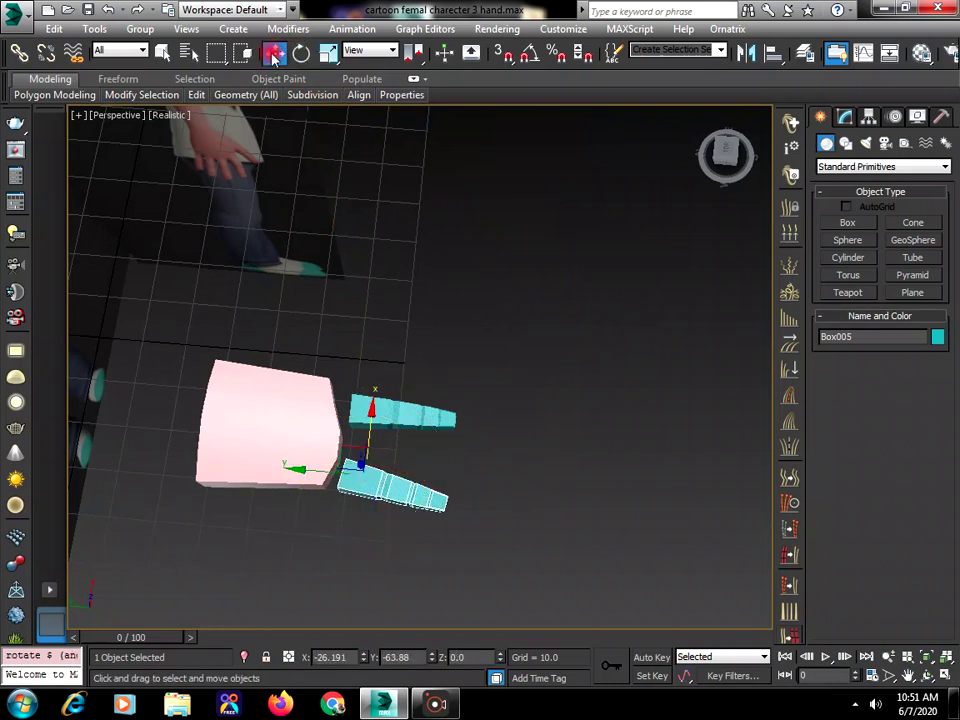
{"action": "left_click_drag", "start_coordinate": [355, 450], "coordinate": [346, 452]}
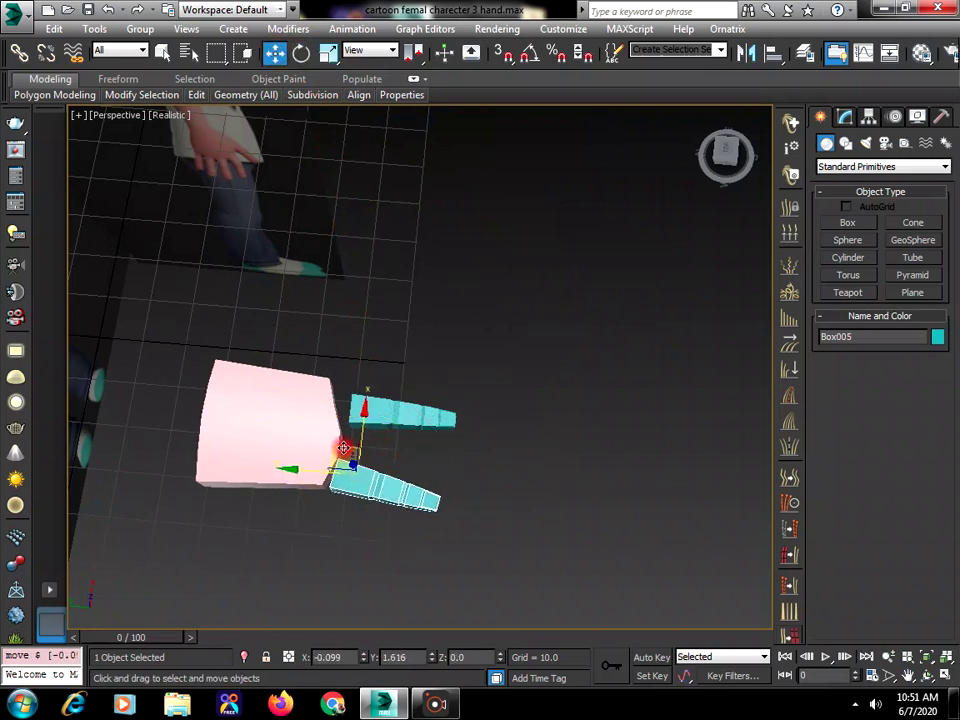
{"action": "left_click", "coordinate": [300, 53]}
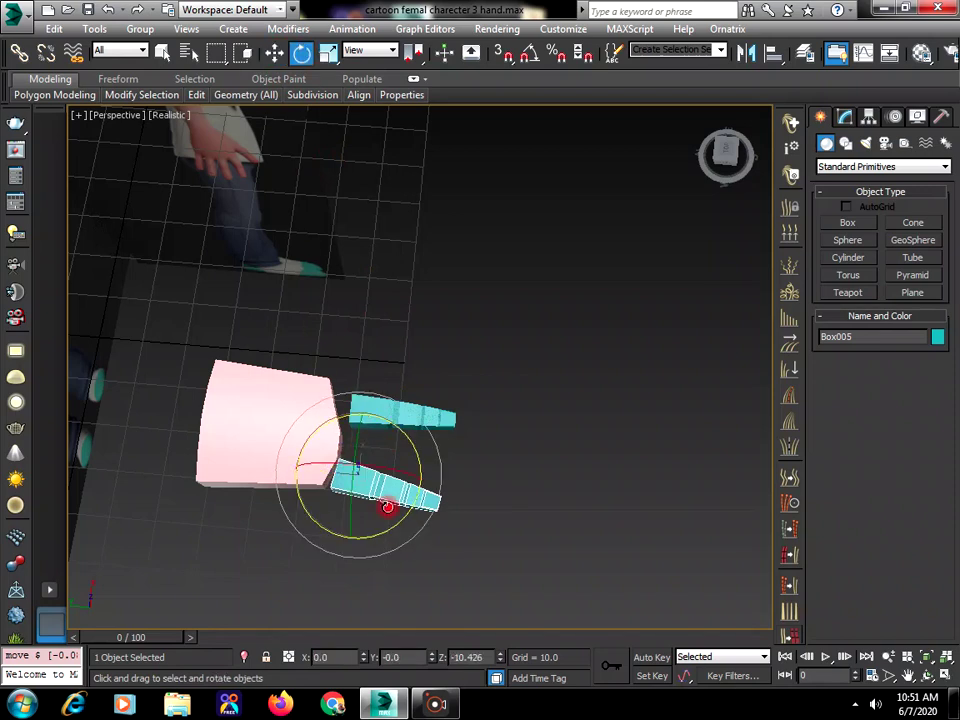
{"action": "left_click_drag", "start_coordinate": [390, 530], "coordinate": [386, 539]}
{"action": "left_click", "coordinate": [362, 145]}
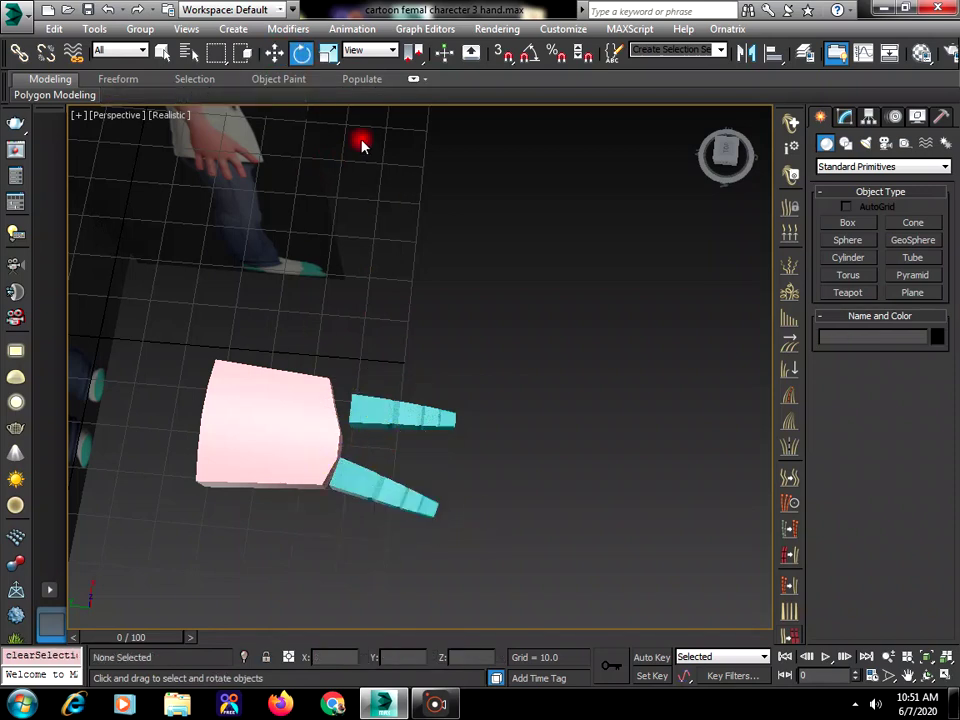
{"action": "left_click", "coordinate": [926, 674]}
{"action": "left_click_drag", "start_coordinate": [429, 489], "coordinate": [392, 326]}
{"action": "scroll", "coordinate": [399, 317], "scroll_direction": "up", "scroll_amount": 4}
{"action": "right_click", "coordinate": [429, 326]}
{"action": "left_click", "coordinate": [341, 300]}
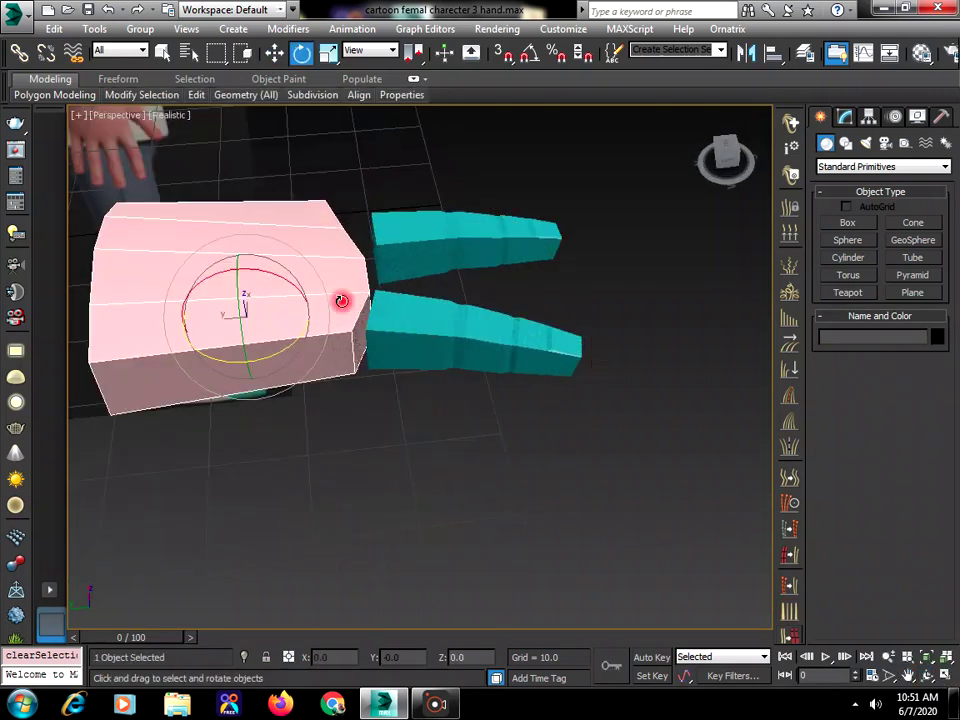
{"action": "left_click", "coordinate": [844, 116]}
{"action": "left_click", "coordinate": [898, 356]}
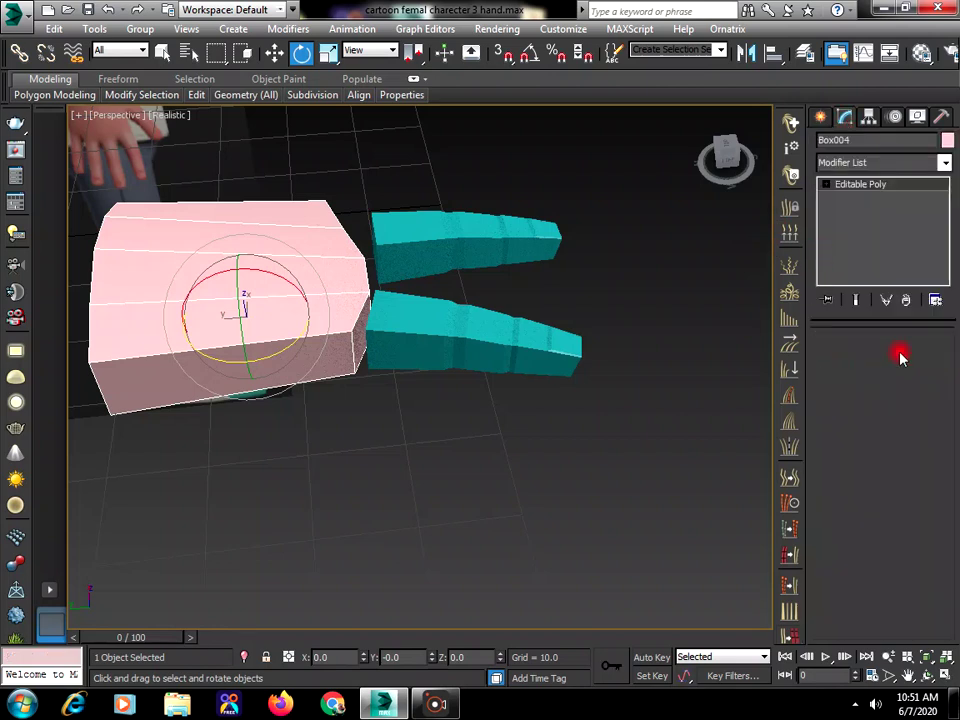
{"action": "left_click", "coordinate": [359, 334]}
{"action": "left_click", "coordinate": [502, 409]}
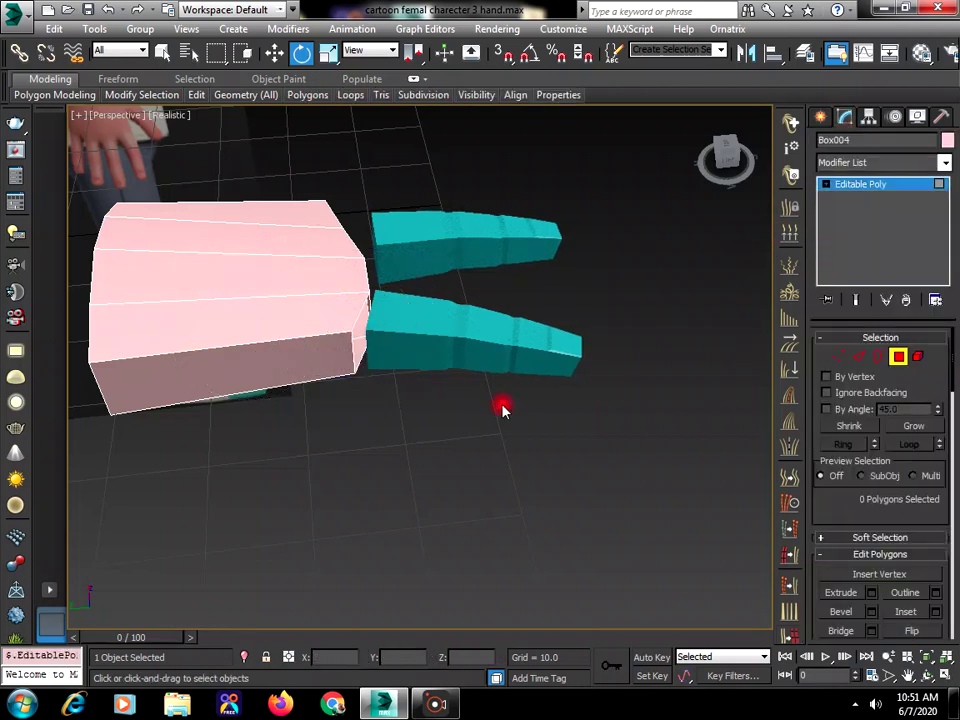
{"action": "left_click", "coordinate": [922, 678]}
{"action": "left_click_drag", "start_coordinate": [465, 454], "coordinate": [419, 401]}
{"action": "left_click", "coordinate": [820, 118]}
{"action": "right_click", "coordinate": [463, 306]}
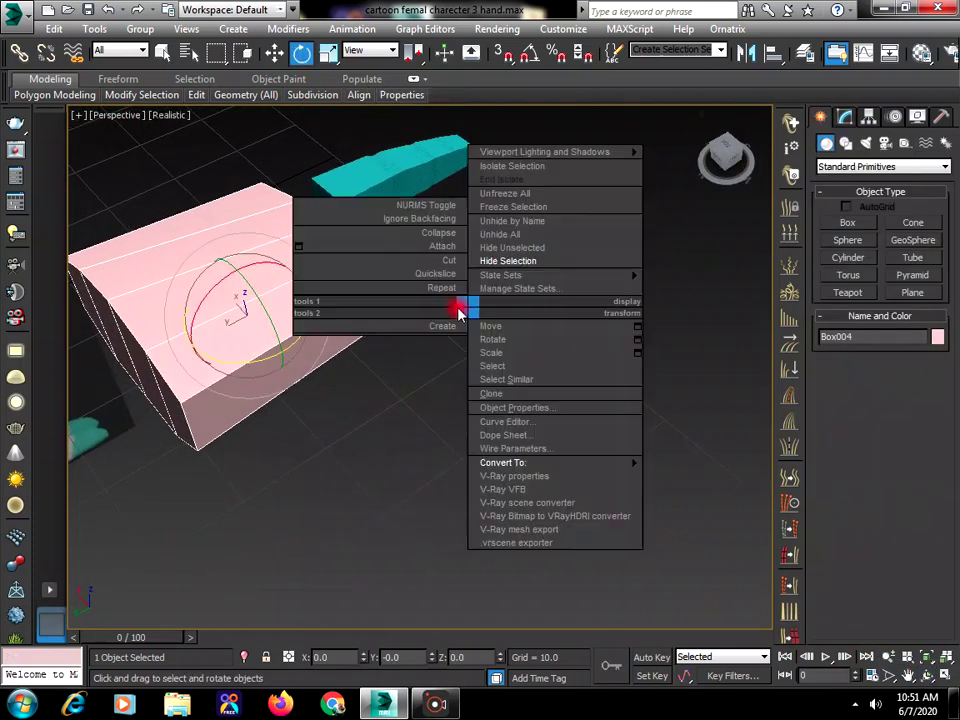
{"action": "left_click", "coordinate": [488, 336]}
Delete the base cap polygon of the outer finger where it faces the palm, and leave polygon editing.
{"action": "left_click", "coordinate": [451, 224]}
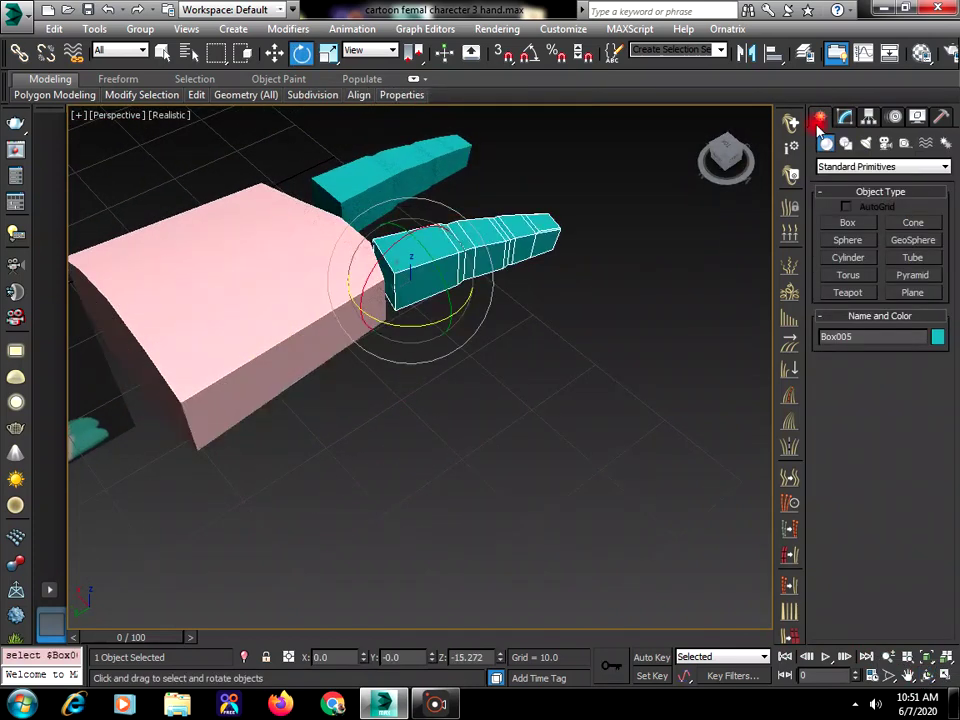
{"action": "left_click", "coordinate": [848, 118]}
{"action": "left_click", "coordinate": [897, 355]}
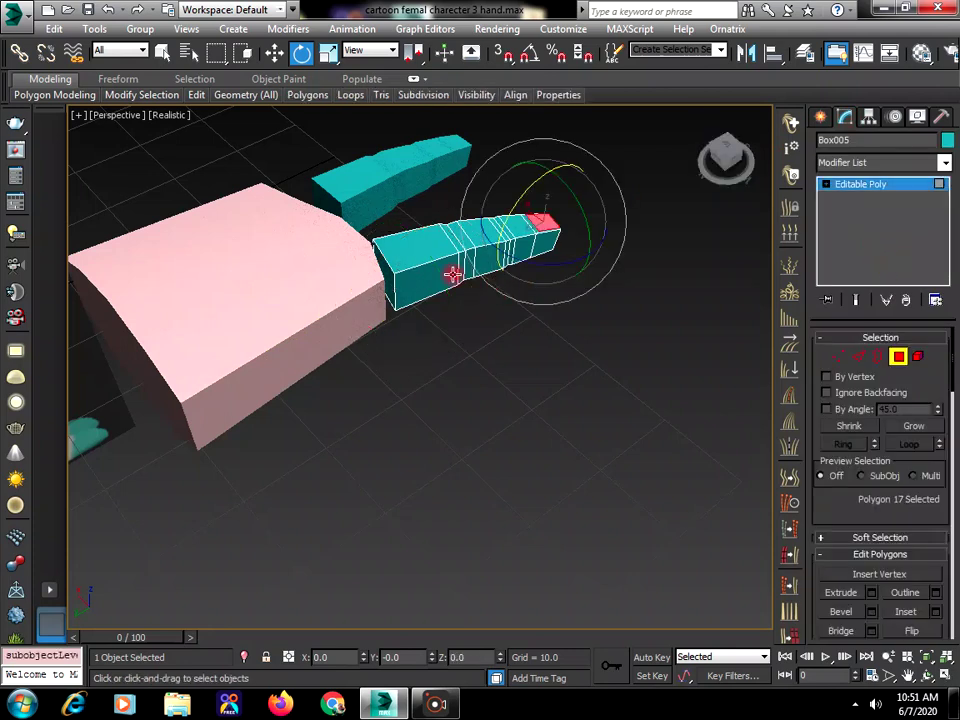
{"action": "left_click", "coordinate": [389, 272]}
{"action": "left_click", "coordinate": [664, 296]}
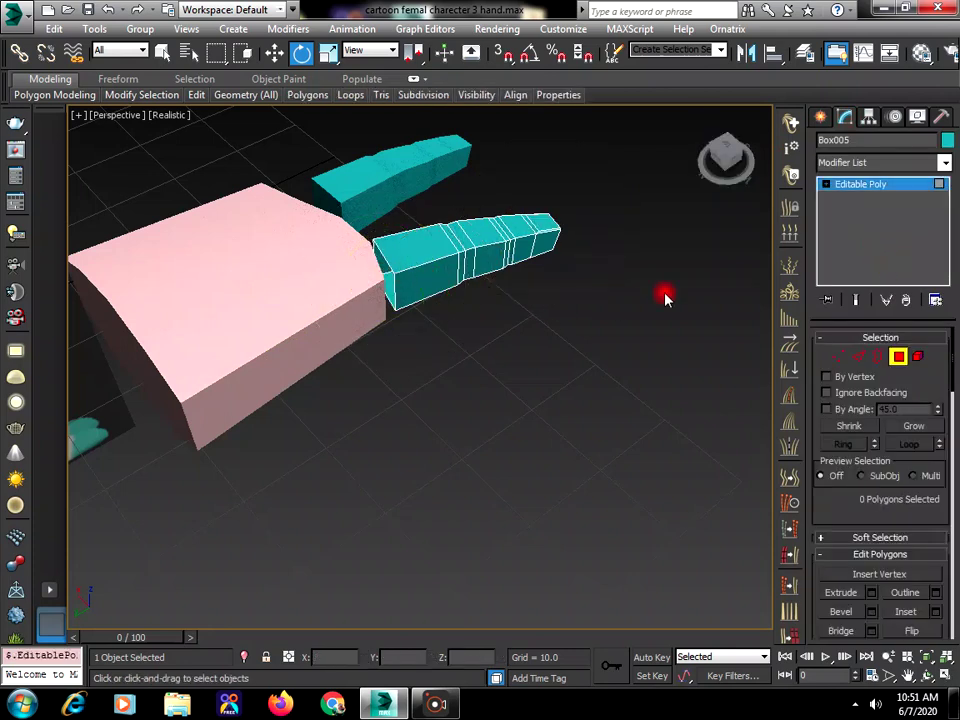
{"action": "left_click", "coordinate": [820, 117]}
{"action": "left_click", "coordinate": [614, 310]}
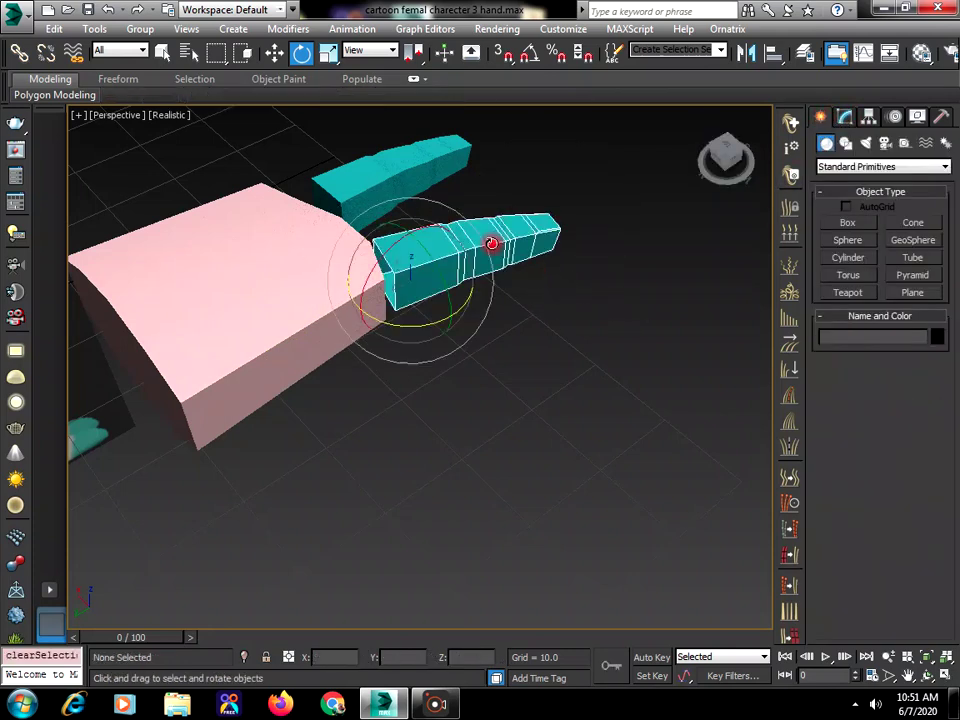
Attach the palm to the outer finger so both form one editable poly object.
{"action": "left_click", "coordinate": [493, 242]}
{"action": "left_click", "coordinate": [845, 117]}
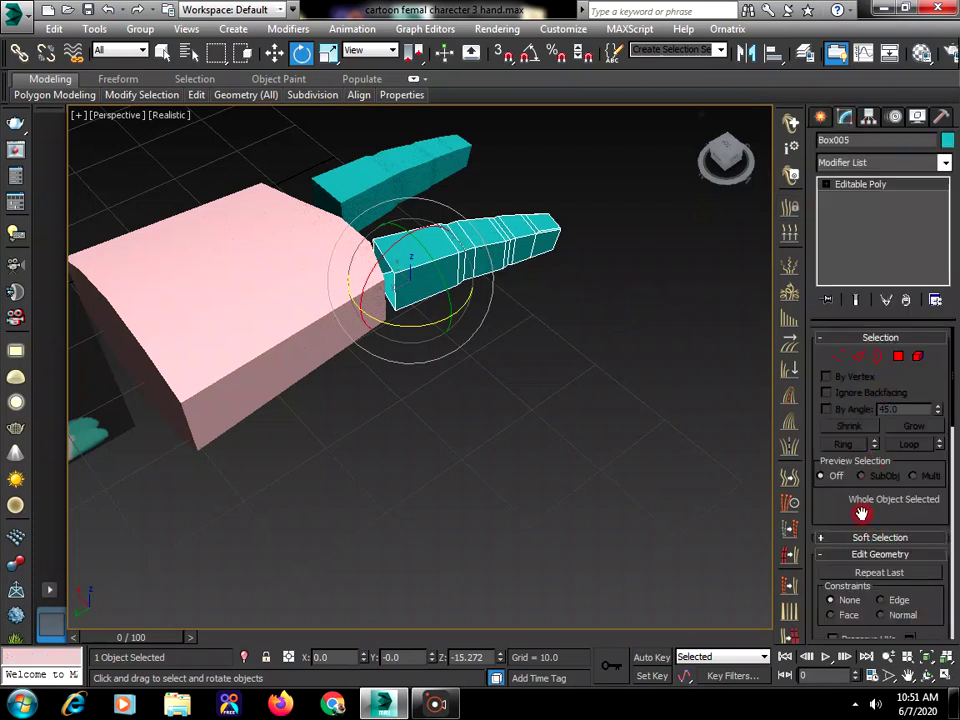
{"action": "left_click_drag", "start_coordinate": [861, 513], "coordinate": [900, 281]}
{"action": "left_click", "coordinate": [846, 444]}
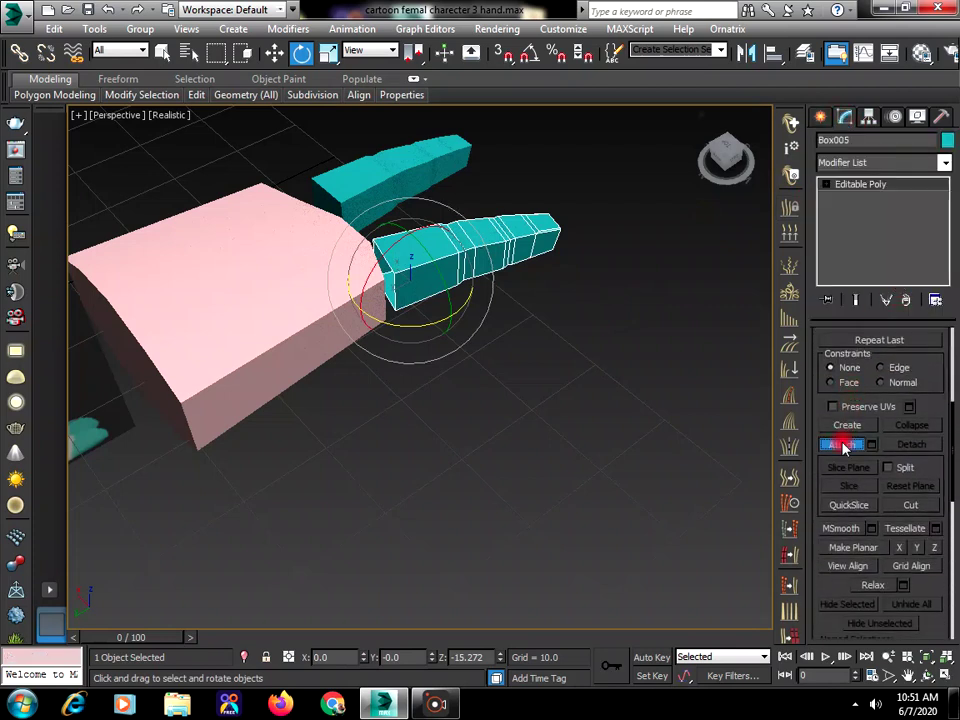
{"action": "left_click", "coordinate": [312, 293]}
{"action": "left_click", "coordinate": [822, 119]}
{"action": "key", "text": "e"}
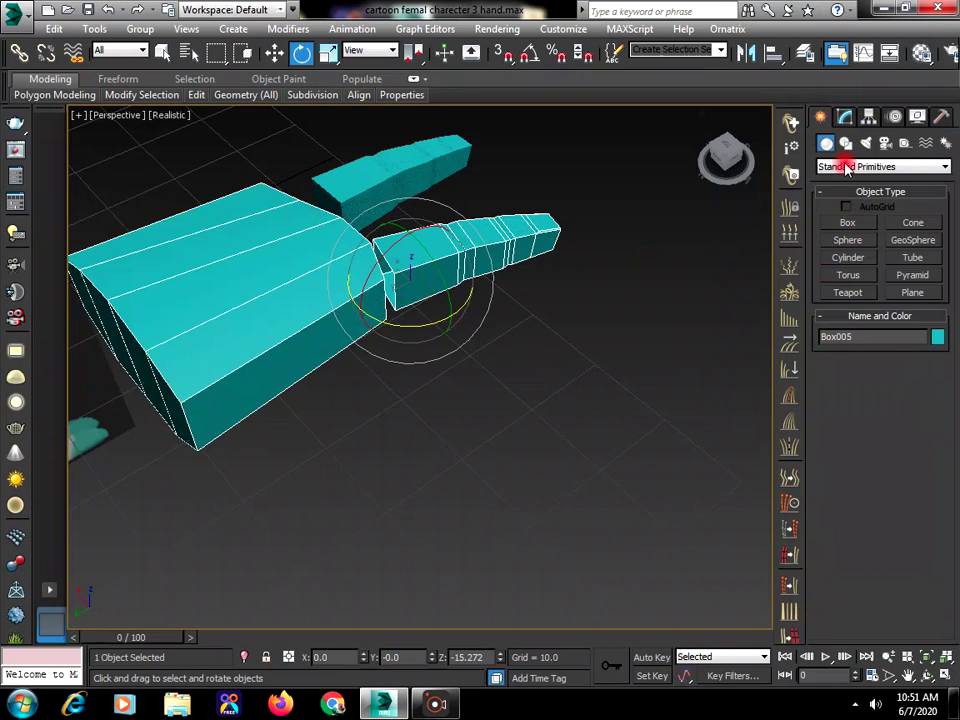
Target-weld the upper outer corner vertex of the finger's base to the palm's matching corner vertex.
{"action": "left_click", "coordinate": [845, 117]}
{"action": "left_click", "coordinate": [848, 184]}
{"action": "left_click", "coordinate": [838, 356]}
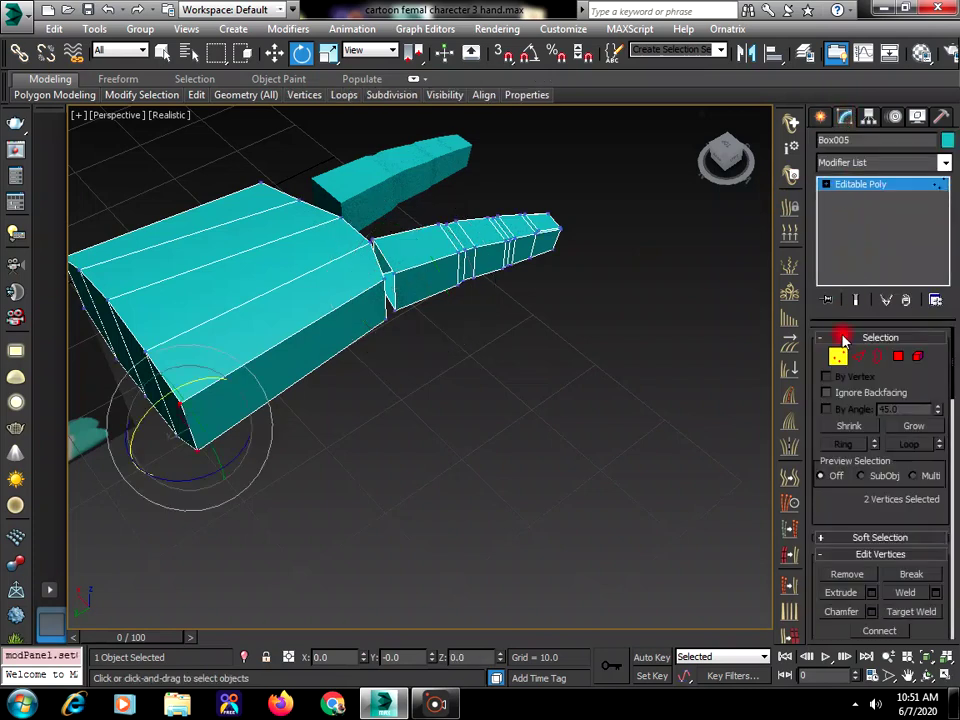
{"action": "left_click", "coordinate": [551, 372]}
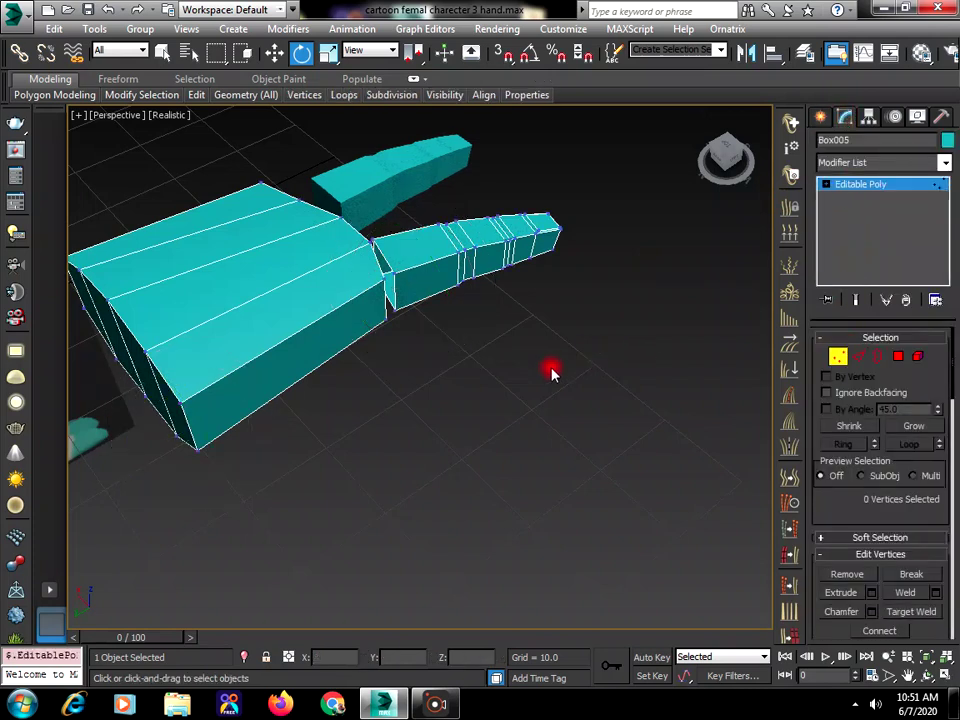
{"action": "left_click", "coordinate": [927, 677]}
{"action": "left_click_drag", "start_coordinate": [767, 570], "coordinate": [347, 336]}
{"action": "scroll", "coordinate": [378, 307], "scroll_direction": "up", "scroll_amount": 3}
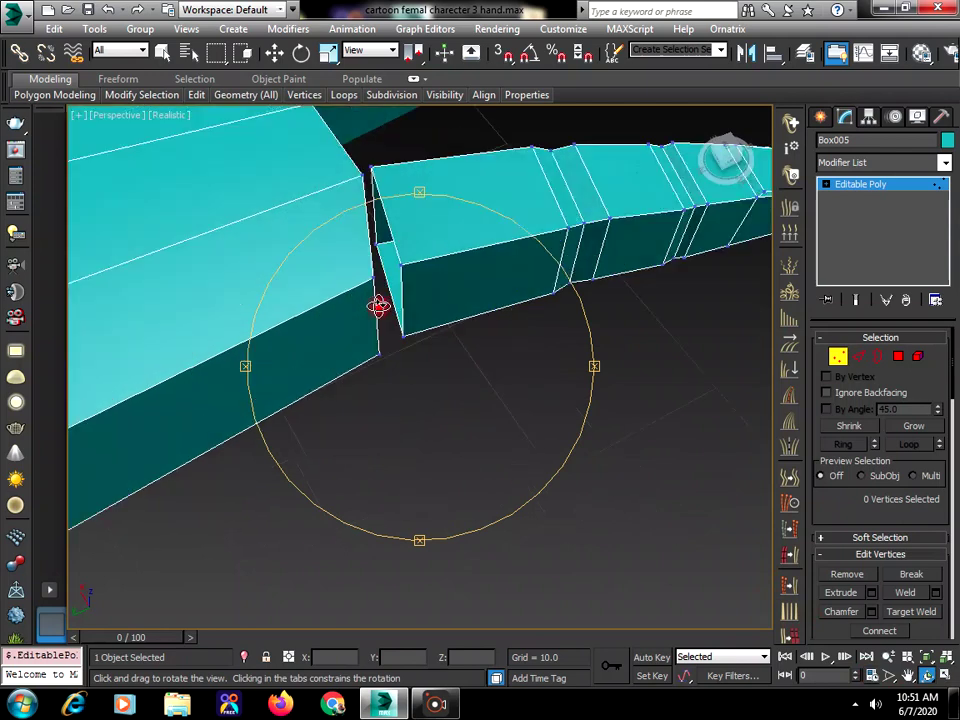
{"action": "right_click", "coordinate": [380, 300]}
{"action": "left_click", "coordinate": [401, 266]}
{"action": "right_click", "coordinate": [397, 261]}
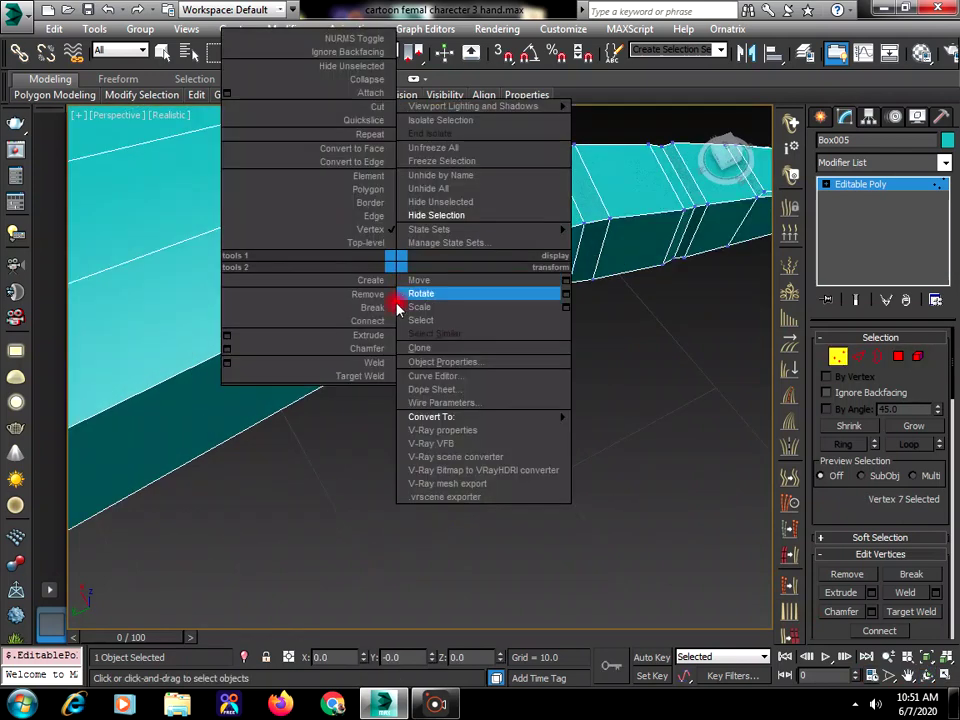
{"action": "left_click", "coordinate": [368, 375]}
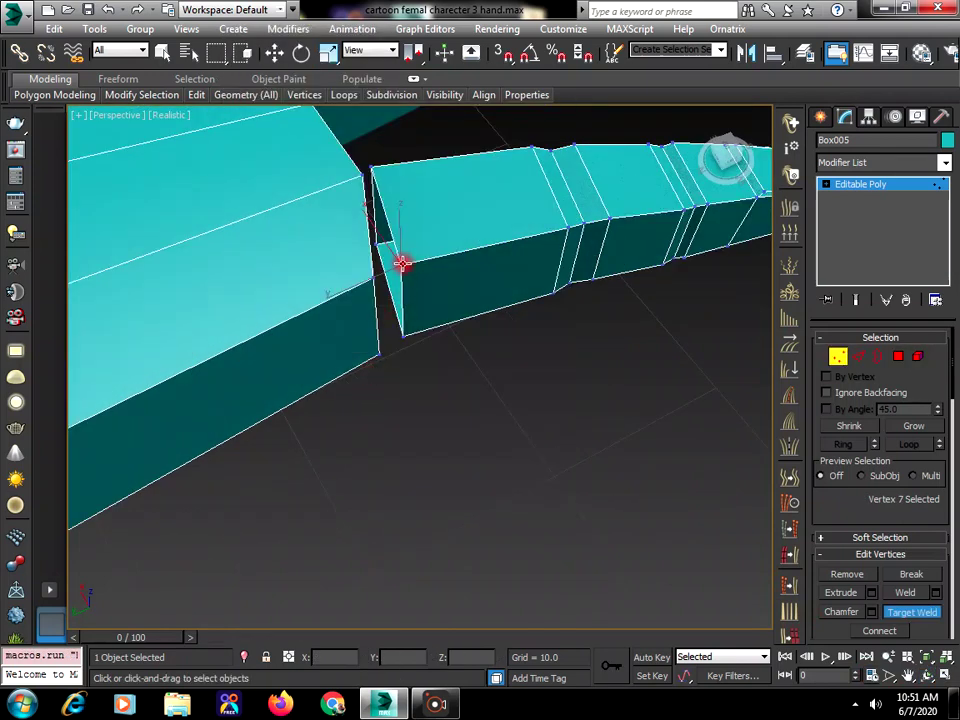
{"action": "left_click_drag", "start_coordinate": [392, 276], "coordinate": [373, 275]}
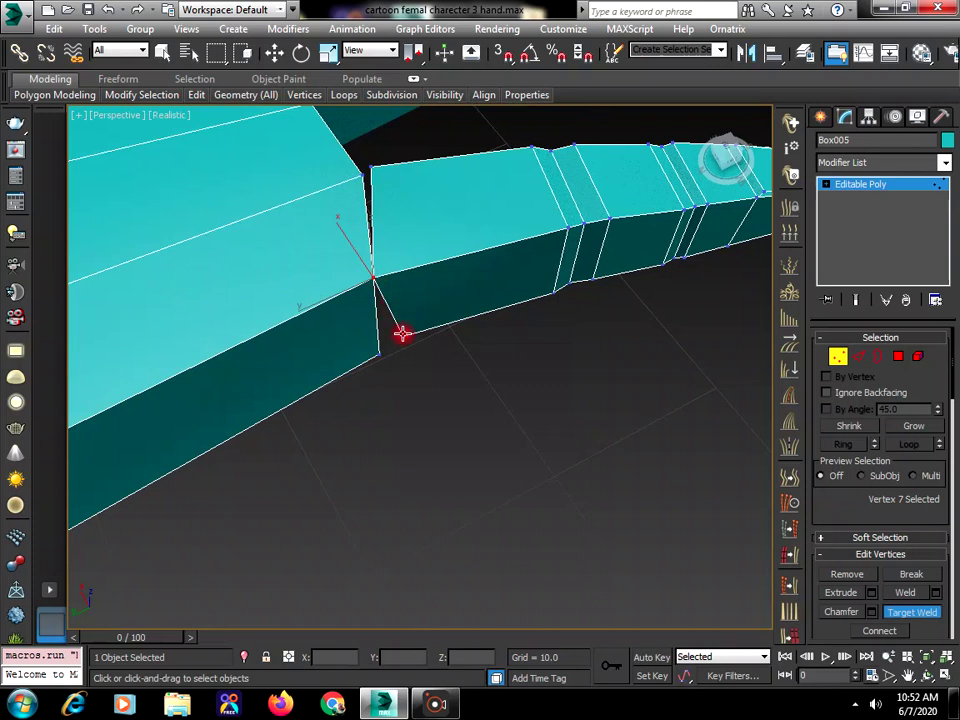
Target-weld the finger base's lower outer and upper inner corner vertices to the matching palm vertices.
{"action": "left_click", "coordinate": [381, 354]}
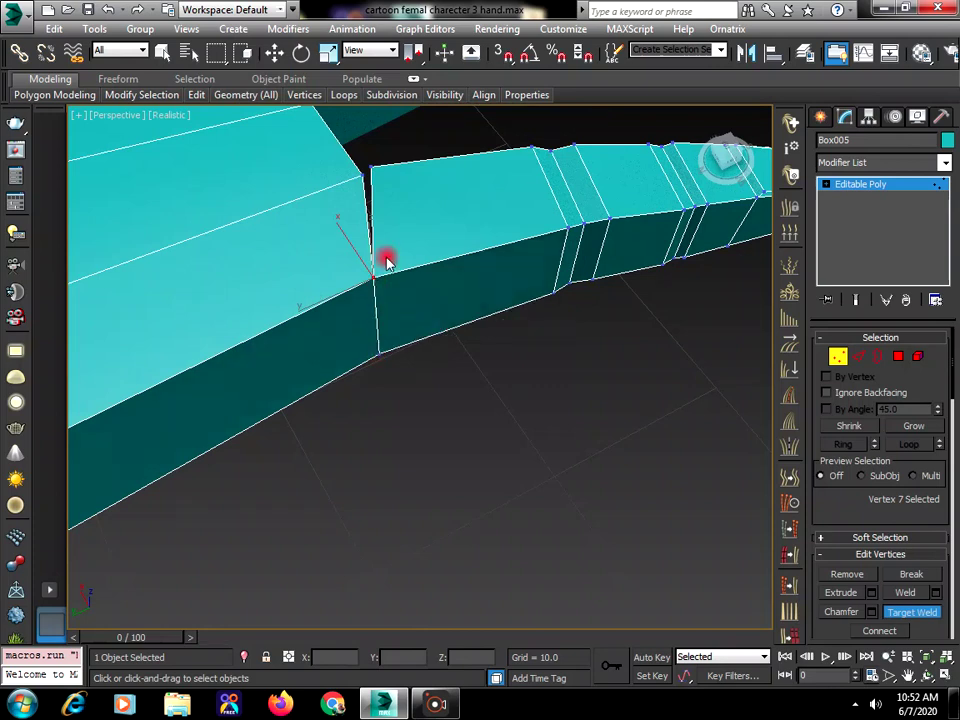
{"action": "left_click", "coordinate": [363, 175]}
{"action": "key", "text": "e"}
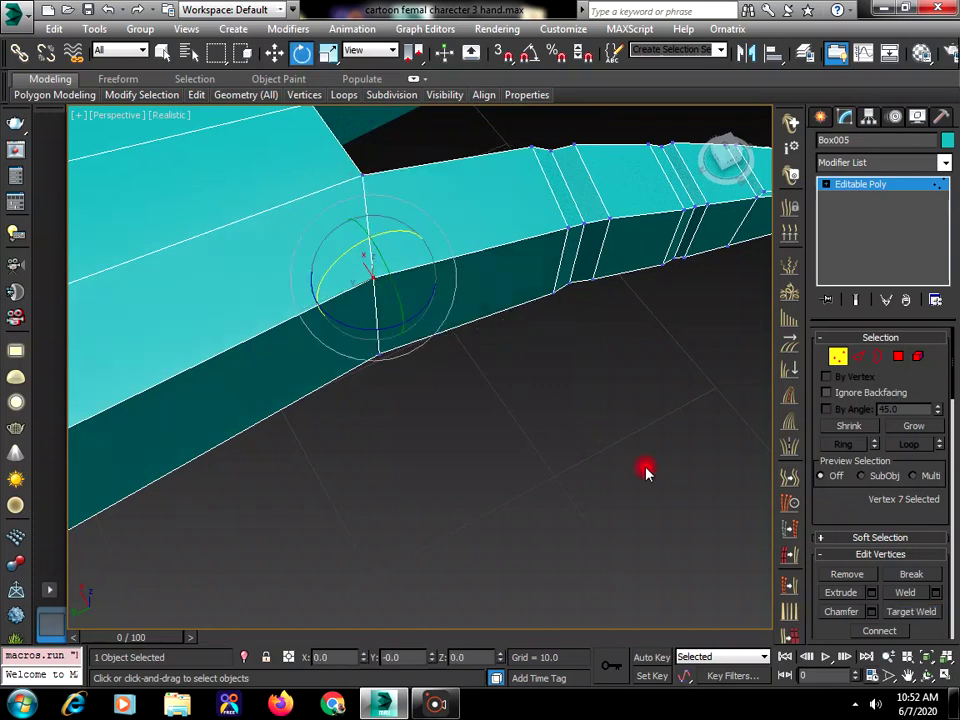
Target-weld the remaining inner corner vertex on the underside of the finger's base to the palm vertex beside it.
{"action": "left_click", "coordinate": [928, 676]}
{"action": "left_click_drag", "start_coordinate": [309, 270], "coordinate": [450, 429]}
{"action": "right_click", "coordinate": [443, 479]}
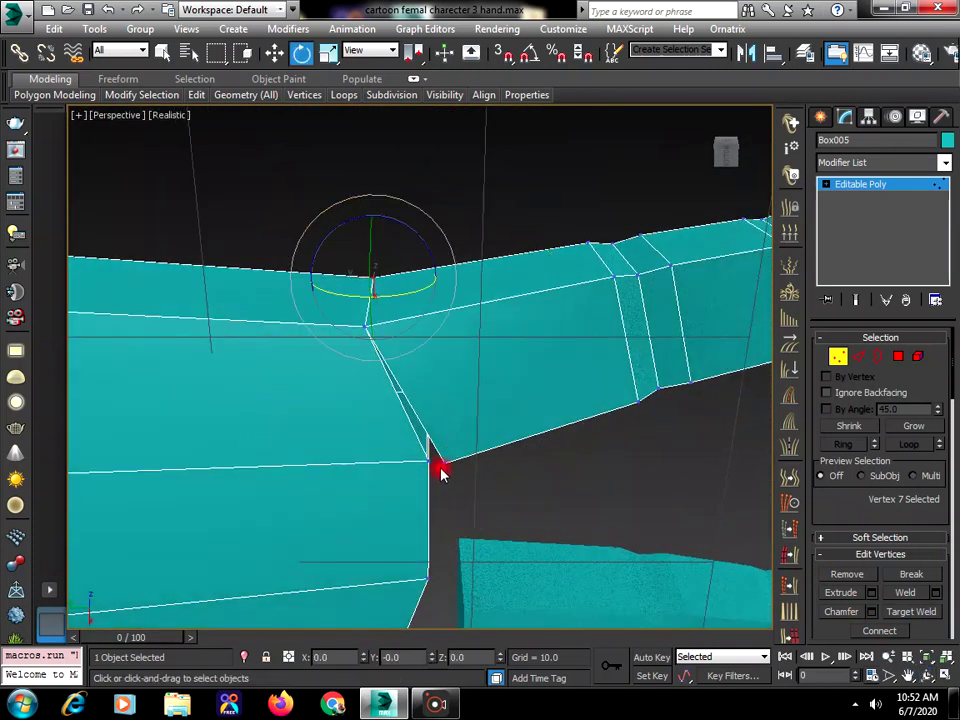
{"action": "left_click", "coordinate": [441, 470]}
{"action": "right_click", "coordinate": [441, 458]}
{"action": "left_click", "coordinate": [429, 557]}
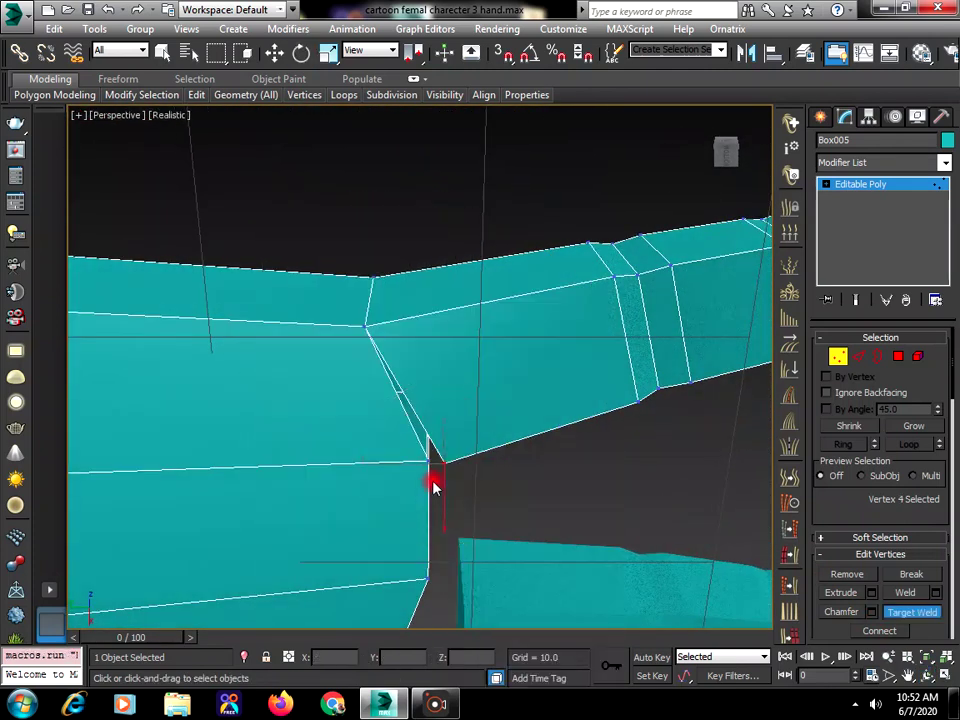
{"action": "left_click", "coordinate": [429, 459]}
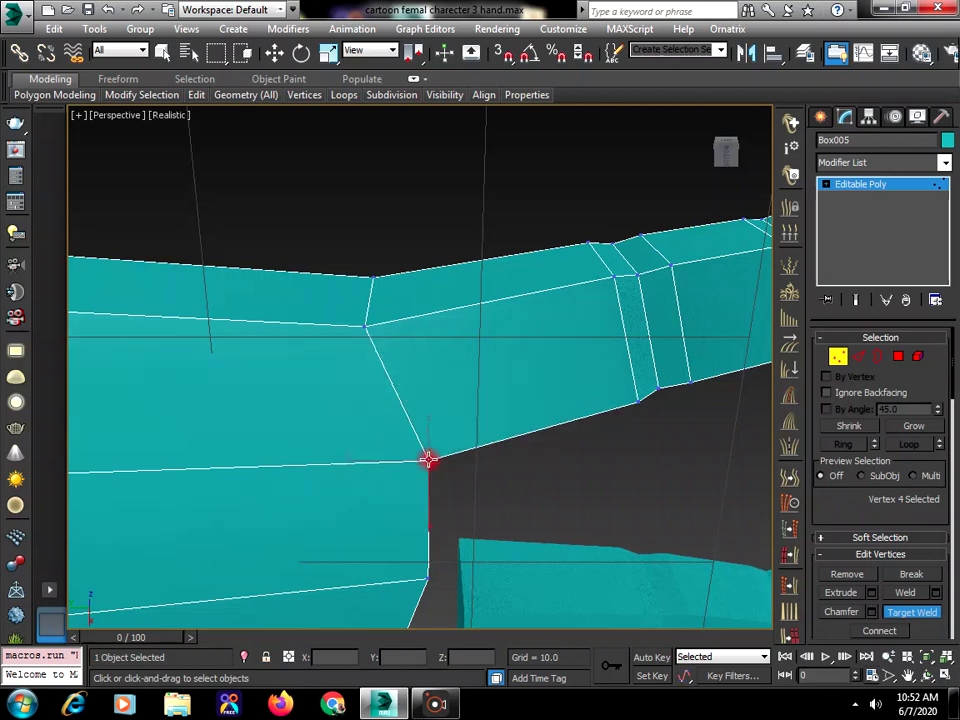
{"action": "right_click", "coordinate": [480, 452]}
{"action": "left_click", "coordinate": [383, 235]}
Preview the joined palm and finger with NURMS smoothing, and return to the unsmoothed mesh.
{"action": "left_click", "coordinate": [927, 676]}
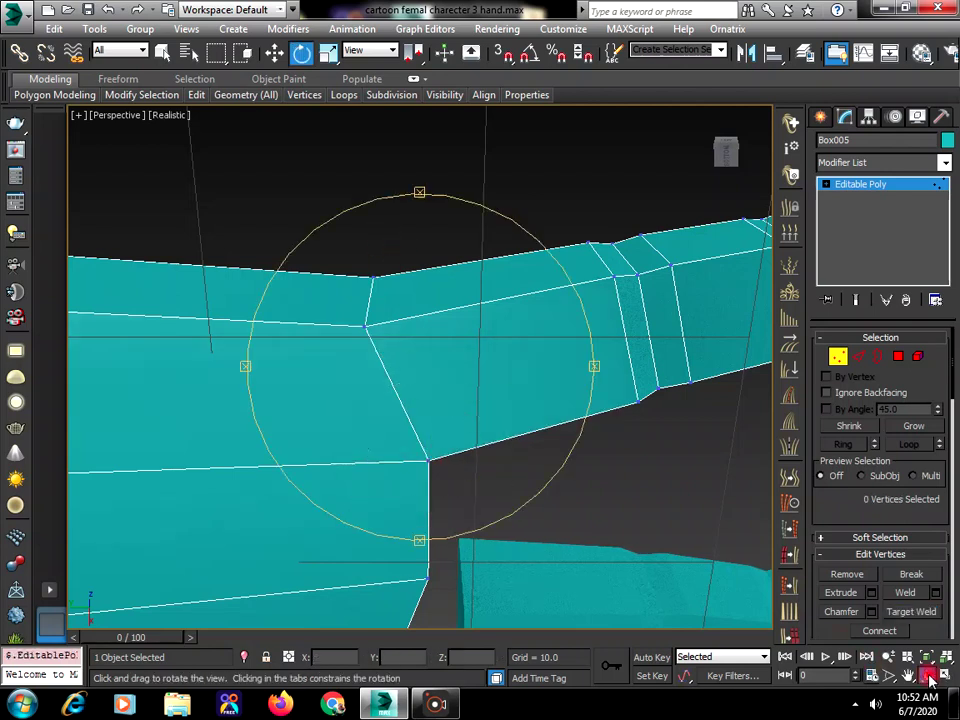
{"action": "left_click_drag", "start_coordinate": [390, 326], "coordinate": [435, 485]}
{"action": "scroll", "coordinate": [386, 437], "scroll_direction": "down", "scroll_amount": 5}
{"action": "right_click", "coordinate": [602, 330]}
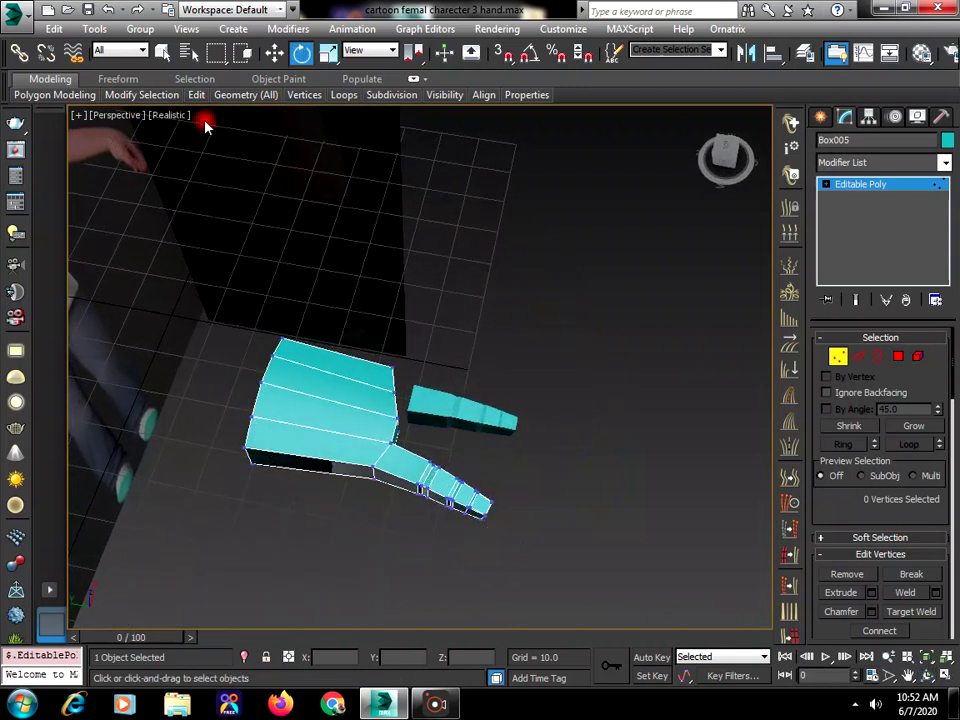
{"action": "mouse_move", "coordinate": [196, 94]}
{"action": "left_click", "coordinate": [254, 190]}
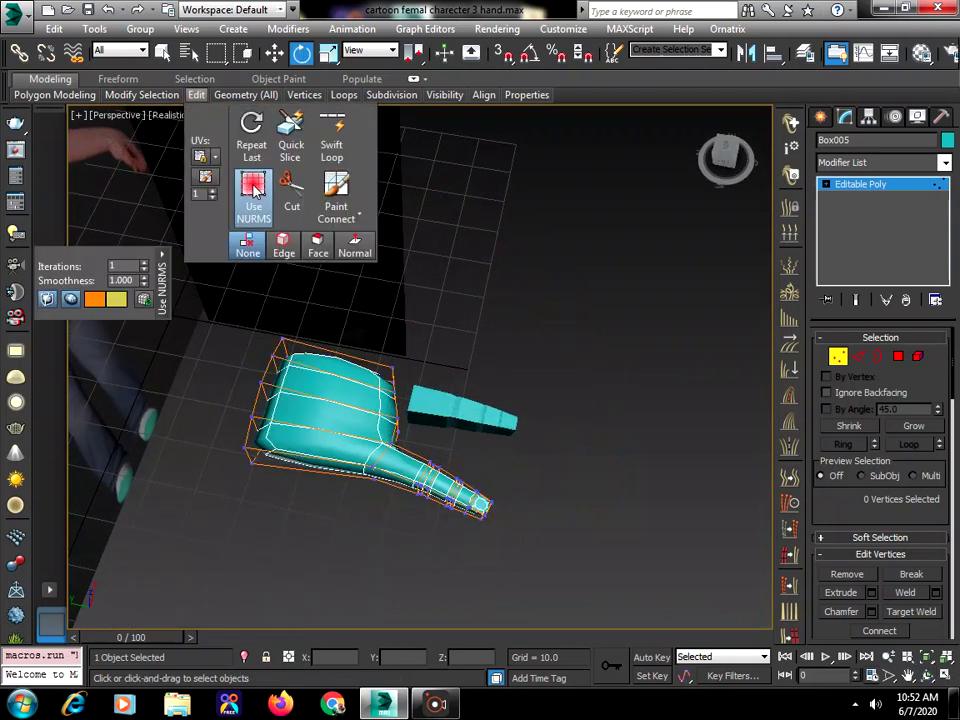
{"action": "left_click", "coordinate": [254, 190]}
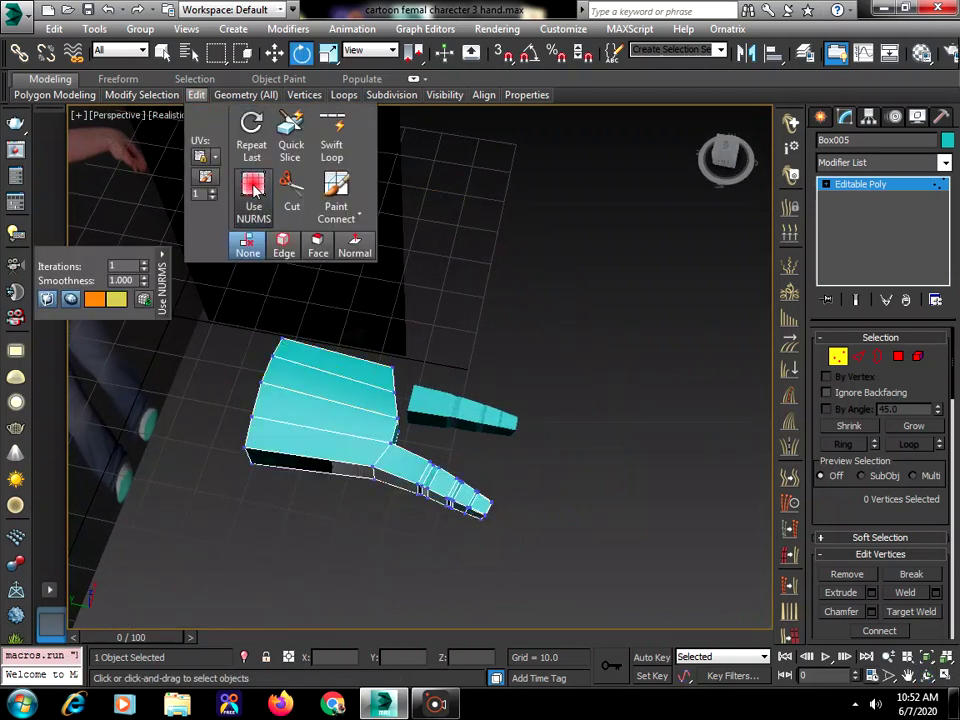
Move the outer finger's vertices from the first joint to the tip about 0.4 along X, toward the loose finger.
{"action": "left_click", "coordinate": [928, 677]}
{"action": "left_click_drag", "start_coordinate": [435, 463], "coordinate": [492, 486]}
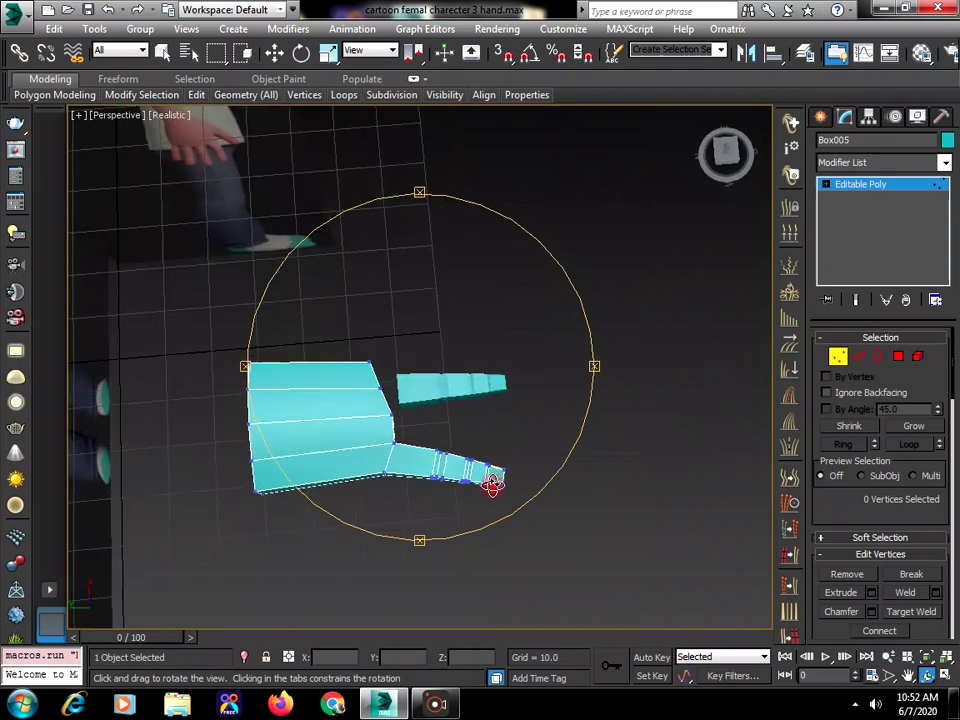
{"action": "right_click", "coordinate": [492, 486]}
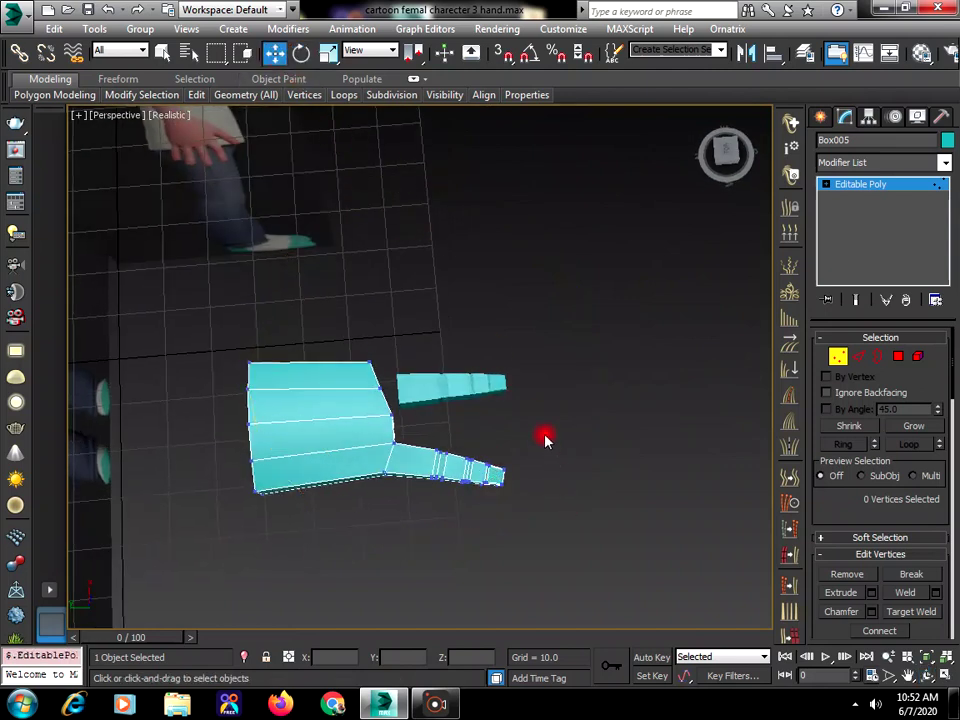
{"action": "left_click_drag", "start_coordinate": [542, 428], "coordinate": [428, 507]}
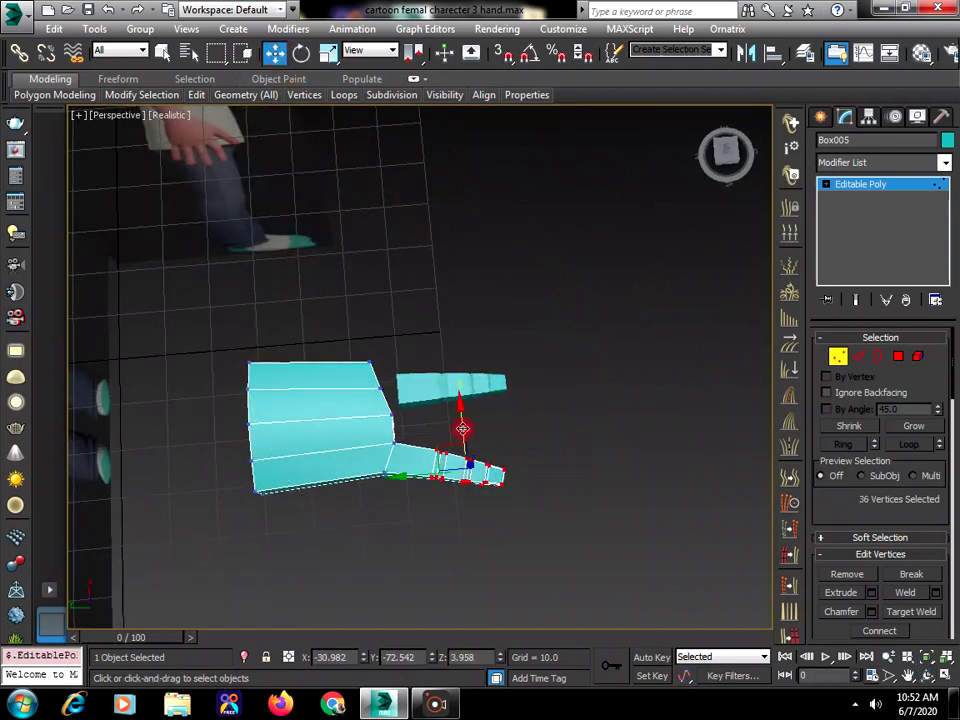
{"action": "left_click_drag", "start_coordinate": [462, 428], "coordinate": [466, 430]}
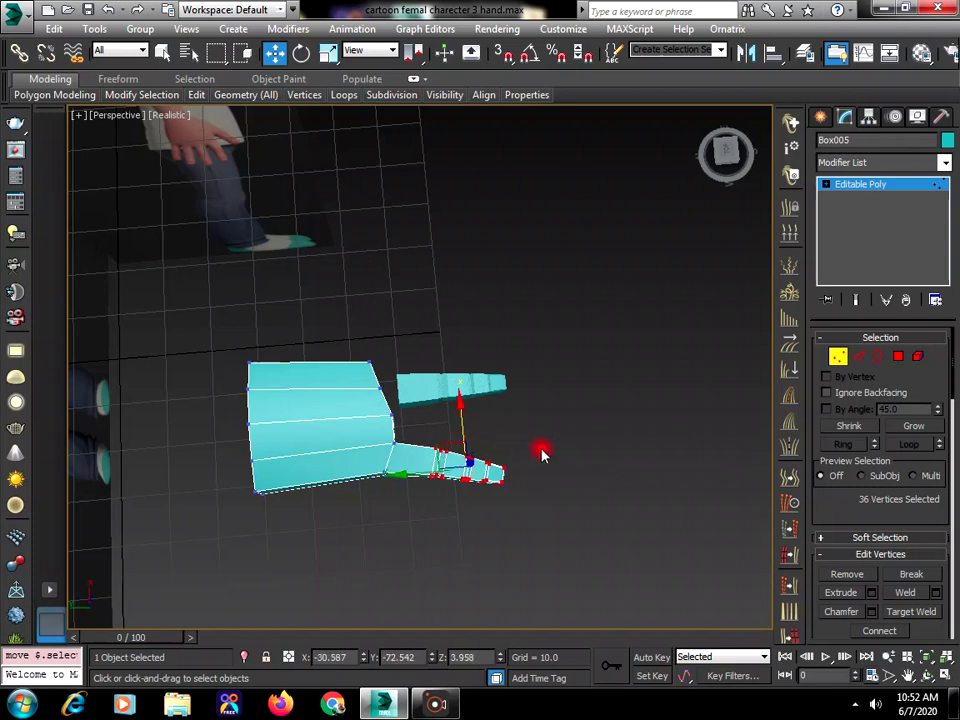
Move the outer finger's vertices from the second joint to the tip 0.709 along X, reducing its outward bend.
{"action": "left_click_drag", "start_coordinate": [530, 437], "coordinate": [491, 464]}
{"action": "left_click_drag", "start_coordinate": [460, 503], "coordinate": [460, 503]}
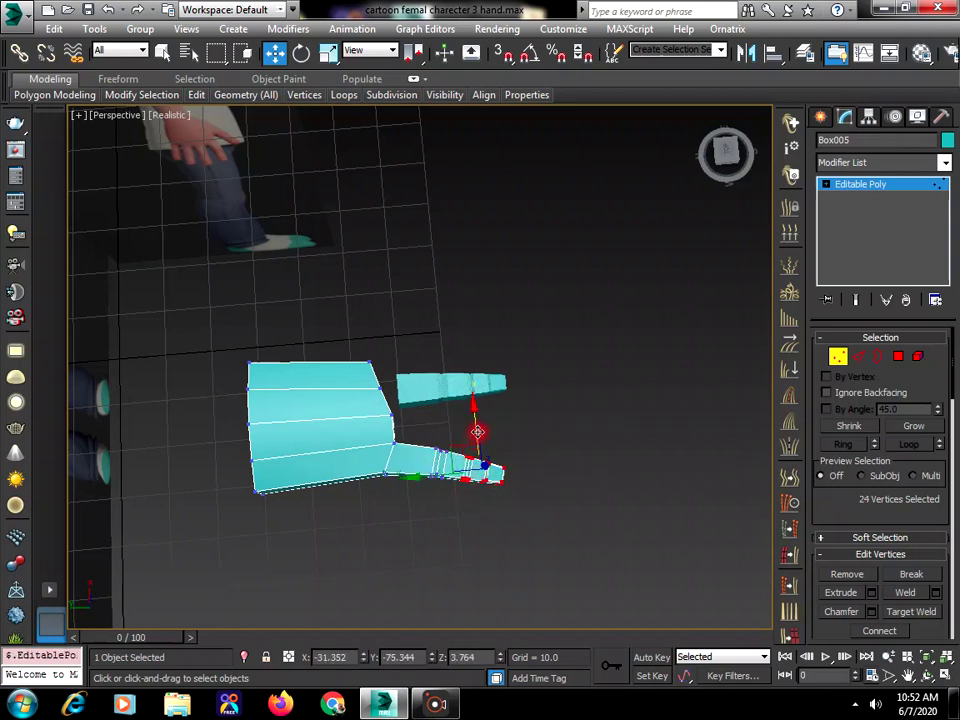
{"action": "left_click_drag", "start_coordinate": [477, 432], "coordinate": [479, 428]}
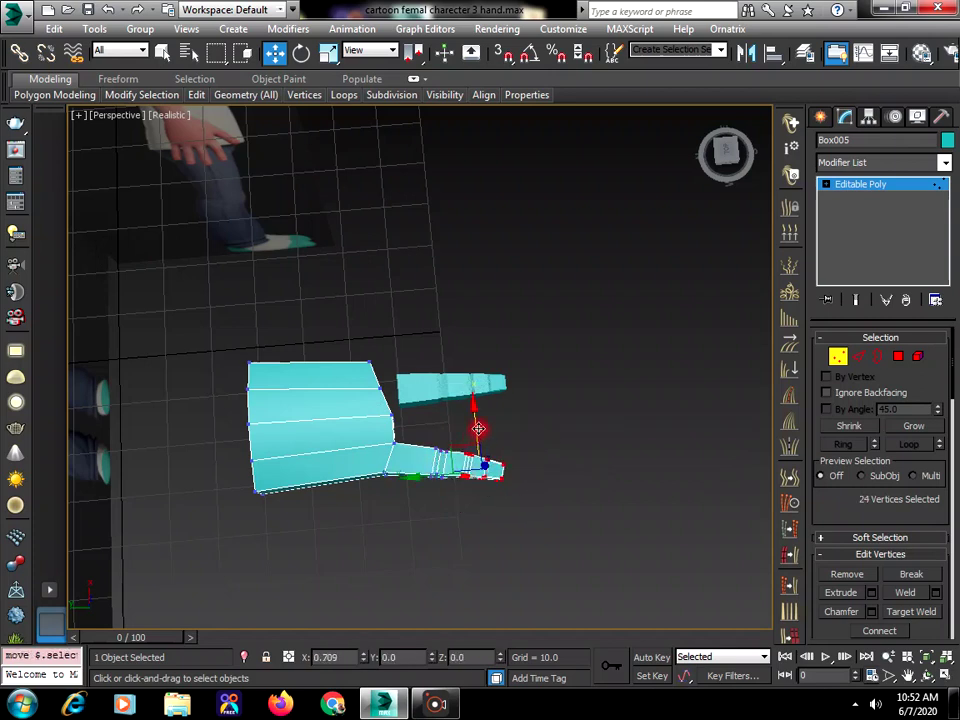
{"action": "left_click", "coordinate": [544, 441]}
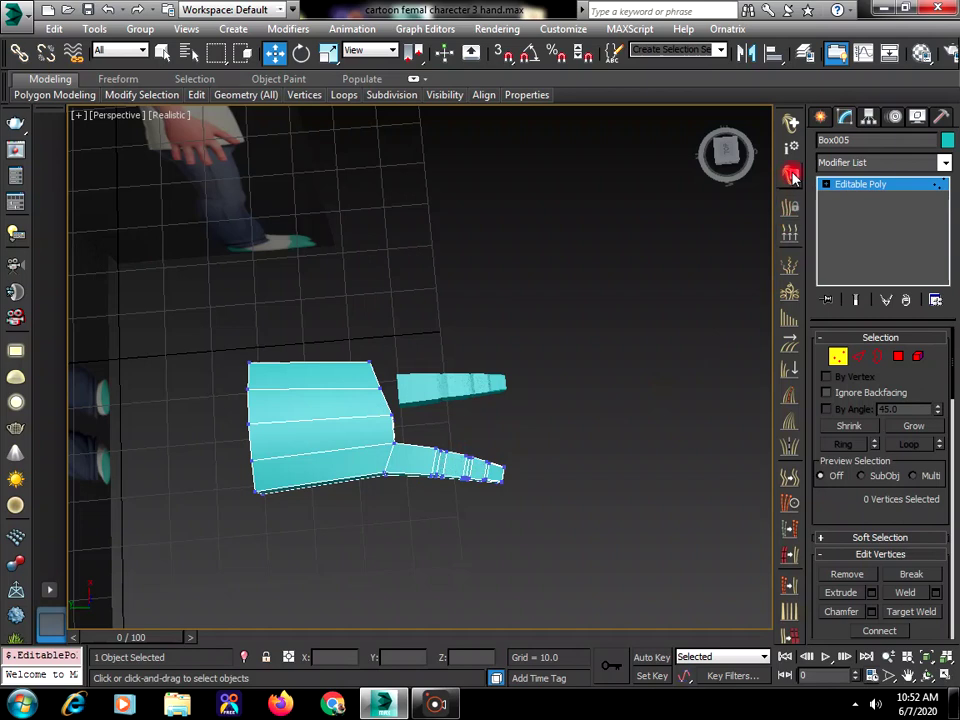
Leave vertex editing and clone the loose finger along X, spacing the two loose fingers in front of the palm.
{"action": "left_click", "coordinate": [826, 122]}
{"action": "left_click", "coordinate": [450, 374]}
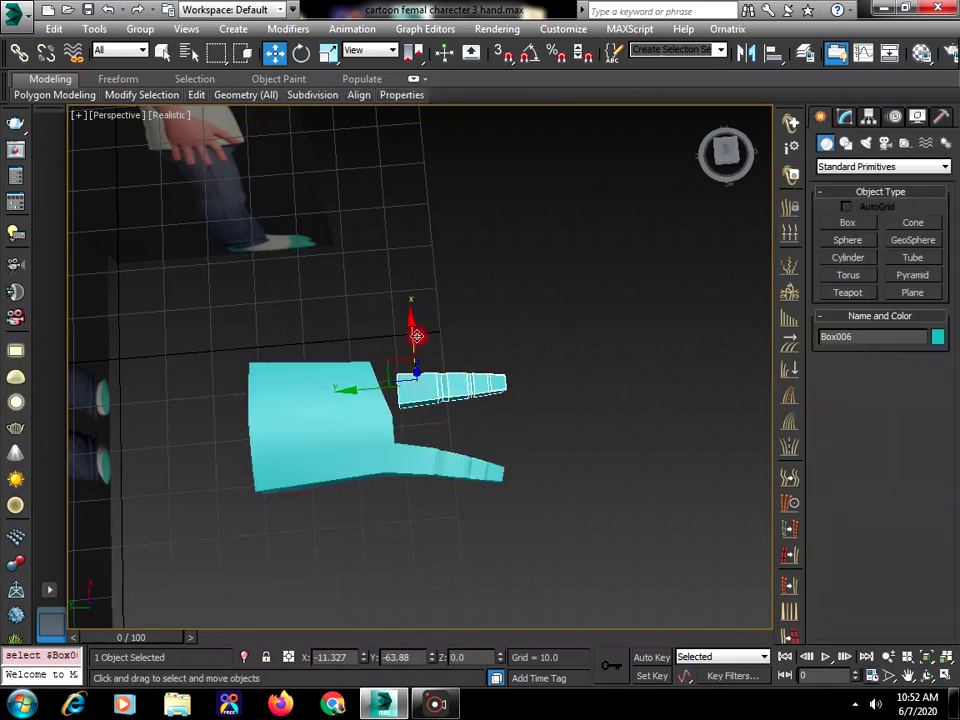
{"action": "mouse_move", "coordinate": [416, 336]}
{"action": "left_mouse_down"}
{"action": "mouse_move", "coordinate": [411, 362]}
{"action": "mouse_move", "coordinate": [414, 305]}
{"action": "left_mouse_up"}
{"action": "left_click", "coordinate": [512, 423]}
{"action": "left_click", "coordinate": [574, 476]}
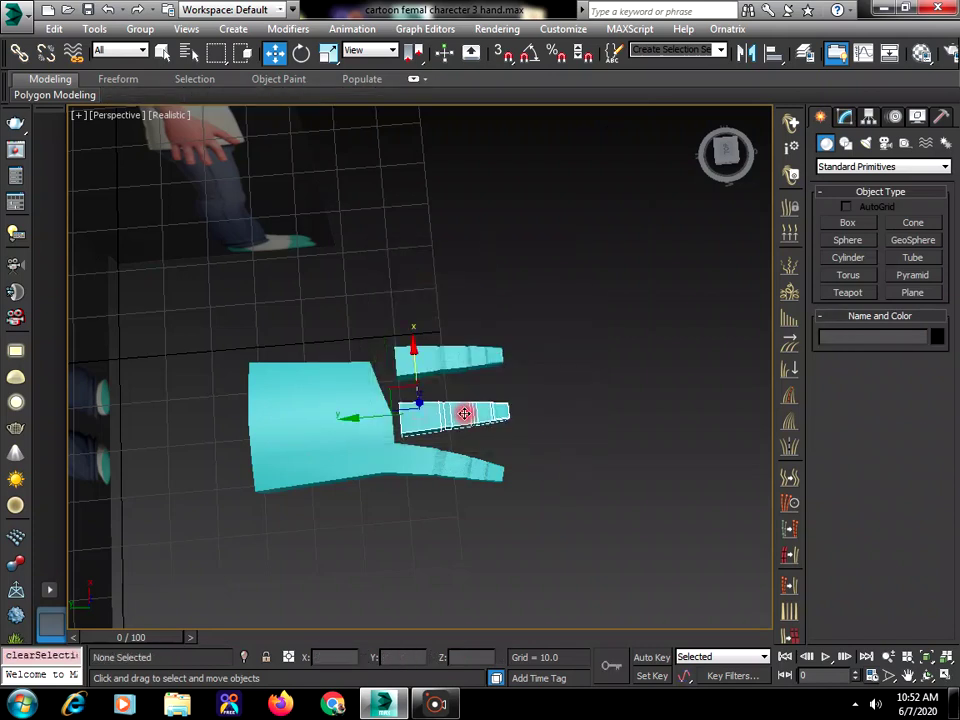
Examine from the front how the middle loose finger lines up with the palm's segmented end face.
{"action": "left_click", "coordinate": [463, 411]}
{"action": "left_click", "coordinate": [932, 676]}
{"action": "left_click_drag", "start_coordinate": [508, 484], "coordinate": [417, 403]}
{"action": "scroll", "coordinate": [420, 403], "scroll_direction": "up", "scroll_amount": 8}
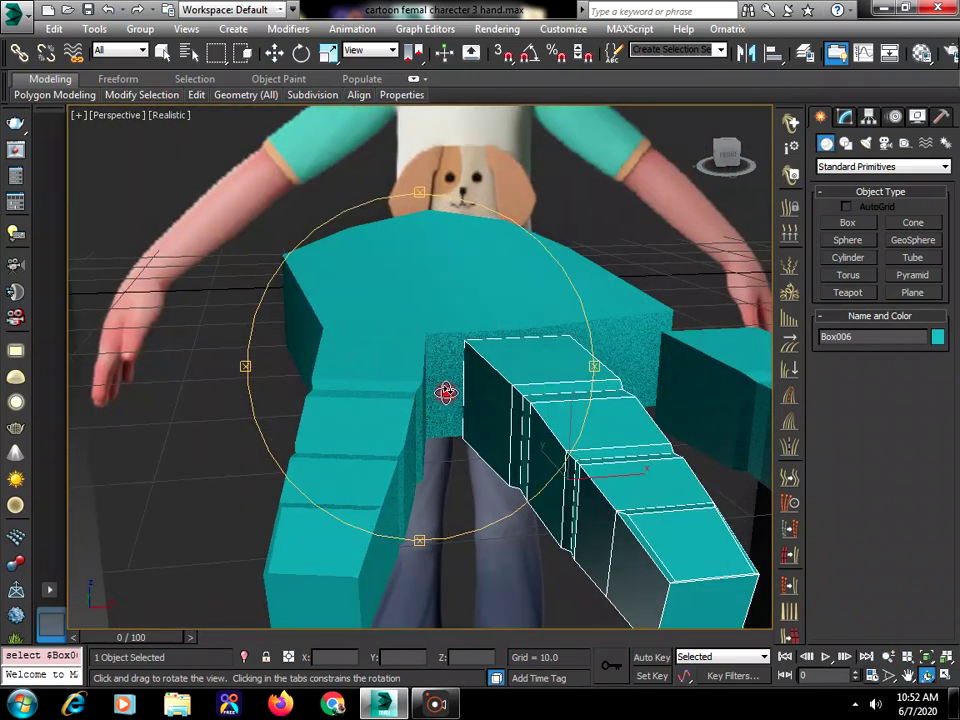
{"action": "right_click", "coordinate": [446, 392]}
{"action": "left_click", "coordinate": [453, 360]}
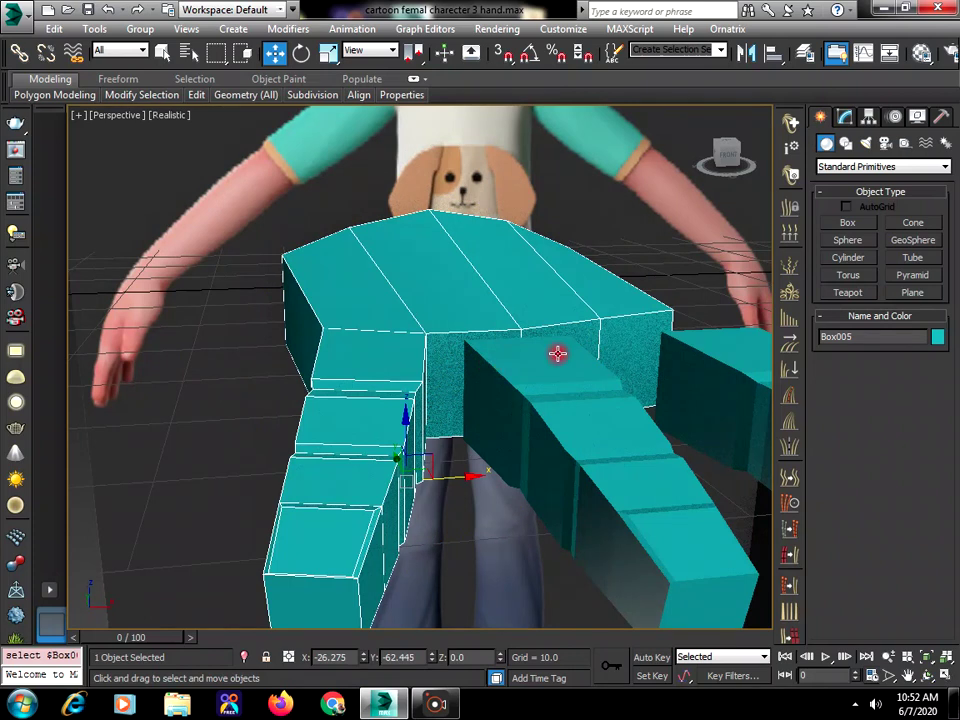
{"action": "left_click", "coordinate": [845, 119]}
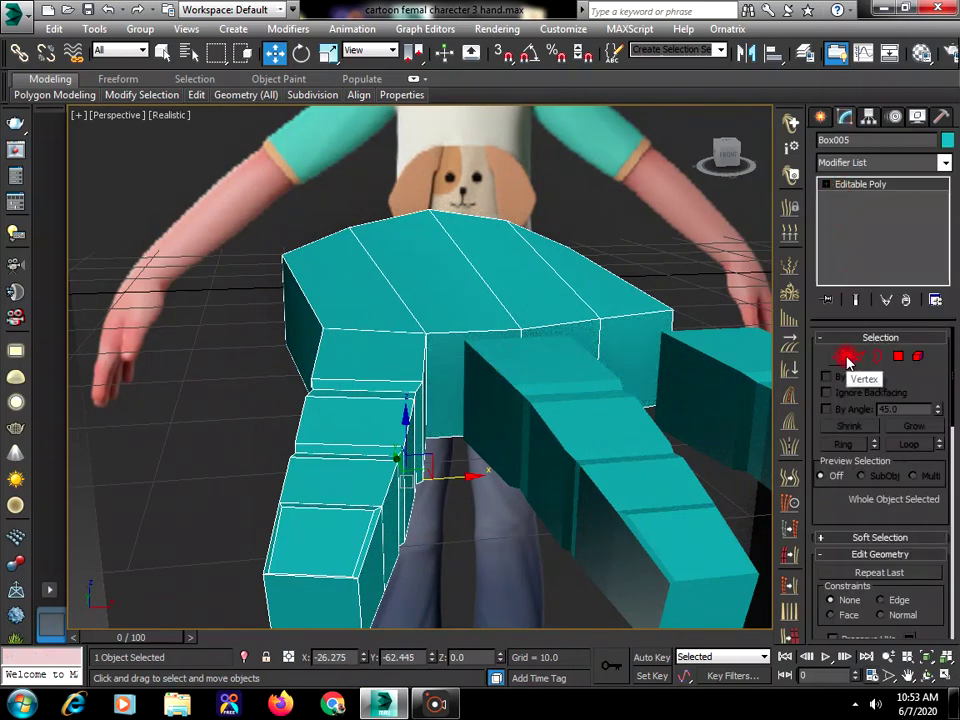
{"action": "left_click", "coordinate": [858, 357]}
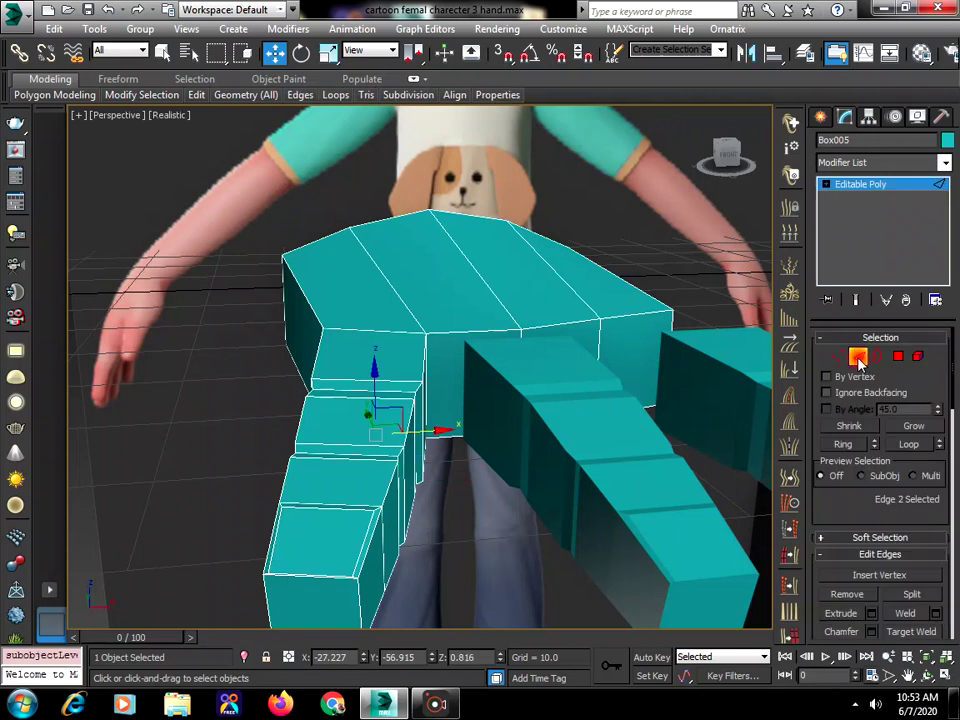
{"action": "left_click", "coordinate": [926, 676]}
{"action": "mouse_move", "coordinate": [444, 430]}
{"action": "left_mouse_down"}
{"action": "mouse_move", "coordinate": [429, 414]}
{"action": "mouse_move", "coordinate": [431, 437]}
{"action": "left_mouse_up"}
{"action": "left_click_drag", "start_coordinate": [540, 390], "coordinate": [525, 381]}
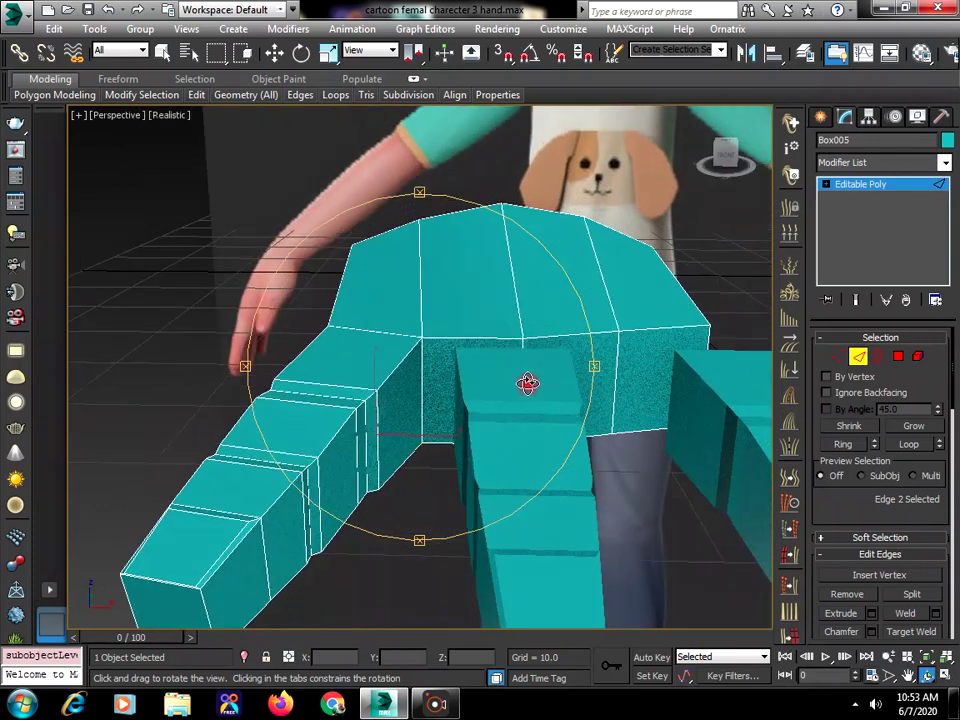
{"action": "right_click", "coordinate": [601, 355]}
Move the middle loose finger -1.59 along X, closer to the attached outer finger.
{"action": "left_click", "coordinate": [820, 119]}
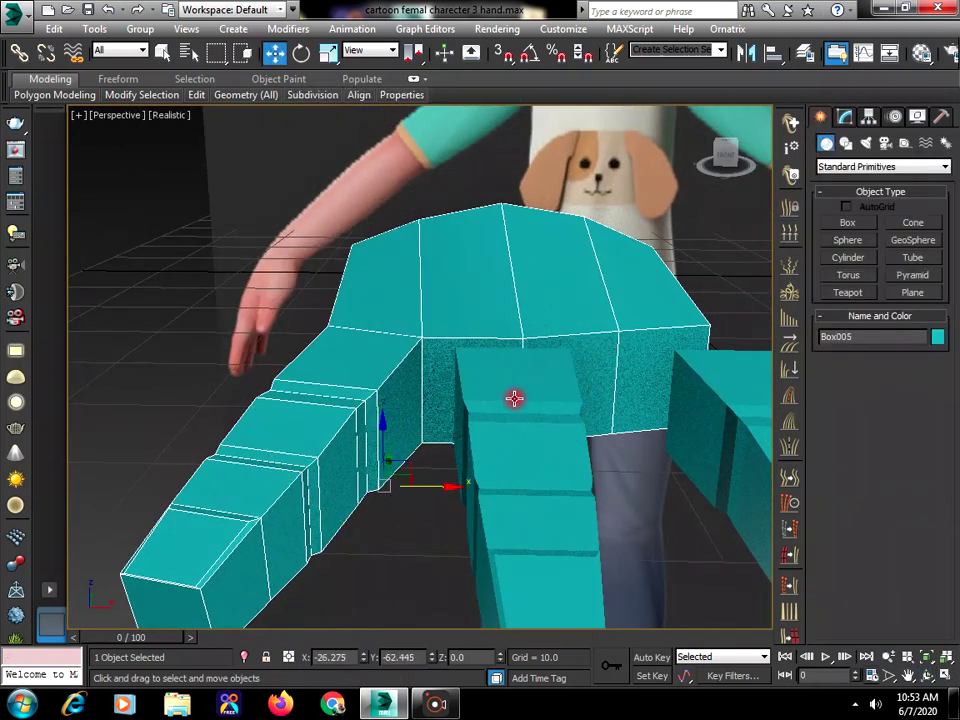
{"action": "left_click", "coordinate": [540, 461]}
{"action": "left_click_drag", "start_coordinate": [598, 498], "coordinate": [576, 497]}
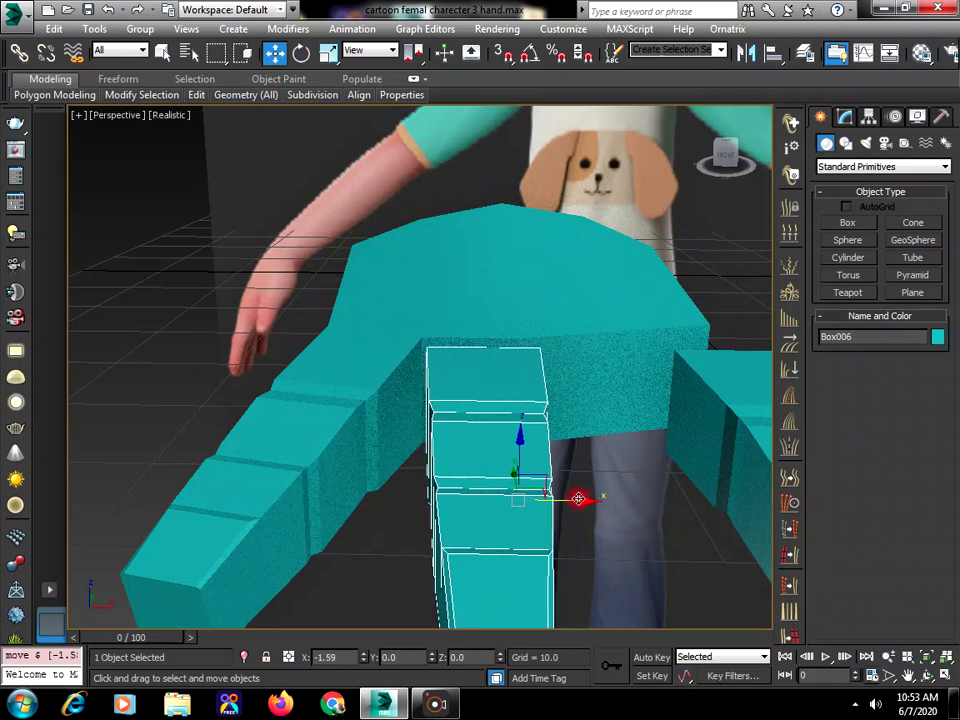
Insert three lengthwise edge loops in the palm with Swift Loop, one close beside each existing division between fingers.
{"action": "left_click", "coordinate": [556, 321]}
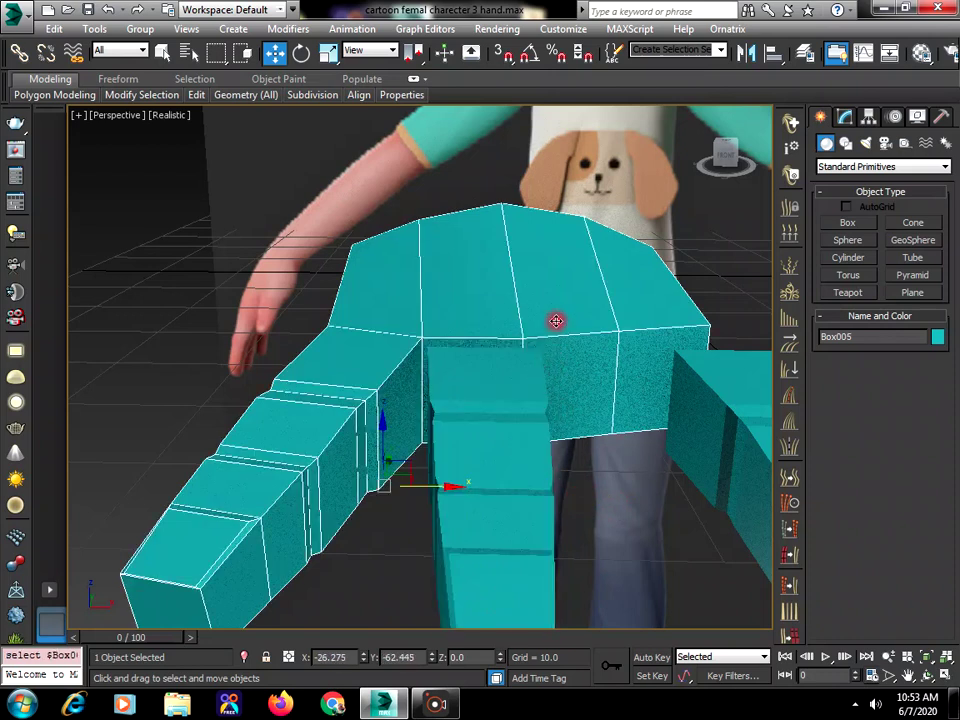
{"action": "left_click", "coordinate": [845, 118]}
{"action": "left_click", "coordinate": [838, 357]}
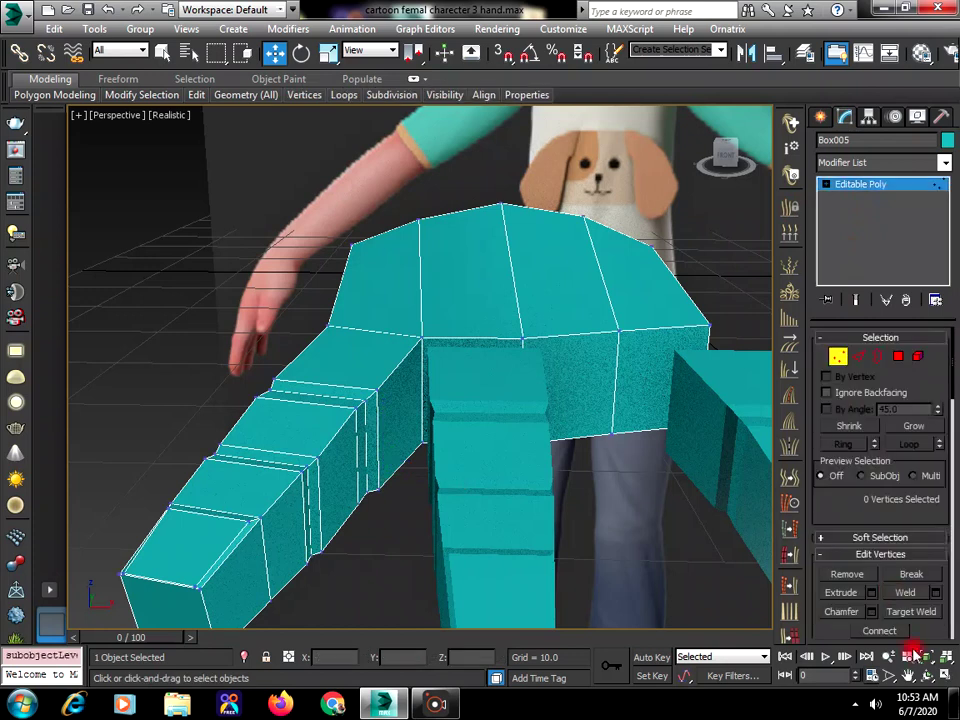
{"action": "left_click", "coordinate": [926, 679]}
{"action": "left_click_drag", "start_coordinate": [486, 403], "coordinate": [491, 401]}
{"action": "right_click", "coordinate": [443, 433]}
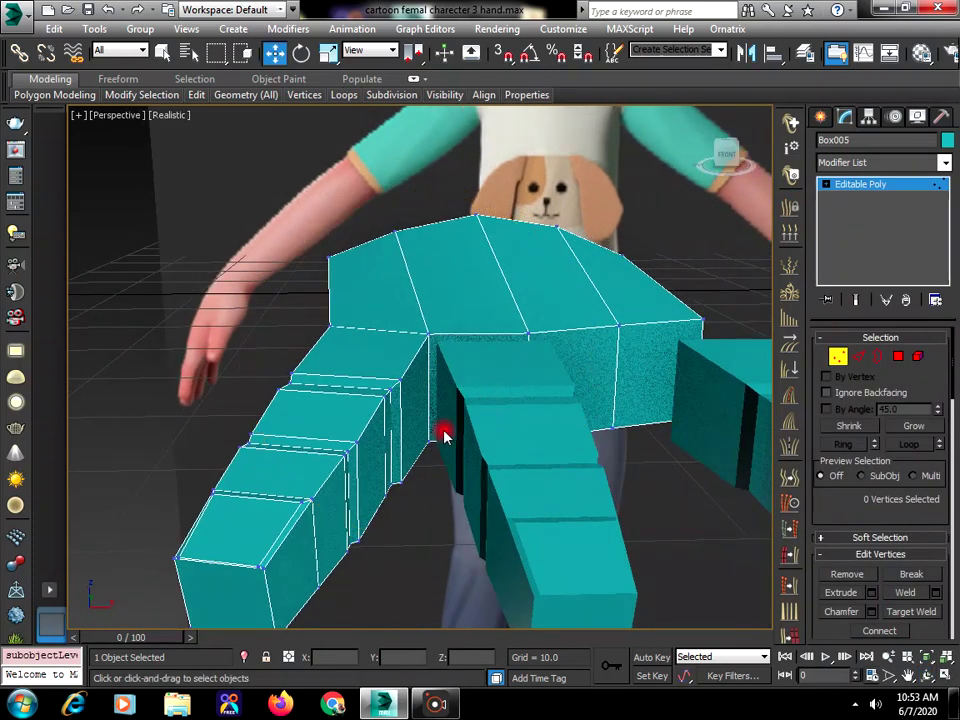
{"action": "mouse_move", "coordinate": [197, 94]}
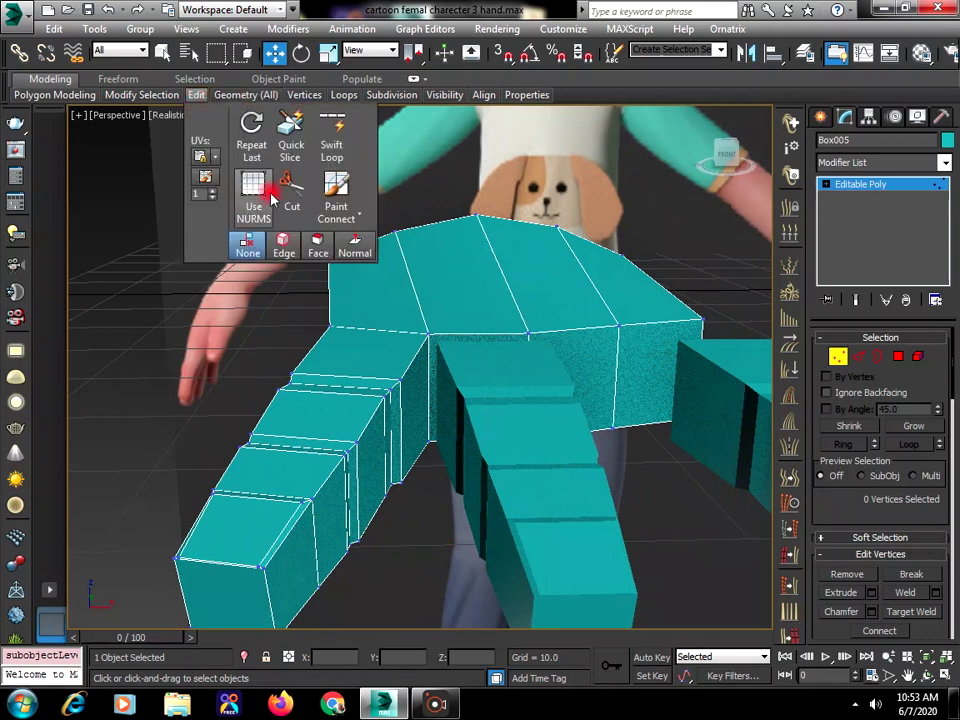
{"action": "left_click", "coordinate": [331, 145]}
{"action": "left_click", "coordinate": [439, 336]}
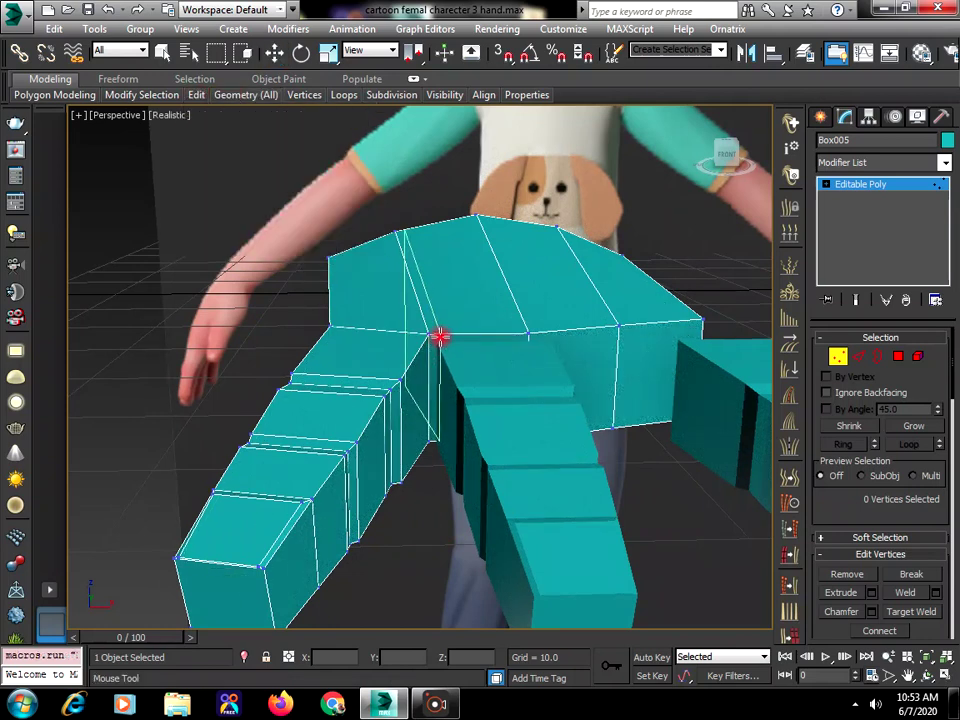
{"action": "left_click_drag", "start_coordinate": [439, 336], "coordinate": [543, 337]}
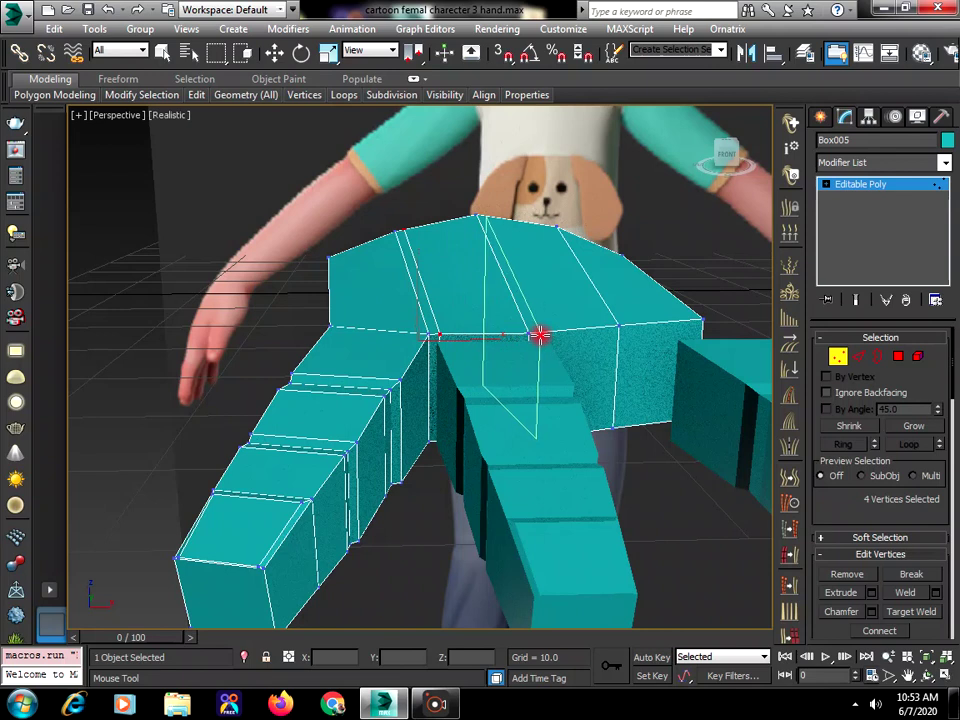
{"action": "left_click", "coordinate": [538, 335]}
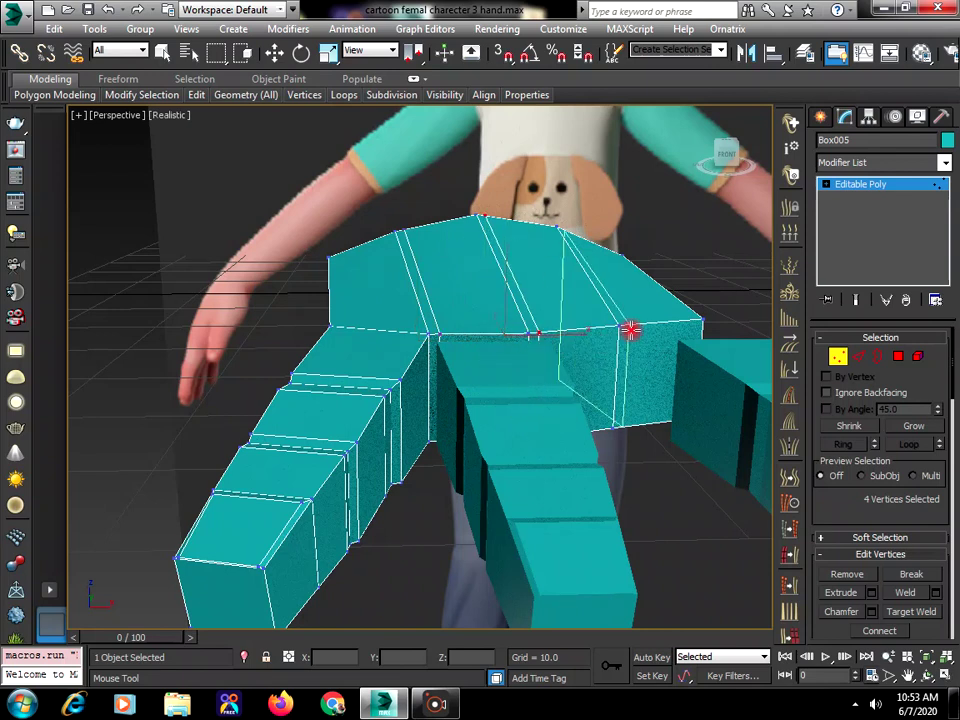
{"action": "left_click", "coordinate": [627, 328]}
{"action": "right_click", "coordinate": [630, 329]}
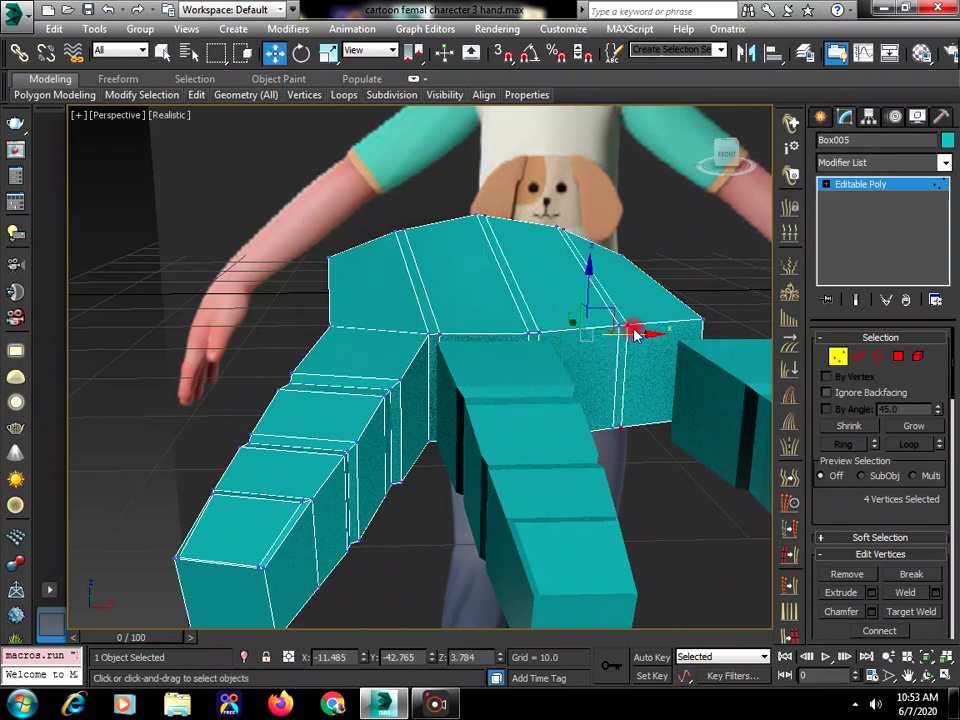
Delete the three wide polygons on the palm's front face, keeping the narrow strips between them, and leave polygon editing.
{"action": "left_click", "coordinate": [900, 358]}
{"action": "left_click", "coordinate": [472, 339]}
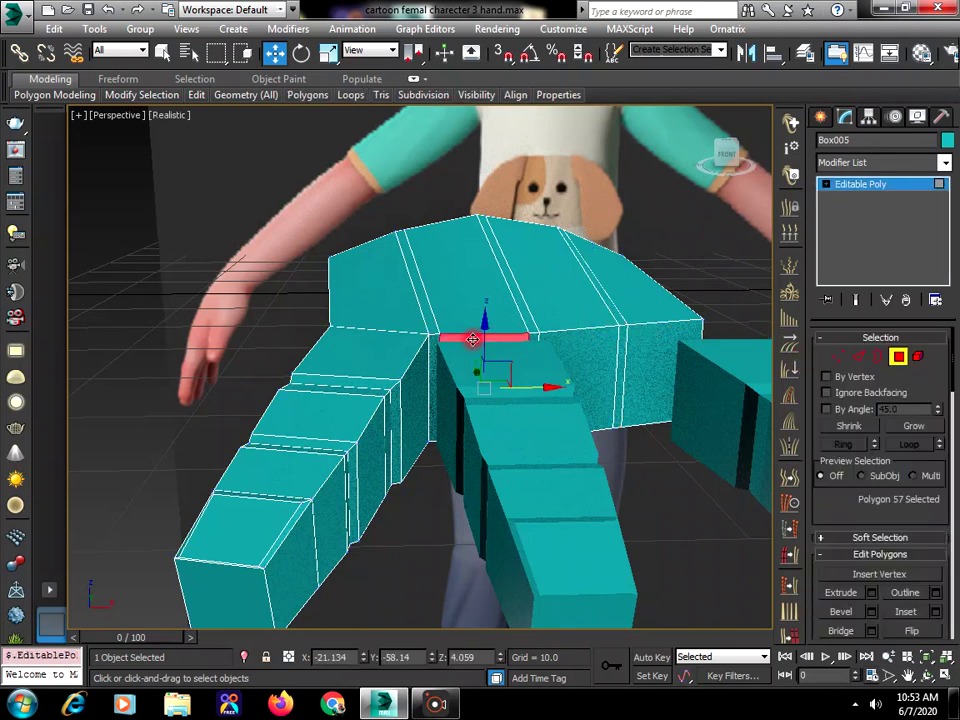
{"action": "key", "text": "Delete"}
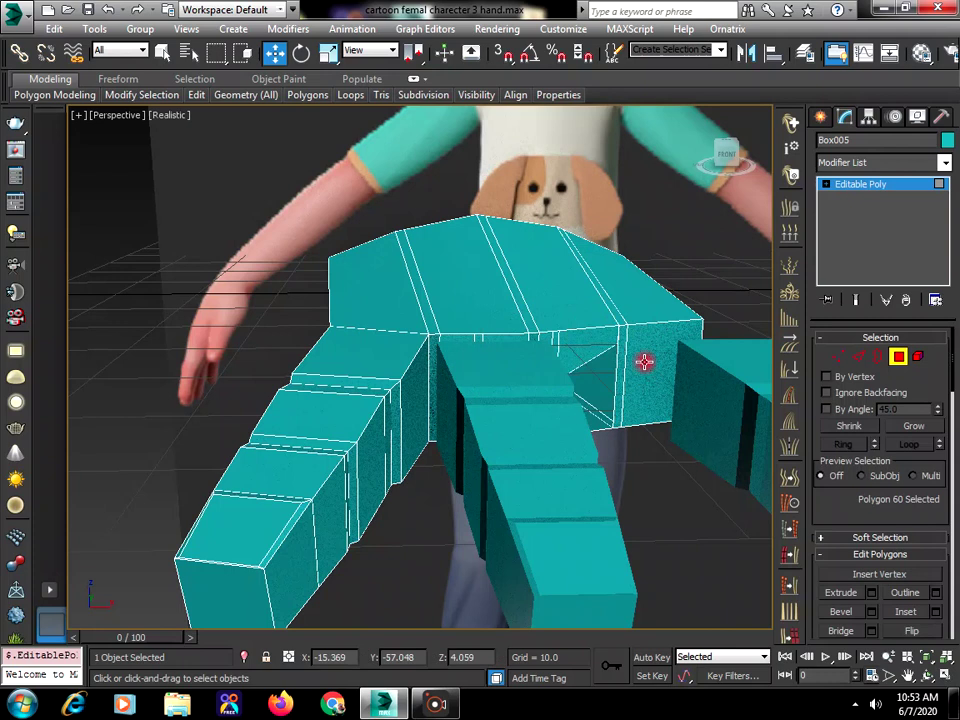
{"action": "left_click", "coordinate": [643, 360]}
{"action": "key", "text": "Delete"}
{"action": "left_click", "coordinate": [821, 117]}
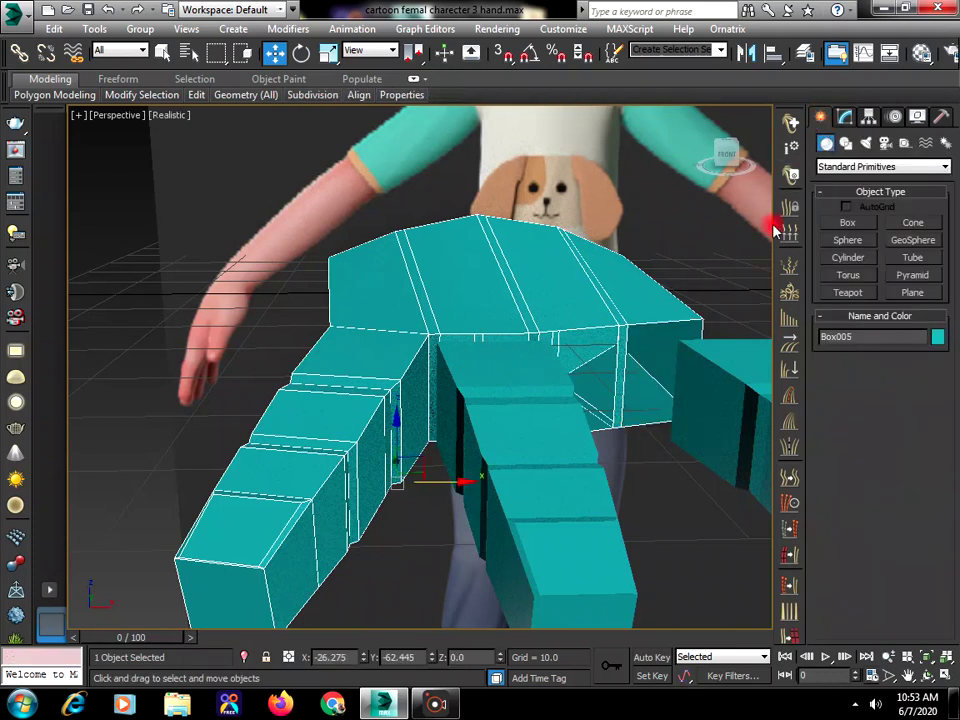
Delete the base polygon of the middle loose finger, at the end facing the palm.
{"action": "left_click", "coordinate": [926, 675]}
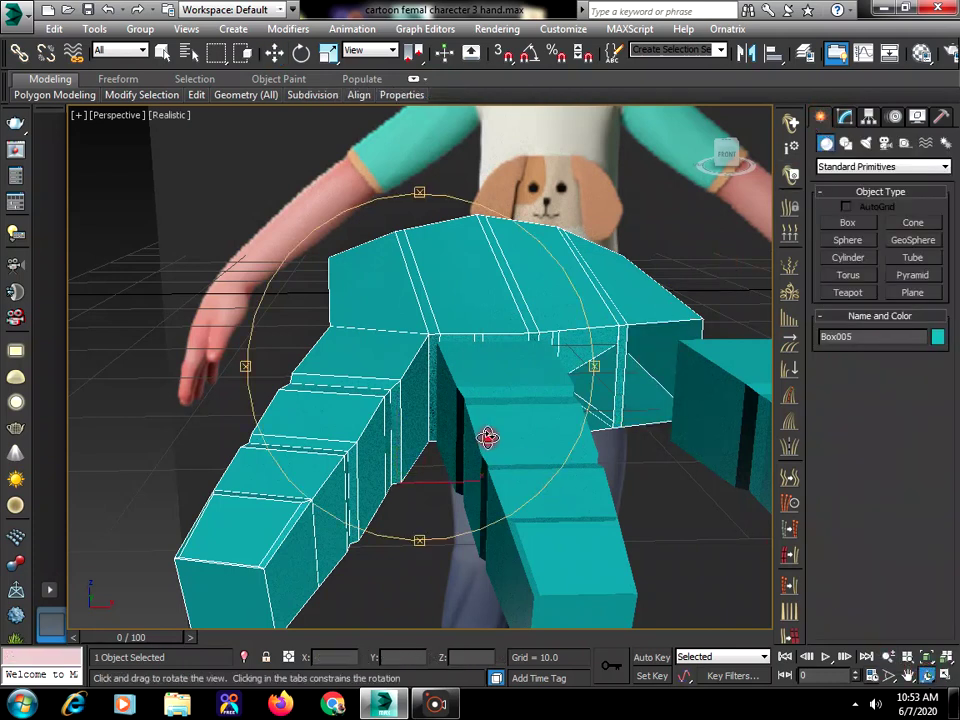
{"action": "left_click_drag", "start_coordinate": [487, 437], "coordinate": [559, 364]}
{"action": "right_click", "coordinate": [557, 362]}
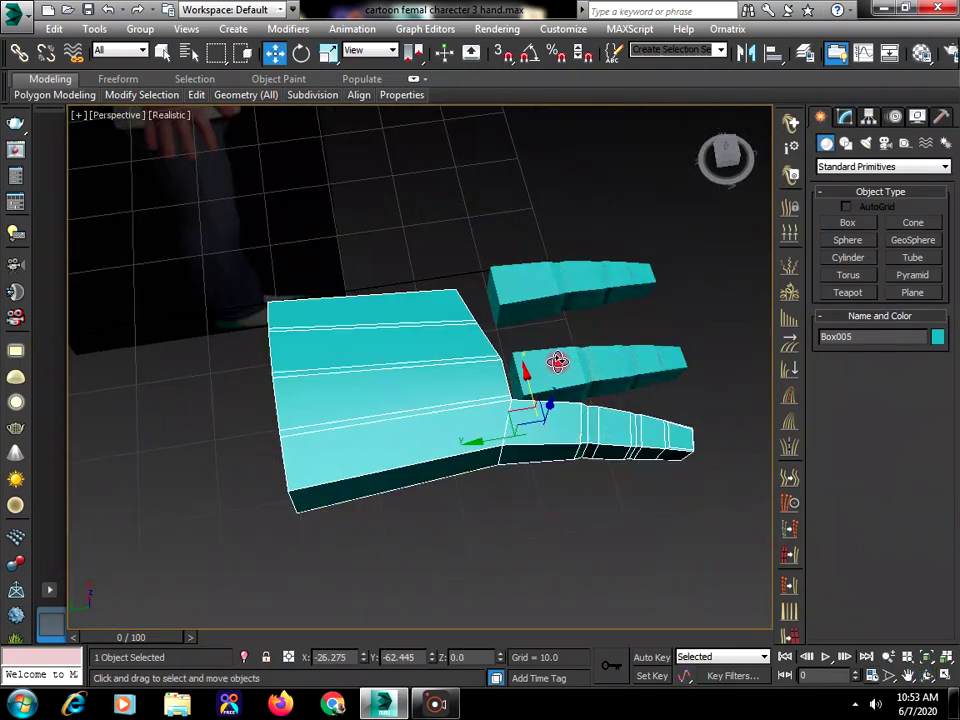
{"action": "left_click", "coordinate": [556, 363]}
{"action": "left_click", "coordinate": [843, 119]}
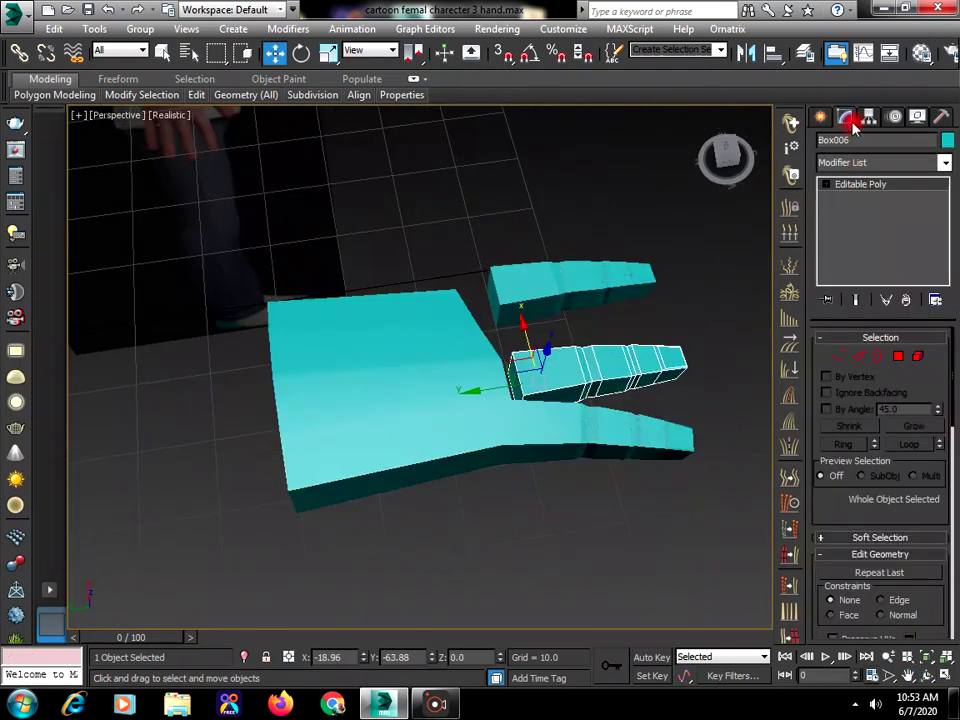
{"action": "left_click", "coordinate": [893, 358]}
{"action": "left_click", "coordinate": [515, 376]}
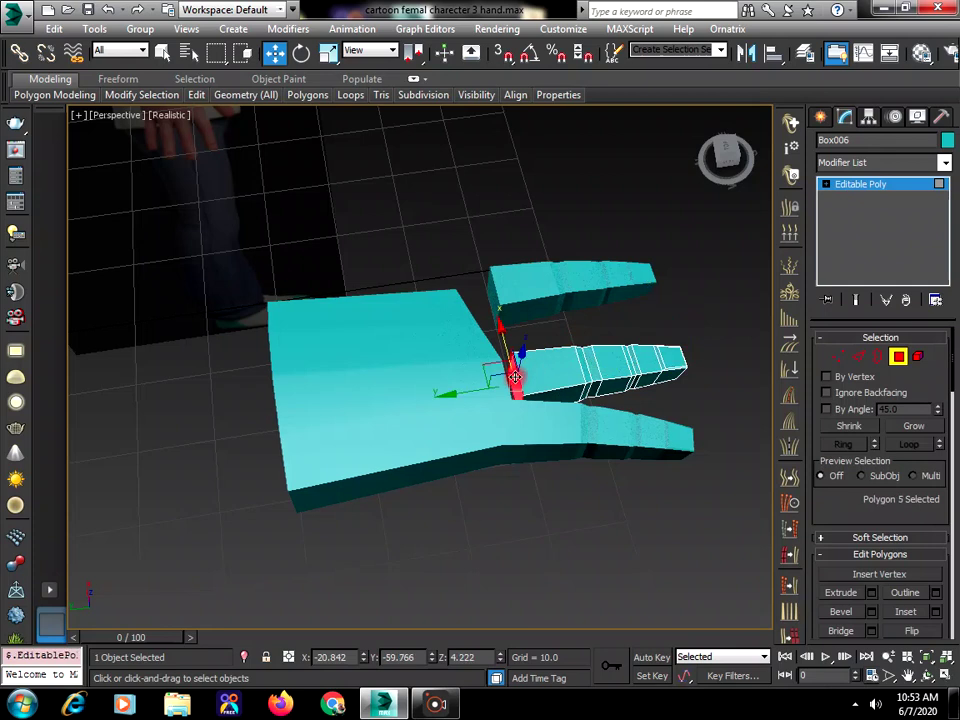
{"action": "key", "text": "Delete"}
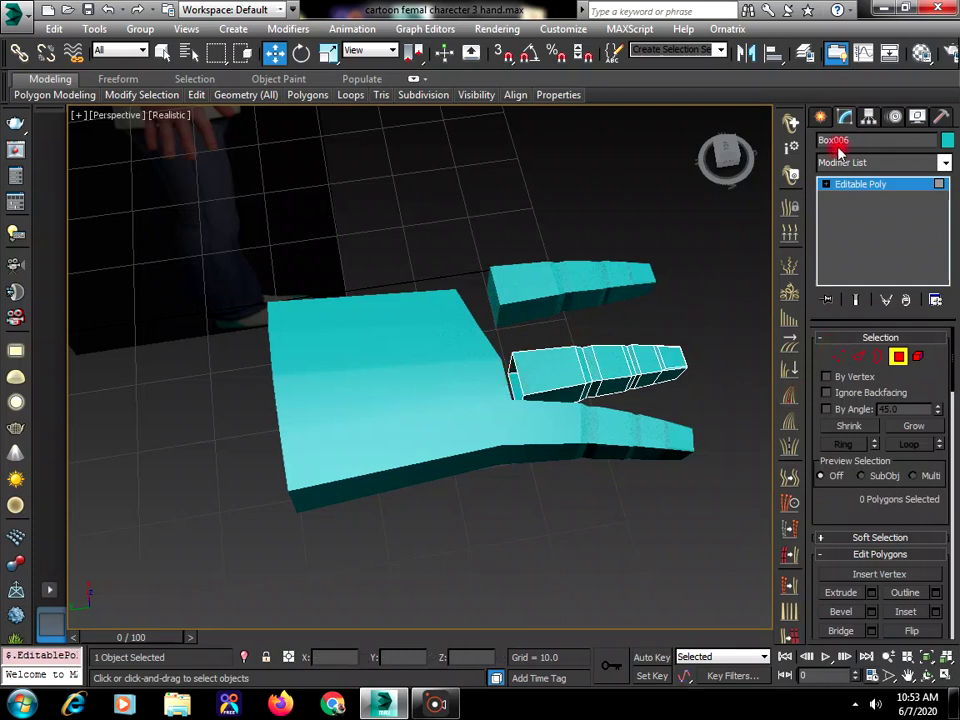
Try to attach the palm mesh to the open-ended middle finger.
{"action": "scroll", "coordinate": [853, 503], "scroll_direction": "down", "scroll_amount": 4}
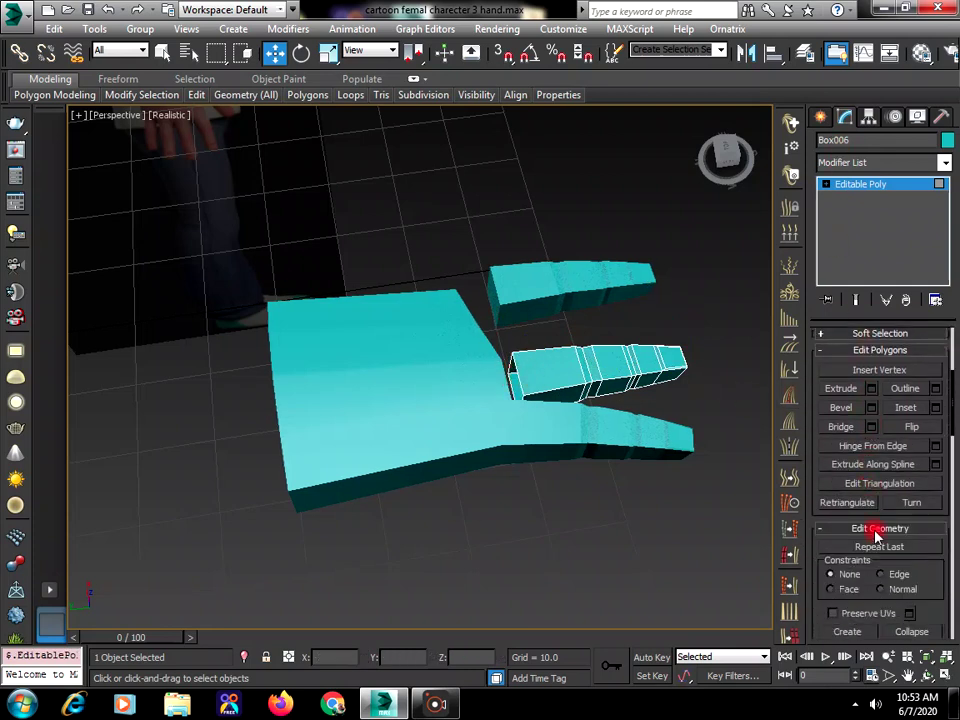
{"action": "scroll", "coordinate": [876, 548], "scroll_direction": "down", "scroll_amount": 3}
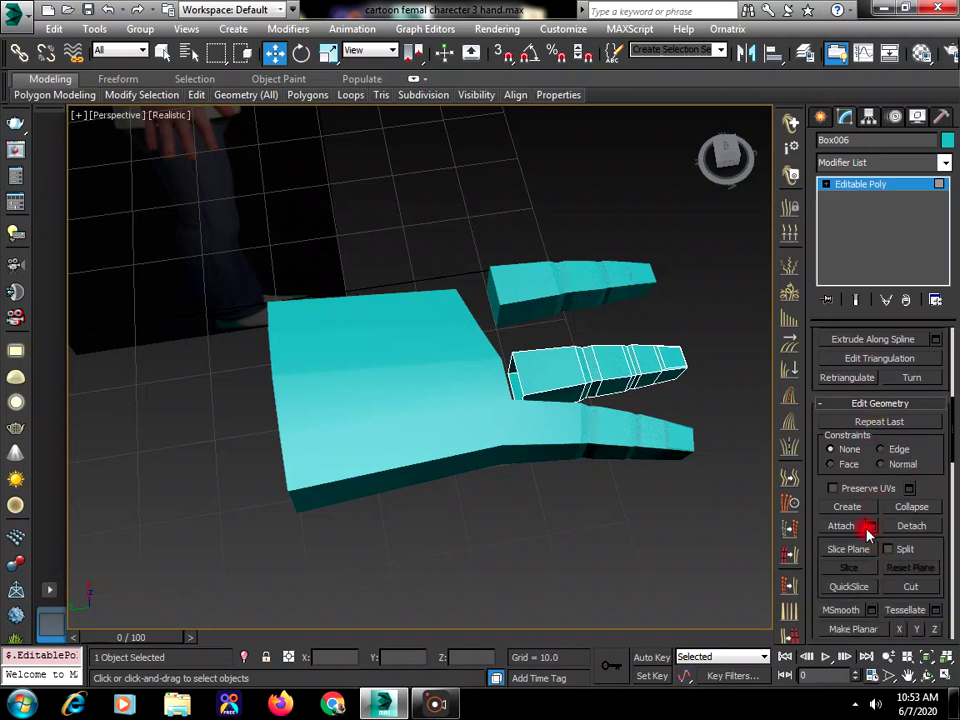
{"action": "left_click", "coordinate": [841, 526]}
{"action": "left_click", "coordinate": [568, 454]}
{"action": "left_click", "coordinate": [396, 392]}
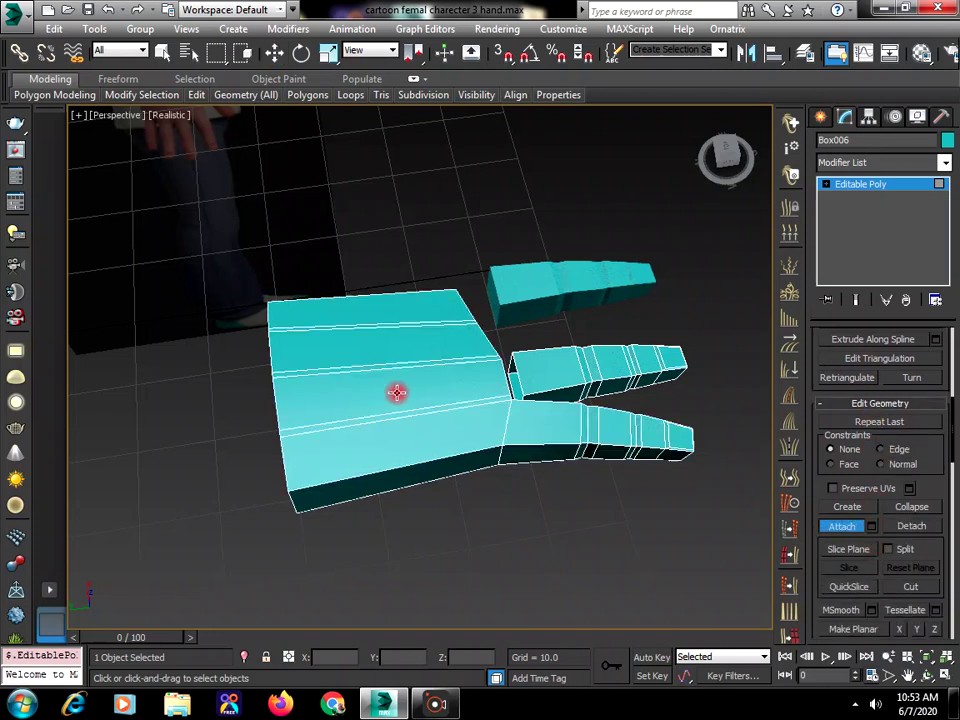
Undo the attachment of the palm to the middle finger and leave the Attach command.
{"action": "left_click", "coordinate": [923, 678]}
{"action": "left_click_drag", "start_coordinate": [536, 450], "coordinate": [461, 448]}
{"action": "left_click", "coordinate": [108, 13]}
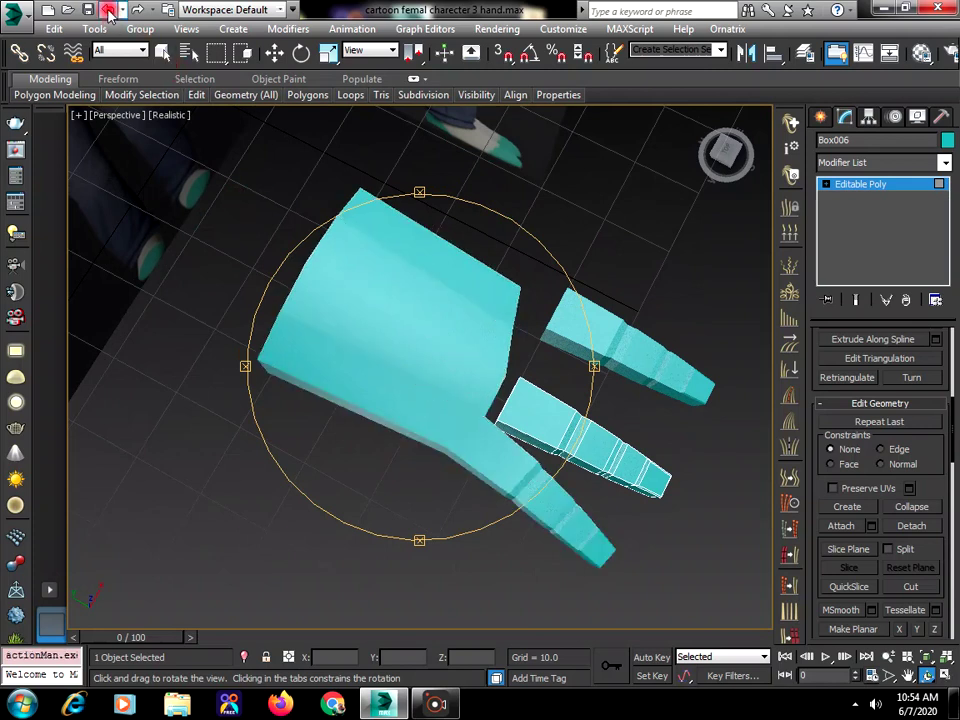
{"action": "right_click", "coordinate": [538, 379]}
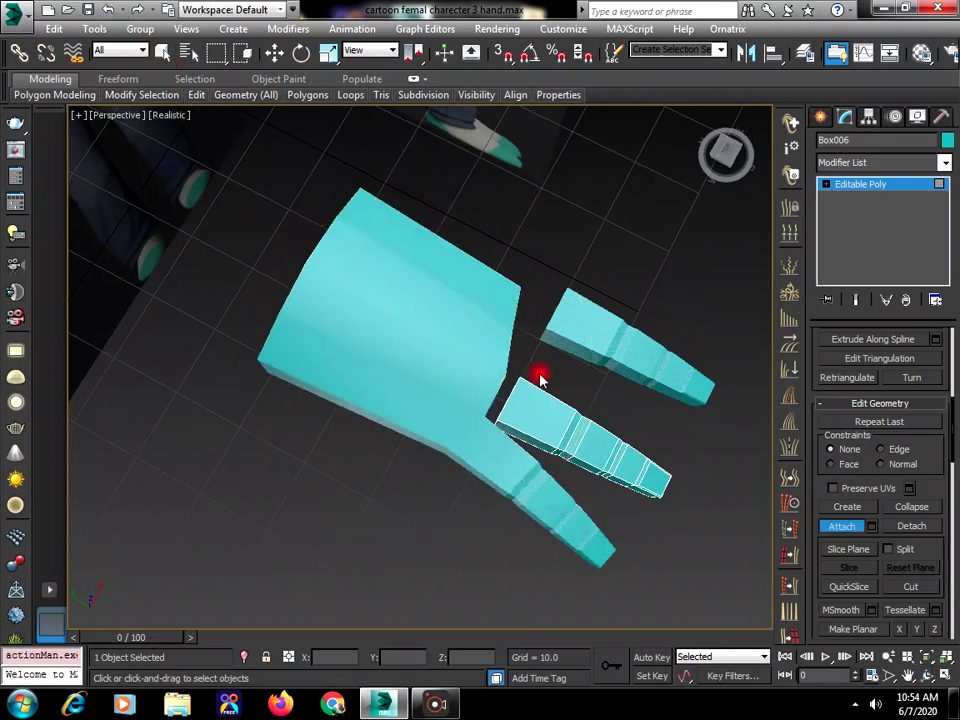
Leave polygon editing and move the middle finger about 0.9 along Y, up to the palm opening.
{"action": "left_click", "coordinate": [822, 120]}
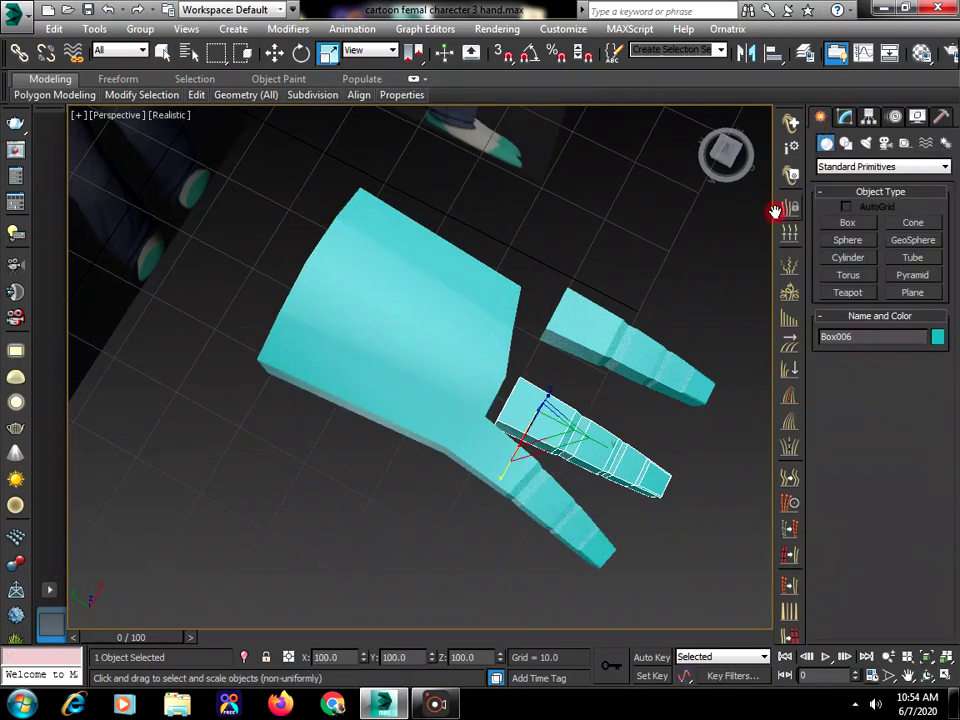
{"action": "left_click", "coordinate": [273, 54]}
{"action": "left_click_drag", "start_coordinate": [495, 390], "coordinate": [463, 401]}
{"action": "left_click", "coordinate": [928, 660]}
{"action": "right_click", "coordinate": [461, 369]}
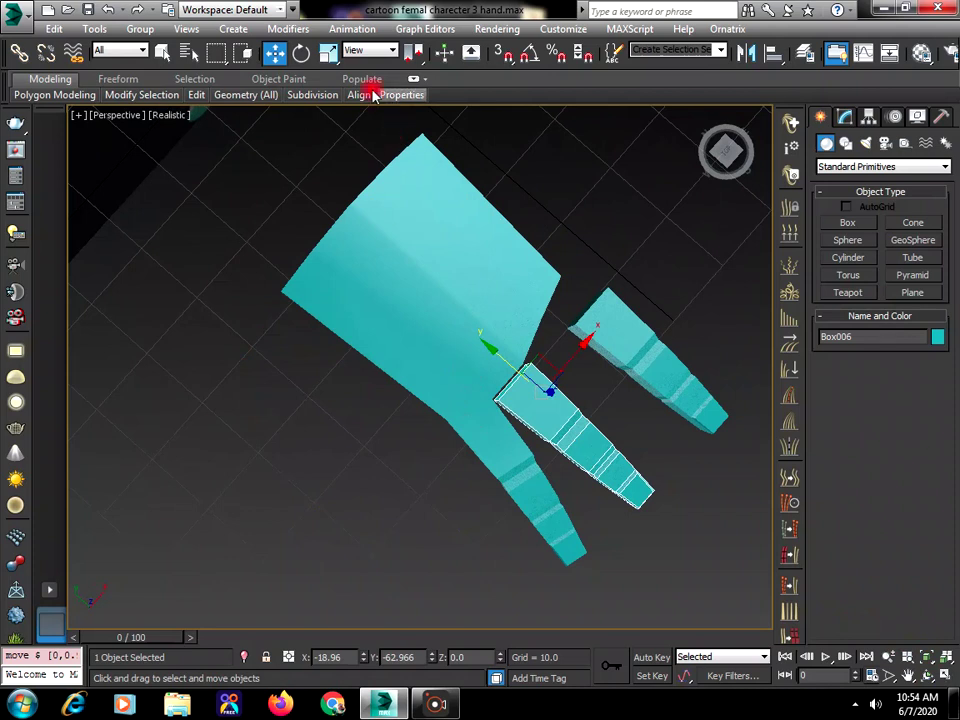
Scale the middle finger to 91 percent along X, and return to the Move tool.
{"action": "key", "text": "r"}
{"action": "key", "text": "r"}
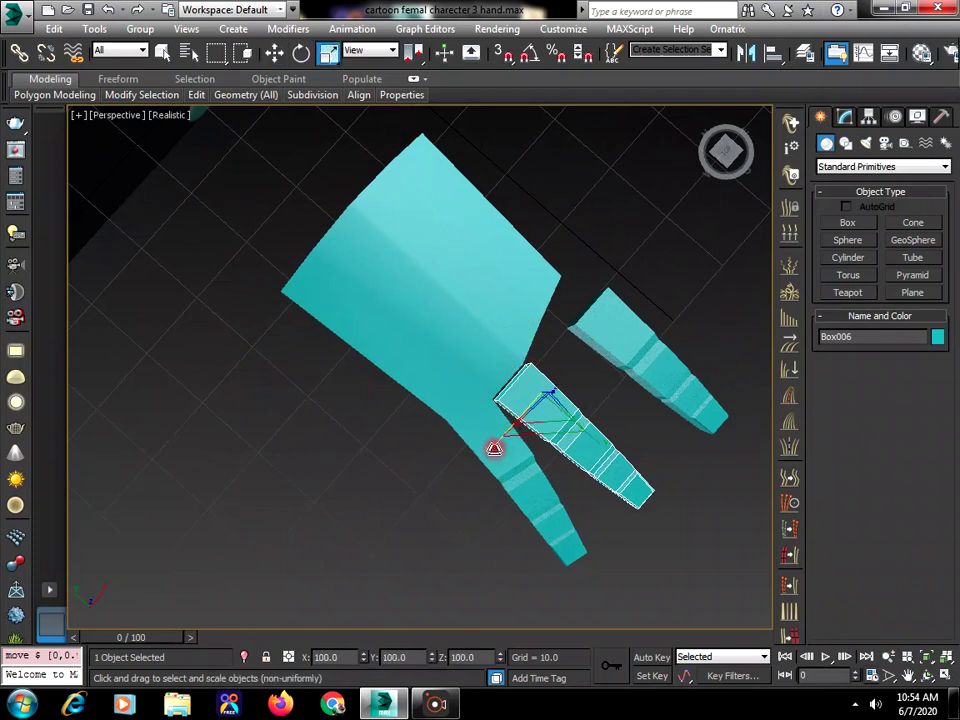
{"action": "left_click_drag", "start_coordinate": [494, 449], "coordinate": [506, 452]}
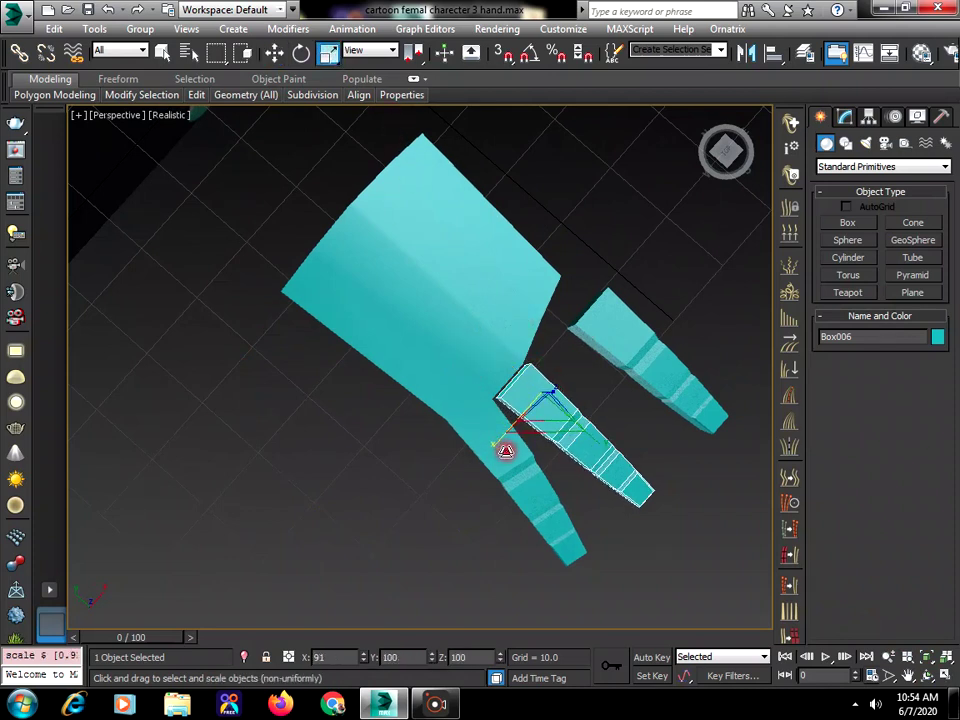
{"action": "key", "text": "w"}
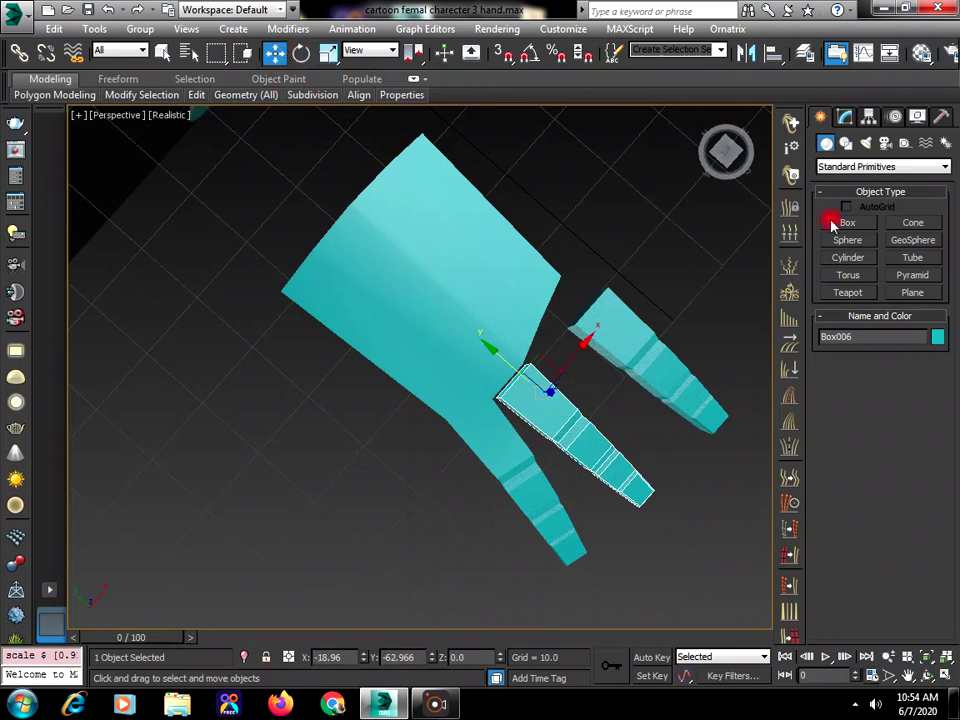
Attach the palm mesh to the repositioned, narrowed middle finger.
{"action": "left_click", "coordinate": [845, 117]}
{"action": "scroll", "coordinate": [877, 450], "scroll_direction": "down", "scroll_amount": 5}
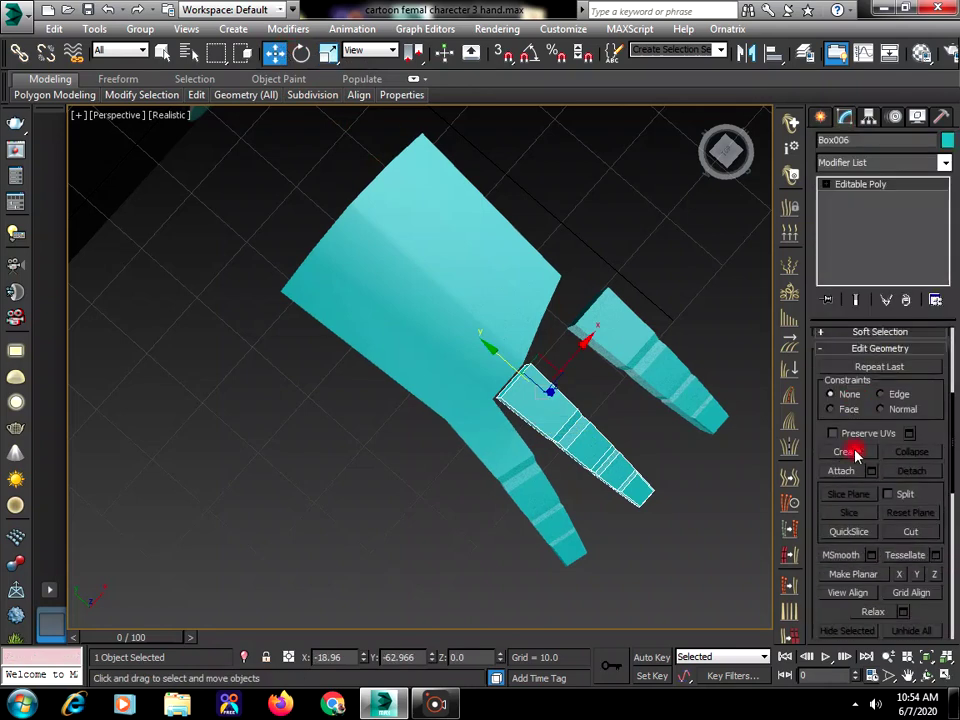
{"action": "key", "text": "4"}
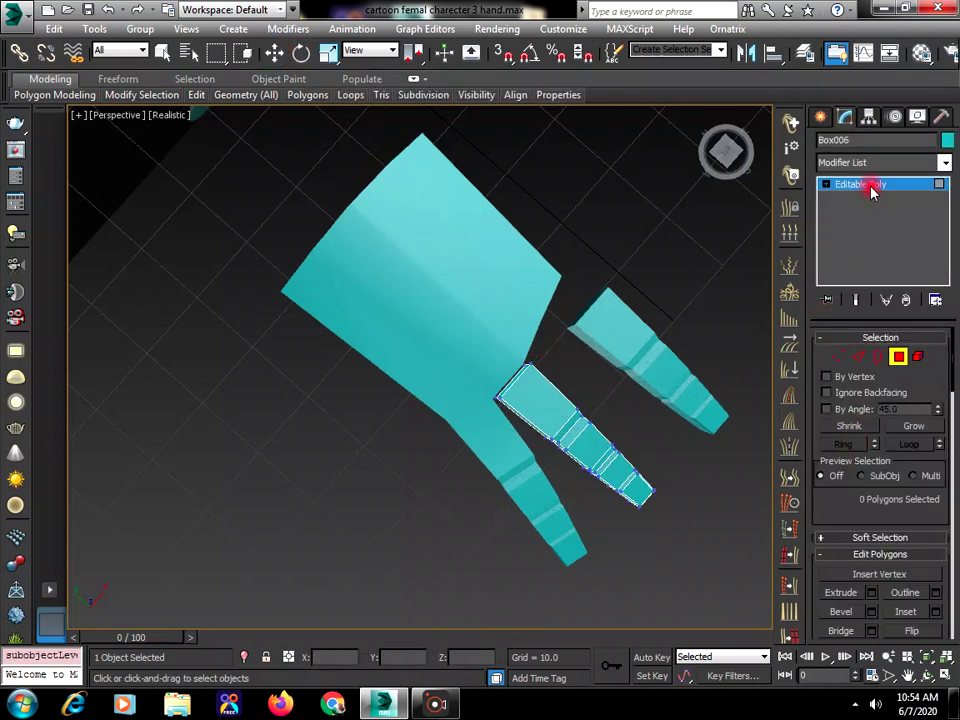
{"action": "scroll", "coordinate": [893, 478], "scroll_direction": "down", "scroll_amount": 5}
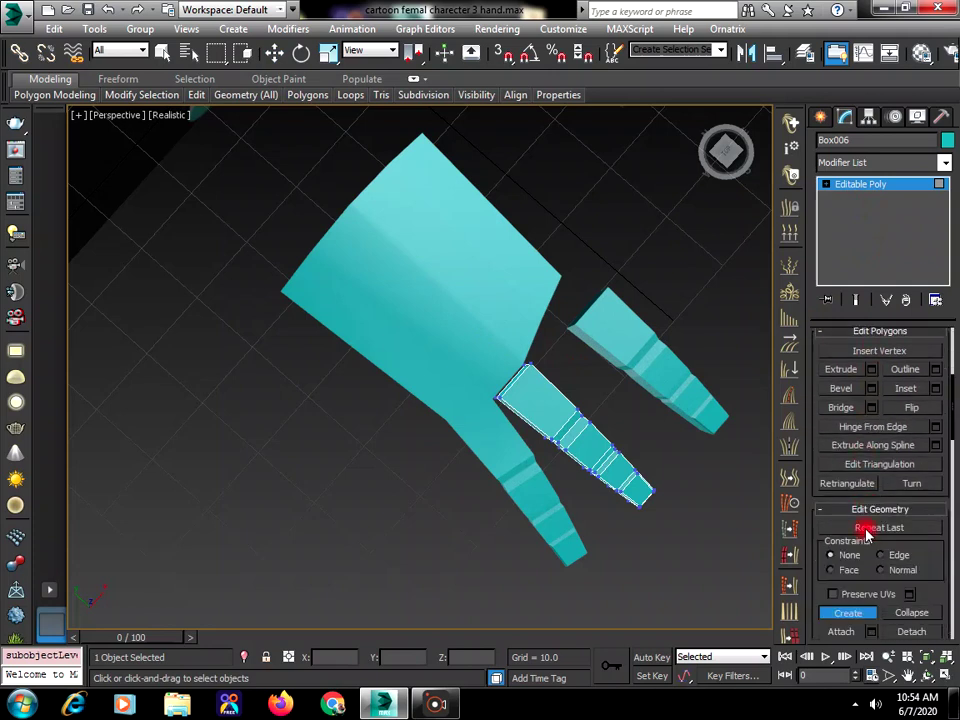
{"action": "left_click", "coordinate": [840, 581]}
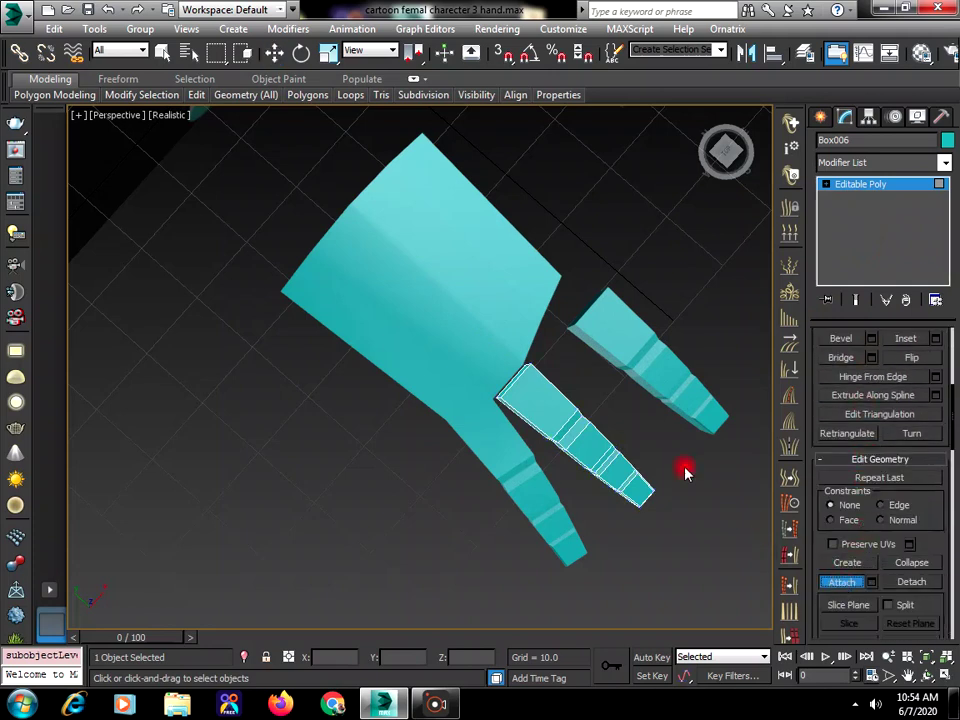
{"action": "left_click", "coordinate": [482, 326]}
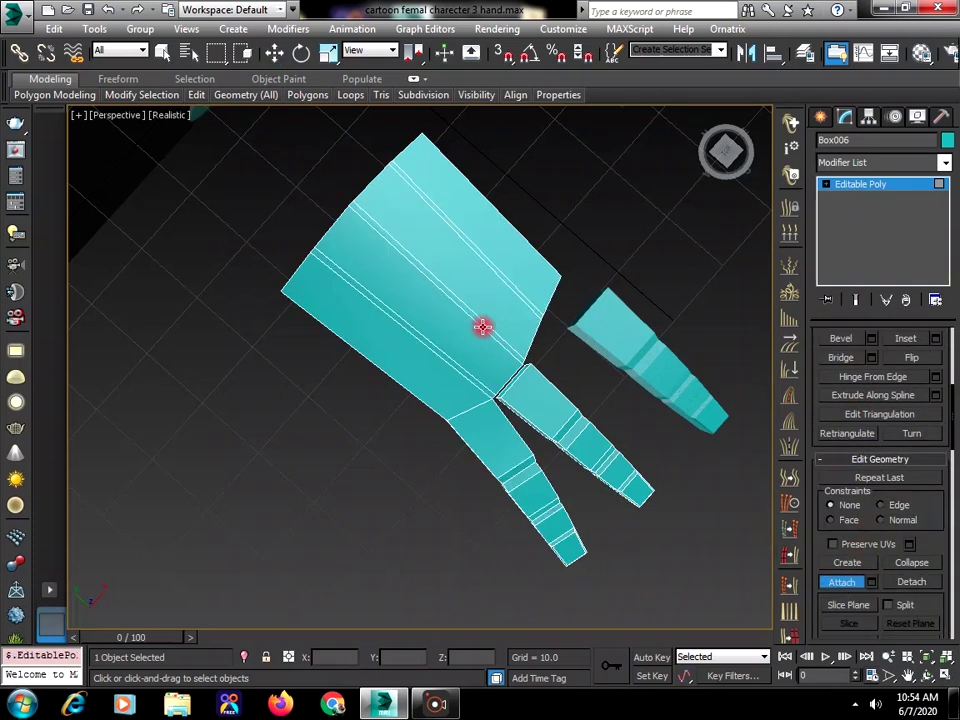
Target Weld the two upper base vertices of the middle finger onto the matching vertices along the palm opening's upper edge.
{"action": "left_click", "coordinate": [842, 186]}
{"action": "left_click", "coordinate": [838, 357]}
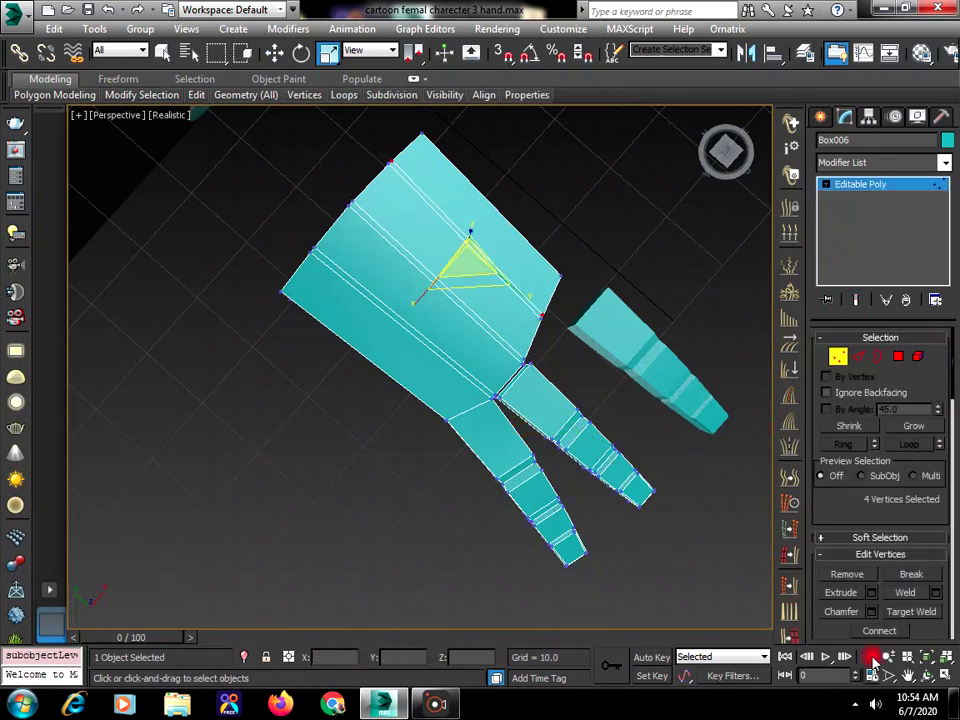
{"action": "left_click", "coordinate": [925, 677]}
{"action": "left_click_drag", "start_coordinate": [499, 403], "coordinate": [458, 328]}
{"action": "scroll", "coordinate": [458, 328], "scroll_direction": "up", "scroll_amount": 5}
{"action": "right_click", "coordinate": [450, 337]}
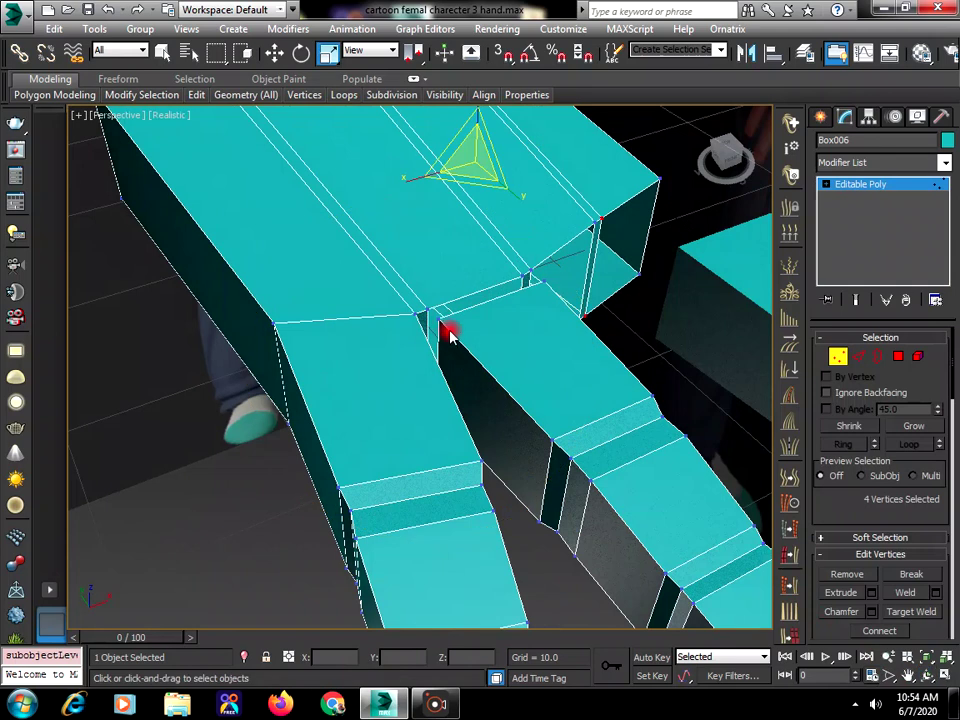
{"action": "left_click", "coordinate": [444, 322]}
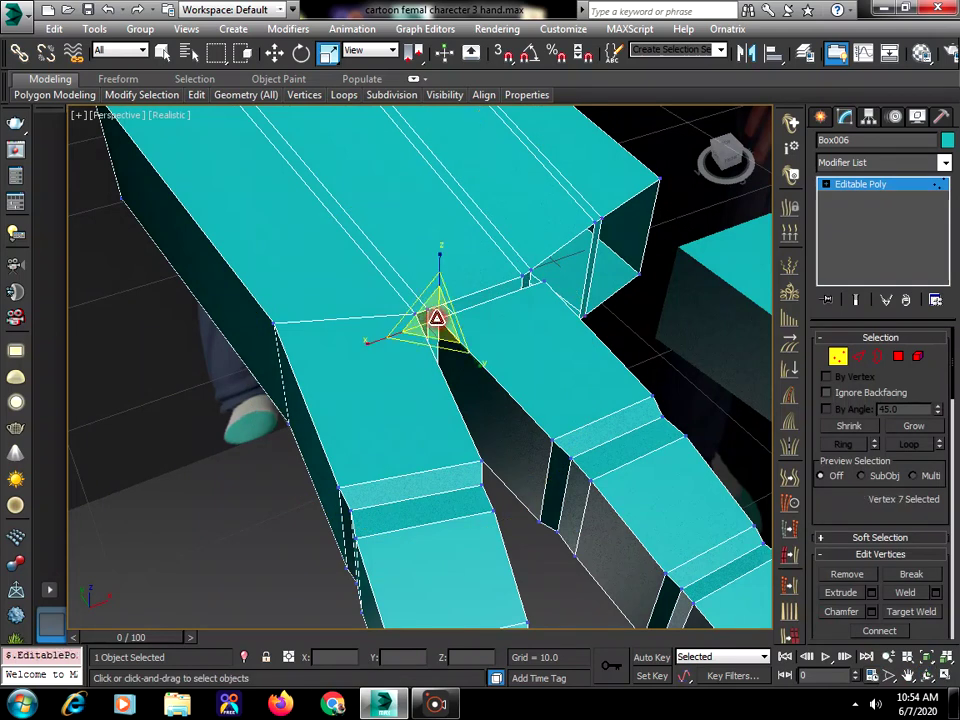
{"action": "left_click", "coordinate": [273, 51]}
{"action": "right_click", "coordinate": [438, 323]}
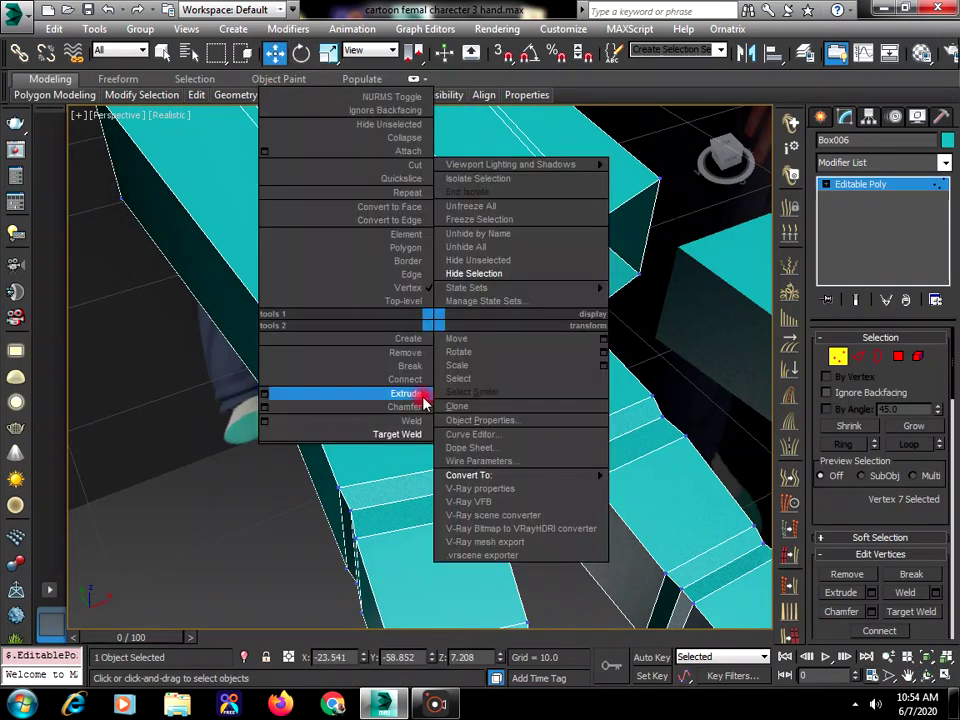
{"action": "left_click", "coordinate": [411, 431]}
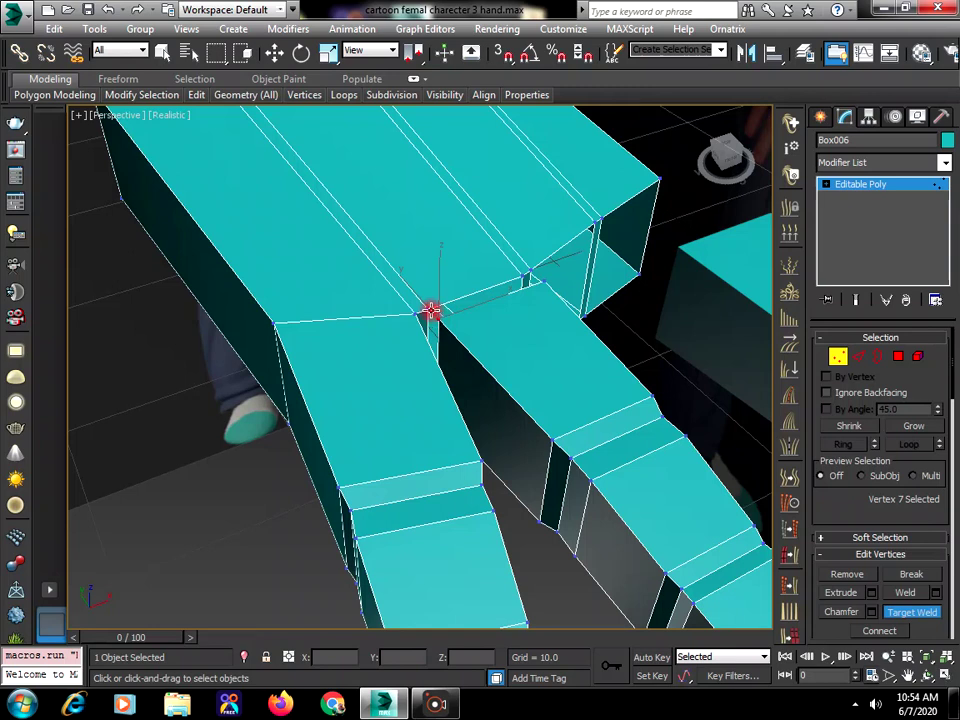
{"action": "left_click", "coordinate": [430, 310]}
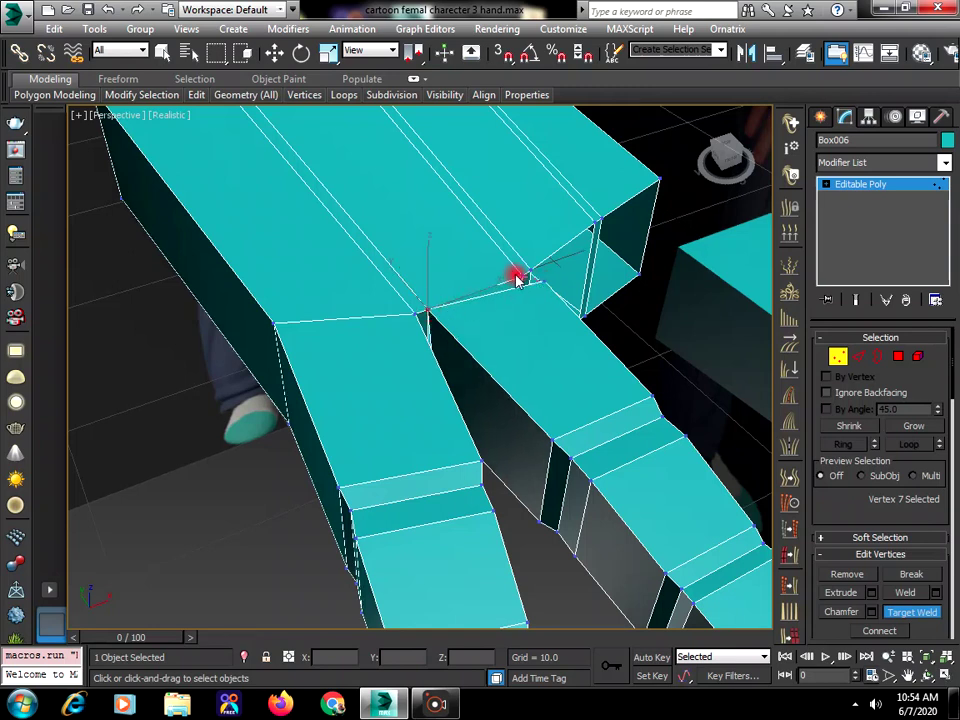
{"action": "left_click", "coordinate": [523, 275]}
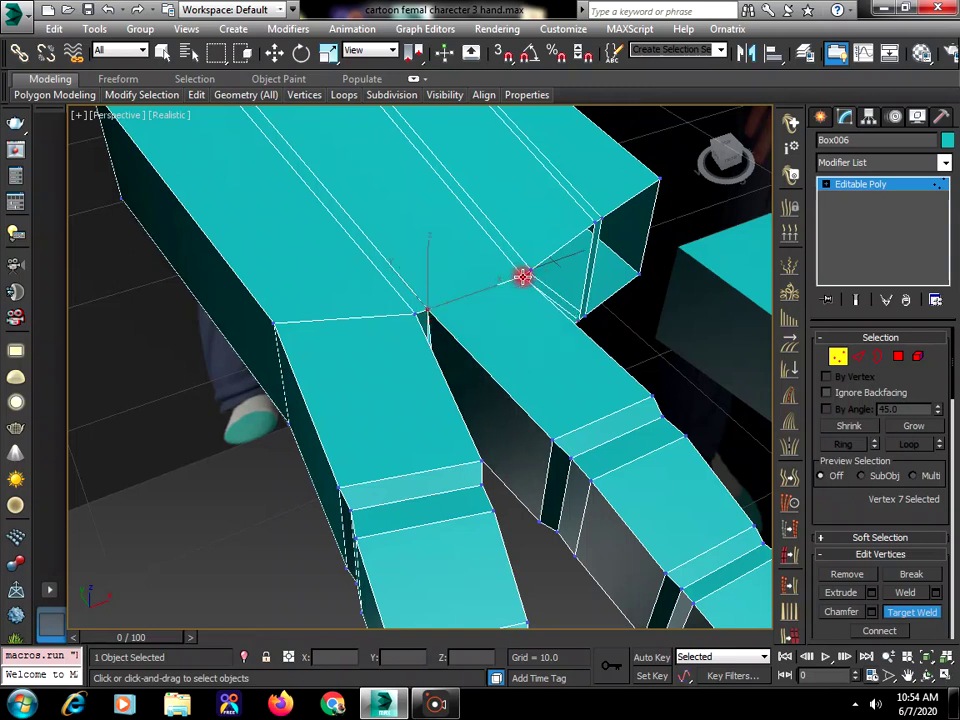
Target Weld the middle finger's two lower base vertices onto the matching vertices on the underside of the palm.
{"action": "left_click", "coordinate": [924, 677]}
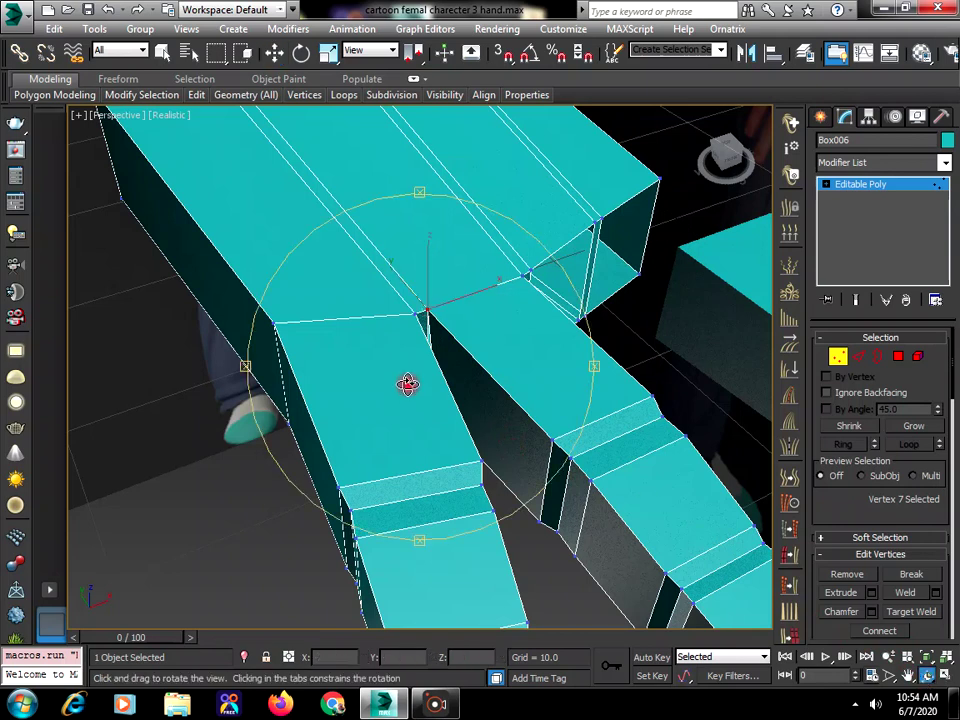
{"action": "left_click_drag", "start_coordinate": [408, 384], "coordinate": [376, 250]}
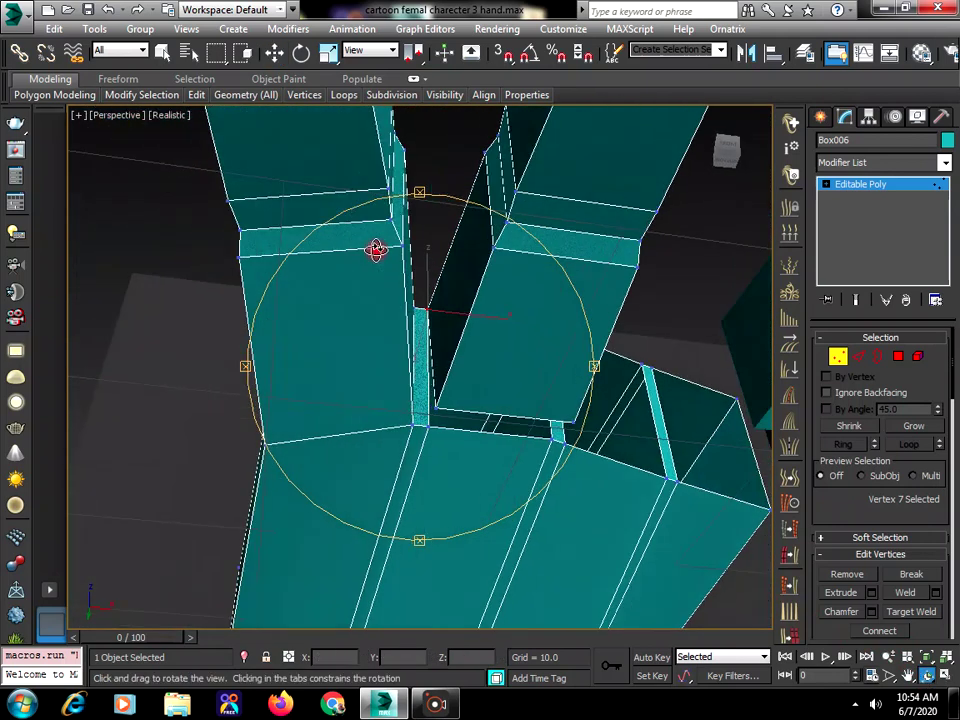
{"action": "right_click", "coordinate": [459, 399]}
{"action": "right_click", "coordinate": [436, 402]}
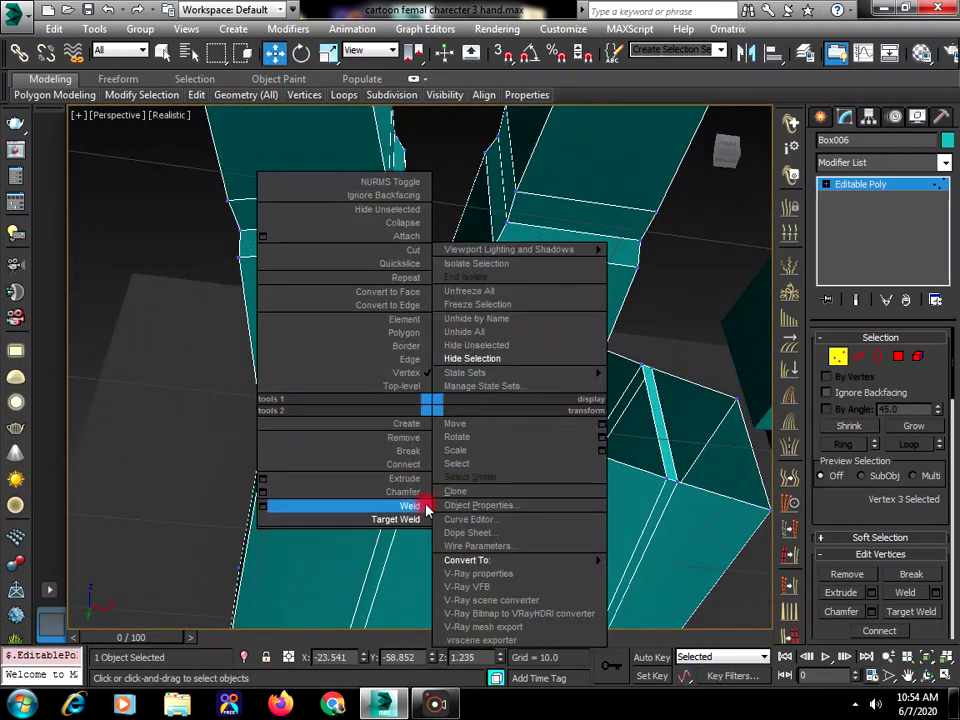
{"action": "left_click", "coordinate": [420, 508]}
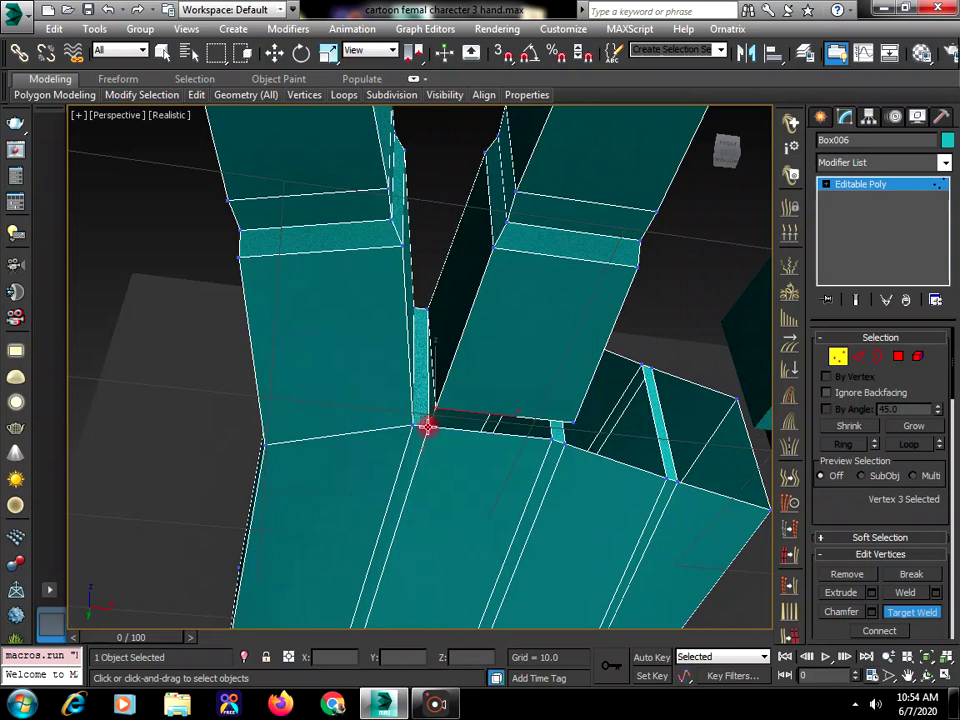
{"action": "left_click", "coordinate": [427, 426]}
{"action": "left_click", "coordinate": [558, 438]}
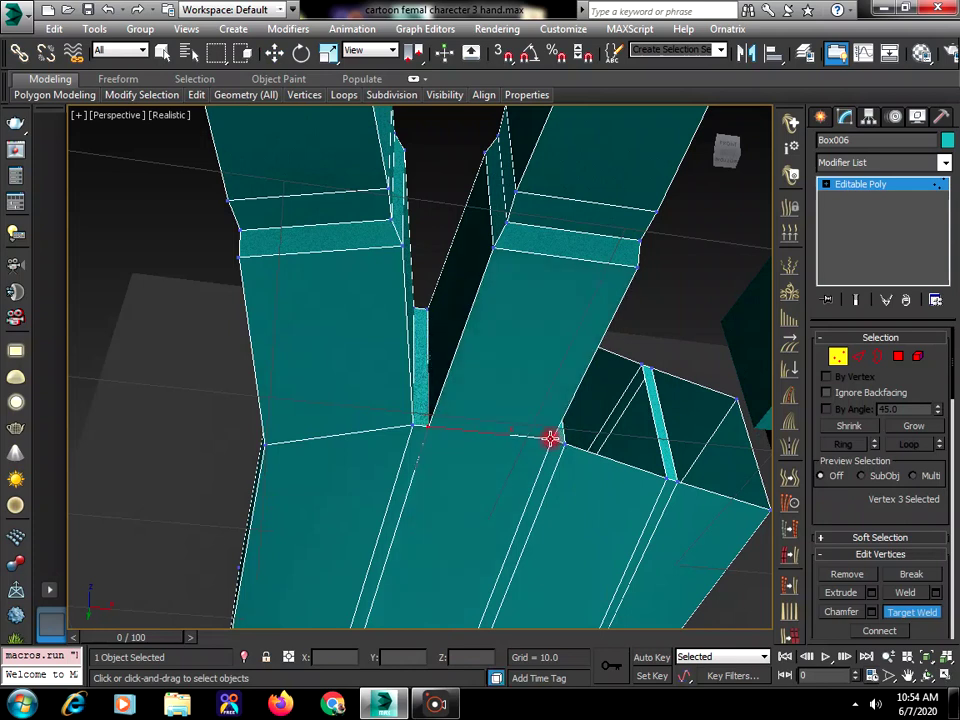
Check the welded finger joint with NURMS smoothing, and turn the smoothing off again.
{"action": "left_click", "coordinate": [924, 677]}
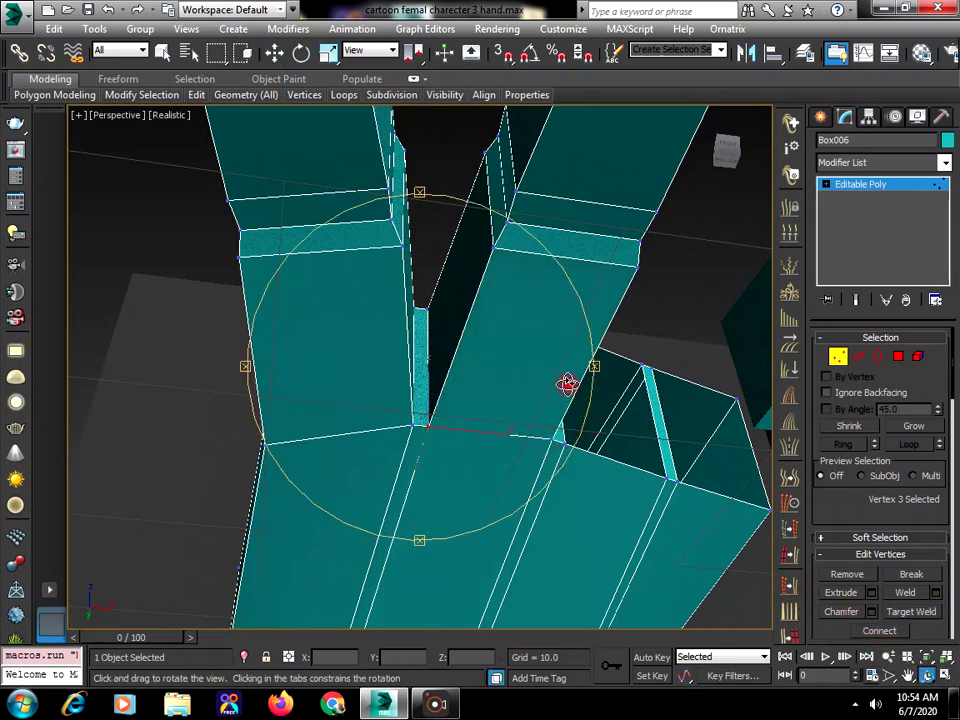
{"action": "left_click_drag", "start_coordinate": [568, 381], "coordinate": [460, 380]}
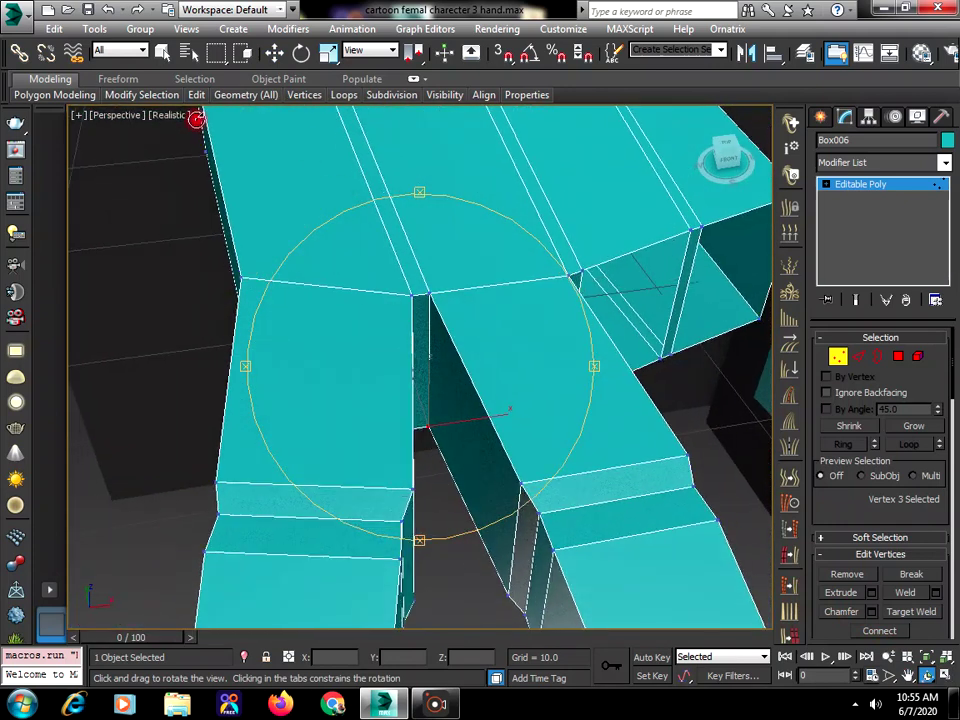
{"action": "mouse_move", "coordinate": [197, 96]}
{"action": "left_click", "coordinate": [252, 200]}
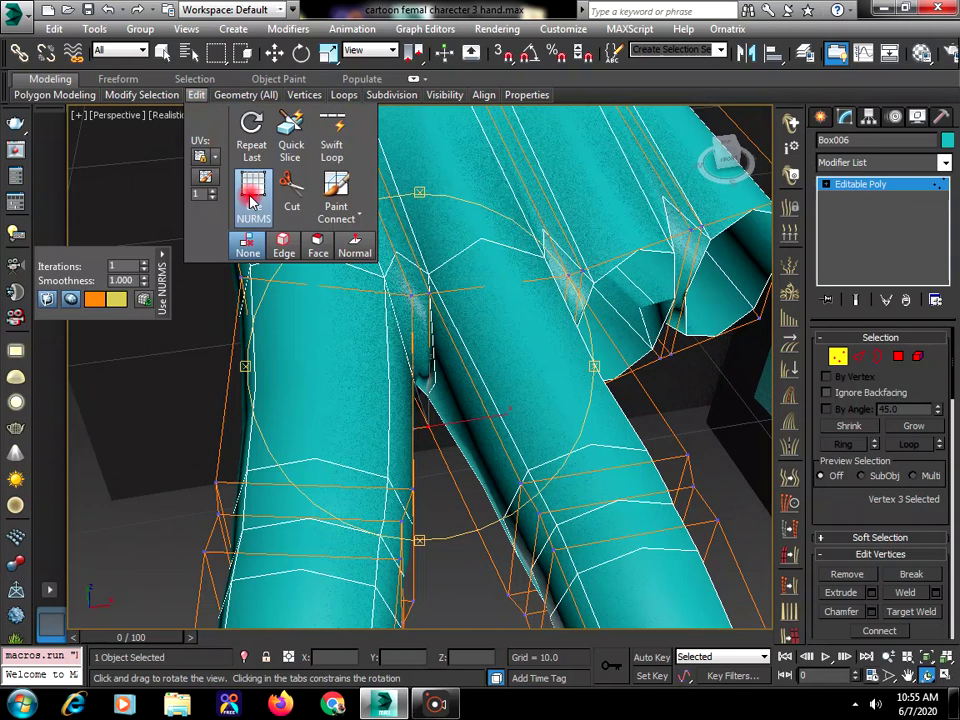
{"action": "left_click", "coordinate": [251, 199]}
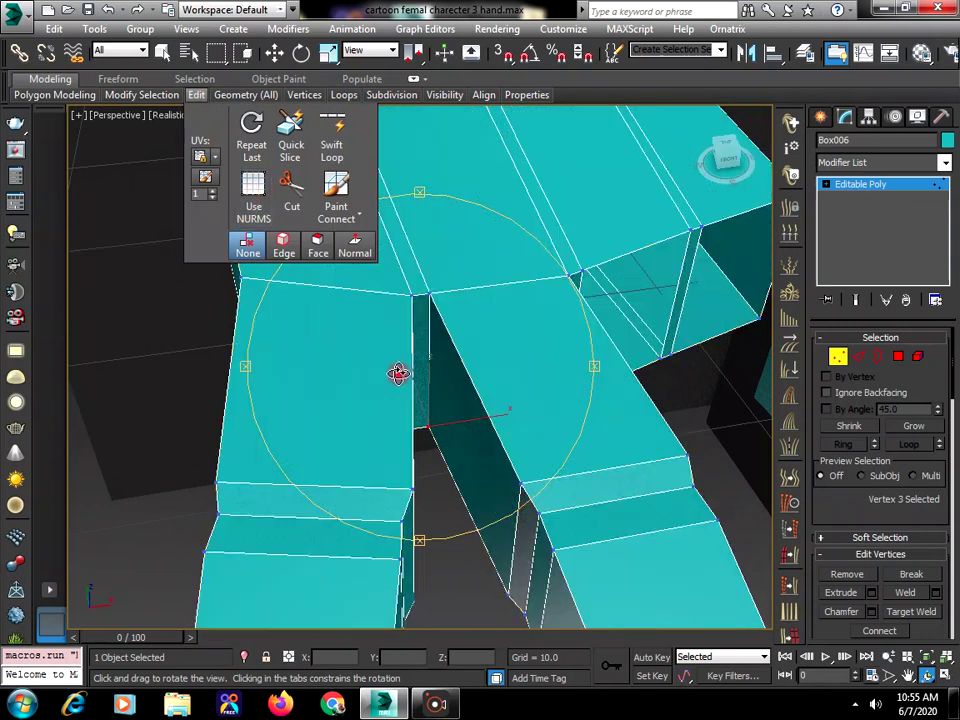
Leave vertex editing, duplicate the loose finger along X, and place one finger beside the middle finger as the third finger.
{"action": "scroll", "coordinate": [447, 395], "scroll_direction": "down", "scroll_amount": 10}
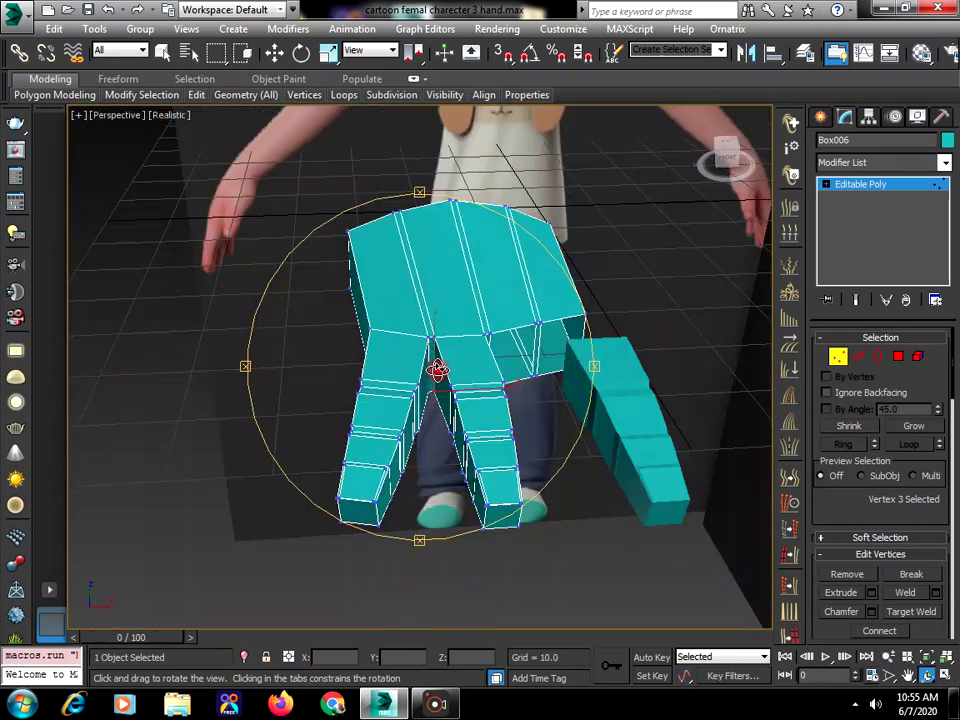
{"action": "left_click_drag", "start_coordinate": [548, 412], "coordinate": [496, 425]}
{"action": "right_click", "coordinate": [790, 345]}
{"action": "left_click", "coordinate": [820, 116]}
{"action": "key", "text": "w"}
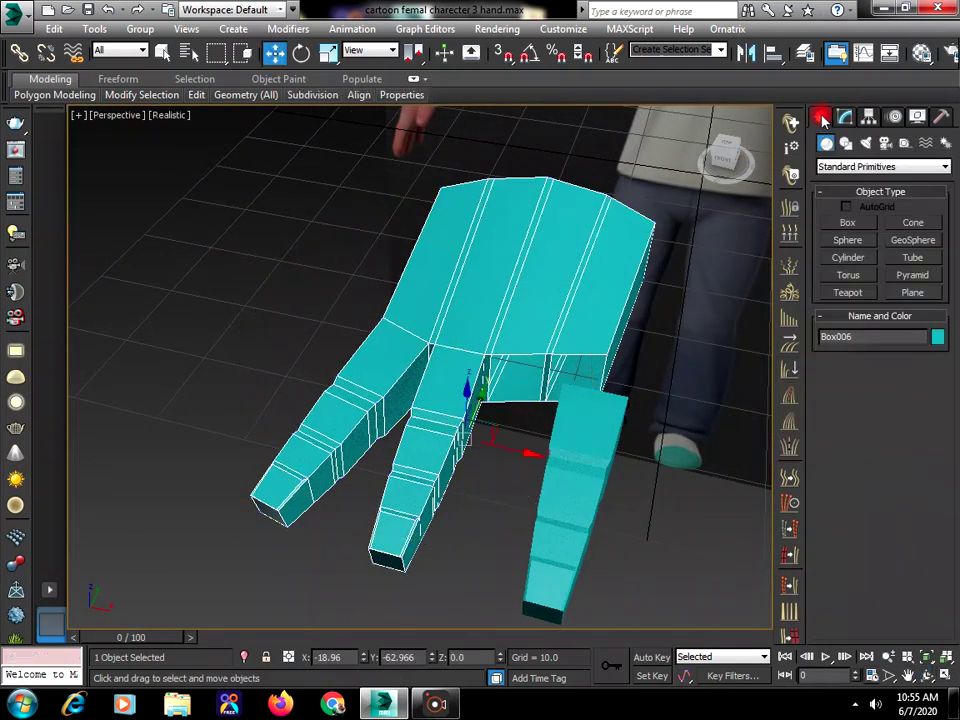
{"action": "left_click", "coordinate": [593, 477]}
{"action": "mouse_move", "coordinate": [643, 489]}
{"action": "left_mouse_down"}
{"action": "mouse_move", "coordinate": [574, 469]}
{"action": "mouse_move", "coordinate": [686, 504]}
{"action": "mouse_move", "coordinate": [728, 505]}
{"action": "left_mouse_up"}
{"action": "left_click", "coordinate": [503, 422]}
{"action": "left_click", "coordinate": [535, 452]}
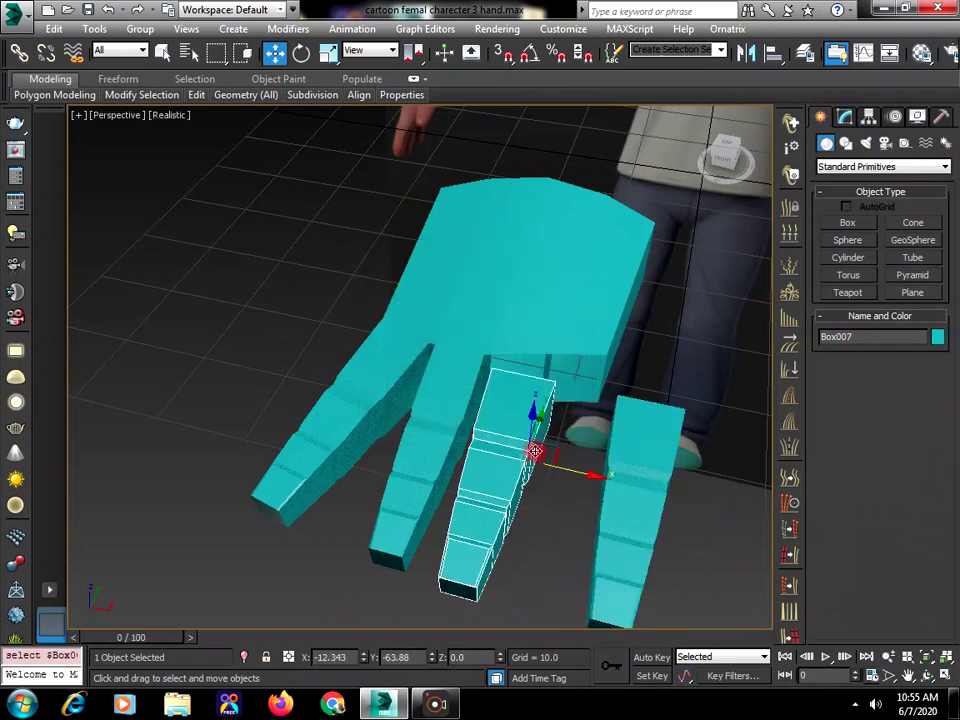
Move the third finger toward the palm to about Y -62.1 and rotate it about 6 degrees around Z.
{"action": "left_click", "coordinate": [927, 674]}
{"action": "left_click_drag", "start_coordinate": [450, 452], "coordinate": [383, 494]}
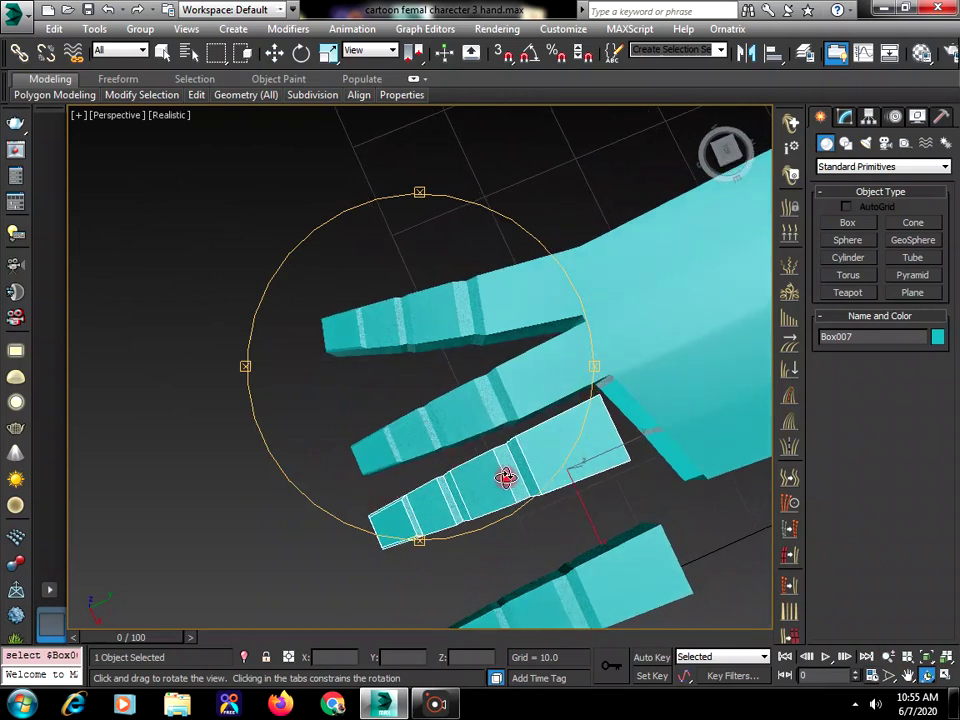
{"action": "right_click", "coordinate": [506, 475]}
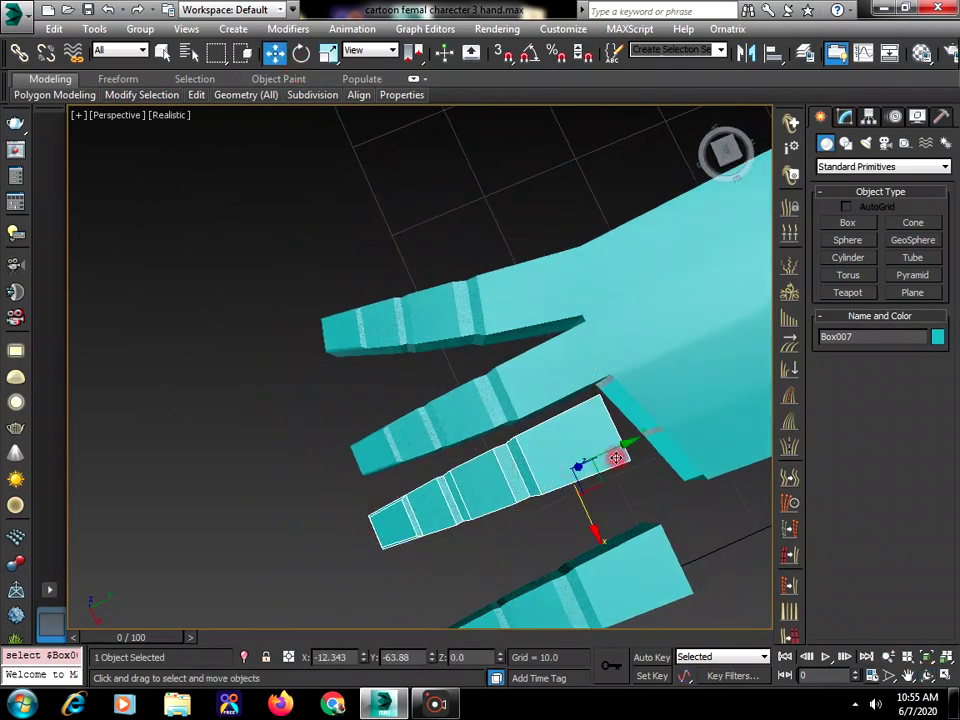
{"action": "left_click_drag", "start_coordinate": [616, 453], "coordinate": [632, 452]}
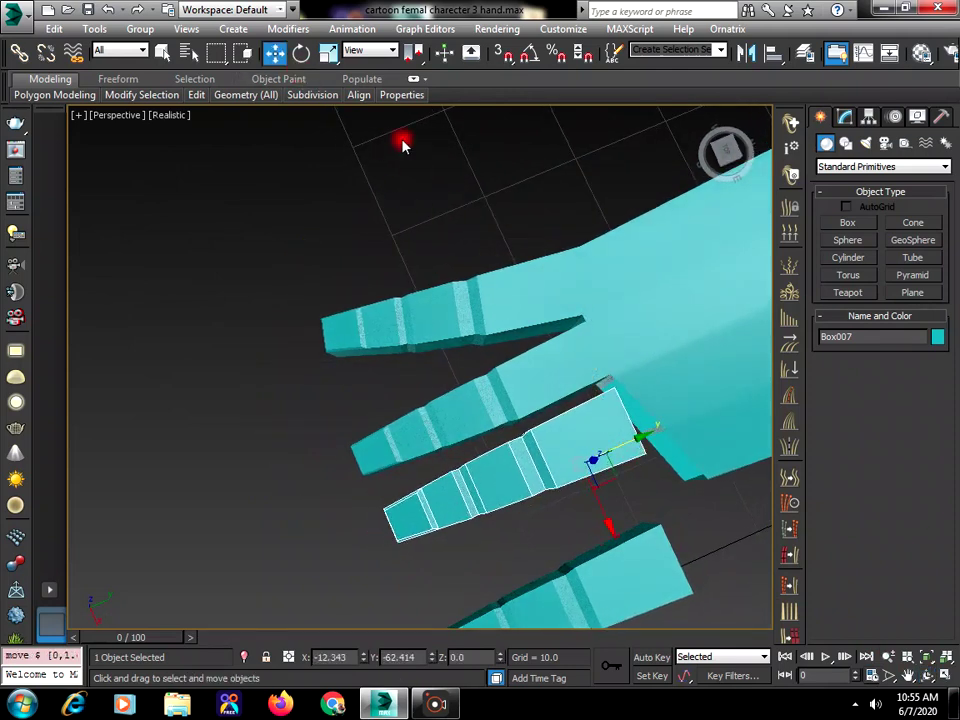
{"action": "left_click", "coordinate": [302, 54]}
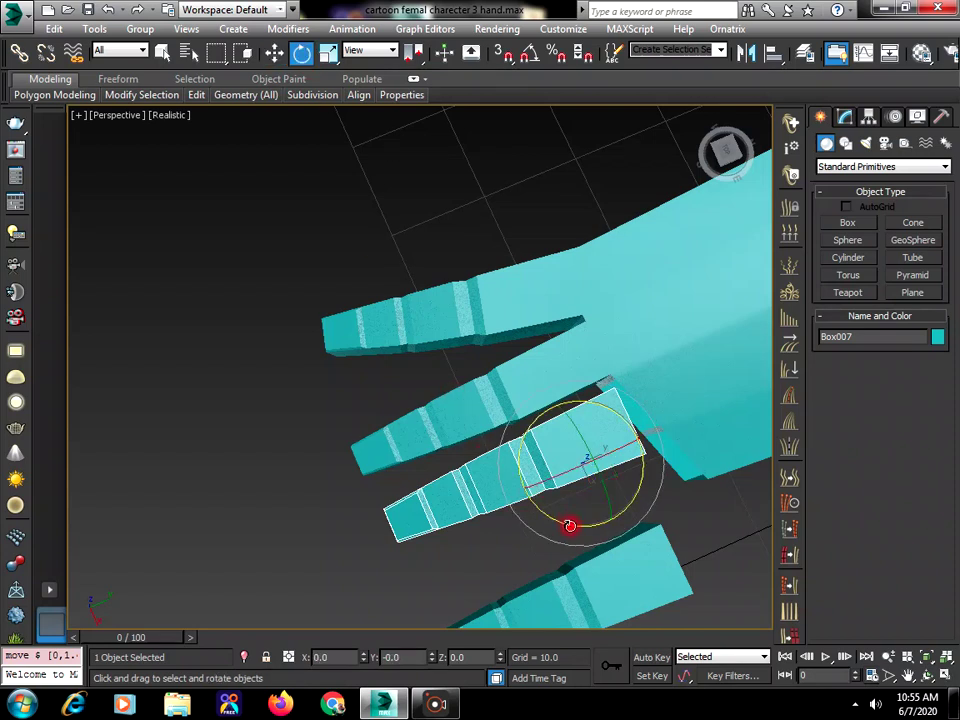
{"action": "left_click_drag", "start_coordinate": [569, 525], "coordinate": [577, 530]}
{"action": "left_click", "coordinate": [274, 54]}
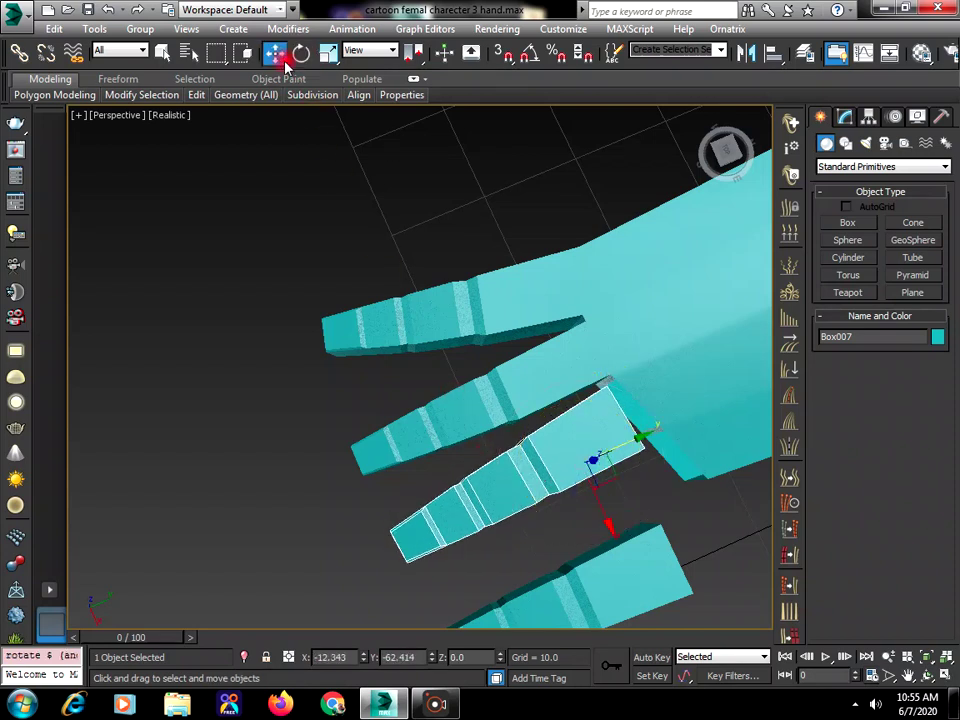
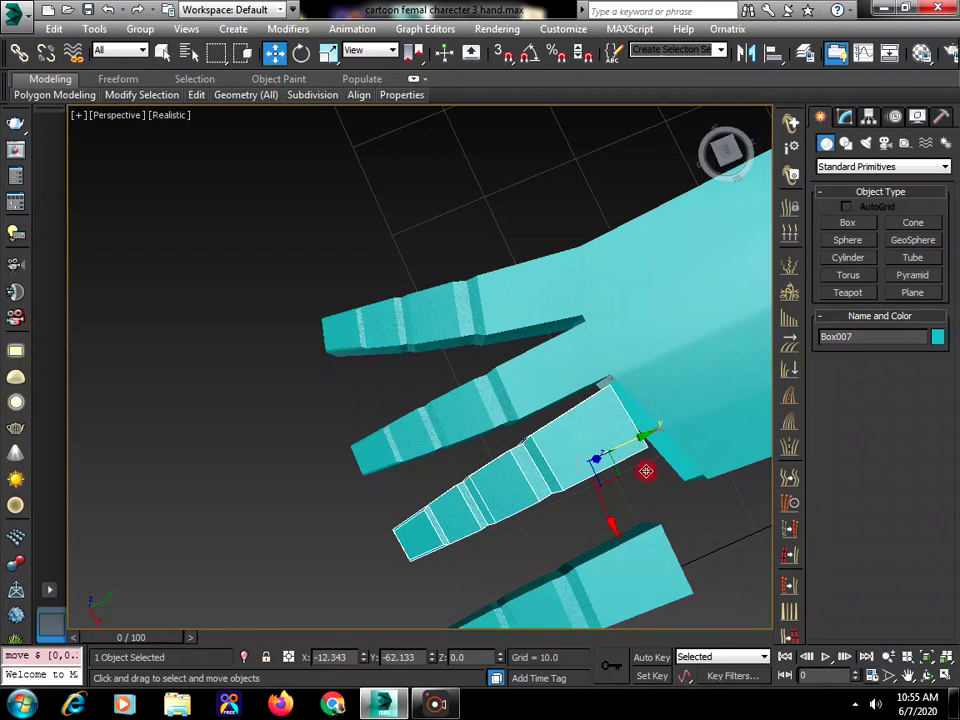
Rotate the third finger to about 9.3 degrees around Z and move it about 0.56 along Y to the palm opening.
{"action": "left_click", "coordinate": [705, 393]}
{"action": "left_click", "coordinate": [602, 437]}
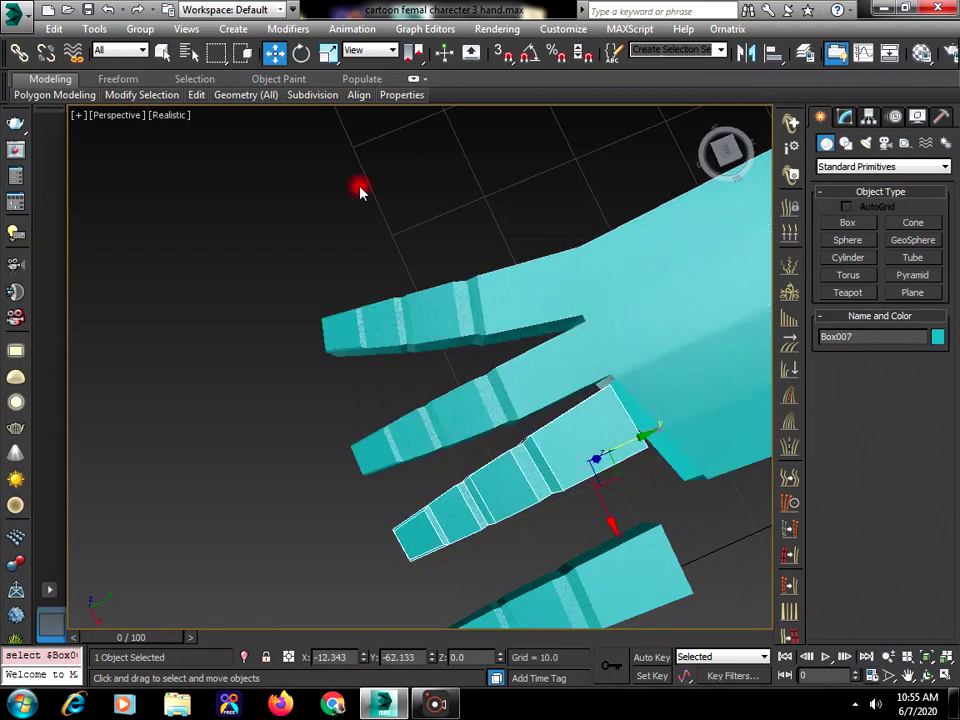
{"action": "left_click", "coordinate": [303, 56]}
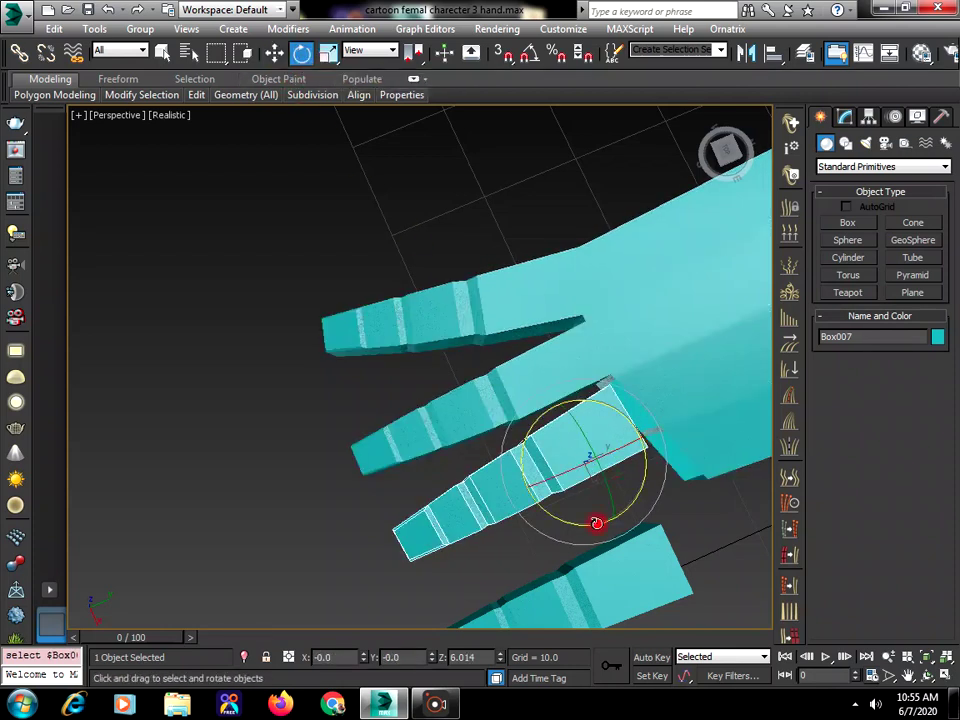
{"action": "left_click_drag", "start_coordinate": [597, 523], "coordinate": [605, 524]}
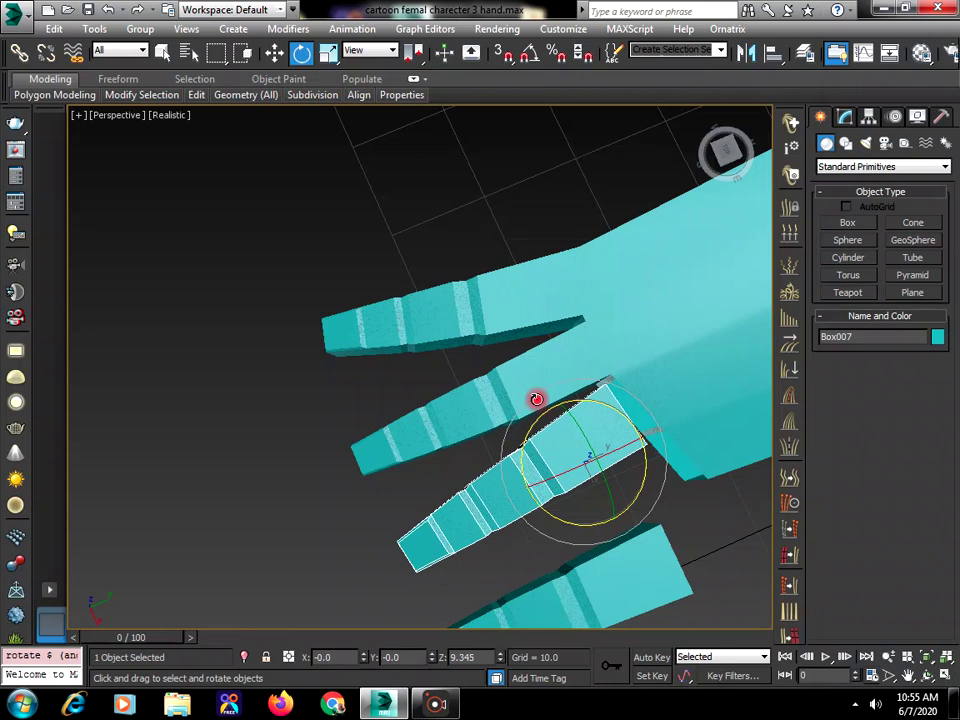
{"action": "left_click", "coordinate": [273, 54]}
{"action": "left_click_drag", "start_coordinate": [646, 434], "coordinate": [650, 431]}
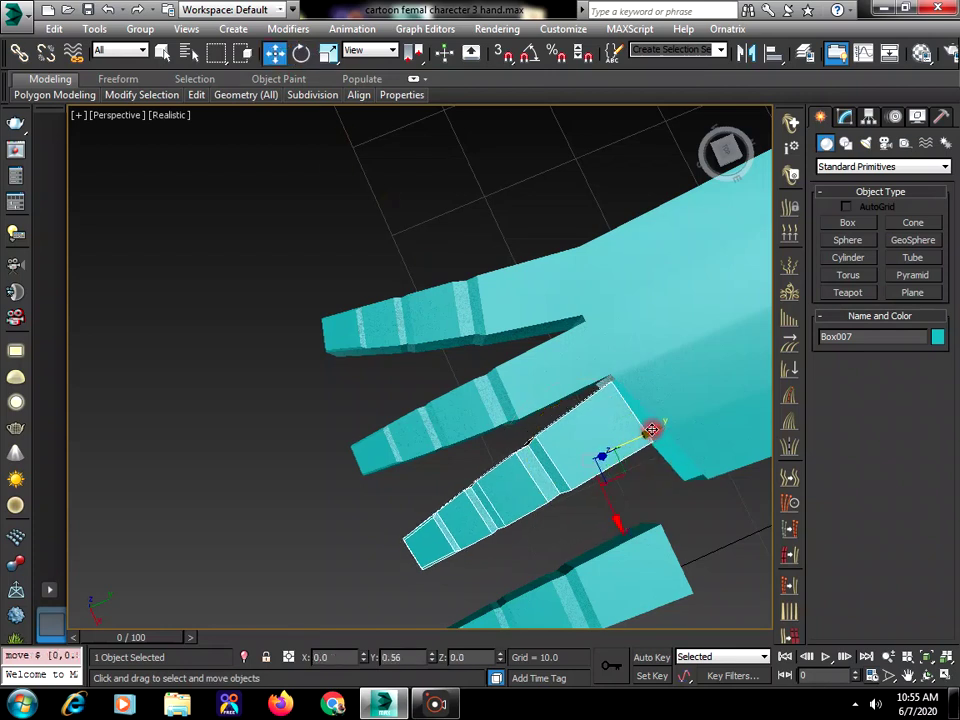
{"action": "left_click", "coordinate": [666, 510]}
{"action": "left_click", "coordinate": [617, 420]}
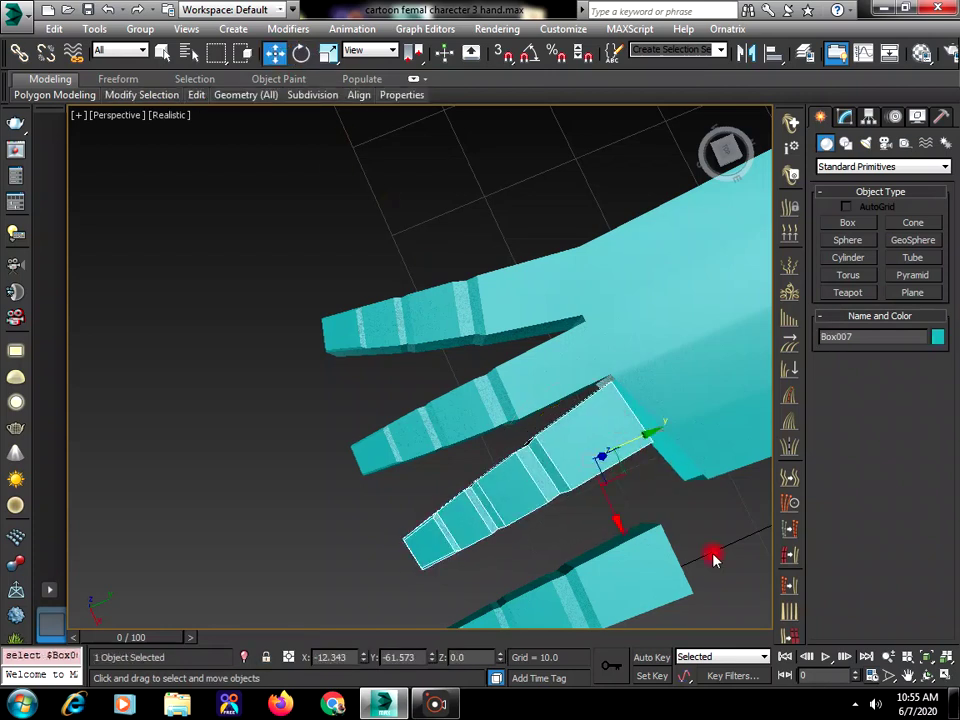
Scale the third finger to 86 percent along X to fit the palm opening.
{"action": "left_click", "coordinate": [927, 675]}
{"action": "left_click_drag", "start_coordinate": [561, 392], "coordinate": [602, 407]}
{"action": "right_click", "coordinate": [467, 242]}
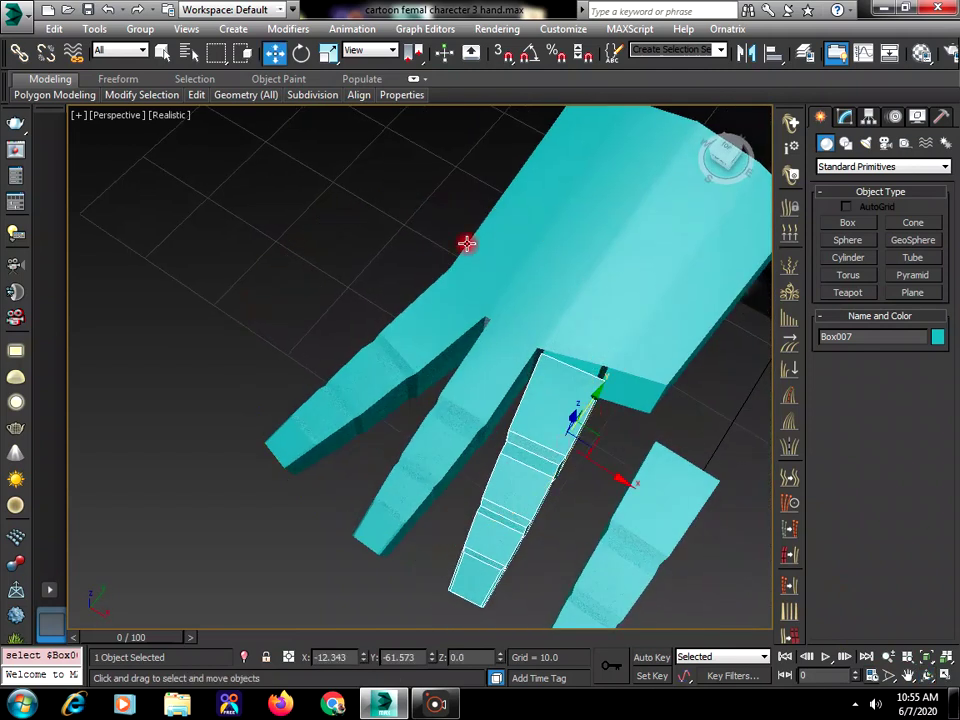
{"action": "left_click", "coordinate": [329, 54]}
{"action": "left_click_drag", "start_coordinate": [632, 493], "coordinate": [629, 477]}
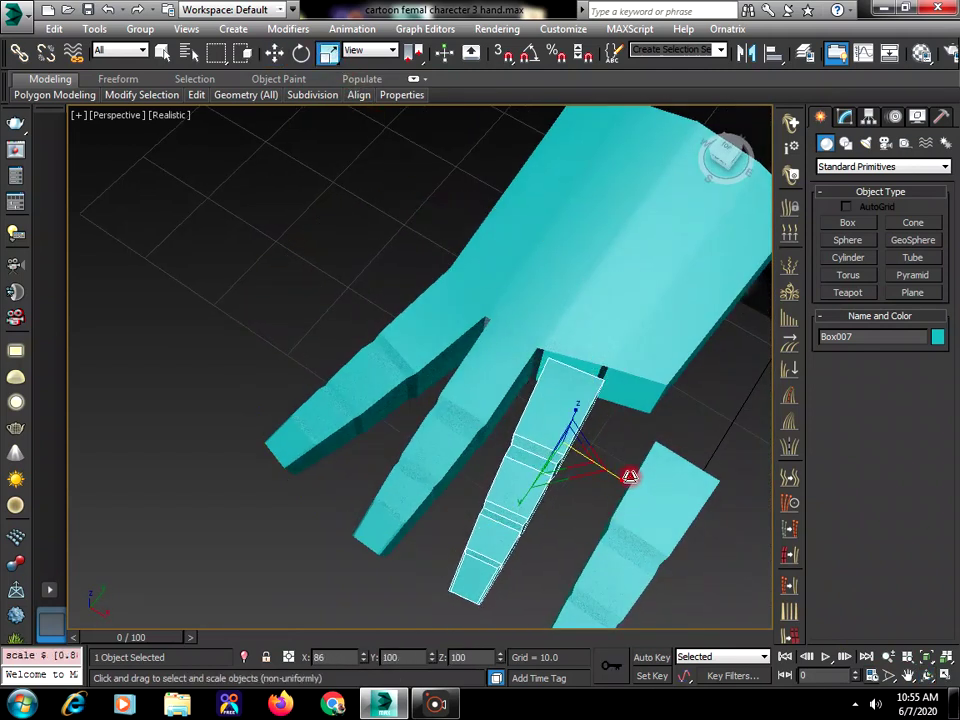
Move the third finger about 0.79 along negative X, and select the palm mesh.
{"action": "left_click", "coordinate": [274, 53]}
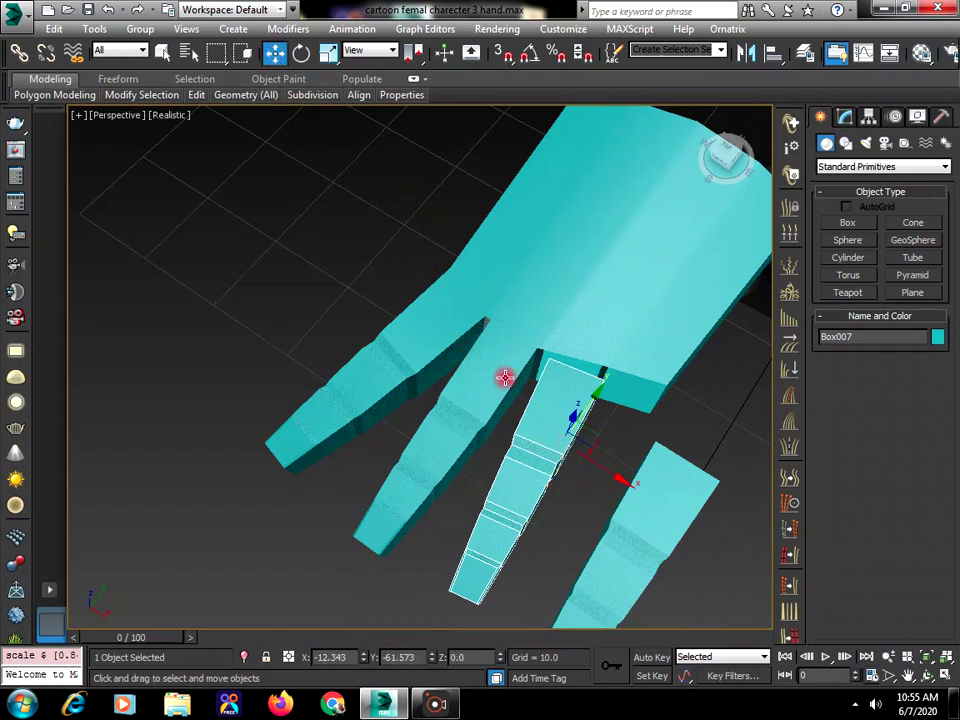
{"action": "left_click_drag", "start_coordinate": [601, 472], "coordinate": [596, 468]}
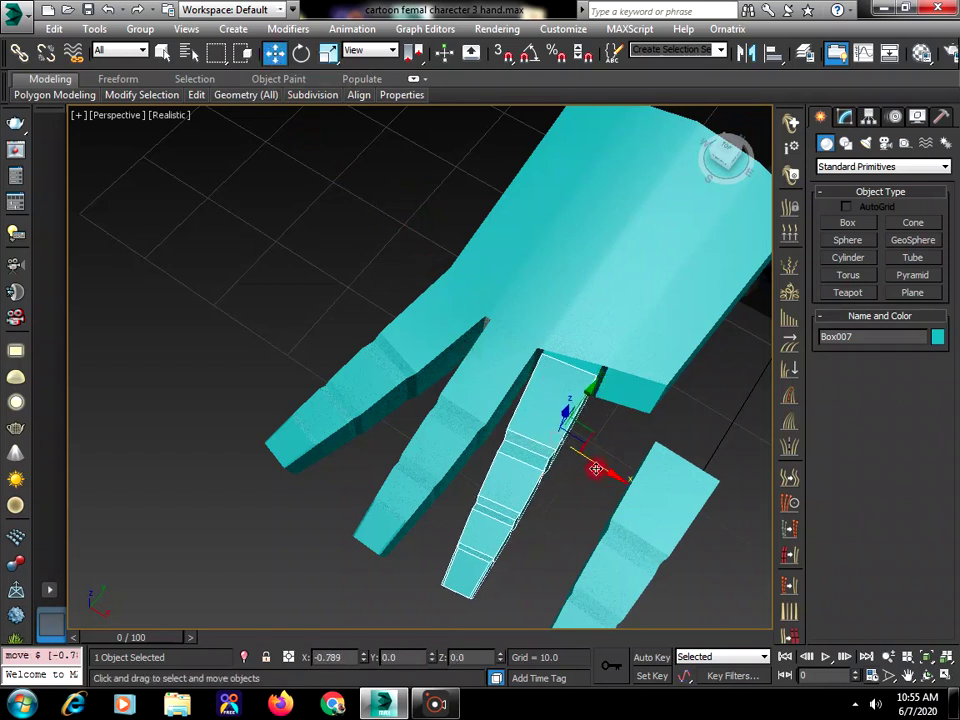
{"action": "left_click", "coordinate": [638, 346]}
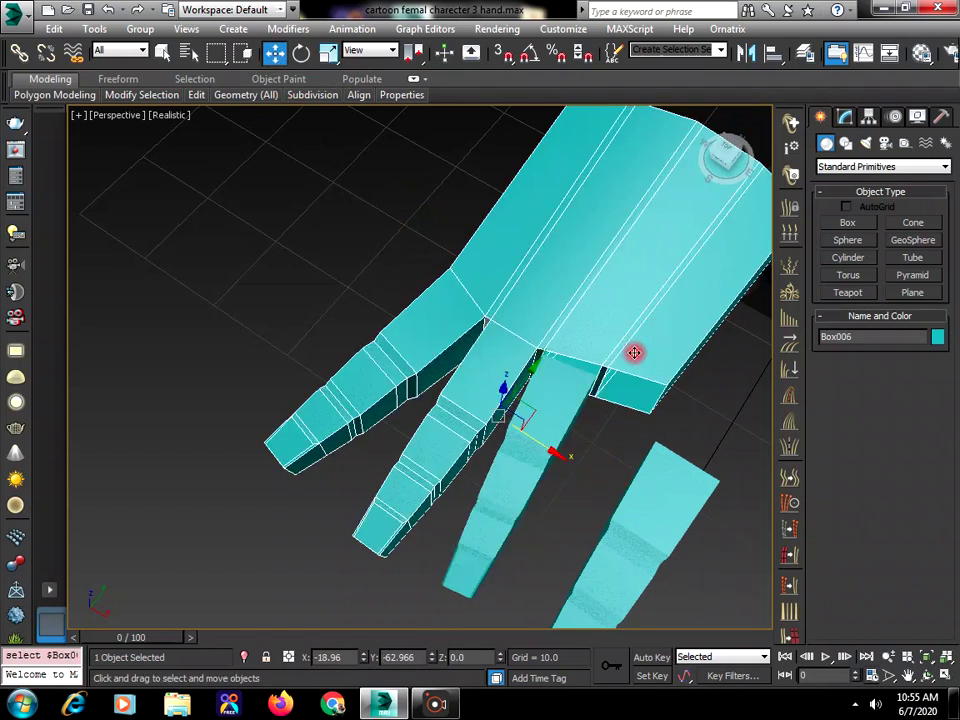
Attach the third finger mesh beside the palm to the hand mesh.
{"action": "left_click", "coordinate": [583, 386]}
{"action": "left_click", "coordinate": [845, 117]}
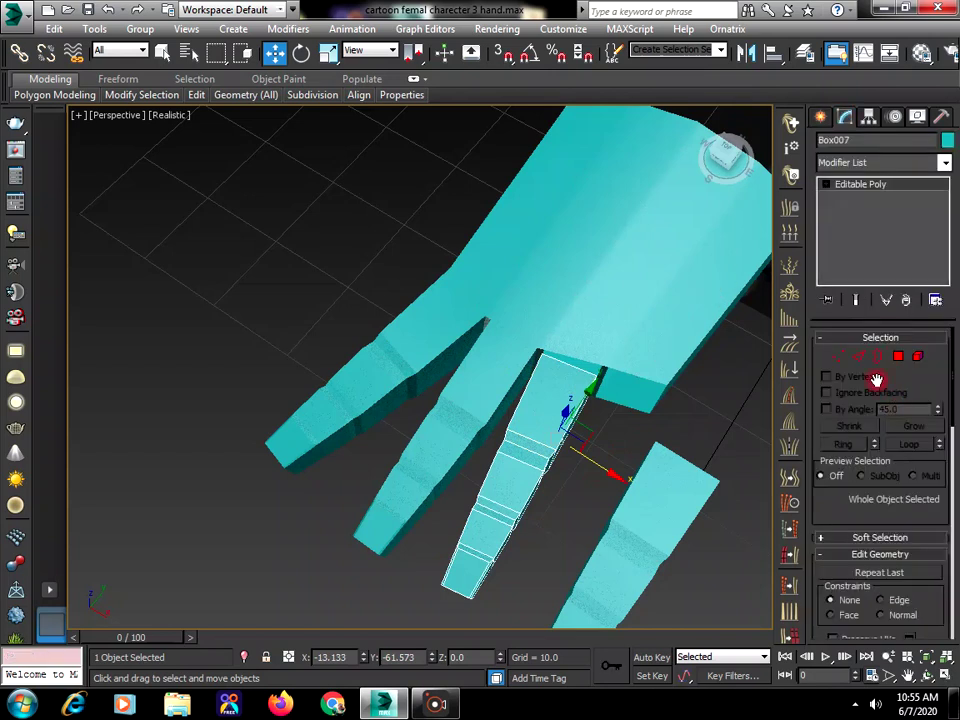
{"action": "scroll", "coordinate": [845, 551], "scroll_direction": "down", "scroll_amount": 5}
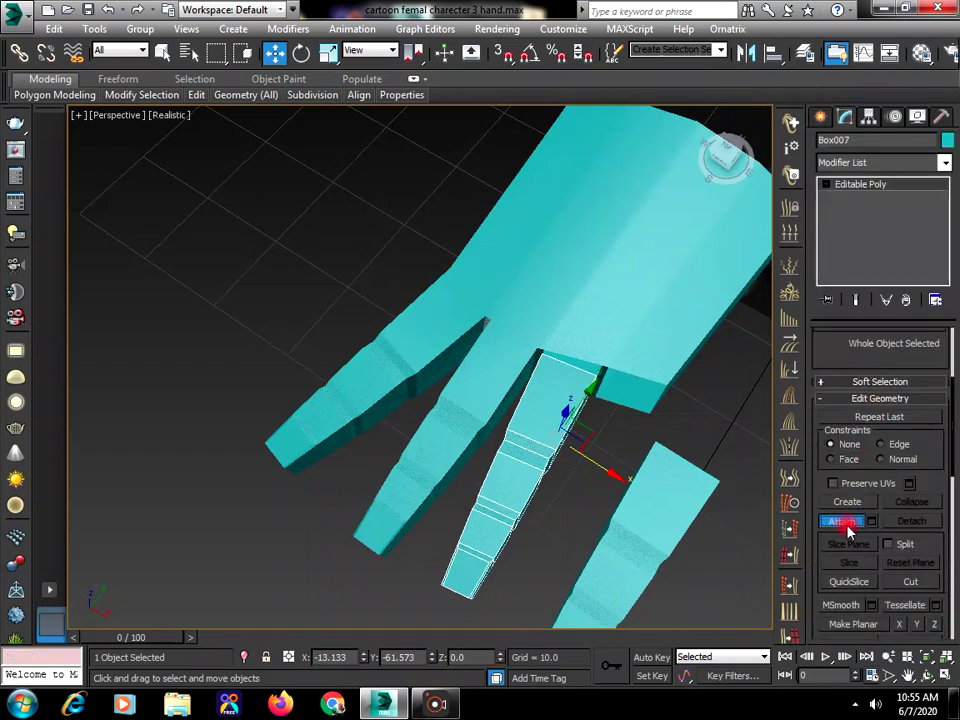
{"action": "left_click", "coordinate": [639, 315]}
Try to target weld the third finger's upper base vertex to the nearest palm vertex.
{"action": "left_click", "coordinate": [848, 217]}
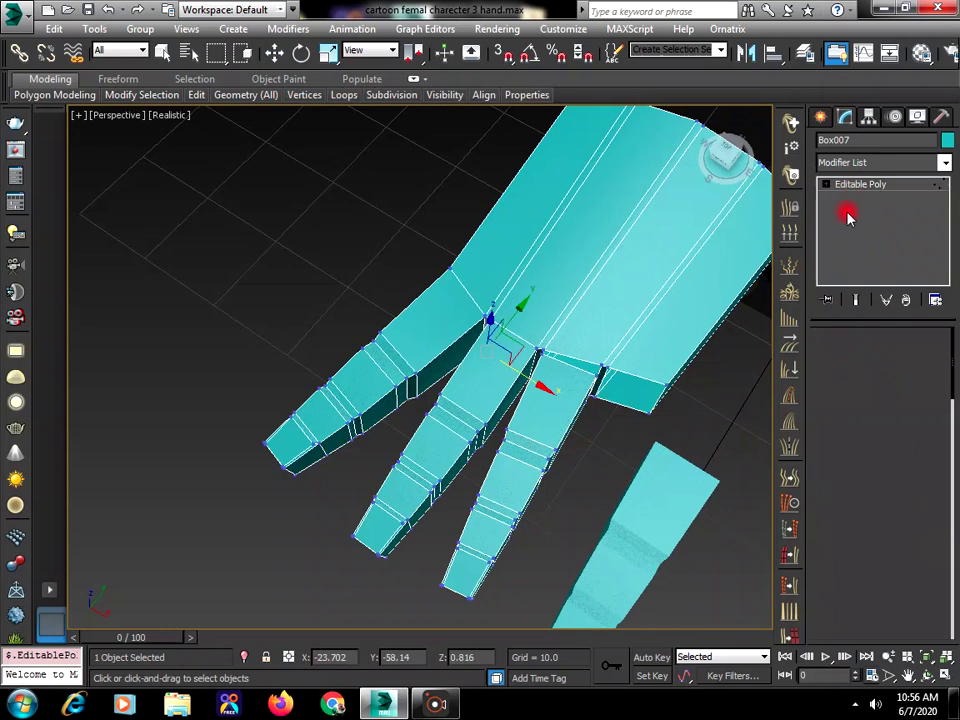
{"action": "left_click", "coordinate": [855, 358]}
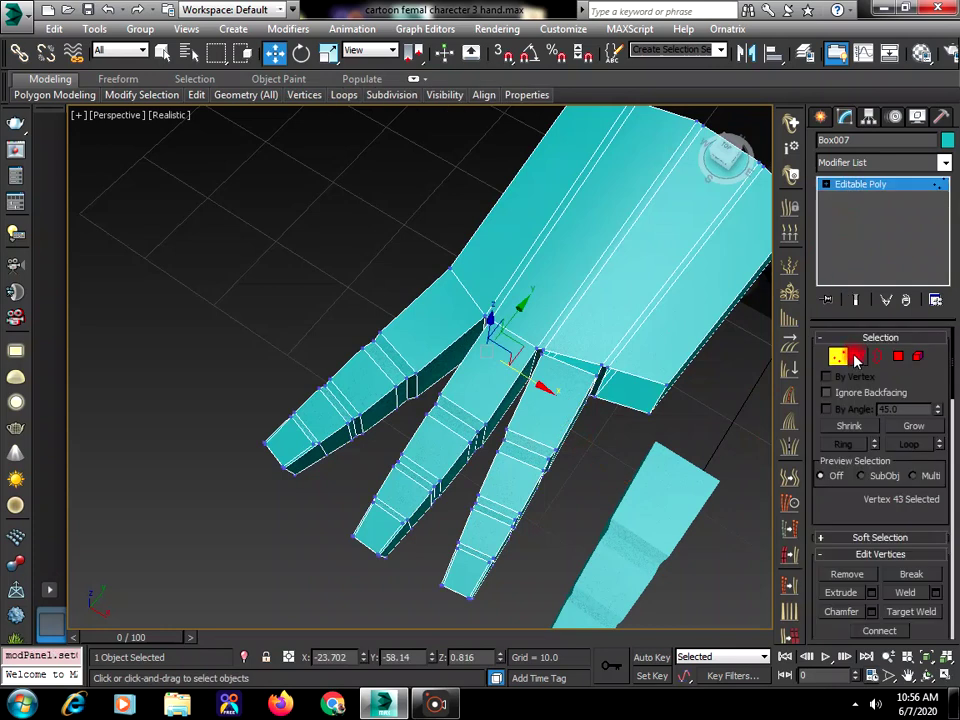
{"action": "left_click", "coordinate": [905, 678]}
{"action": "left_click_drag", "start_coordinate": [621, 396], "coordinate": [519, 326]}
{"action": "scroll", "coordinate": [519, 324], "scroll_direction": "up", "scroll_amount": 5}
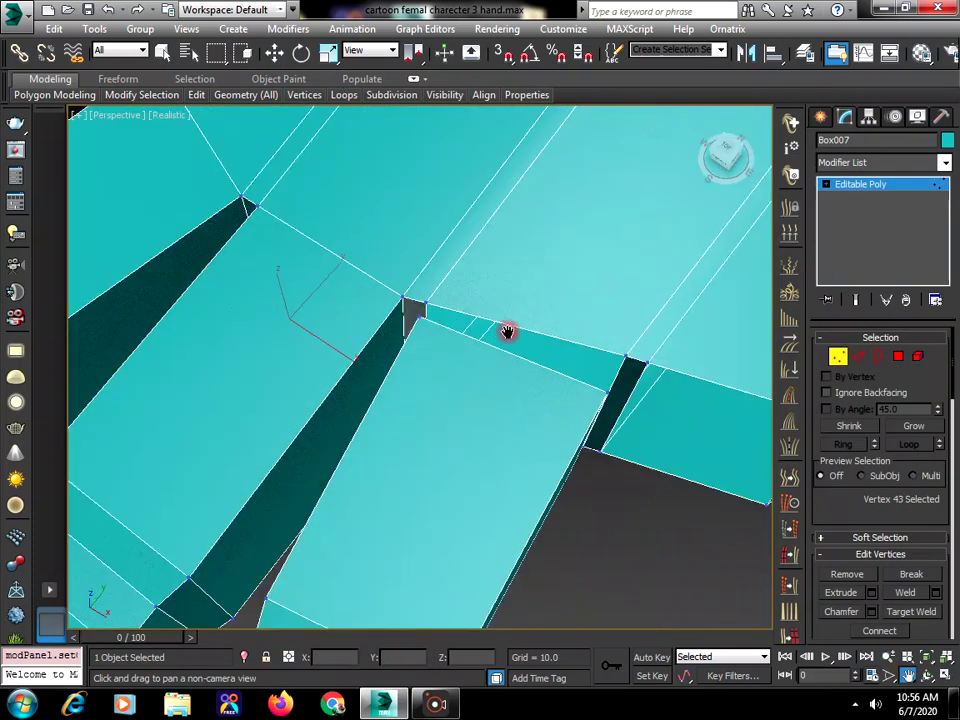
{"action": "key", "text": "w"}
{"action": "left_click", "coordinate": [421, 316]}
{"action": "right_click", "coordinate": [420, 316]}
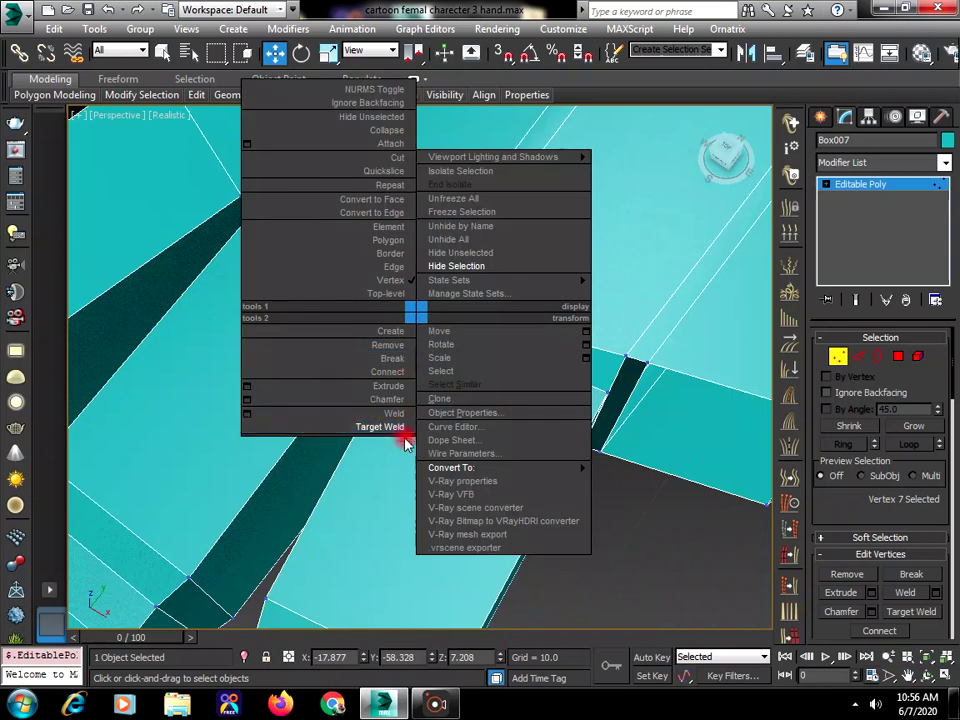
{"action": "left_click", "coordinate": [398, 428]}
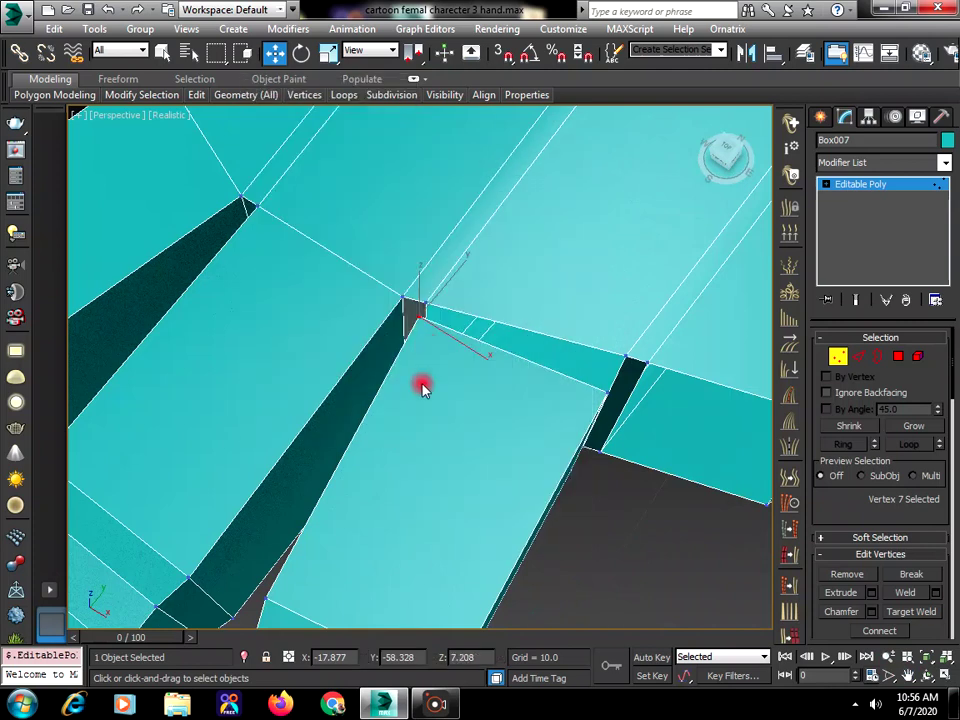
{"action": "right_click", "coordinate": [427, 305]}
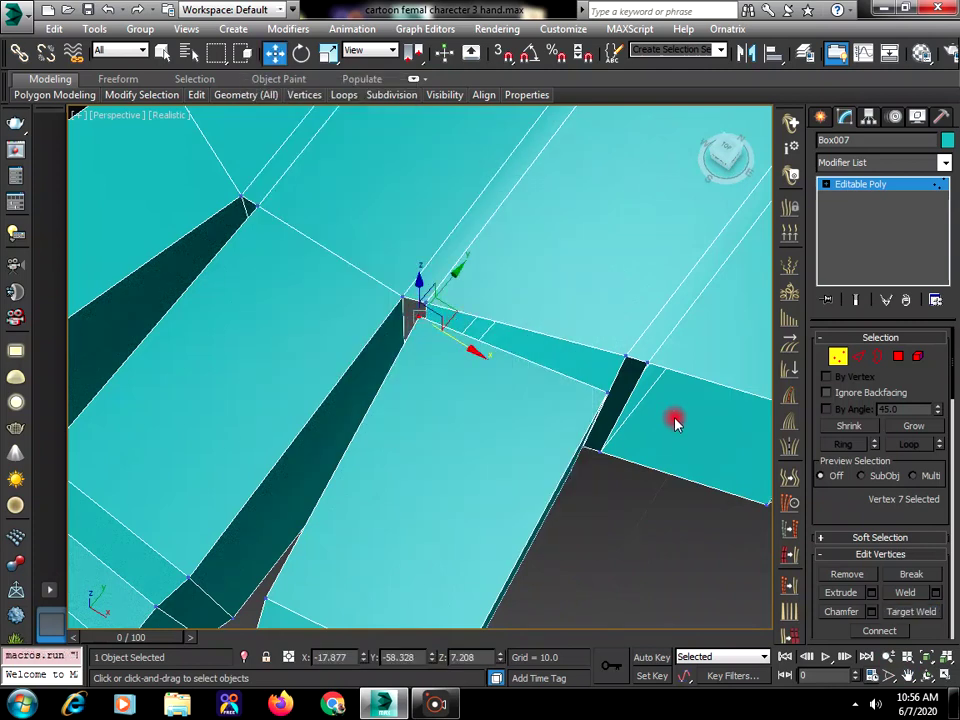
{"action": "left_click", "coordinate": [686, 564]}
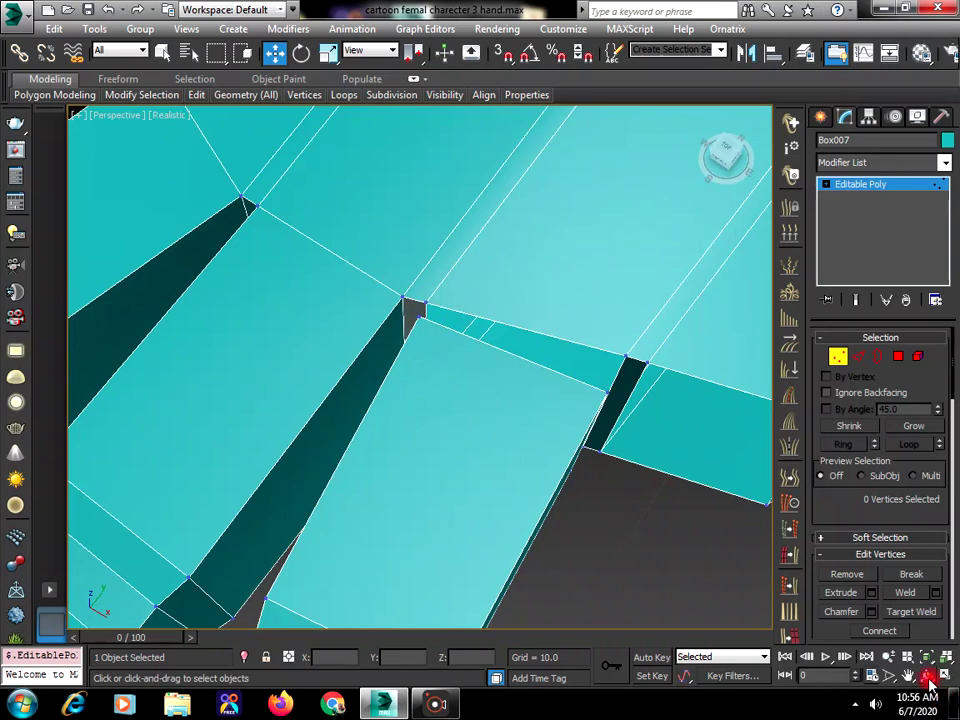
Delete the end-cap polygon at the palm end of the third finger.
{"action": "left_click", "coordinate": [928, 678]}
{"action": "left_click_drag", "start_coordinate": [515, 430], "coordinate": [400, 408]}
{"action": "left_click", "coordinate": [897, 357]}
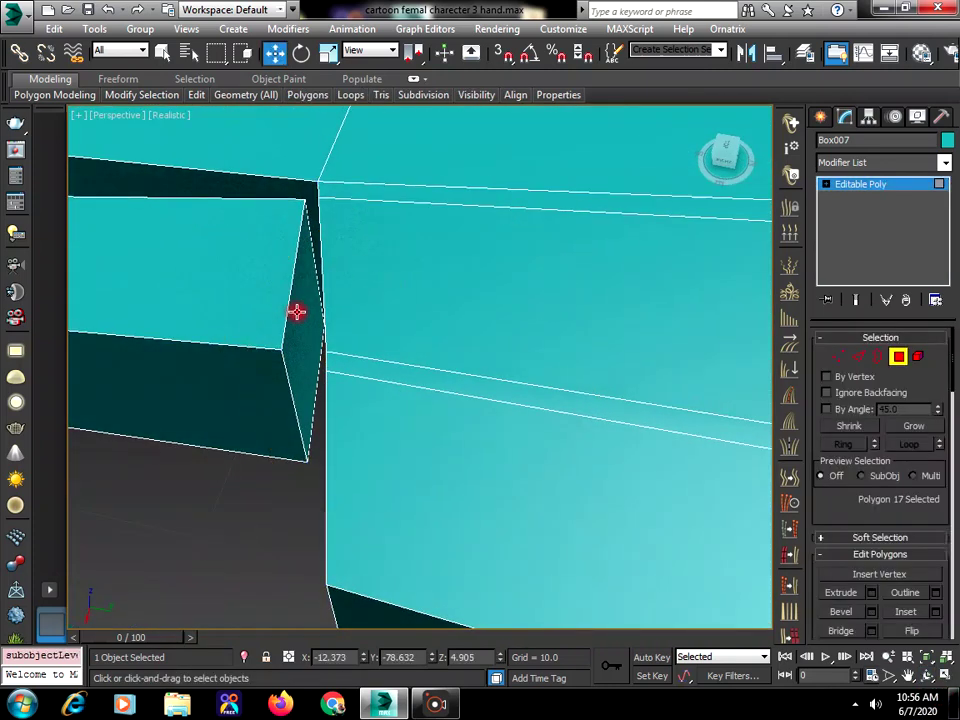
{"action": "left_click", "coordinate": [298, 314]}
{"action": "key", "text": "Delete"}
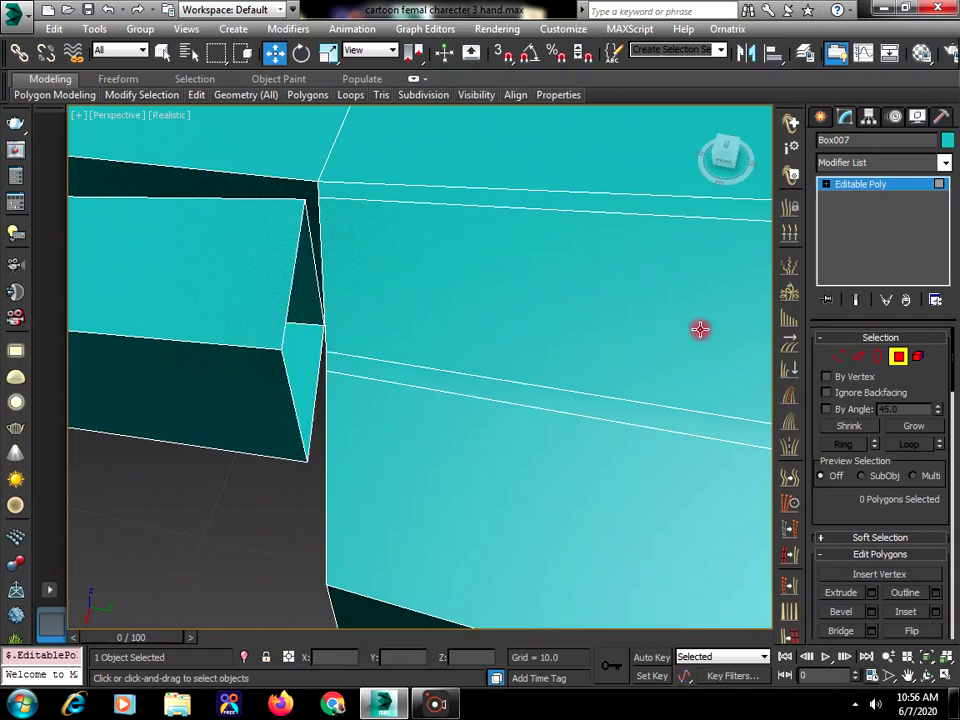
Target weld the third finger's two upper base vertices to the matching vertices on the palm edge.
{"action": "left_click", "coordinate": [838, 356]}
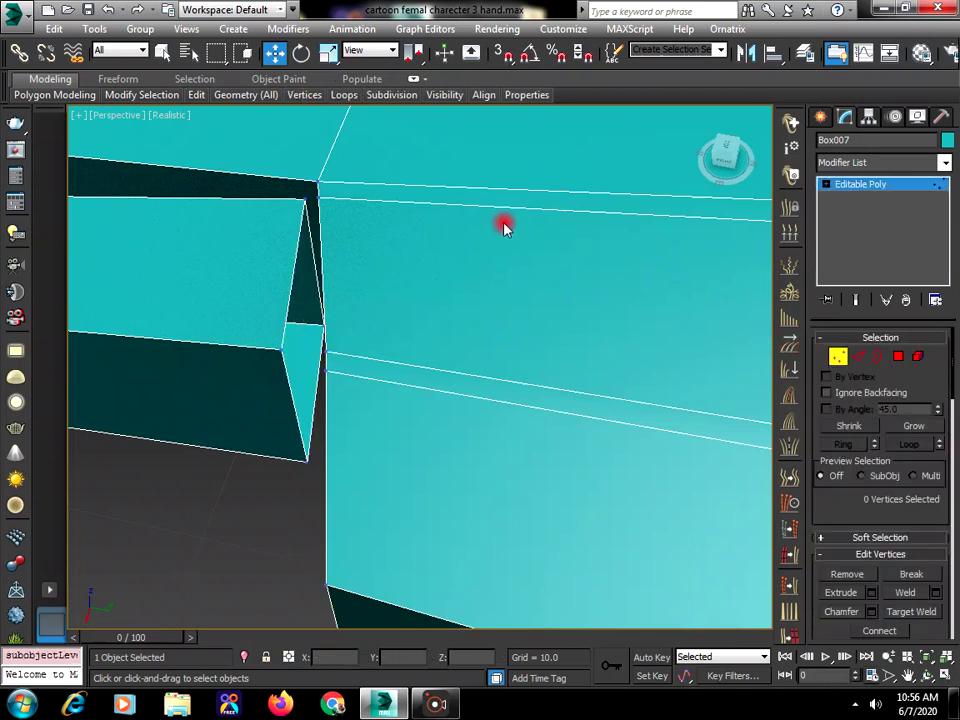
{"action": "left_click", "coordinate": [303, 199]}
{"action": "right_click", "coordinate": [296, 233]}
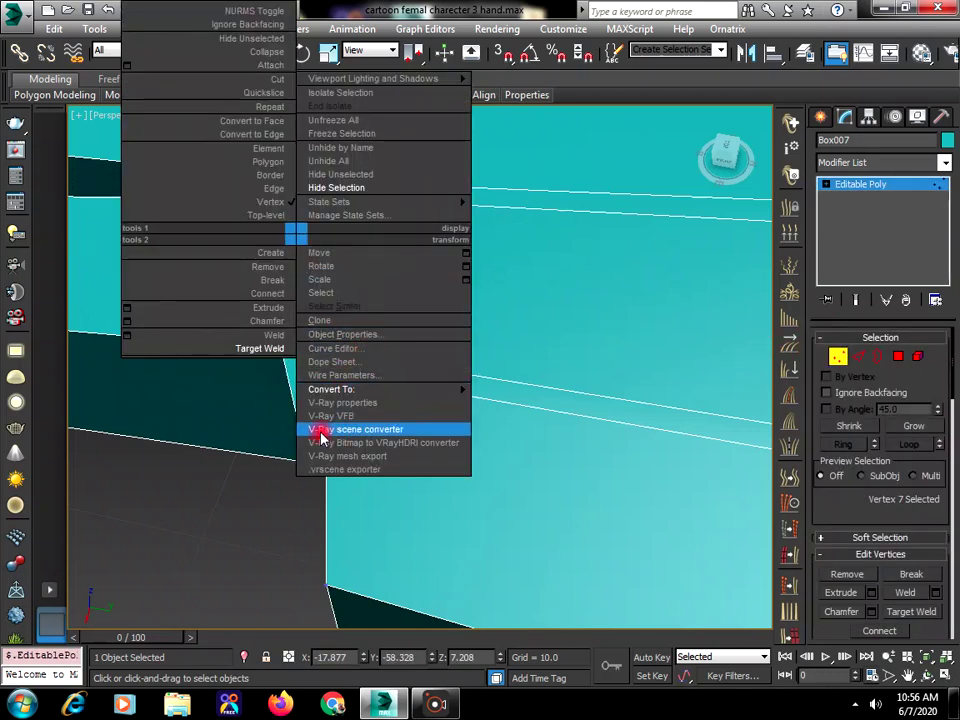
{"action": "left_click", "coordinate": [268, 347]}
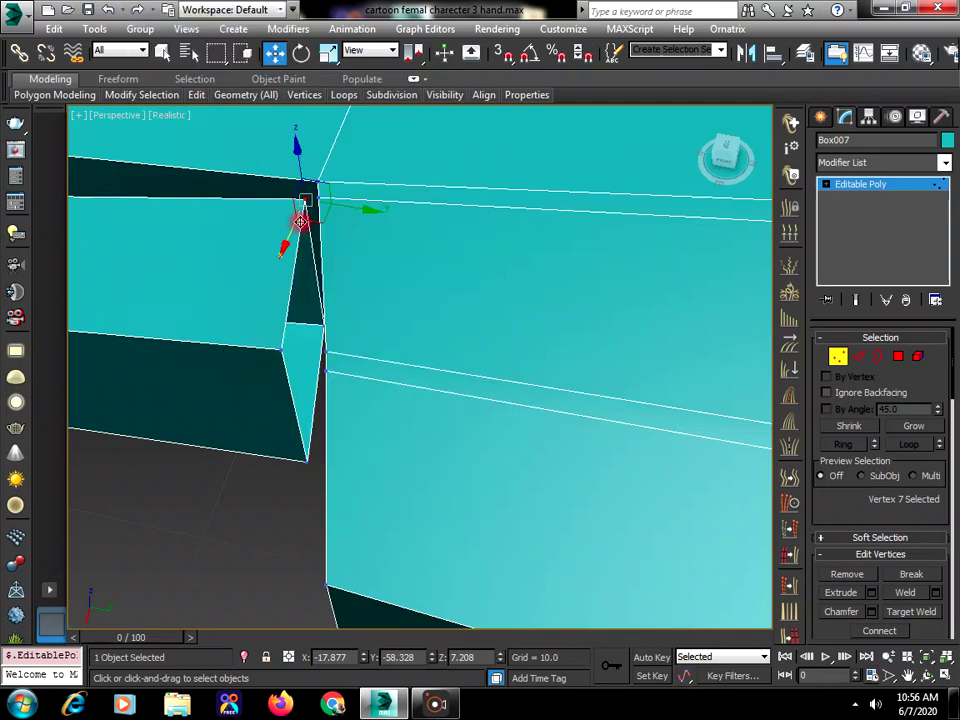
{"action": "right_click", "coordinate": [296, 232]}
{"action": "left_click", "coordinate": [275, 345]}
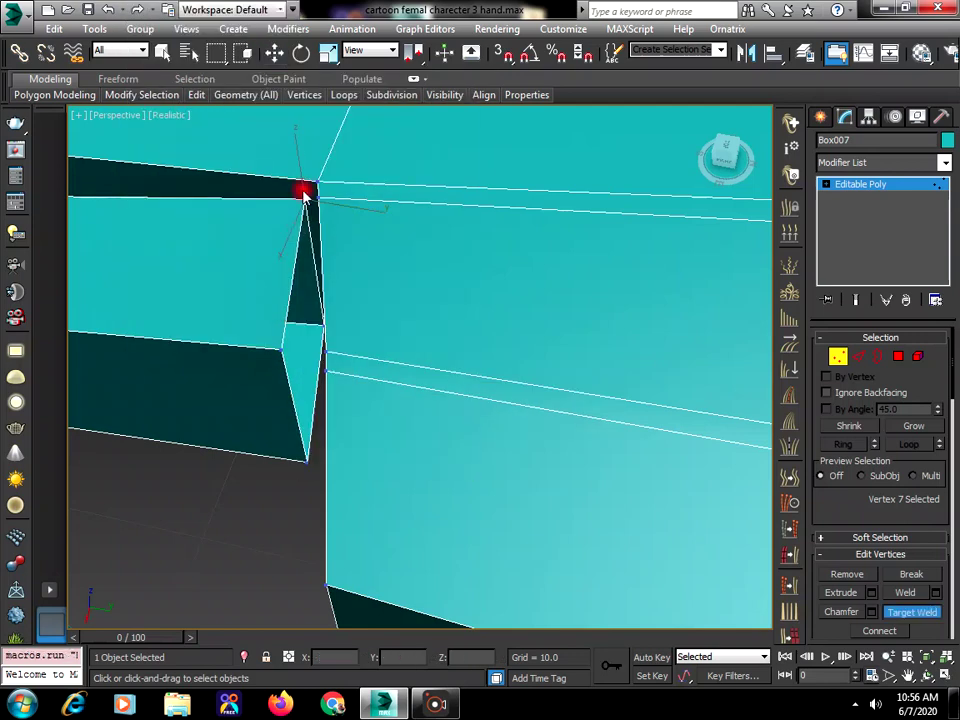
{"action": "left_click", "coordinate": [319, 197]}
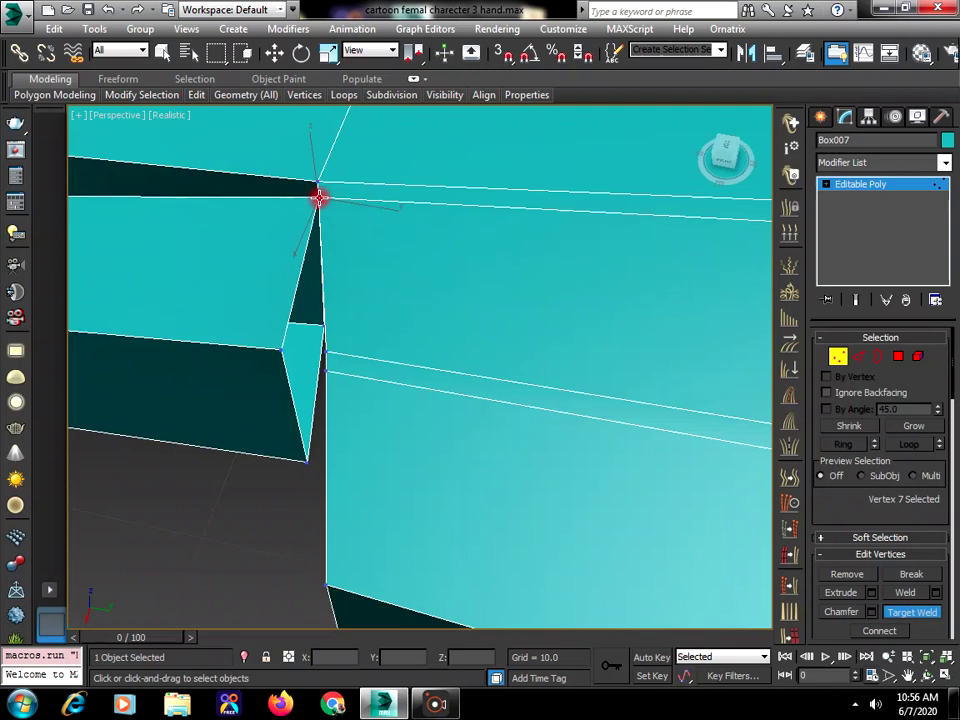
{"action": "left_click", "coordinate": [284, 349]}
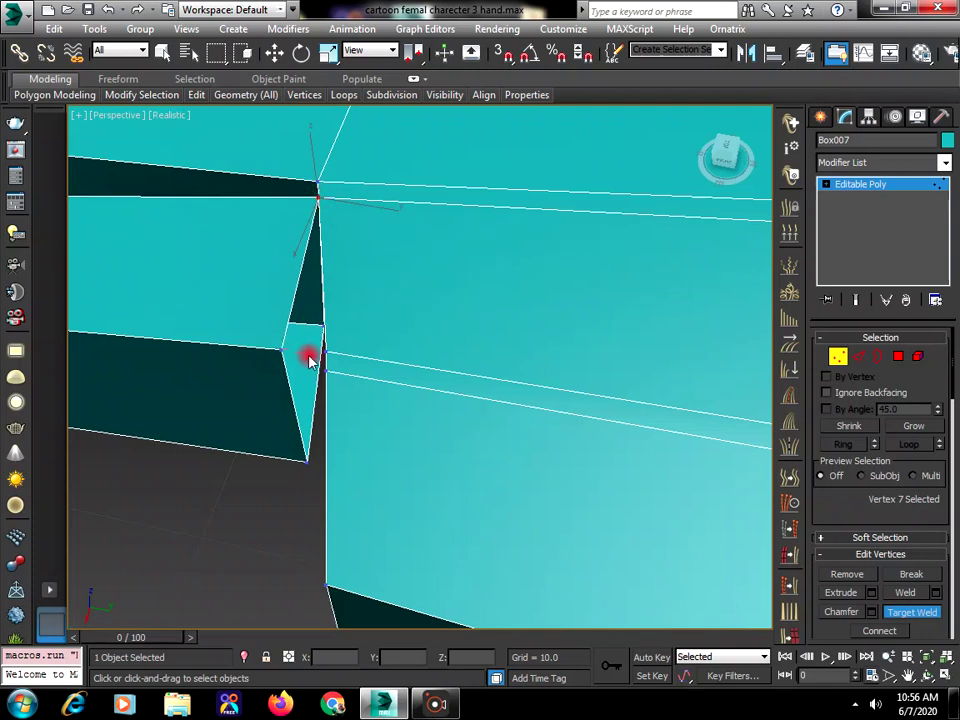
{"action": "left_click", "coordinate": [326, 352]}
{"action": "key", "text": "w"}
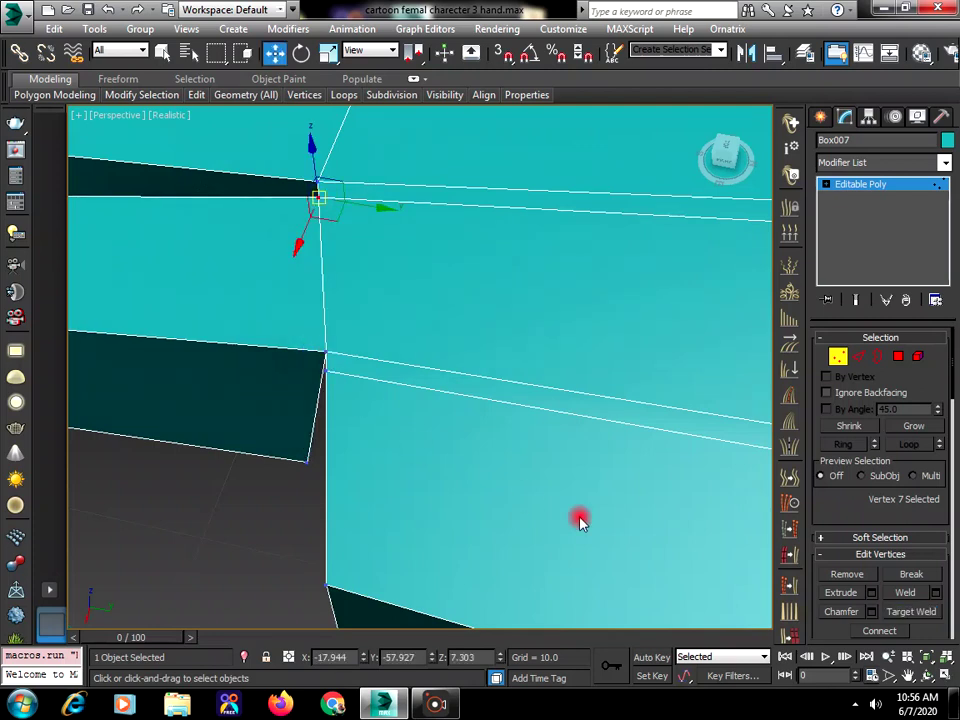
Target weld the third finger's lower base vertex on the side facing the loose finger to the matching palm vertex.
{"action": "left_click", "coordinate": [927, 677]}
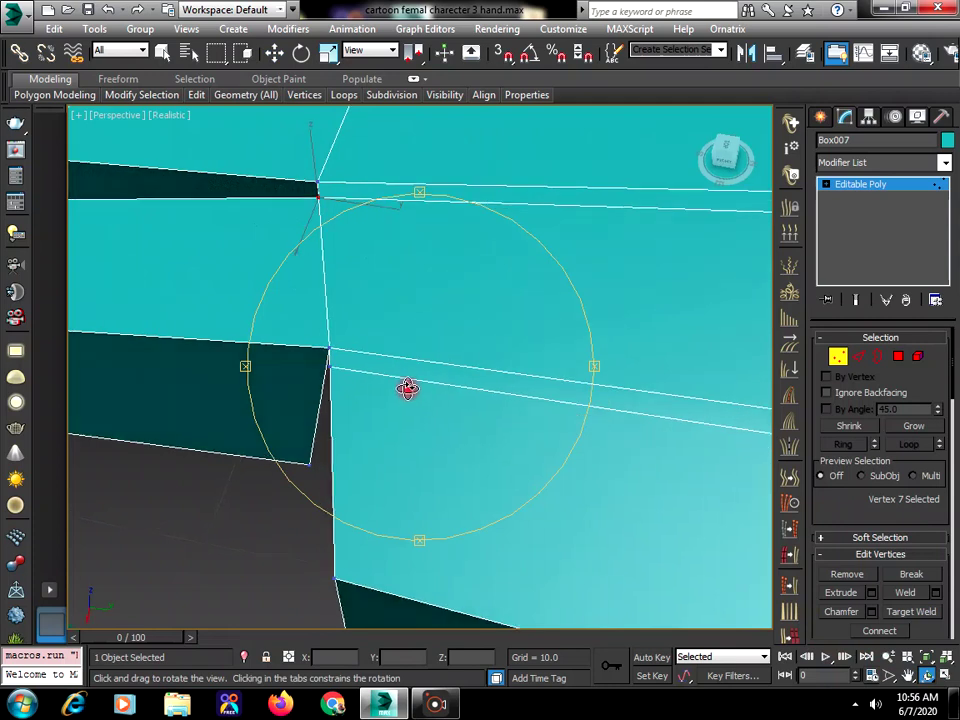
{"action": "left_click_drag", "start_coordinate": [407, 388], "coordinate": [438, 337]}
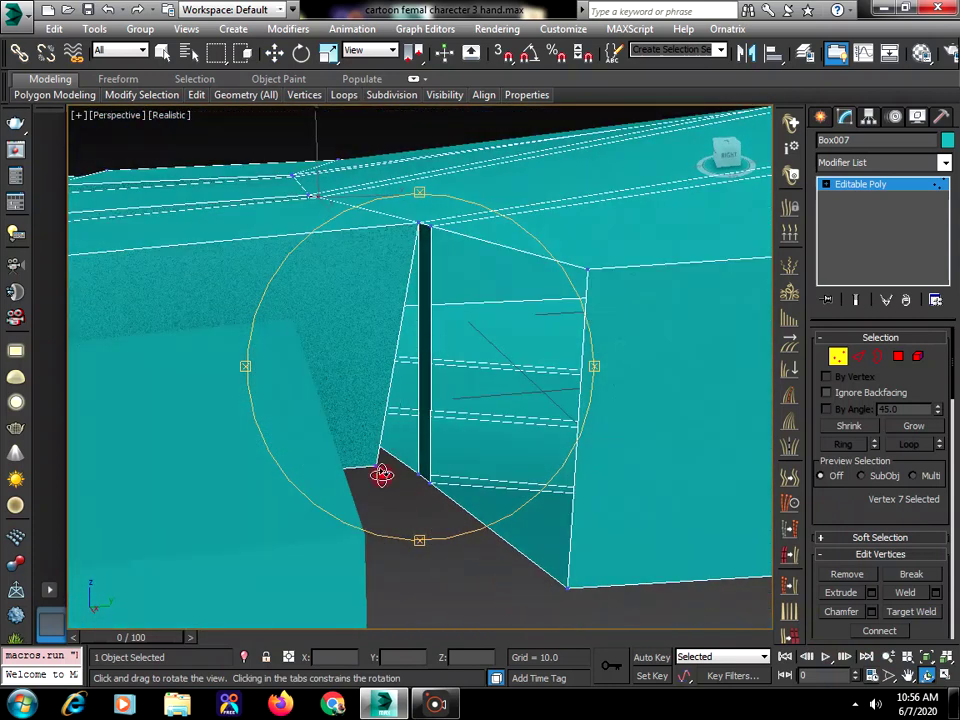
{"action": "right_click", "coordinate": [378, 462]}
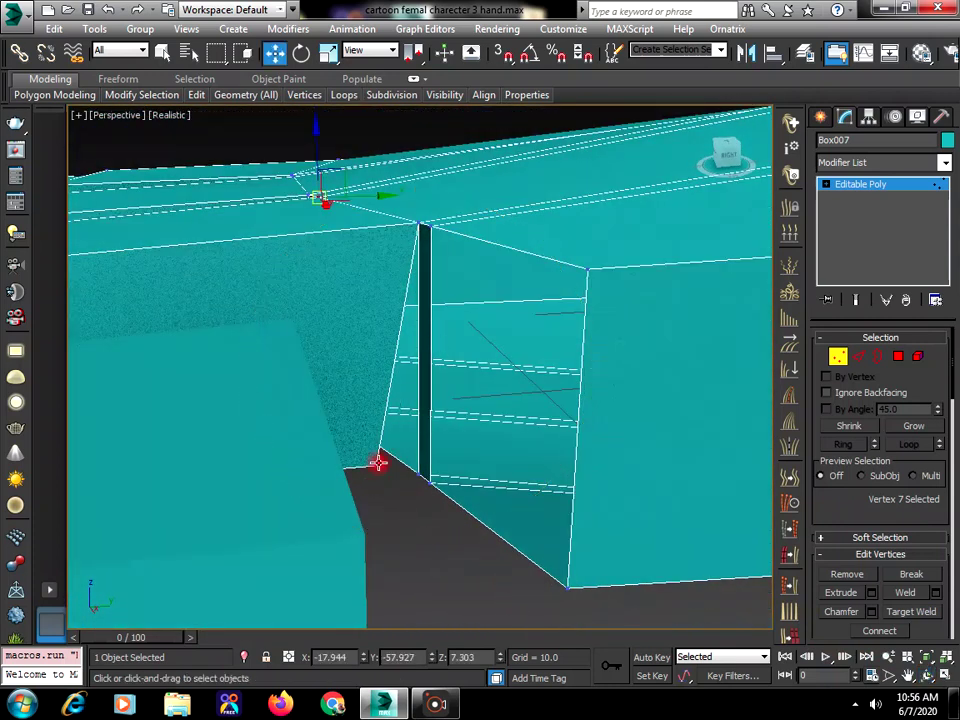
{"action": "left_click", "coordinate": [910, 612]}
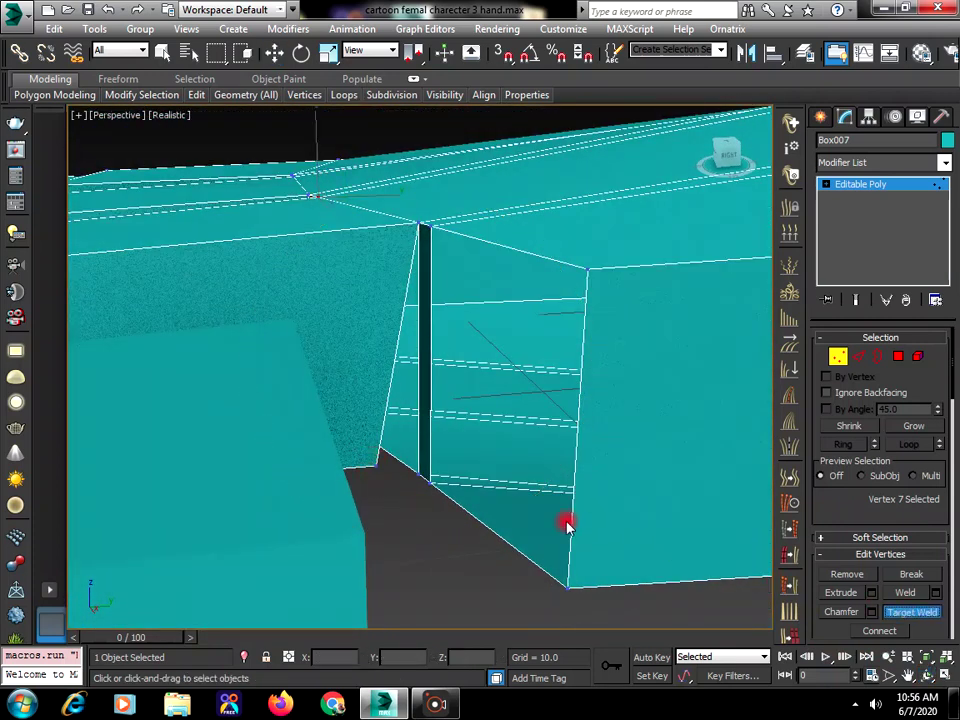
{"action": "left_click", "coordinate": [420, 476]}
{"action": "right_click", "coordinate": [507, 537]}
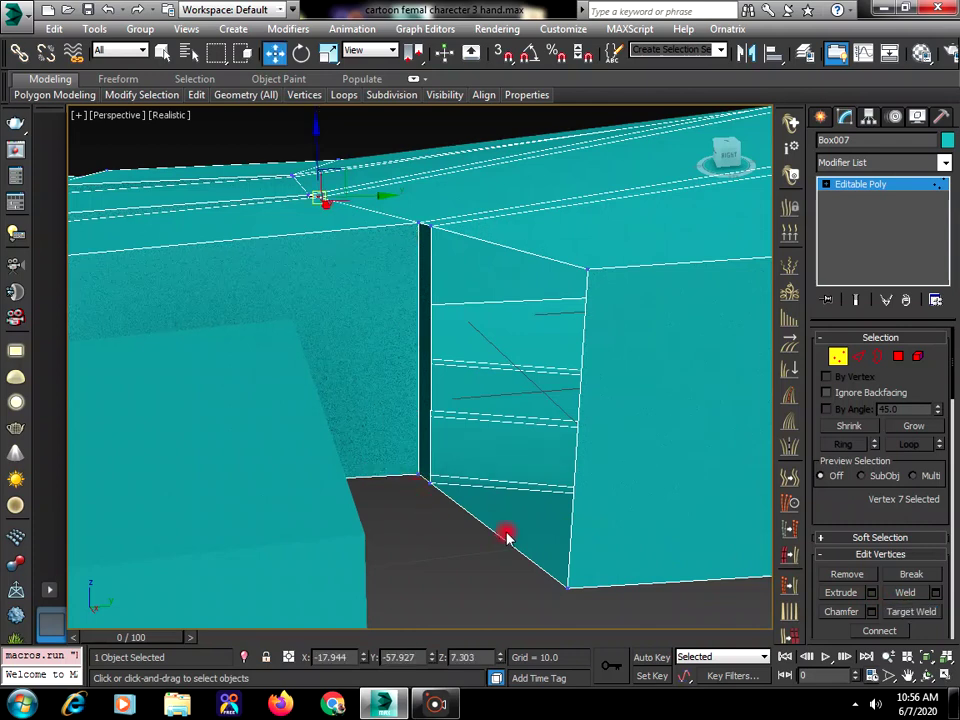
Target weld the third finger's remaining lower base vertex to the matching vertex on the palm's underside.
{"action": "left_click", "coordinate": [928, 676]}
{"action": "left_click_drag", "start_coordinate": [507, 453], "coordinate": [474, 394]}
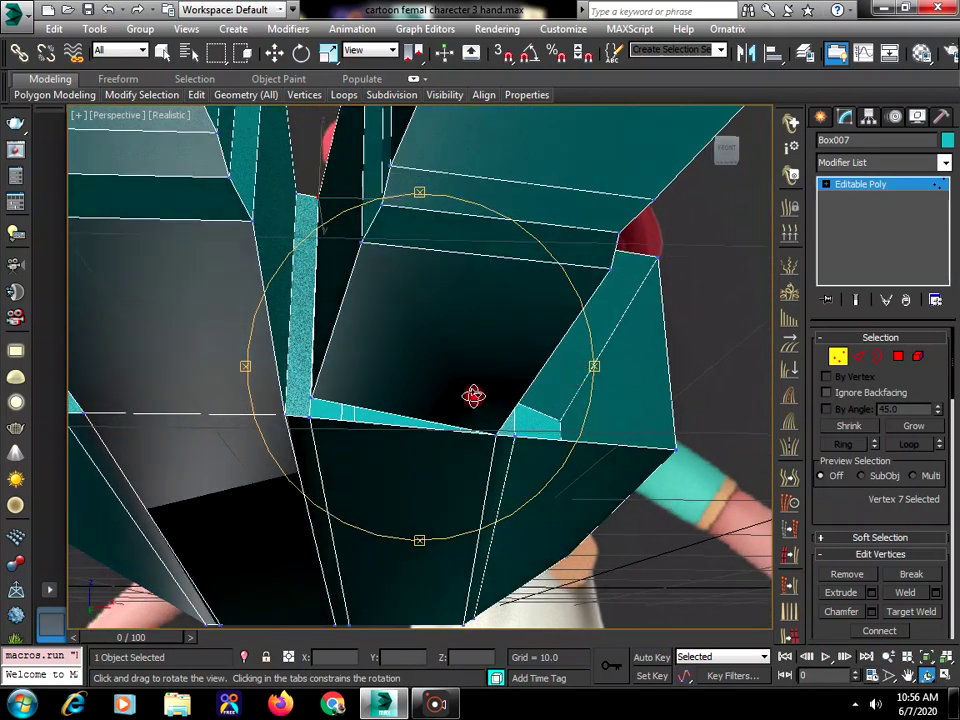
{"action": "right_click", "coordinate": [403, 401]}
{"action": "left_click", "coordinate": [341, 393]}
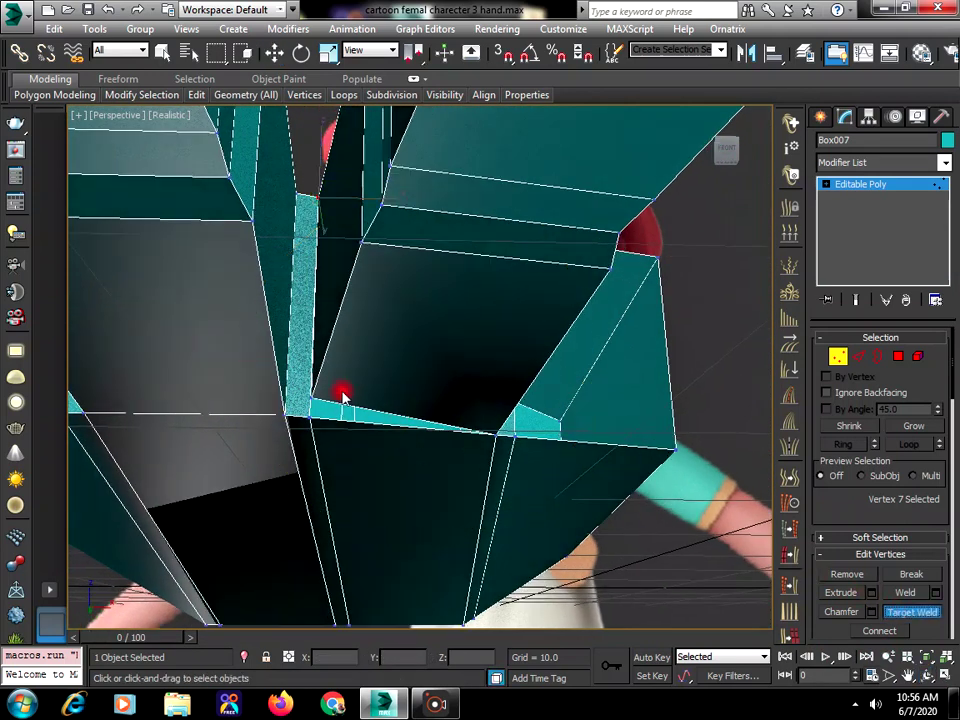
{"action": "left_click", "coordinate": [308, 420]}
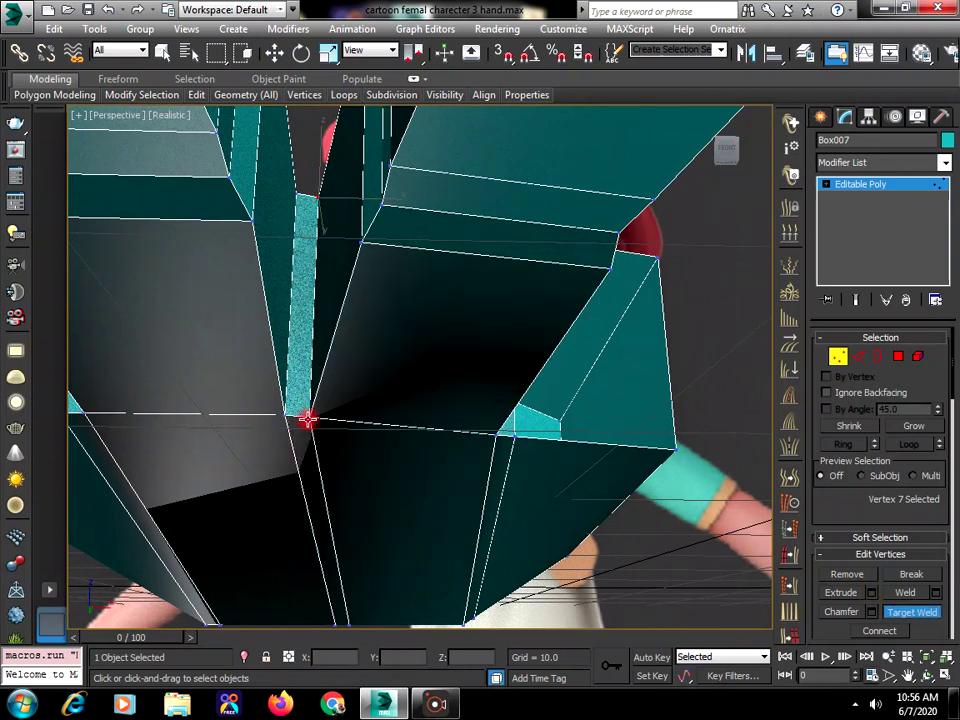
{"action": "left_click", "coordinate": [619, 561]}
Leave vertex editing and move the loose finger against the palm's open end, to about X -4.7, Y -59.2.
{"action": "key", "text": "z"}
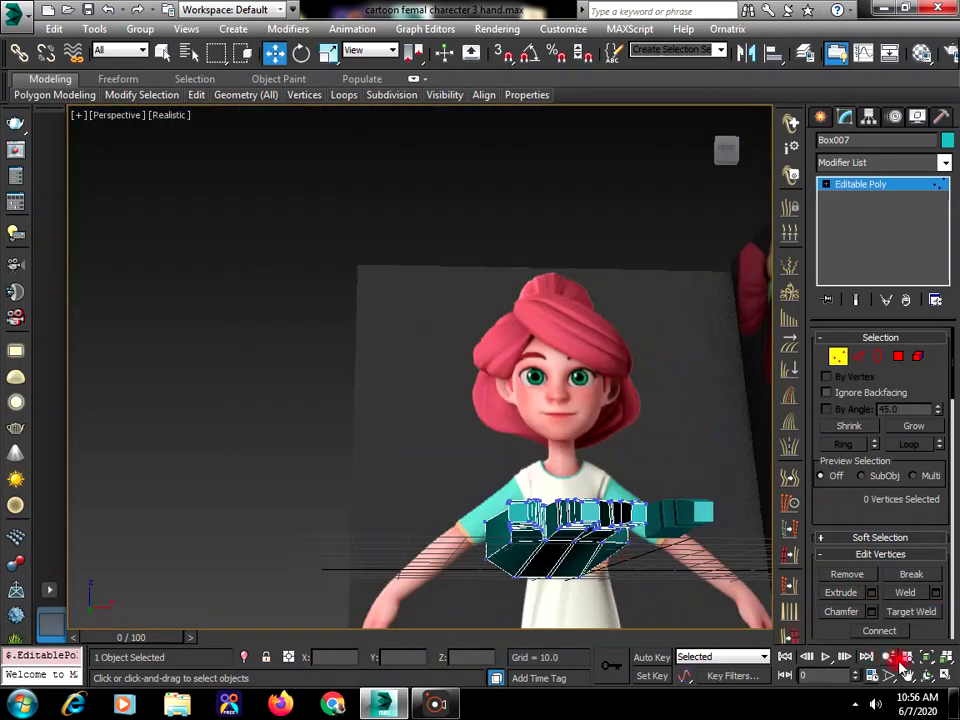
{"action": "left_click", "coordinate": [928, 677]}
{"action": "left_click_drag", "start_coordinate": [392, 405], "coordinate": [427, 537]}
{"action": "left_click", "coordinate": [831, 115]}
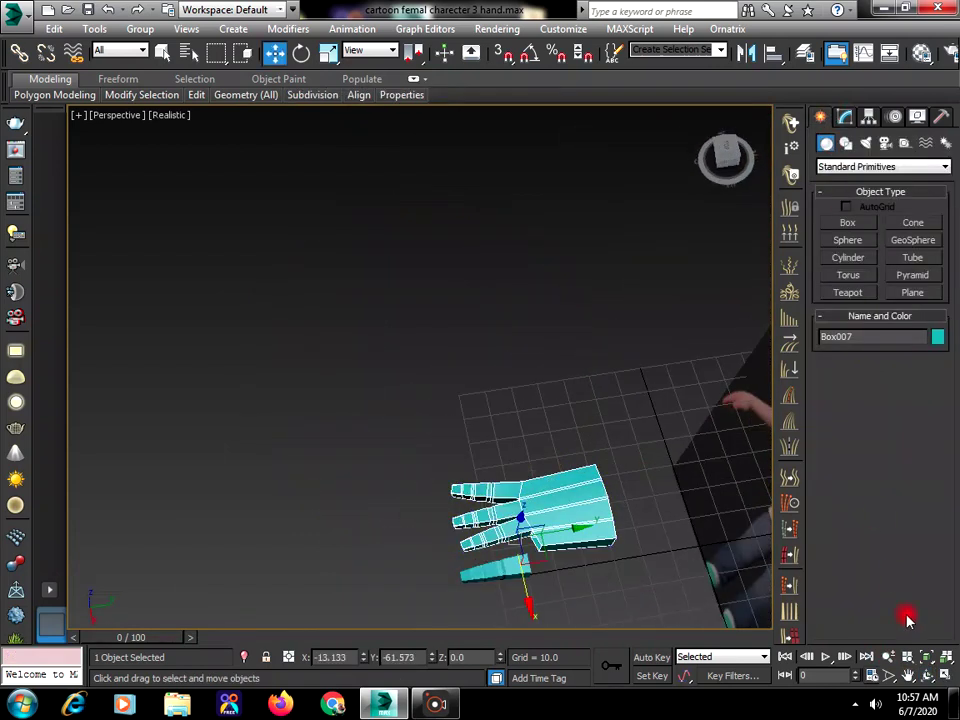
{"action": "middle_click_drag", "start_coordinate": [583, 527], "coordinate": [516, 476]}
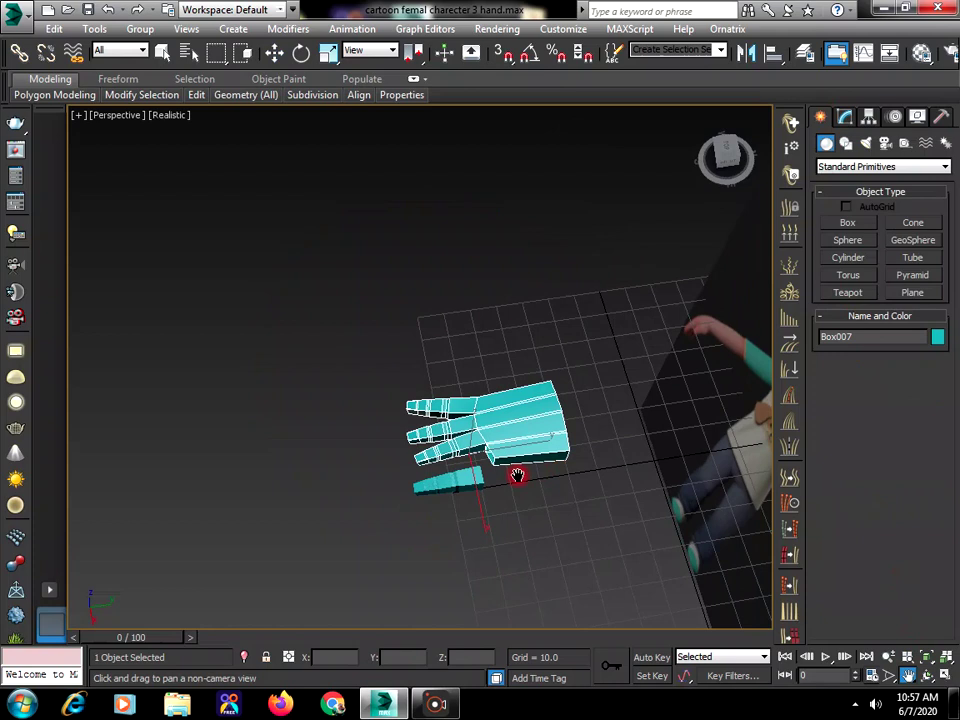
{"action": "left_click", "coordinate": [445, 485]}
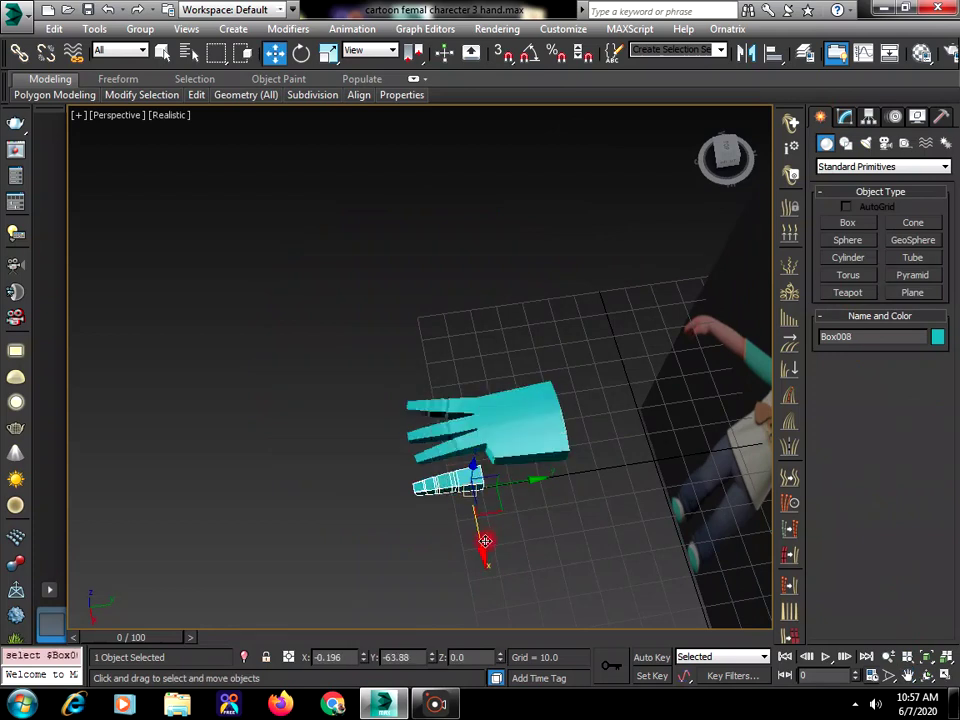
{"action": "left_click_drag", "start_coordinate": [484, 541], "coordinate": [414, 396]}
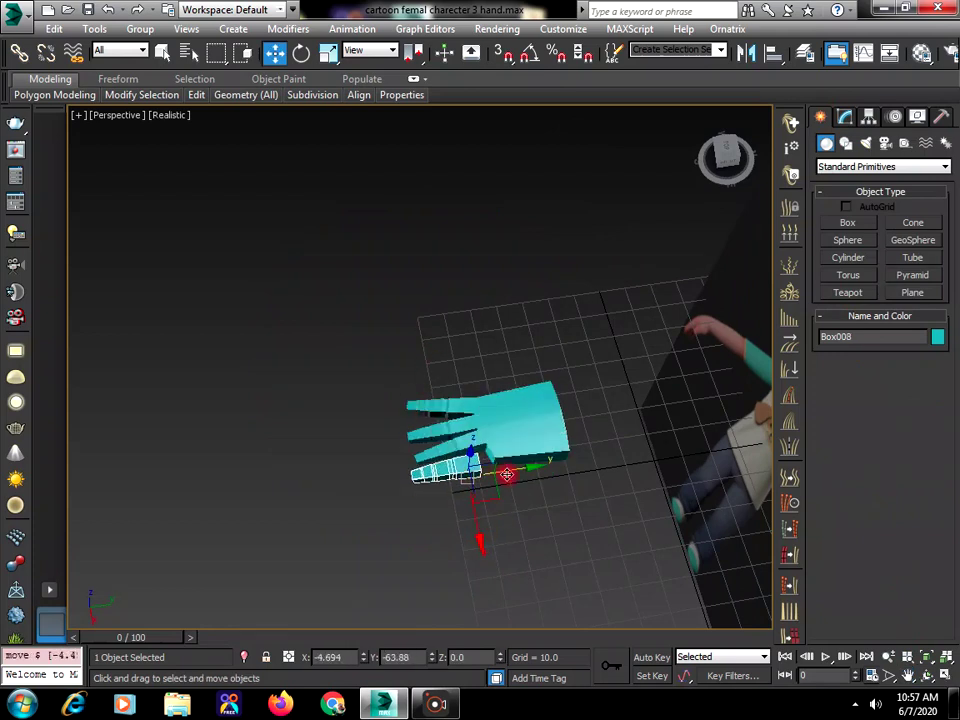
Scale the loose finger down non-uniformly to about 92% in X and 91% in Y.
{"action": "key", "text": "r"}
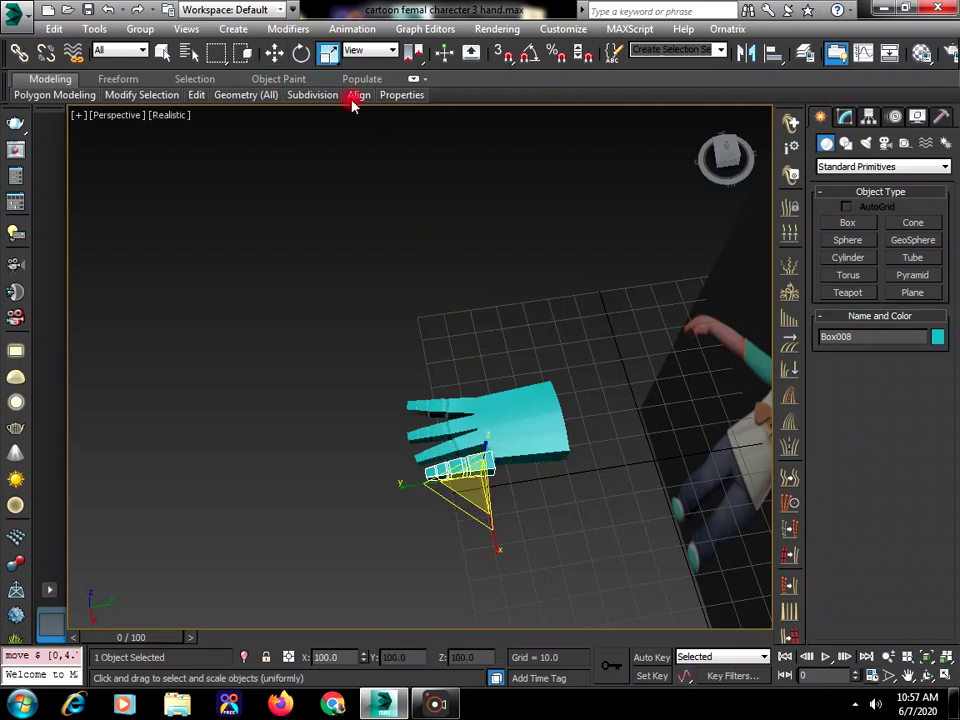
{"action": "key", "text": "r"}
{"action": "left_click_drag", "start_coordinate": [497, 537], "coordinate": [414, 476]}
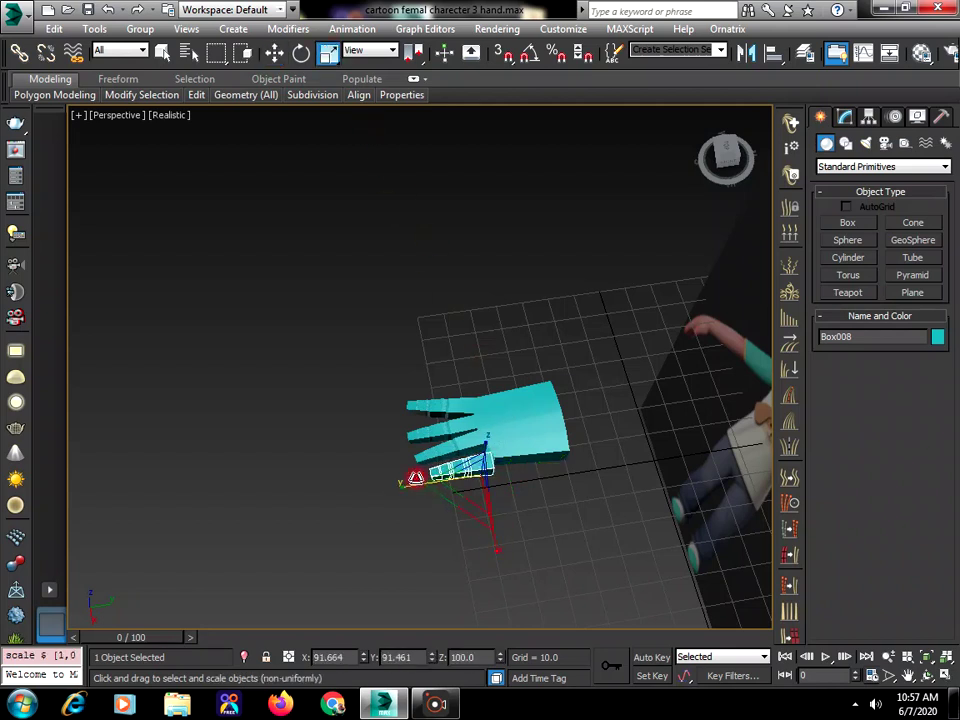
Clone the loose finger away from the hand and move the original closer to the palm, to about X -6.8.
{"action": "left_click", "coordinate": [275, 55]}
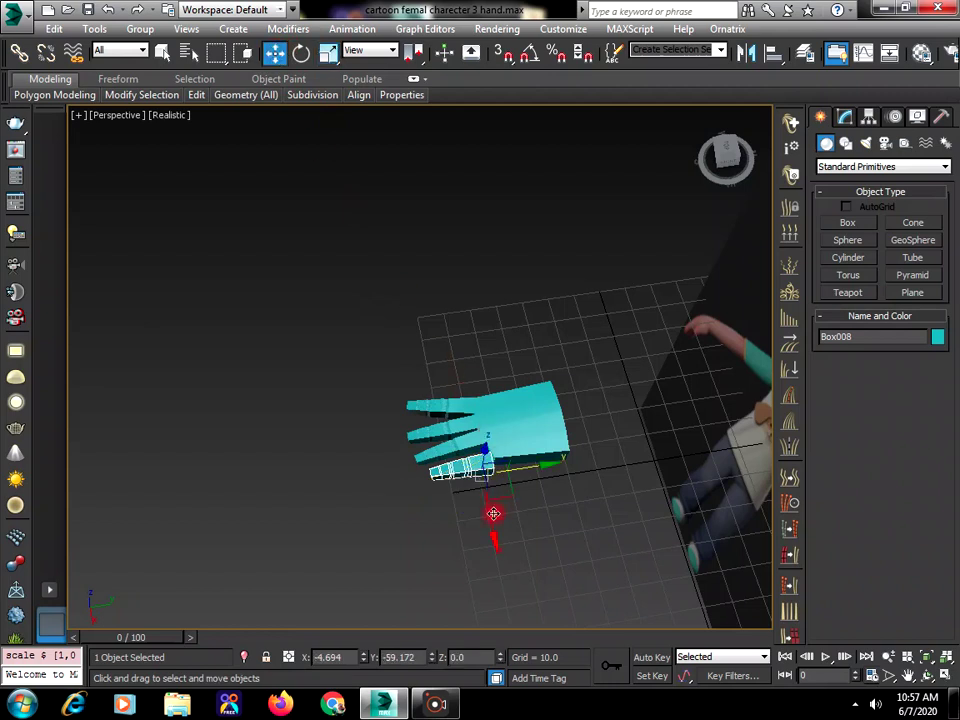
{"action": "left_click_drag", "start_coordinate": [485, 515], "coordinate": [508, 585], "text": "shift"}
{"action": "left_click", "coordinate": [506, 422]}
{"action": "left_click", "coordinate": [493, 476]}
{"action": "left_click", "coordinate": [482, 458]}
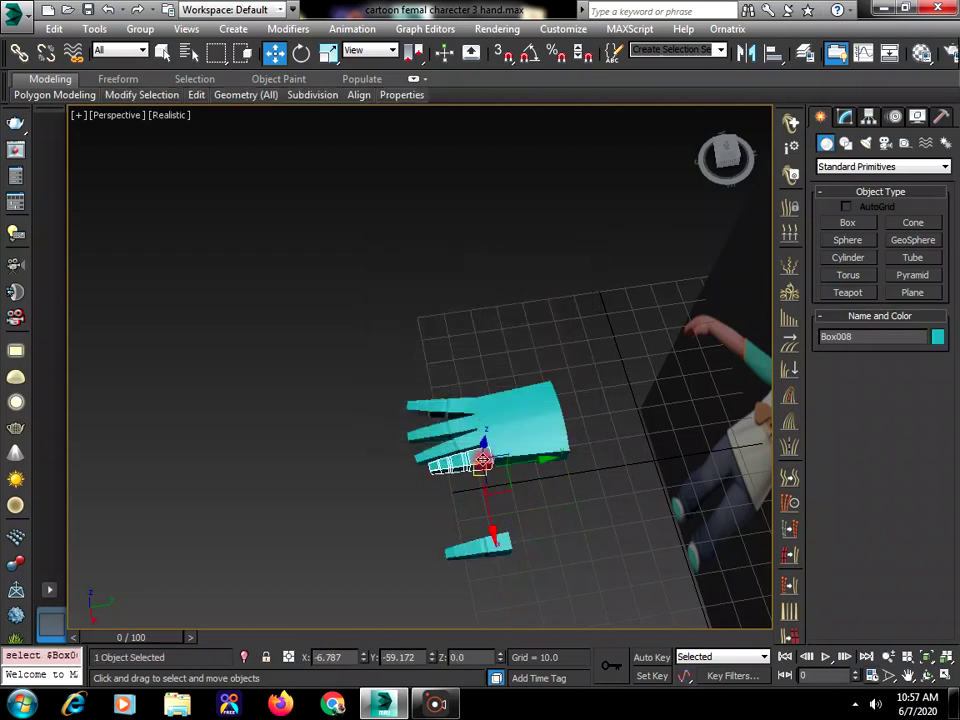
Rotate the loose fourth finger about the vertical axis so its tip angles away from the neighbouring finger.
{"action": "scroll", "coordinate": [484, 457], "scroll_direction": "up", "scroll_amount": 5}
{"action": "left_click", "coordinate": [302, 50]}
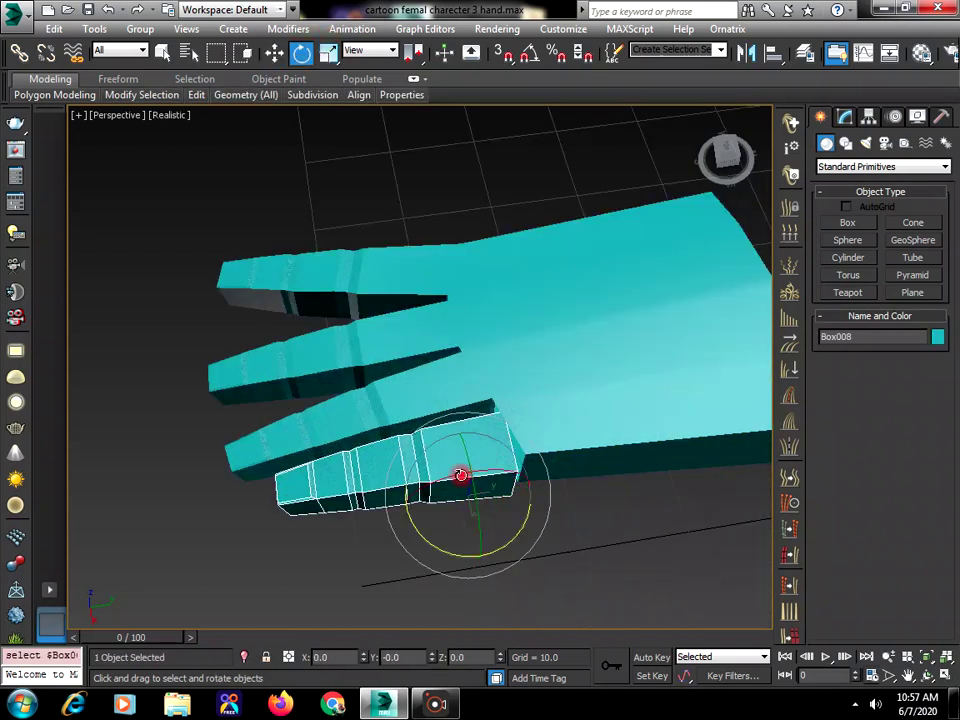
{"action": "left_click_drag", "start_coordinate": [467, 553], "coordinate": [485, 573]}
Move the fourth finger along X to about -7.1 and scale it to about 87% in X.
{"action": "left_click", "coordinate": [329, 52]}
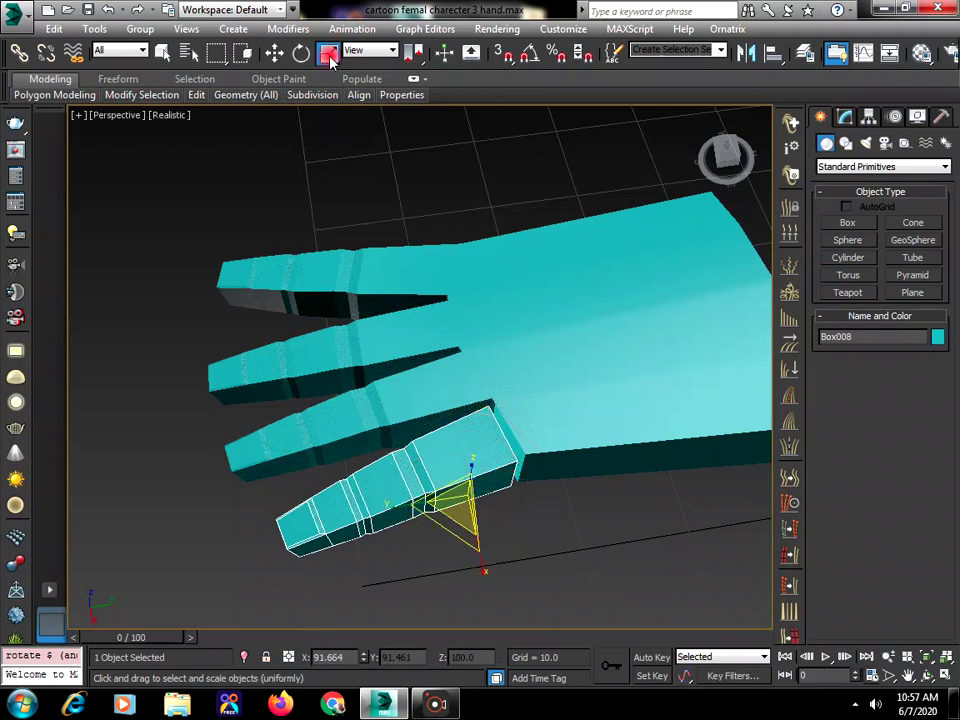
{"action": "left_click", "coordinate": [274, 52]}
{"action": "left_click", "coordinate": [606, 555]}
{"action": "left_click", "coordinate": [474, 455]}
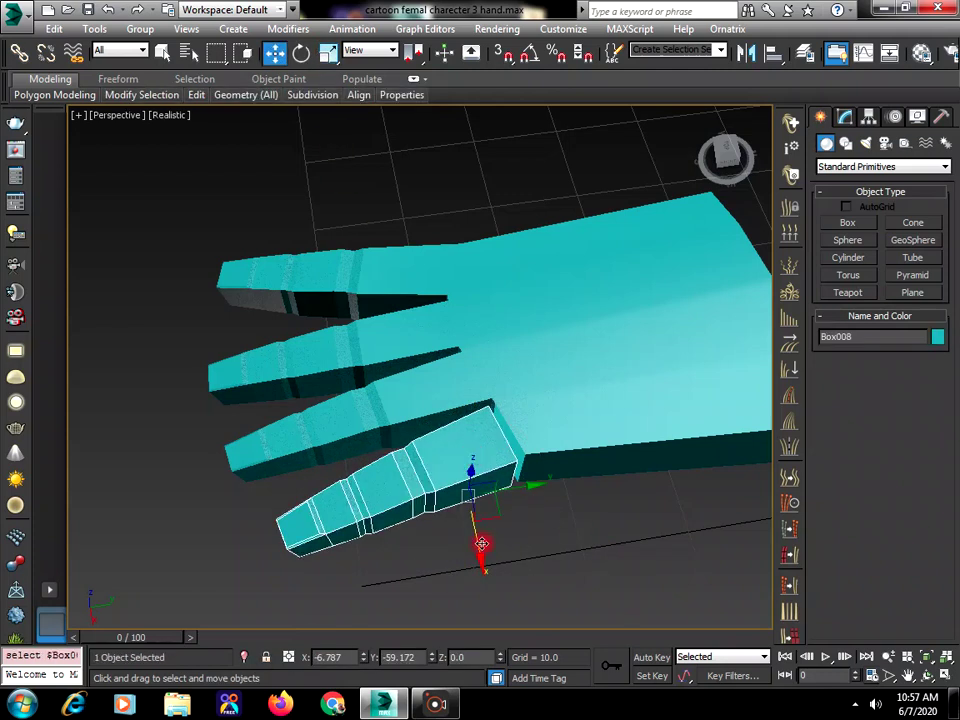
{"action": "left_click_drag", "start_coordinate": [481, 544], "coordinate": [480, 557]}
{"action": "left_click", "coordinate": [325, 57]}
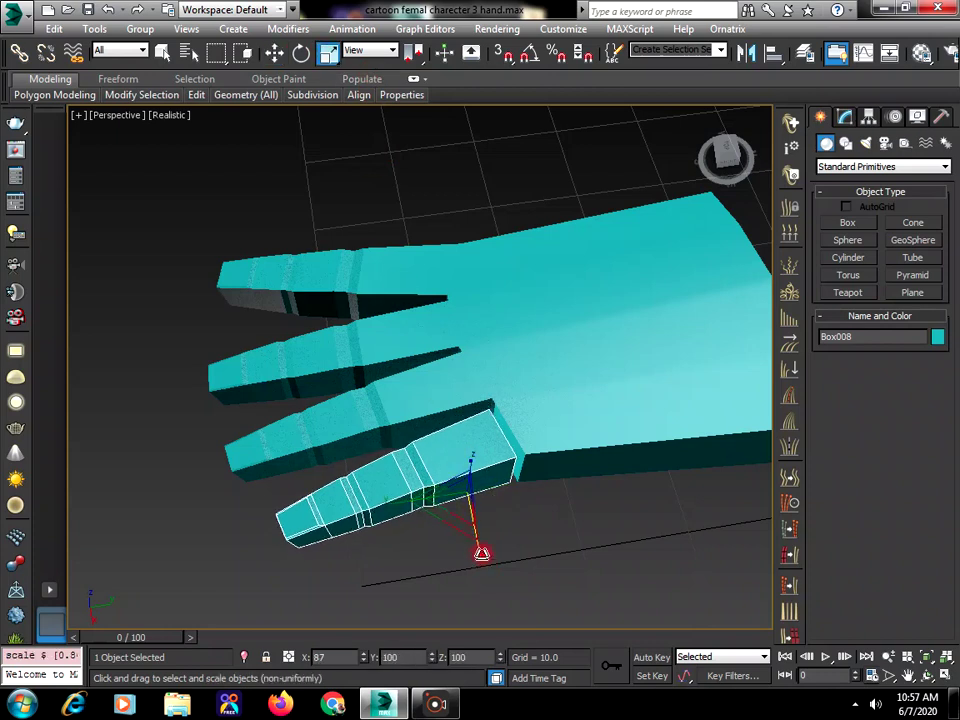
{"action": "left_click", "coordinate": [274, 52]}
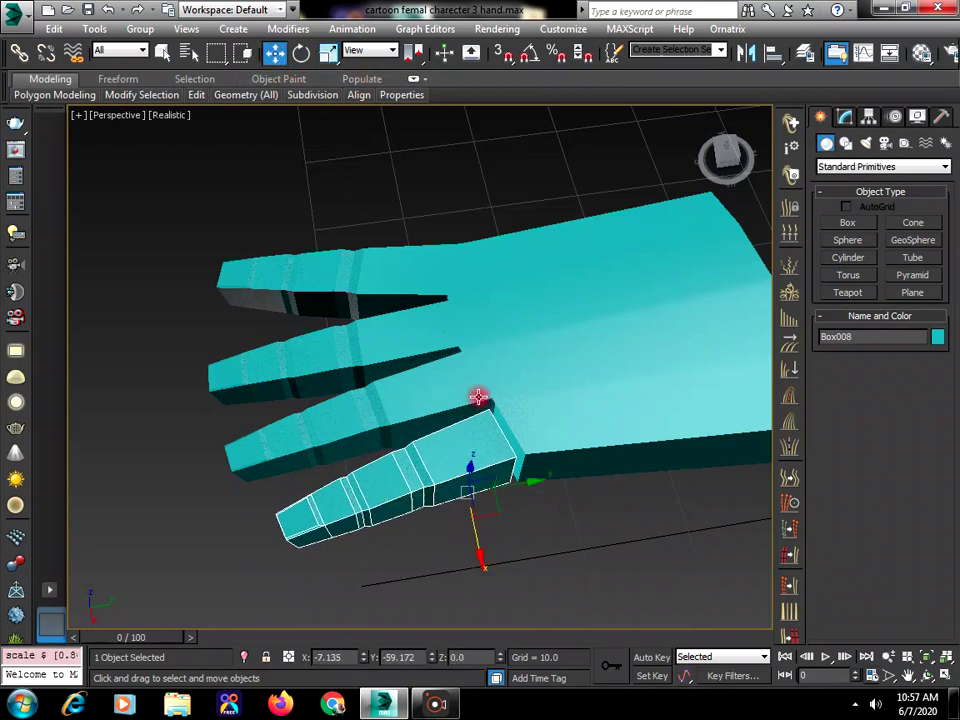
Delete the end polygon closing the fourth finger's base, where it faces the palm.
{"action": "left_click", "coordinate": [929, 677]}
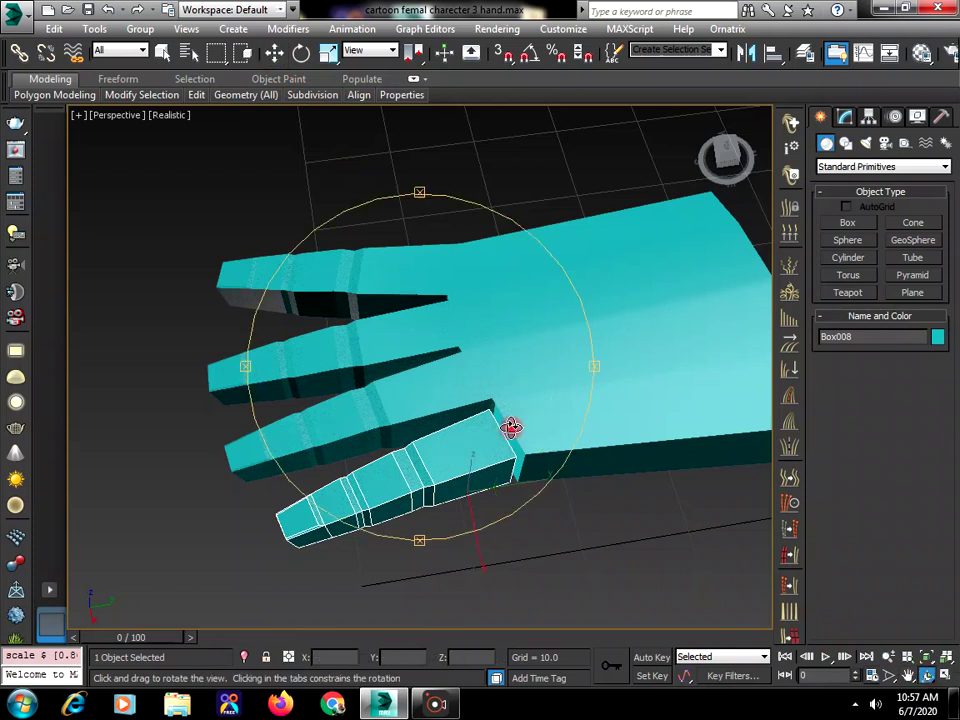
{"action": "left_click_drag", "start_coordinate": [510, 426], "coordinate": [465, 407]}
{"action": "right_click", "coordinate": [695, 259]}
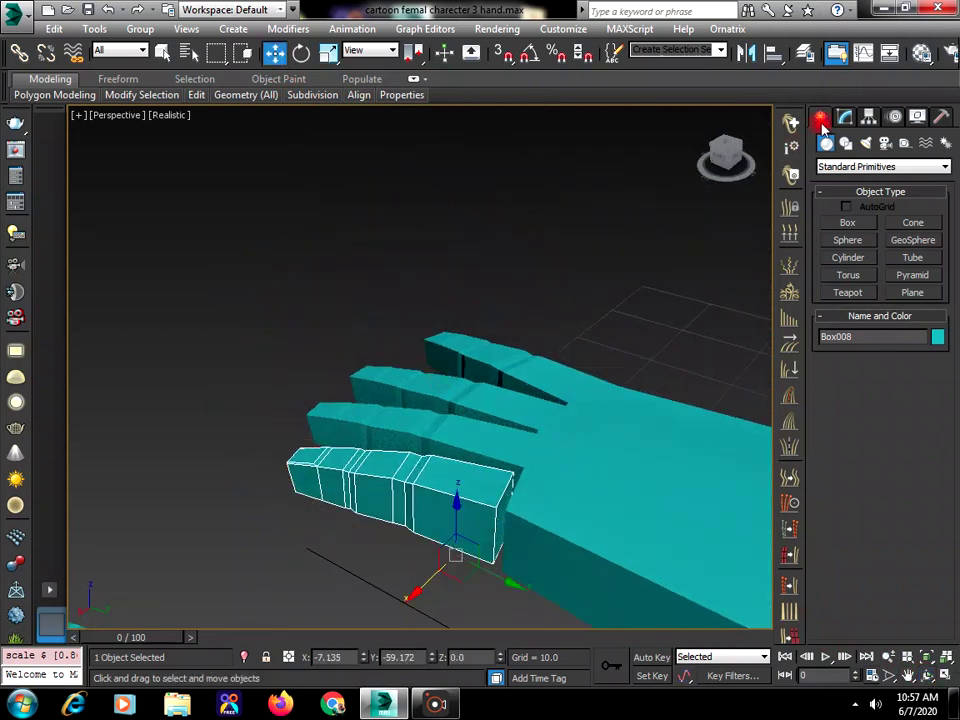
{"action": "left_click", "coordinate": [845, 117]}
{"action": "left_click", "coordinate": [898, 356]}
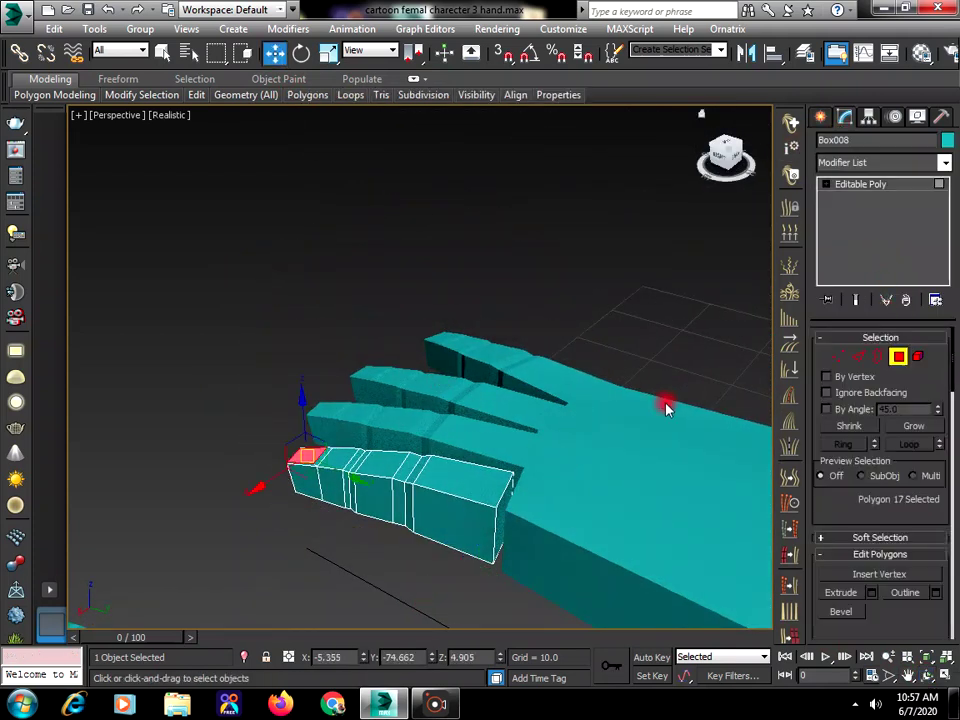
{"action": "left_click", "coordinate": [508, 495]}
{"action": "left_click", "coordinate": [641, 549]}
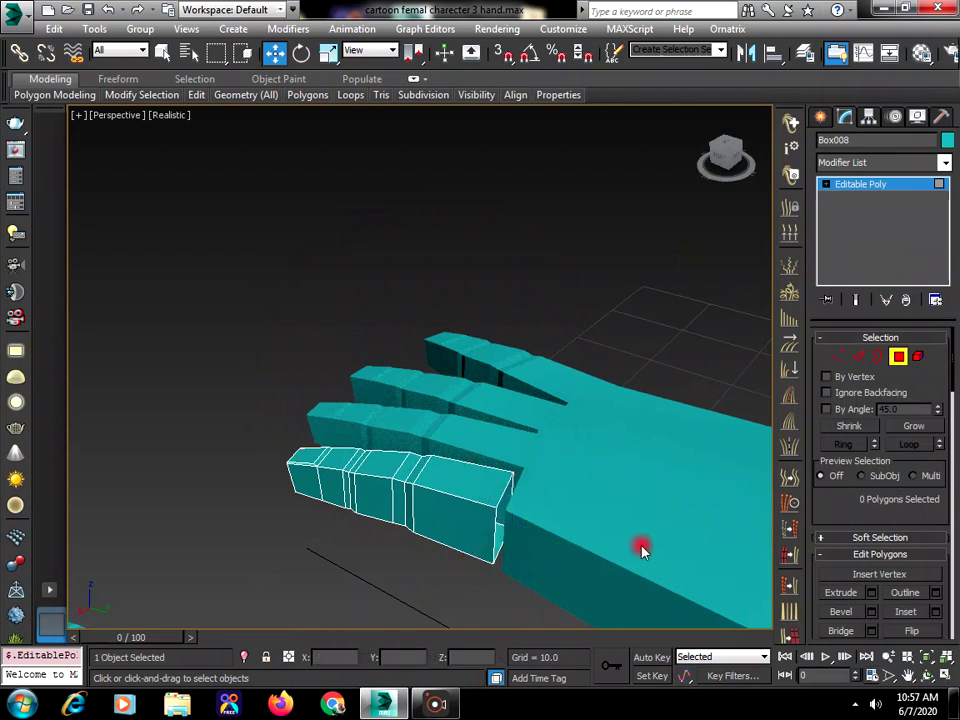
Attach the palm mesh with its three welded fingers to the fourth finger object.
{"action": "left_click", "coordinate": [910, 680]}
{"action": "left_click_drag", "start_coordinate": [612, 450], "coordinate": [597, 350]}
{"action": "left_click", "coordinate": [927, 676]}
{"action": "left_click_drag", "start_coordinate": [667, 512], "coordinate": [501, 311]}
{"action": "right_click", "coordinate": [505, 313]}
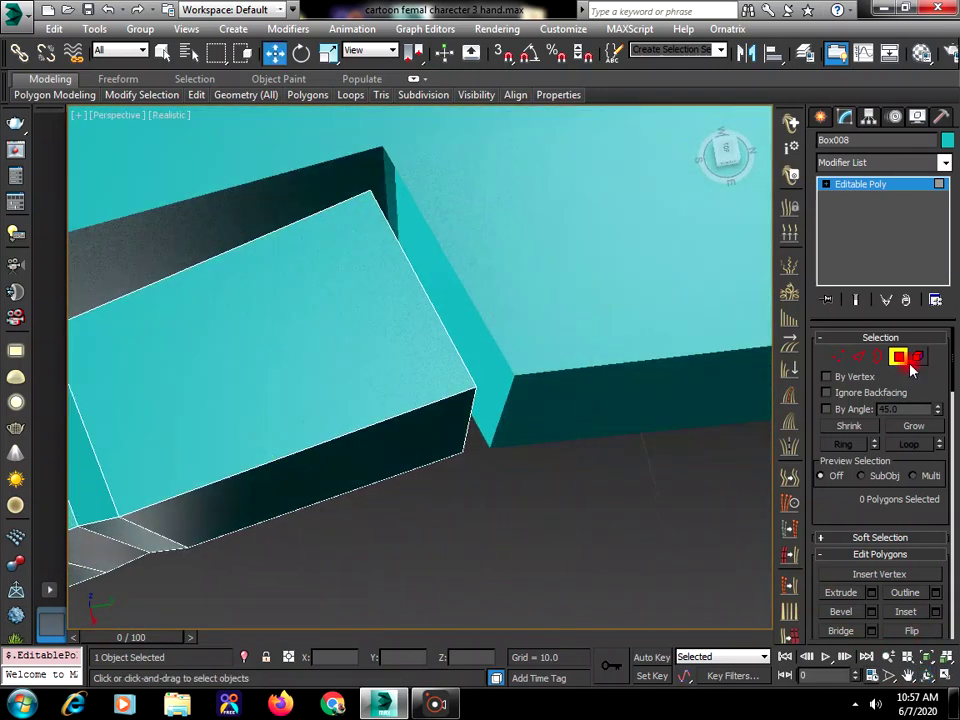
{"action": "scroll", "coordinate": [827, 429], "scroll_direction": "down", "scroll_amount": 3}
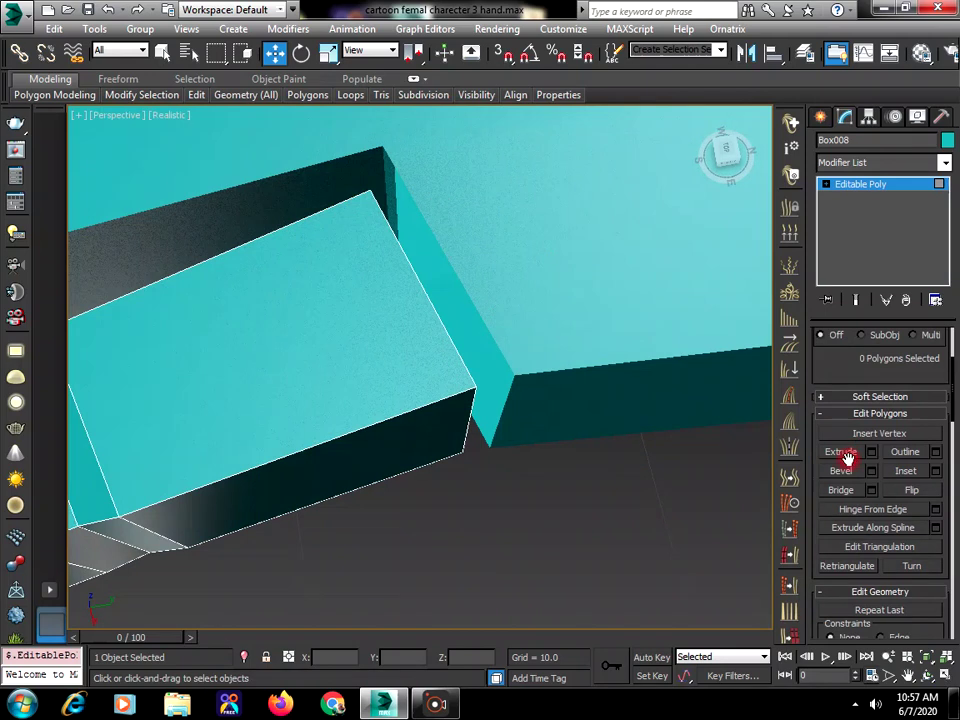
{"action": "scroll", "coordinate": [847, 457], "scroll_direction": "down", "scroll_amount": 3}
{"action": "left_click", "coordinate": [843, 566]}
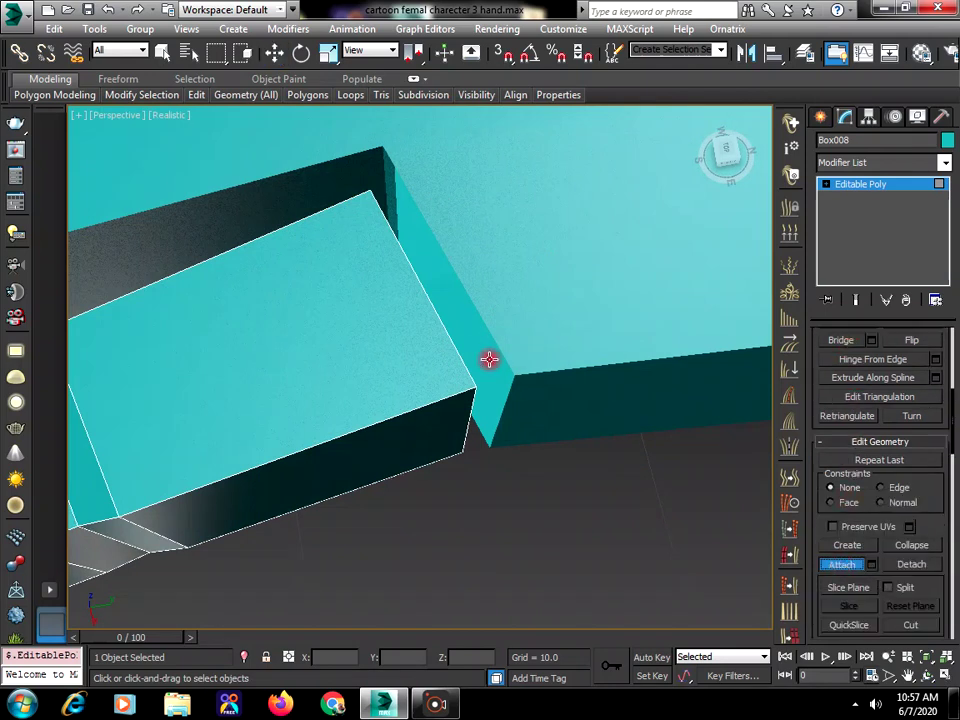
{"action": "left_click", "coordinate": [474, 229]}
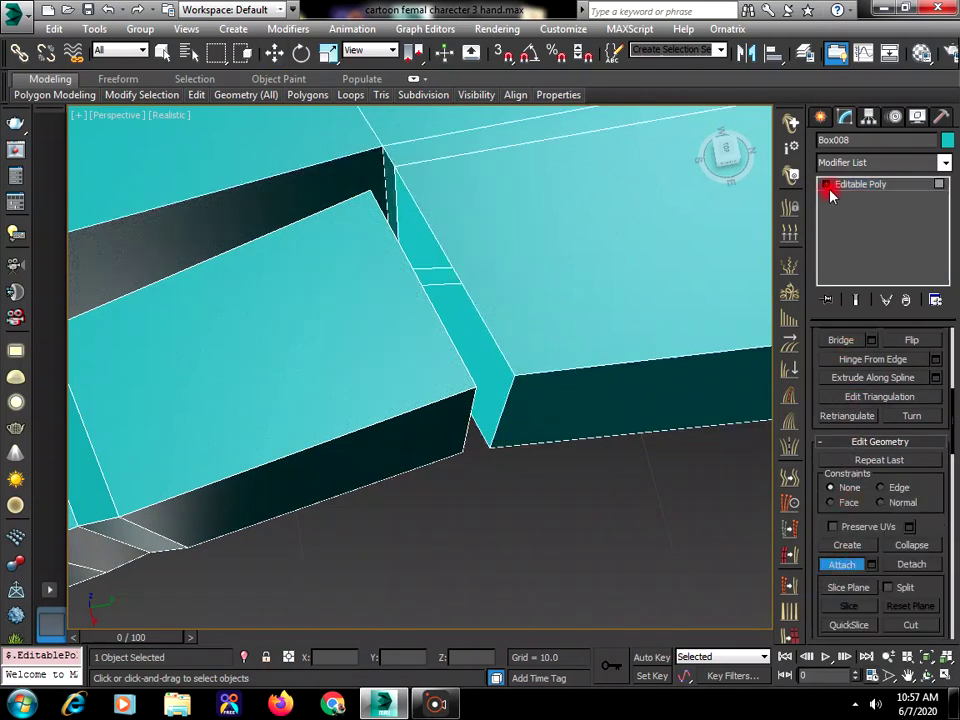
Target weld the fourth finger's two upper base vertices and its outer lower base vertex to the matching palm vertices.
{"action": "left_click", "coordinate": [830, 186]}
{"action": "key", "text": "r"}
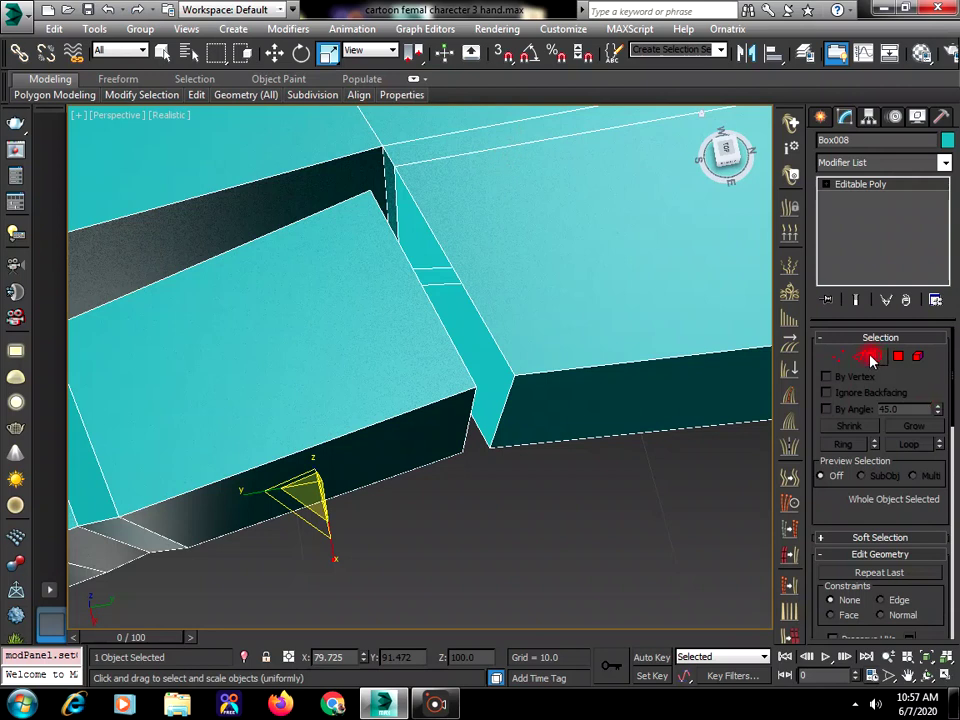
{"action": "left_click", "coordinate": [837, 355]}
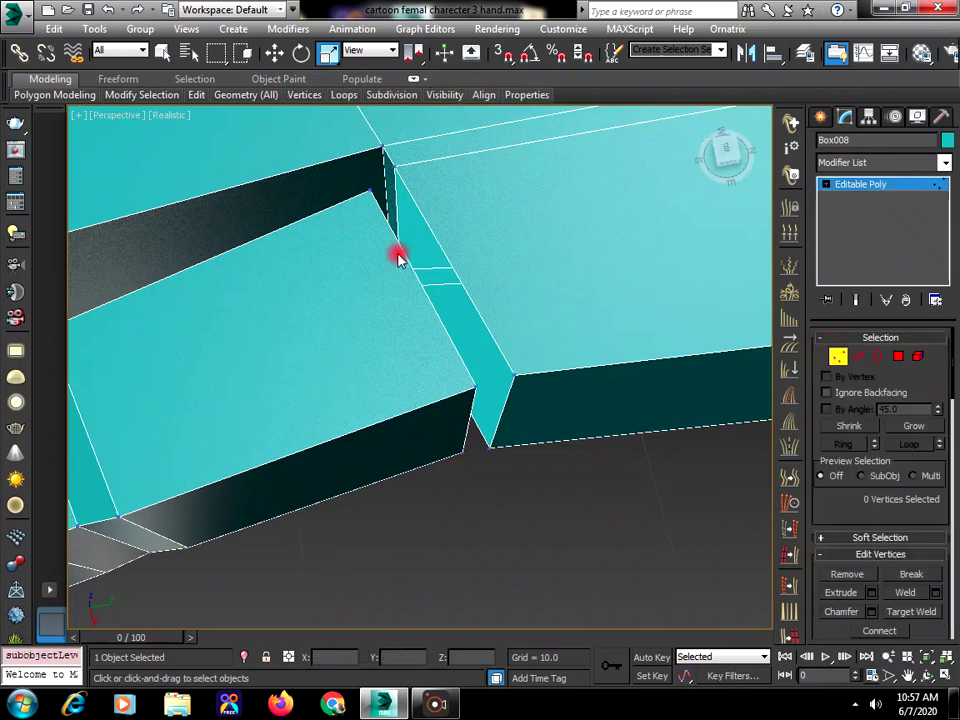
{"action": "left_click", "coordinate": [370, 189]}
{"action": "right_click", "coordinate": [370, 189]}
{"action": "left_click", "coordinate": [339, 347]}
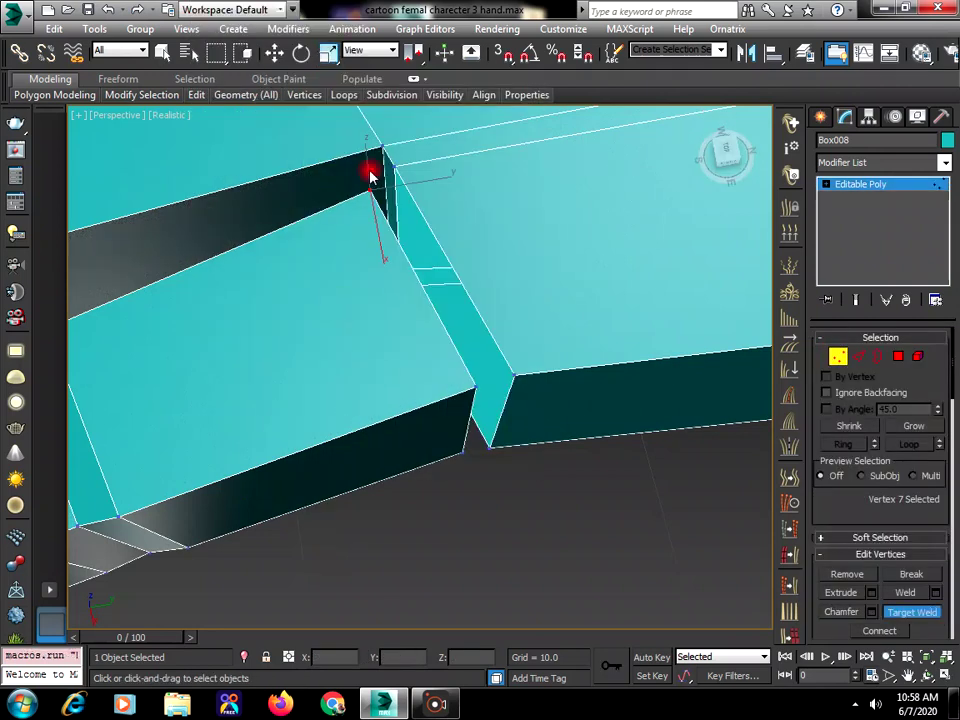
{"action": "left_click", "coordinate": [391, 167]}
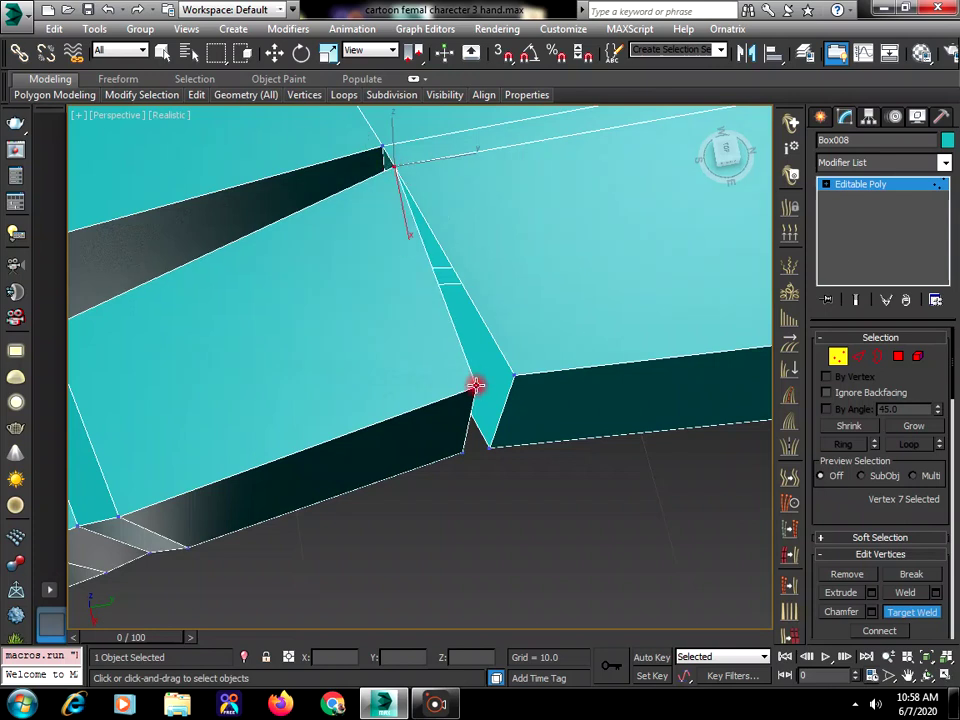
{"action": "left_click", "coordinate": [516, 372]}
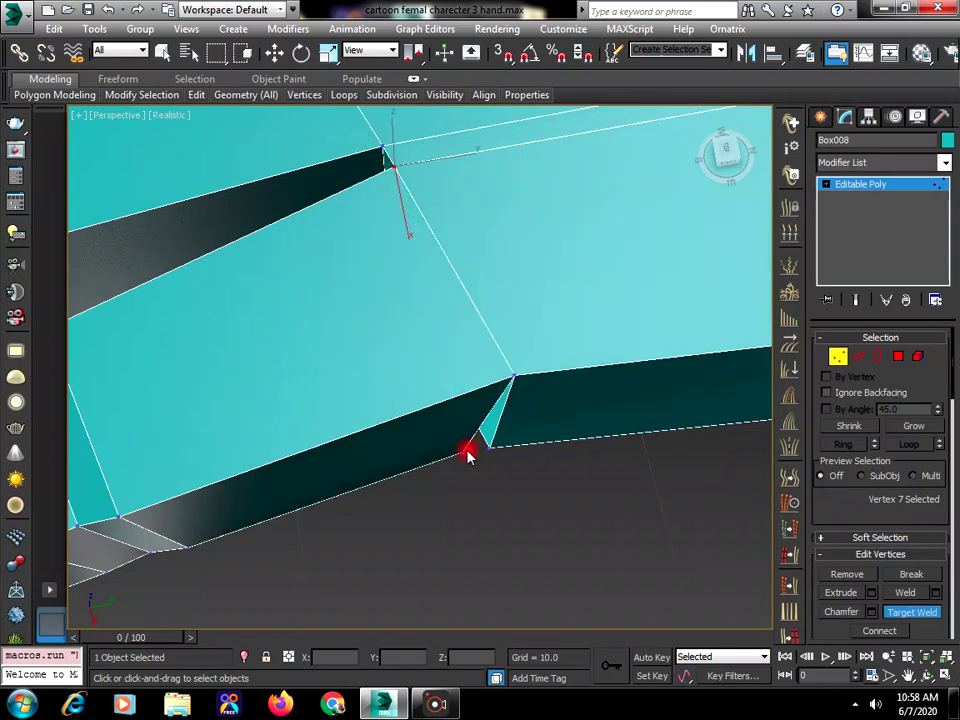
{"action": "left_click", "coordinate": [492, 450]}
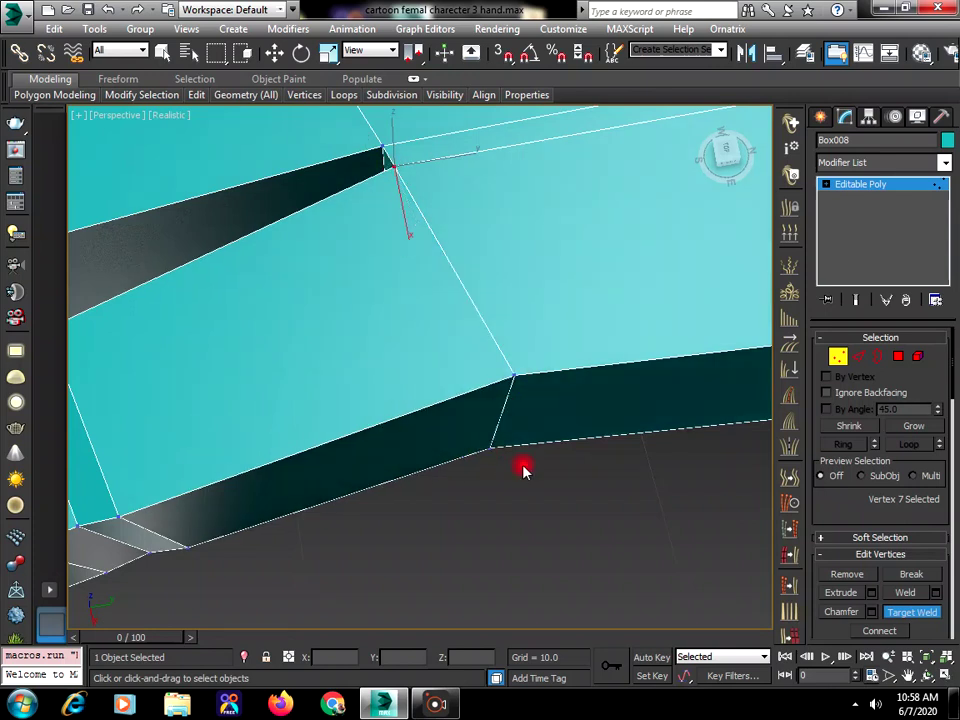
Target weld the fourth finger's inner lower base vertex to the matching vertex on the palm's underside.
{"action": "left_click", "coordinate": [927, 676]}
{"action": "left_click_drag", "start_coordinate": [508, 403], "coordinate": [538, 236]}
{"action": "right_click", "coordinate": [388, 395]}
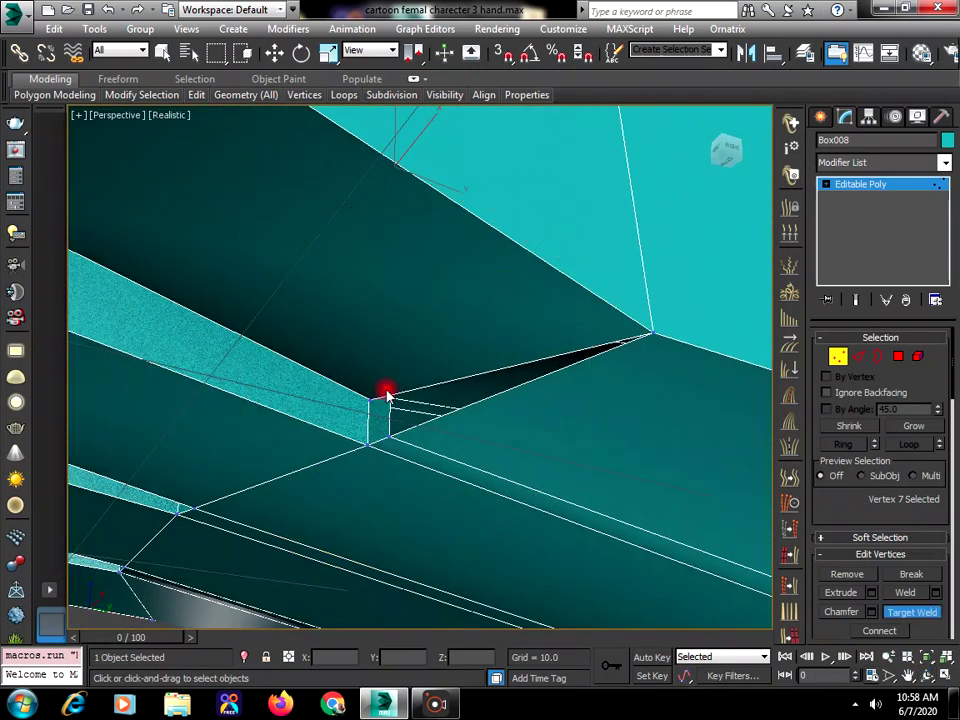
{"action": "left_click", "coordinate": [389, 436]}
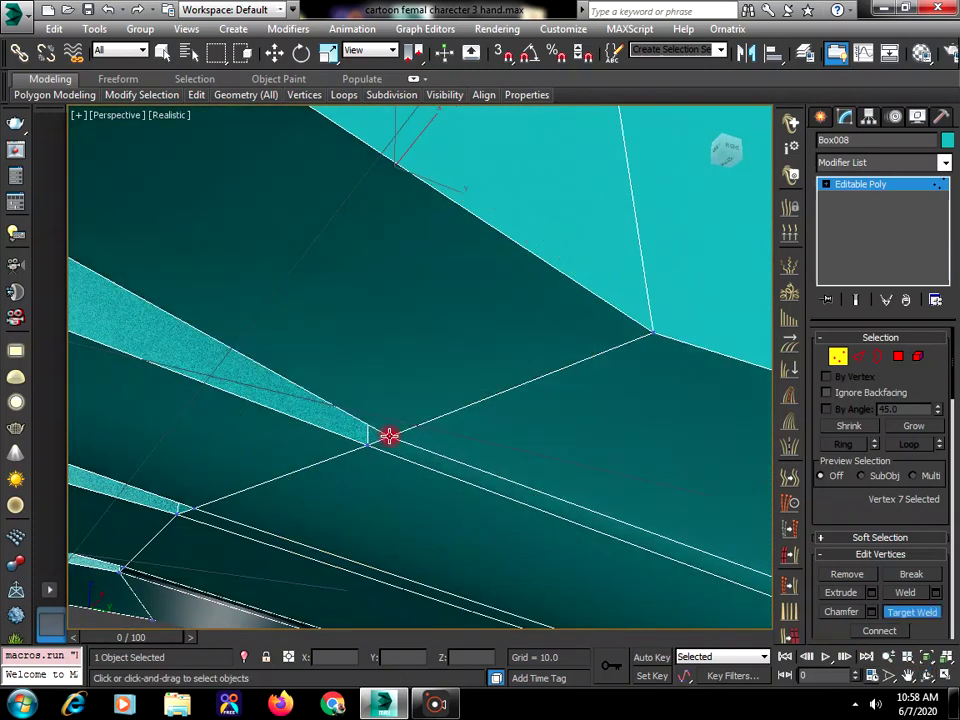
Insert two edge loops across the palm toward the wrist with Swift Loop.
{"action": "scroll", "coordinate": [389, 436], "scroll_direction": "down", "scroll_amount": 10}
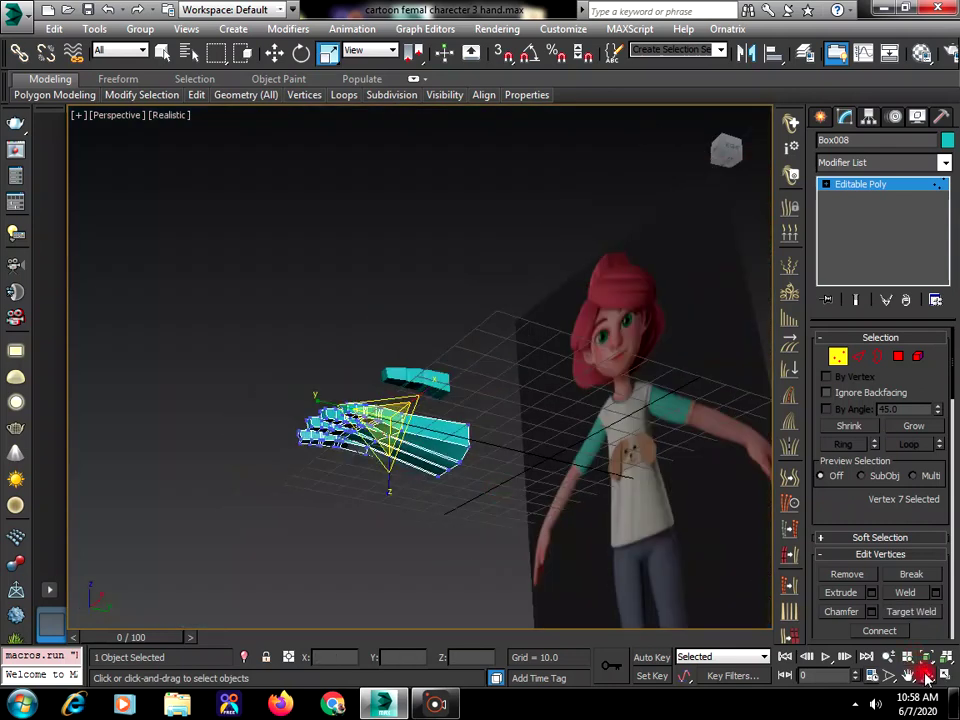
{"action": "left_click", "coordinate": [927, 676]}
{"action": "left_click_drag", "start_coordinate": [489, 441], "coordinate": [525, 379]}
{"action": "right_click", "coordinate": [525, 379]}
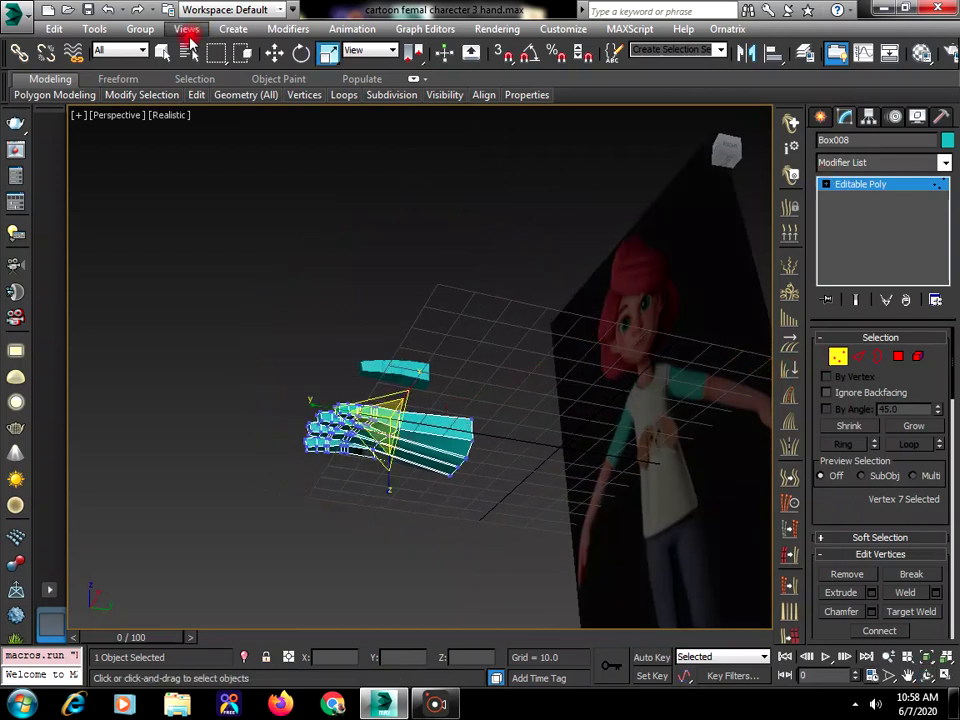
{"action": "mouse_move", "coordinate": [195, 96]}
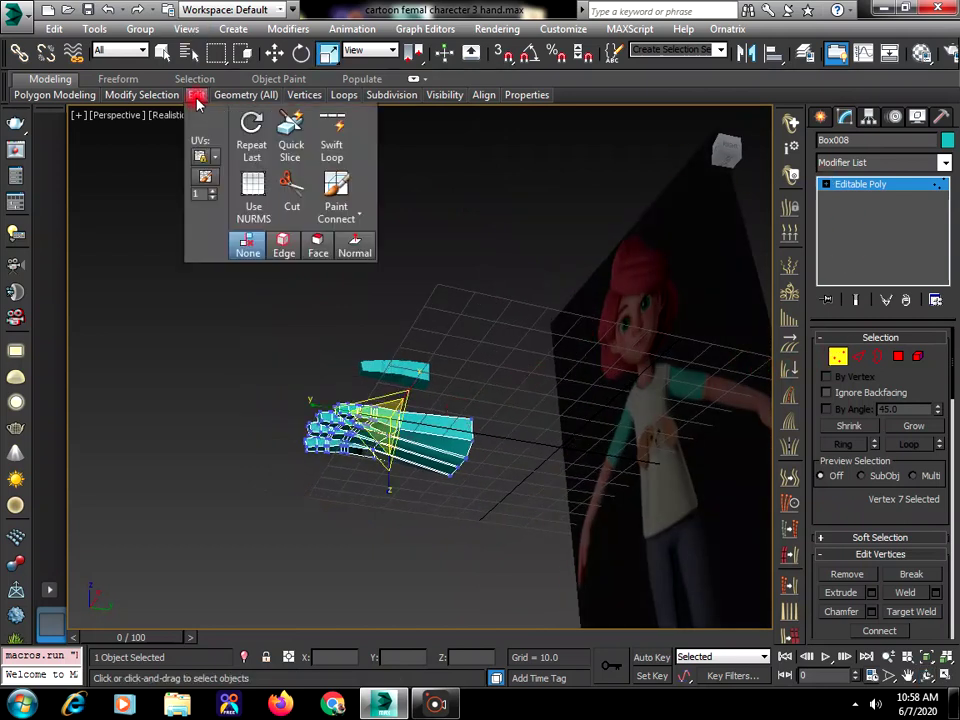
{"action": "left_click", "coordinate": [330, 140]}
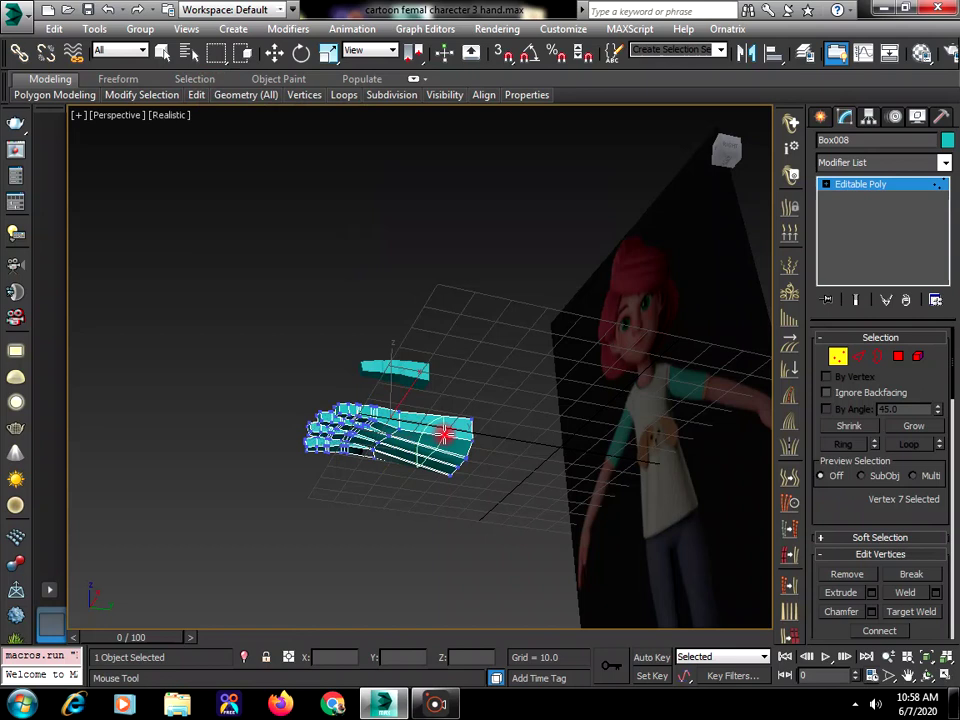
{"action": "left_click", "coordinate": [452, 435]}
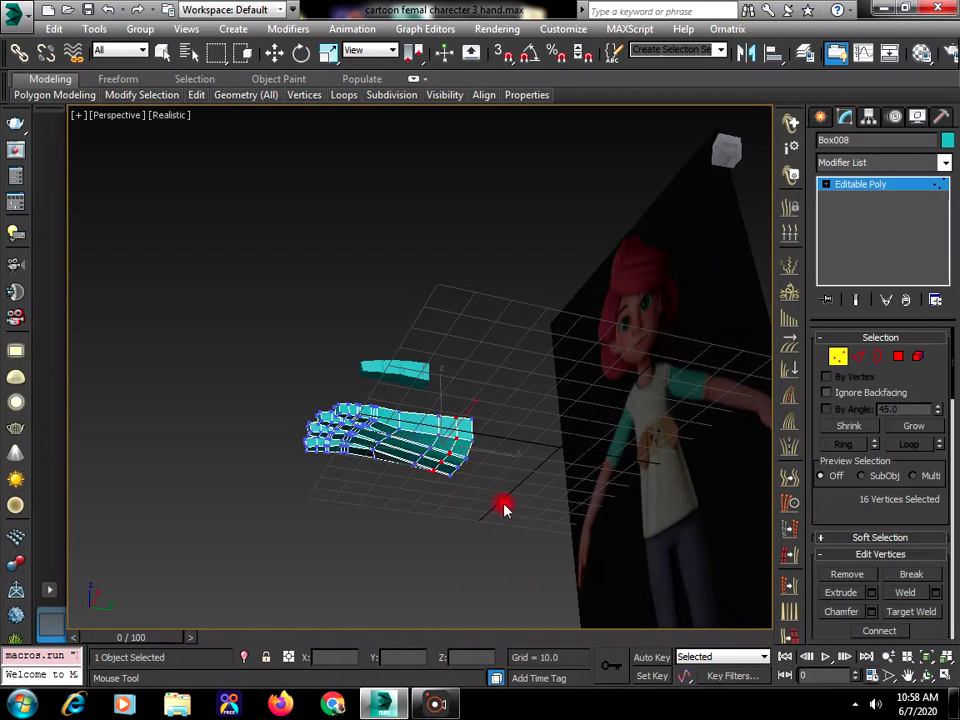
{"action": "key", "text": "w"}
Select the wrist-end vertices together with both new loops and move them toward the fingers, to about Y -42.8.
{"action": "left_click", "coordinate": [927, 676]}
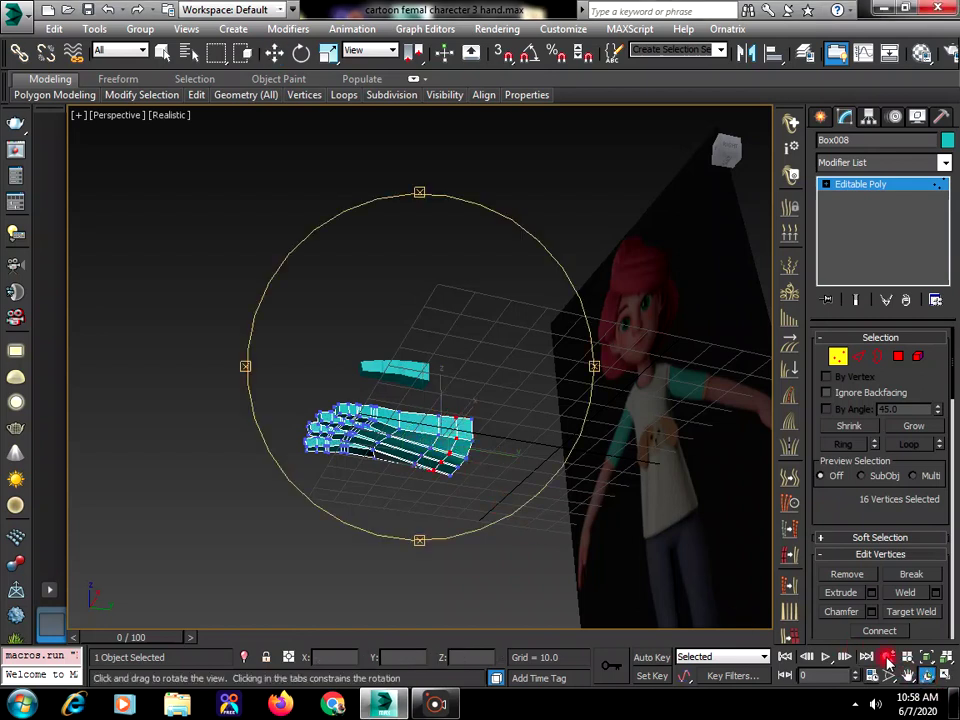
{"action": "left_click_drag", "start_coordinate": [470, 420], "coordinate": [454, 515]}
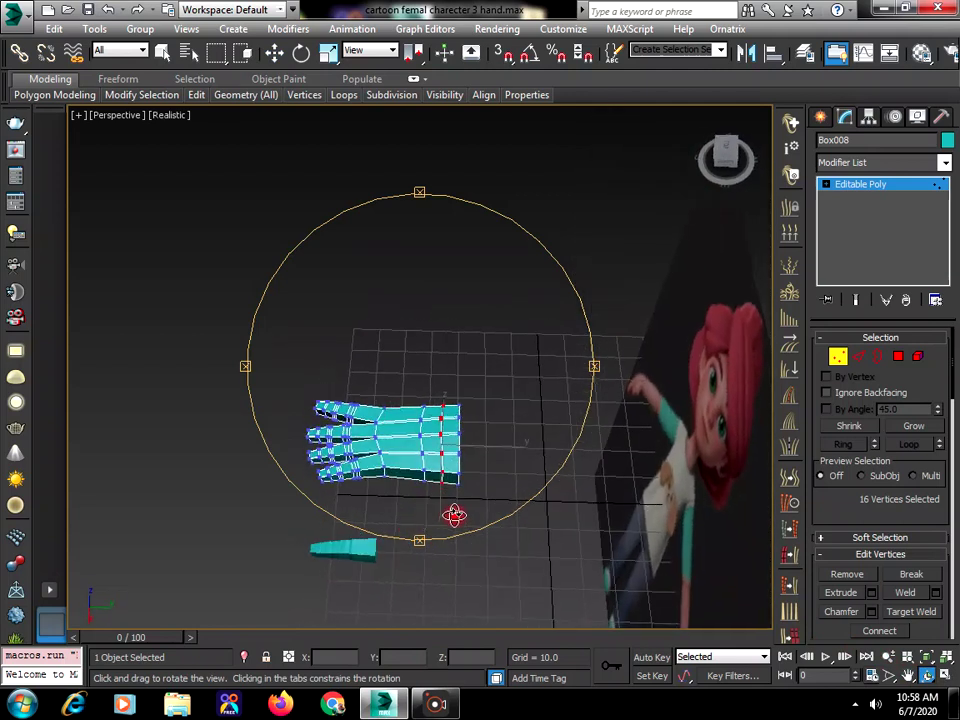
{"action": "key", "text": "w"}
{"action": "left_click_drag", "start_coordinate": [527, 375], "coordinate": [405, 507]}
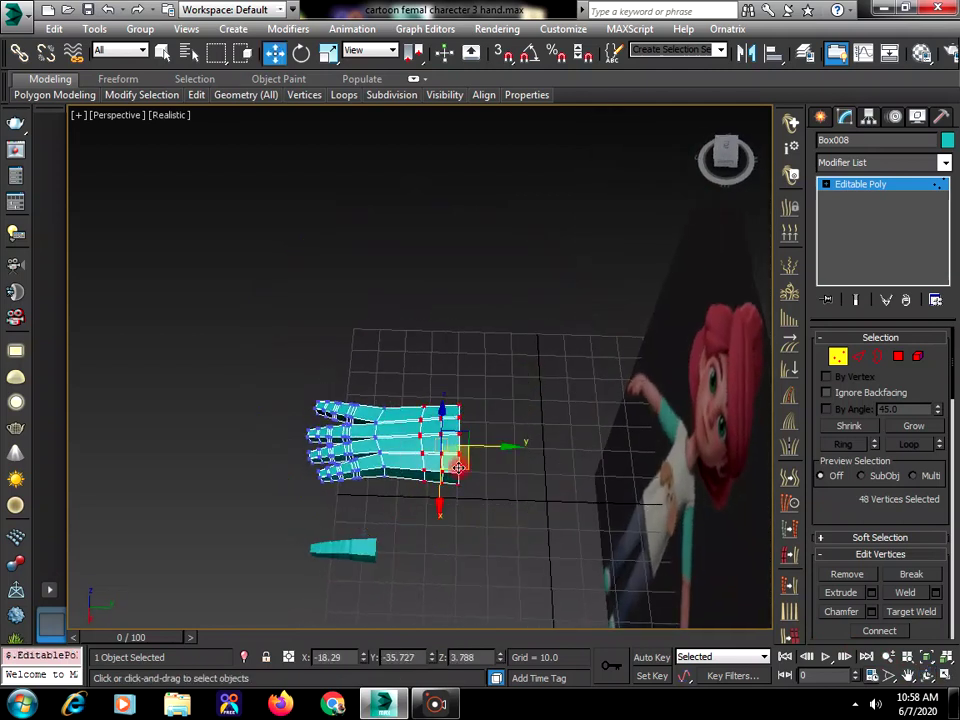
{"action": "left_click_drag", "start_coordinate": [486, 448], "coordinate": [502, 481]}
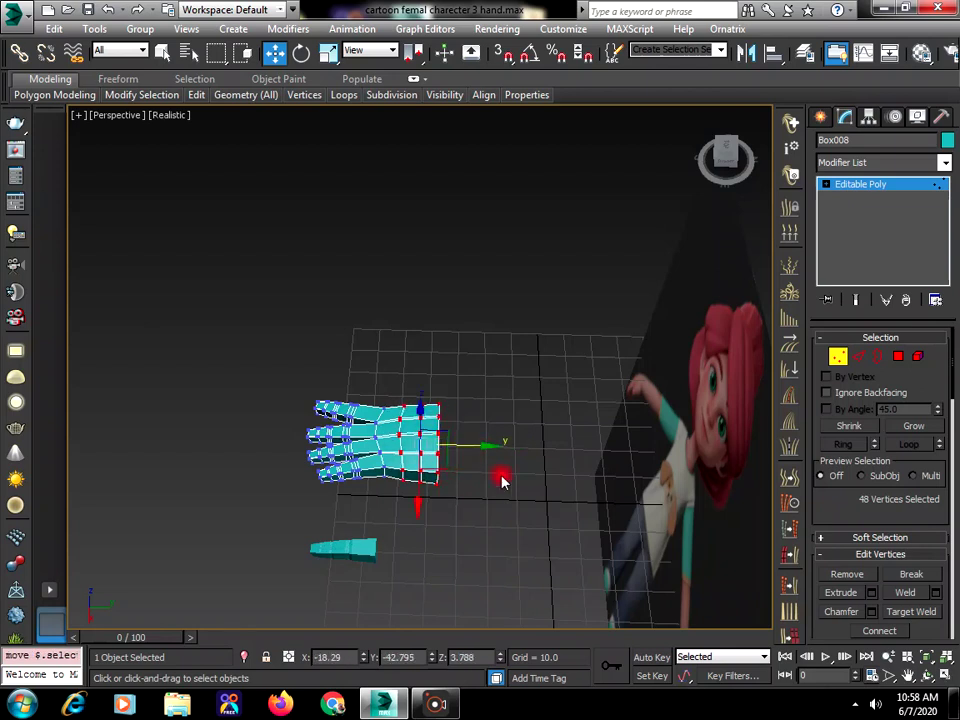
Select the middle polygon on the palm's side facing the spare finger and rotate it about -19 degrees around Z.
{"action": "left_click", "coordinate": [890, 358]}
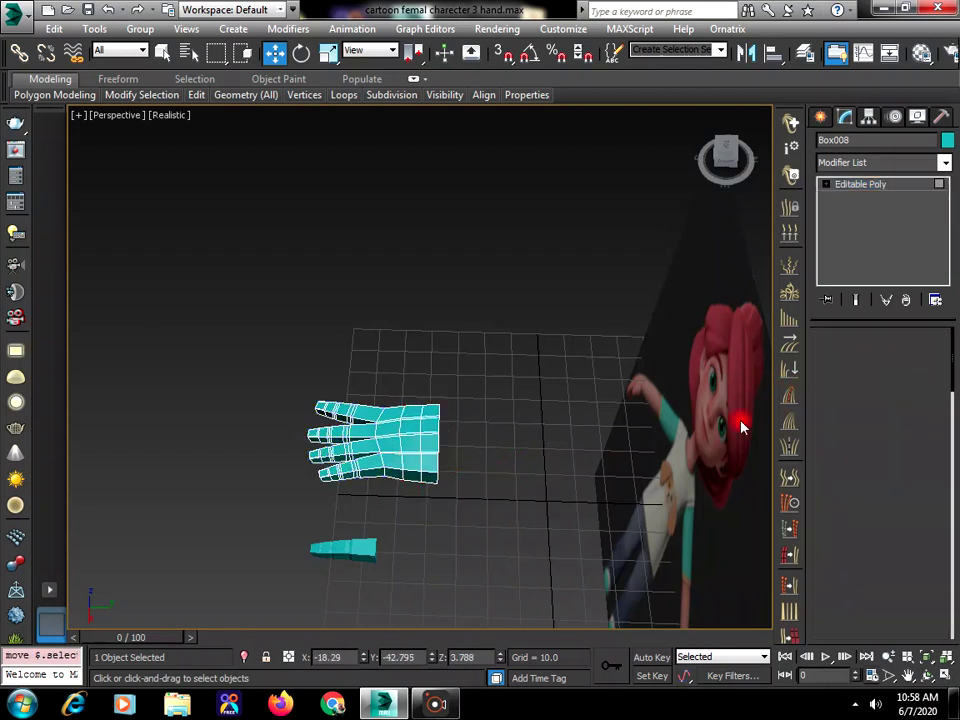
{"action": "left_click", "coordinate": [409, 476]}
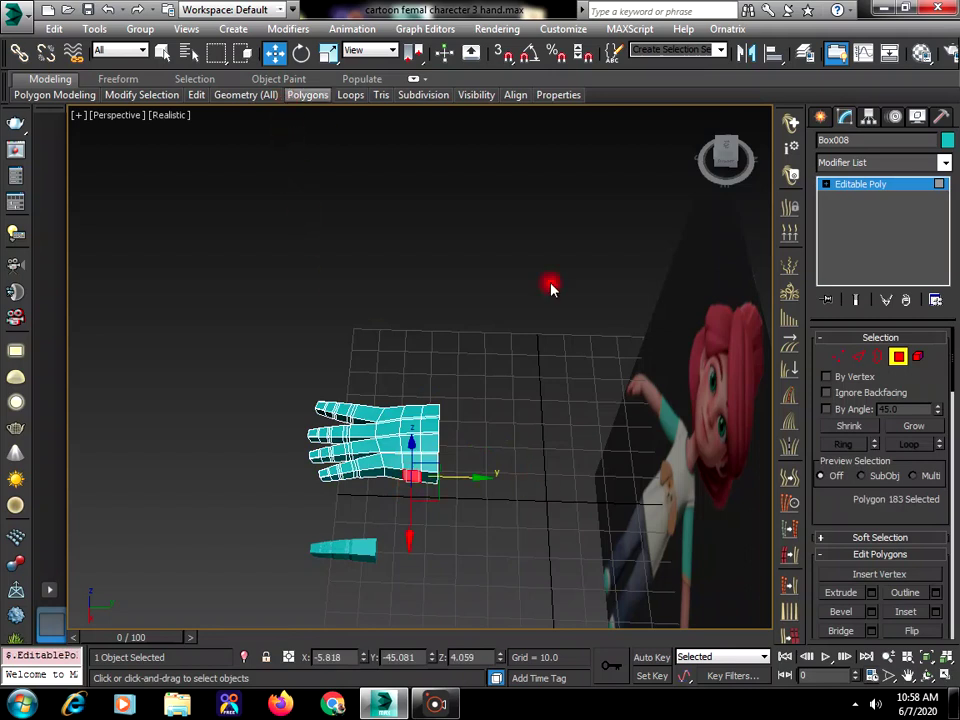
{"action": "left_click", "coordinate": [300, 54]}
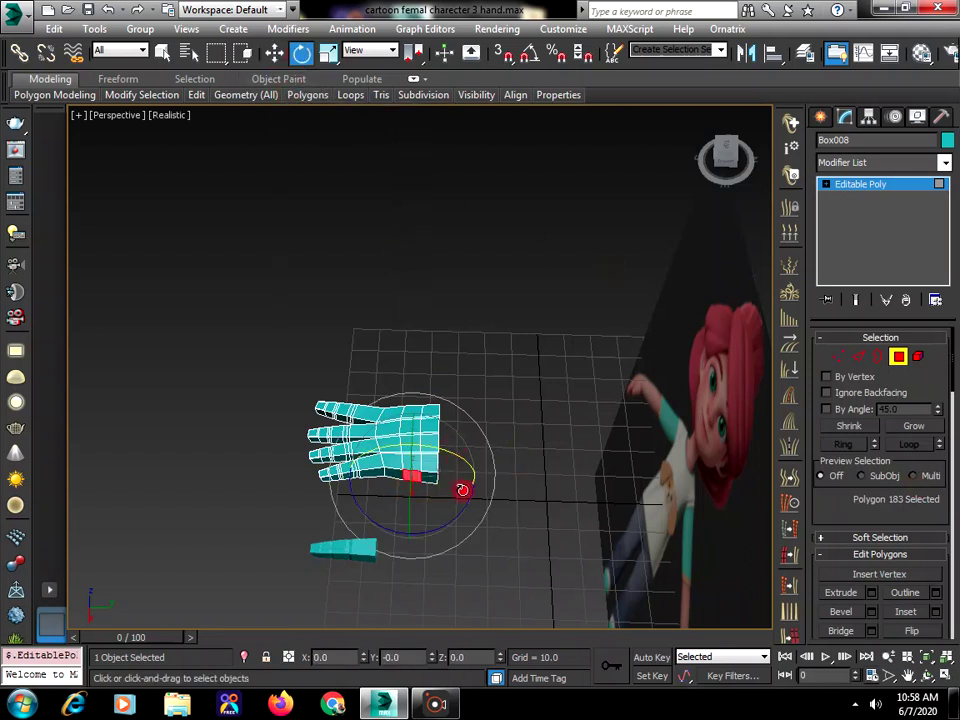
{"action": "left_click_drag", "start_coordinate": [461, 491], "coordinate": [447, 520]}
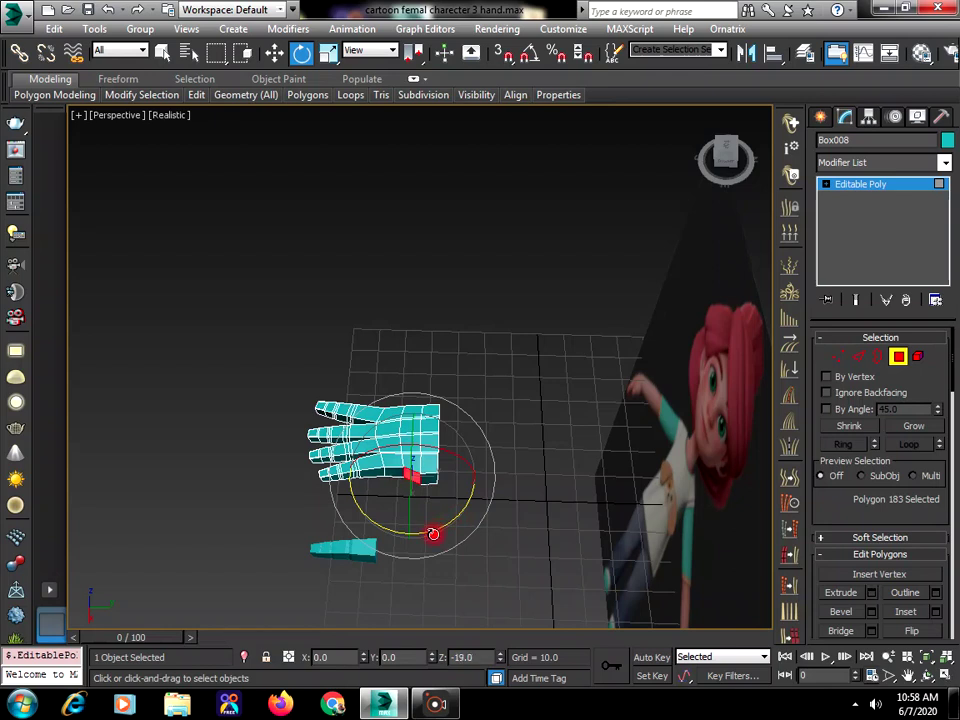
{"action": "left_click", "coordinate": [927, 676]}
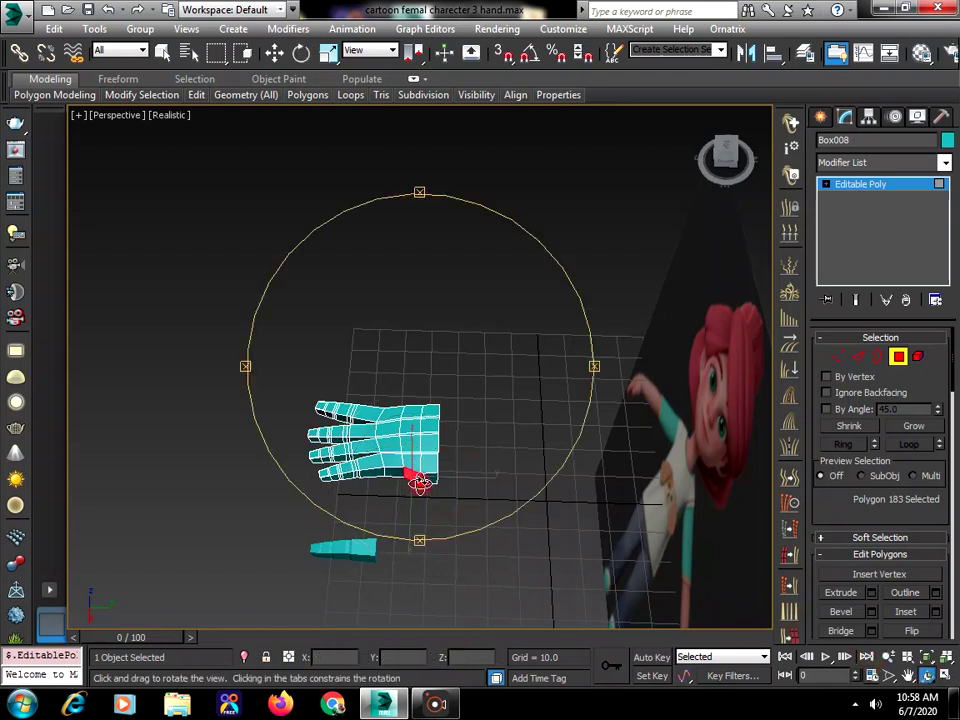
Rotate the selected polygon on the palm's thumb side further around Z so that it faces the thumb direction.
{"action": "left_click_drag", "start_coordinate": [420, 484], "coordinate": [424, 514]}
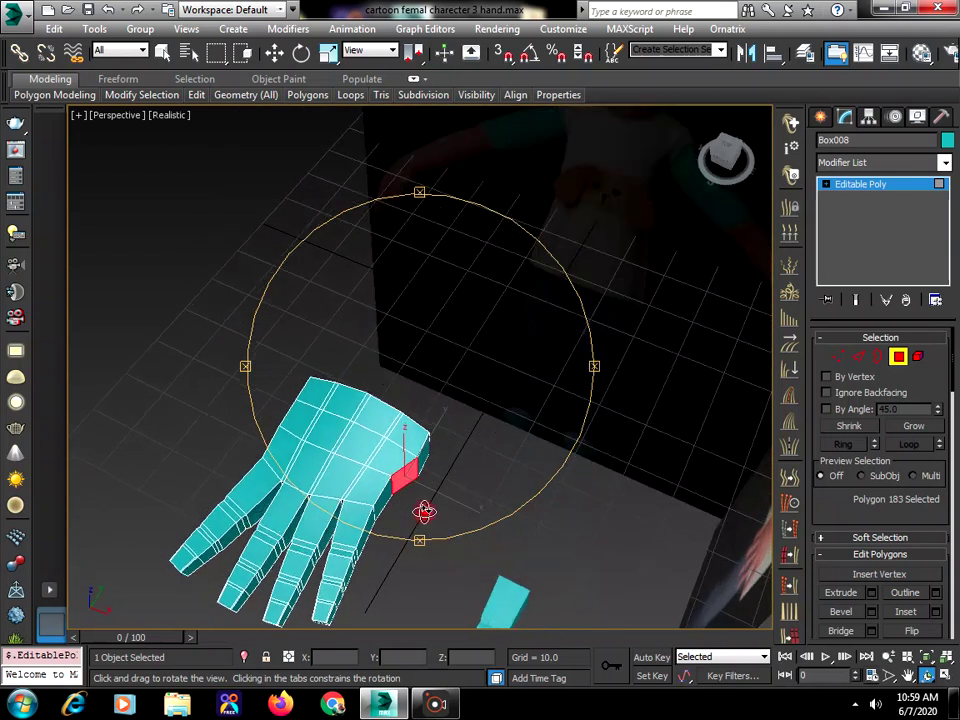
{"action": "scroll", "coordinate": [420, 495], "scroll_direction": "up", "scroll_amount": 3}
{"action": "key", "text": "e"}
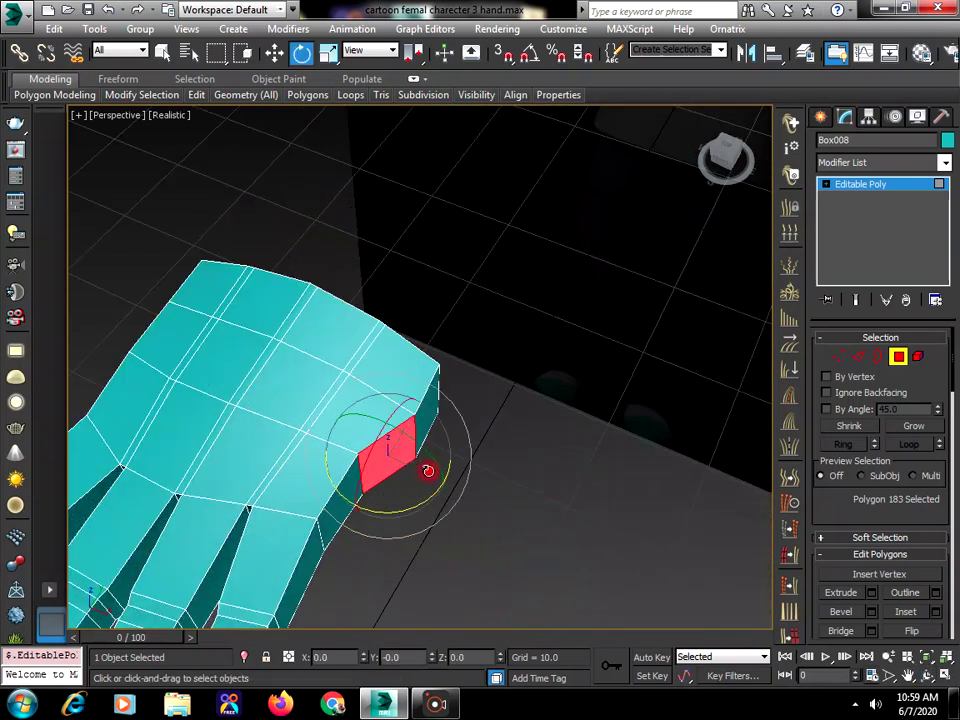
{"action": "left_click_drag", "start_coordinate": [427, 500], "coordinate": [406, 510]}
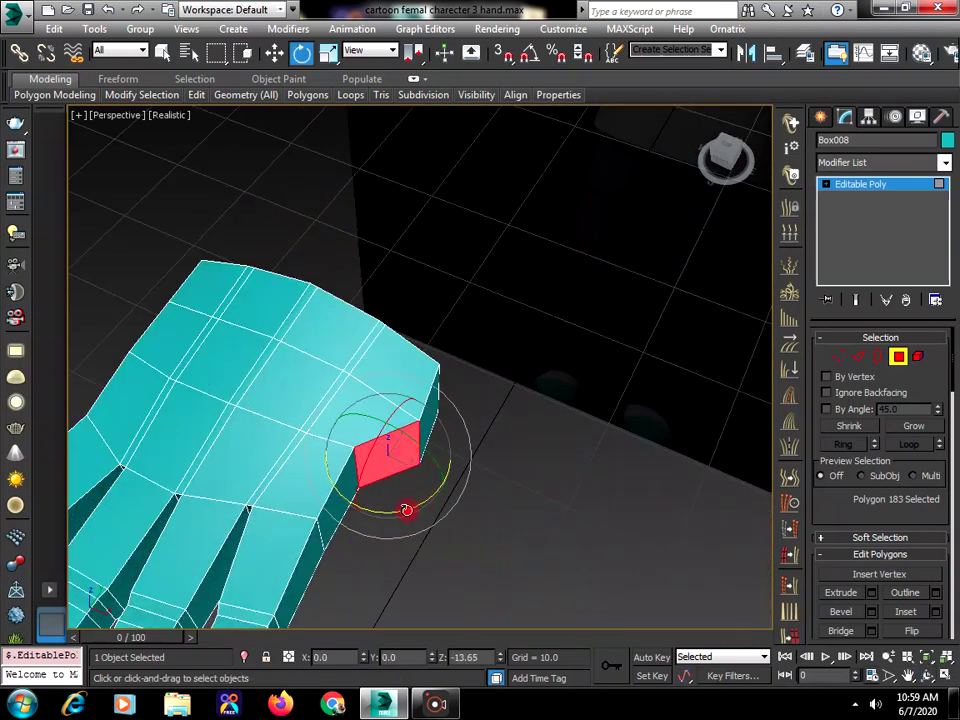
{"action": "left_click_drag", "start_coordinate": [428, 470], "coordinate": [416, 506]}
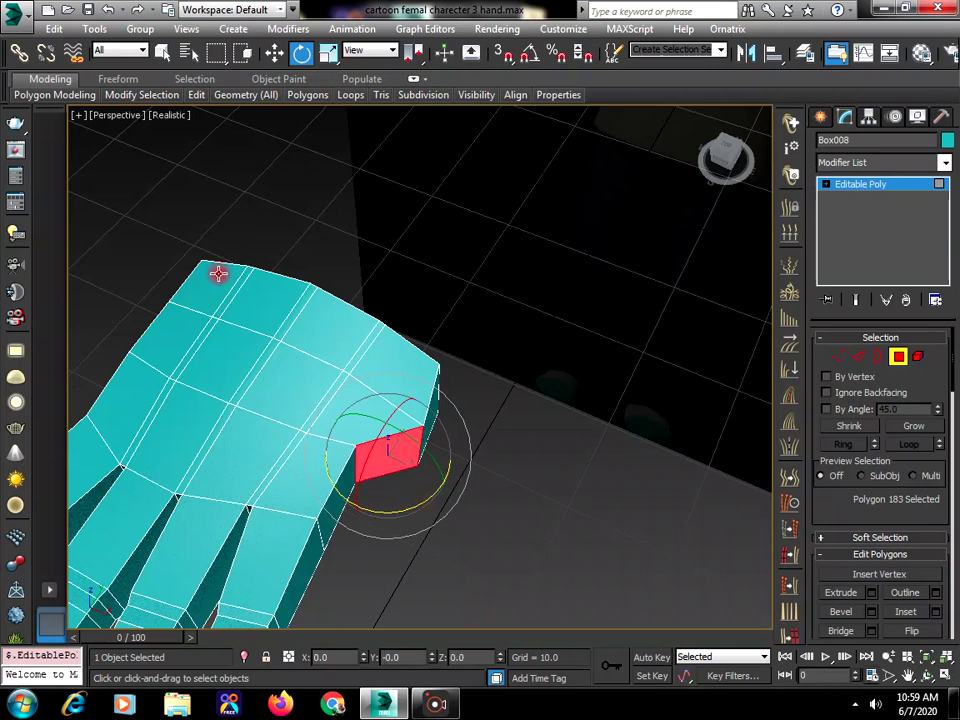
{"action": "left_click", "coordinate": [274, 52]}
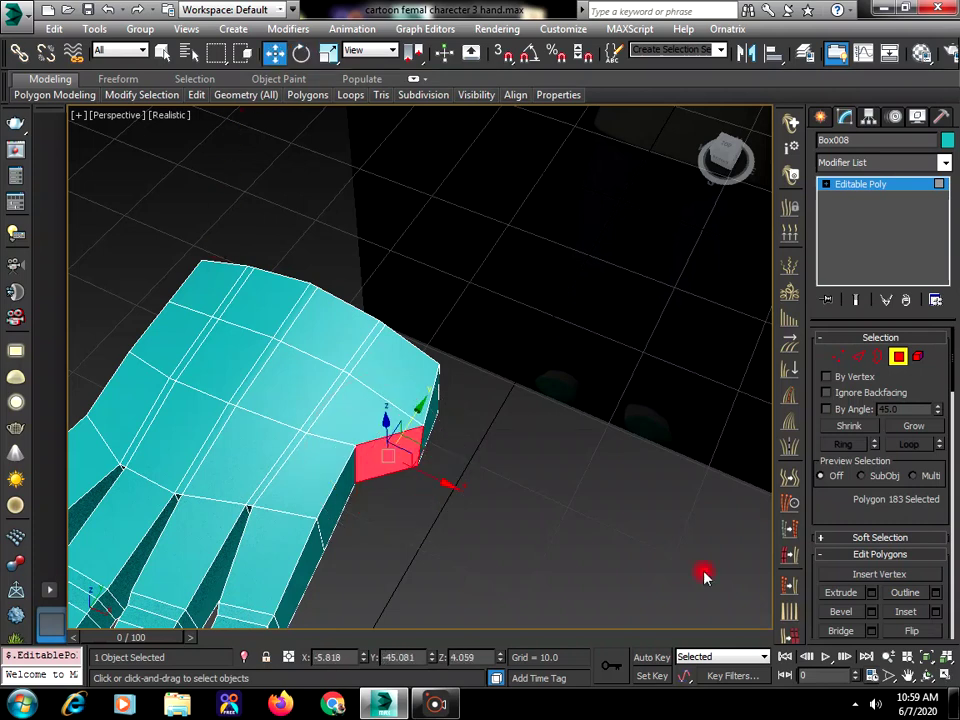
{"action": "left_click", "coordinate": [926, 676]}
{"action": "left_click_drag", "start_coordinate": [467, 508], "coordinate": [399, 446]}
{"action": "scroll", "coordinate": [396, 456], "scroll_direction": "up", "scroll_amount": 5}
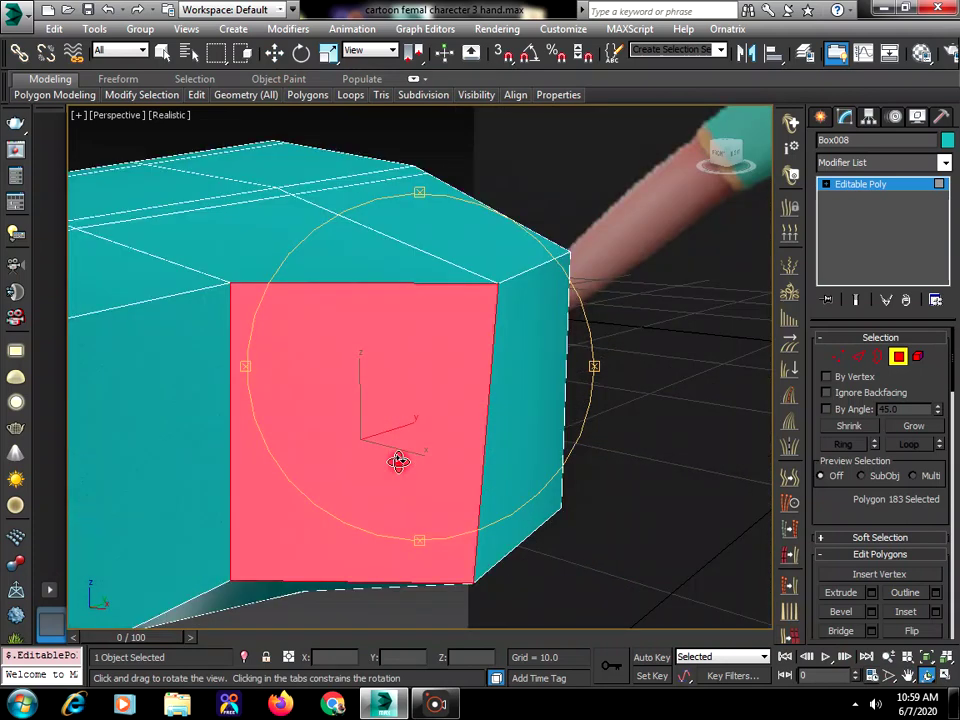
{"action": "scroll", "coordinate": [396, 456], "scroll_direction": "down", "scroll_amount": 5}
{"action": "right_click", "coordinate": [364, 544]}
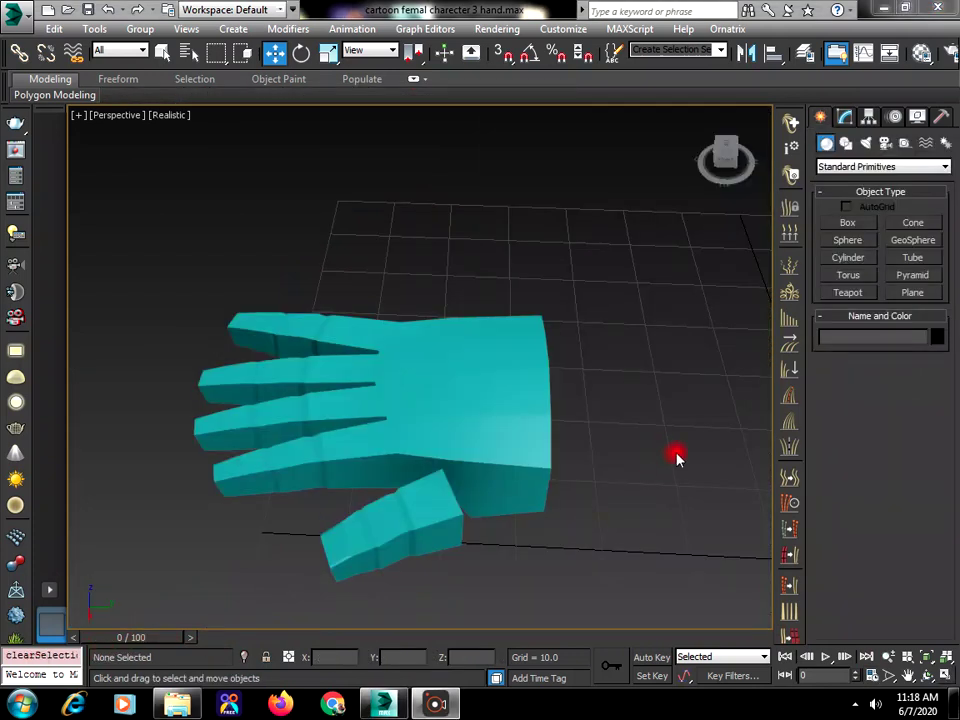
Attach the separate thumb mesh to the hand object.
{"action": "left_click", "coordinate": [506, 405]}
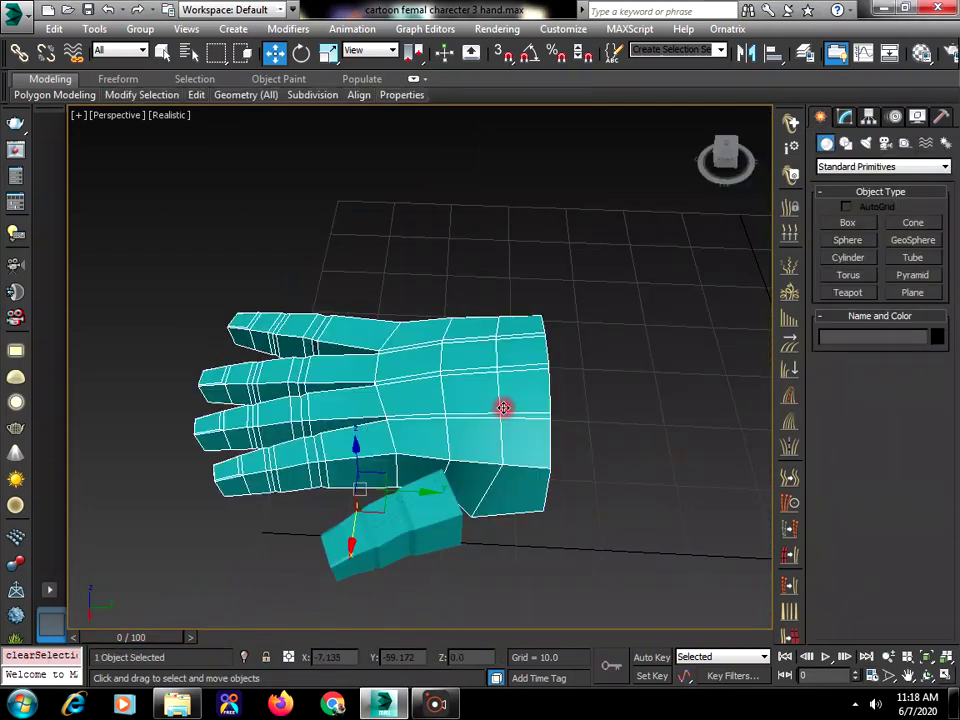
{"action": "left_click", "coordinate": [845, 118]}
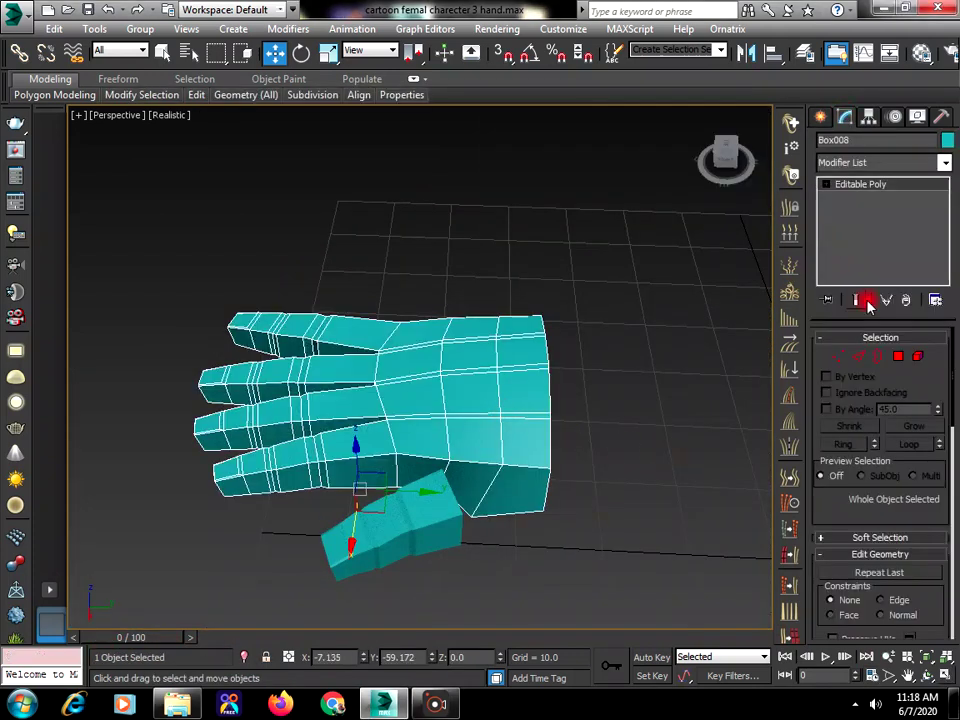
{"action": "scroll", "coordinate": [851, 517], "scroll_direction": "down", "scroll_amount": 3}
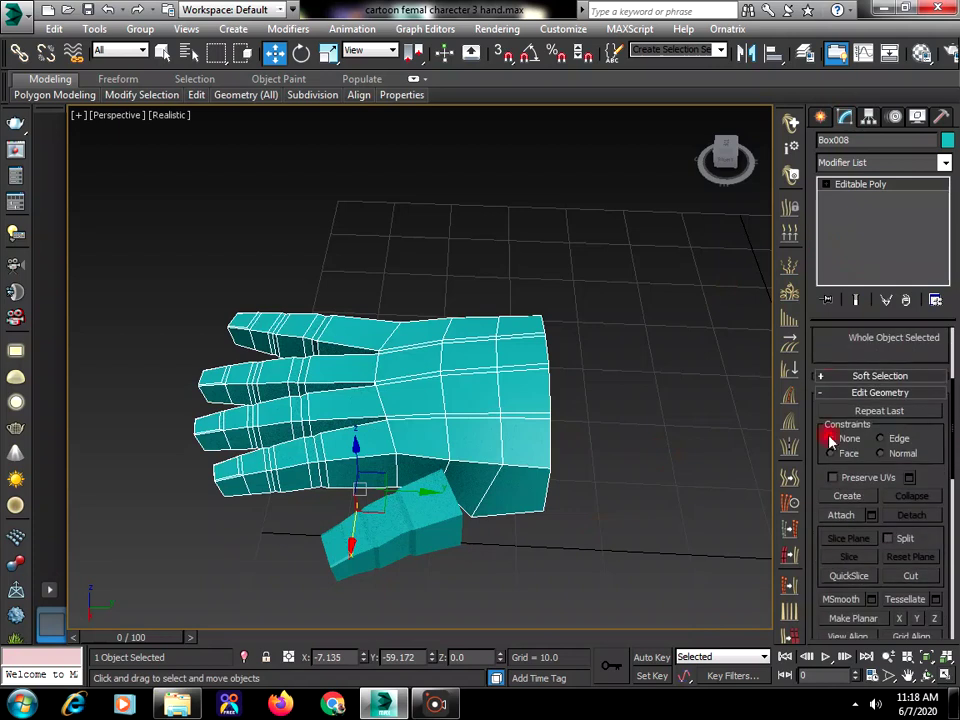
{"action": "left_click", "coordinate": [841, 515]}
{"action": "left_click", "coordinate": [429, 496]}
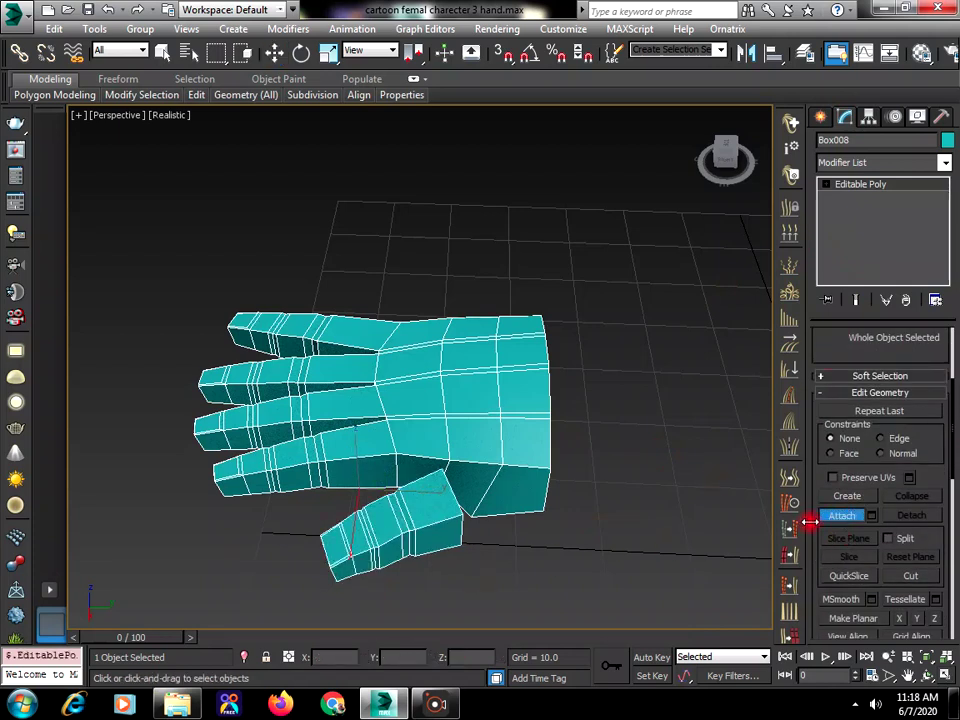
Delete the angled polygon on the palm's side at the thumb base to open a hole for the thumb.
{"action": "left_click", "coordinate": [843, 185]}
{"action": "key", "text": "1"}
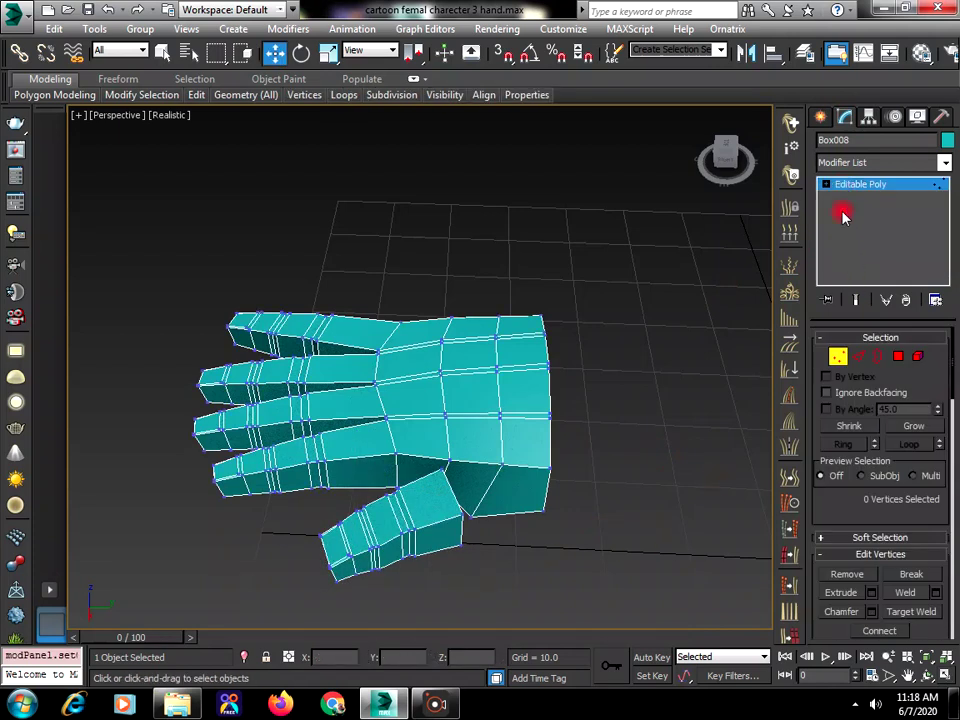
{"action": "left_click", "coordinate": [895, 358]}
{"action": "left_click", "coordinate": [540, 529]}
{"action": "left_click", "coordinate": [476, 482]}
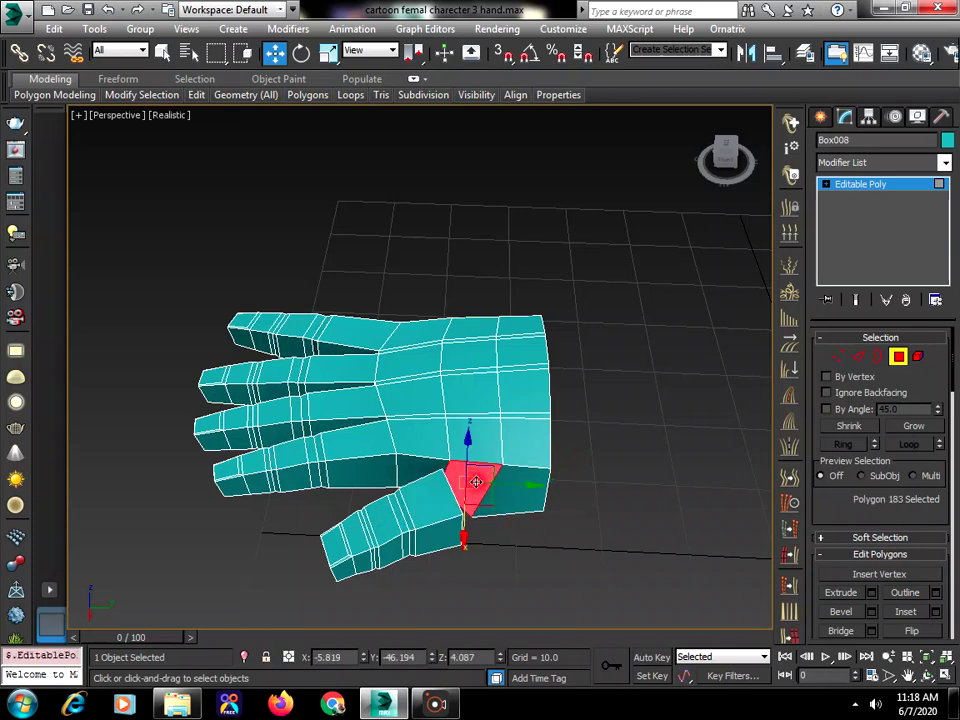
{"action": "key", "text": "Delete"}
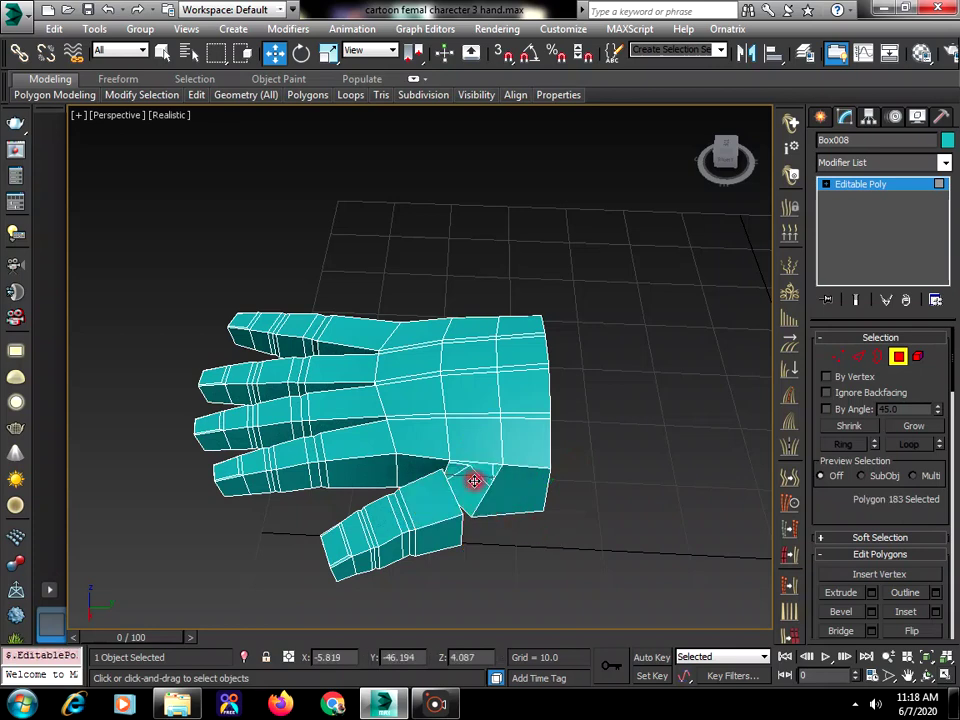
Target weld the thumb's base vertices to the matching corner vertices of the opening in the palm's side.
{"action": "left_click", "coordinate": [836, 358]}
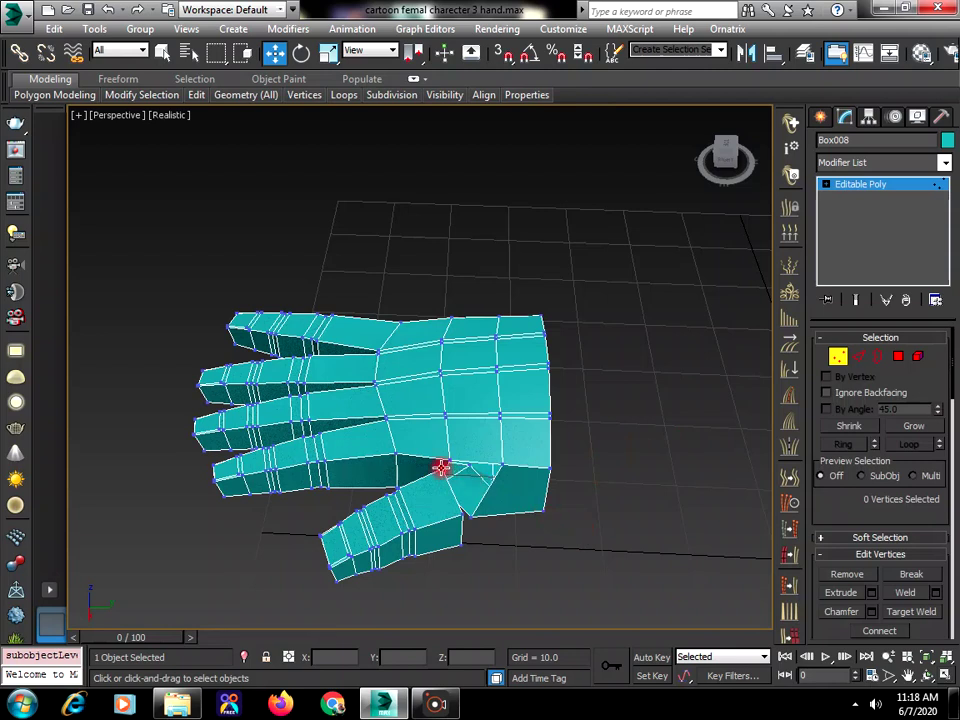
{"action": "left_click", "coordinate": [441, 467]}
{"action": "right_click", "coordinate": [440, 467]}
{"action": "left_click", "coordinate": [407, 558]}
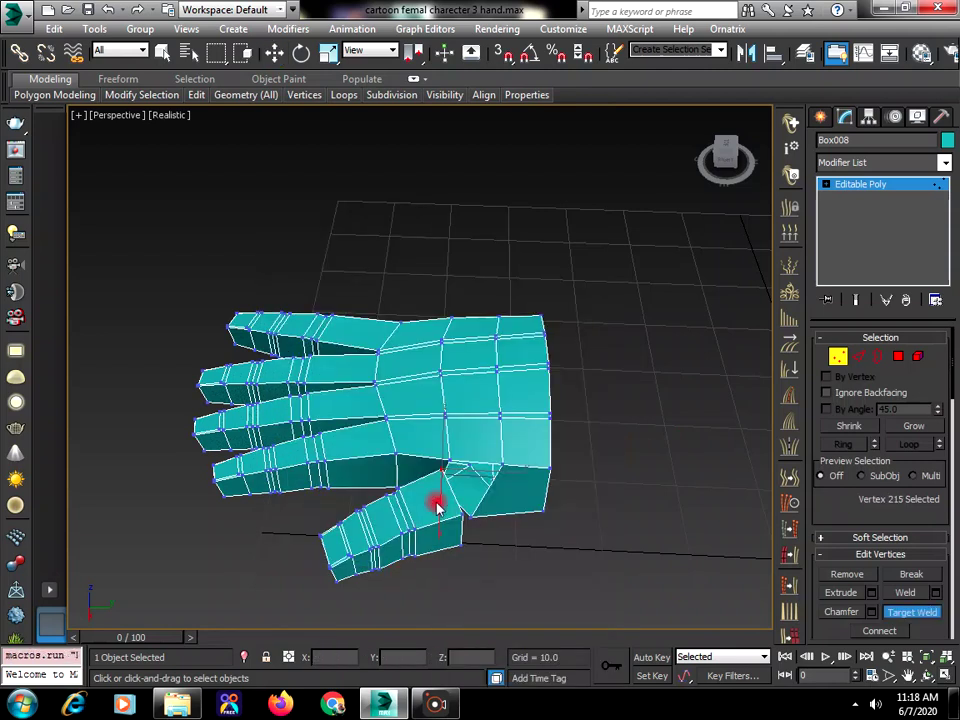
{"action": "left_click_drag", "start_coordinate": [447, 459], "coordinate": [485, 428]}
{"action": "left_click", "coordinate": [925, 676]}
{"action": "right_click", "coordinate": [471, 476]}
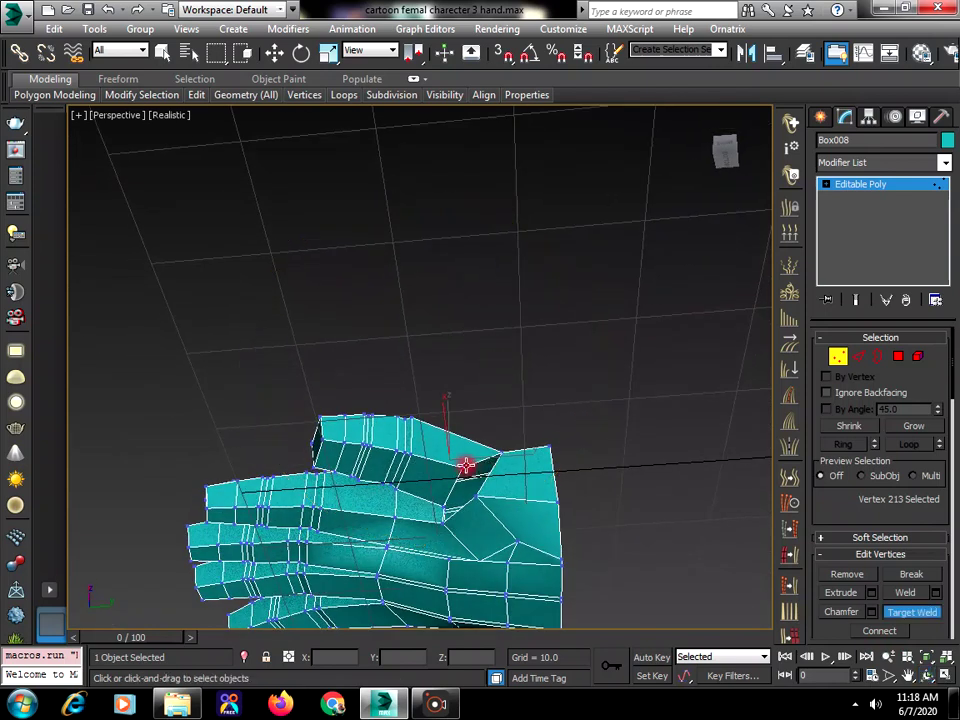
{"action": "left_click", "coordinate": [476, 495]}
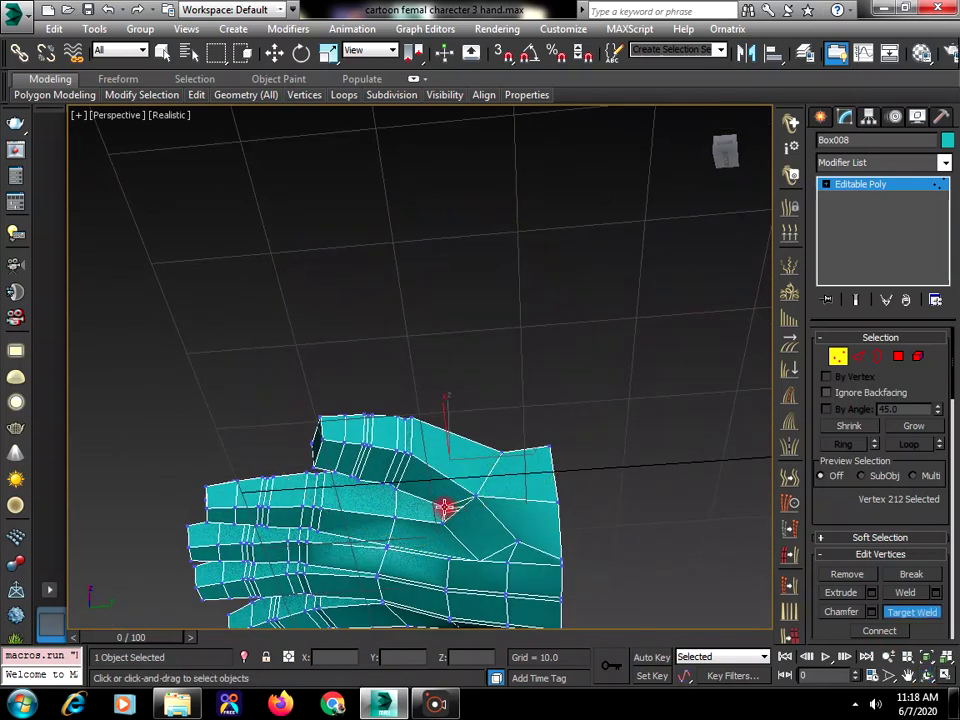
{"action": "right_click", "coordinate": [619, 454]}
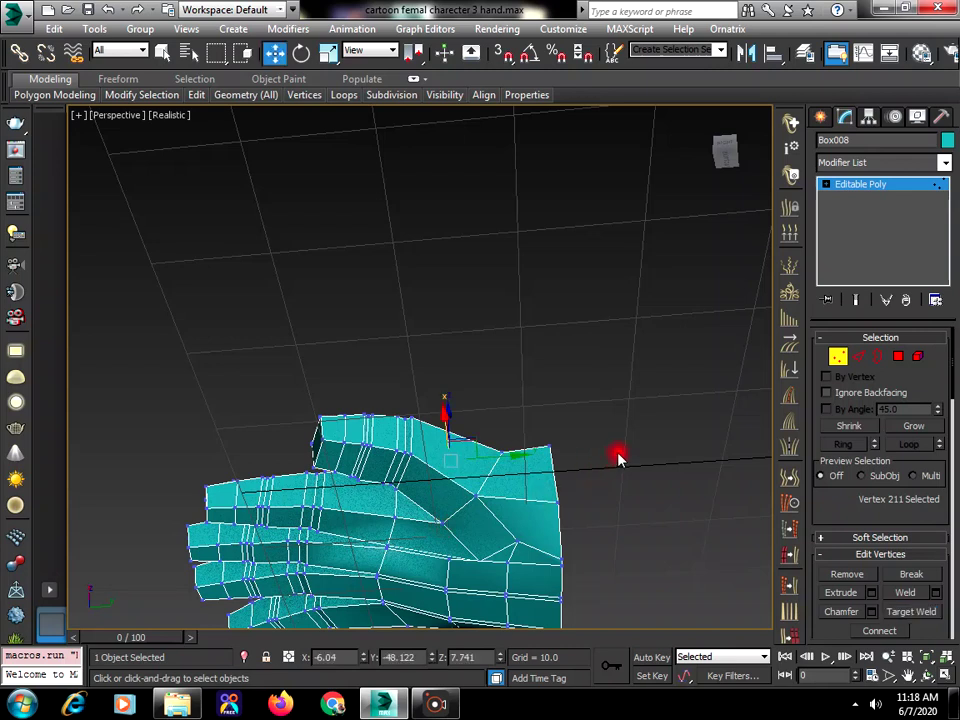
Move the lower wrist-side vertex of the thumb base outward along X to smooth the transition from palm to thumb.
{"action": "left_click", "coordinate": [925, 675]}
{"action": "left_click_drag", "start_coordinate": [429, 491], "coordinate": [489, 608]}
{"action": "right_click", "coordinate": [463, 598]}
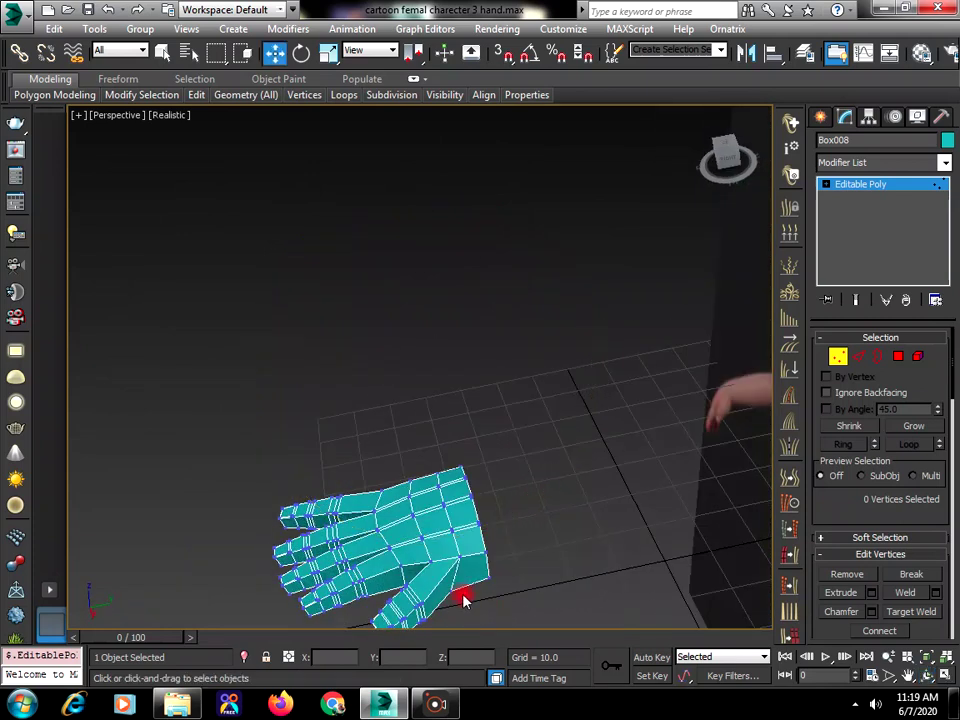
{"action": "left_click", "coordinate": [451, 592]}
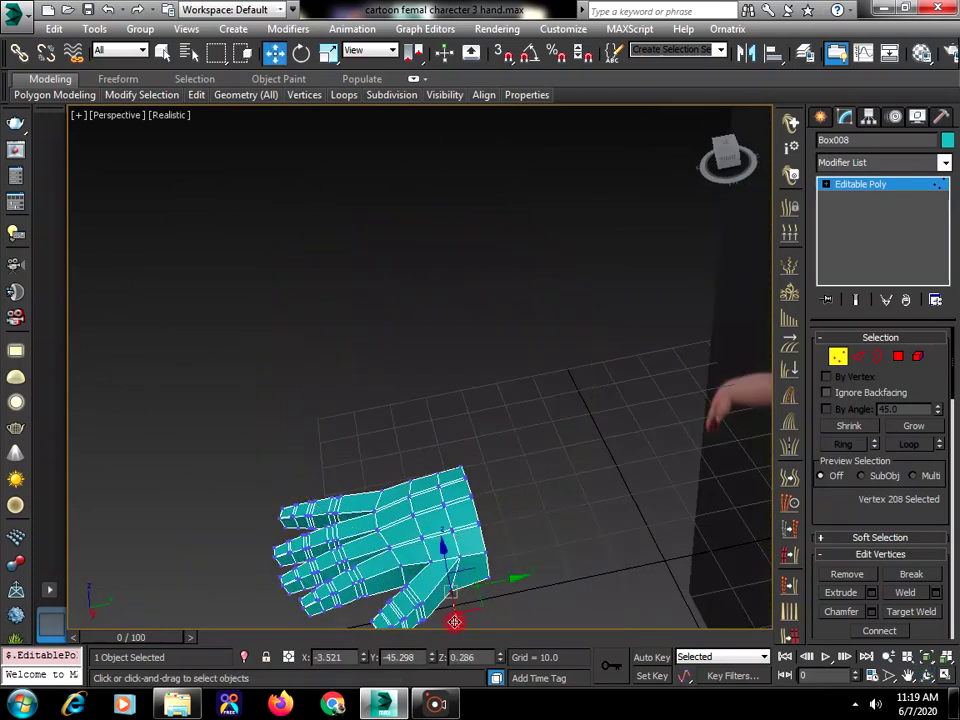
{"action": "left_click_drag", "start_coordinate": [454, 622], "coordinate": [482, 611]}
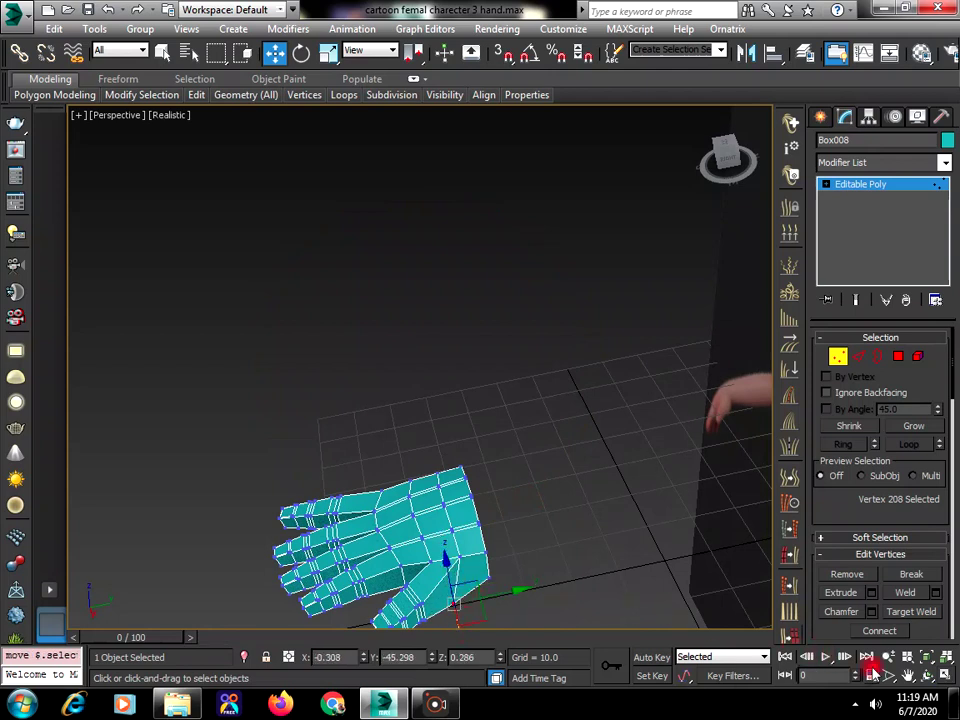
{"action": "left_click", "coordinate": [906, 674]}
{"action": "left_click_drag", "start_coordinate": [596, 559], "coordinate": [560, 513]}
{"action": "key", "text": "w"}
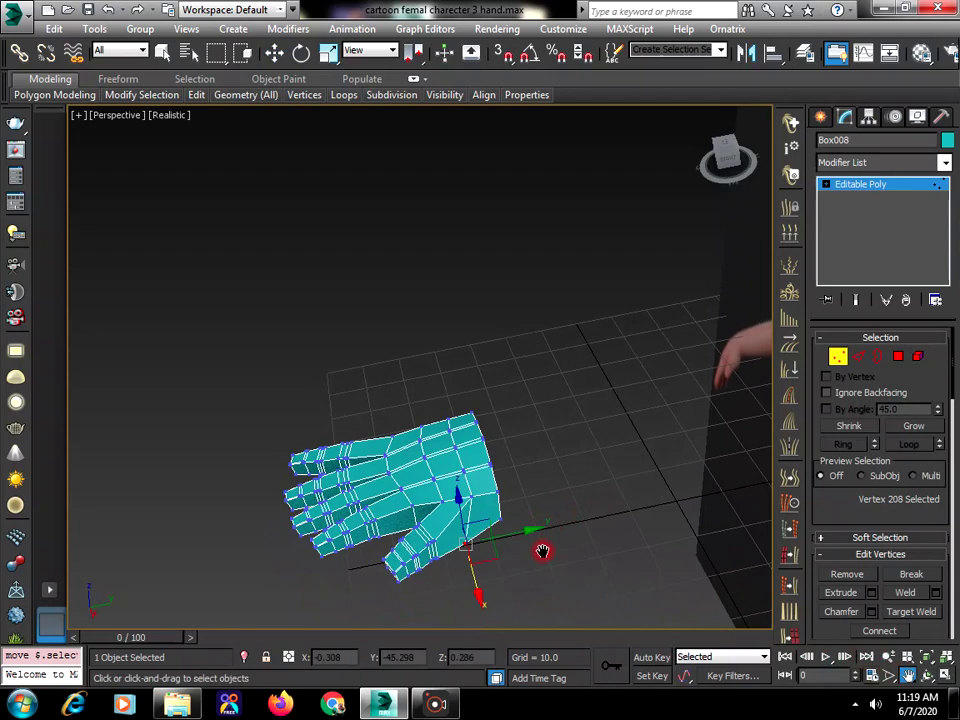
{"action": "left_click_drag", "start_coordinate": [481, 601], "coordinate": [481, 596]}
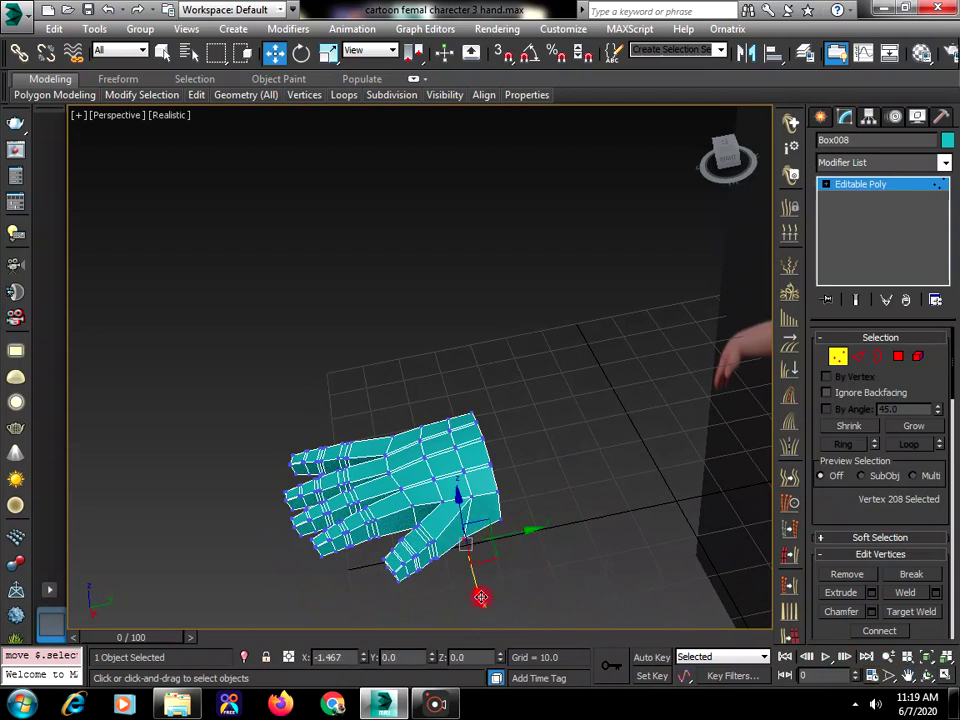
Move the upper wrist-side vertex of the thumb base outward from the palm and clear the selection.
{"action": "left_click", "coordinate": [467, 494]}
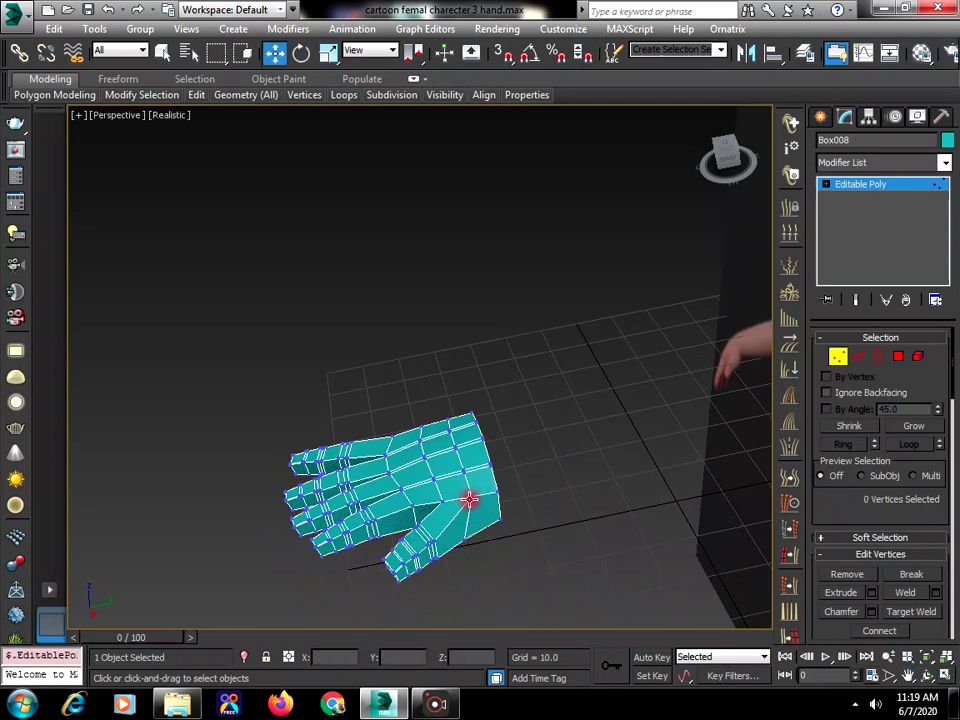
{"action": "left_click", "coordinate": [469, 498]}
{"action": "left_click_drag", "start_coordinate": [469, 498], "coordinate": [505, 505]}
{"action": "left_click", "coordinate": [482, 375]}
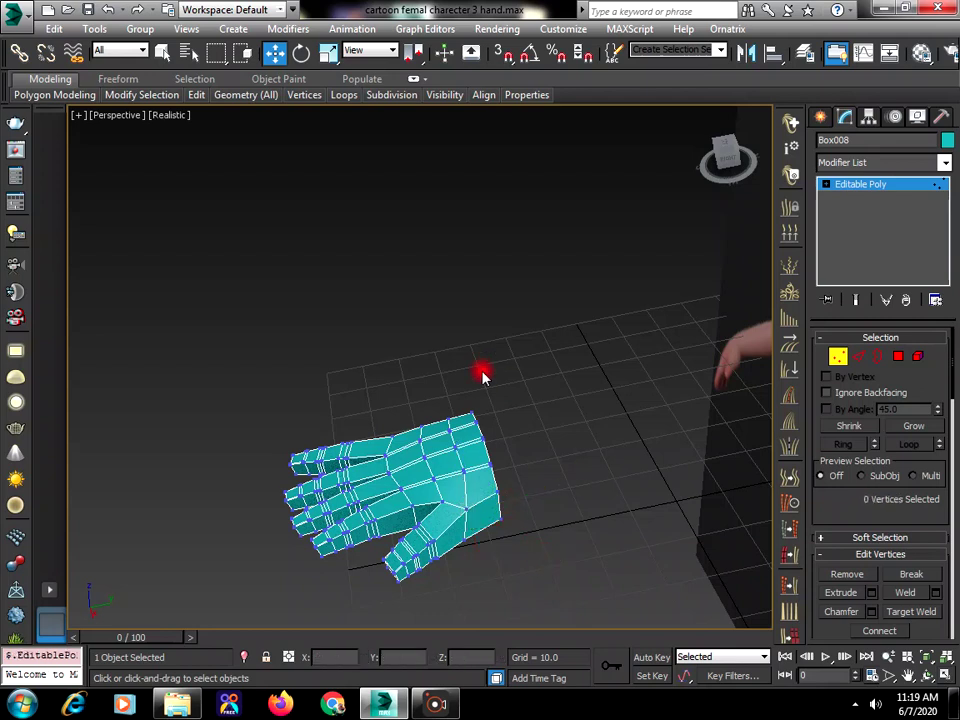
Turn on NURMS smoothing for the hand, leave sub-object editing and deselect the mesh to view the smoothed shape.
{"action": "left_click", "coordinate": [197, 94]}
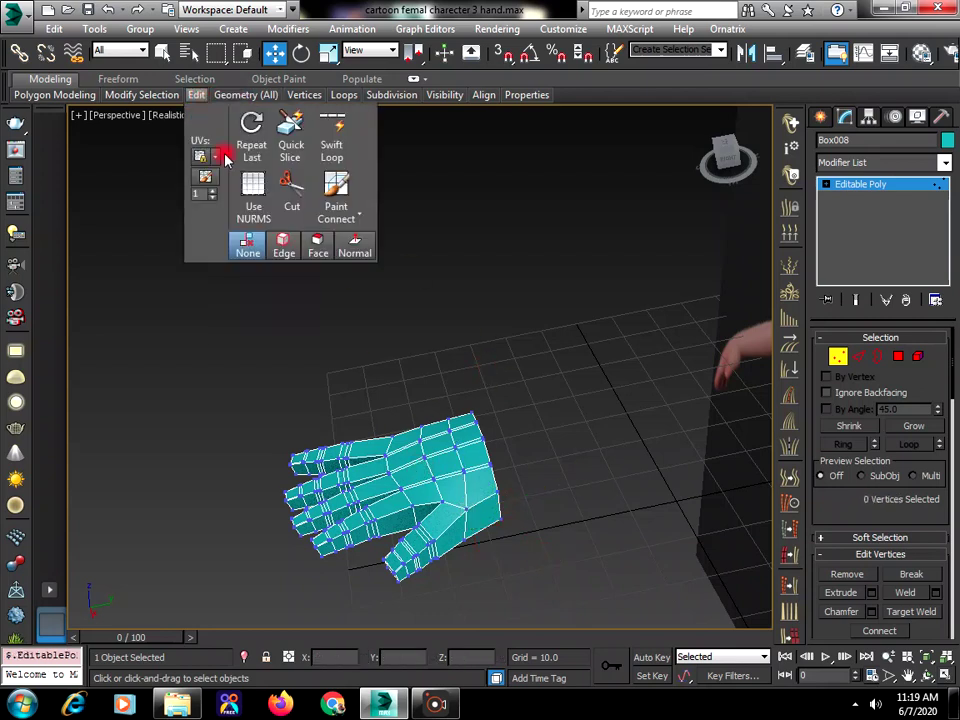
{"action": "left_click", "coordinate": [253, 192]}
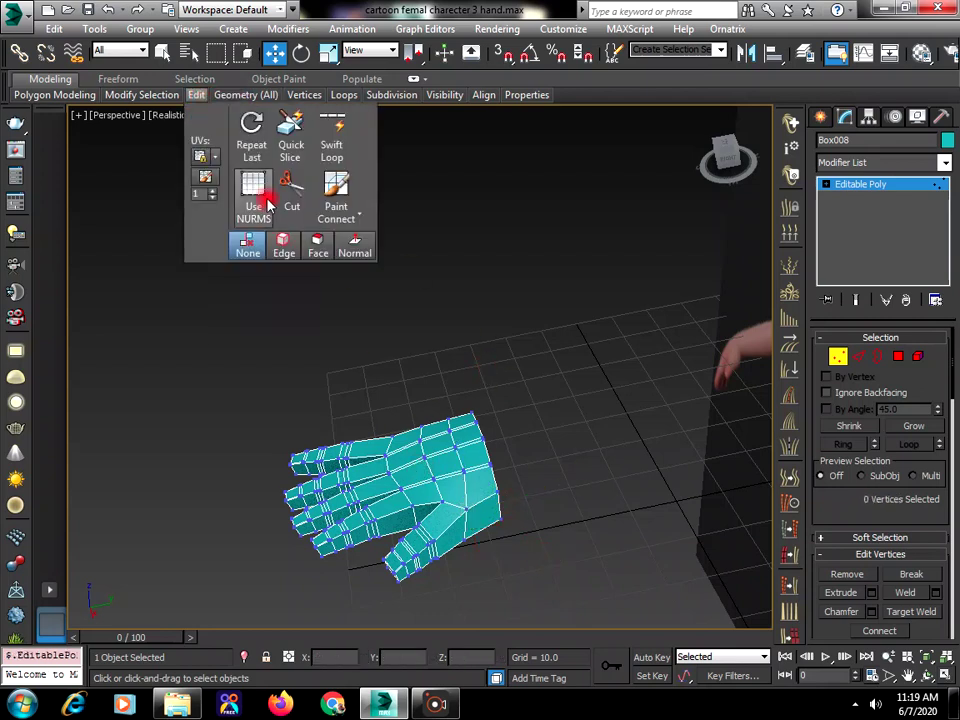
{"action": "left_click", "coordinate": [817, 118]}
{"action": "left_click", "coordinate": [655, 462]}
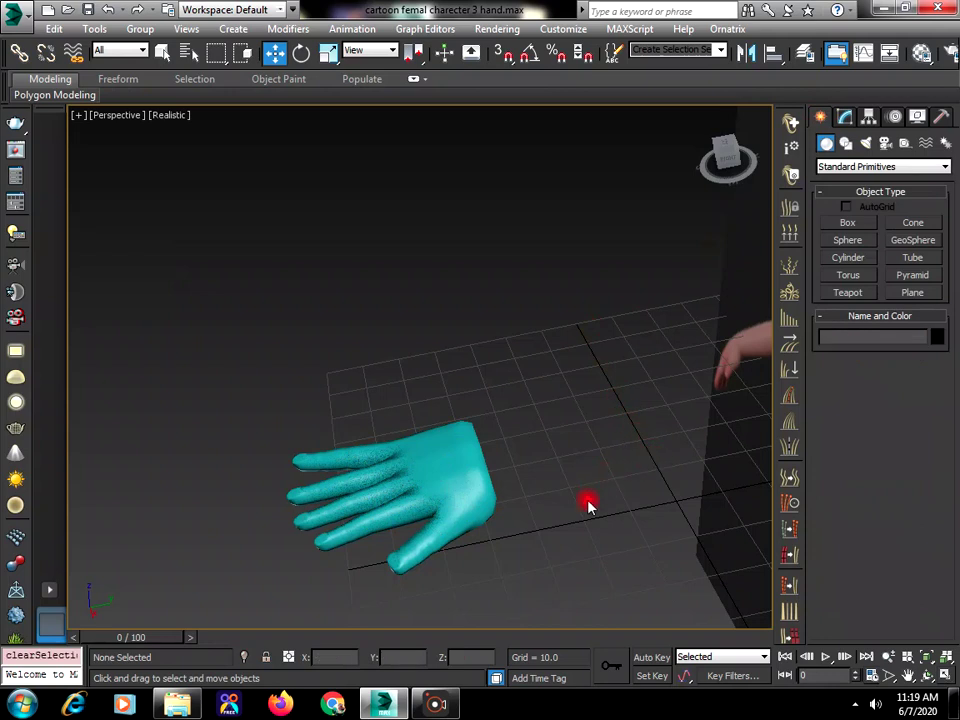
{"action": "left_click", "coordinate": [925, 677]}
{"action": "left_click_drag", "start_coordinate": [512, 514], "coordinate": [435, 461]}
{"action": "right_click", "coordinate": [435, 461]}
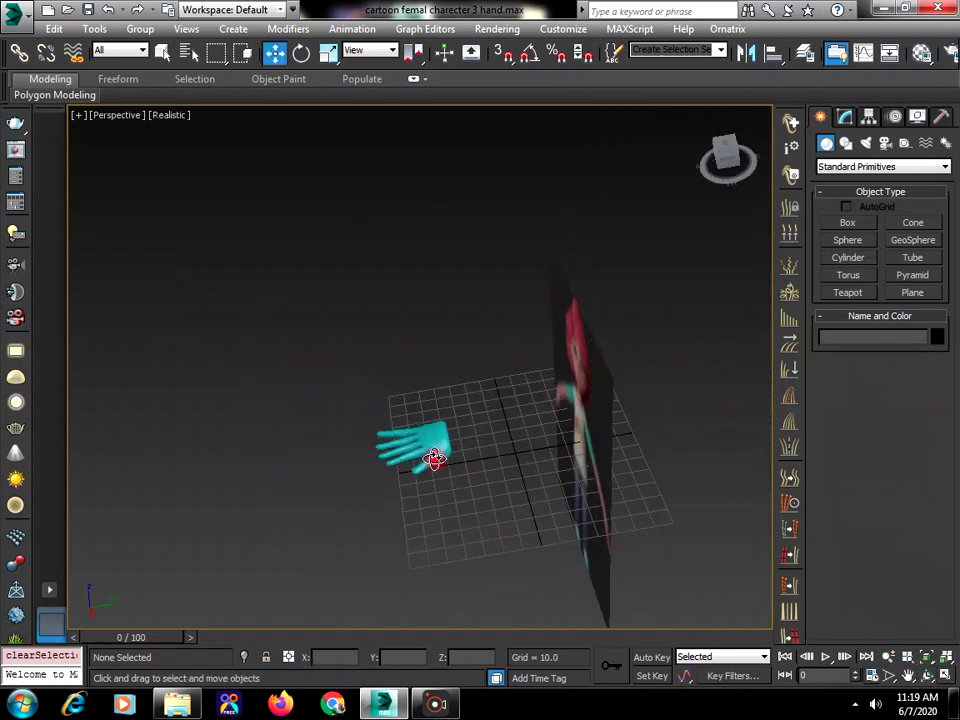
Select the hand mesh and turn off its NURMS smoothing in vertex editing.
{"action": "left_click", "coordinate": [412, 448]}
{"action": "left_click", "coordinate": [925, 677]}
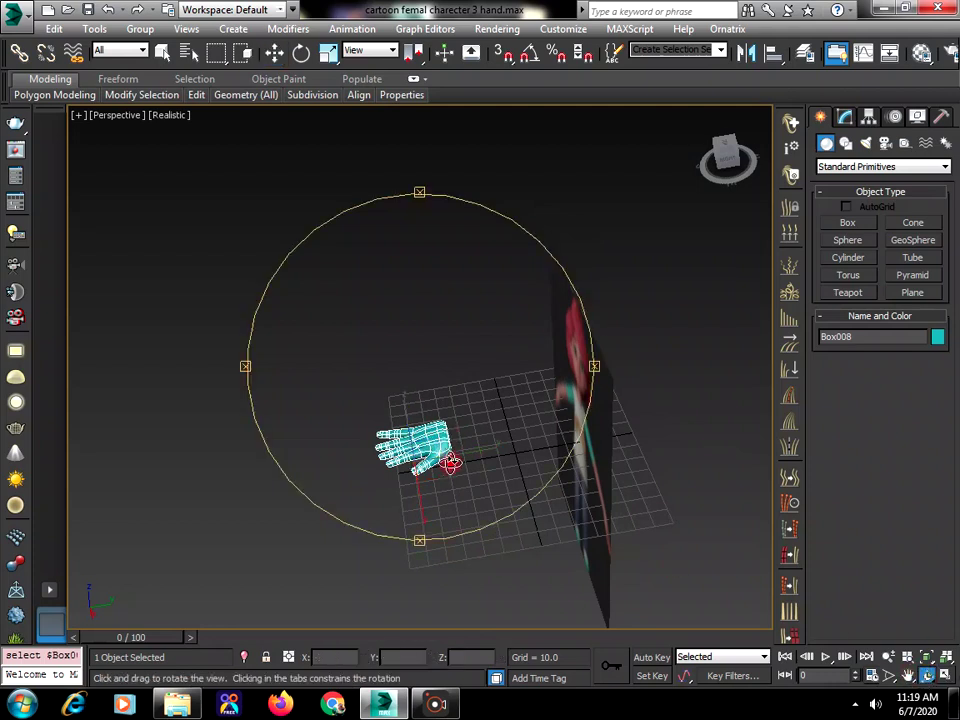
{"action": "left_click_drag", "start_coordinate": [450, 456], "coordinate": [418, 484]}
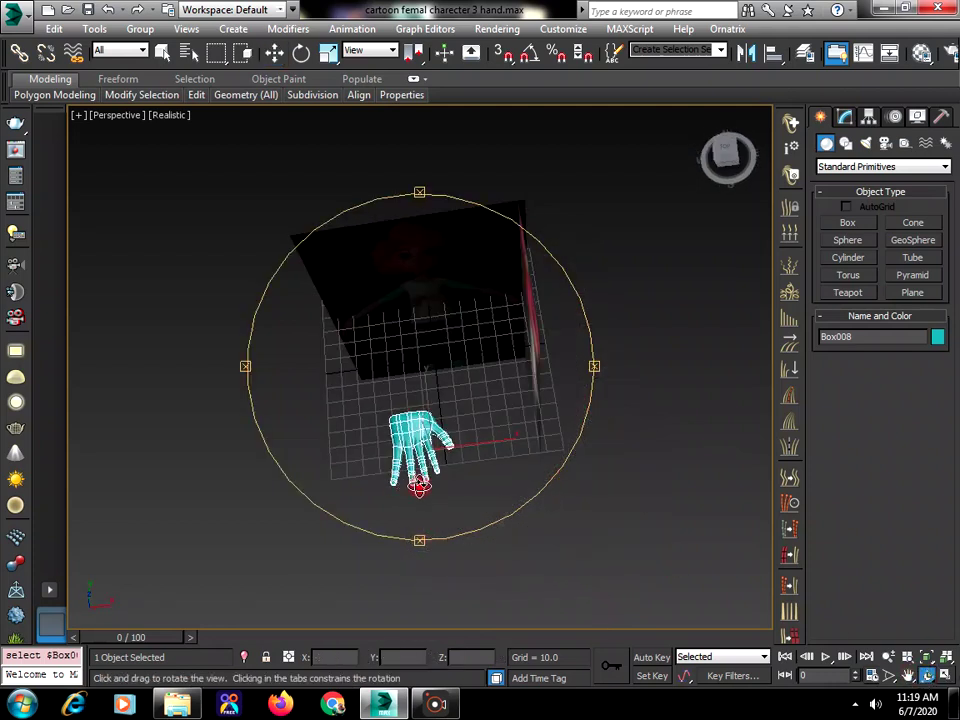
{"action": "scroll", "coordinate": [409, 484], "scroll_direction": "up", "scroll_amount": 6}
{"action": "right_click", "coordinate": [409, 480]}
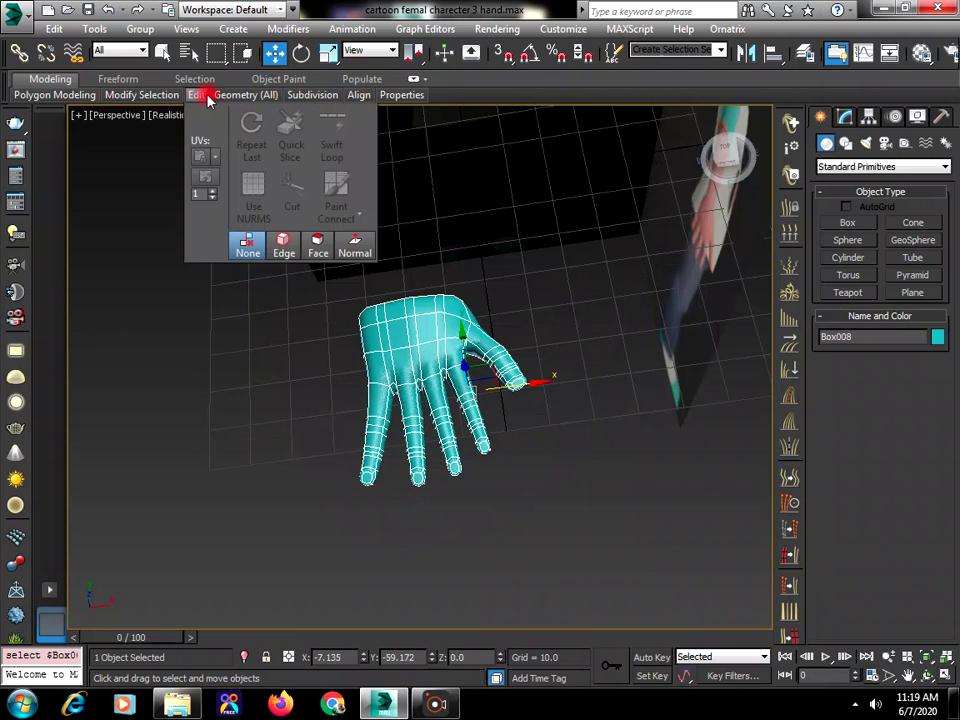
{"action": "left_click", "coordinate": [845, 118]}
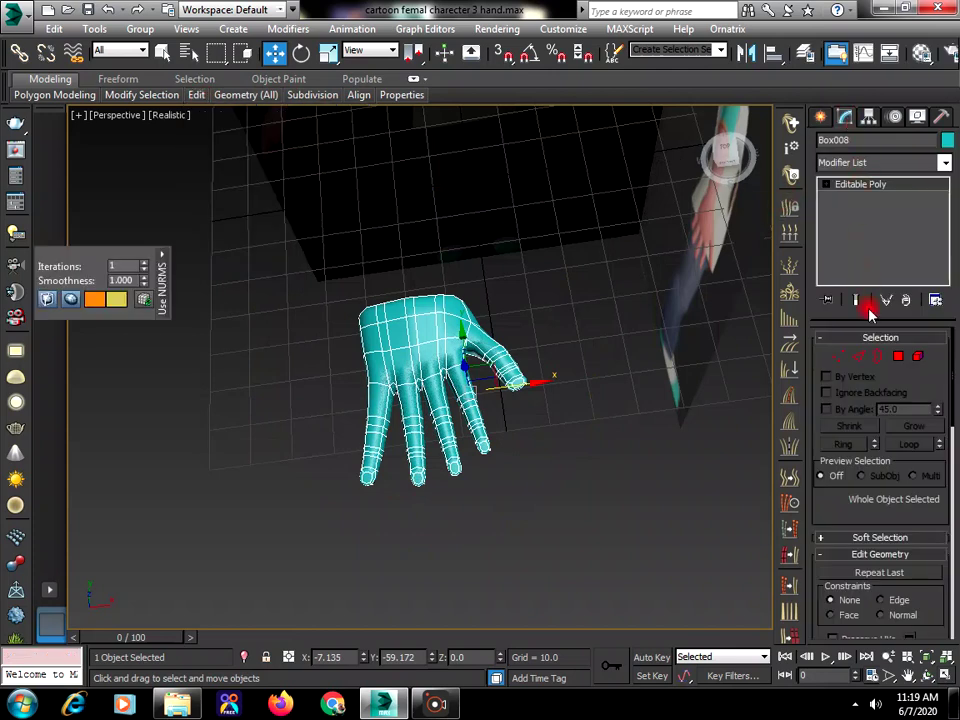
{"action": "left_click", "coordinate": [838, 356]}
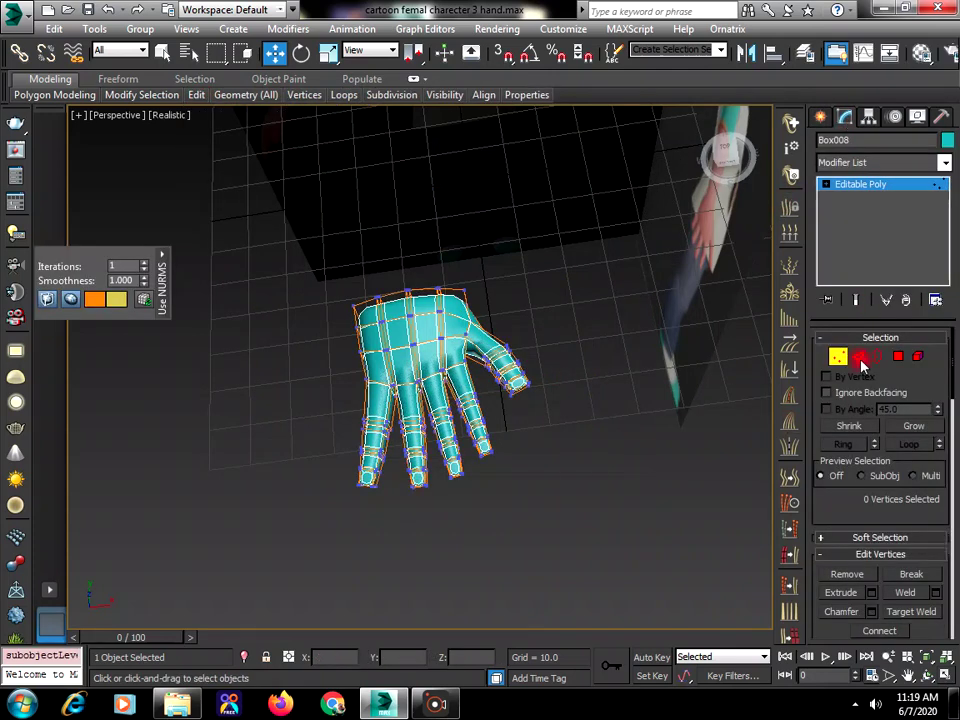
{"action": "mouse_move", "coordinate": [197, 94]}
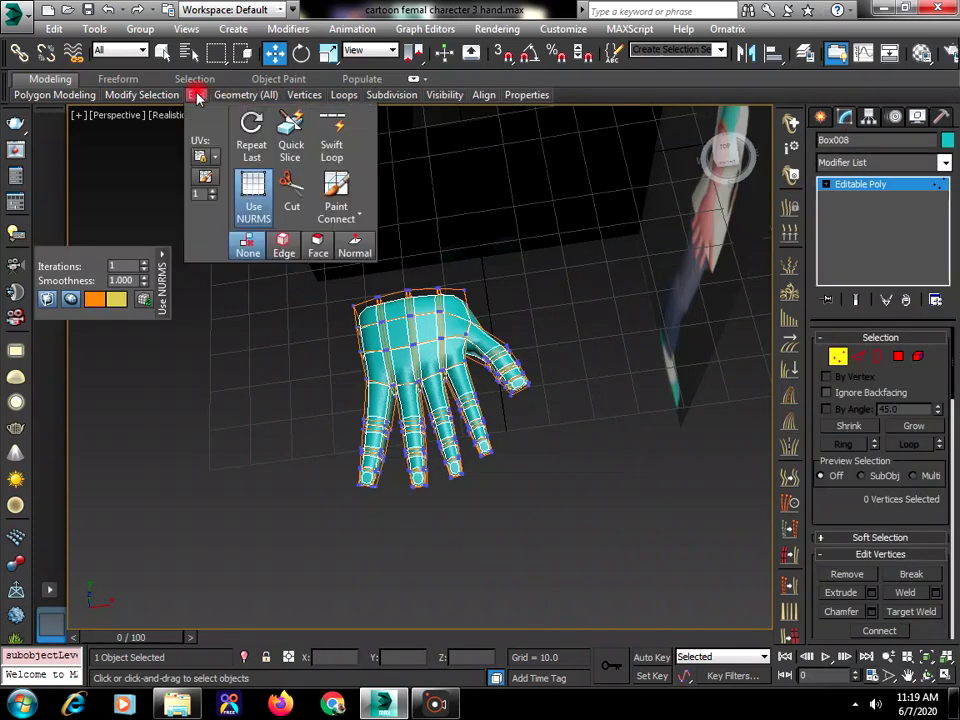
{"action": "left_click", "coordinate": [247, 220]}
{"action": "scroll", "coordinate": [889, 366], "scroll_direction": "down", "scroll_amount": 5}
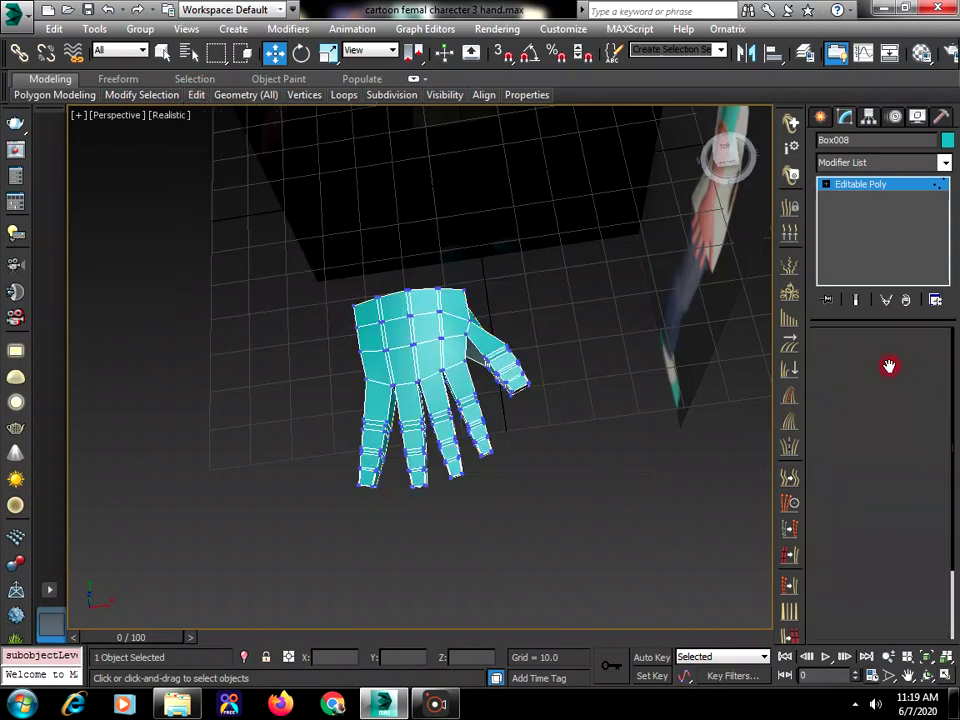
Select the little finger's tip polygon and grow the selection to the ring of polygons at the lower knuckle.
{"action": "key", "text": "4"}
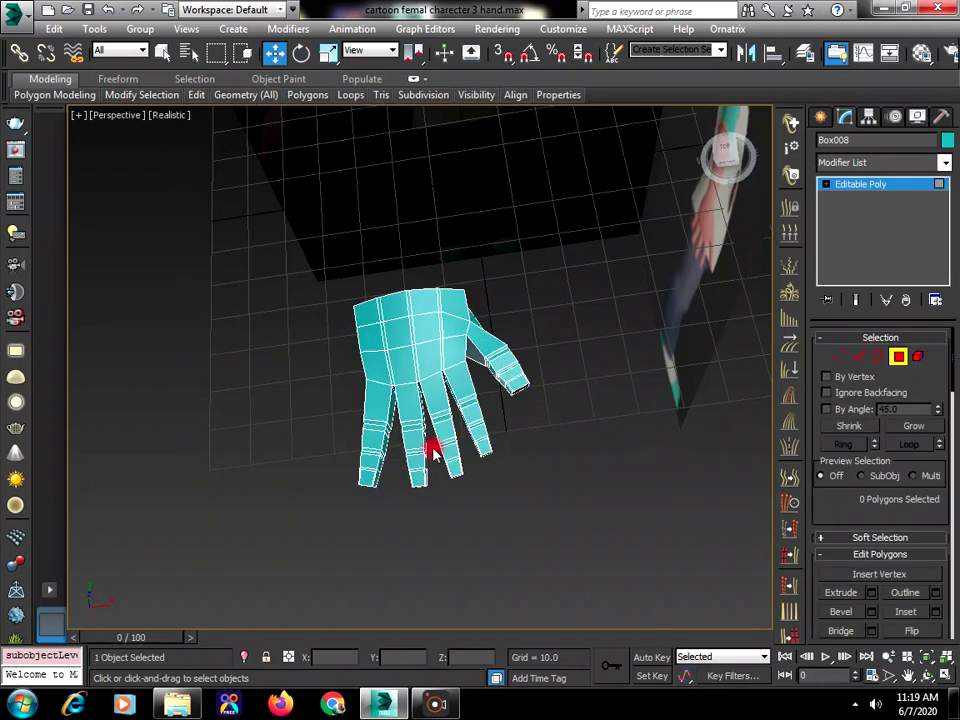
{"action": "left_click", "coordinate": [927, 675]}
{"action": "left_click_drag", "start_coordinate": [433, 438], "coordinate": [375, 465]}
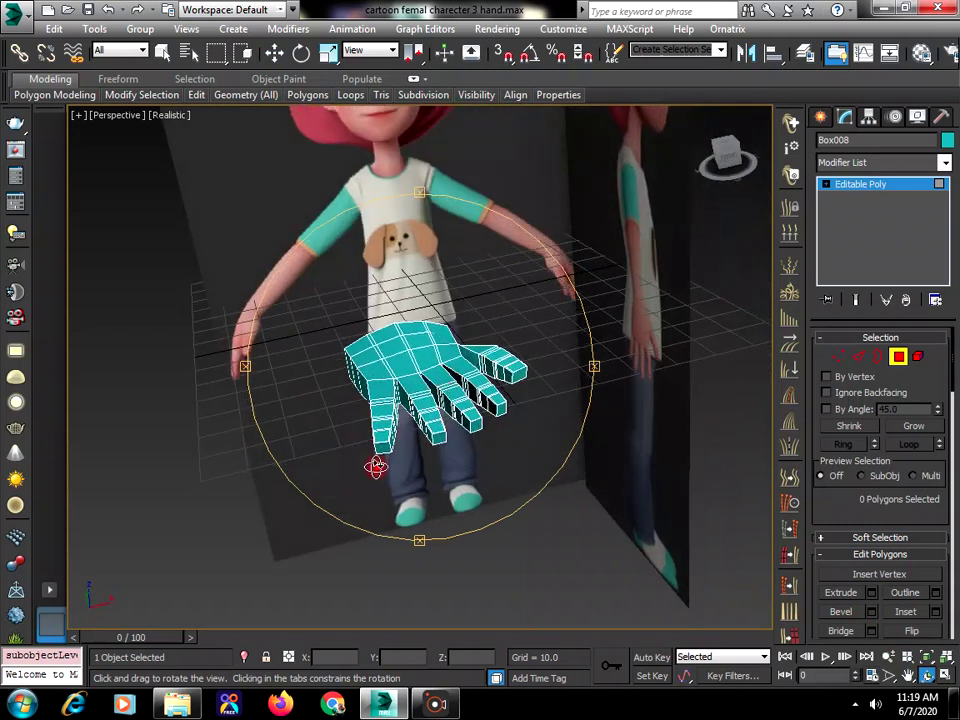
{"action": "right_click", "coordinate": [381, 451]}
{"action": "left_click", "coordinate": [384, 445]}
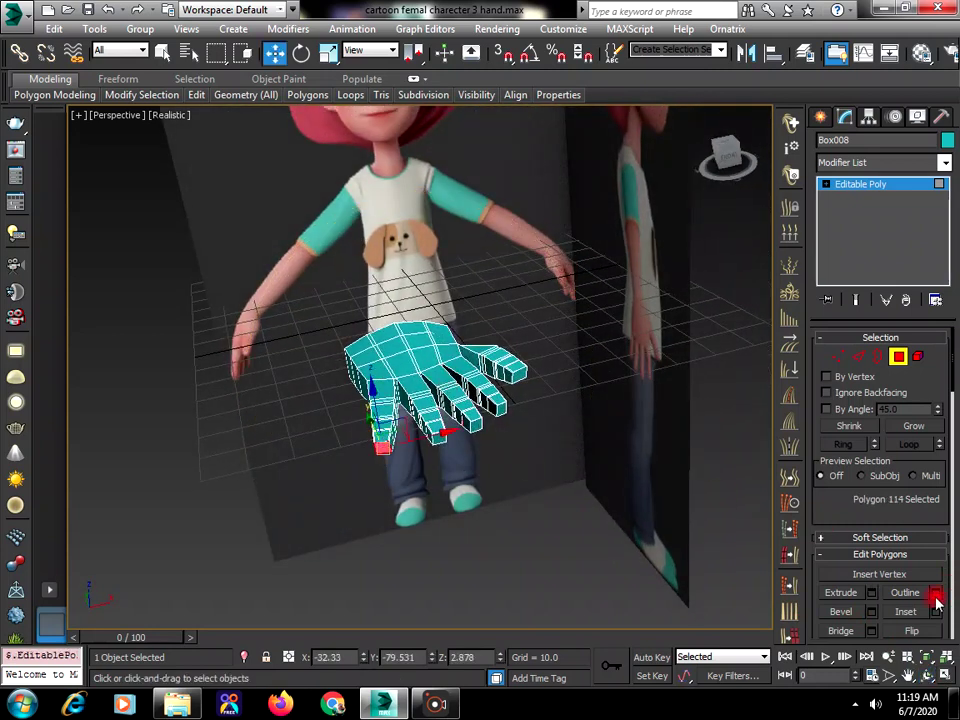
{"action": "left_click", "coordinate": [922, 427]}
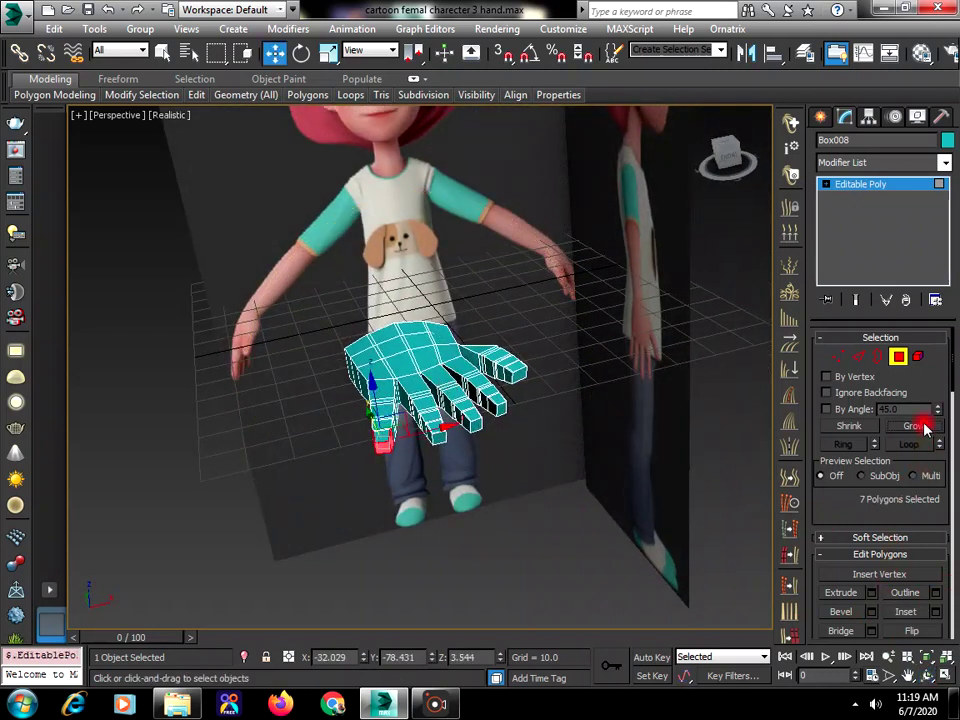
{"action": "left_click", "coordinate": [922, 427]}
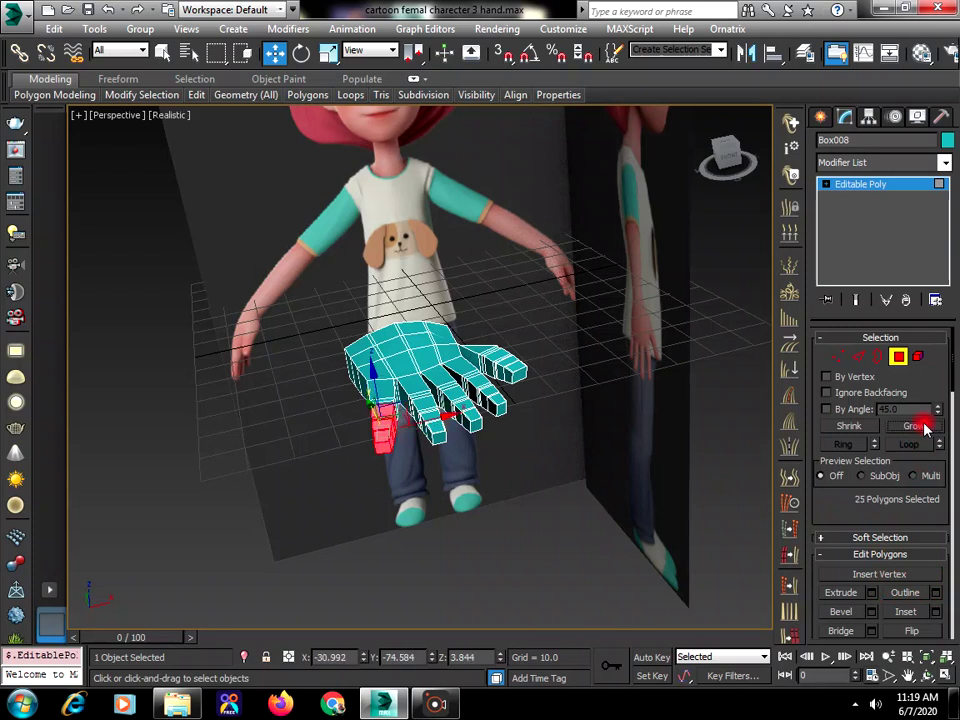
{"action": "left_click", "coordinate": [928, 675]}
{"action": "left_click_drag", "start_coordinate": [450, 390], "coordinate": [446, 501]}
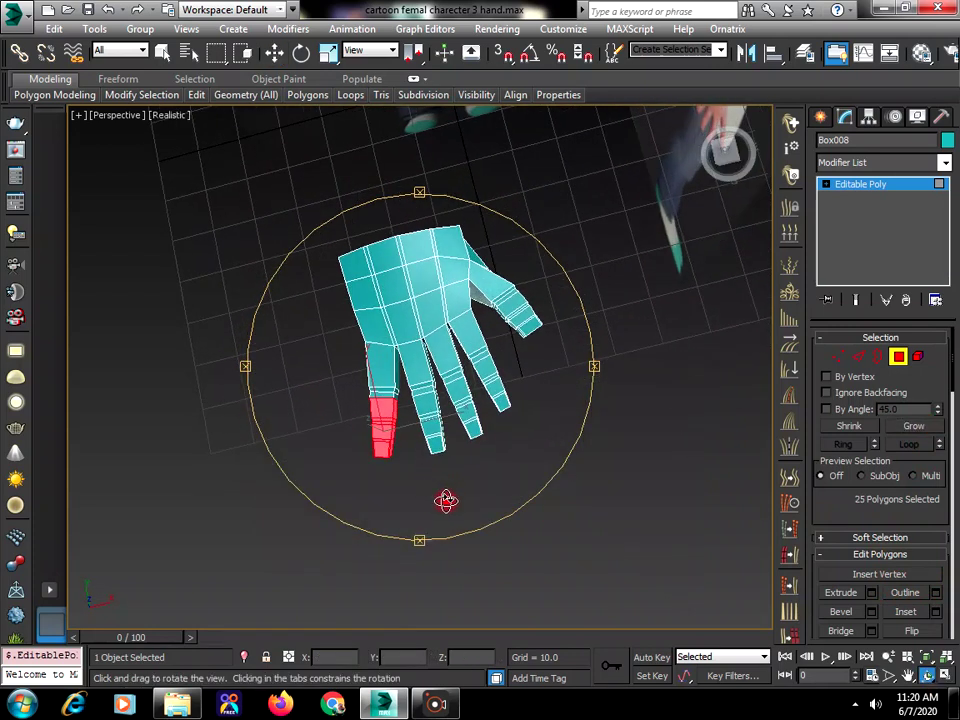
{"action": "left_click", "coordinate": [921, 427]}
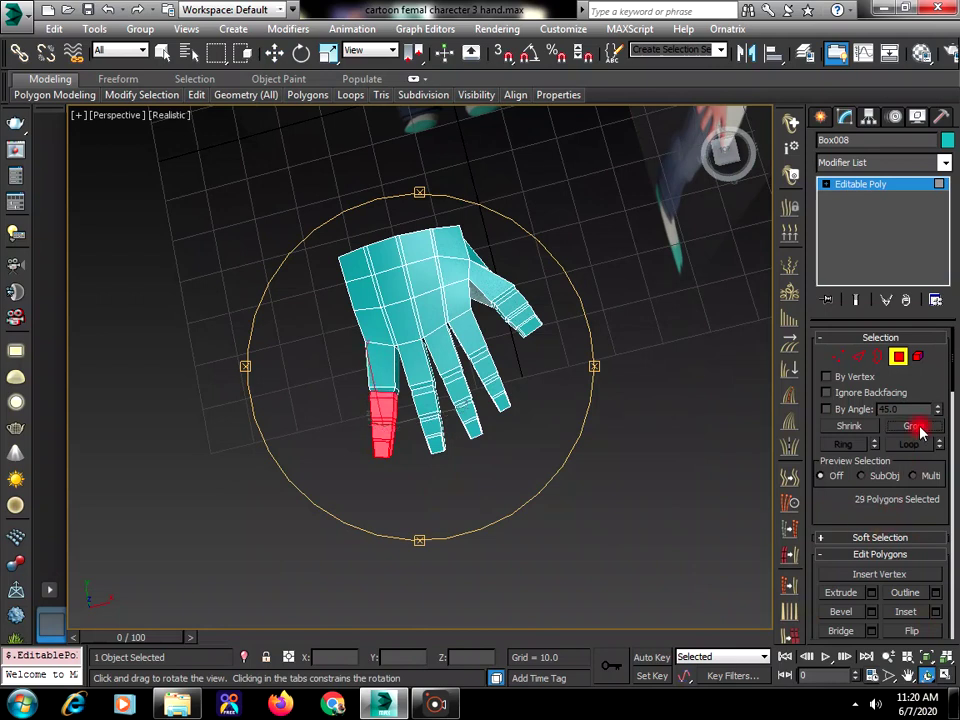
{"action": "left_click", "coordinate": [921, 427]}
Rotate the selected little finger section slightly about Z, move it along X toward the neighbouring finger, and deselect the hand.
{"action": "key", "text": "w"}
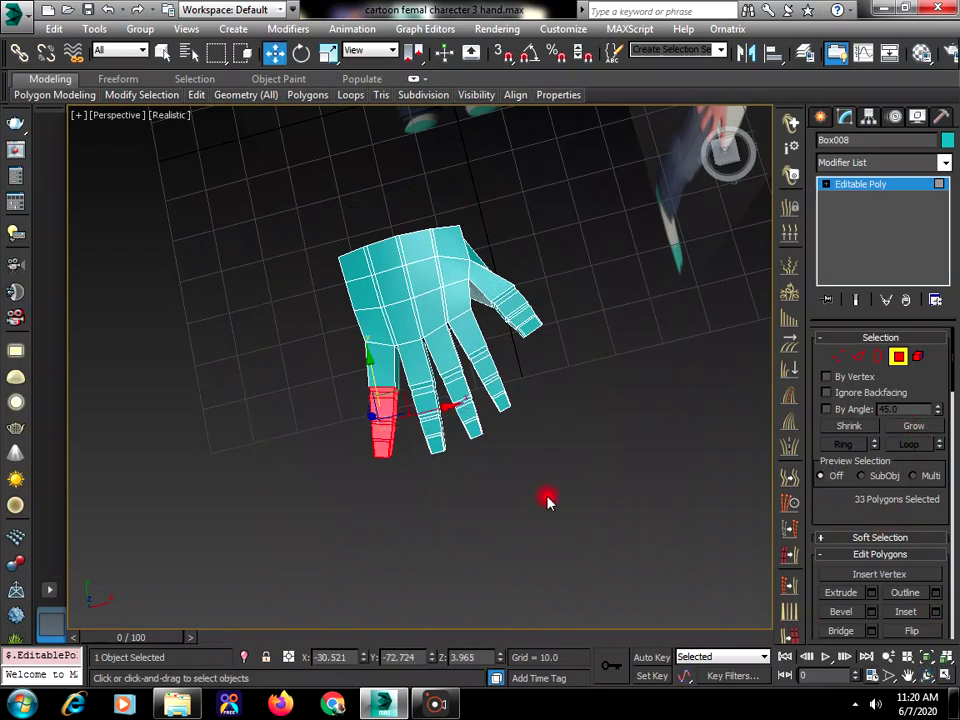
{"action": "key", "text": "e"}
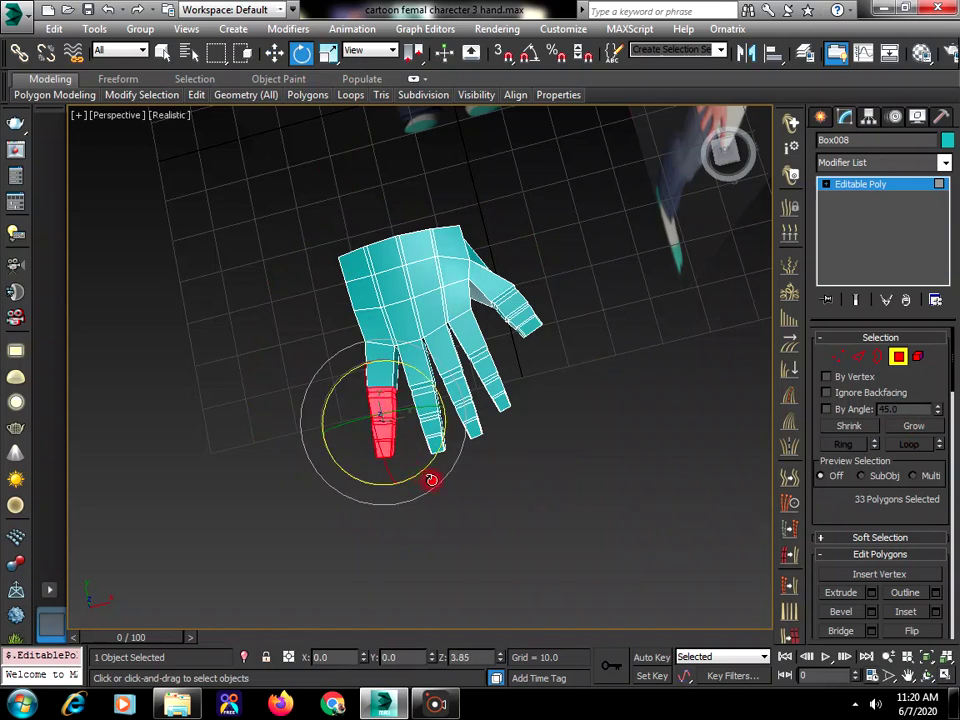
{"action": "key", "text": "w"}
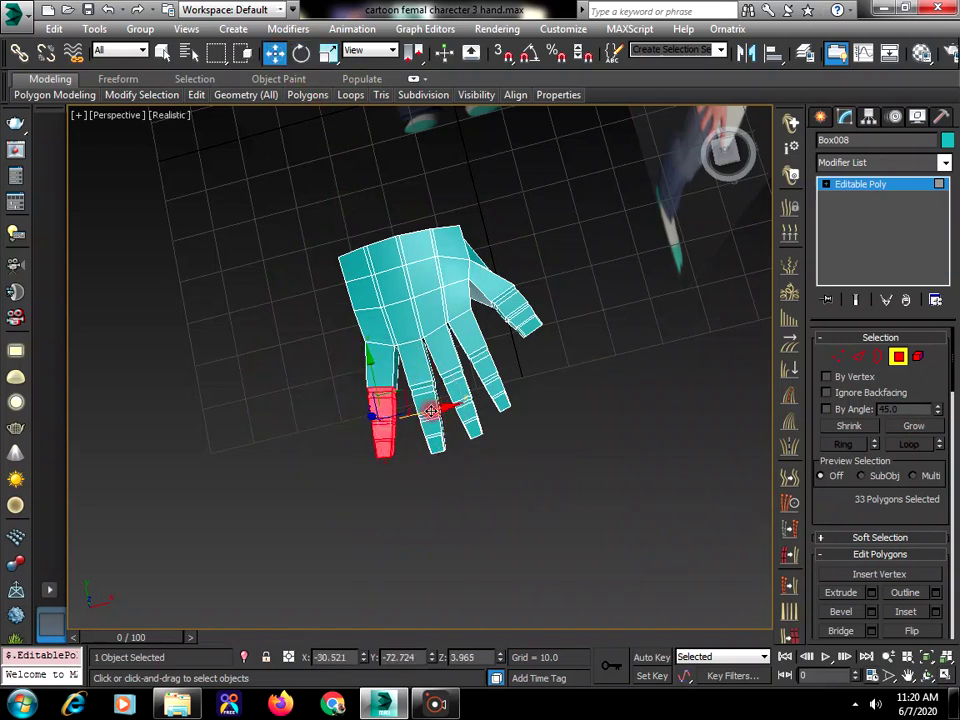
{"action": "left_click_drag", "start_coordinate": [432, 410], "coordinate": [440, 409]}
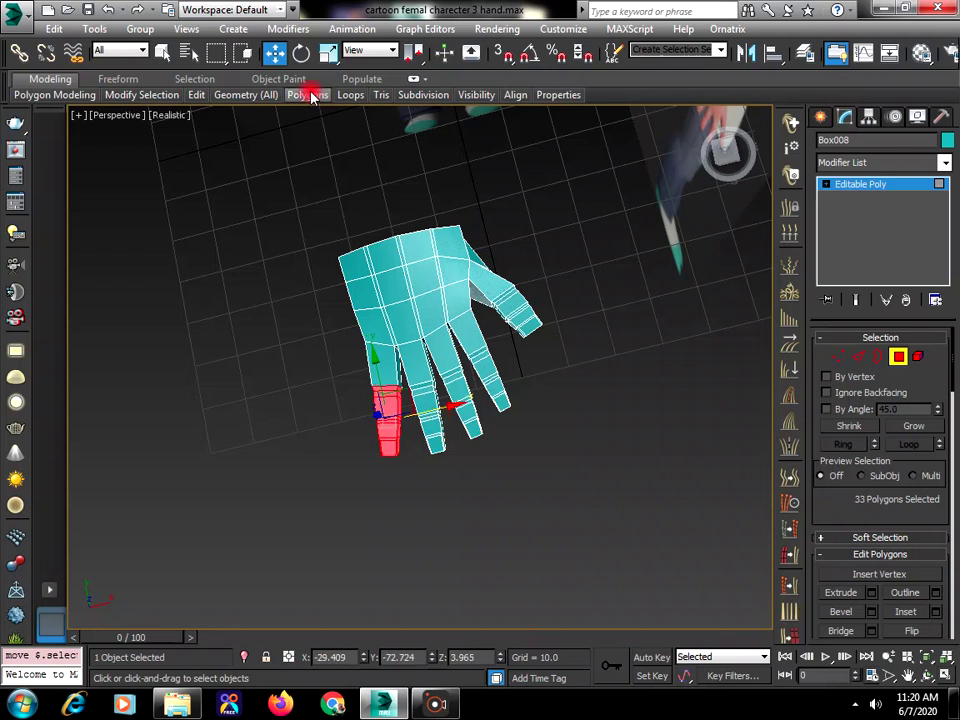
{"action": "left_click", "coordinate": [300, 54]}
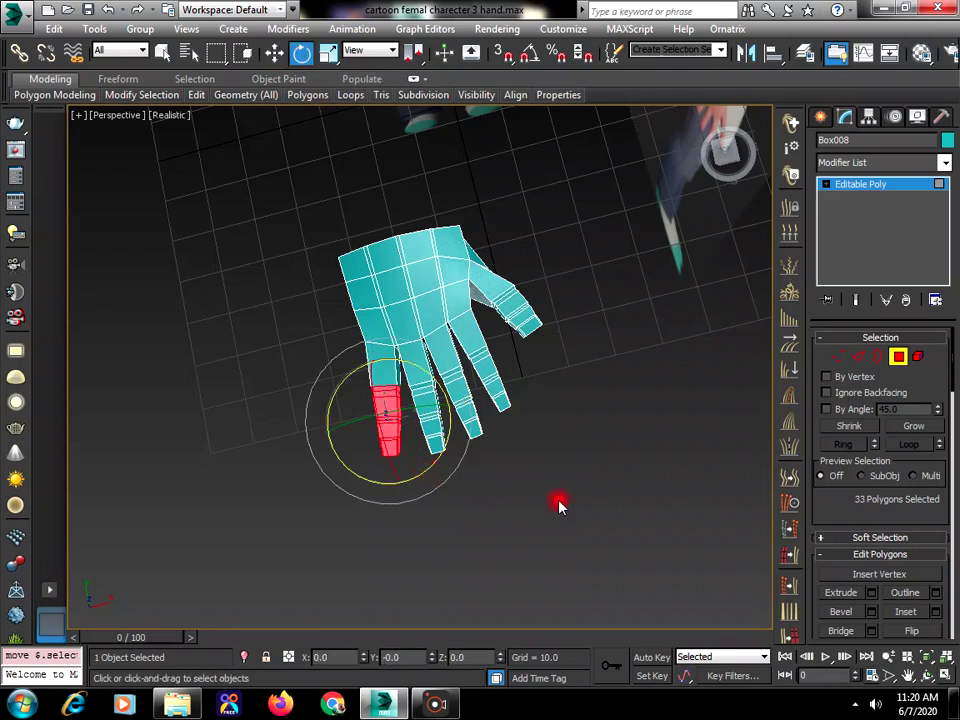
{"action": "left_click", "coordinate": [670, 395]}
{"action": "left_click", "coordinate": [815, 119]}
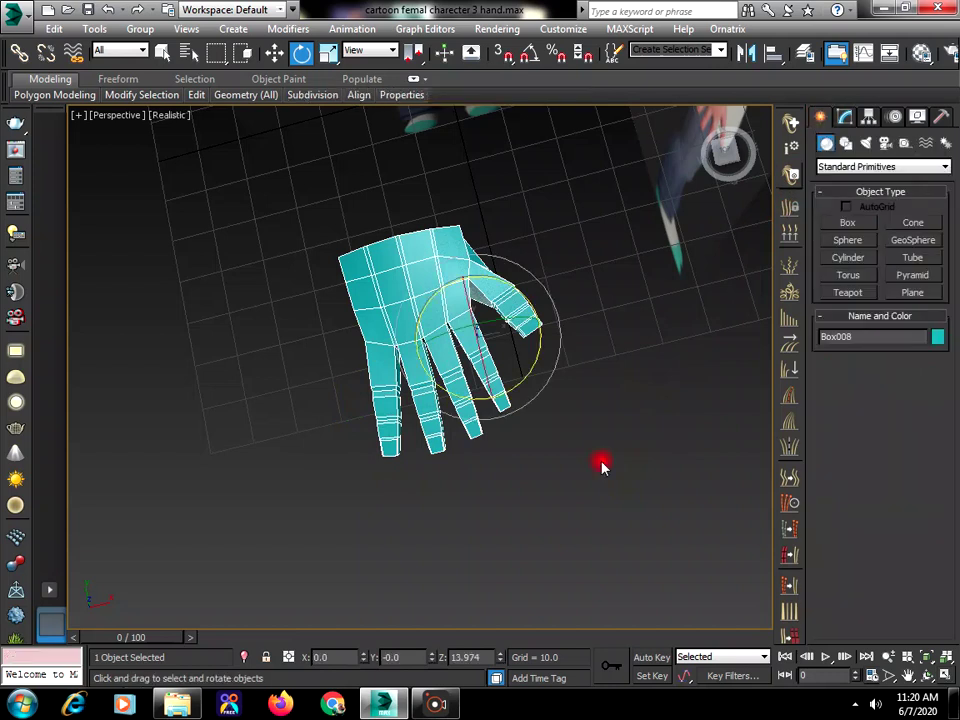
{"action": "left_click", "coordinate": [698, 553]}
Reselect the hand mesh and return to polygon editing on it.
{"action": "left_click", "coordinate": [925, 675]}
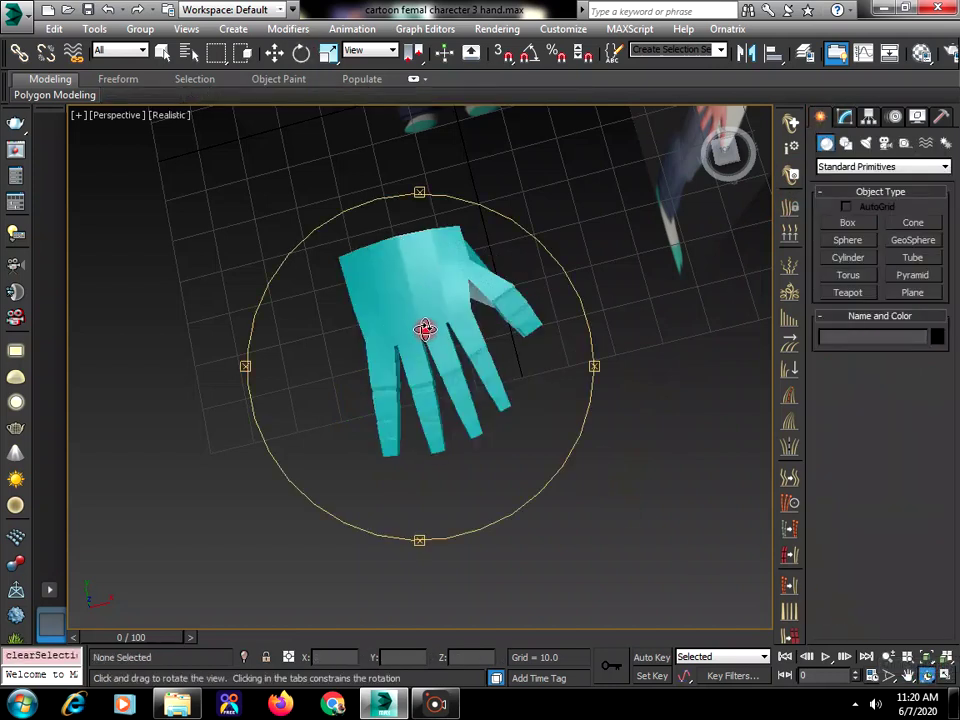
{"action": "left_click_drag", "start_coordinate": [426, 326], "coordinate": [195, 242]}
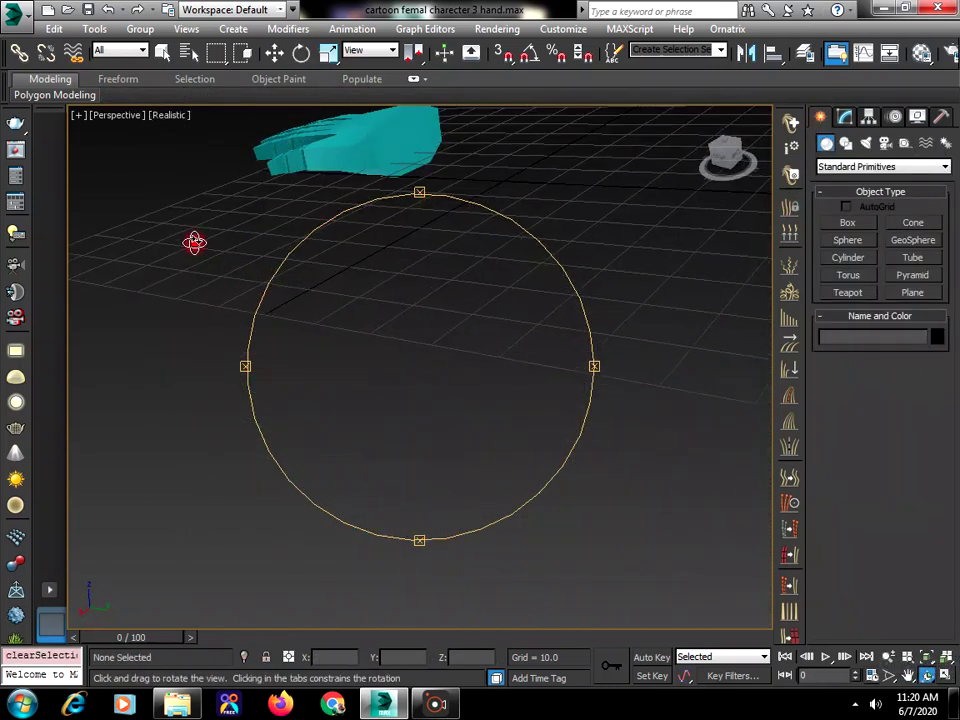
{"action": "right_click", "coordinate": [410, 148]}
{"action": "left_click", "coordinate": [413, 145]}
{"action": "left_click", "coordinate": [845, 117]}
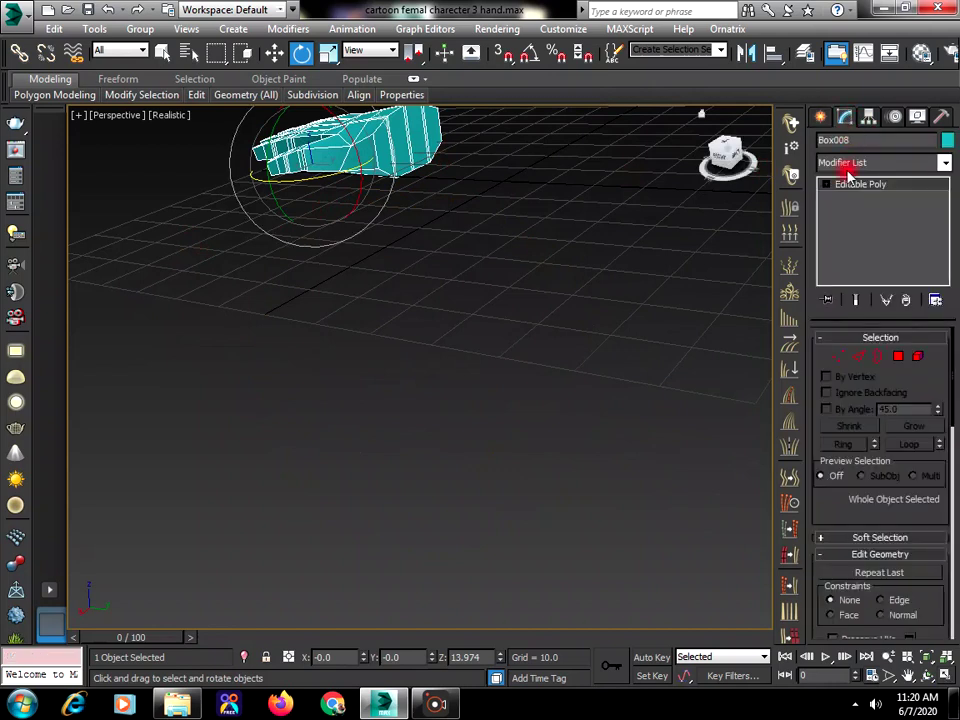
{"action": "left_click", "coordinate": [898, 352]}
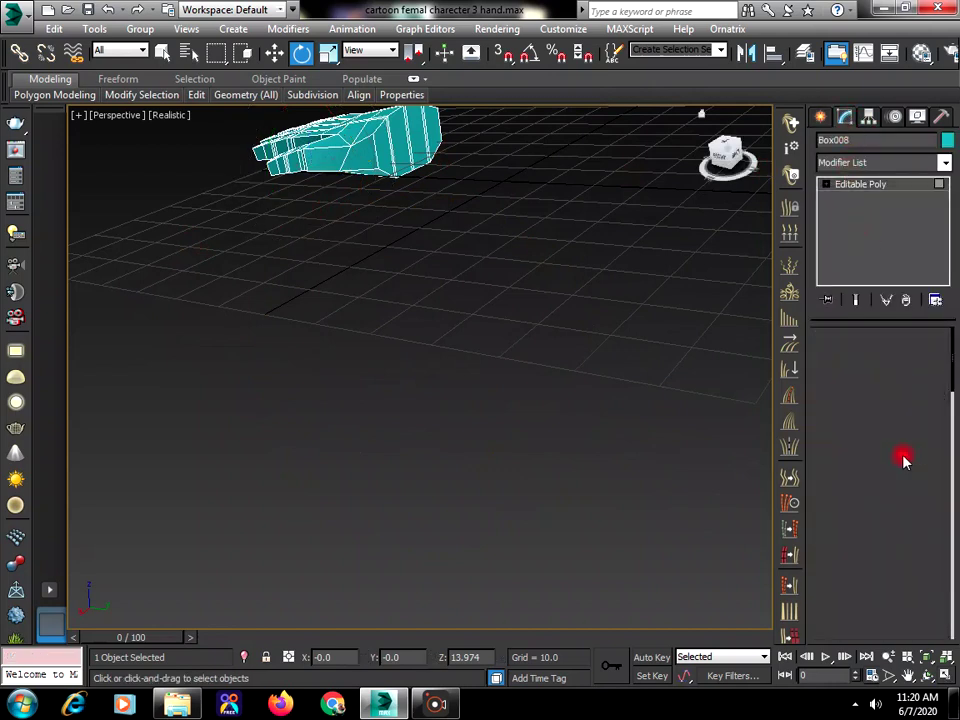
{"action": "left_click", "coordinate": [908, 674]}
{"action": "left_click", "coordinate": [927, 675]}
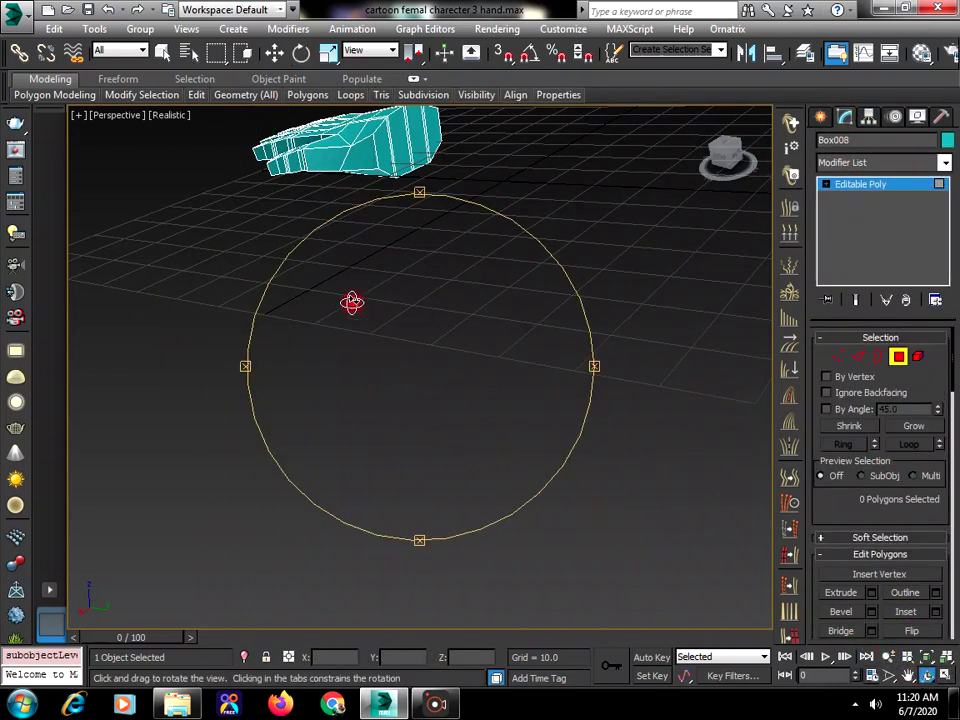
{"action": "left_click_drag", "start_coordinate": [354, 302], "coordinate": [370, 222]}
{"action": "scroll", "coordinate": [380, 228], "scroll_direction": "up", "scroll_amount": 6}
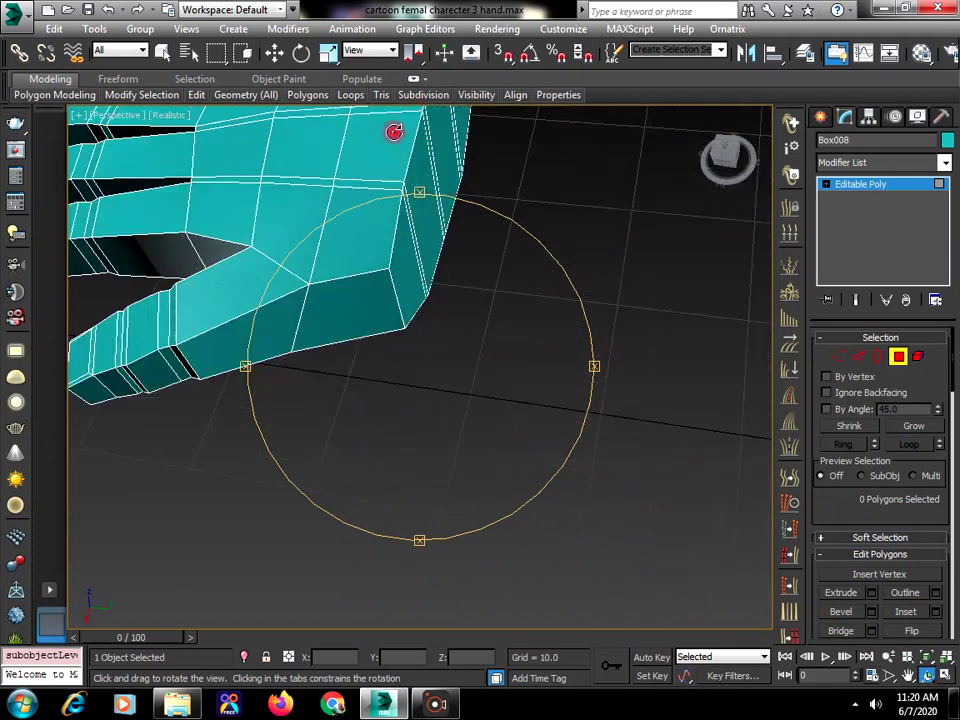
{"action": "scroll", "coordinate": [385, 249], "scroll_direction": "down", "scroll_amount": 2}
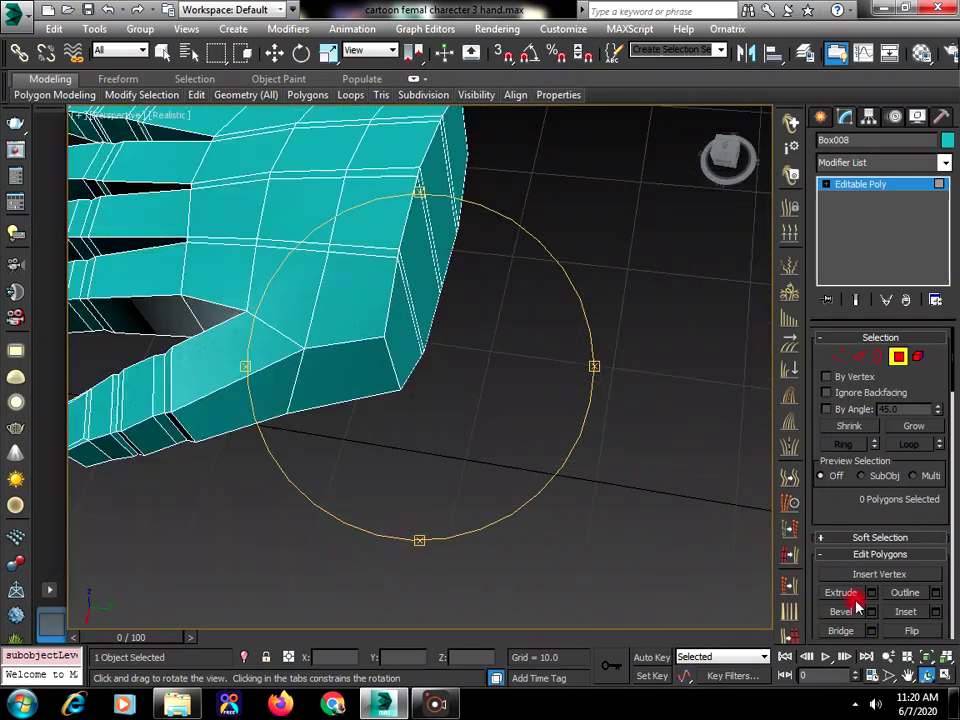
{"action": "left_click", "coordinate": [909, 662]}
{"action": "middle_click_drag", "start_coordinate": [380, 250], "coordinate": [453, 344]}
{"action": "key", "text": "e"}
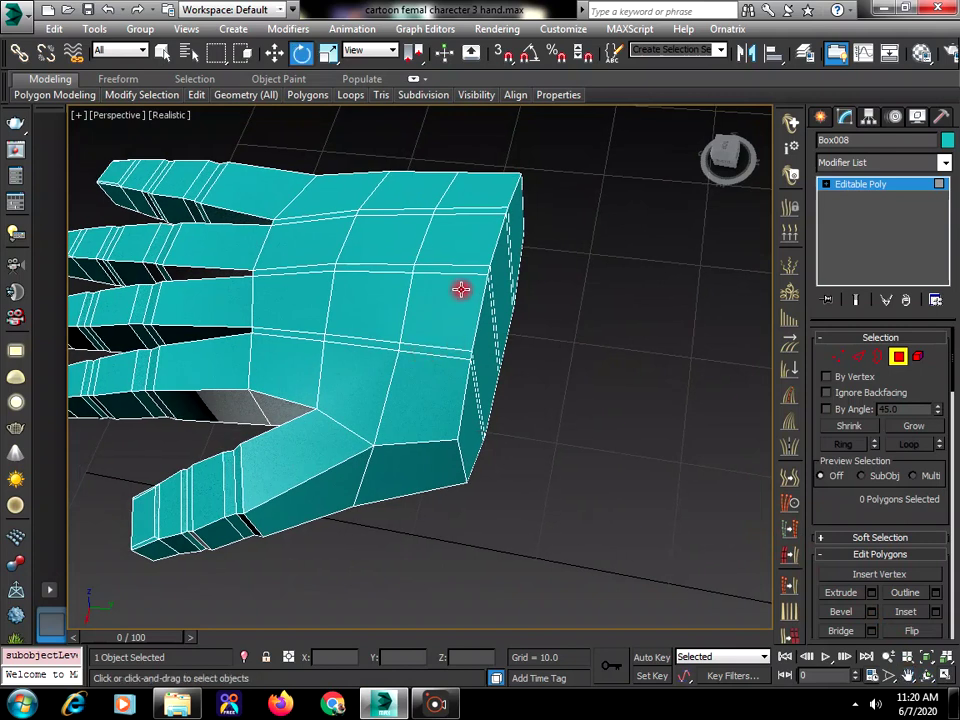
Remove the closely doubled lengthwise edges at the wrist end of the hand's back and one adjoining edge on the wrist face.
{"action": "left_click", "coordinate": [859, 359]}
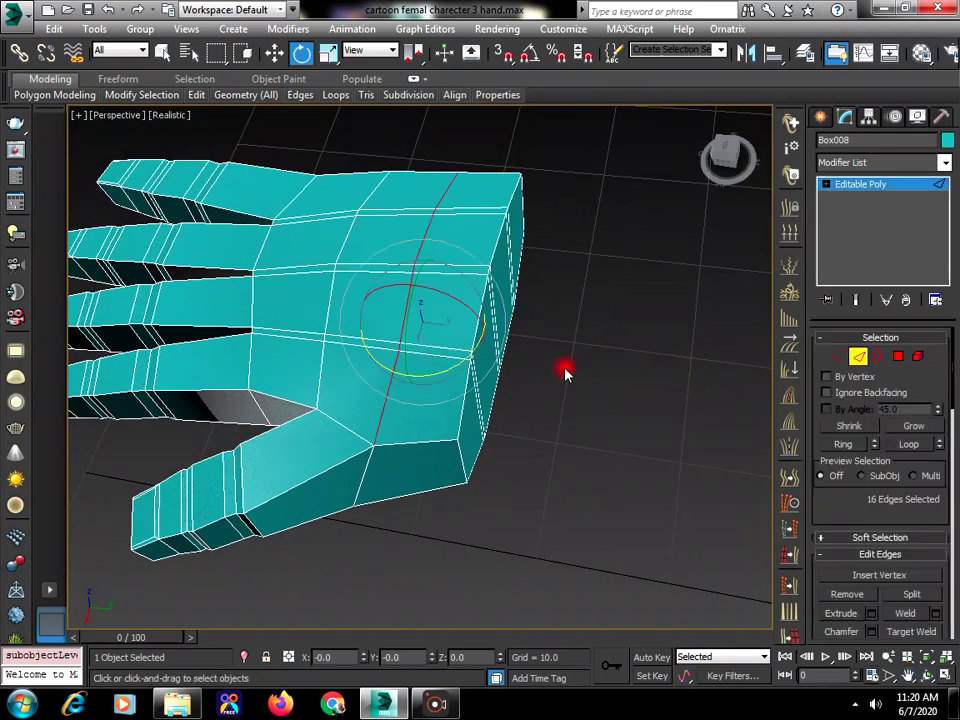
{"action": "left_click", "coordinate": [579, 419]}
{"action": "key", "text": "w"}
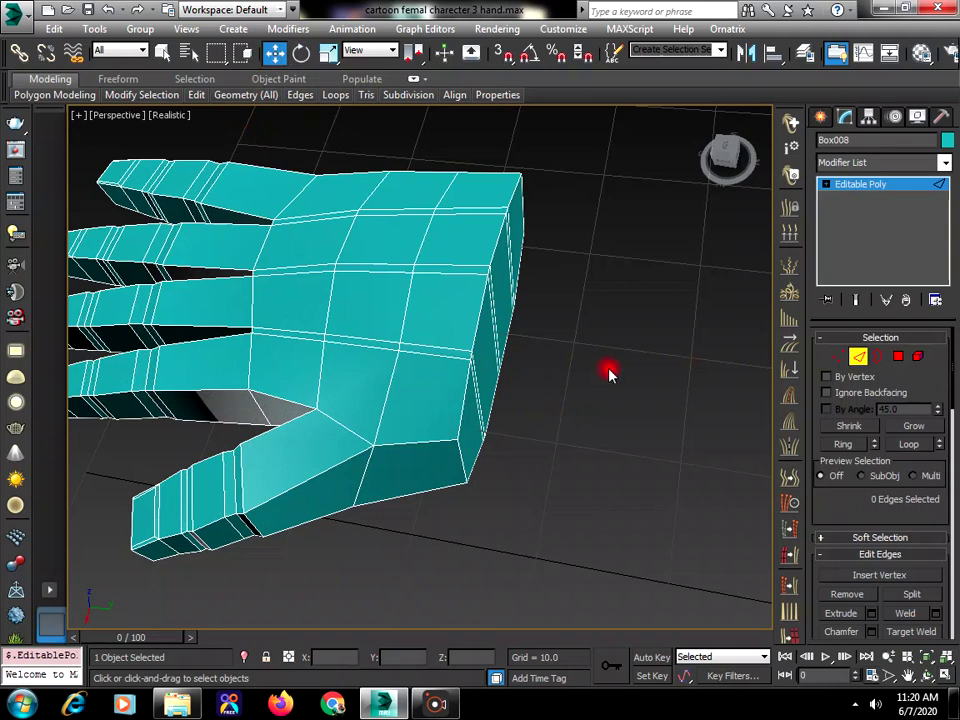
{"action": "left_click", "coordinate": [437, 355]}
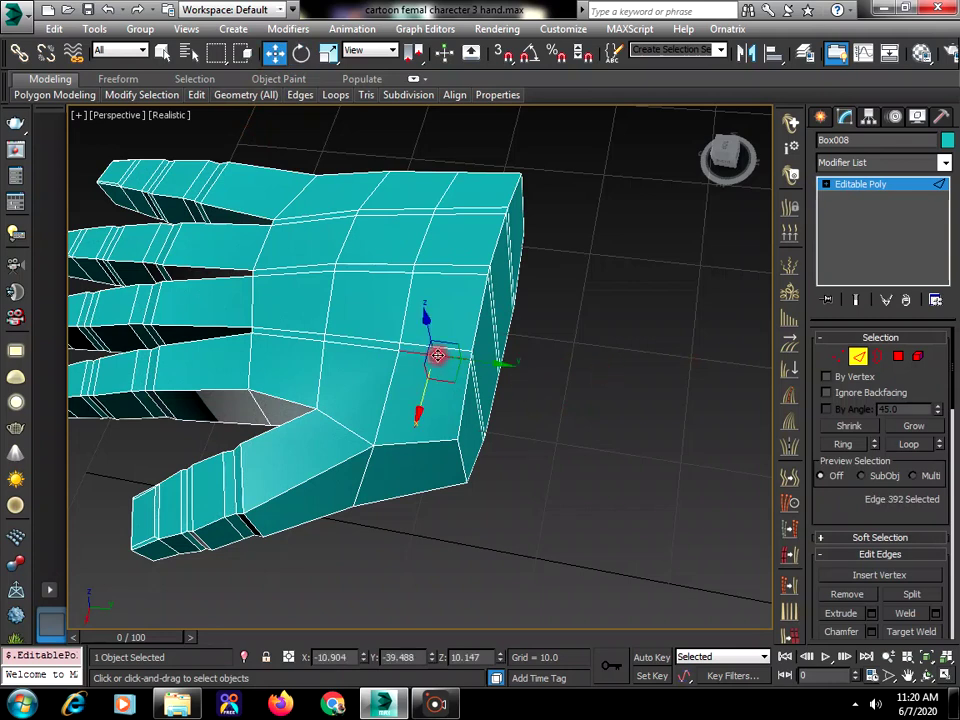
{"action": "left_click", "coordinate": [475, 407], "text": "ctrl"}
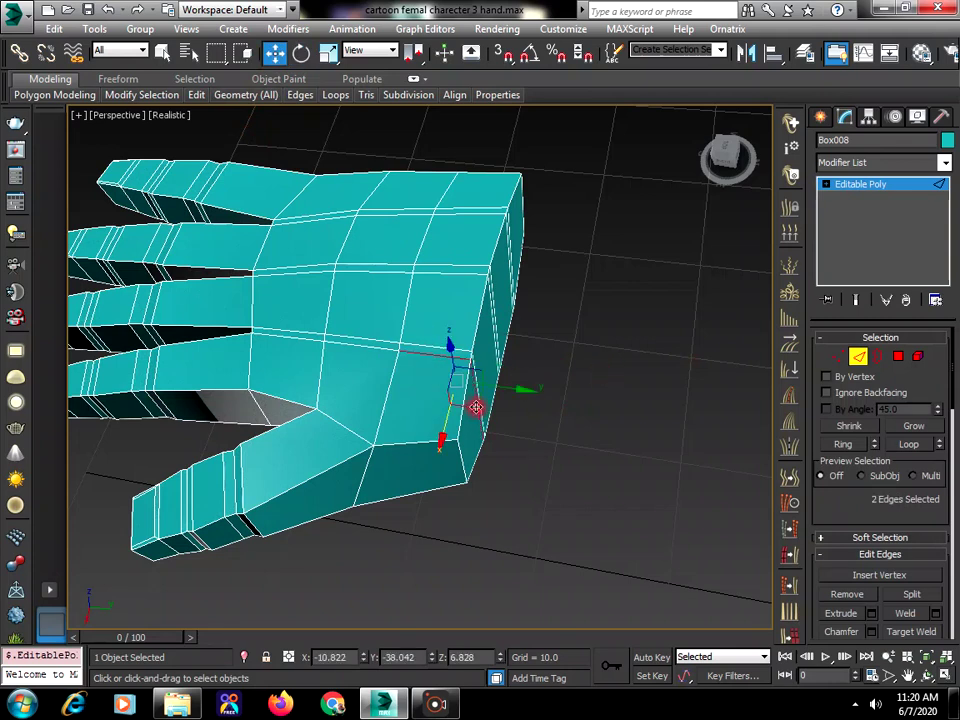
{"action": "left_click", "coordinate": [473, 271], "text": "ctrl"}
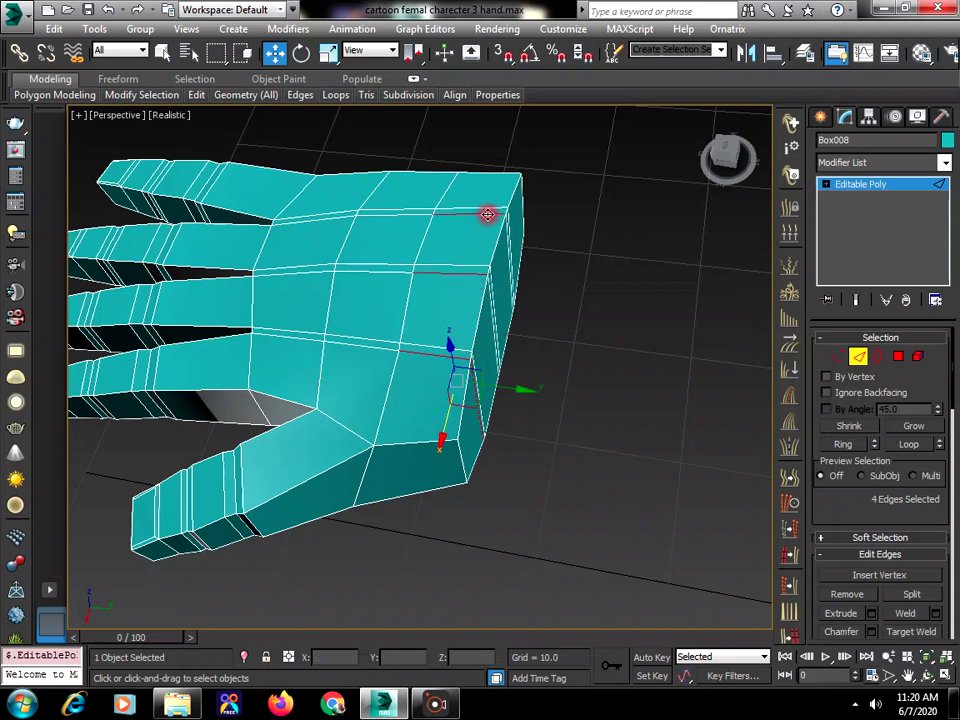
{"action": "left_click", "coordinate": [868, 596]}
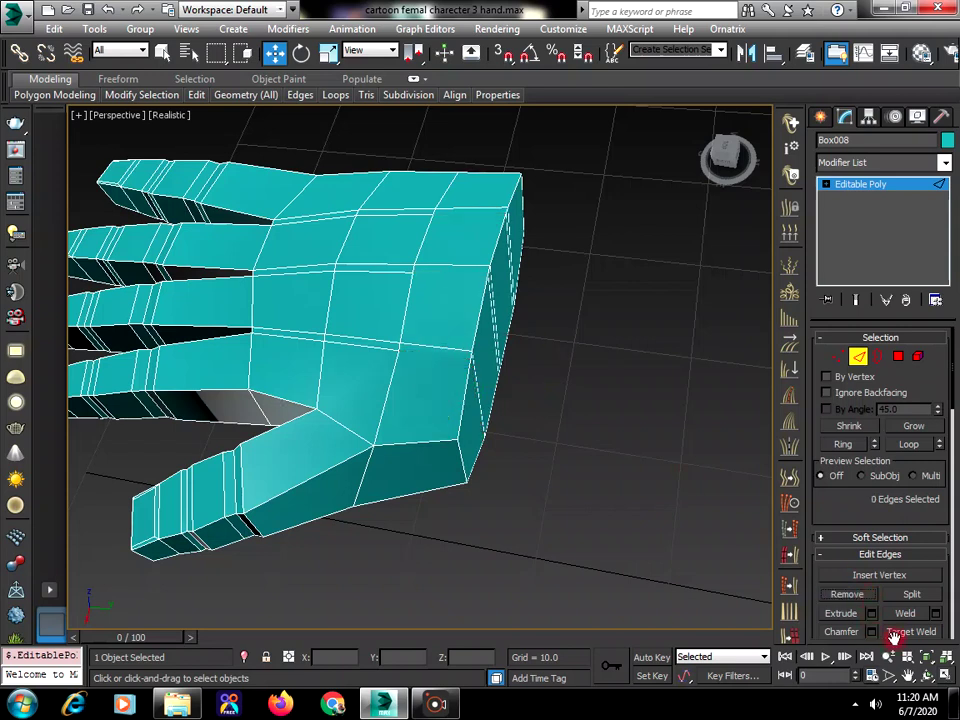
{"action": "left_click", "coordinate": [927, 676]}
{"action": "left_click_drag", "start_coordinate": [426, 453], "coordinate": [366, 274]}
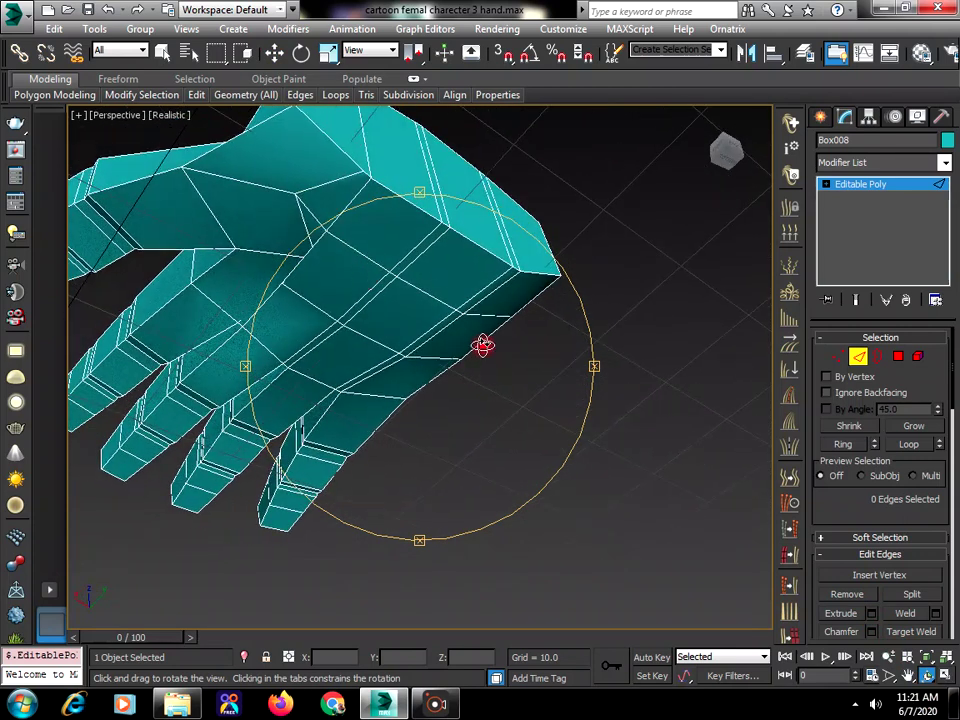
Remove the three surplus edges from the closely doubled lines at the wrist end of the palm side.
{"action": "right_click", "coordinate": [427, 245]}
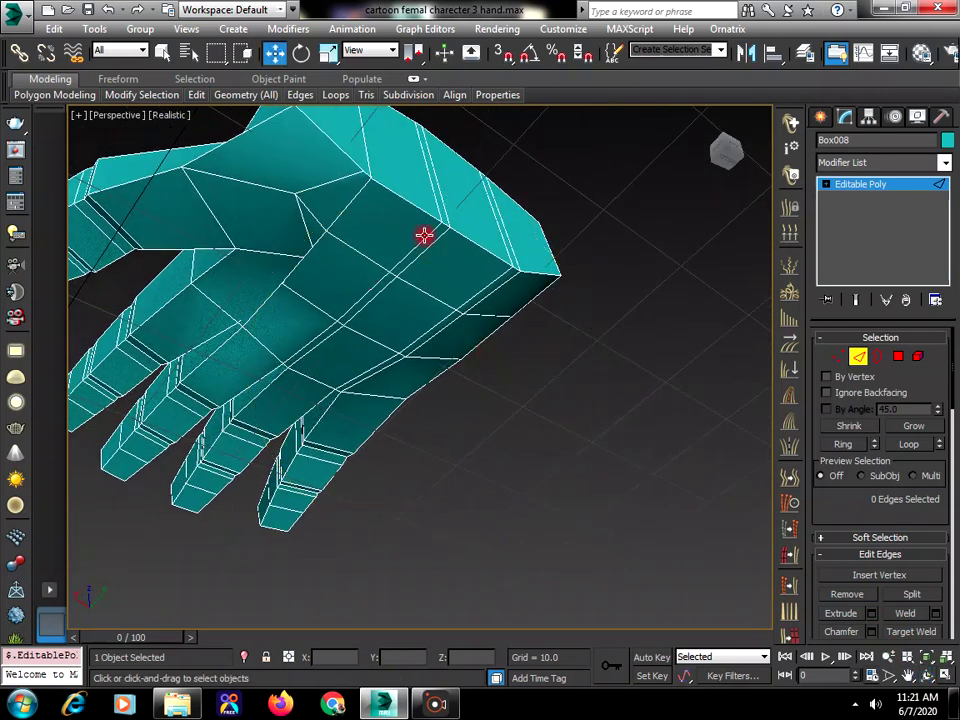
{"action": "left_click", "coordinate": [424, 235]}
{"action": "left_click", "coordinate": [499, 274], "text": "ctrl"}
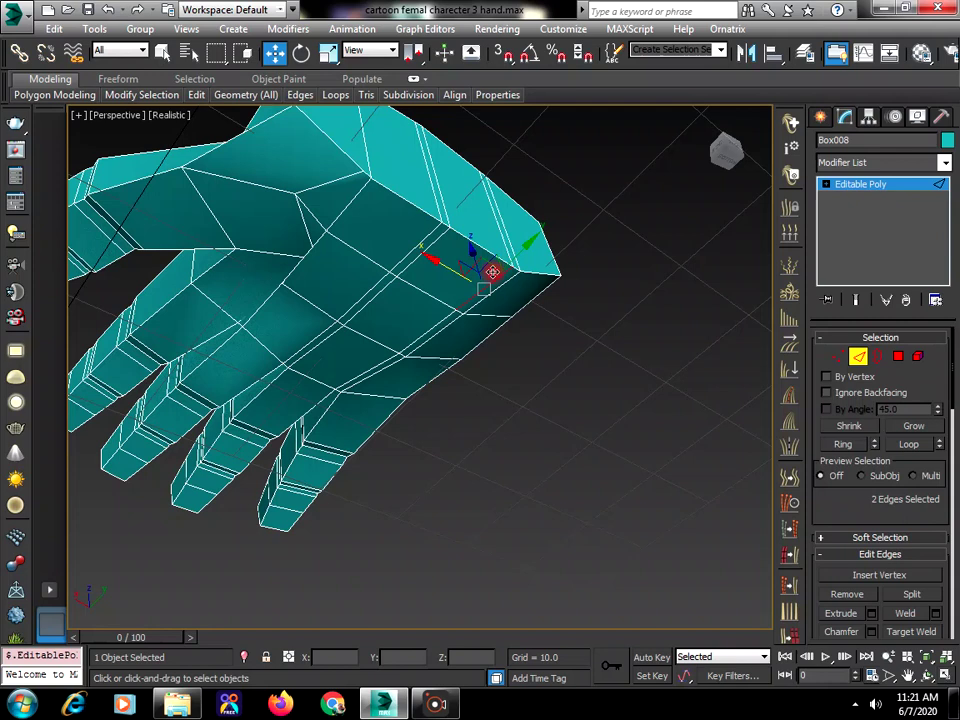
{"action": "left_click", "coordinate": [926, 675]}
{"action": "left_click_drag", "start_coordinate": [471, 263], "coordinate": [392, 291]}
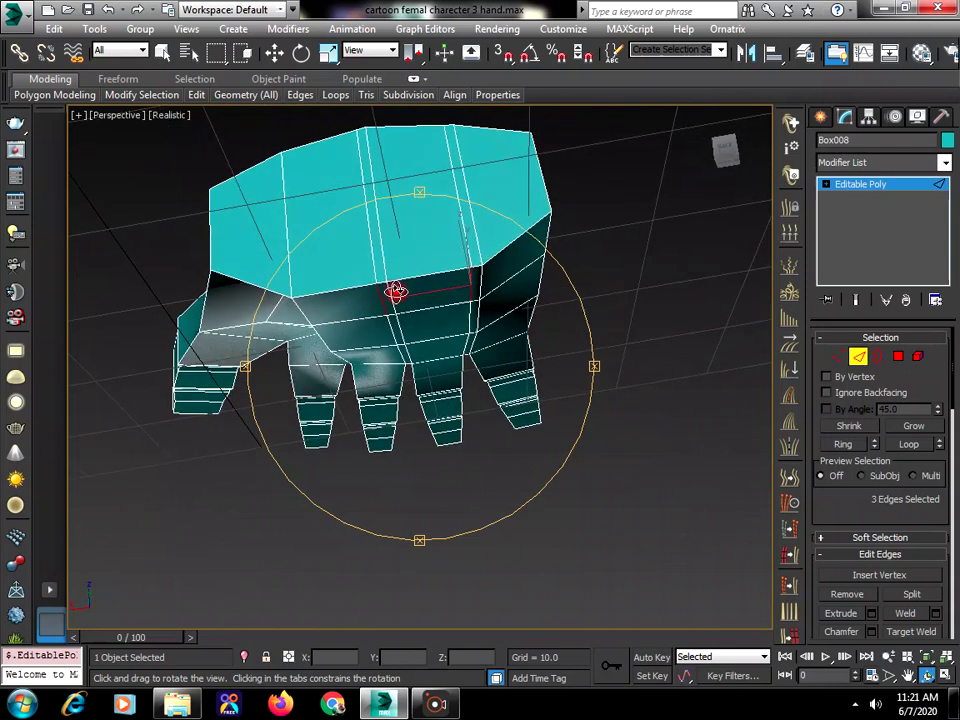
{"action": "left_click", "coordinate": [879, 597]}
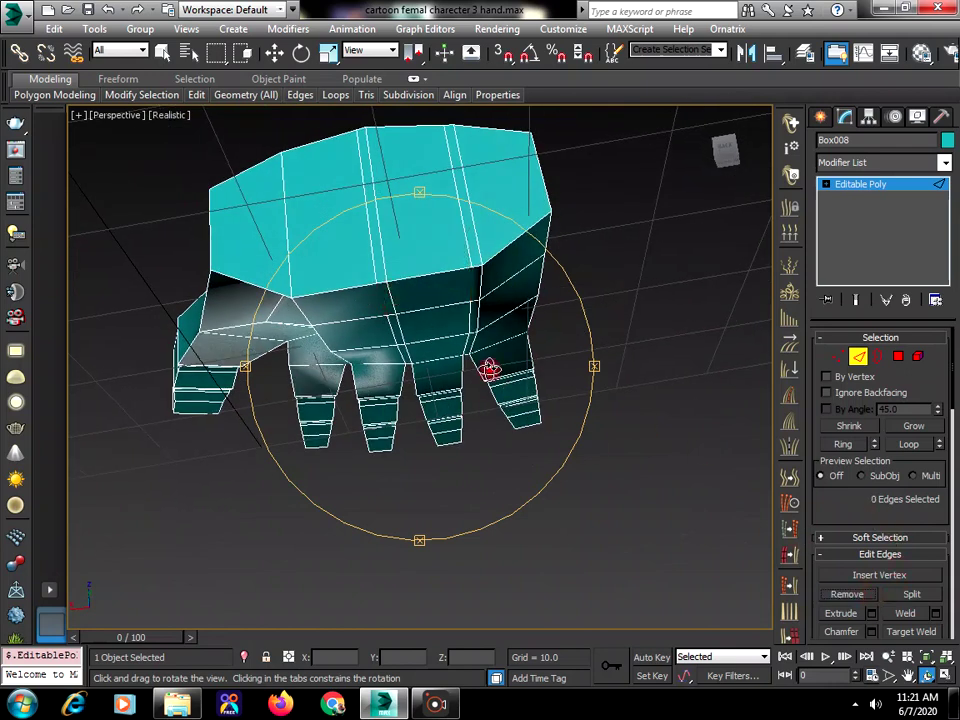
Delete the six polygons capping the wrist end so the hand mesh is open there.
{"action": "left_click_drag", "start_coordinate": [489, 369], "coordinate": [529, 404]}
{"action": "left_click", "coordinate": [895, 358]}
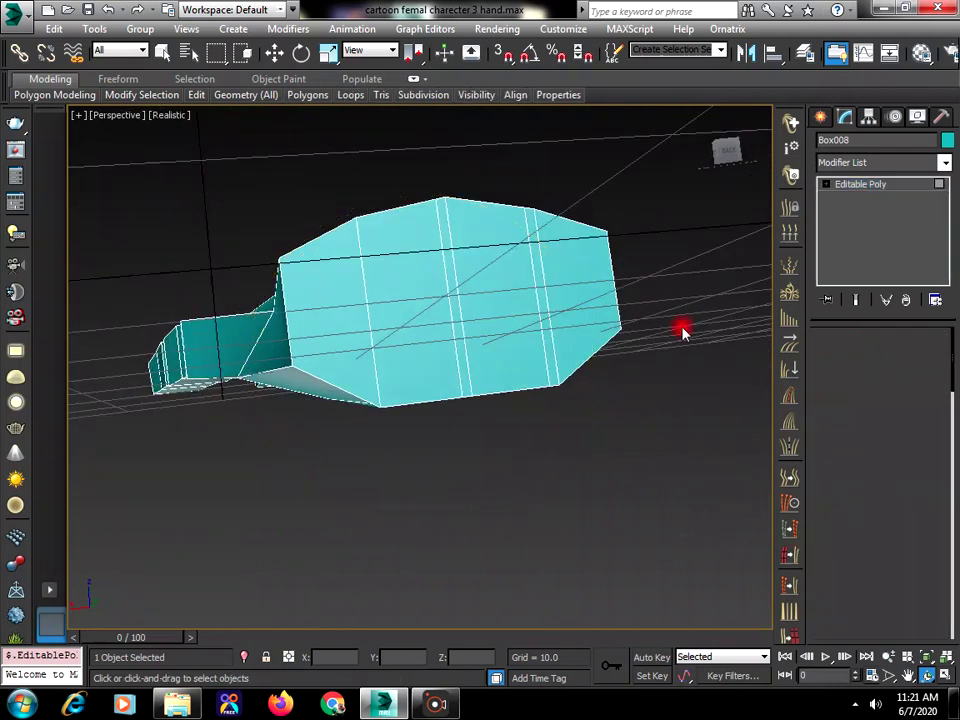
{"action": "left_click", "coordinate": [576, 285]}
{"action": "left_click", "coordinate": [507, 285], "text": "ctrl"}
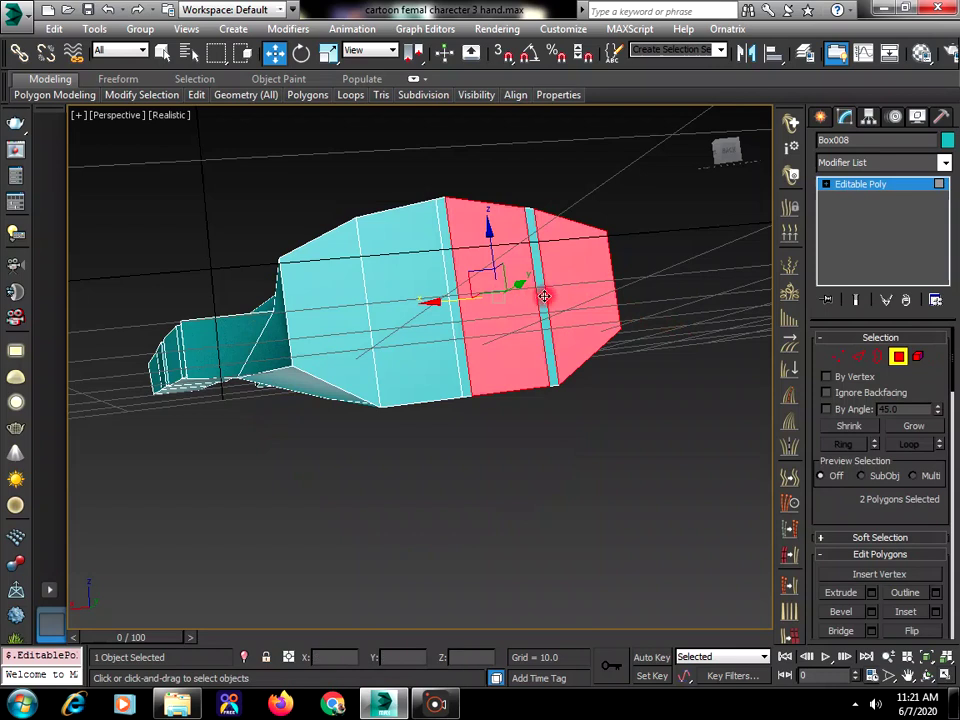
{"action": "left_click", "coordinate": [540, 294], "text": "ctrl"}
{"action": "left_click", "coordinate": [445, 294], "text": "ctrl"}
{"action": "left_click", "coordinate": [395, 294], "text": "ctrl"}
{"action": "left_click", "coordinate": [351, 294], "text": "ctrl"}
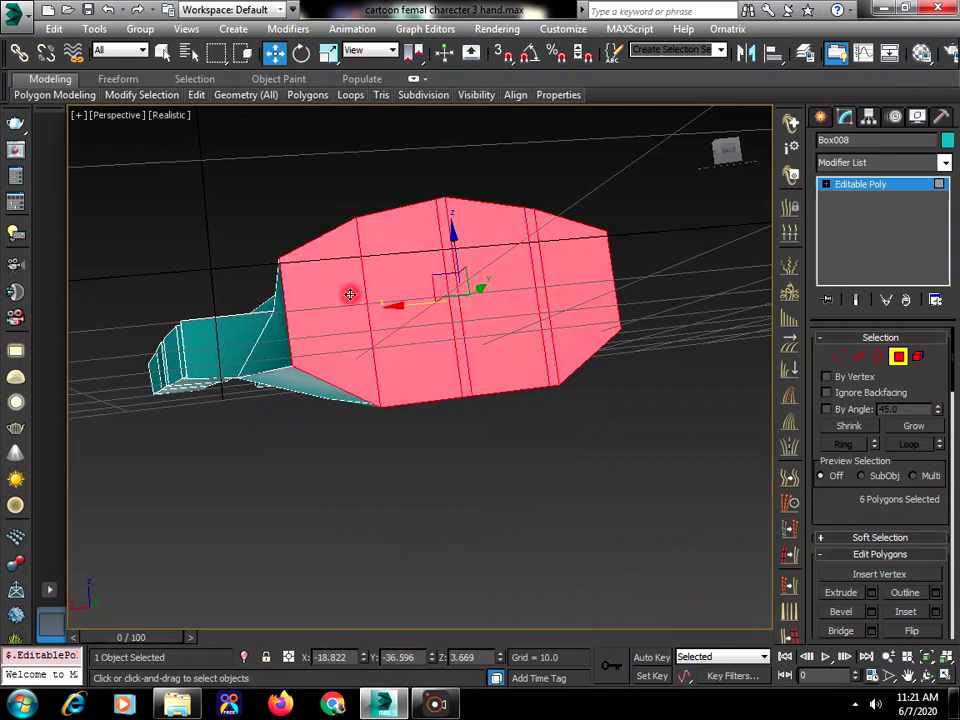
{"action": "key", "text": "Delete"}
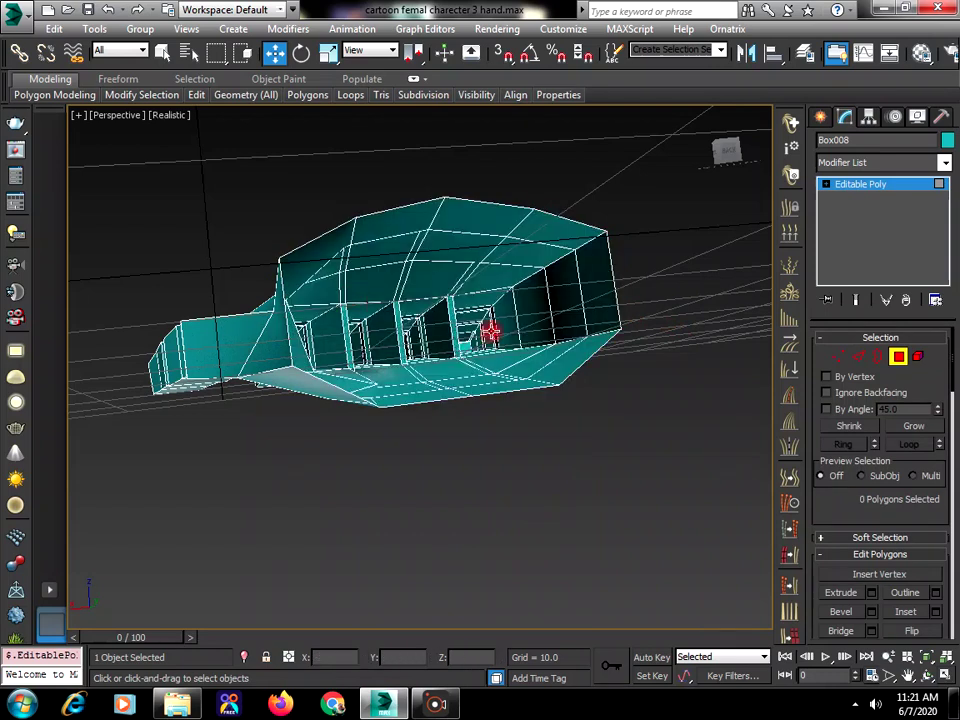
Cut an edge between the two vertices beside the lengthwise edge on the back of the hand, below the little finger.
{"action": "left_click", "coordinate": [926, 676]}
{"action": "left_click_drag", "start_coordinate": [450, 290], "coordinate": [608, 441]}
{"action": "right_click", "coordinate": [630, 346]}
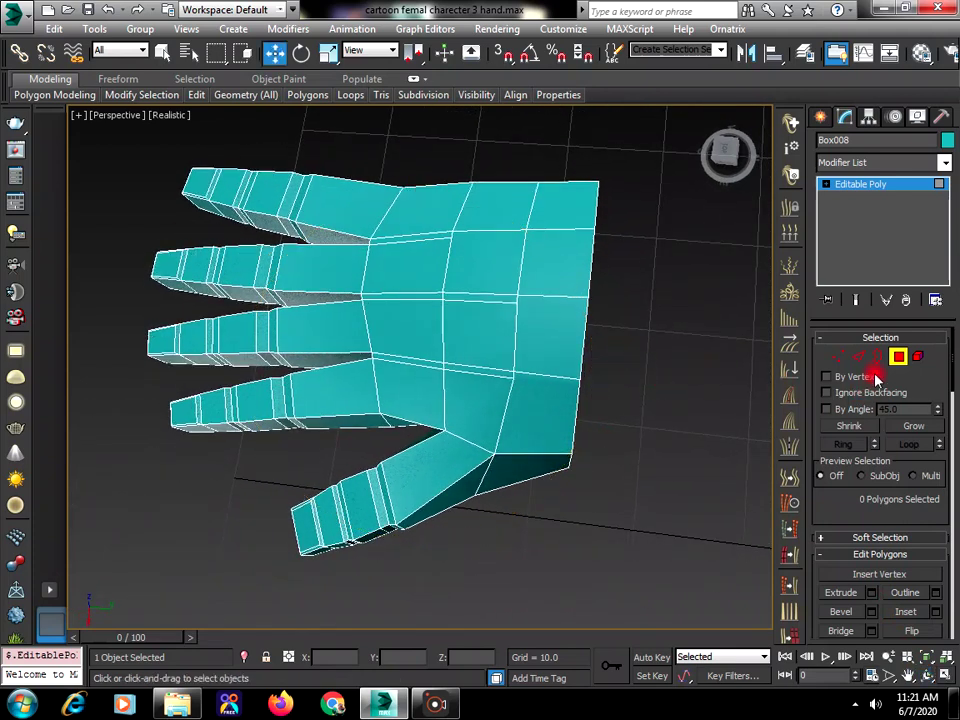
{"action": "left_click", "coordinate": [837, 357]}
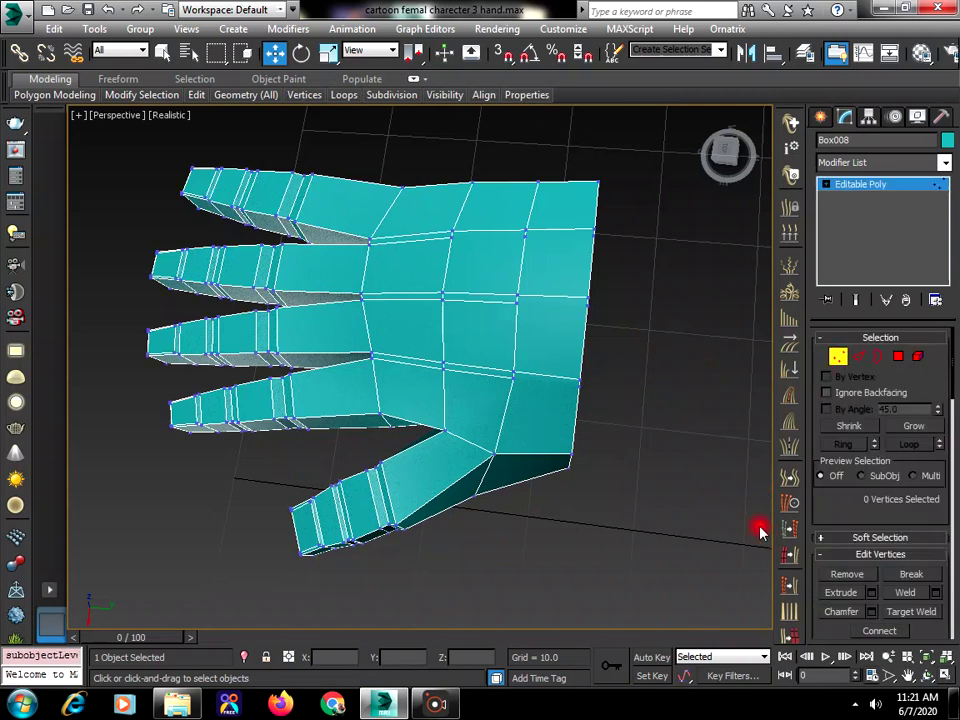
{"action": "scroll", "coordinate": [900, 490], "scroll_direction": "down", "scroll_amount": 10}
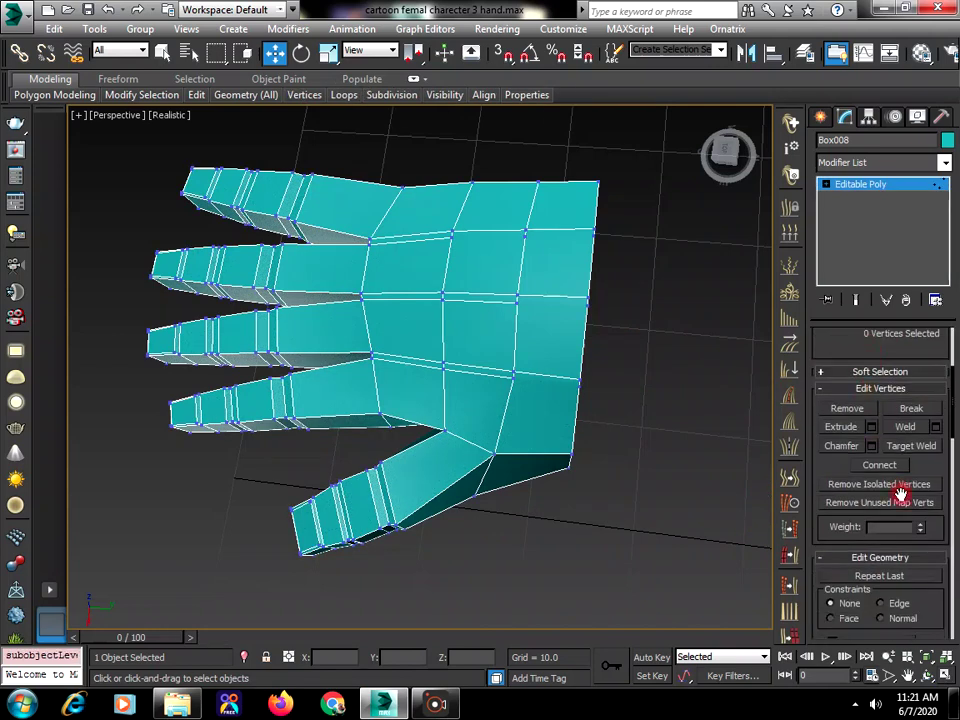
{"action": "left_click", "coordinate": [911, 567]}
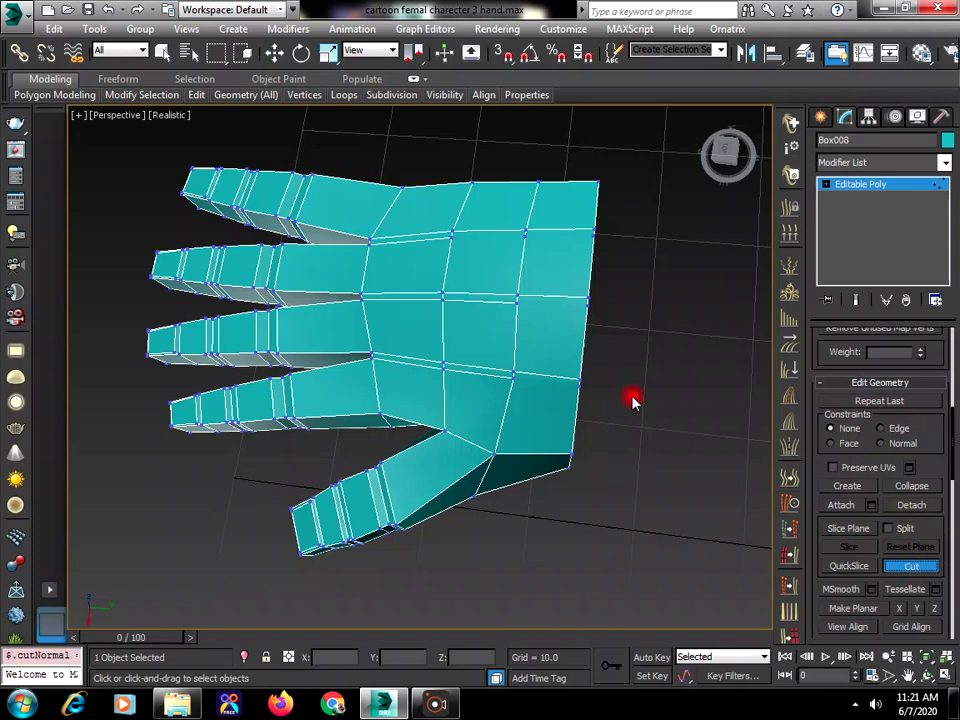
{"action": "left_click", "coordinate": [451, 236]}
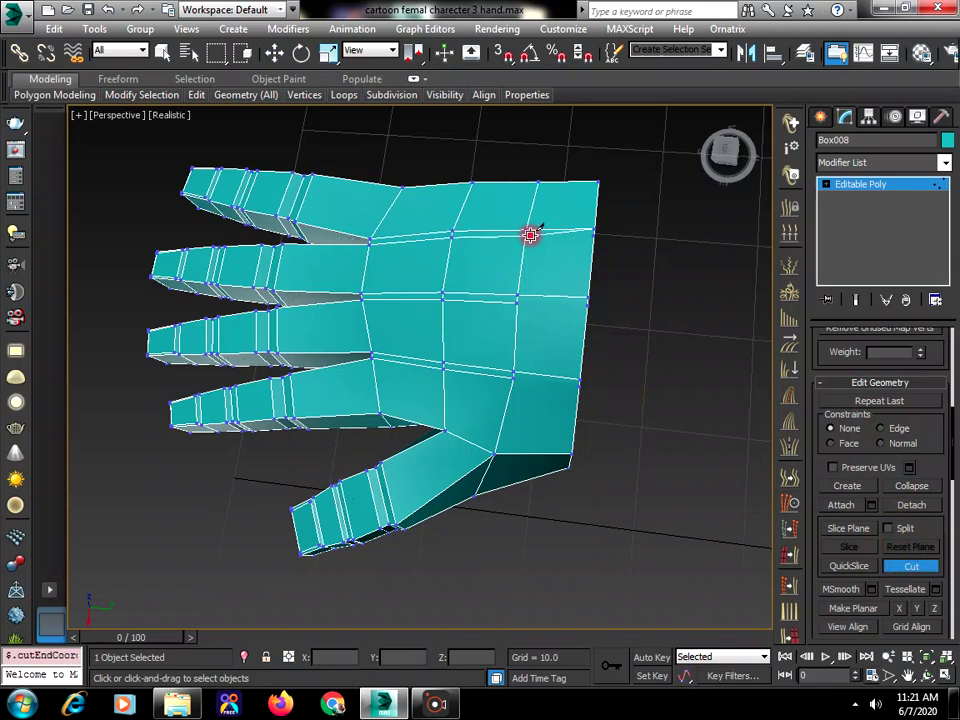
{"action": "left_click", "coordinate": [524, 236]}
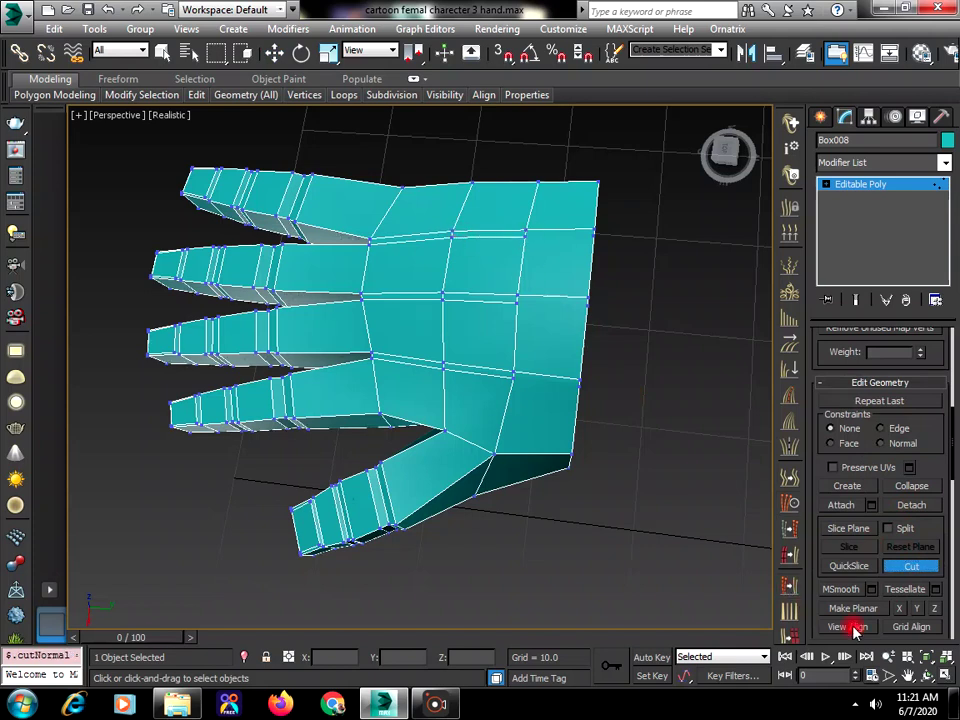
Leave vertex editing on the hand, deselect it and unhide all hidden objects in the scene.
{"action": "left_click", "coordinate": [927, 676]}
{"action": "left_click_drag", "start_coordinate": [403, 372], "coordinate": [420, 219]}
{"action": "scroll", "coordinate": [430, 250], "scroll_direction": "down", "scroll_amount": 5}
{"action": "scroll", "coordinate": [441, 285], "scroll_direction": "up", "scroll_amount": 6}
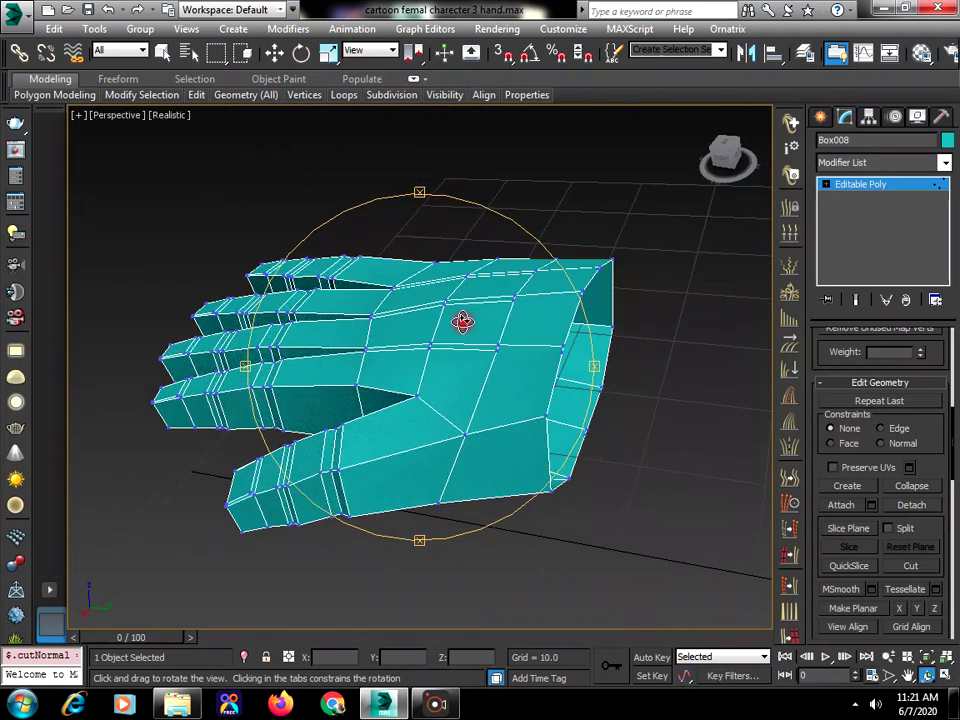
{"action": "right_click", "coordinate": [462, 320]}
{"action": "left_click", "coordinate": [818, 118]}
{"action": "left_click", "coordinate": [672, 380]}
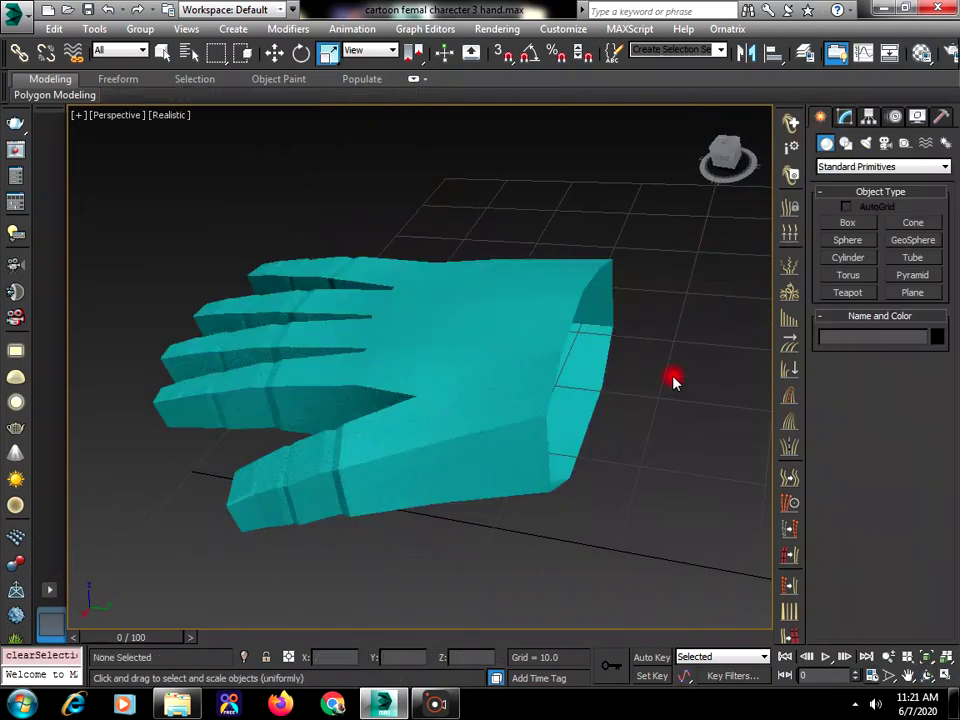
{"action": "left_click", "coordinate": [532, 362]}
{"action": "left_click", "coordinate": [940, 677]}
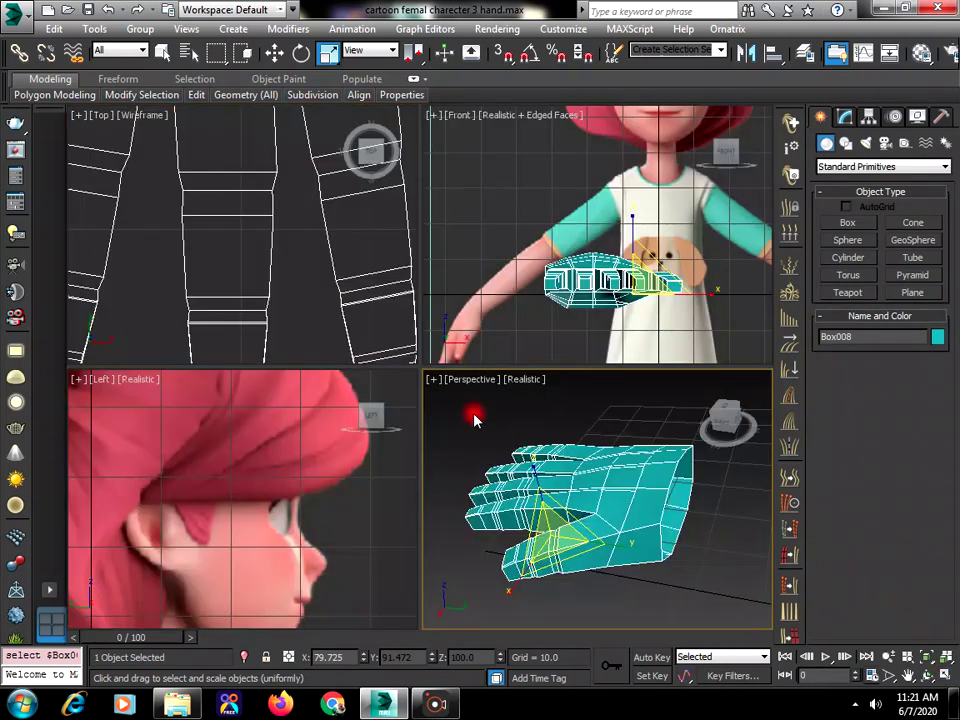
{"action": "left_click", "coordinate": [482, 422]}
{"action": "right_click", "coordinate": [637, 424]}
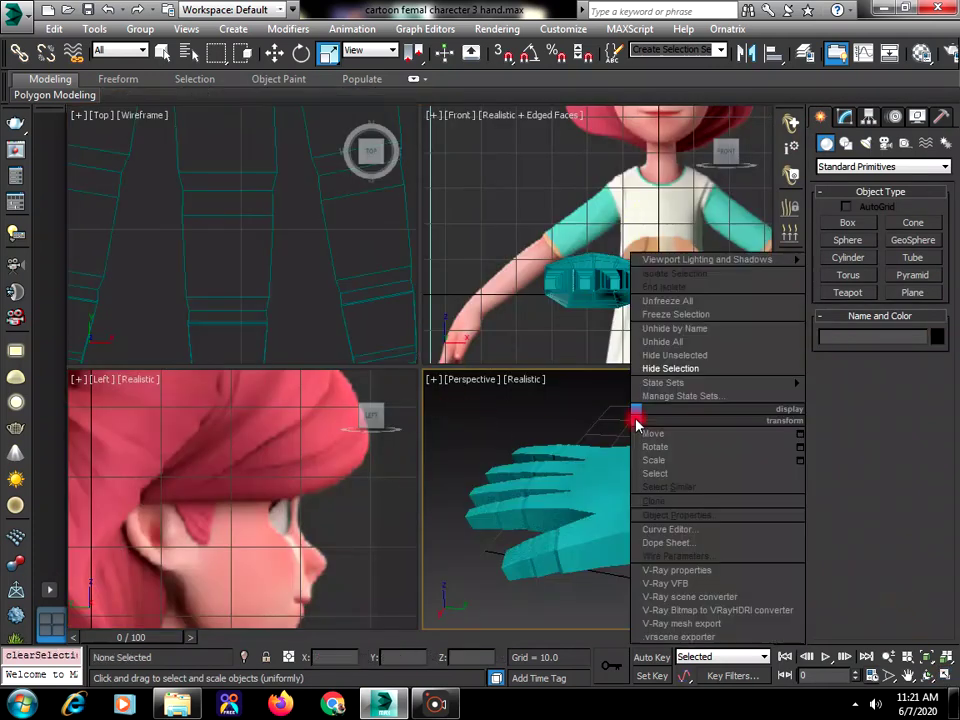
{"action": "left_click", "coordinate": [665, 342]}
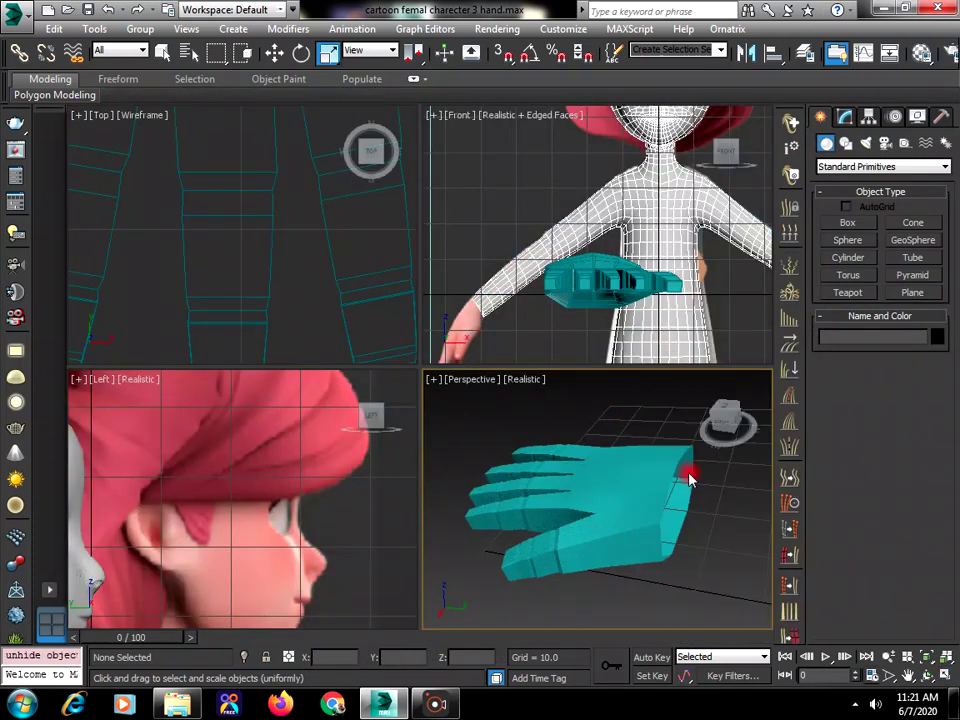
Select the hand beside the full character body and scale it down uniformly to about half size.
{"action": "left_click", "coordinate": [946, 676]}
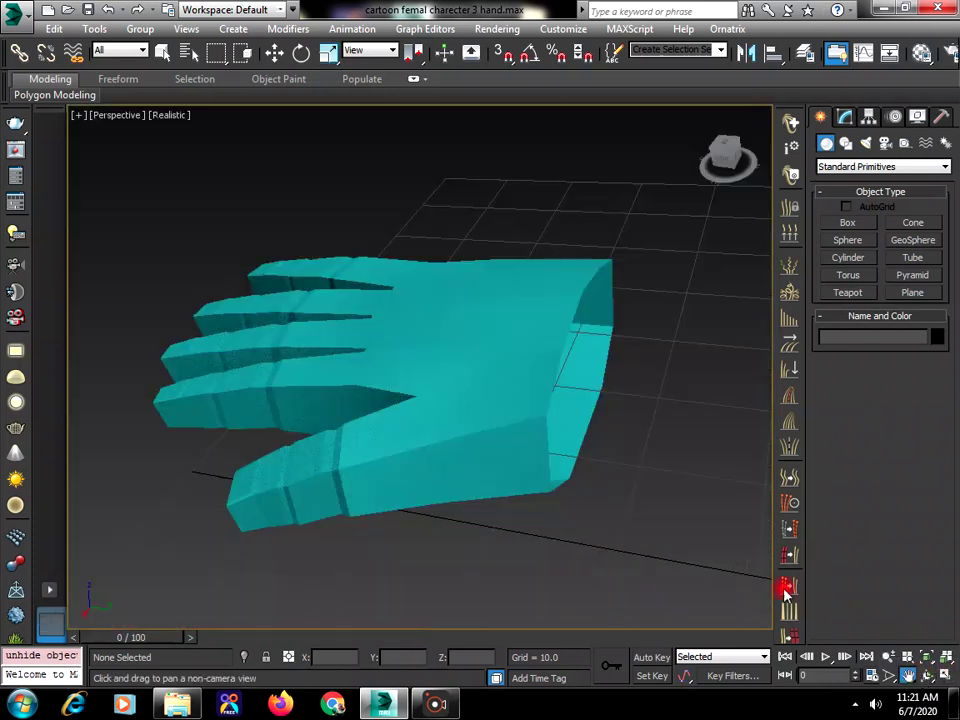
{"action": "scroll", "coordinate": [554, 410], "scroll_direction": "down", "scroll_amount": 10}
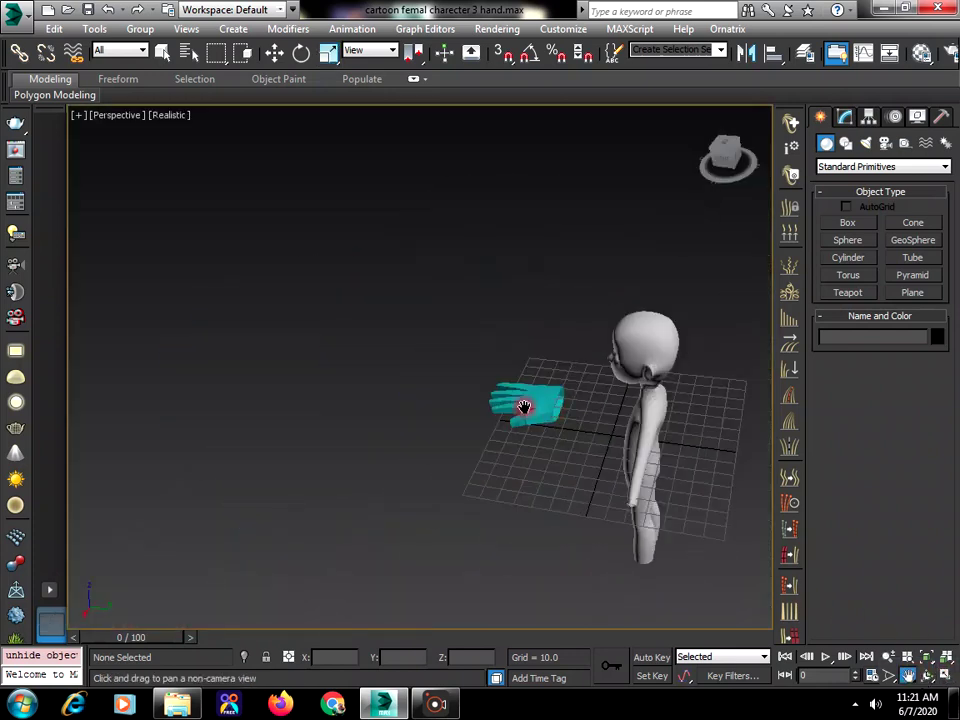
{"action": "left_click", "coordinate": [928, 677]}
{"action": "left_click_drag", "start_coordinate": [472, 423], "coordinate": [424, 313]}
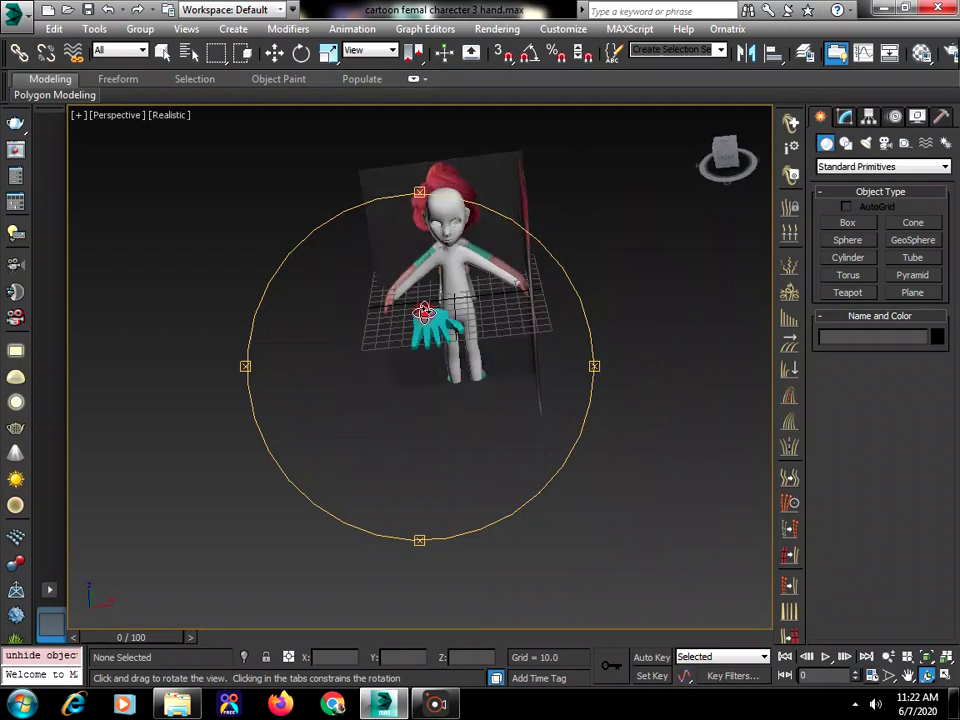
{"action": "key", "text": "r"}
{"action": "left_click", "coordinate": [426, 317]}
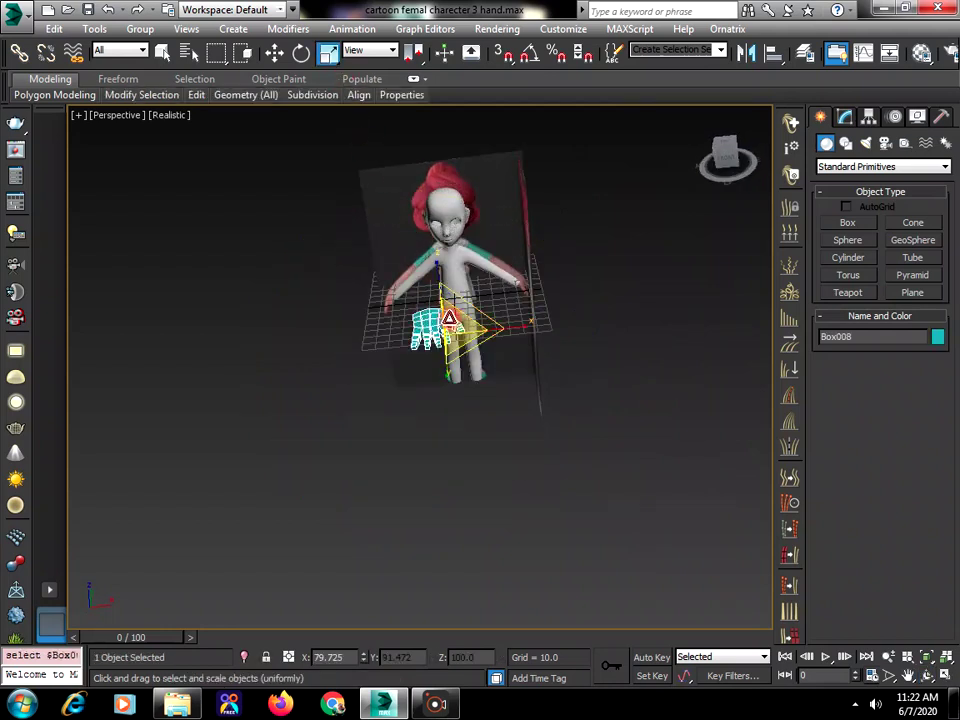
Rotate the hand about -47 degrees around Z and tilt it around X toward the slope of the arm.
{"action": "left_click", "coordinate": [300, 56]}
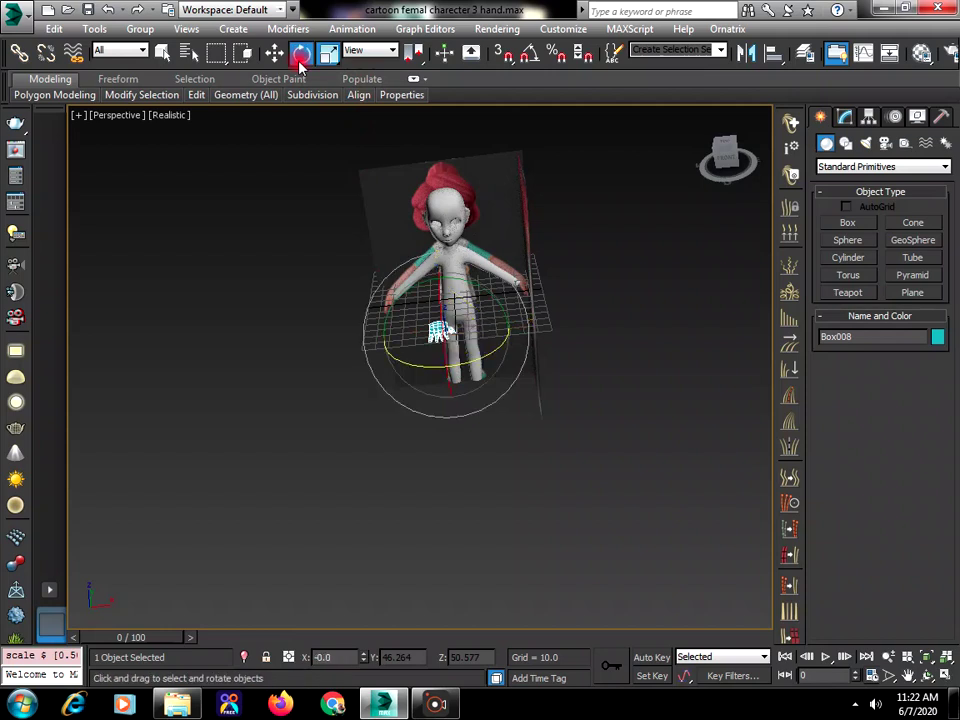
{"action": "left_click_drag", "start_coordinate": [470, 362], "coordinate": [377, 385]}
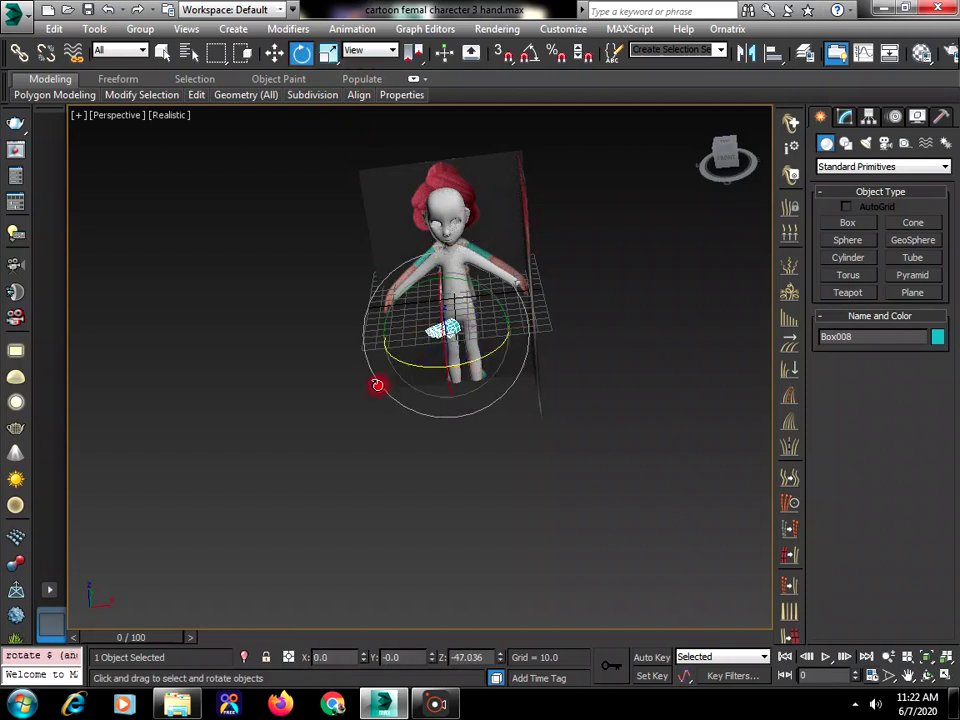
{"action": "left_click_drag", "start_coordinate": [411, 302], "coordinate": [440, 348]}
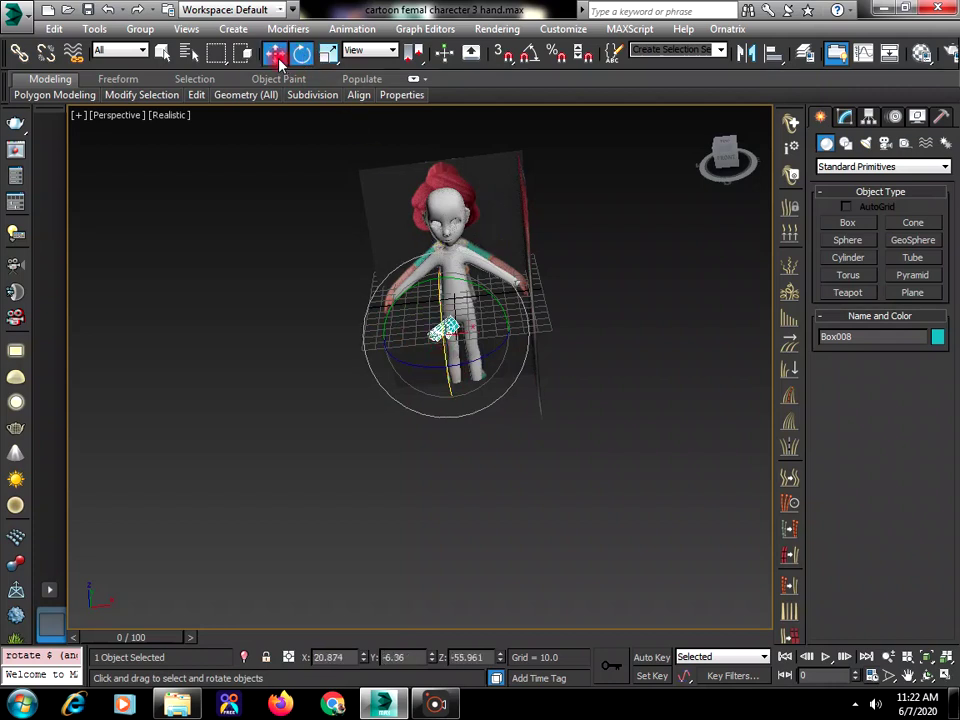
Align the hand to the character body in X, Y and Z position, pivot point to pivot point.
{"action": "left_click", "coordinate": [274, 52]}
{"action": "scroll", "coordinate": [587, 461], "scroll_direction": "up", "scroll_amount": 3}
{"action": "middle_click_drag", "start_coordinate": [587, 461], "coordinate": [493, 403]}
{"action": "scroll", "coordinate": [507, 240], "scroll_direction": "down", "scroll_amount": 1}
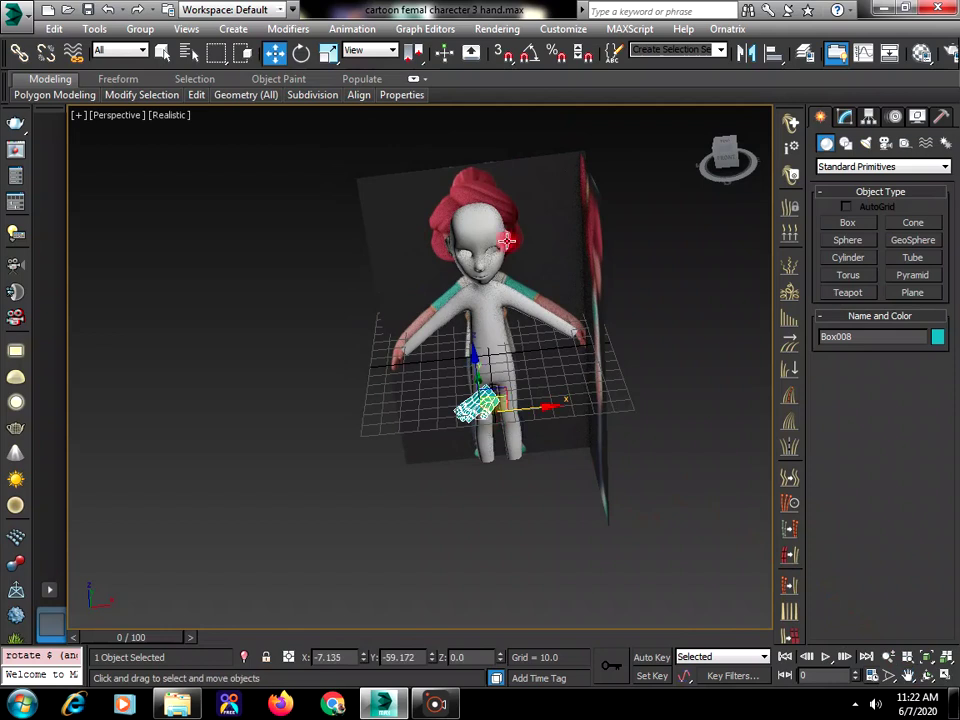
{"action": "left_click", "coordinate": [774, 54]}
{"action": "left_click", "coordinate": [420, 345]}
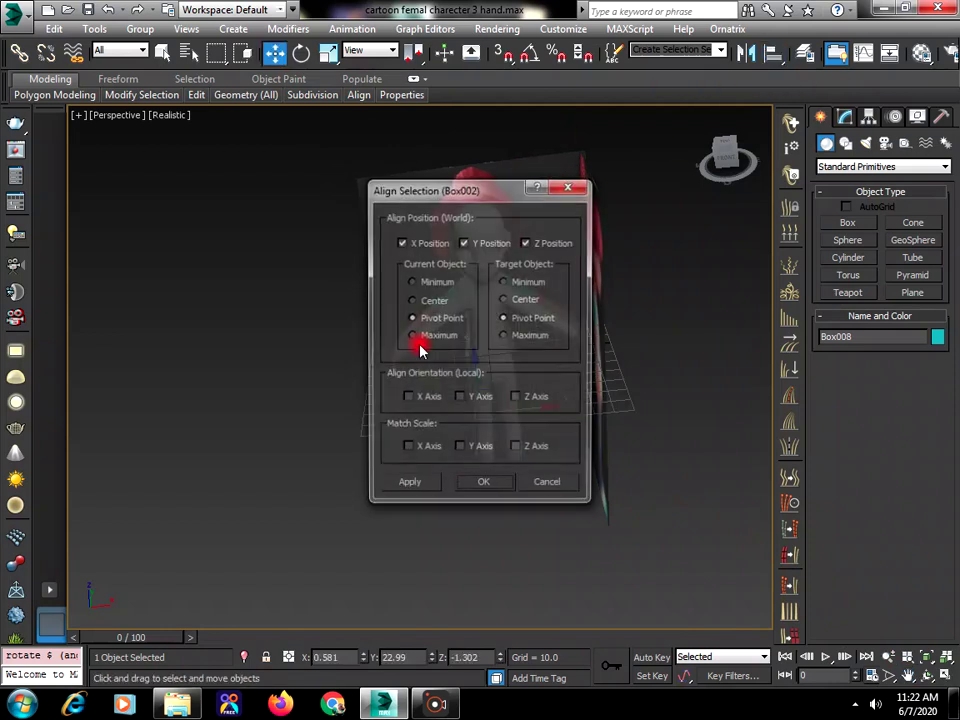
{"action": "left_click", "coordinate": [479, 486]}
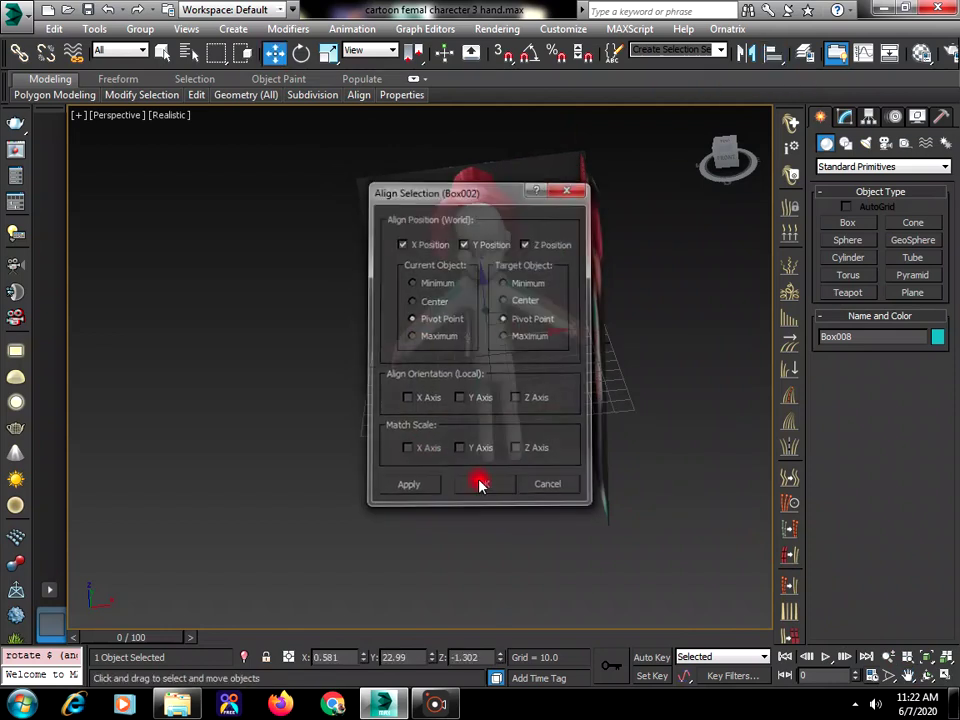
Move the hand to the end of the character's forearm, at about X -59.3 and Y 7.8.
{"action": "left_click_drag", "start_coordinate": [535, 333], "coordinate": [460, 357]}
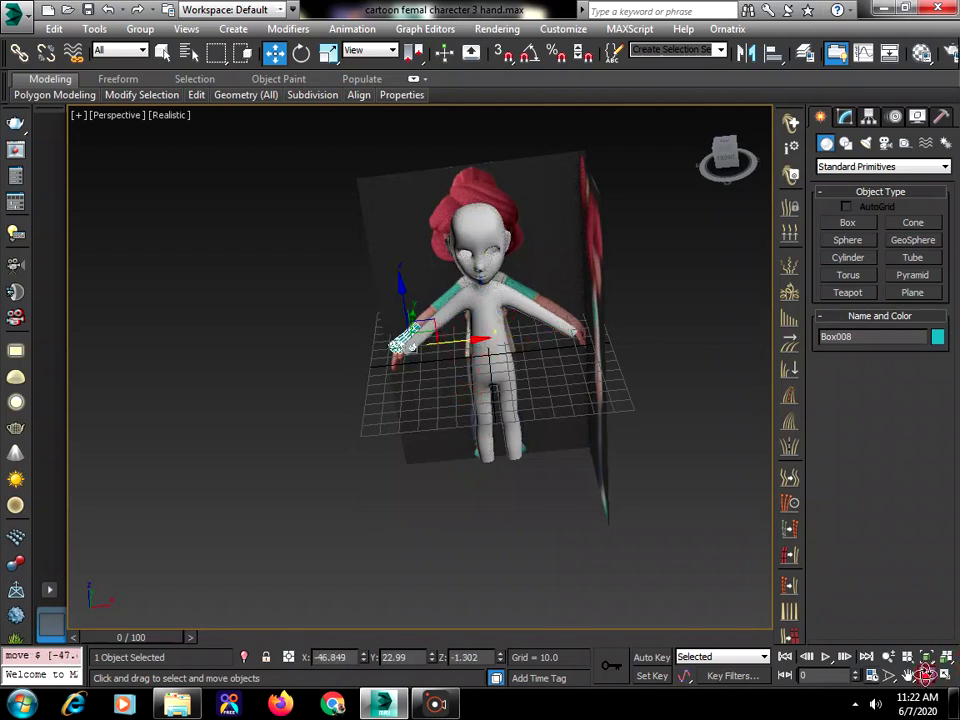
{"action": "middle_click_drag", "start_coordinate": [480, 340], "coordinate": [376, 308], "text": "alt"}
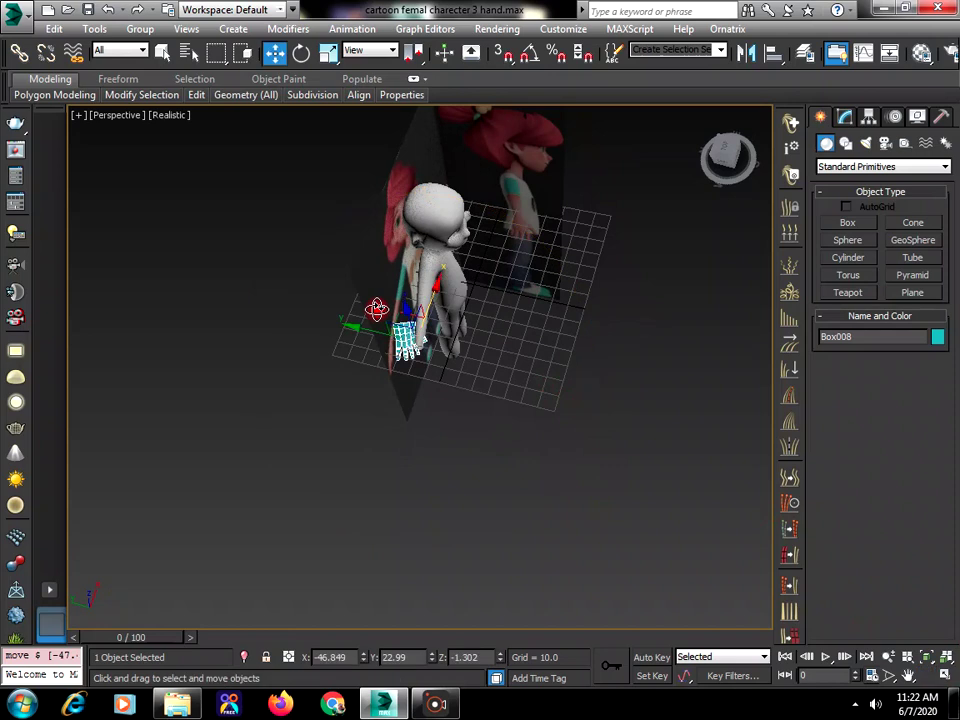
{"action": "scroll", "coordinate": [376, 308], "scroll_direction": "up", "scroll_amount": 3}
{"action": "left_click_drag", "start_coordinate": [396, 349], "coordinate": [431, 363]}
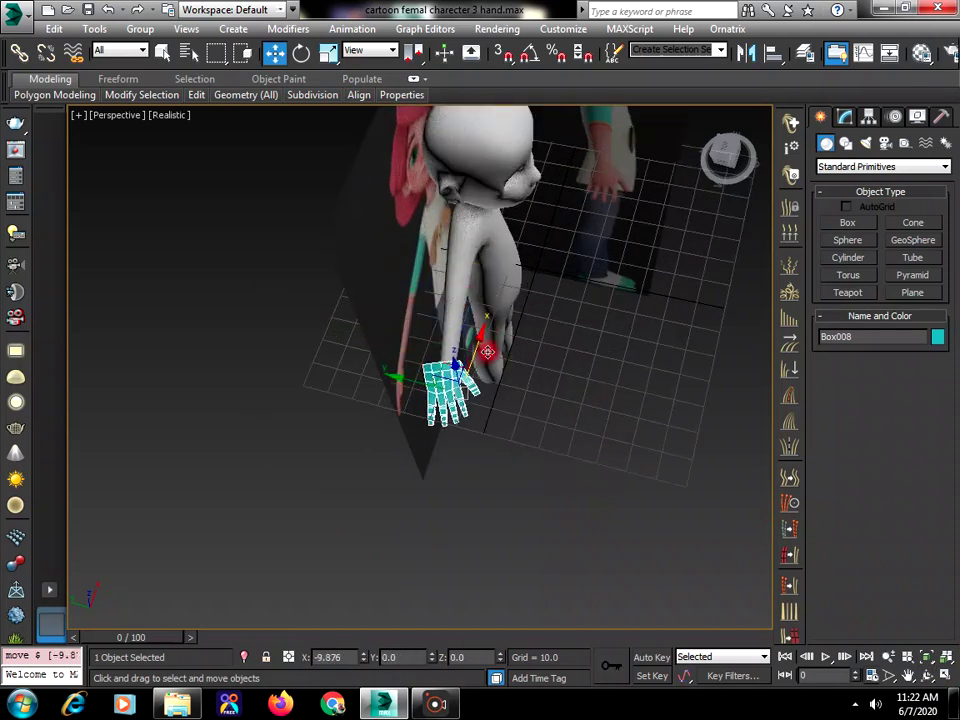
{"action": "left_click", "coordinate": [400, 387]}
{"action": "left_click", "coordinate": [411, 385]}
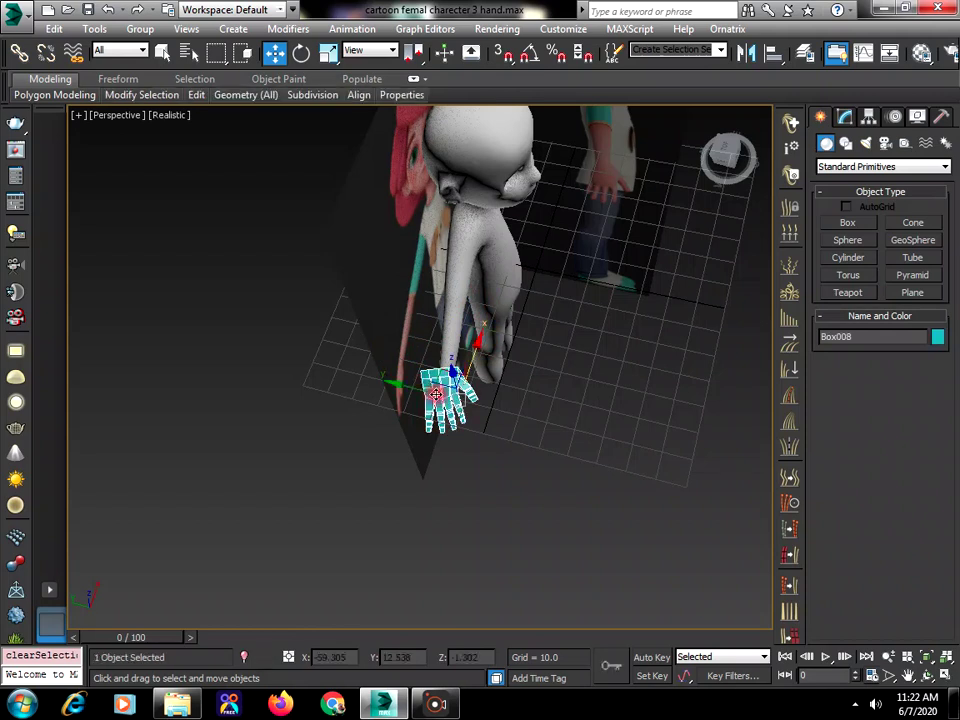
{"action": "left_click_drag", "start_coordinate": [425, 387], "coordinate": [418, 220]}
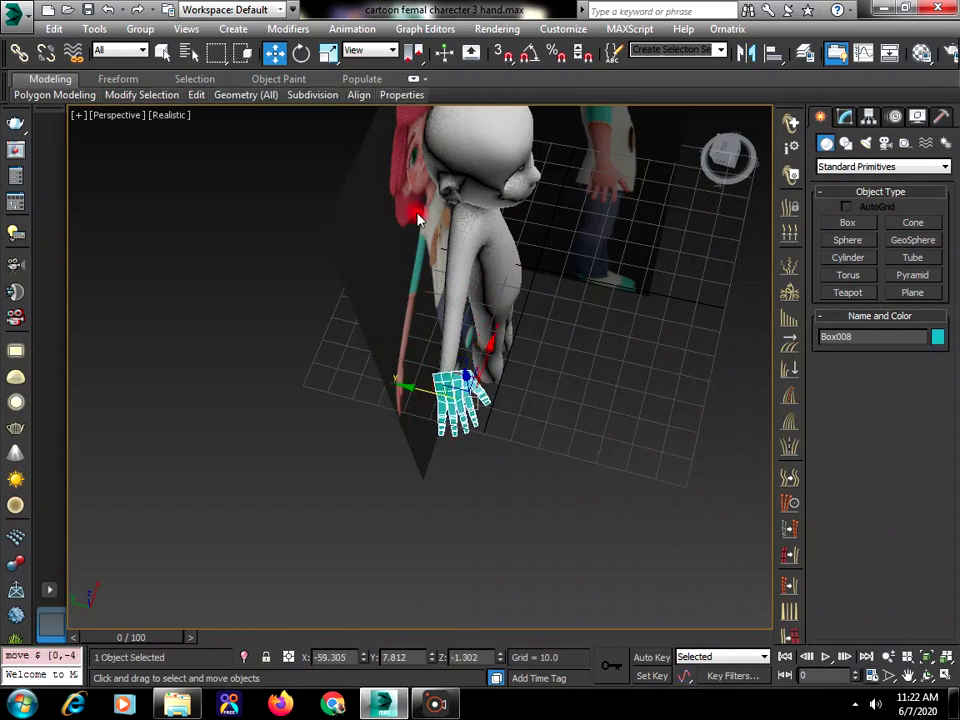
Rotate the hand slightly to follow the forearm and shift it along Y to about 11.
{"action": "left_click", "coordinate": [302, 54]}
{"action": "left_click_drag", "start_coordinate": [508, 444], "coordinate": [489, 456]}
{"action": "left_click", "coordinate": [276, 54]}
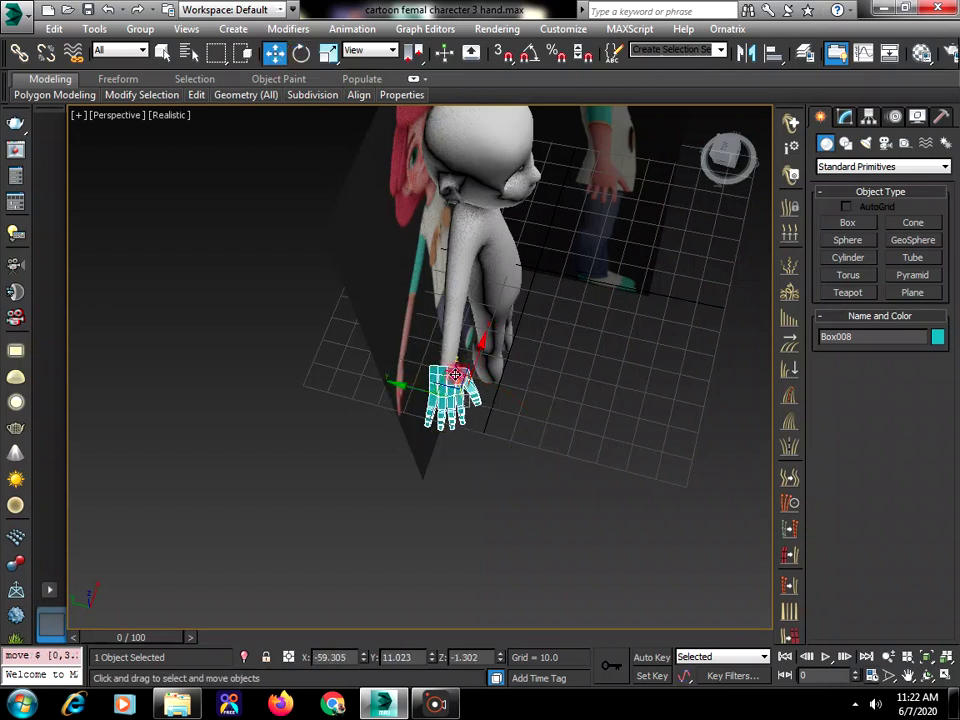
Lower the hand to about Z -9.5 and scale it down to about 76 percent along Y.
{"action": "left_click_drag", "start_coordinate": [455, 374], "coordinate": [518, 493]}
{"action": "left_click", "coordinate": [922, 678]}
{"action": "right_click", "coordinate": [518, 493]}
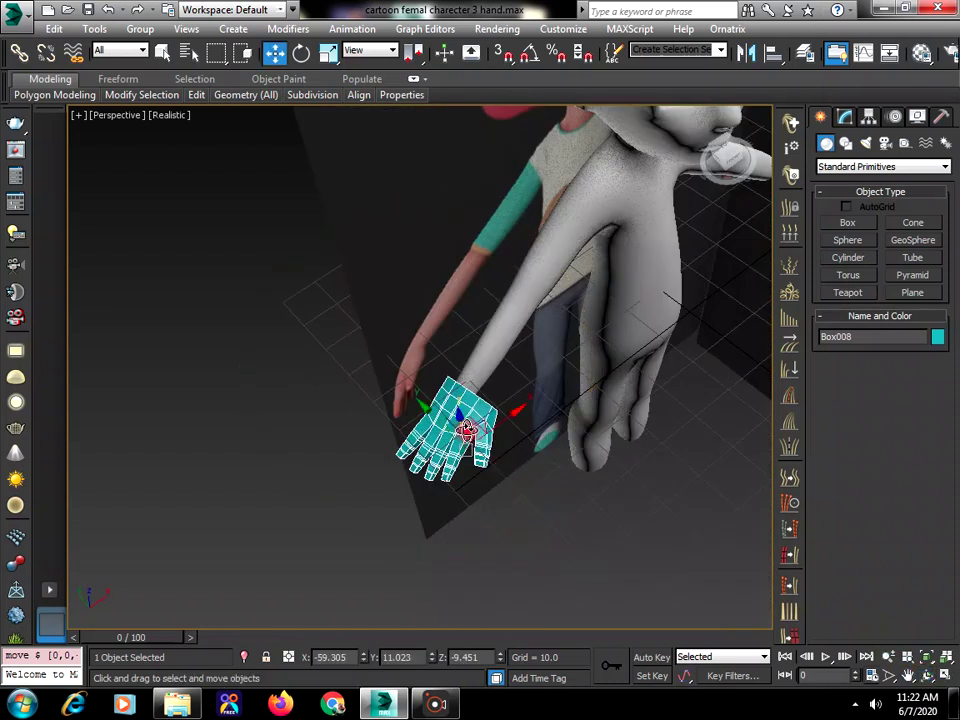
{"action": "left_click", "coordinate": [328, 56]}
{"action": "left_click_drag", "start_coordinate": [456, 456], "coordinate": [493, 488]}
{"action": "key", "text": "r"}
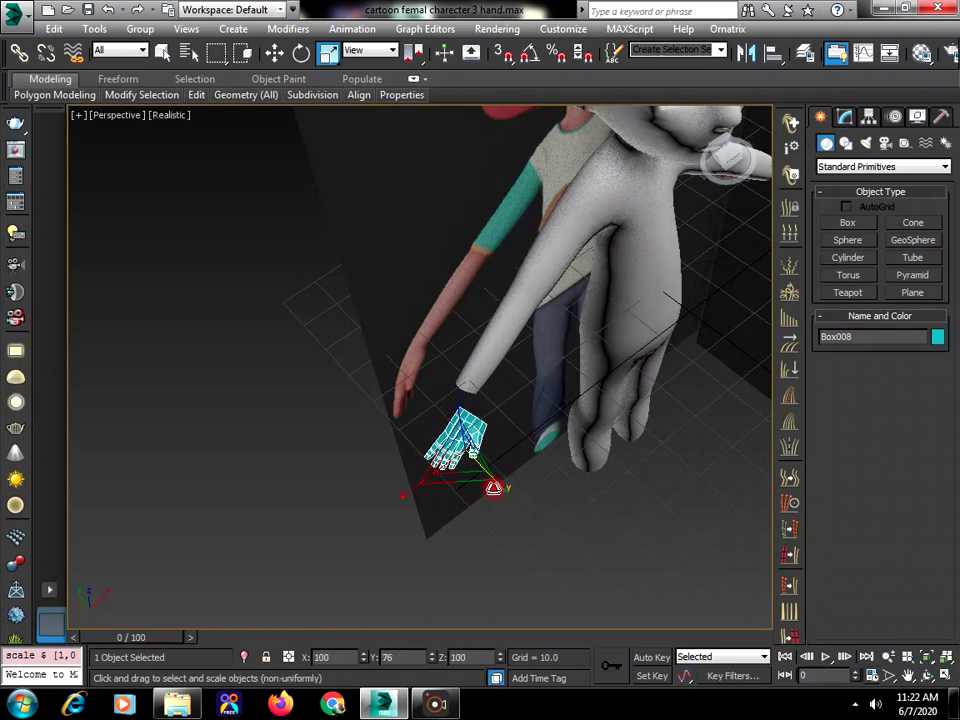
Move the scaled hand against the end of the forearm, at about Y 13.5 and Z -8.8.
{"action": "left_click", "coordinate": [274, 52]}
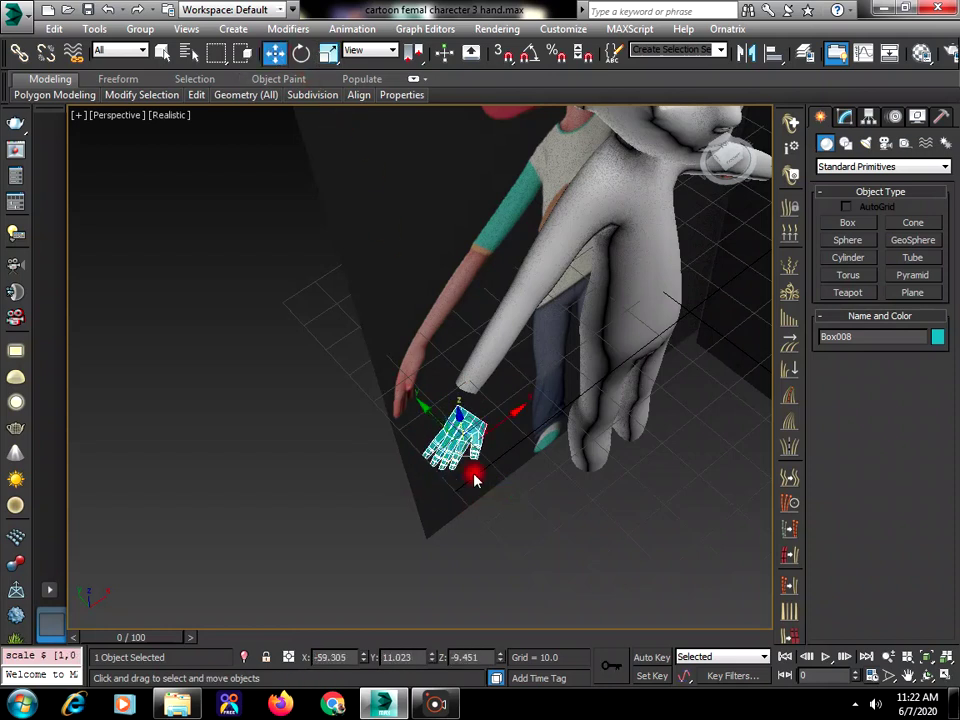
{"action": "left_click_drag", "start_coordinate": [463, 419], "coordinate": [459, 412]}
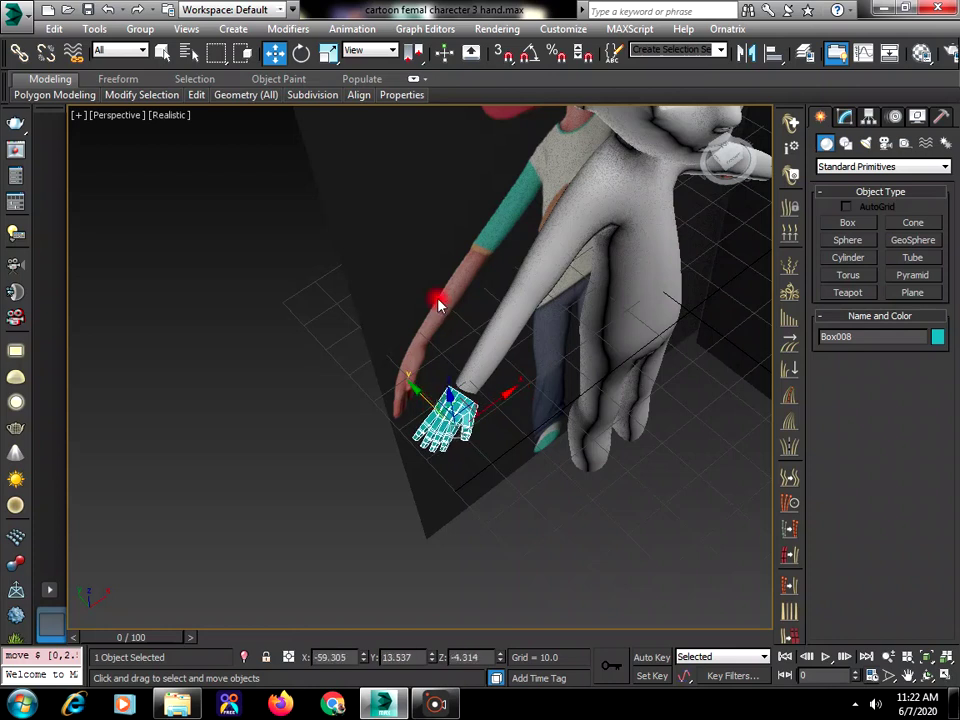
{"action": "left_click", "coordinate": [927, 675]}
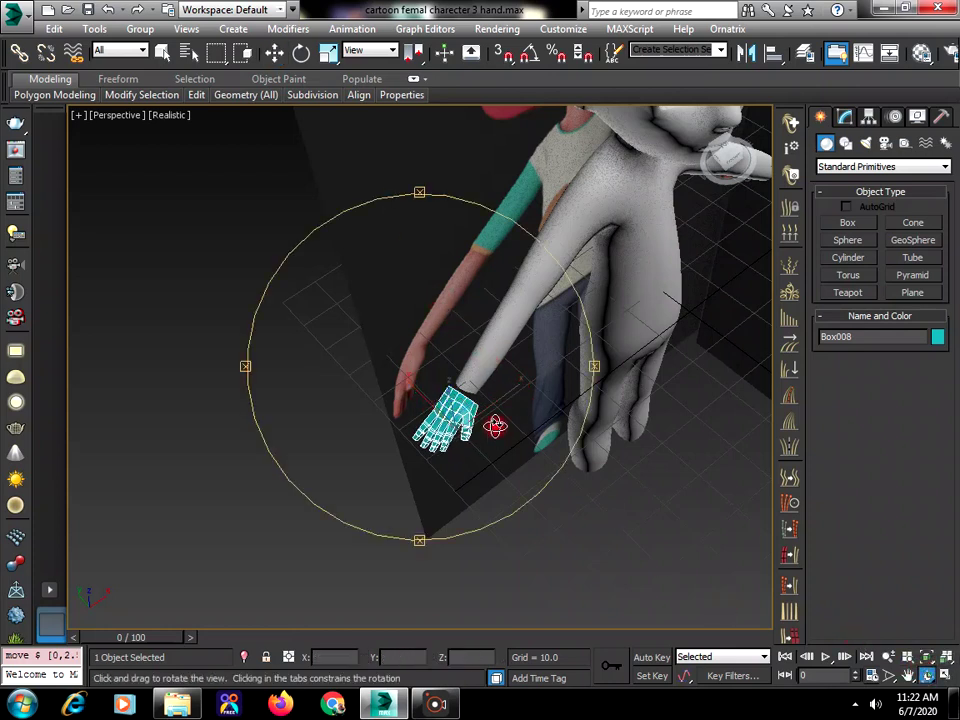
{"action": "left_click_drag", "start_coordinate": [493, 424], "coordinate": [455, 401]}
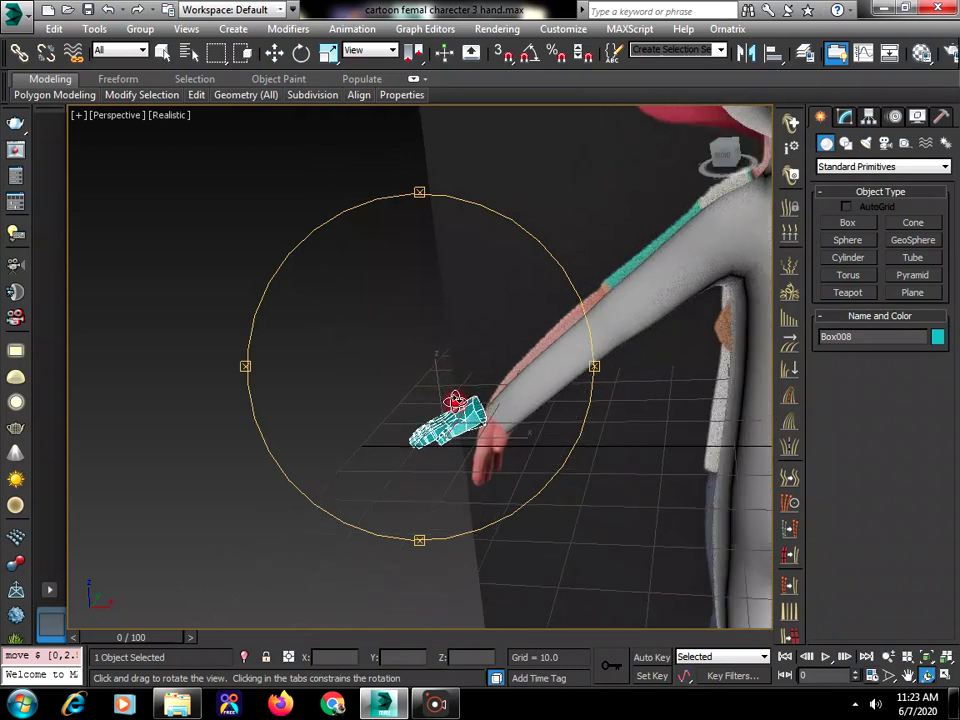
{"action": "key", "text": "w"}
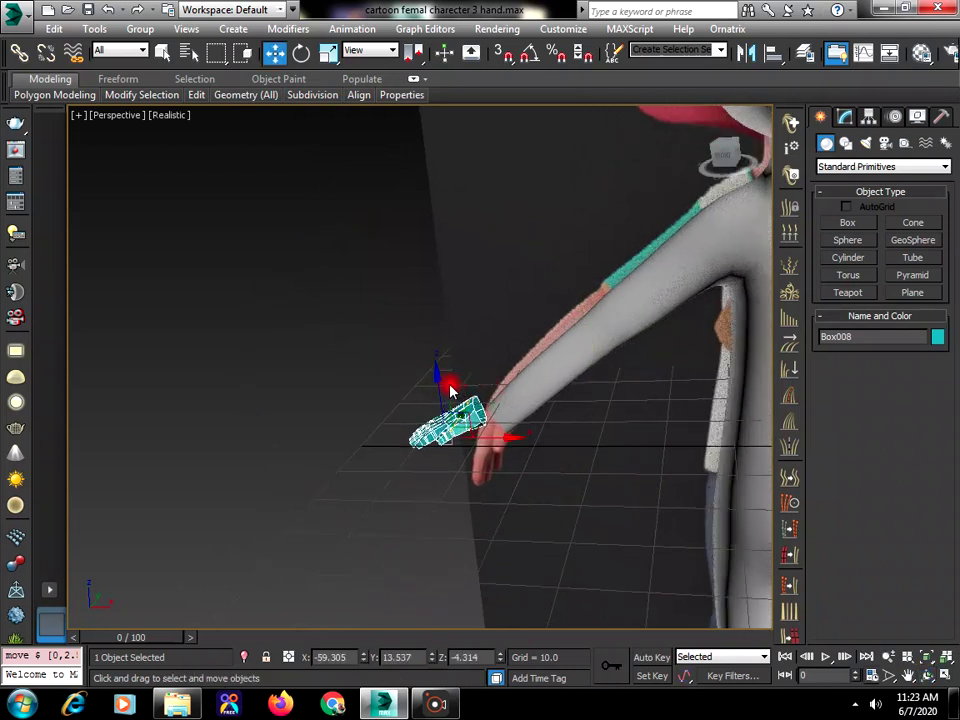
{"action": "left_click_drag", "start_coordinate": [442, 386], "coordinate": [442, 392]}
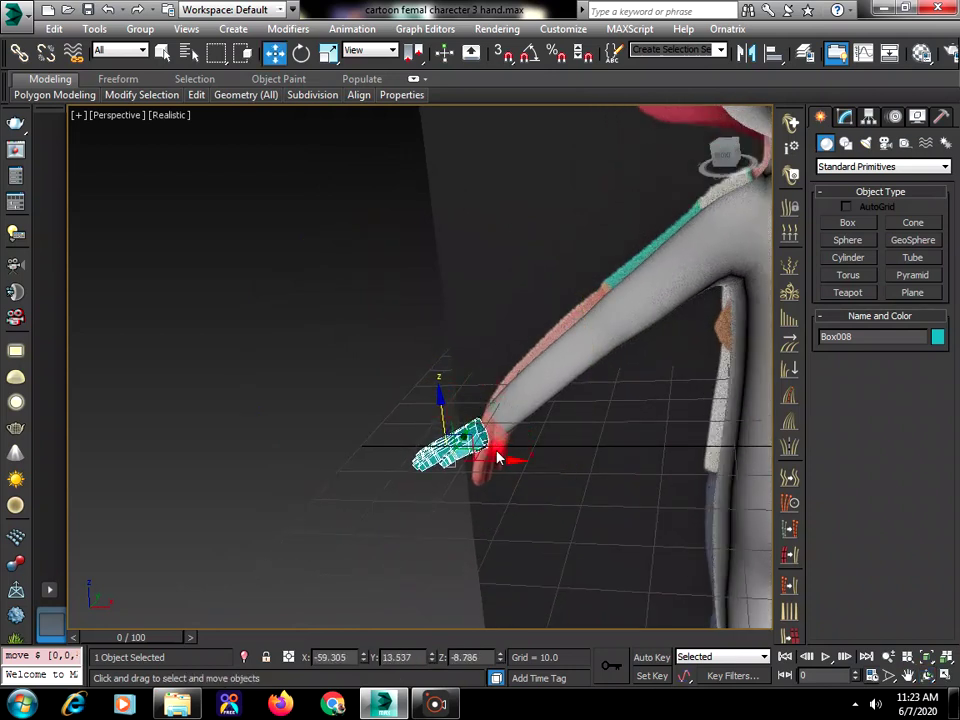
Tilt the hand to the forearm's slope and shift it to about X -55.9 and Z -8.4.
{"action": "key", "text": "e"}
{"action": "left_click_drag", "start_coordinate": [427, 410], "coordinate": [488, 436]}
{"action": "left_click", "coordinate": [275, 54]}
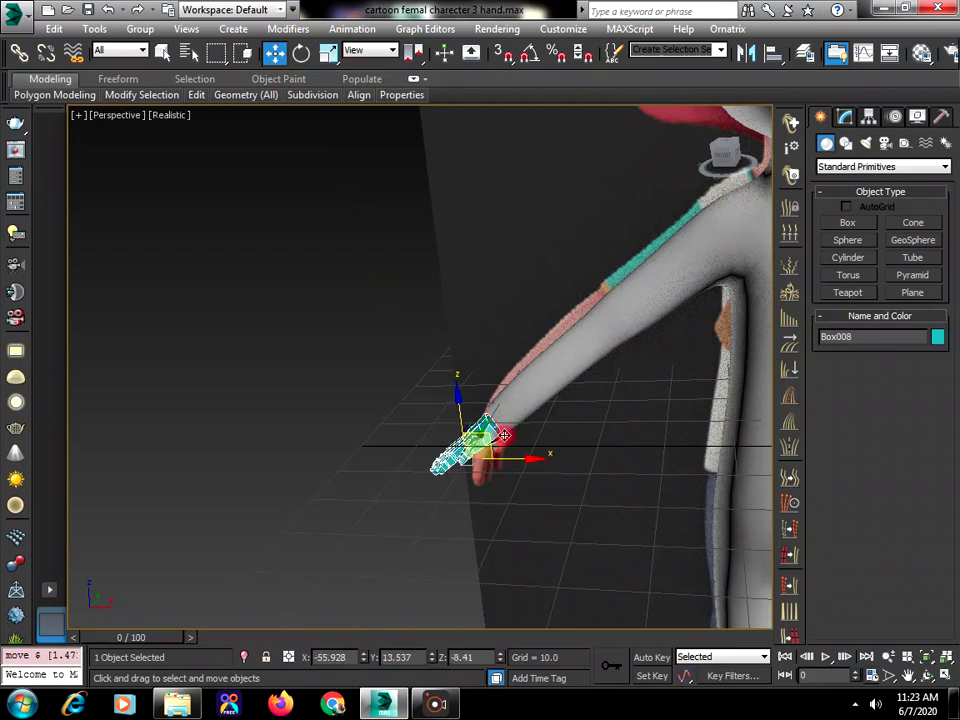
{"action": "left_click", "coordinate": [461, 454]}
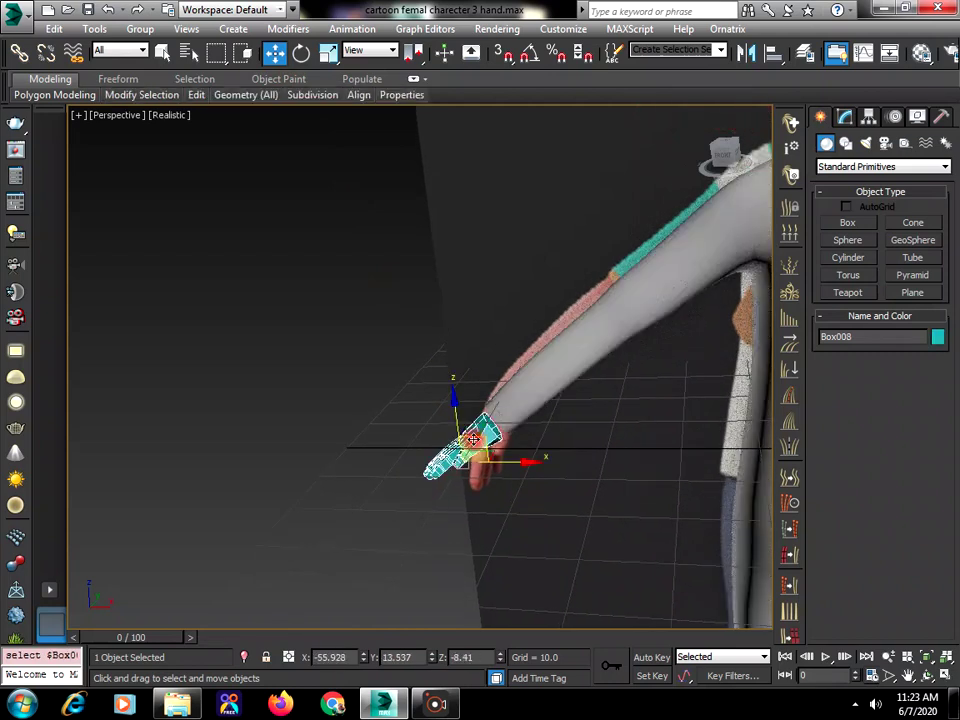
Reselect the hand and rotate it about -12 degrees around Z.
{"action": "left_click", "coordinate": [707, 120]}
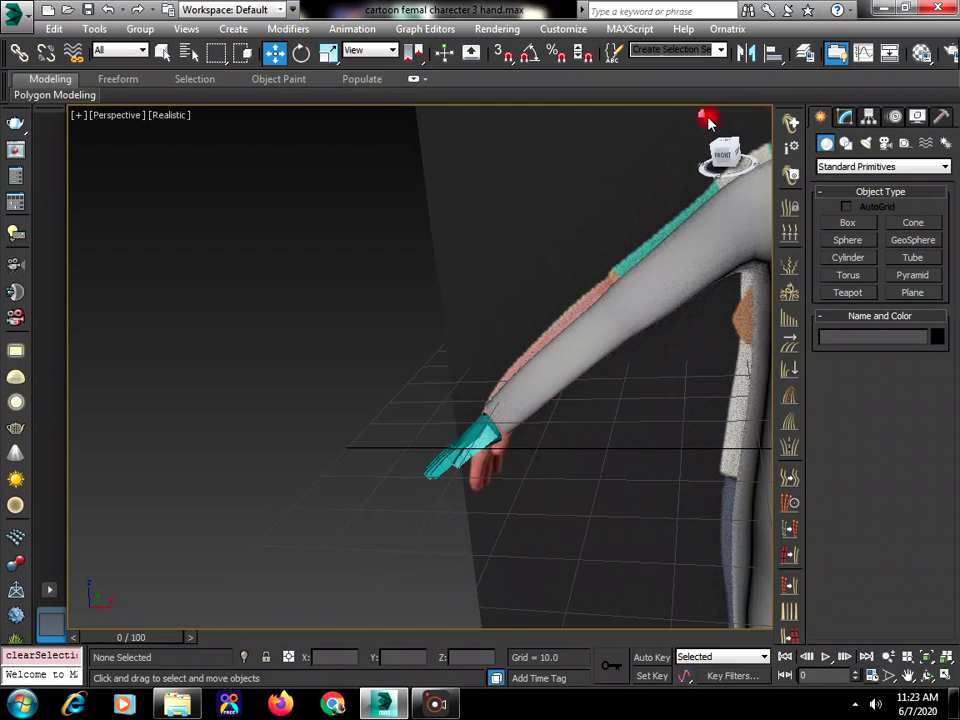
{"action": "left_click", "coordinate": [703, 118]}
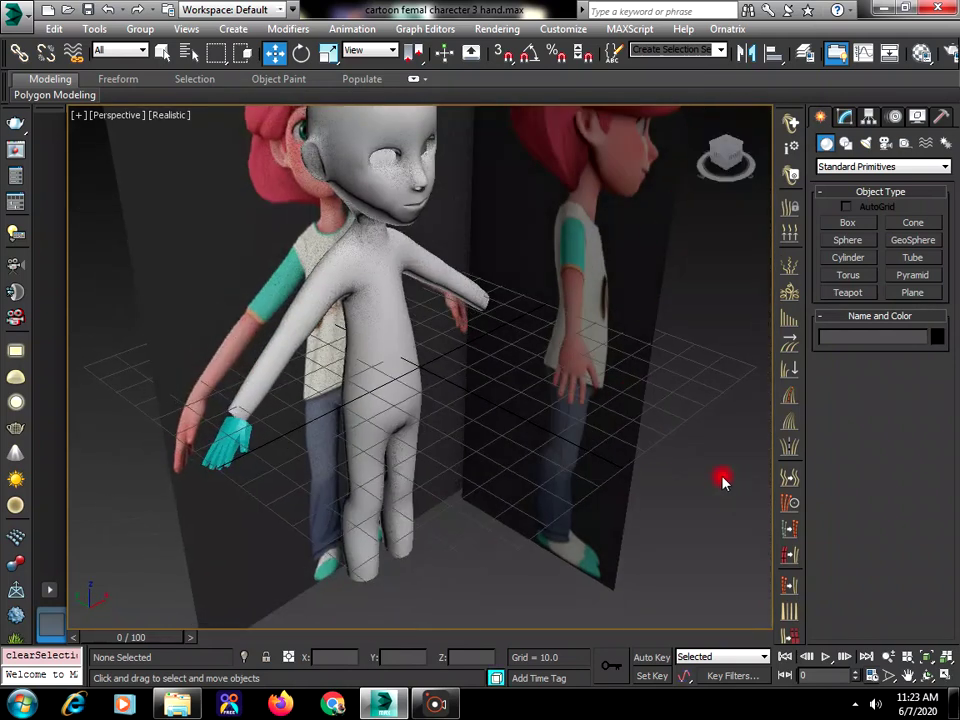
{"action": "left_click", "coordinate": [907, 675]}
{"action": "scroll", "coordinate": [250, 433], "scroll_direction": "up", "scroll_amount": 10}
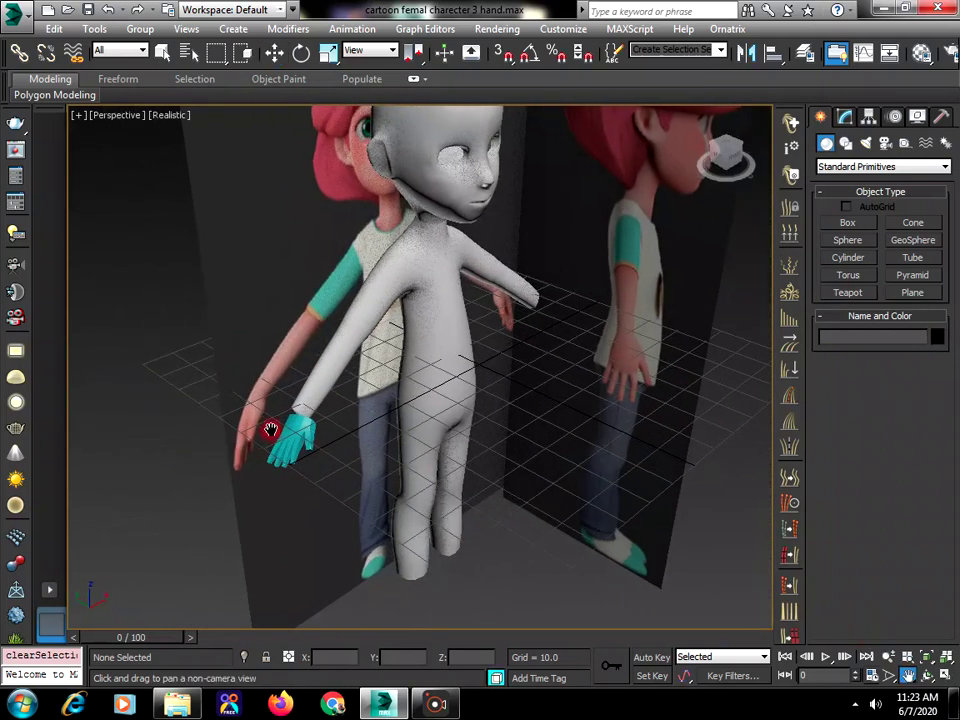
{"action": "right_click", "coordinate": [392, 407]}
{"action": "left_click", "coordinate": [392, 407]}
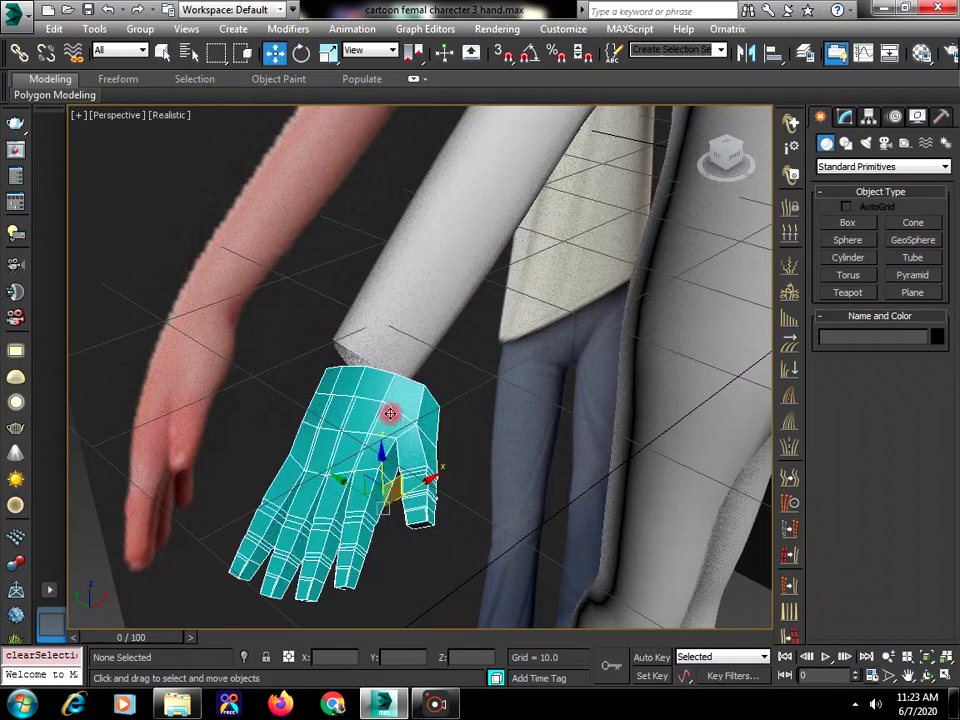
{"action": "left_click", "coordinate": [303, 53]}
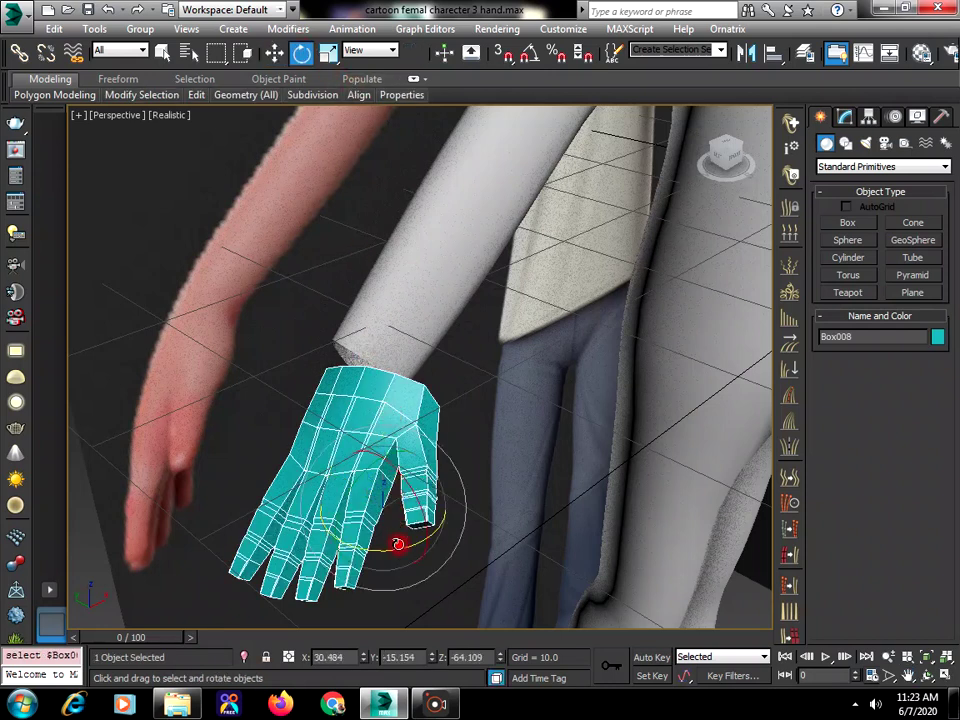
{"action": "left_click_drag", "start_coordinate": [398, 552], "coordinate": [381, 561]}
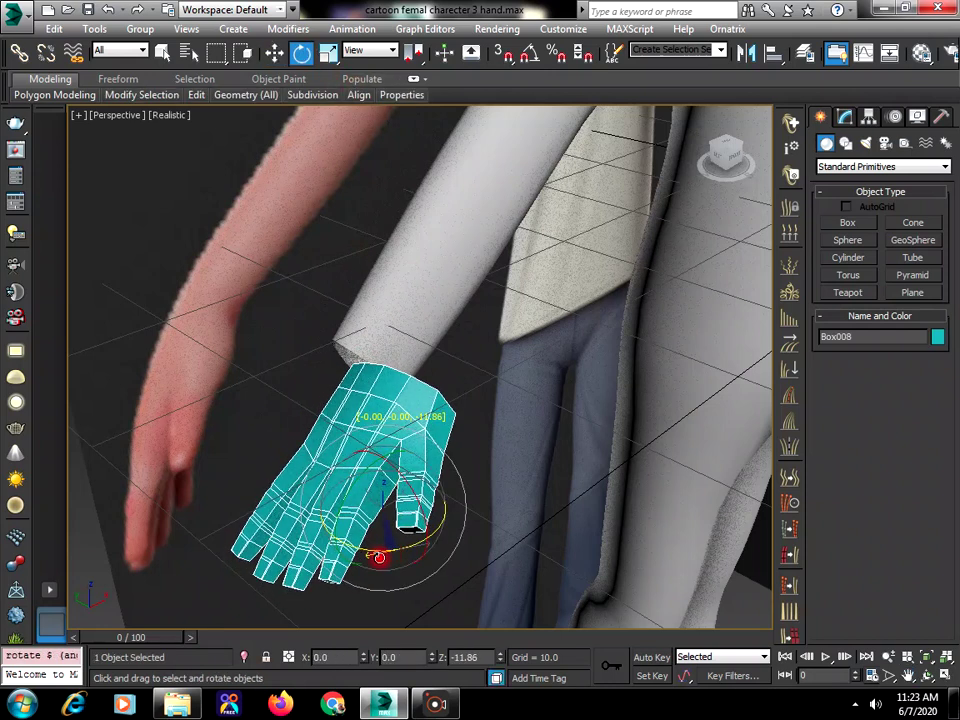
Move the hand to about X -57.3 and Y 17.5 and rotate it slightly to line up with the open wrist.
{"action": "left_click", "coordinate": [275, 53]}
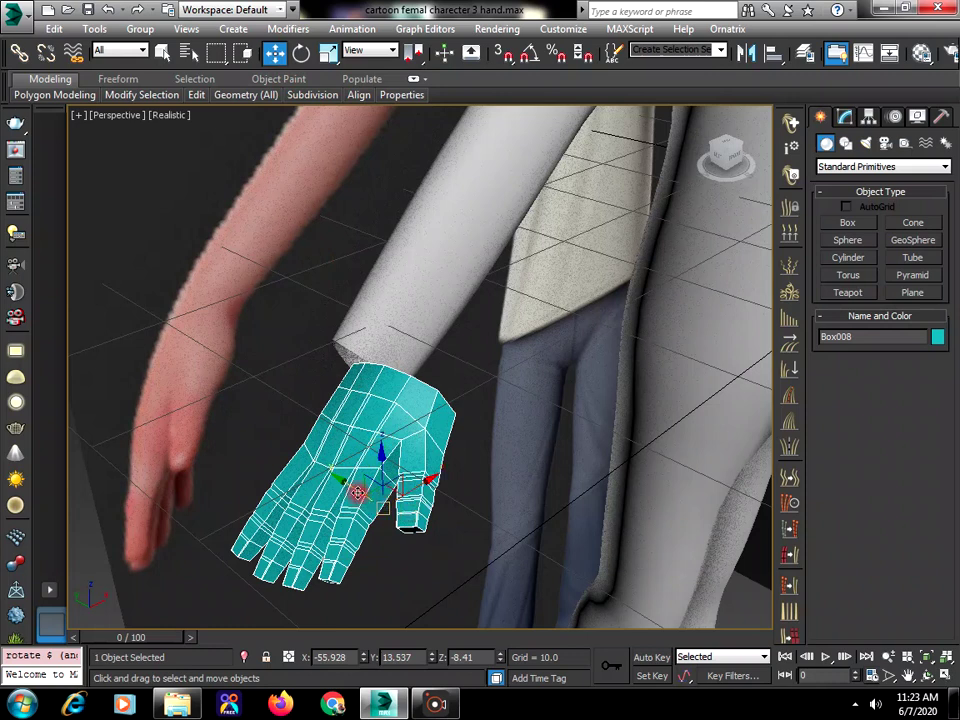
{"action": "left_click_drag", "start_coordinate": [380, 503], "coordinate": [355, 483]}
{"action": "left_click", "coordinate": [301, 53]}
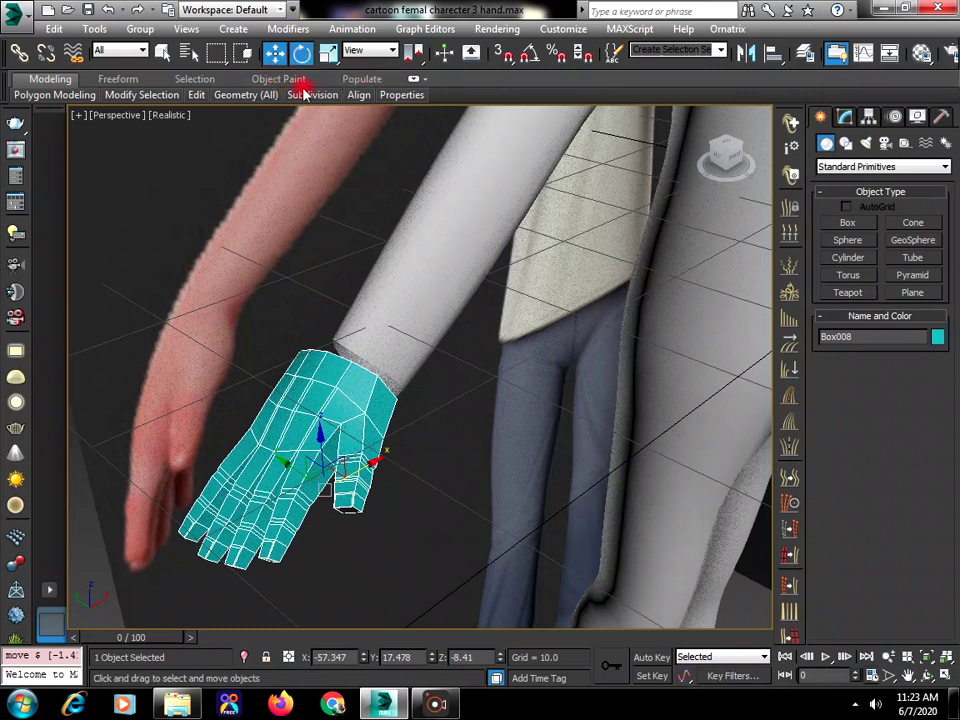
{"action": "left_click_drag", "start_coordinate": [356, 521], "coordinate": [280, 468]}
Turn off NURMS smoothing on the character body's Editable Poly and switch to vertex editing.
{"action": "left_click", "coordinate": [392, 303]}
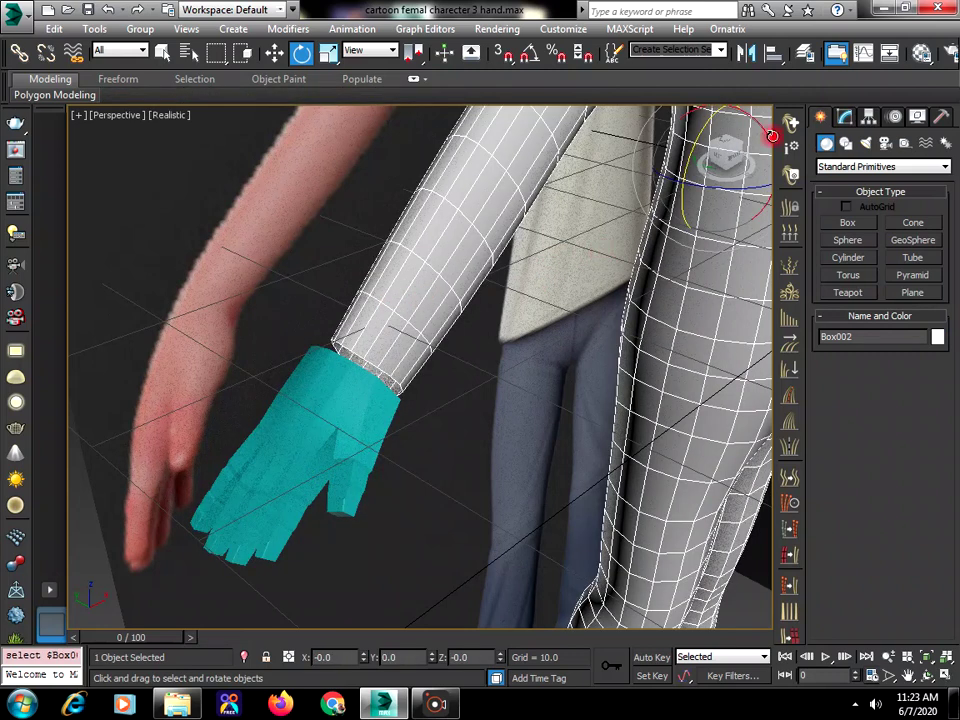
{"action": "left_click", "coordinate": [845, 117]}
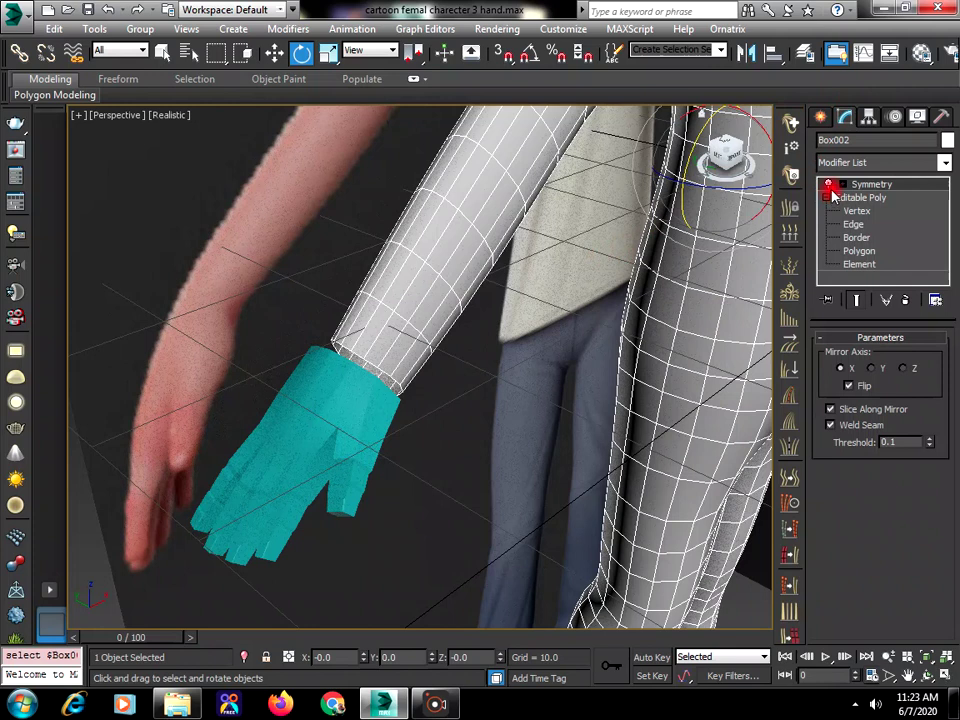
{"action": "left_click", "coordinate": [874, 229]}
{"action": "mouse_move", "coordinate": [197, 95]}
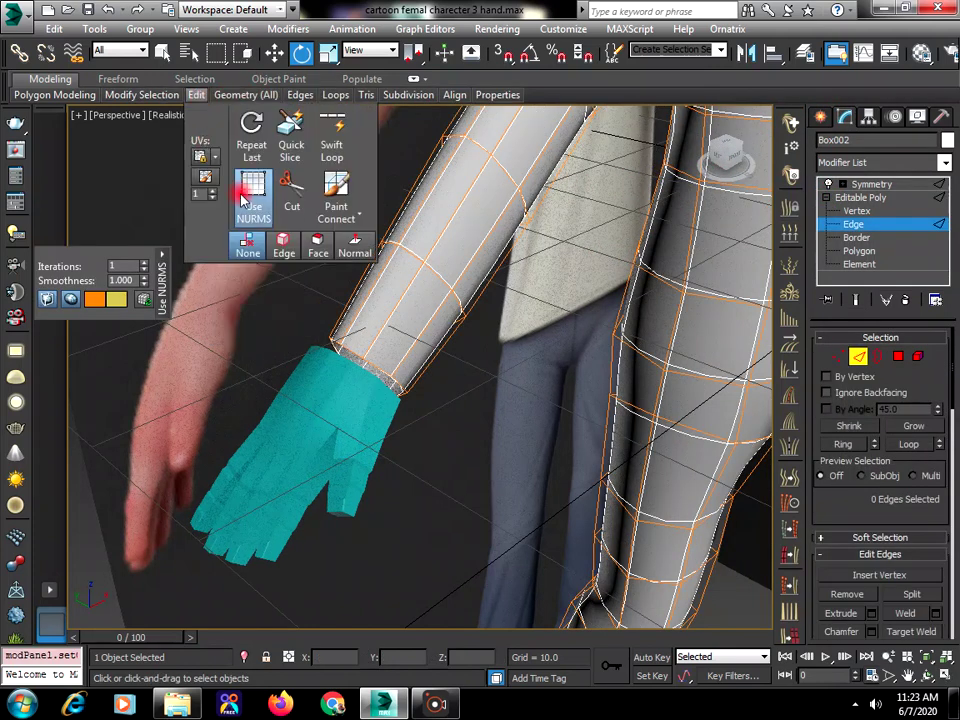
{"action": "key", "text": "1"}
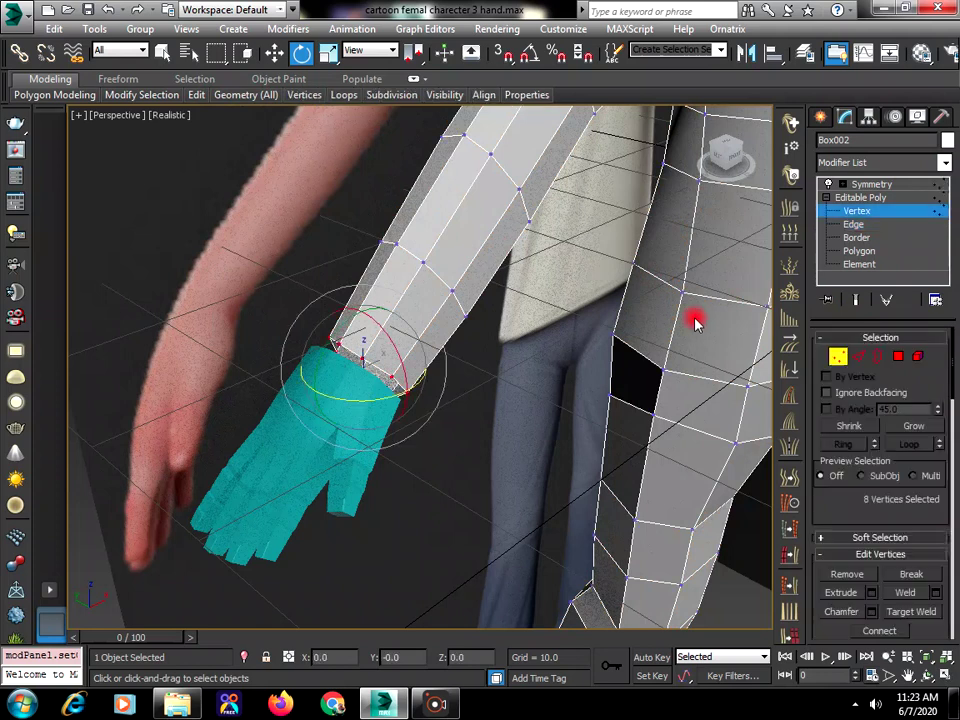
{"action": "left_click", "coordinate": [817, 116]}
{"action": "left_click", "coordinate": [439, 369]}
{"action": "left_click", "coordinate": [430, 319]}
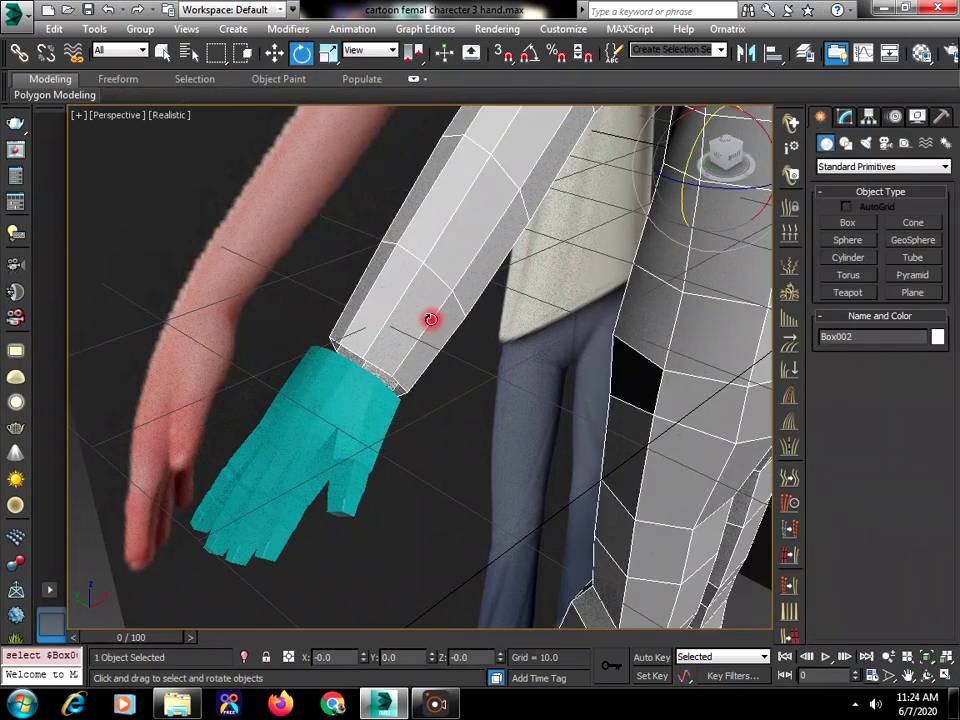
{"action": "left_click", "coordinate": [339, 342]}
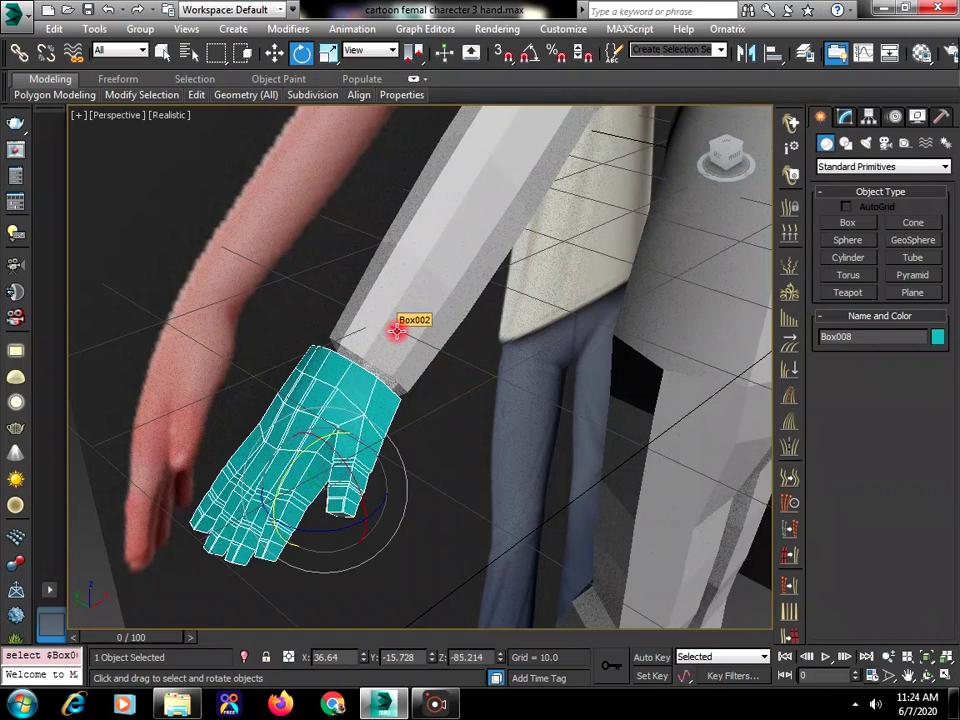
Attach the hand to the character body's Editable Poly.
{"action": "left_click", "coordinate": [396, 331]}
{"action": "left_click", "coordinate": [843, 116]}
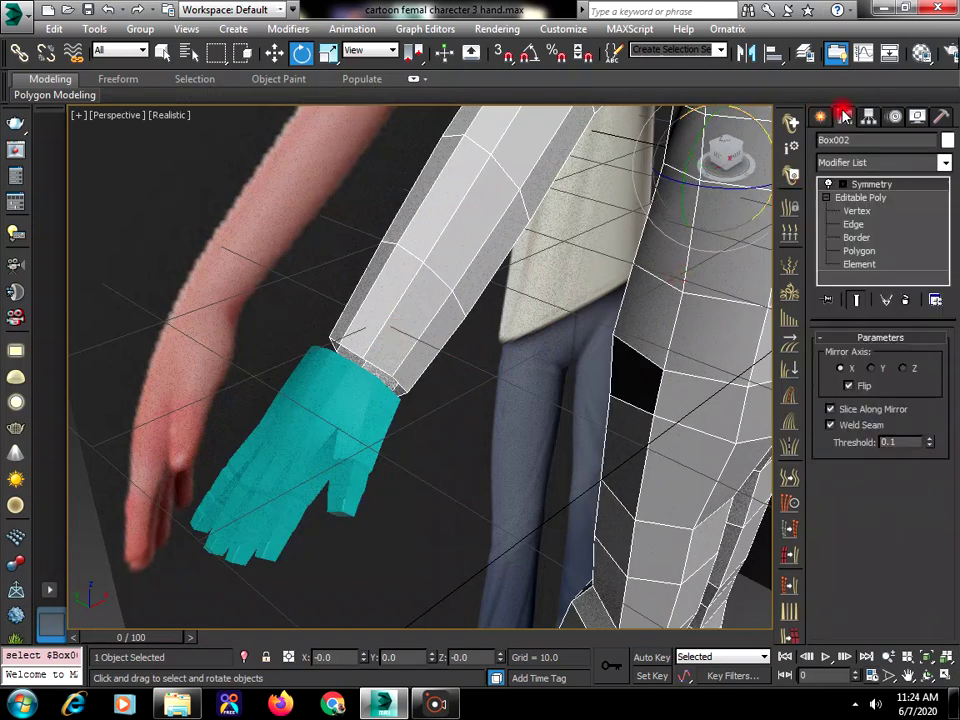
{"action": "left_click", "coordinate": [860, 197]}
{"action": "left_click", "coordinate": [878, 212]}
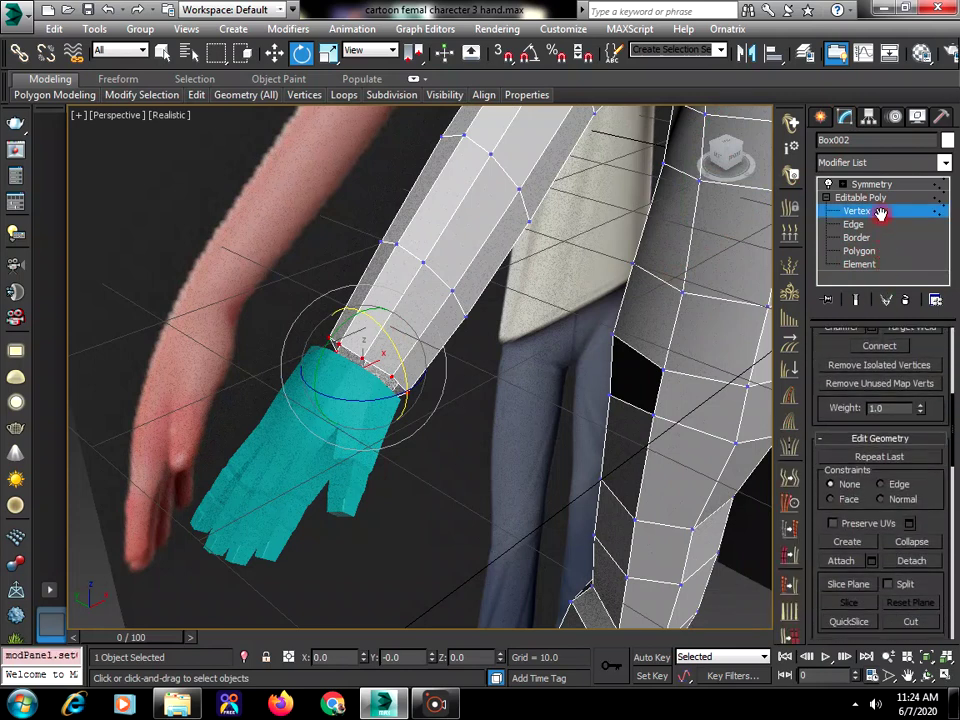
{"action": "scroll", "coordinate": [843, 443], "scroll_direction": "down", "scroll_amount": 1}
{"action": "left_click", "coordinate": [840, 533]}
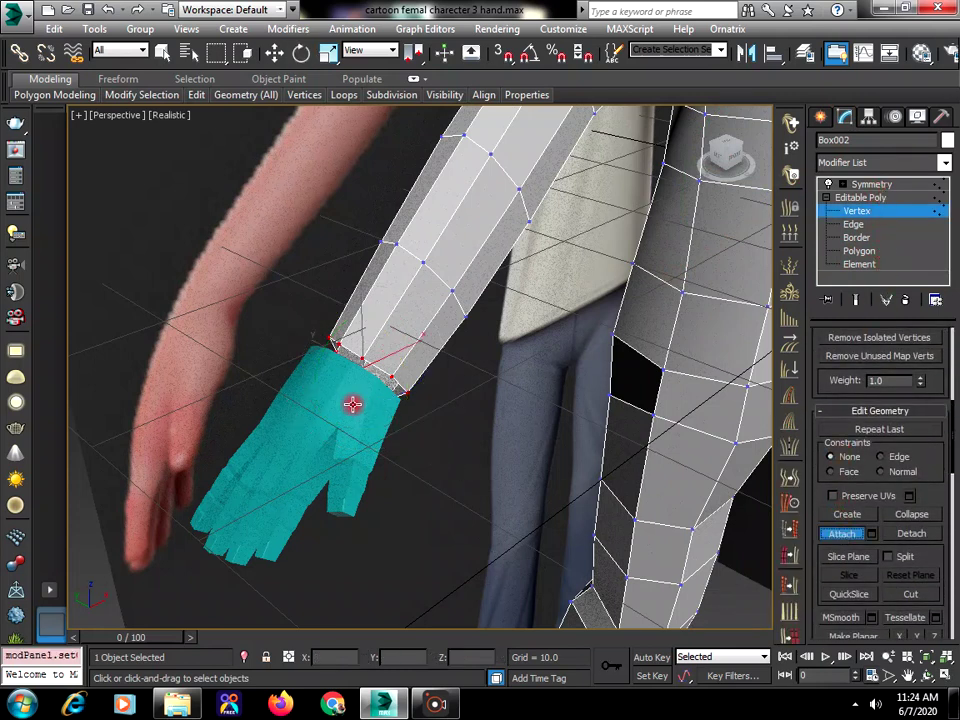
{"action": "left_click", "coordinate": [356, 401]}
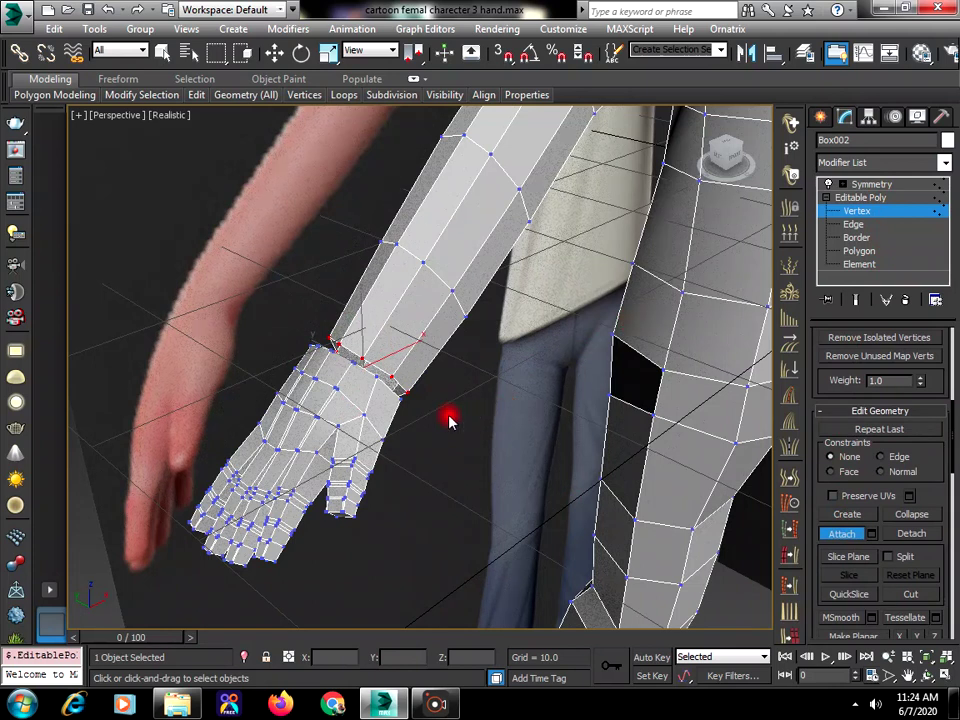
Select the three extra vertices along the hand's wrist opening and remove them.
{"action": "key", "text": "w"}
{"action": "left_click", "coordinate": [276, 326]}
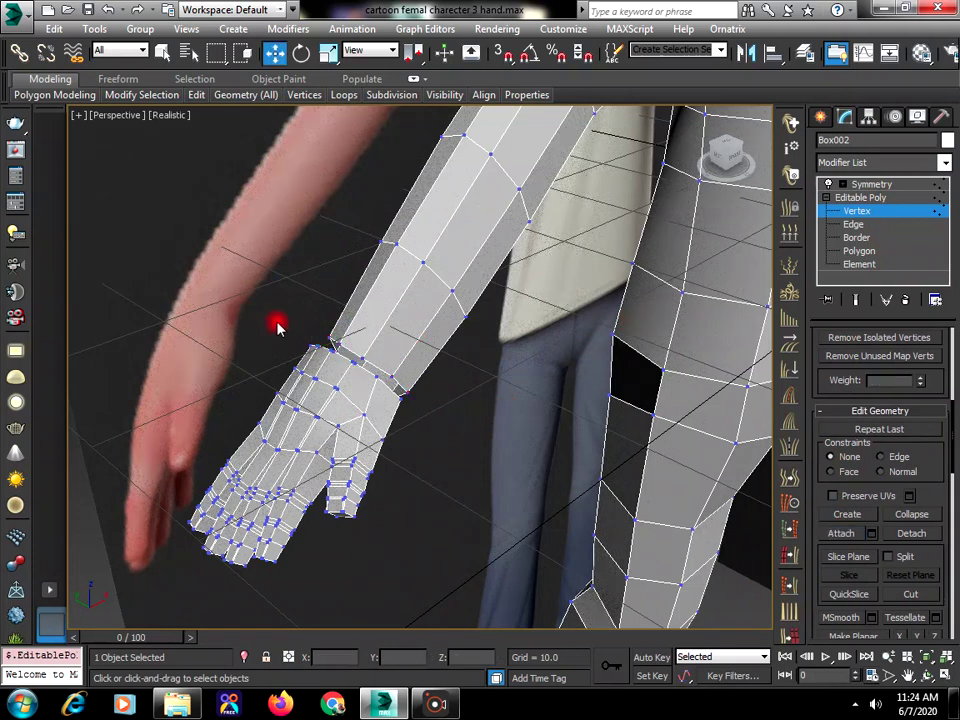
{"action": "scroll", "coordinate": [330, 335], "scroll_direction": "up", "scroll_amount": 6}
{"action": "left_click", "coordinate": [620, 504]}
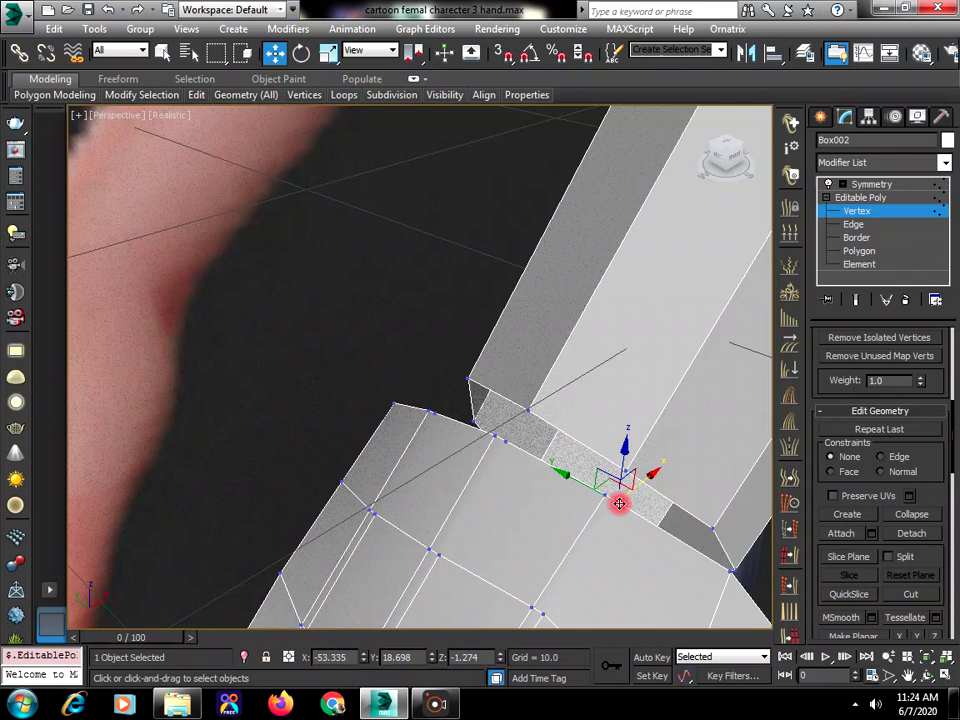
{"action": "left_click_drag", "start_coordinate": [620, 504], "coordinate": [432, 410]}
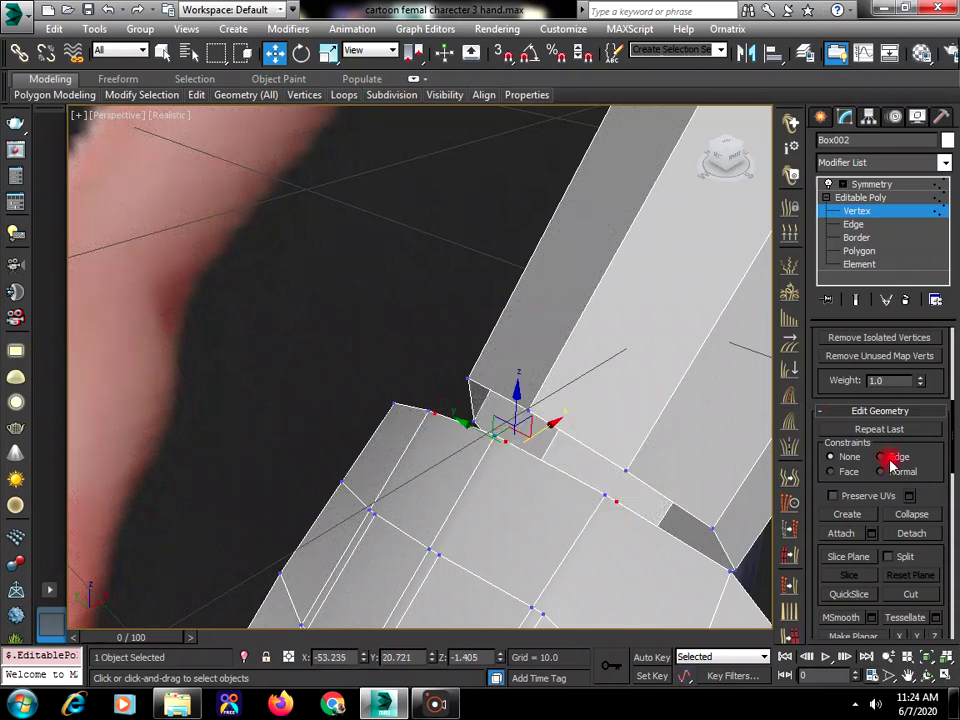
{"action": "left_click_drag", "start_coordinate": [926, 441], "coordinate": [932, 292]}
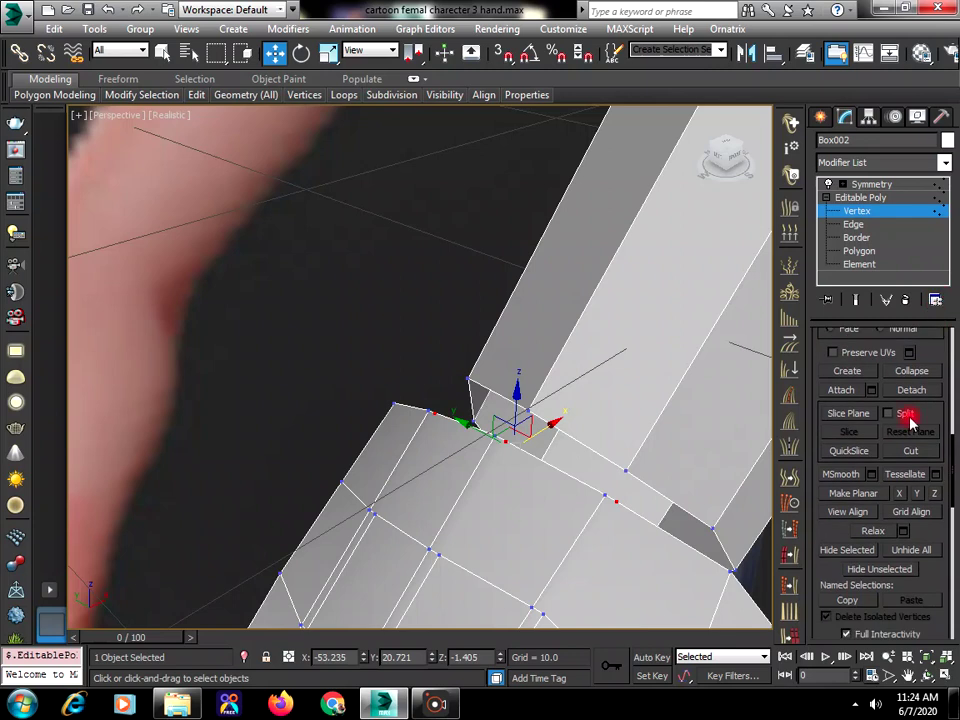
{"action": "scroll", "coordinate": [876, 445], "scroll_direction": "down", "scroll_amount": 2}
{"action": "scroll", "coordinate": [879, 448], "scroll_direction": "up", "scroll_amount": 4}
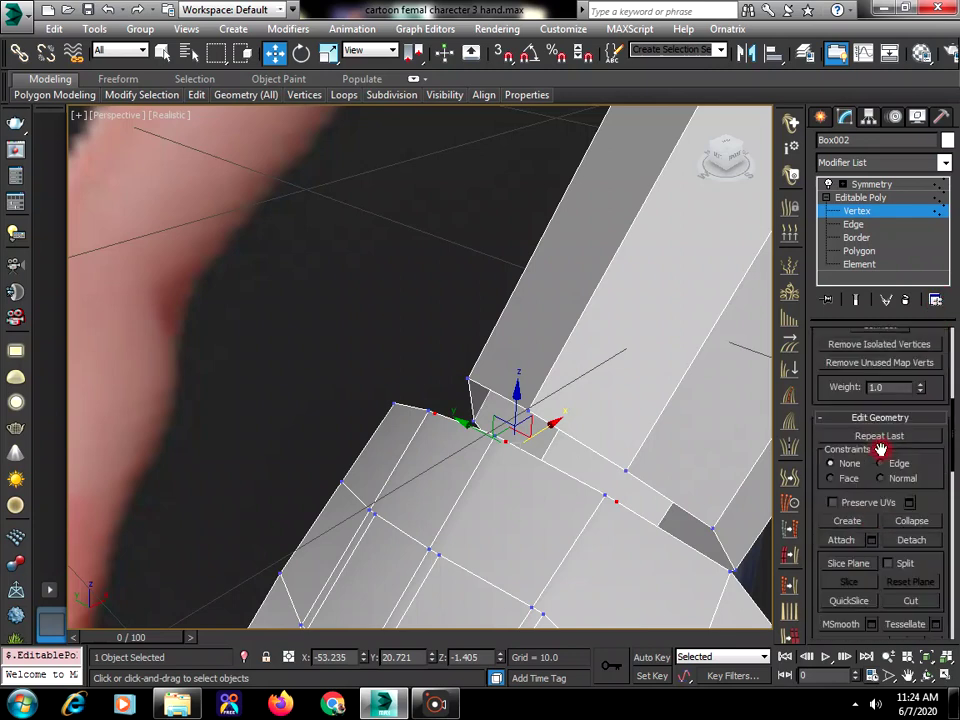
{"action": "scroll", "coordinate": [880, 450], "scroll_direction": "down", "scroll_amount": 1}
{"action": "scroll", "coordinate": [880, 450], "scroll_direction": "up", "scroll_amount": 3}
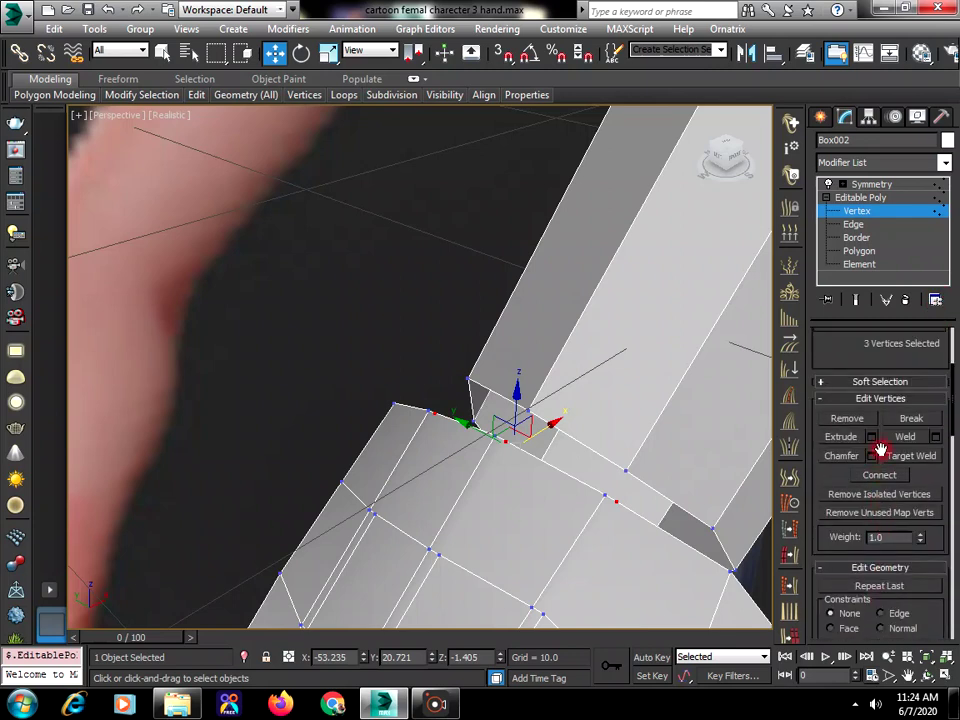
{"action": "left_click", "coordinate": [863, 421]}
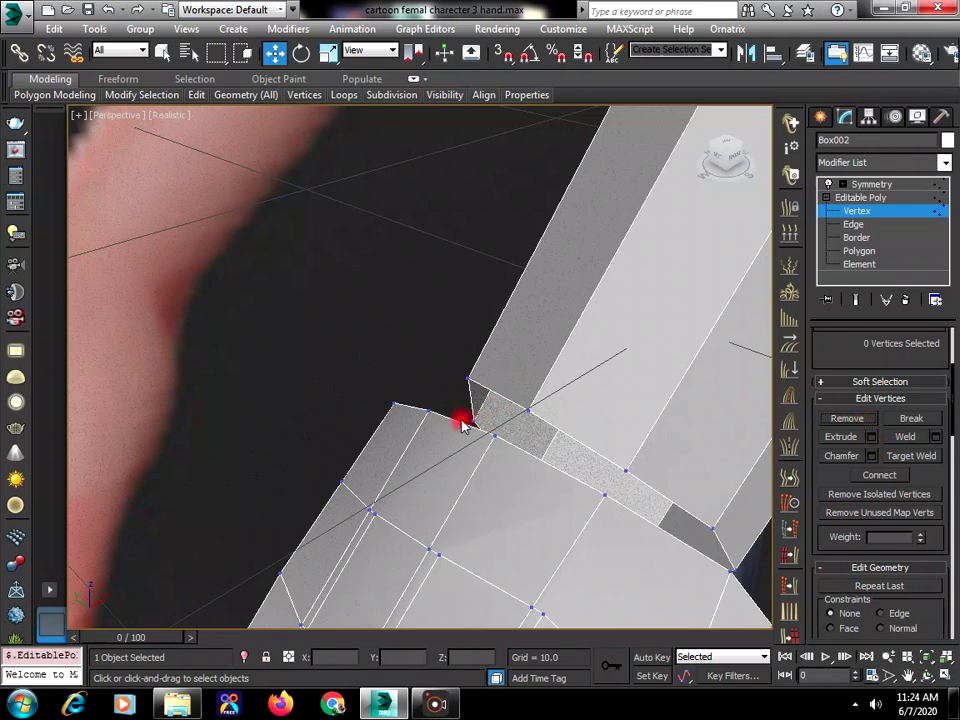
Target-weld four vertices along the back of the hand's wrist opening to the matching vertices at the arm's end.
{"action": "left_click", "coordinate": [494, 436]}
{"action": "right_click", "coordinate": [490, 431]}
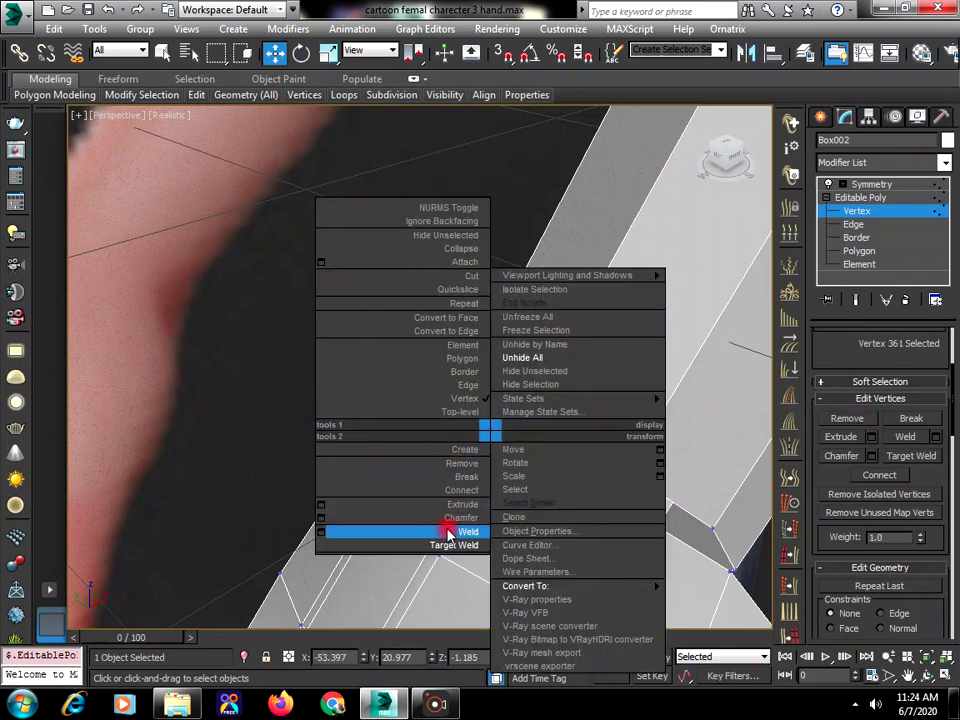
{"action": "left_click", "coordinate": [447, 543]}
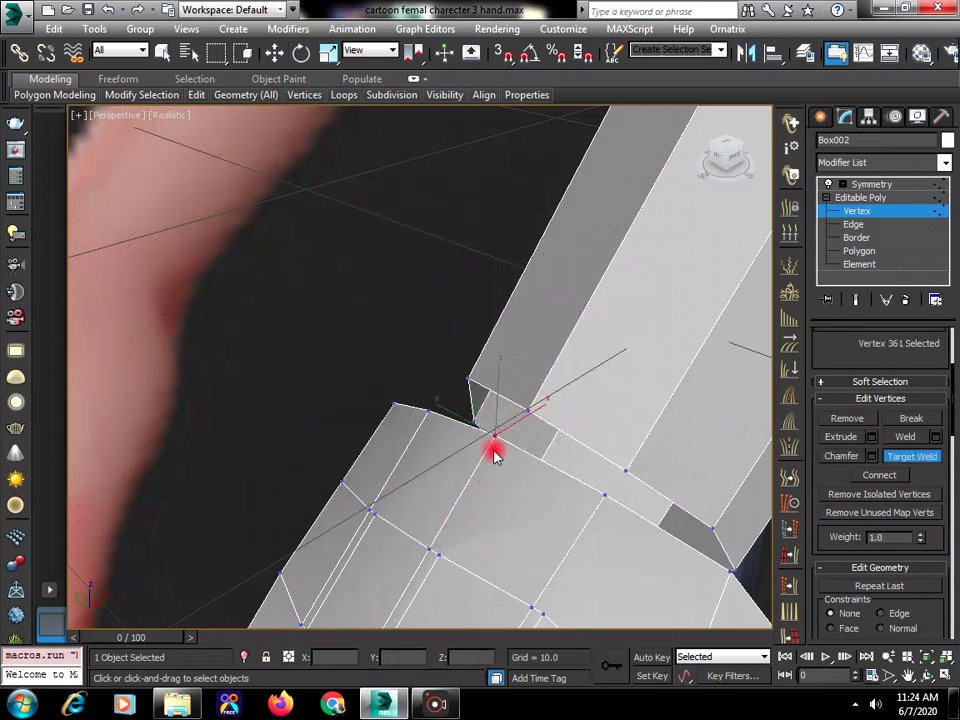
{"action": "left_click", "coordinate": [529, 411]}
{"action": "left_click", "coordinate": [605, 497]}
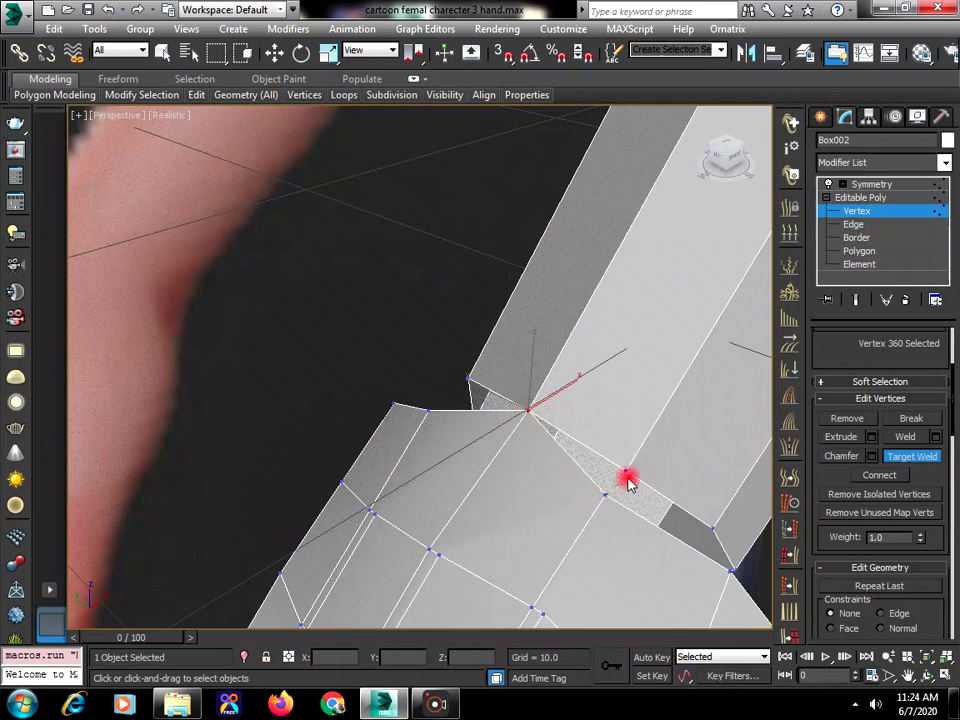
{"action": "left_click", "coordinate": [627, 470]}
{"action": "left_click", "coordinate": [730, 569]}
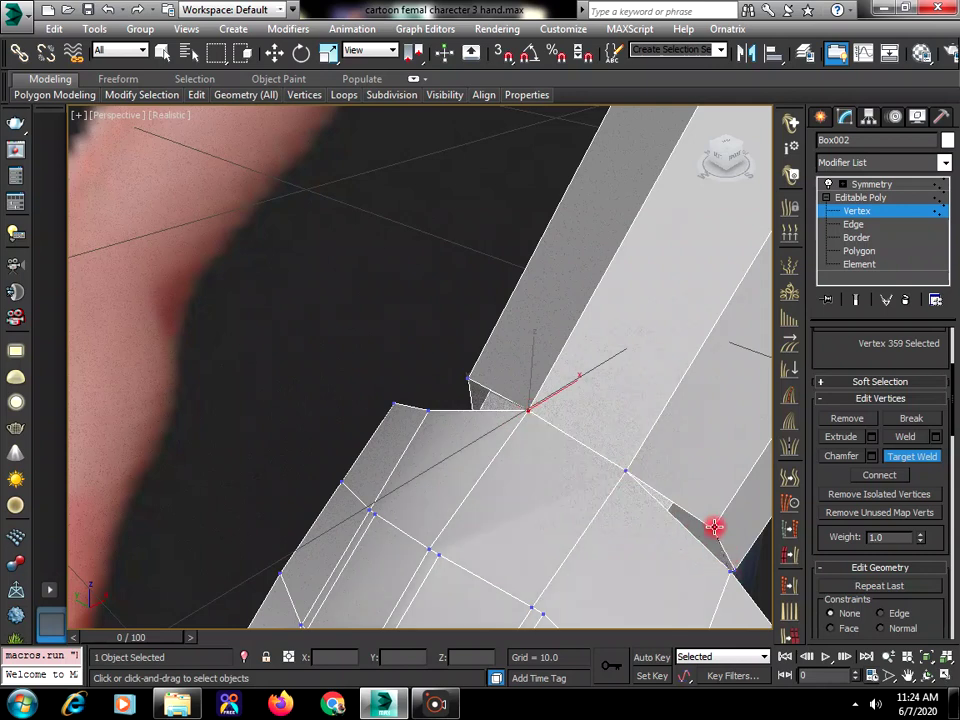
{"action": "left_click", "coordinate": [713, 527]}
{"action": "left_click", "coordinate": [427, 410]}
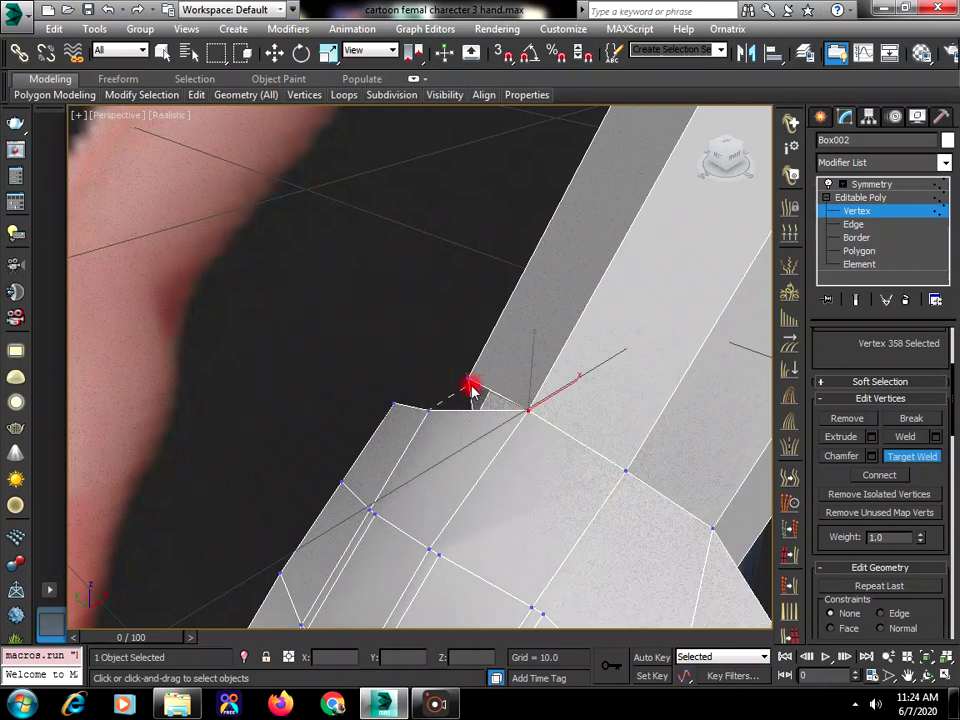
{"action": "left_click", "coordinate": [465, 381]}
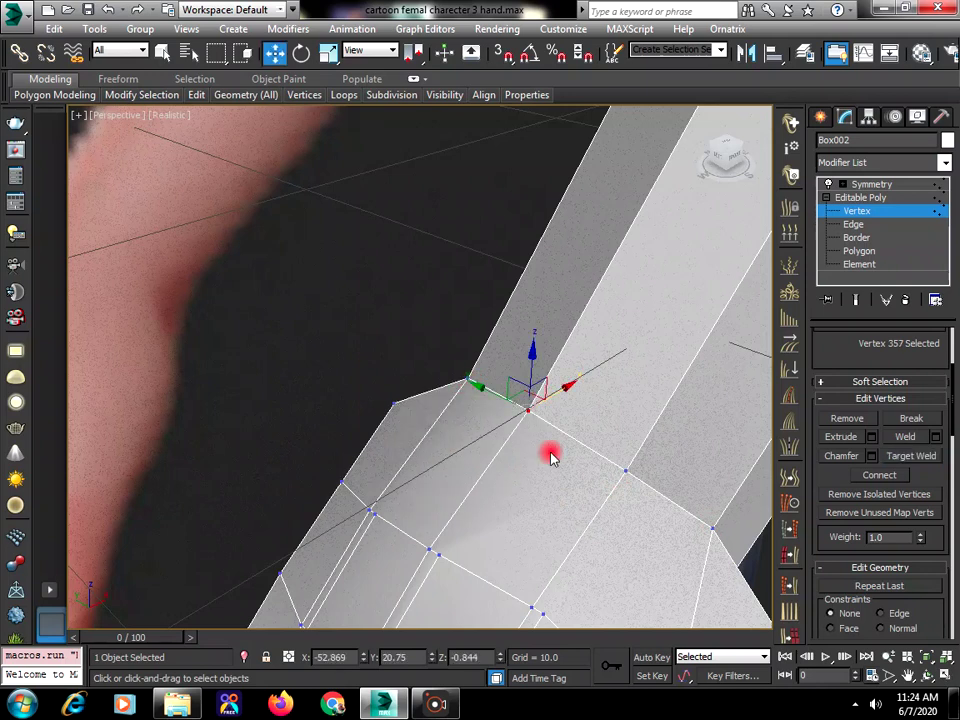
Target-weld the hand's thumb-side wrist vertex to the adjacent corner vertex of the arm's open end.
{"action": "left_click", "coordinate": [907, 676]}
{"action": "left_click_drag", "start_coordinate": [528, 410], "coordinate": [377, 323]}
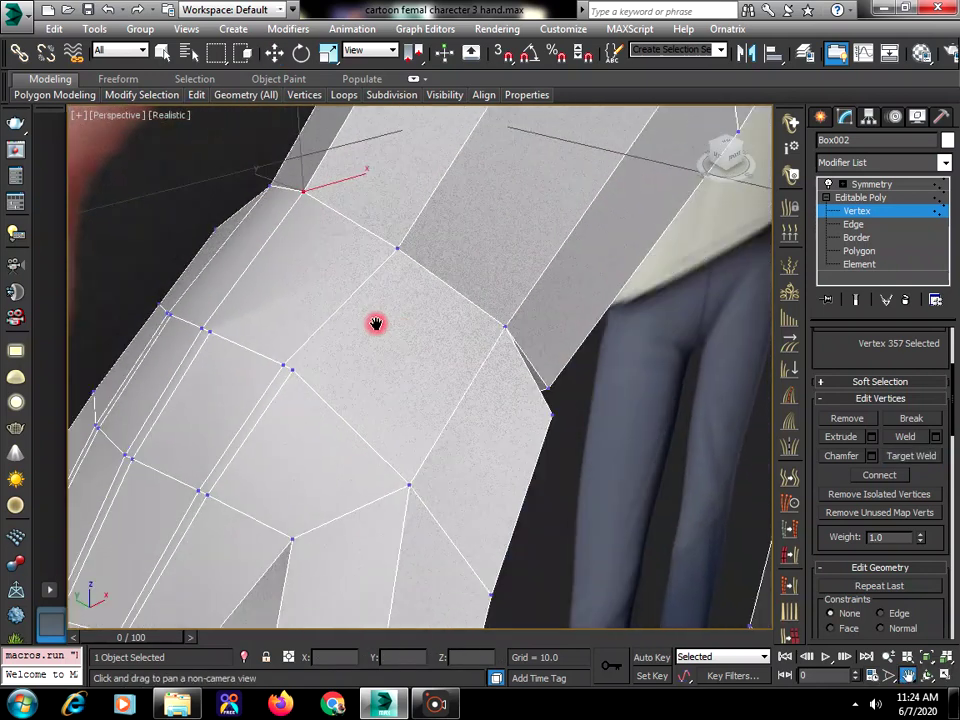
{"action": "right_click", "coordinate": [456, 377]}
{"action": "left_click", "coordinate": [454, 385]}
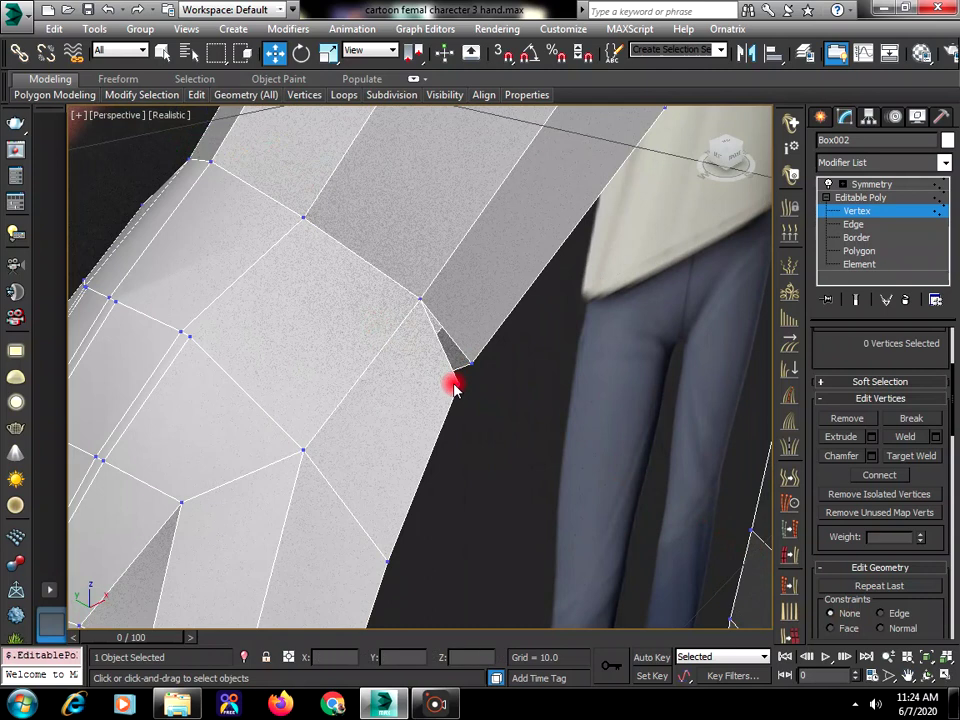
{"action": "left_click", "coordinate": [456, 381]}
{"action": "right_click", "coordinate": [453, 377]}
{"action": "left_click", "coordinate": [425, 492]}
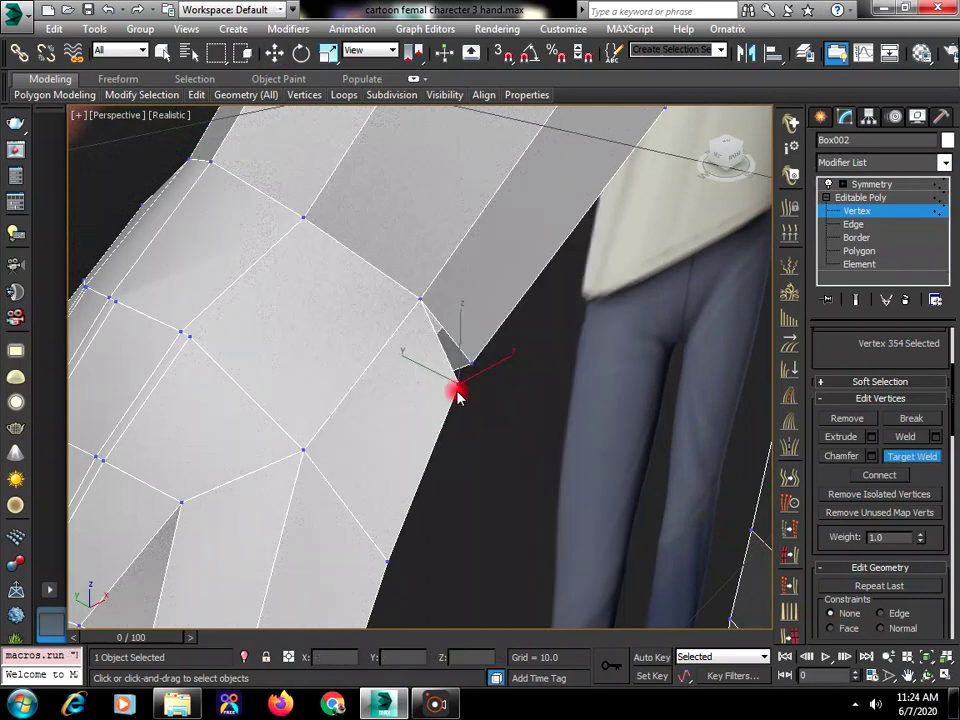
{"action": "left_click", "coordinate": [471, 362]}
{"action": "right_click", "coordinate": [550, 447]}
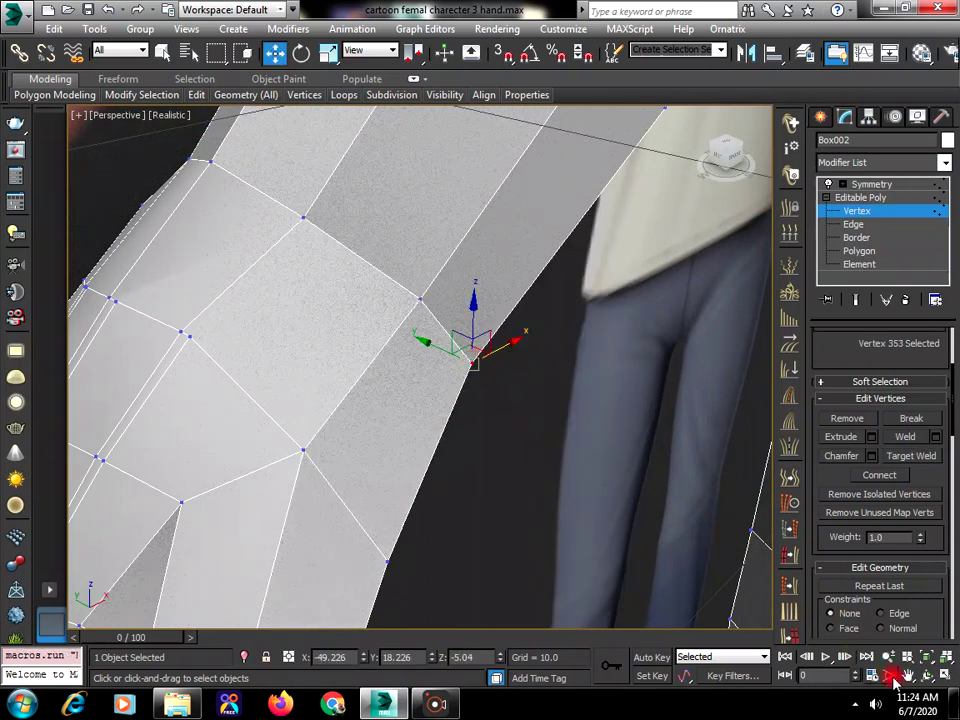
Remove two extra vertices along the palm side of the hand's wrist opening.
{"action": "left_click", "coordinate": [926, 676]}
{"action": "left_click_drag", "start_coordinate": [411, 422], "coordinate": [296, 294]}
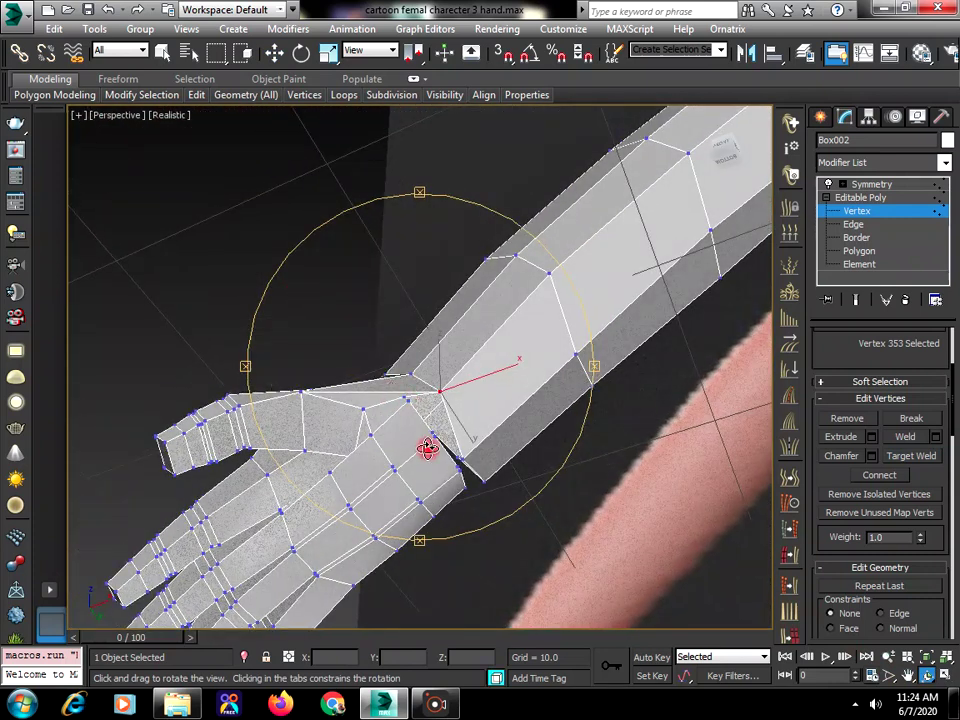
{"action": "right_click", "coordinate": [420, 410]}
{"action": "left_click", "coordinate": [408, 396]}
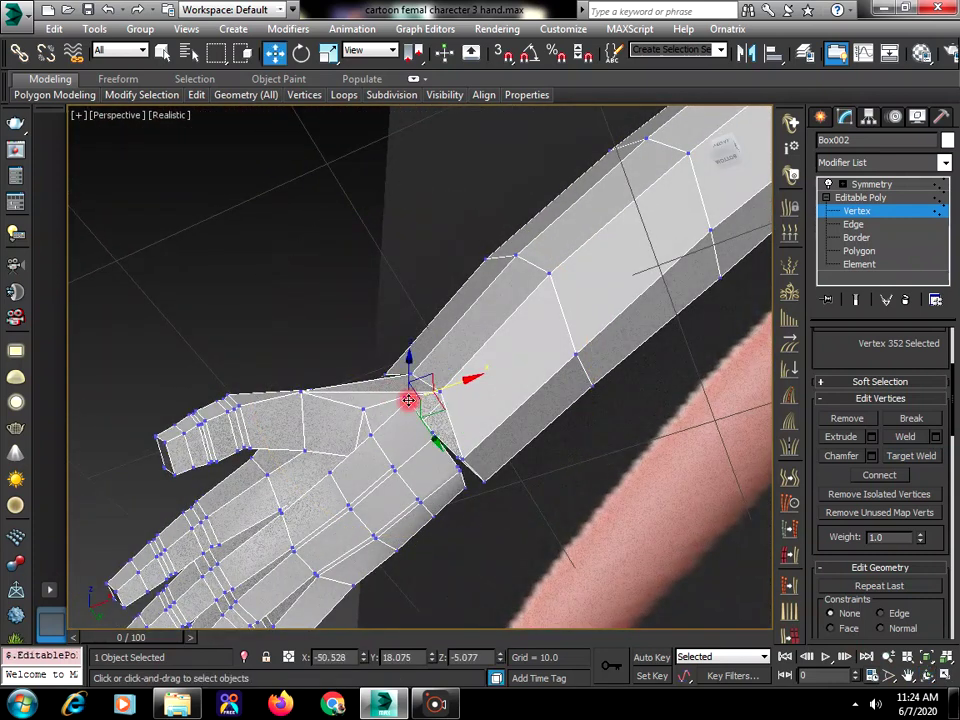
{"action": "left_click", "coordinate": [431, 434]}
{"action": "left_click", "coordinate": [431, 434]}
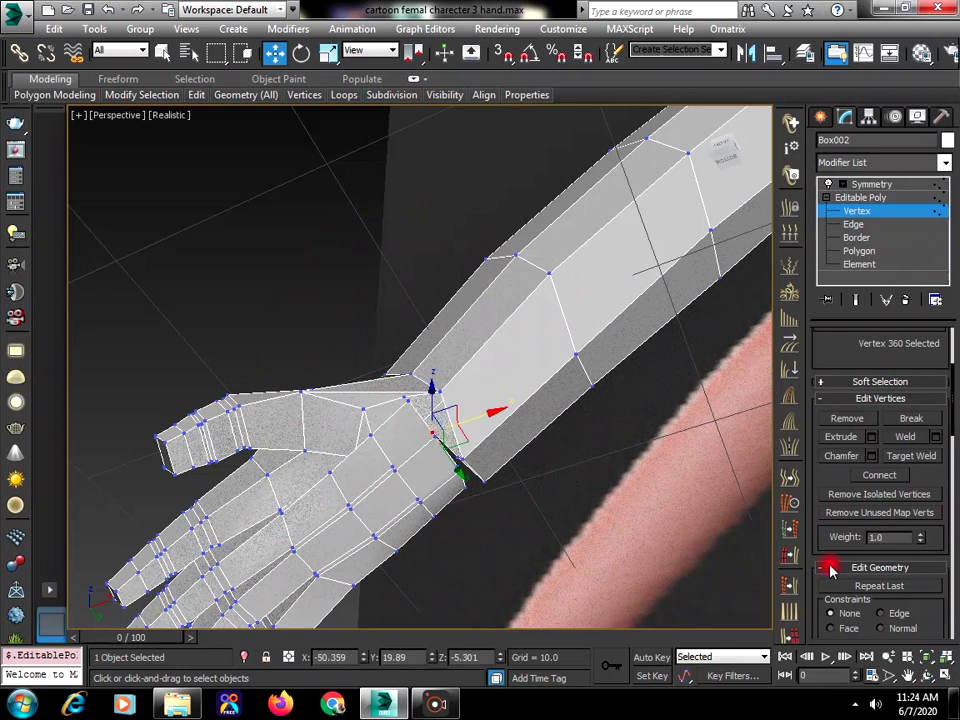
{"action": "left_click", "coordinate": [845, 420]}
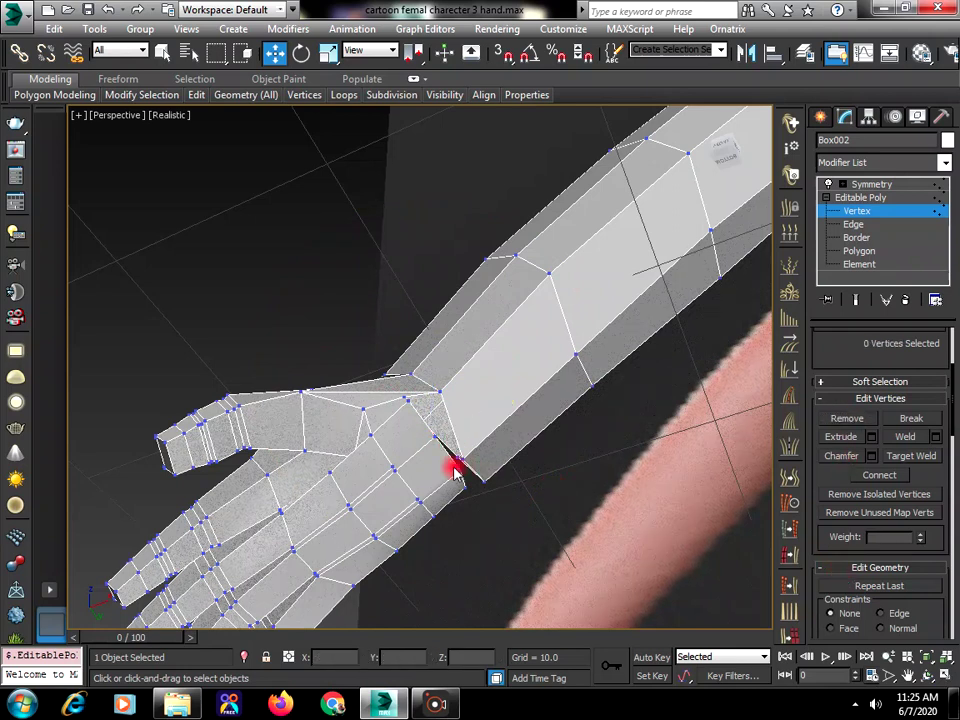
{"action": "left_click", "coordinate": [455, 464]}
{"action": "left_click", "coordinate": [833, 419]}
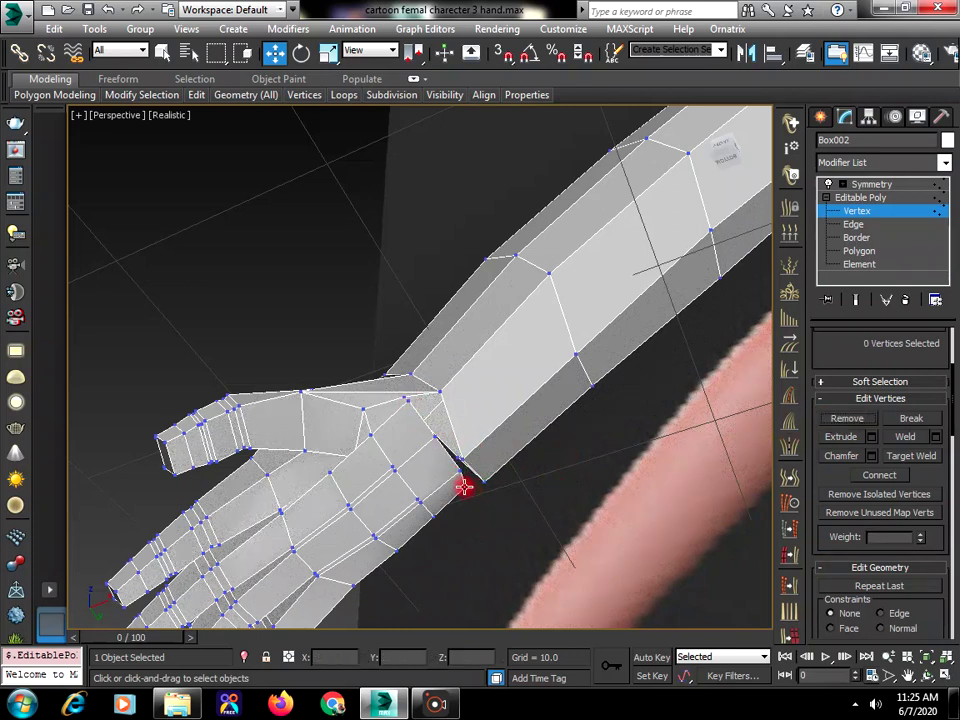
Target-weld two hand vertices on the little-finger side of the wrist to the matching arm vertices.
{"action": "left_click", "coordinate": [408, 401]}
{"action": "left_click", "coordinate": [929, 677]}
{"action": "left_click_drag", "start_coordinate": [529, 489], "coordinate": [259, 578]}
{"action": "right_click", "coordinate": [540, 392]}
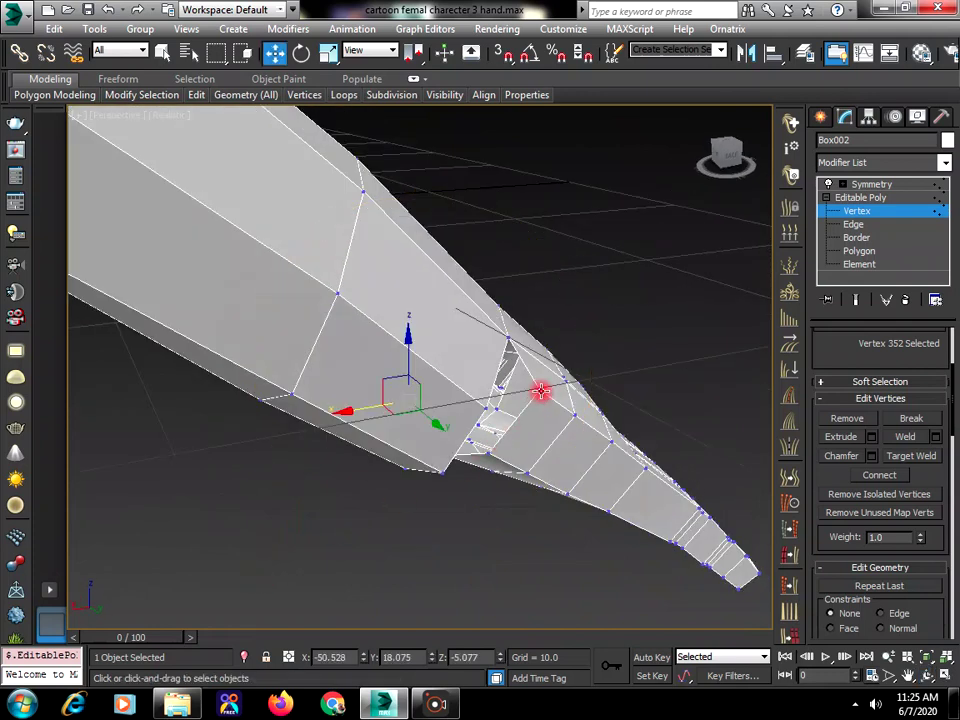
{"action": "left_click", "coordinate": [537, 388]}
{"action": "right_click", "coordinate": [537, 388]}
{"action": "left_click", "coordinate": [503, 500]}
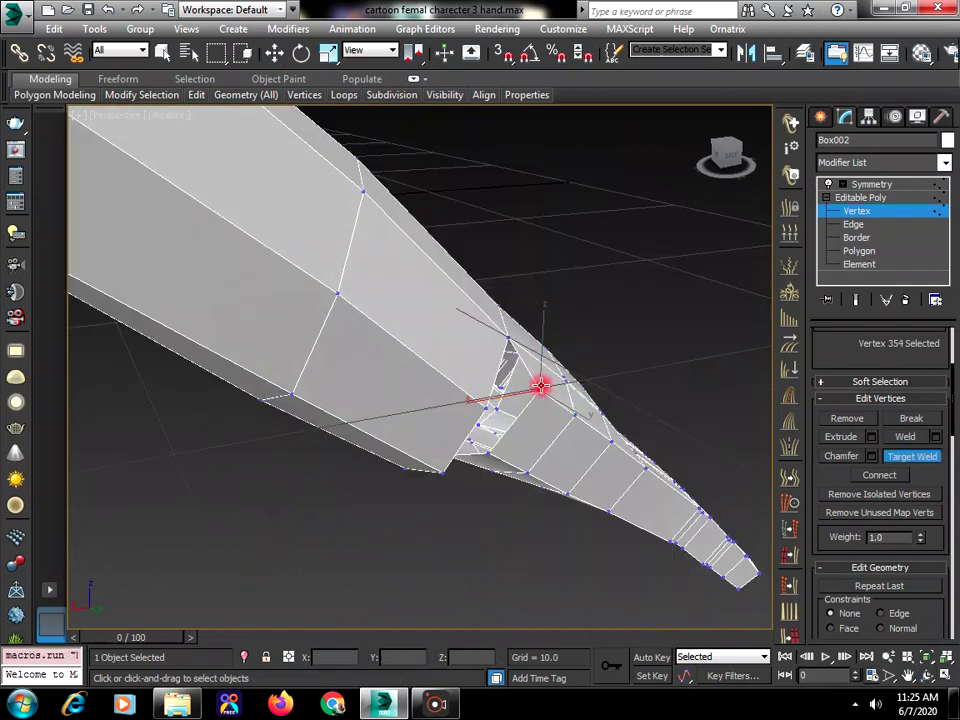
{"action": "left_click", "coordinate": [540, 388]}
{"action": "left_click", "coordinate": [487, 404]}
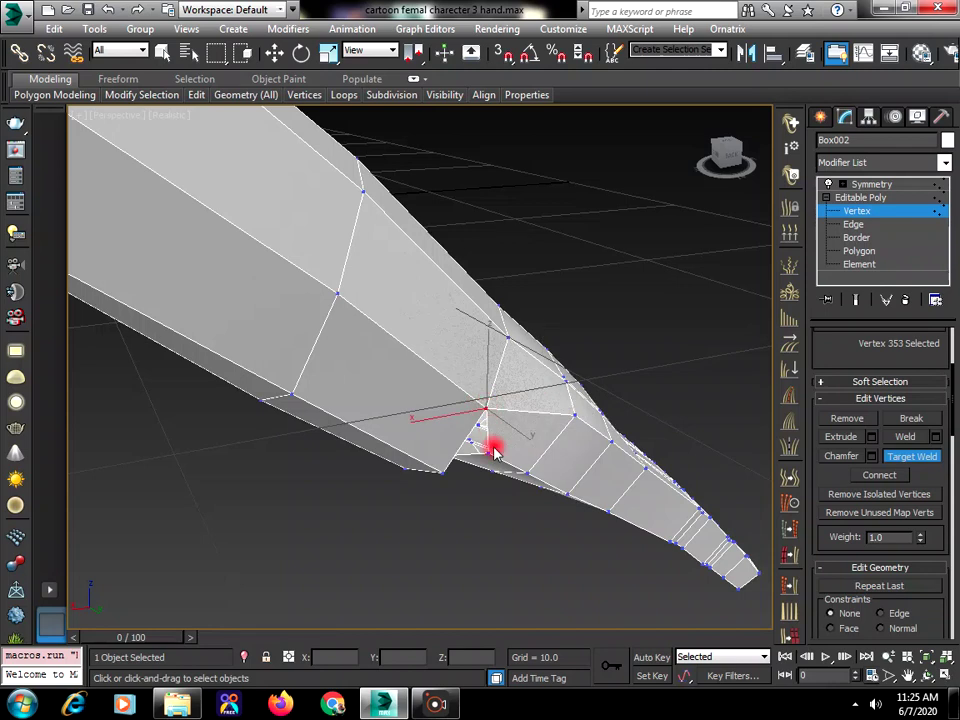
{"action": "left_click", "coordinate": [439, 471]}
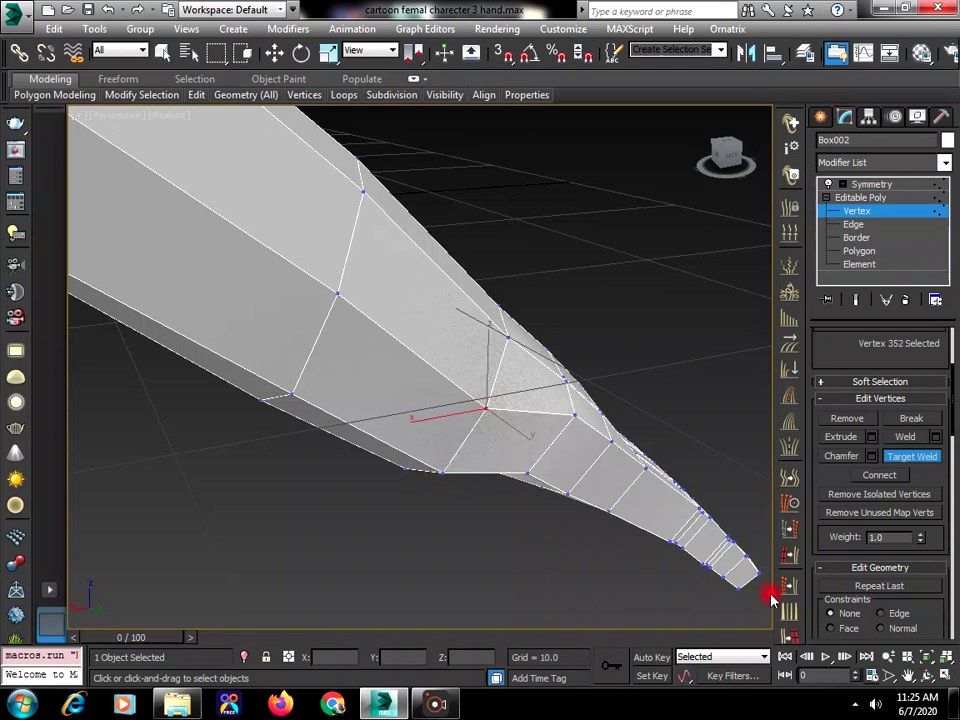
Target-weld the middle palm-side vertex of the hand's wrist opening to the nearest vertex on the arm's underside.
{"action": "left_click", "coordinate": [927, 676]}
{"action": "left_click_drag", "start_coordinate": [527, 489], "coordinate": [531, 285]}
{"action": "right_click", "coordinate": [437, 414]}
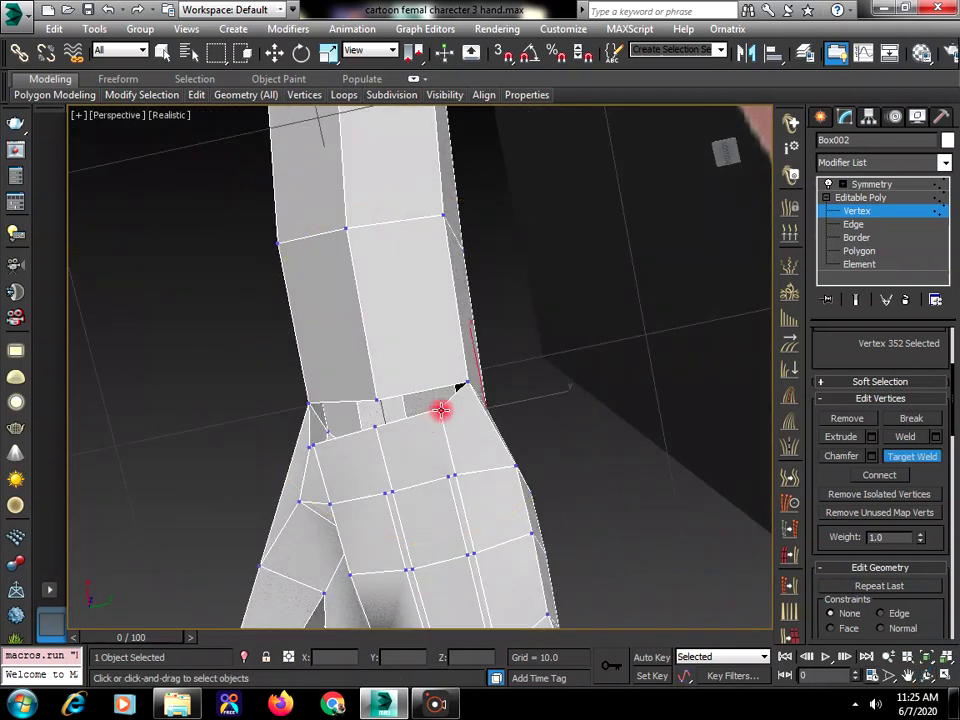
{"action": "left_click", "coordinate": [376, 424]}
{"action": "left_click", "coordinate": [376, 400]}
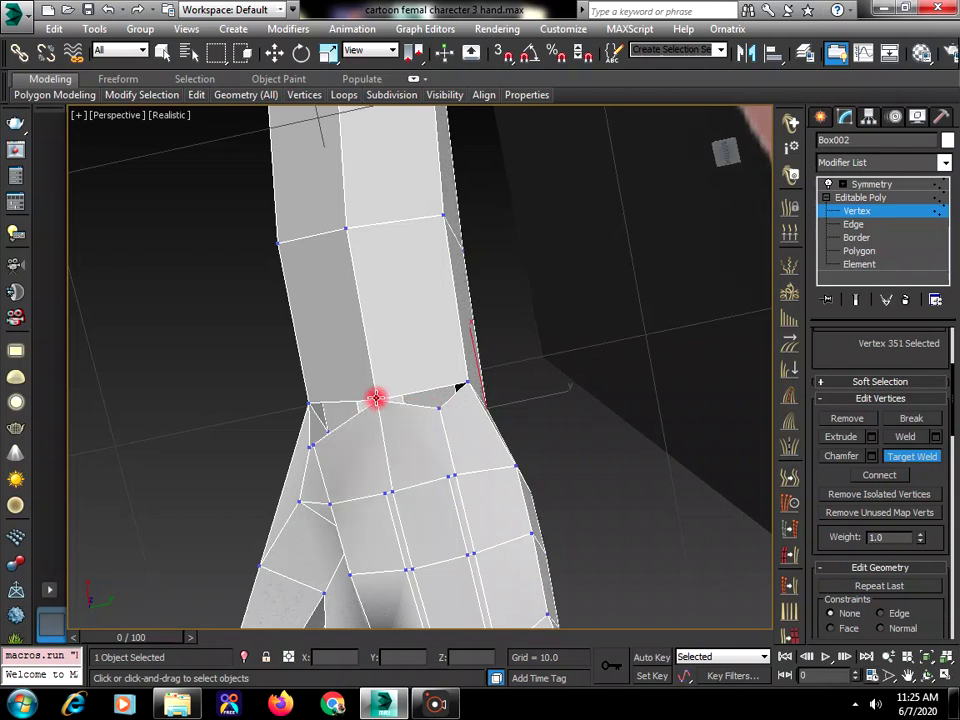
{"action": "right_click", "coordinate": [376, 398]}
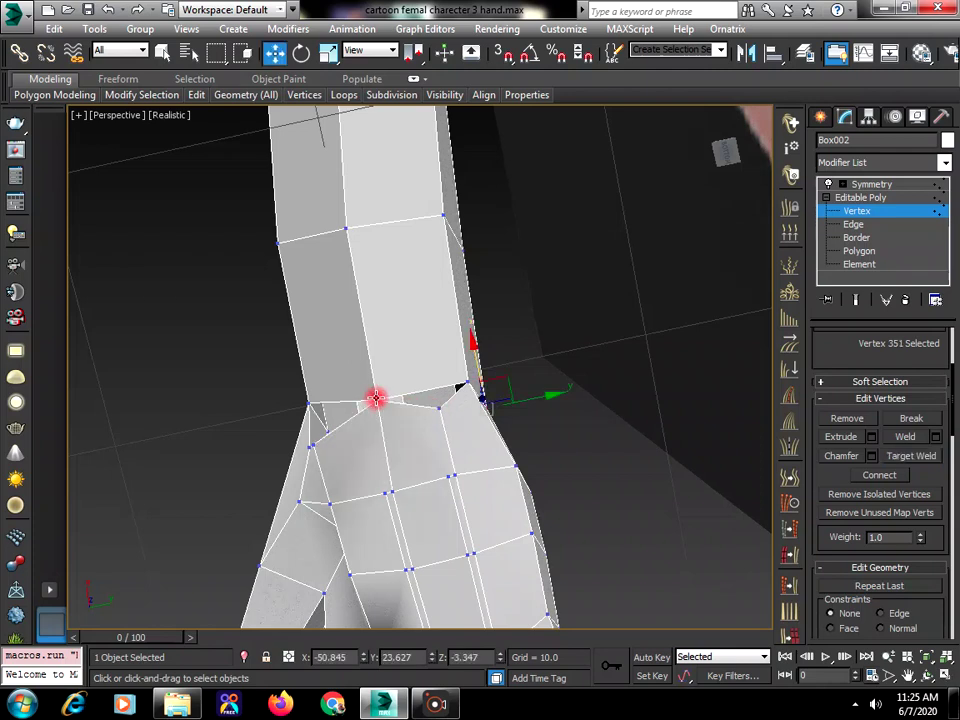
Try to target-weld the palm vertex near the thumb to the already joined middle vertex on the wrist's underside.
{"action": "left_click", "coordinate": [315, 444]}
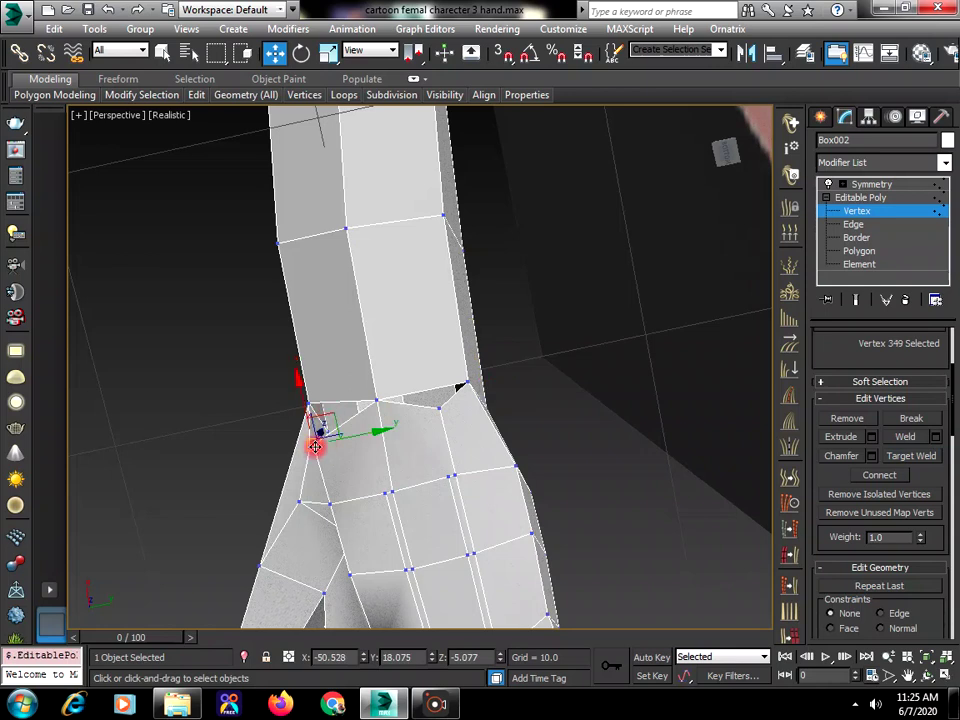
{"action": "right_click", "coordinate": [313, 449]}
{"action": "left_click", "coordinate": [288, 555]}
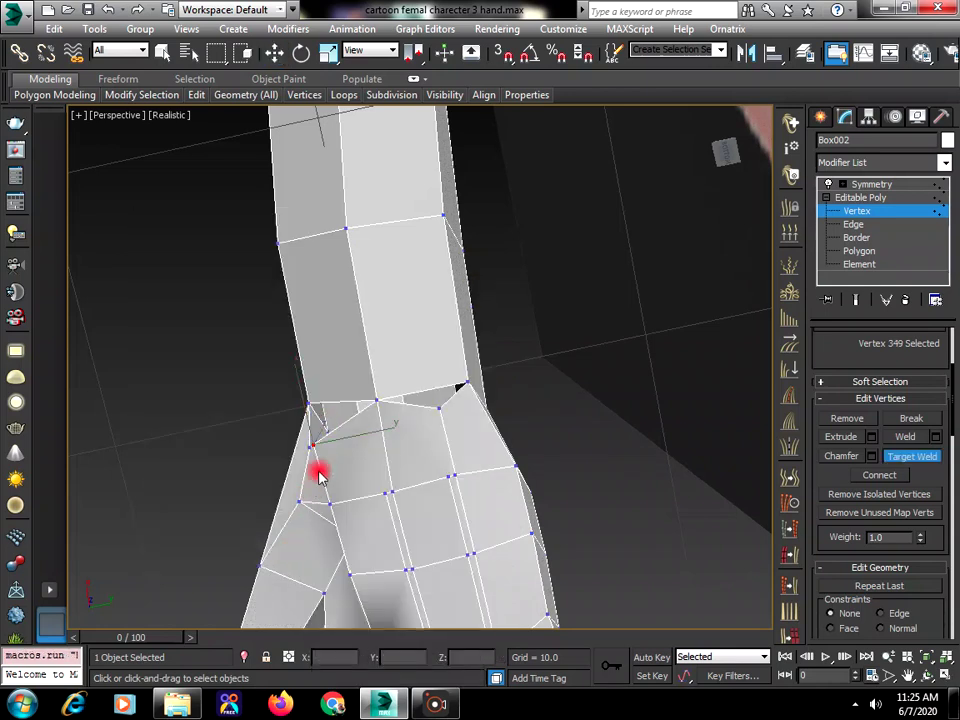
{"action": "left_click", "coordinate": [314, 445]}
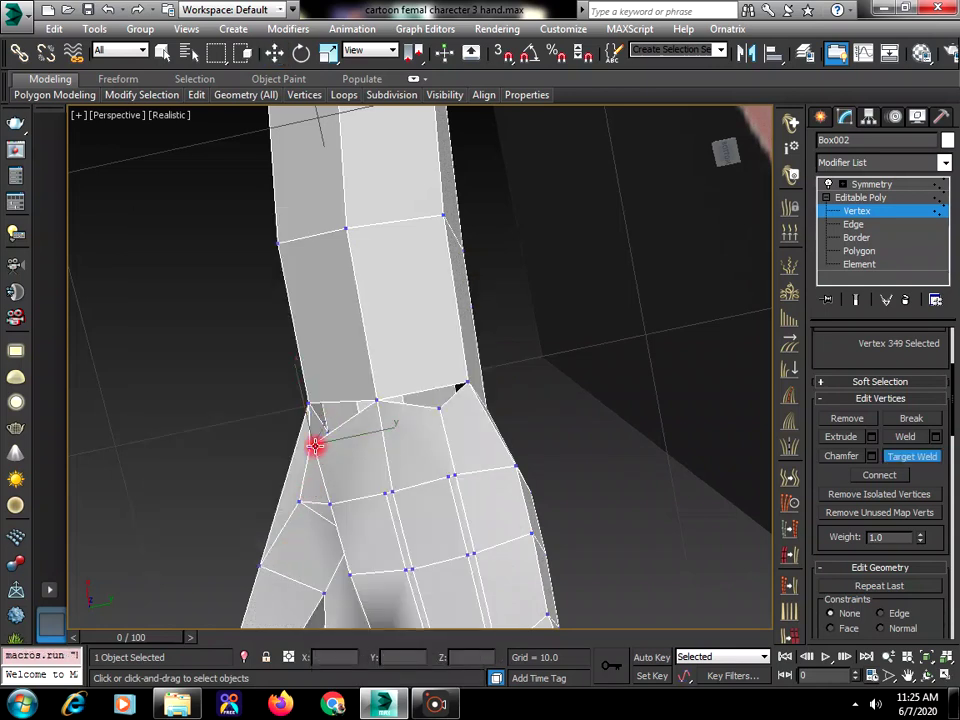
{"action": "left_click", "coordinate": [374, 399]}
{"action": "left_click", "coordinate": [375, 399]}
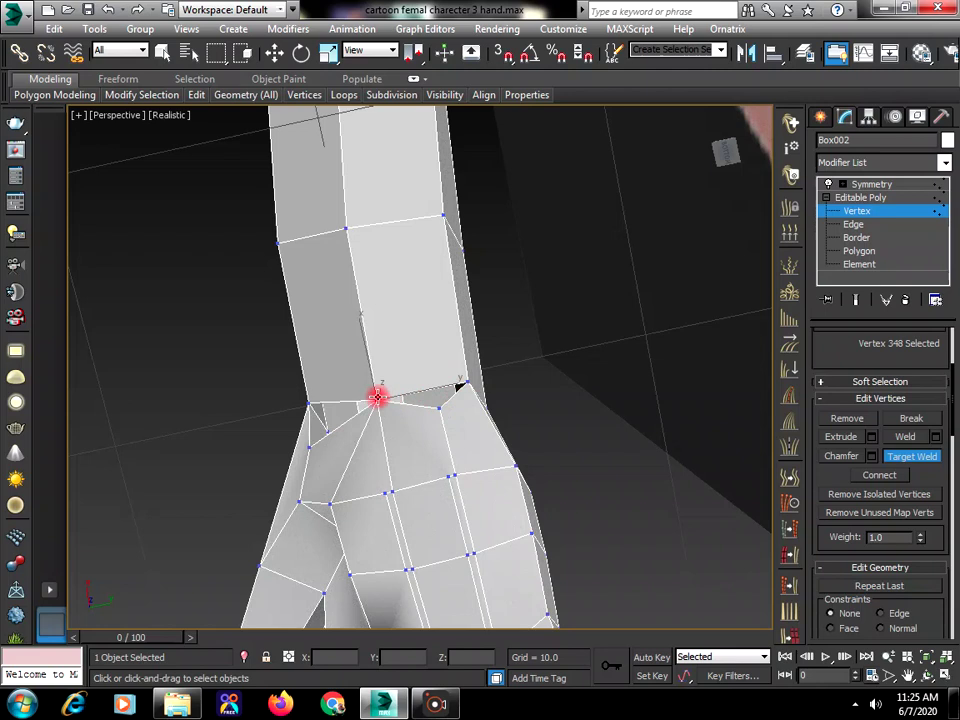
{"action": "left_click", "coordinate": [377, 397]}
Try moving the remaining palm-side wrist vertex along X towards the arm to about X -49.8.
{"action": "left_click", "coordinate": [443, 410]}
{"action": "left_click", "coordinate": [440, 410]}
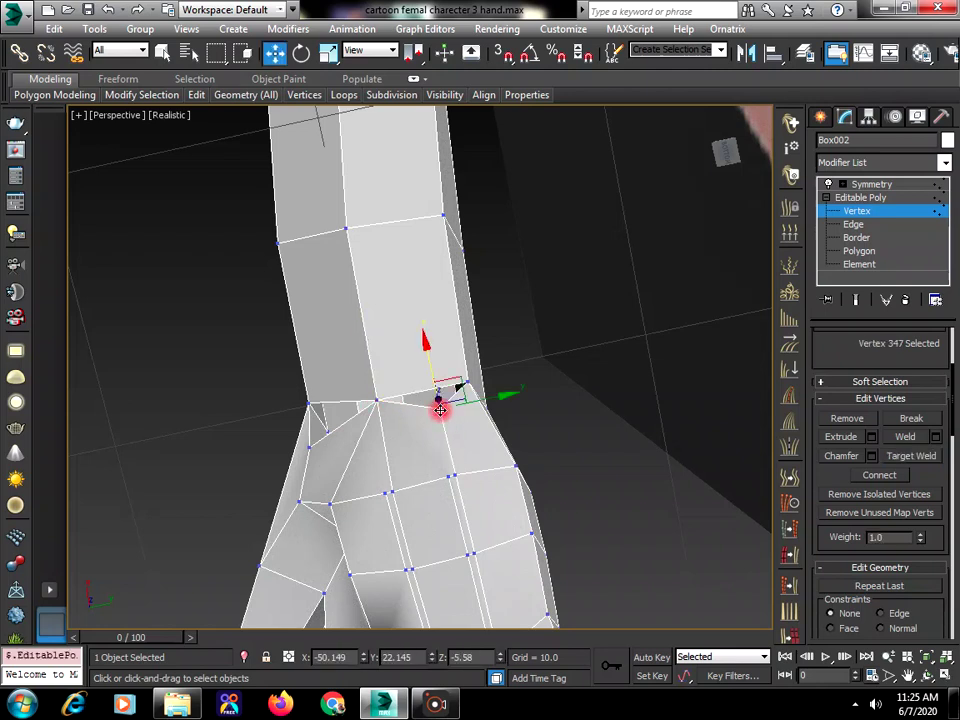
{"action": "left_click_drag", "start_coordinate": [438, 402], "coordinate": [432, 366]}
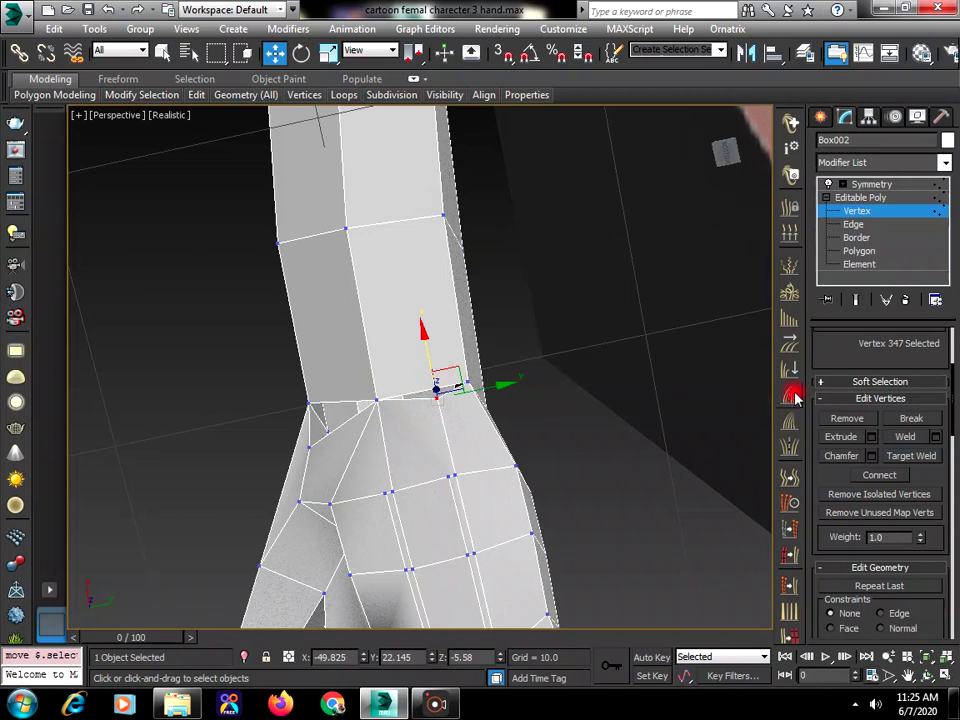
Switch the Editable Poly to edge editing and undo the last vertex move and weld.
{"action": "left_click", "coordinate": [845, 237]}
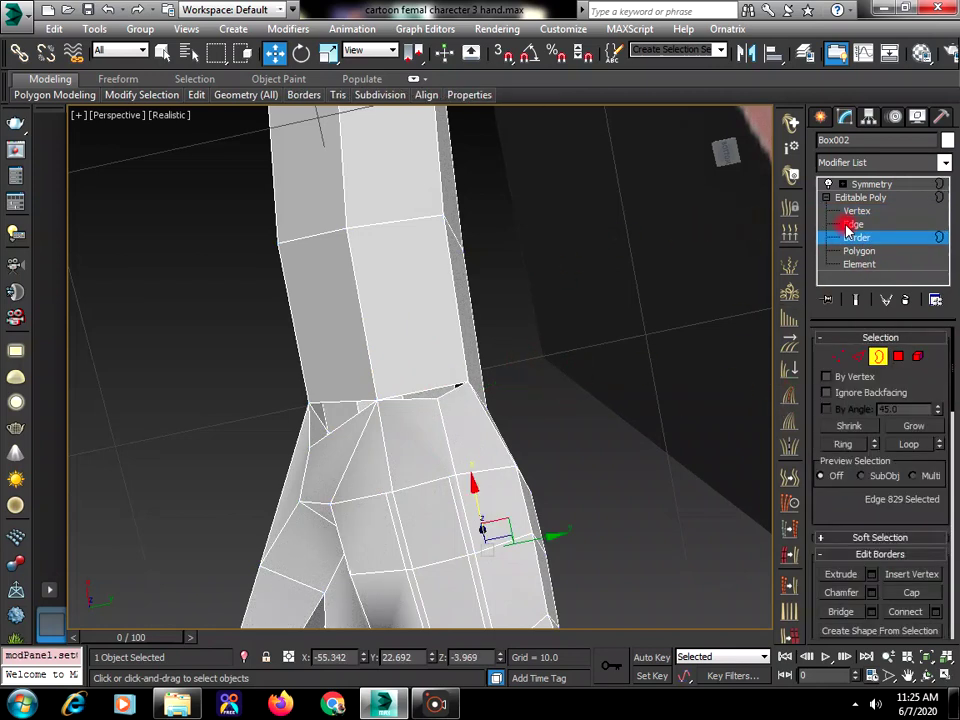
{"action": "left_click", "coordinate": [858, 356]}
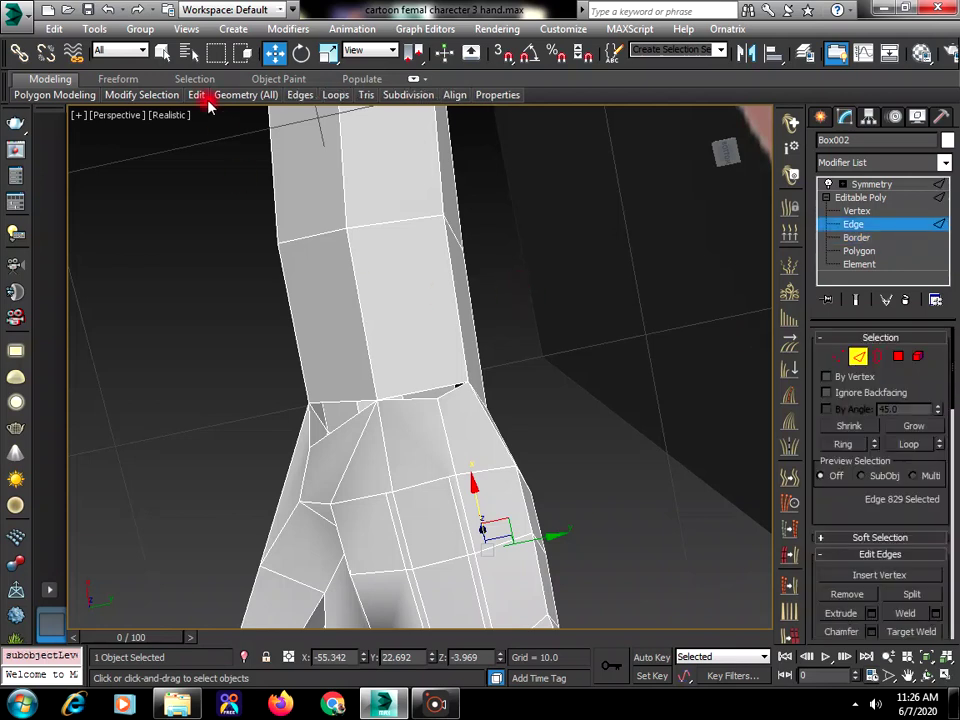
{"action": "left_click", "coordinate": [108, 10]}
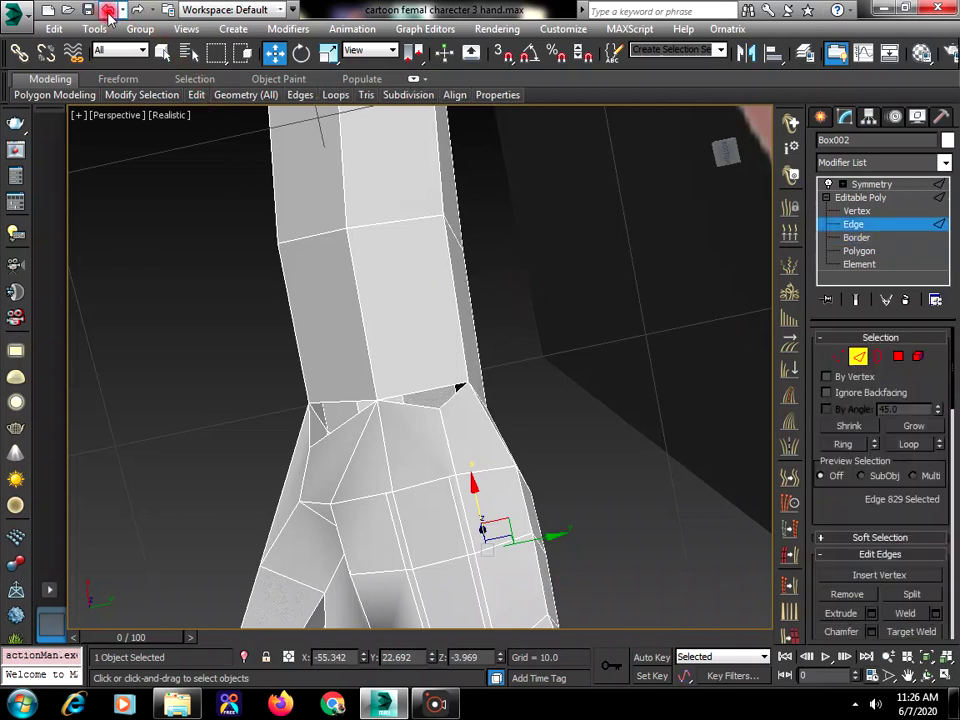
{"action": "left_click", "coordinate": [108, 10]}
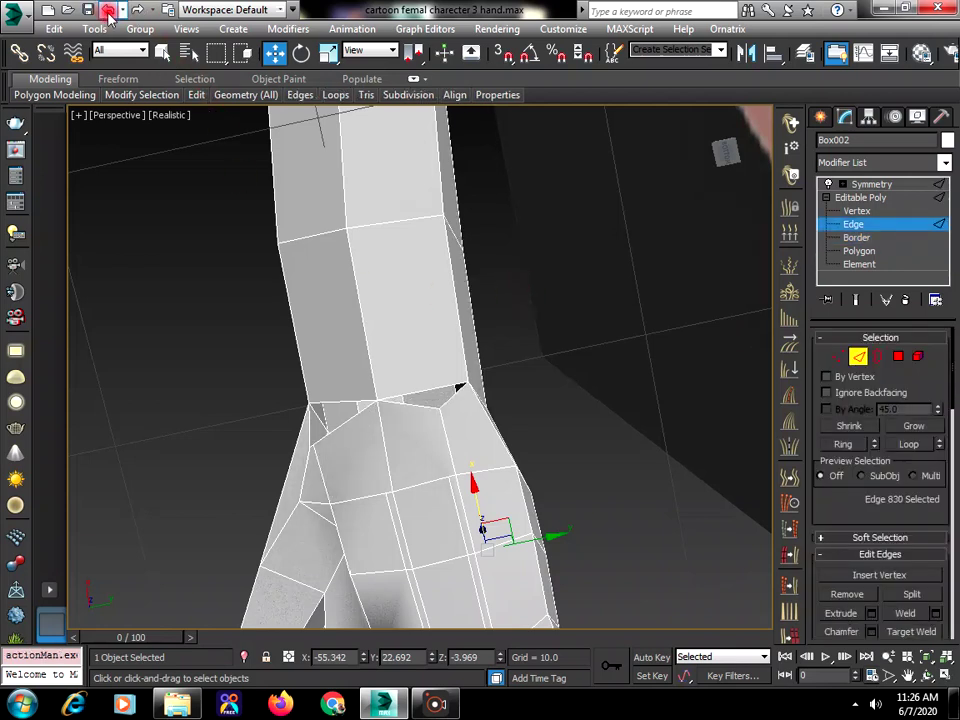
{"action": "mouse_move", "coordinate": [197, 94]}
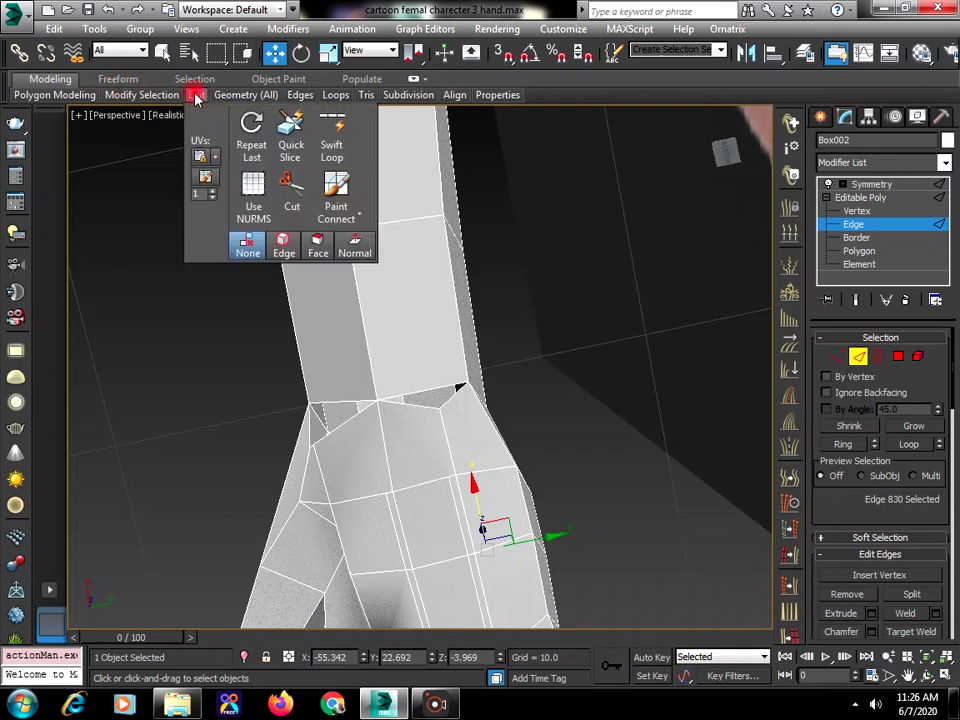
{"action": "left_click", "coordinate": [329, 145]}
{"action": "right_click", "coordinate": [416, 345]}
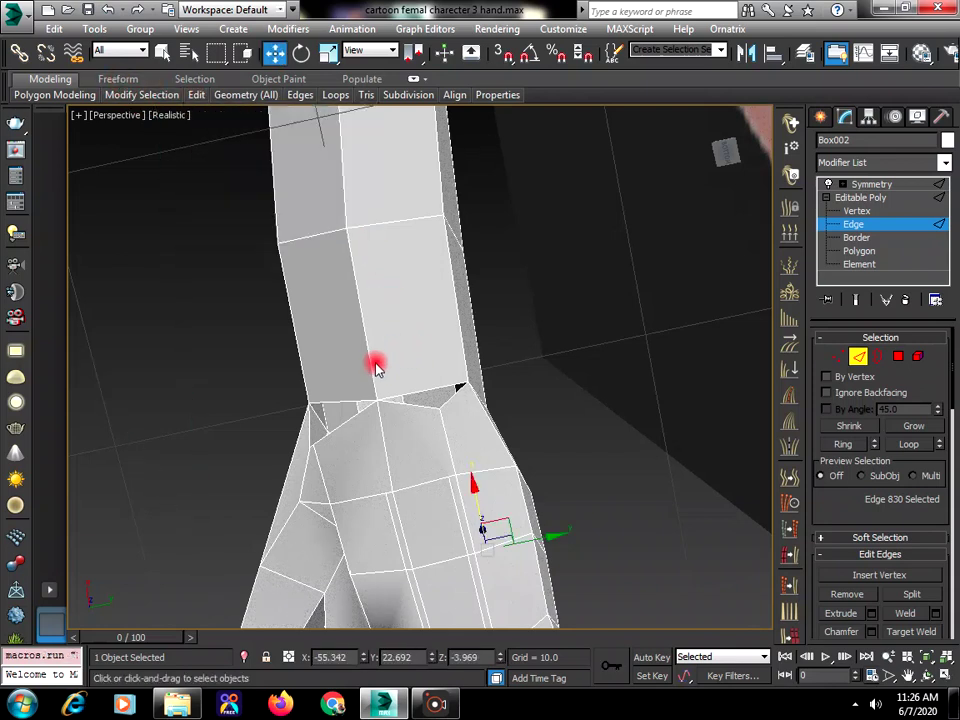
Connect the lengthwise edges of the arm's last segment with one segment and a slide of 64, adding a loop near the wrist.
{"action": "left_click_drag", "start_coordinate": [264, 312], "coordinate": [510, 329]}
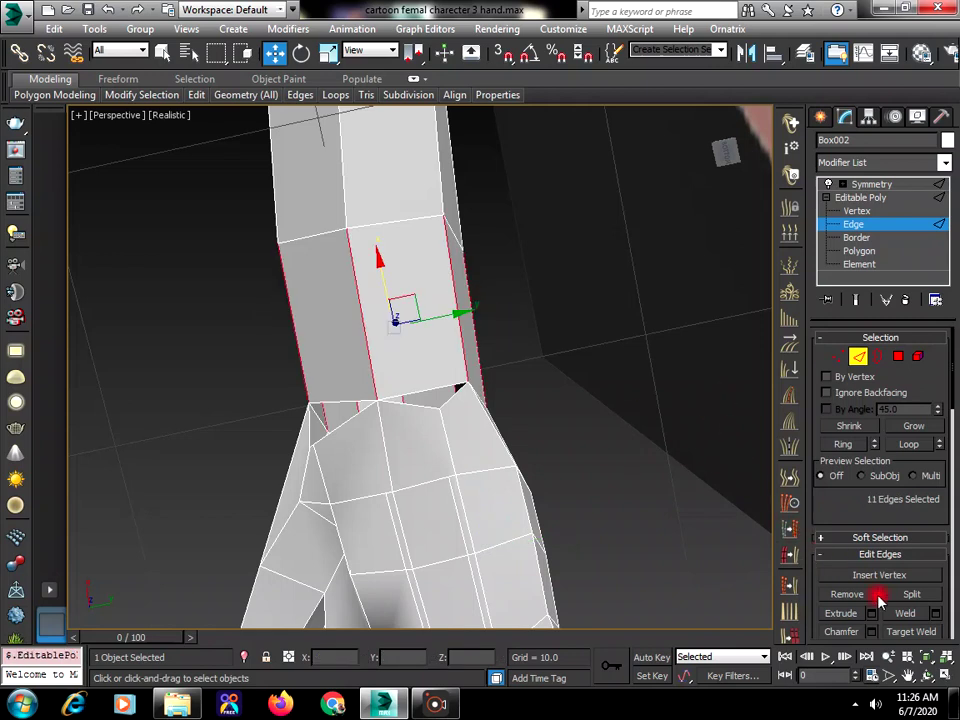
{"action": "scroll", "coordinate": [905, 445], "scroll_direction": "down", "scroll_amount": 5}
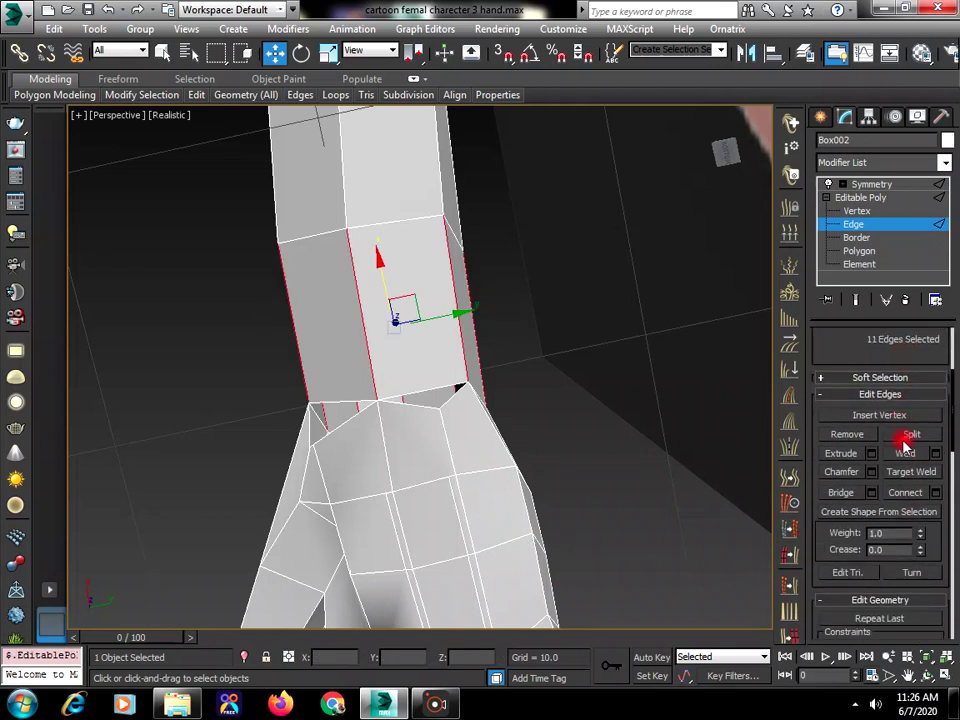
{"action": "left_click", "coordinate": [935, 494]}
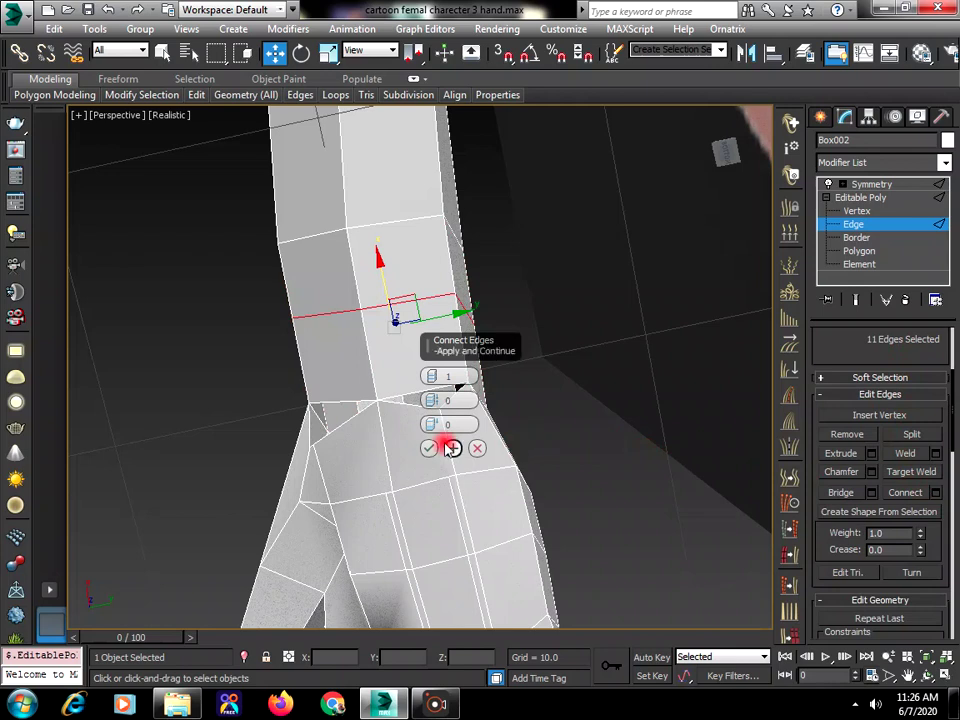
{"action": "left_click_drag", "start_coordinate": [432, 424], "coordinate": [452, 204]}
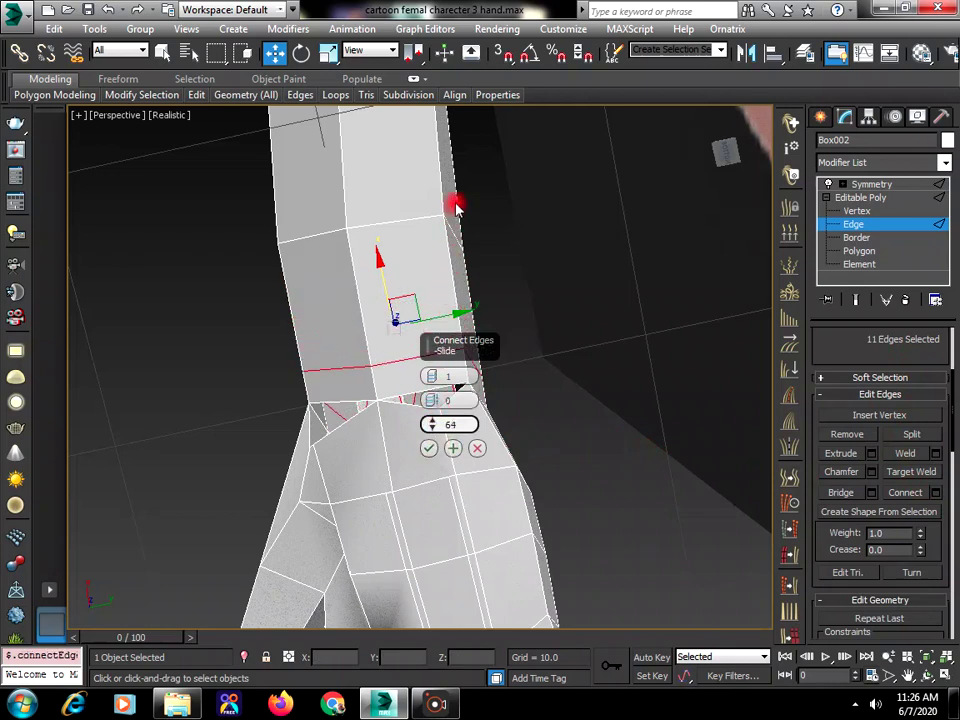
{"action": "left_click", "coordinate": [437, 403]}
{"action": "left_click", "coordinate": [429, 448]}
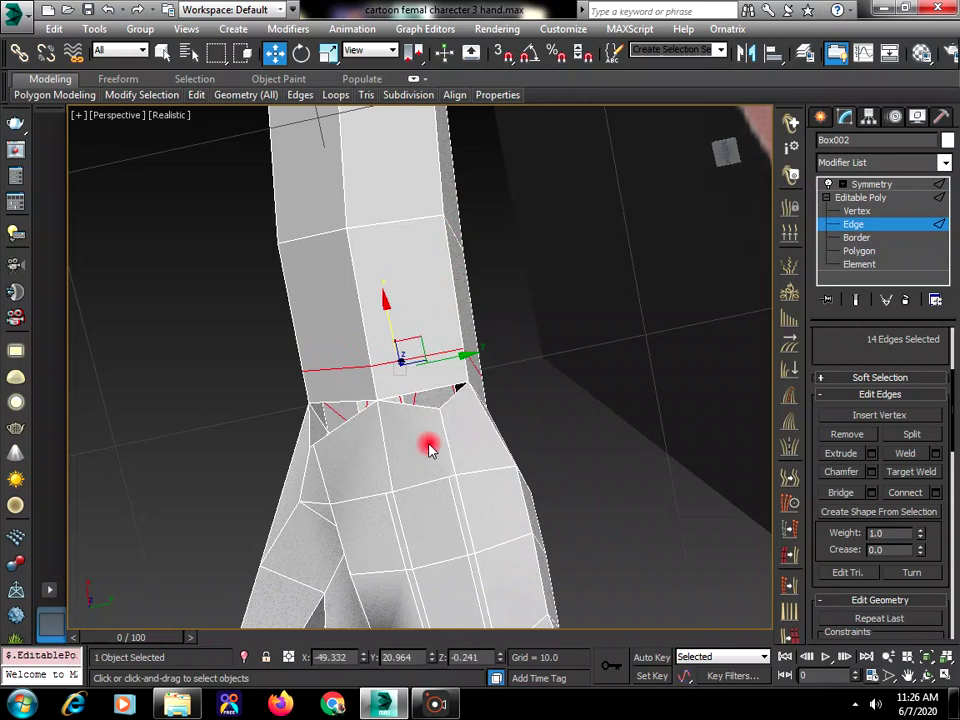
{"action": "left_click", "coordinate": [560, 380]}
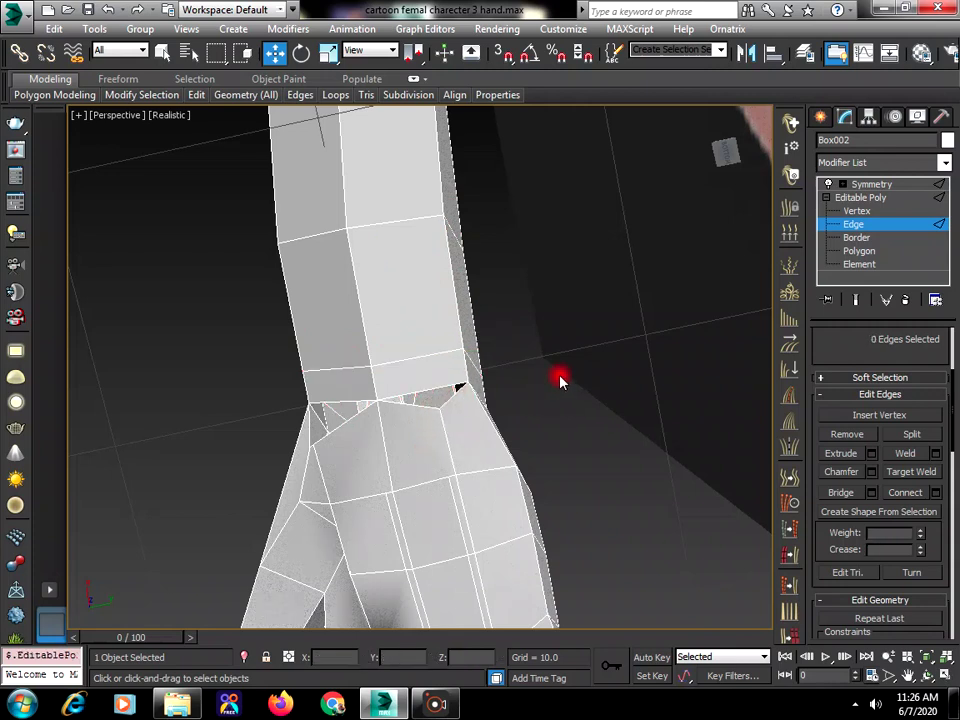
In vertex editing, cut two short edges across the new wrist band on the arm's underside, one through each wide face.
{"action": "left_click", "coordinate": [835, 238]}
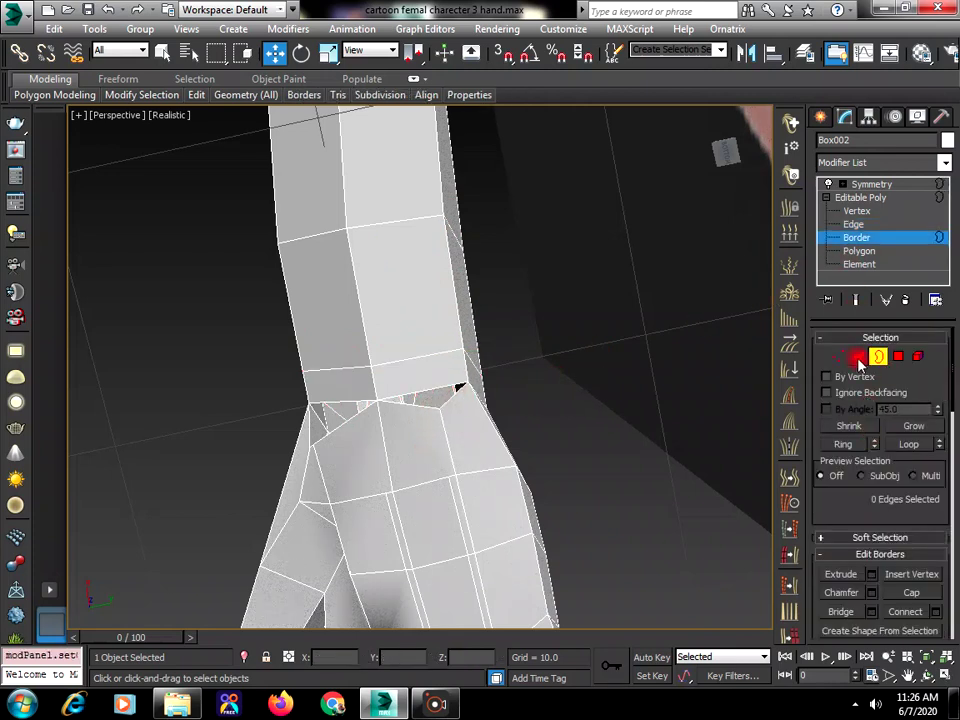
{"action": "left_click", "coordinate": [840, 356]}
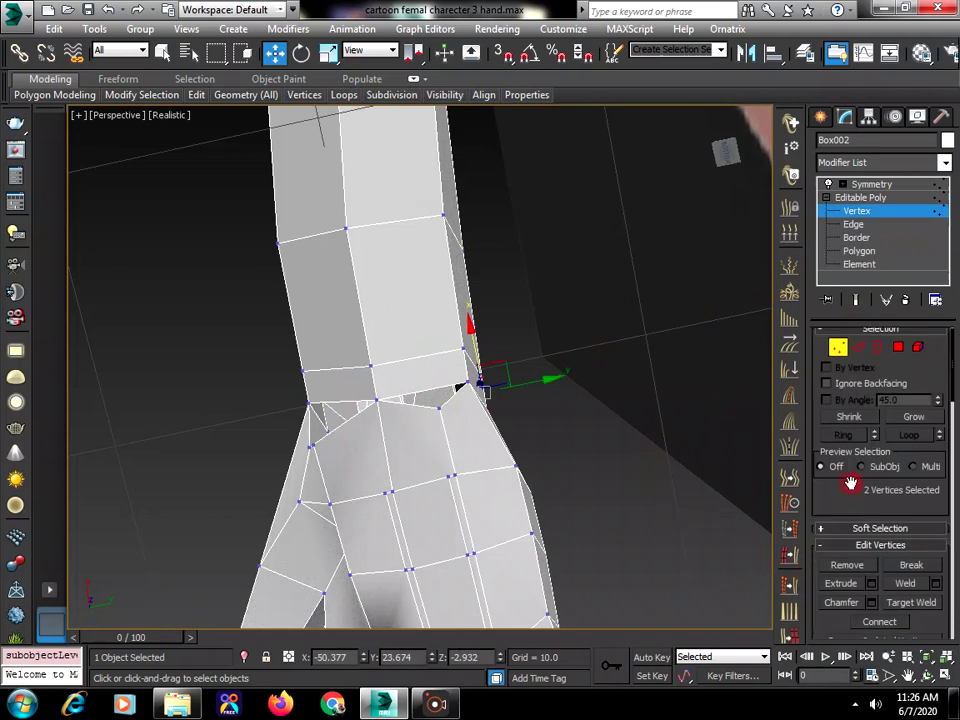
{"action": "scroll", "coordinate": [883, 484], "scroll_direction": "down", "scroll_amount": 10}
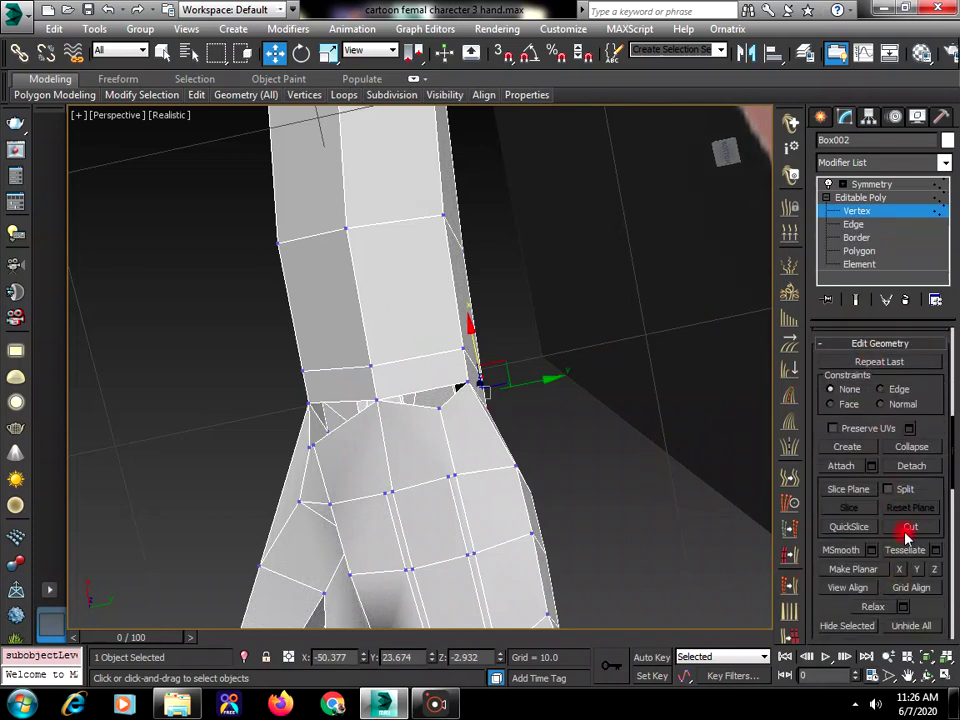
{"action": "left_click", "coordinate": [910, 527]}
{"action": "left_click", "coordinate": [428, 386]}
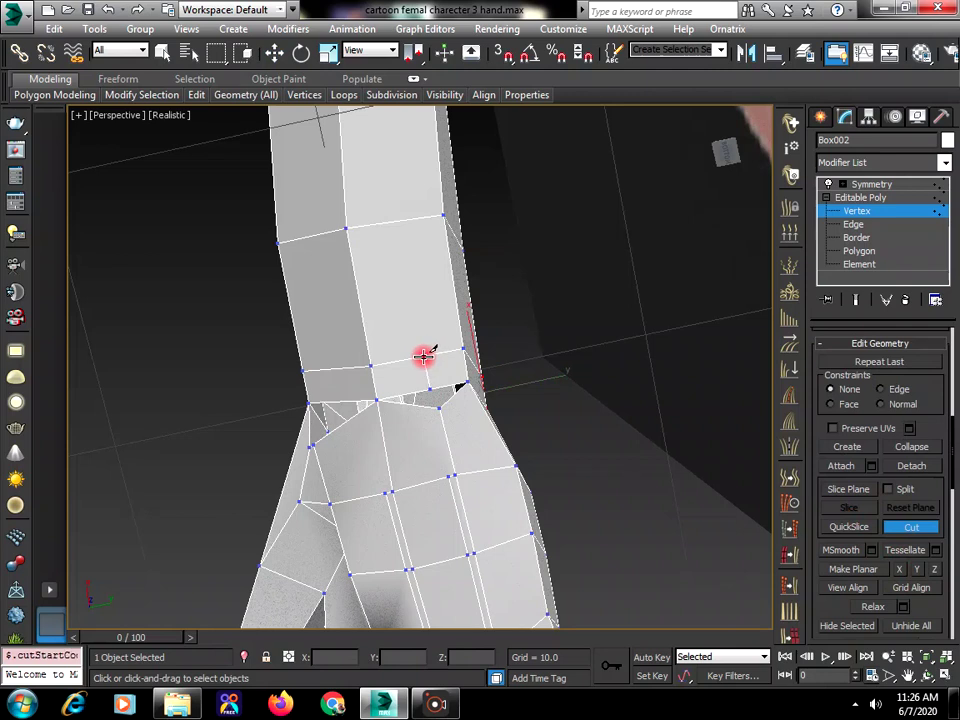
{"action": "left_click", "coordinate": [424, 356]}
{"action": "left_click", "coordinate": [333, 401]}
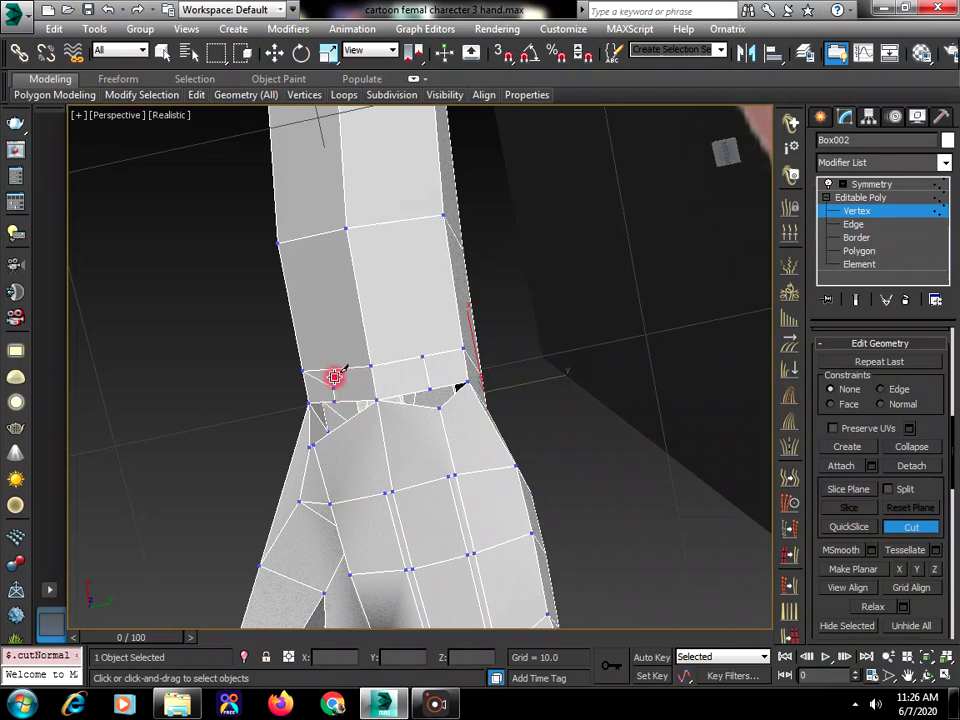
{"action": "left_click", "coordinate": [331, 371]}
{"action": "right_click", "coordinate": [336, 422]}
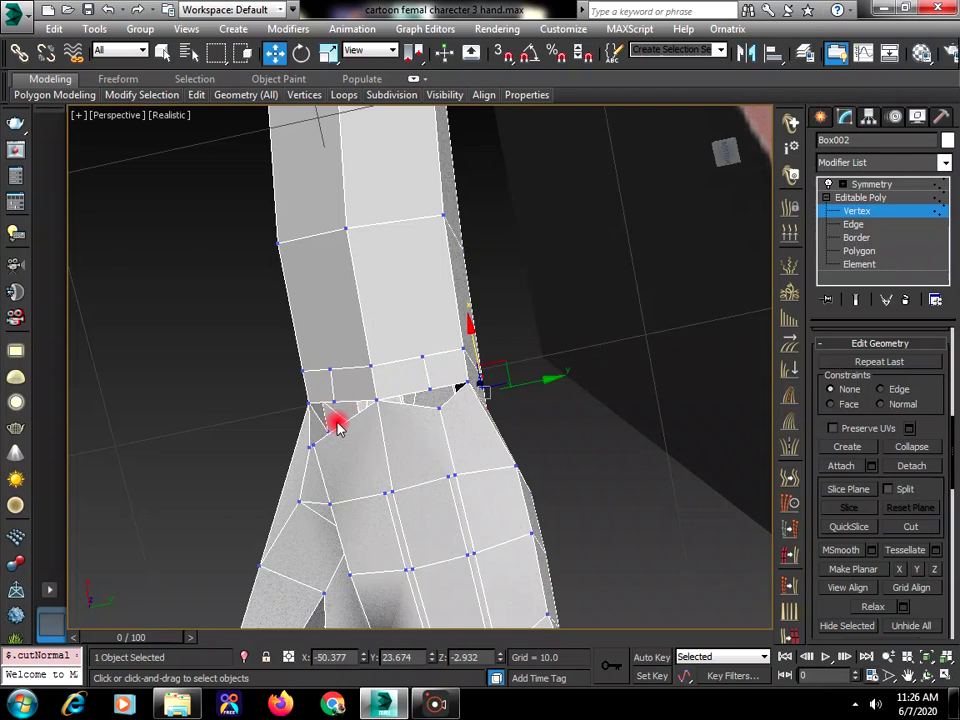
Target-weld the two free palm-side vertices of the hand's wrist opening to the nearest new cut vertices on the arm's end.
{"action": "left_click", "coordinate": [315, 442]}
{"action": "right_click", "coordinate": [314, 443]}
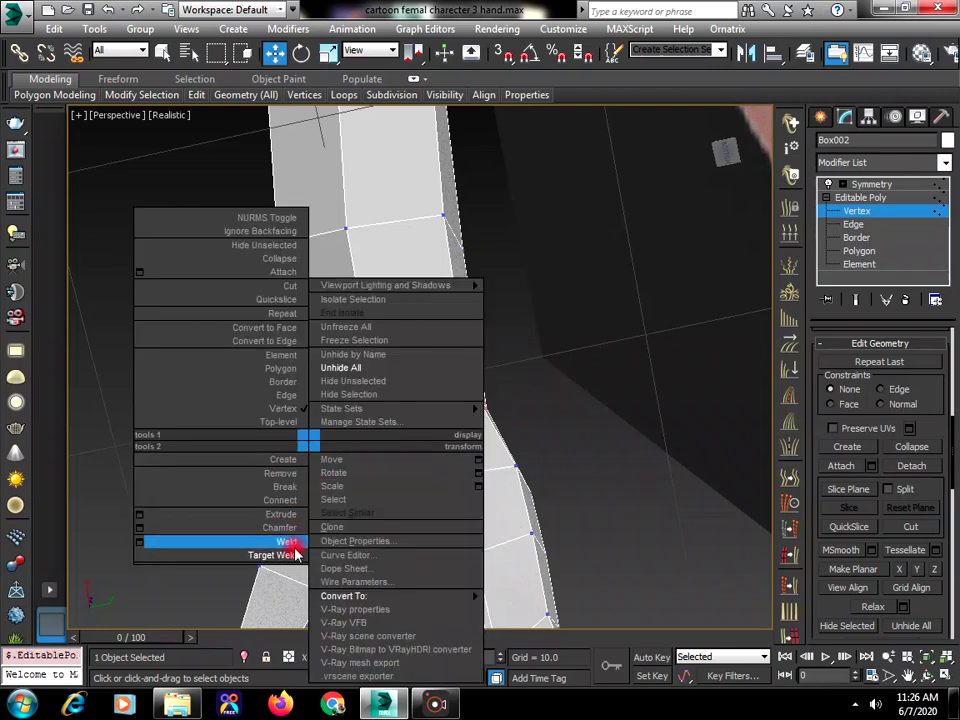
{"action": "left_click", "coordinate": [299, 550]}
{"action": "right_click", "coordinate": [316, 450]}
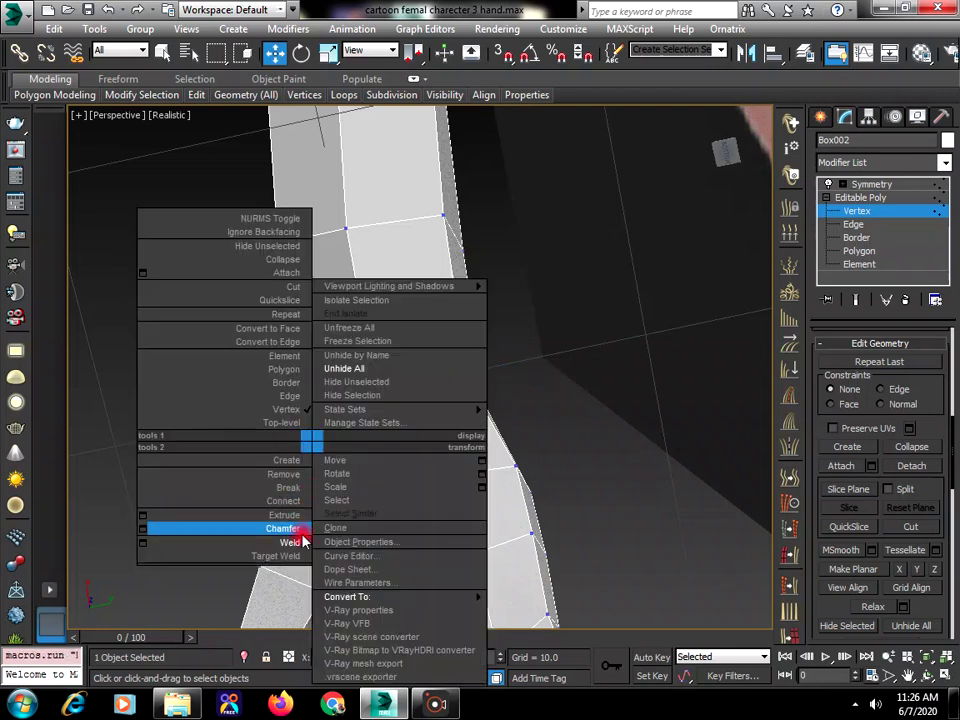
{"action": "left_click", "coordinate": [293, 553]}
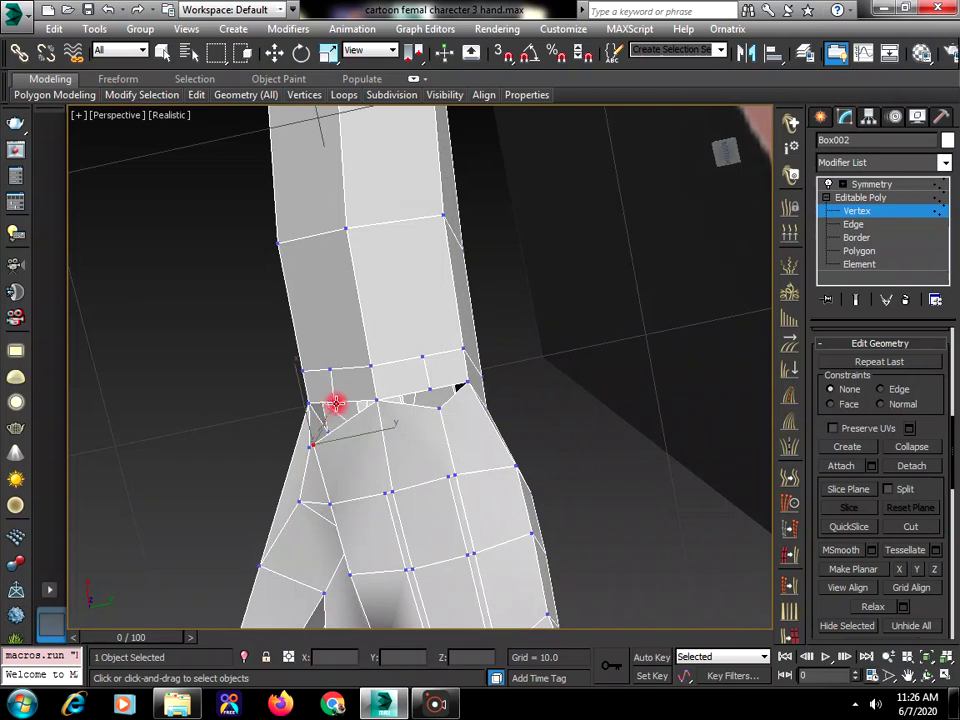
{"action": "left_click", "coordinate": [333, 402]}
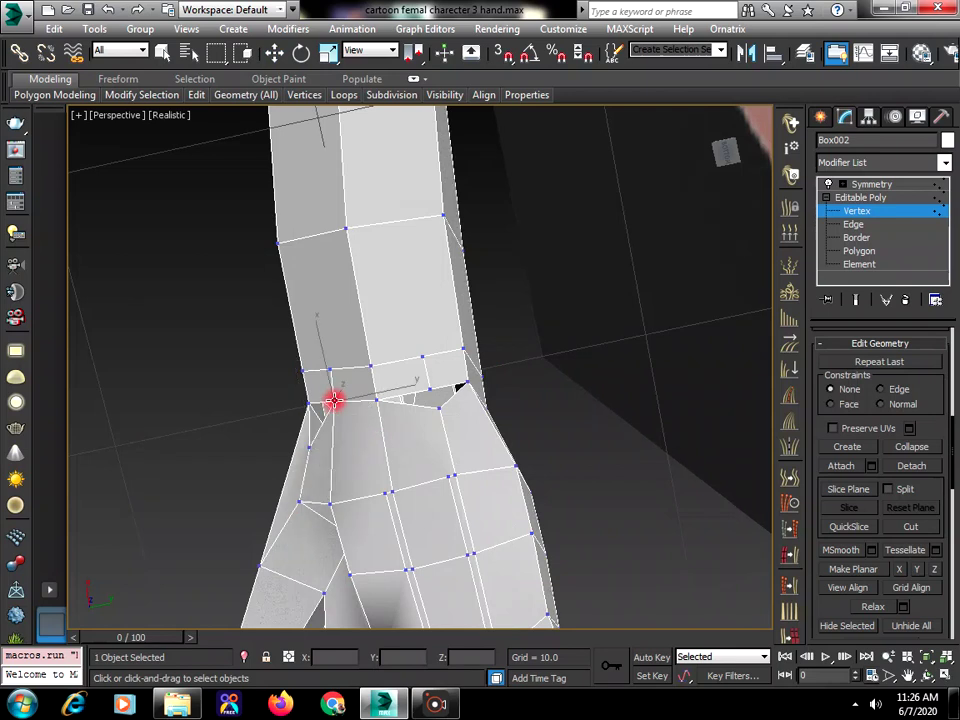
{"action": "left_click", "coordinate": [432, 390]}
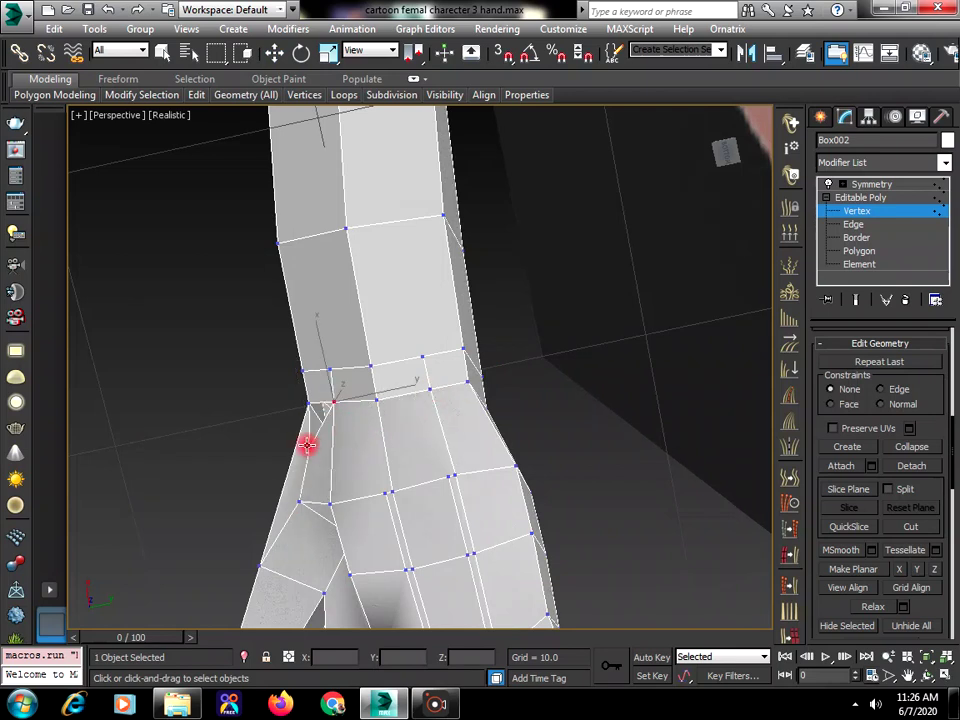
Move the hand's unwelded thumb-side wrist vertex close to the arm's end, to about X -49.8, Y 18.4, Z -5.0.
{"action": "left_click", "coordinate": [307, 445]}
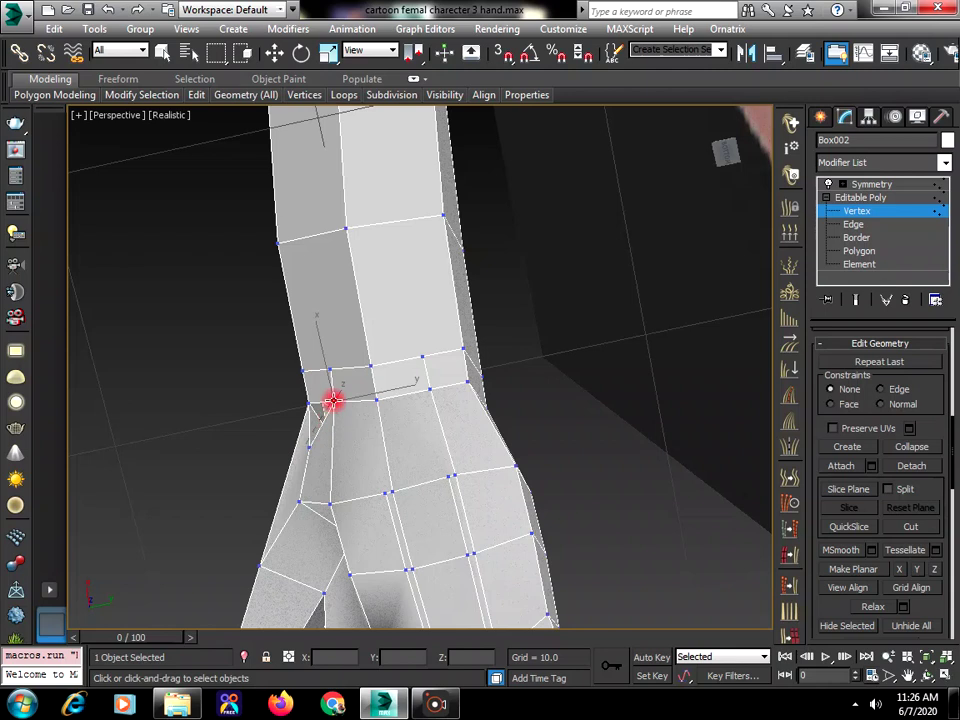
{"action": "left_click", "coordinate": [332, 400]}
{"action": "key", "text": "w"}
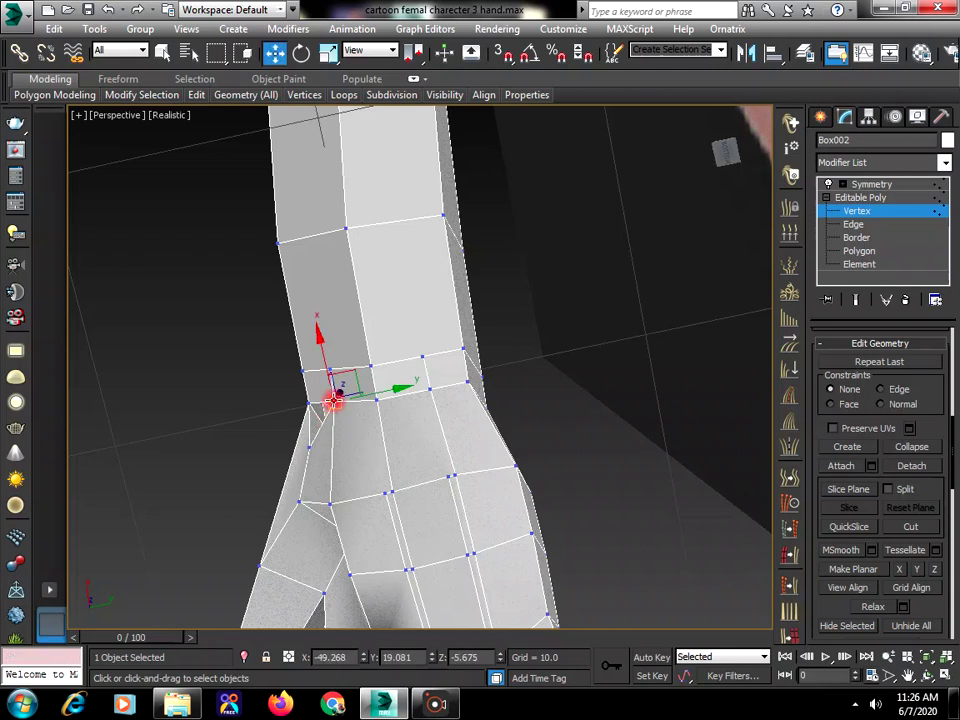
{"action": "left_click", "coordinate": [926, 675]}
{"action": "left_click_drag", "start_coordinate": [418, 388], "coordinate": [347, 378]}
{"action": "right_click", "coordinate": [294, 439]}
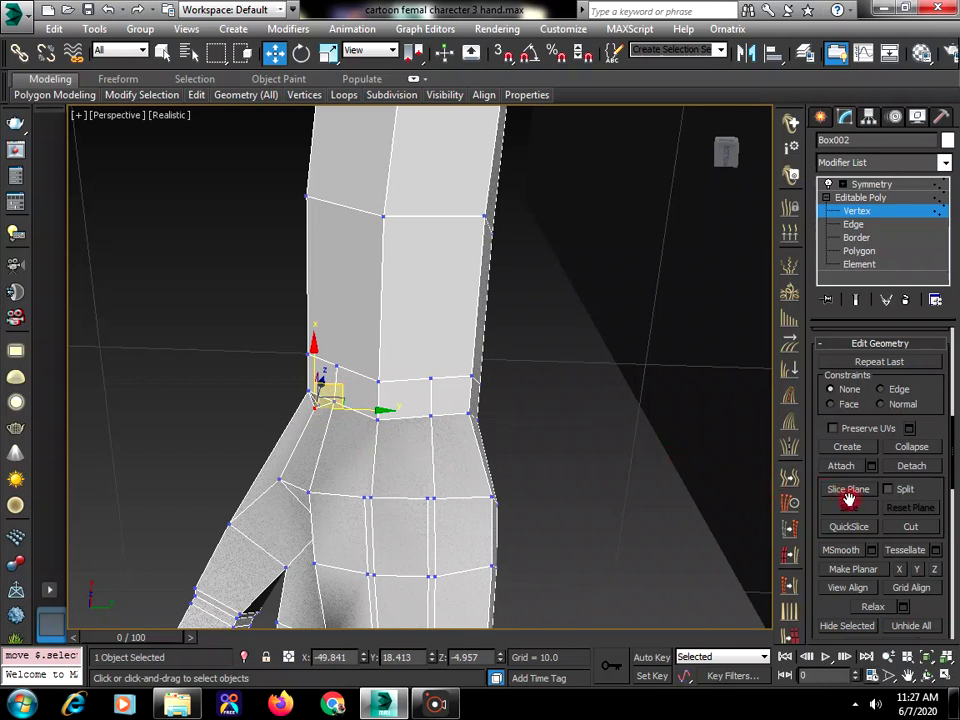
Cut another edge across the wrist band beside the thumb and target-weld the hand's thumb-side vertex to the cut's lower end.
{"action": "left_click", "coordinate": [908, 530]}
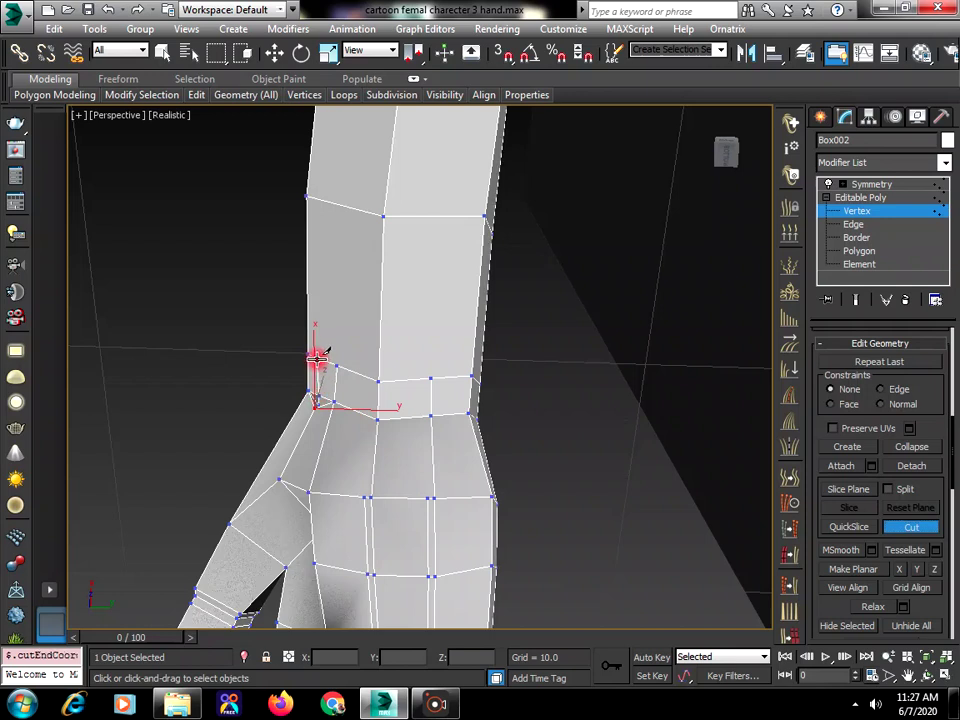
{"action": "right_click", "coordinate": [321, 397]}
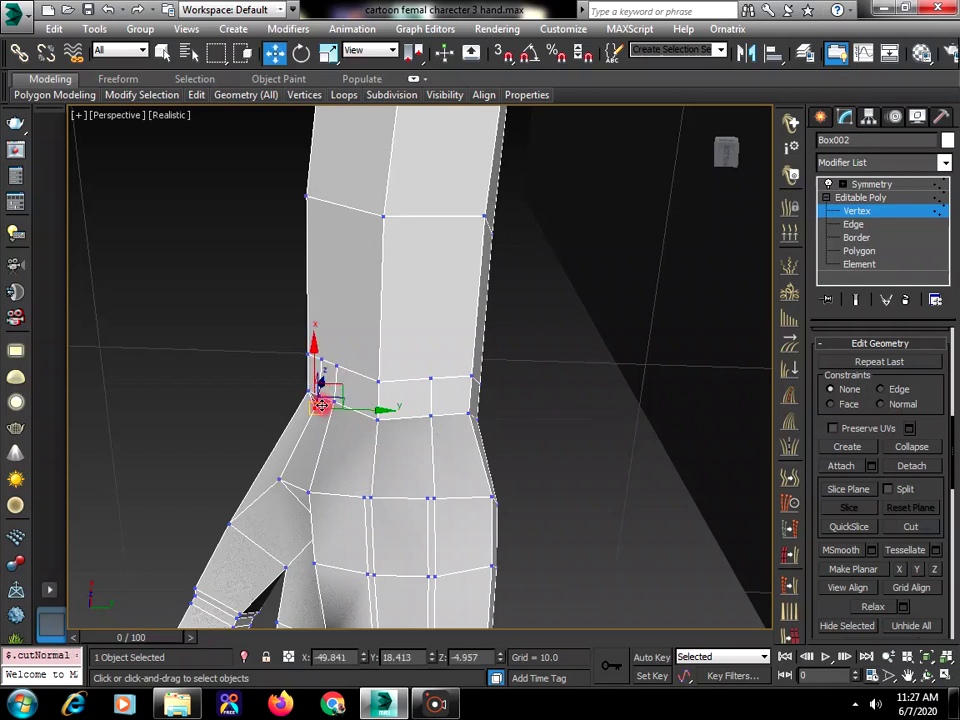
{"action": "right_click", "coordinate": [315, 405]}
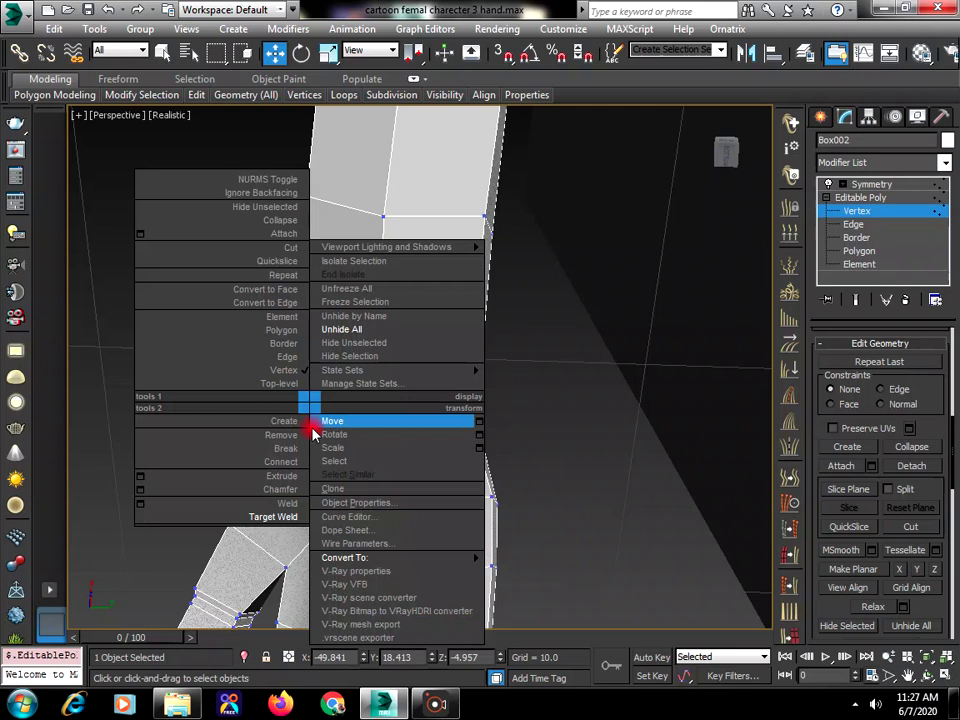
{"action": "left_click", "coordinate": [279, 510]}
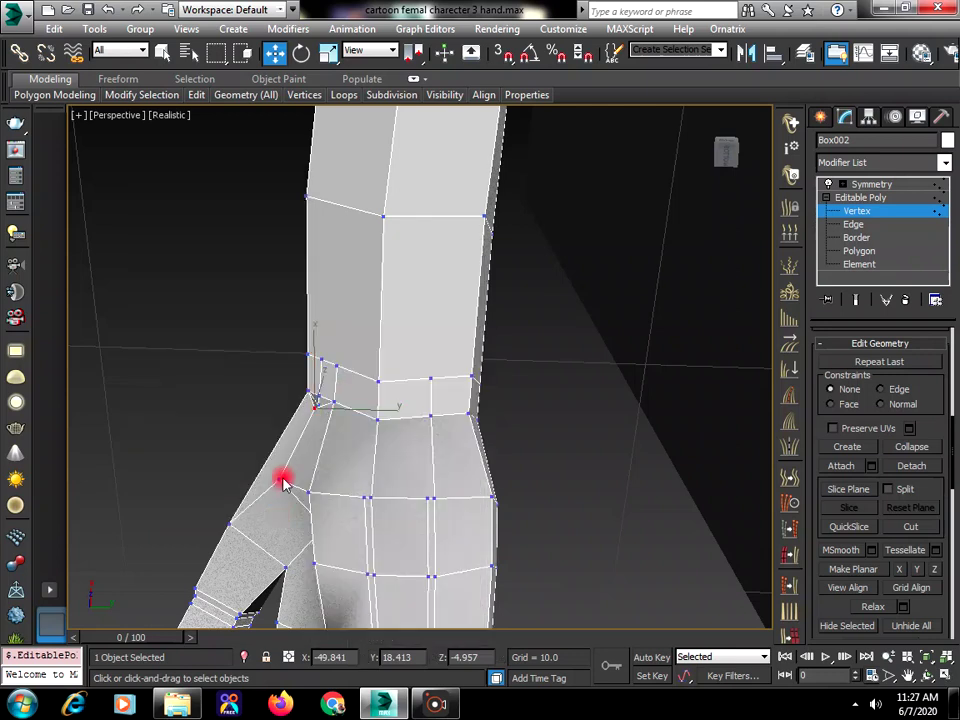
{"action": "right_click", "coordinate": [321, 393]}
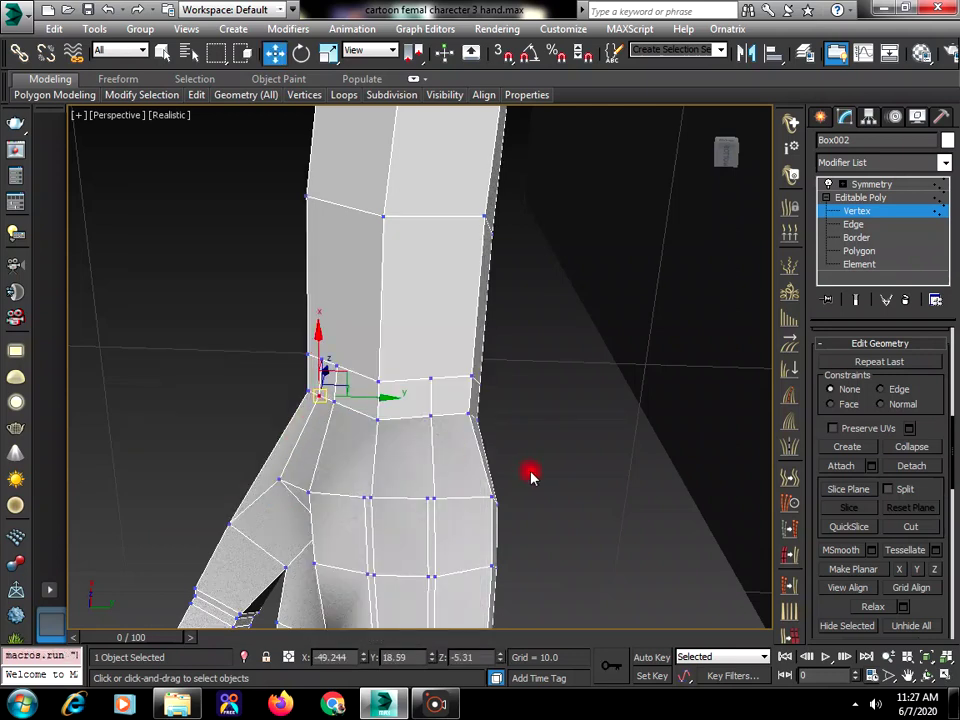
{"action": "right_click", "coordinate": [544, 444]}
{"action": "left_click", "coordinate": [288, 360]}
{"action": "left_click", "coordinate": [925, 675]}
{"action": "left_click_drag", "start_coordinate": [508, 384], "coordinate": [407, 337]}
{"action": "right_click", "coordinate": [274, 540]}
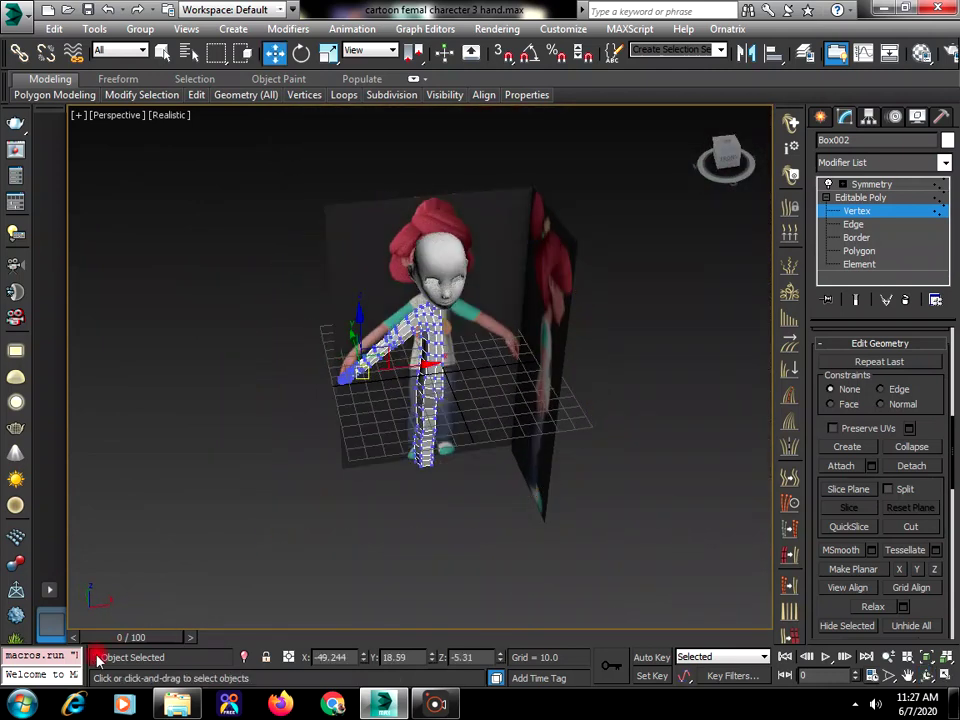